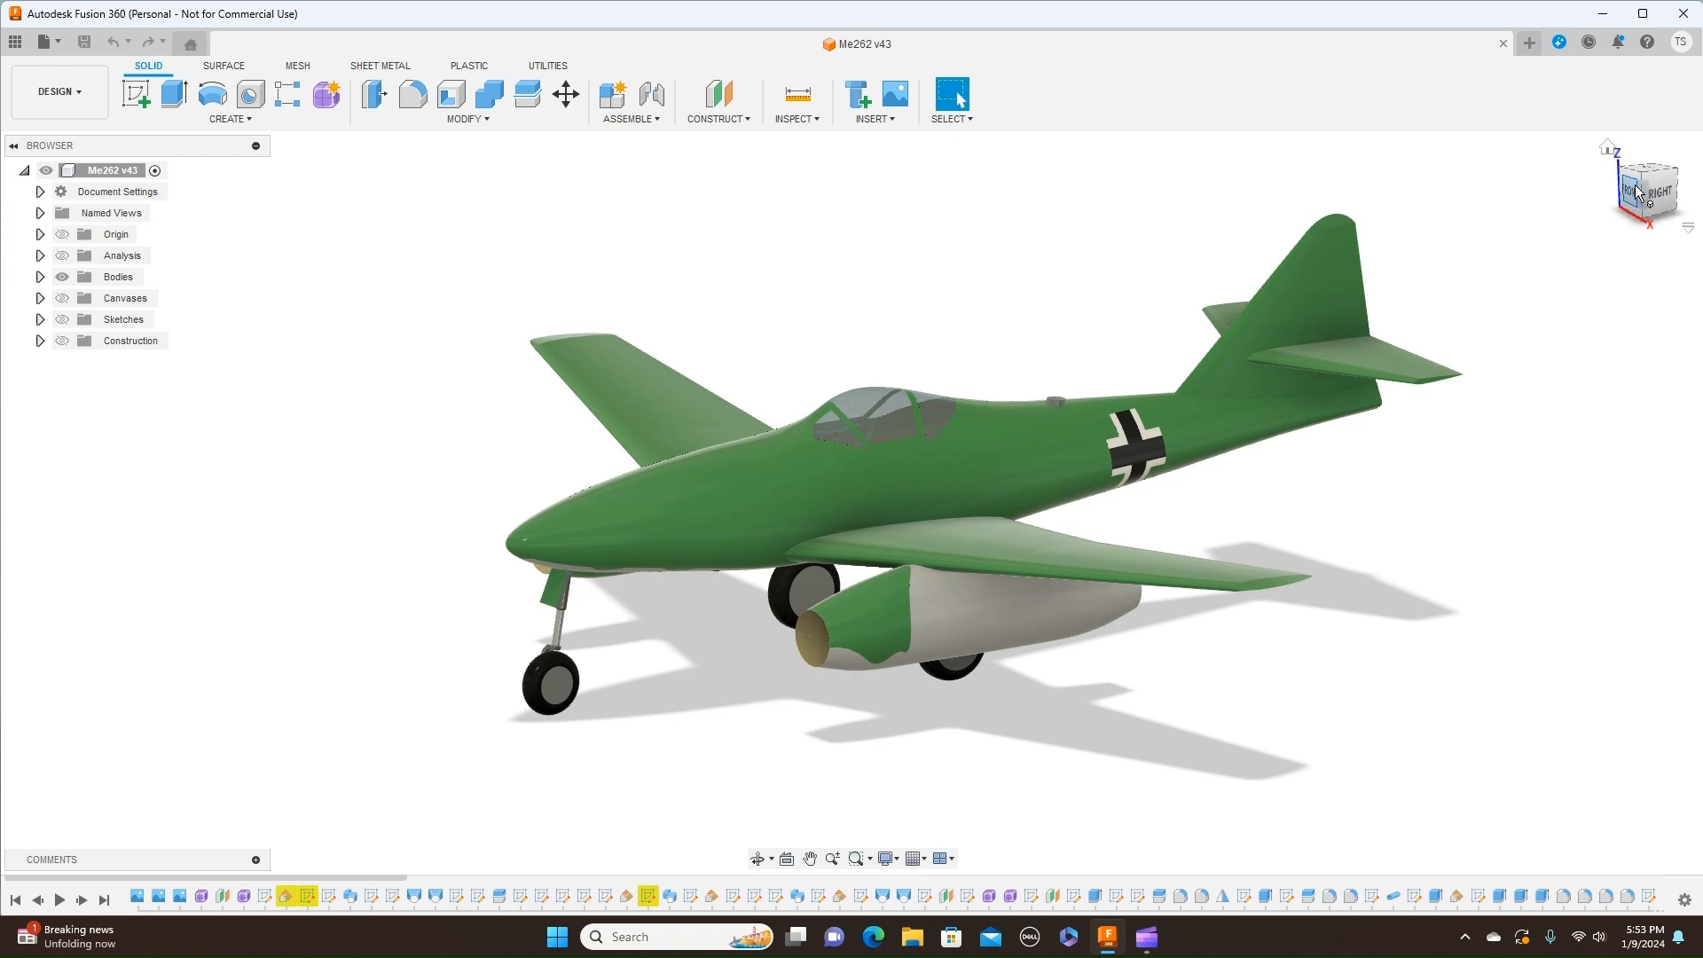
# Step: Close the Me262 v43 model and create a new blank design, closing the other untitled document
pyautogui.moveTo(1642, 175)
pyautogui.mouseDown()
pyautogui.moveTo(1701, 179)
pyautogui.moveTo(1553, 177)
pyautogui.moveTo(1528, 248)
pyautogui.moveTo(1562, 271)
pyautogui.moveTo(1632, 235)
pyautogui.moveTo(1641, 174)
pyautogui.mouseUp()
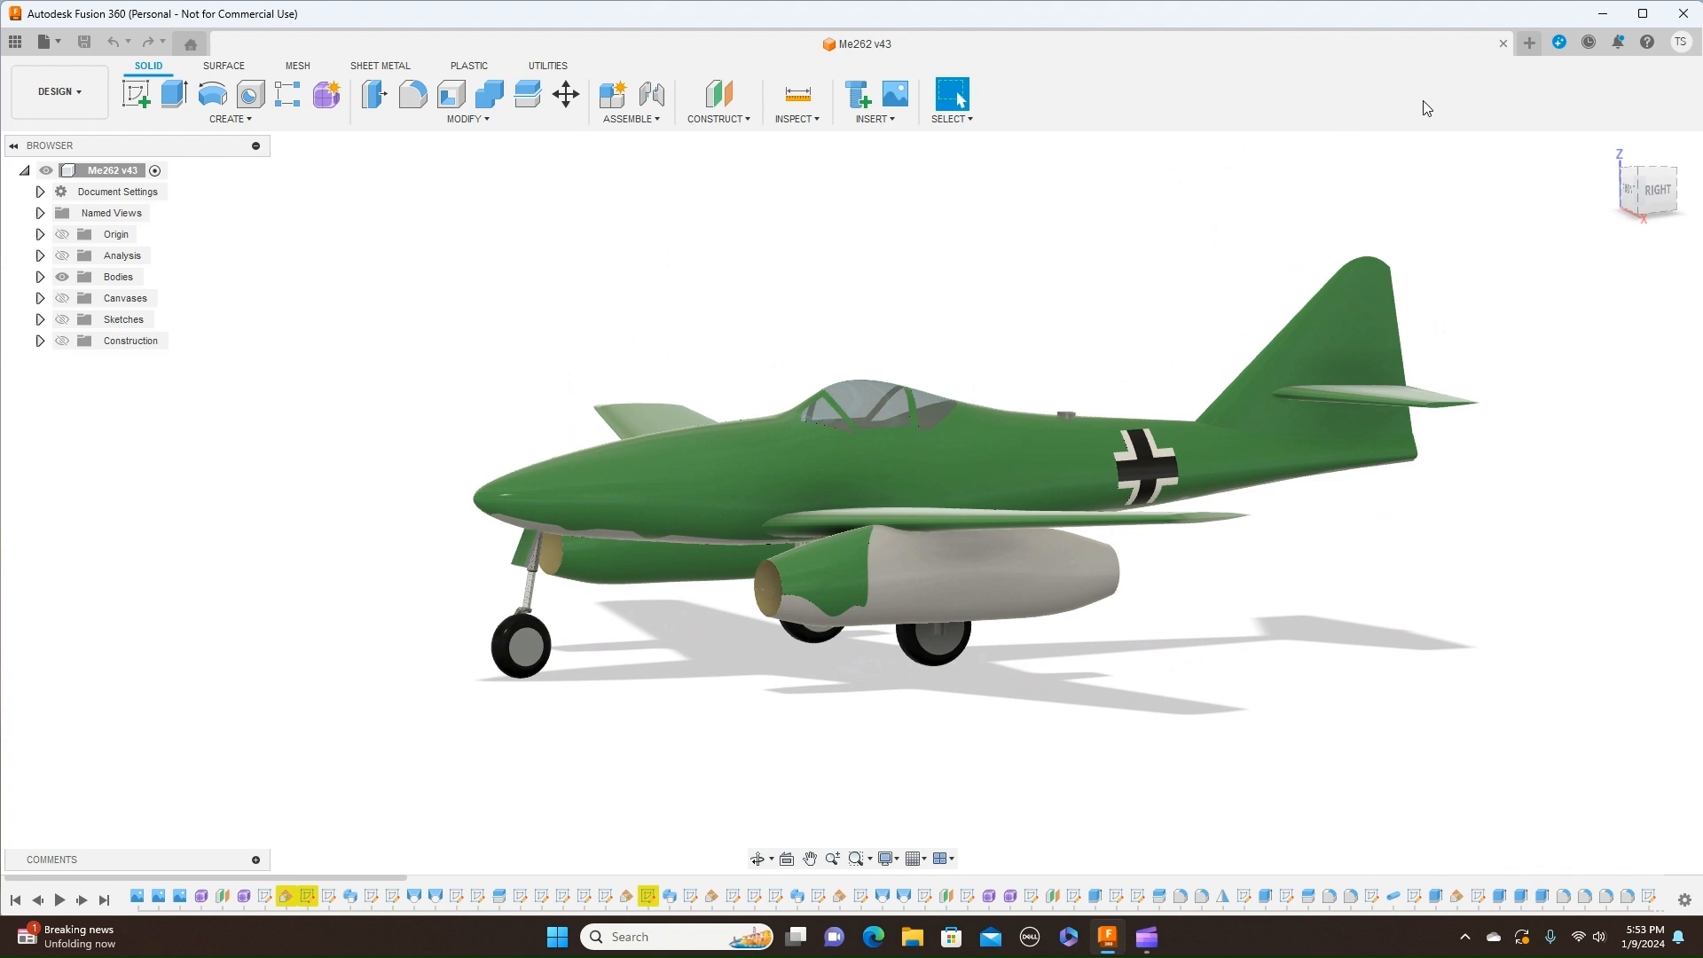
pyautogui.click(1502, 42)
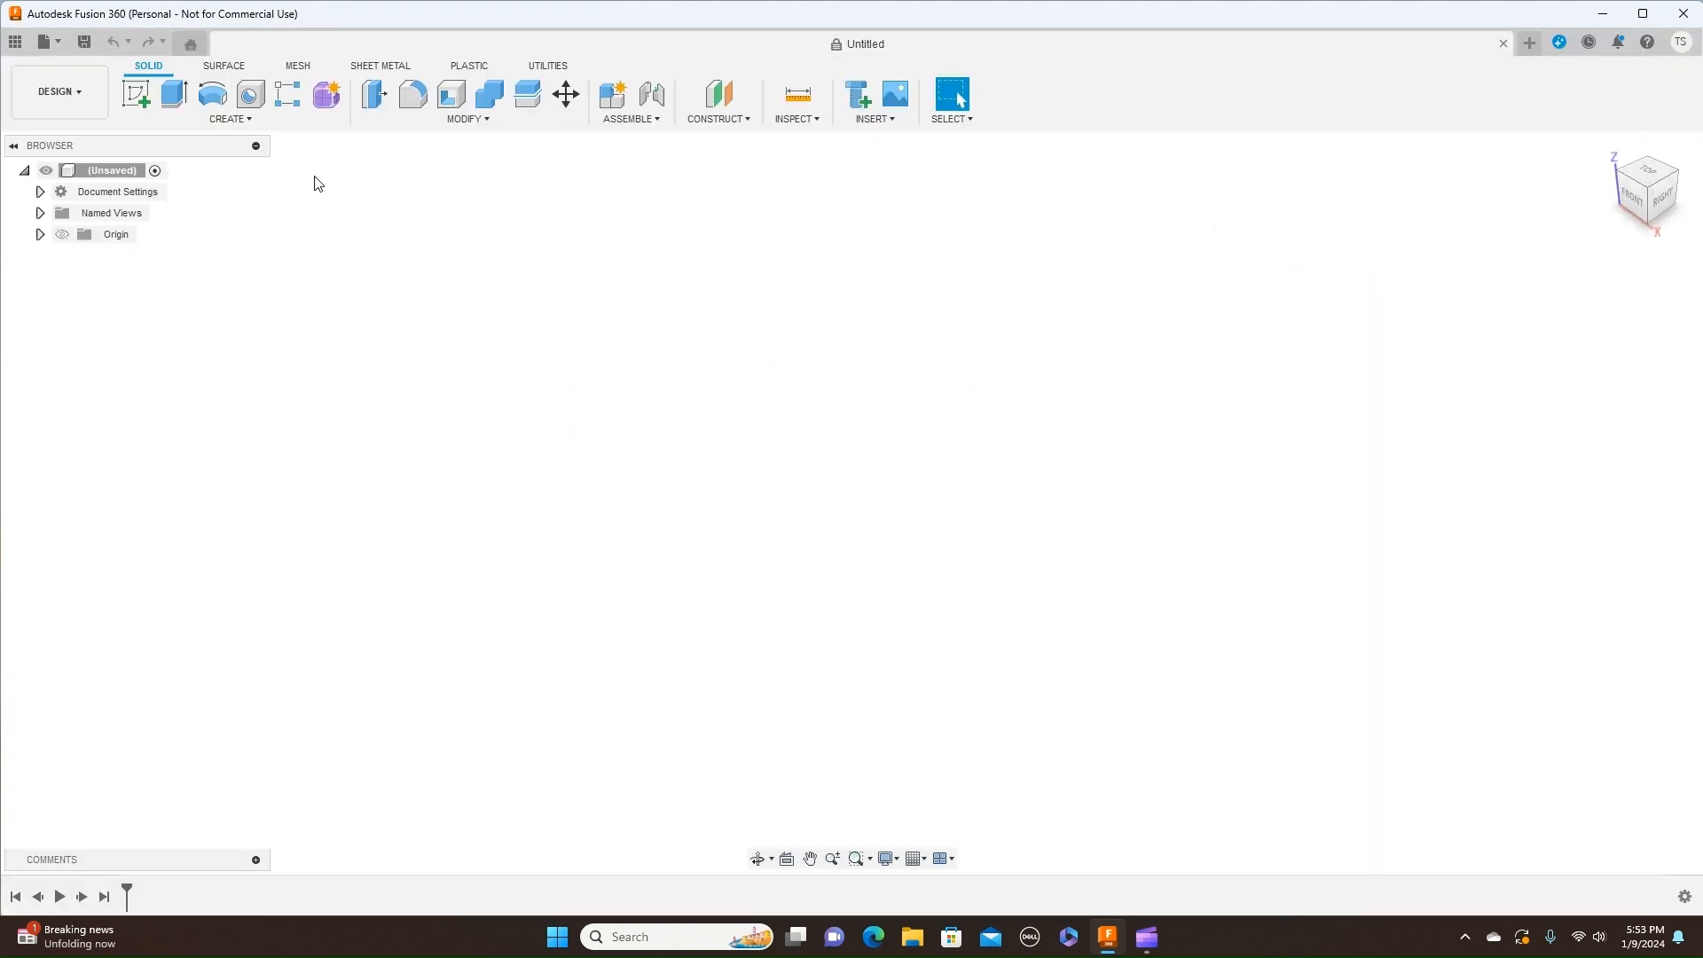
pyautogui.click(62, 42)
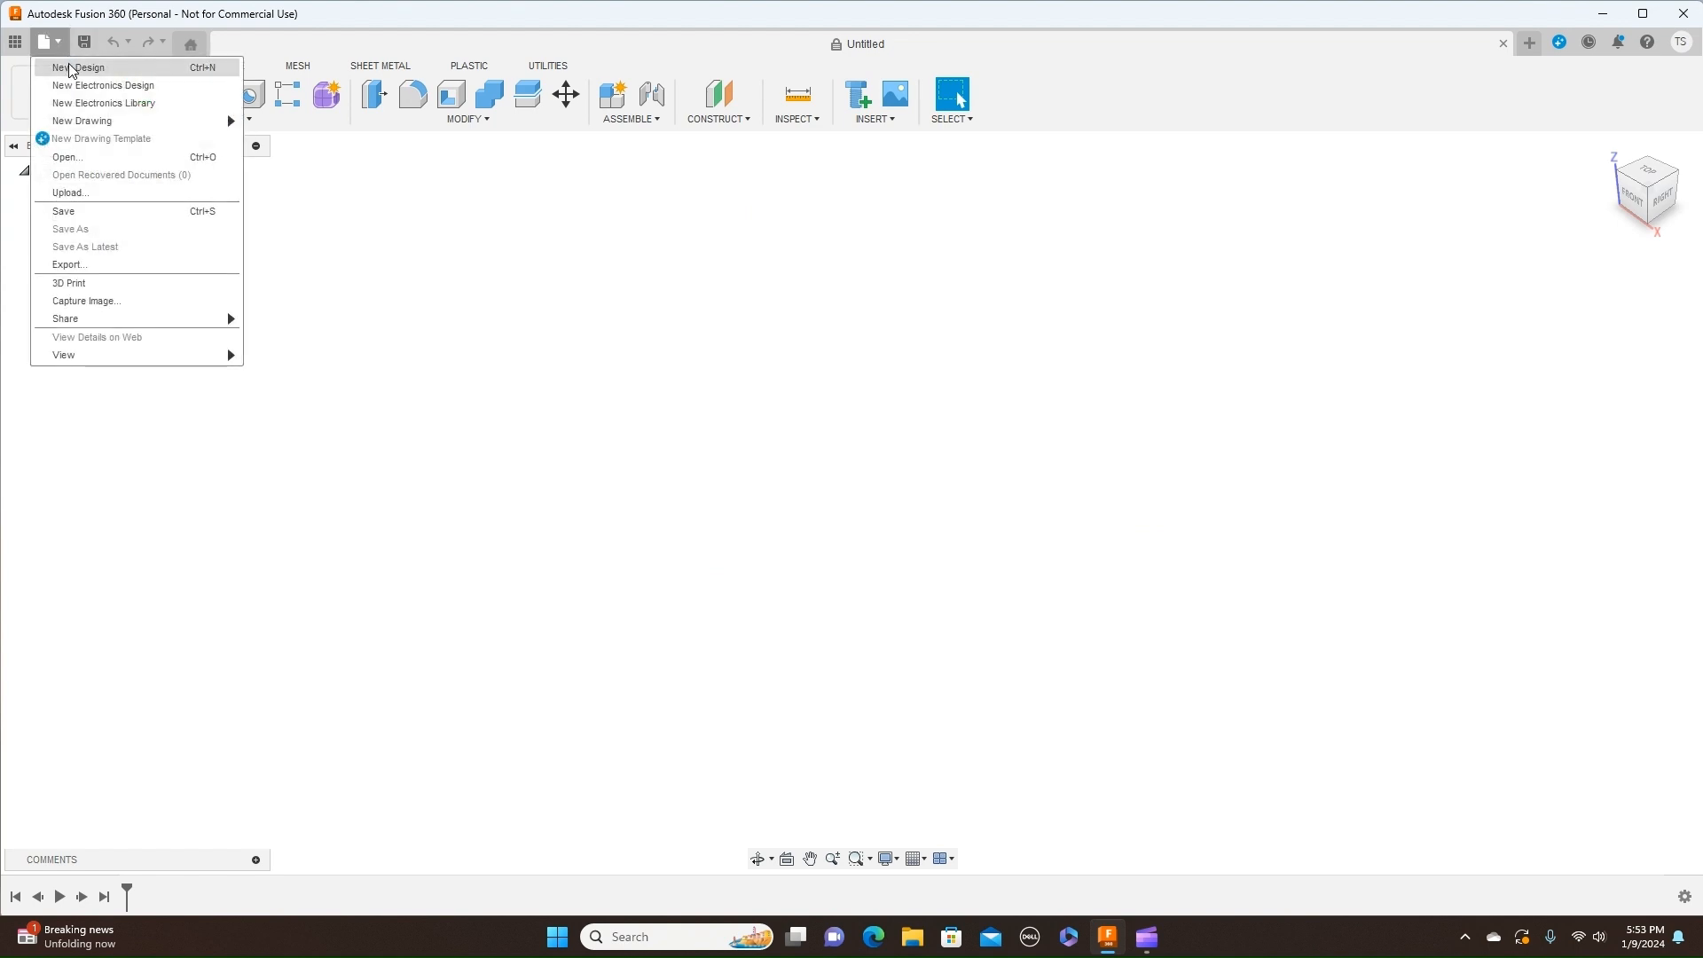
pyautogui.click(71, 65)
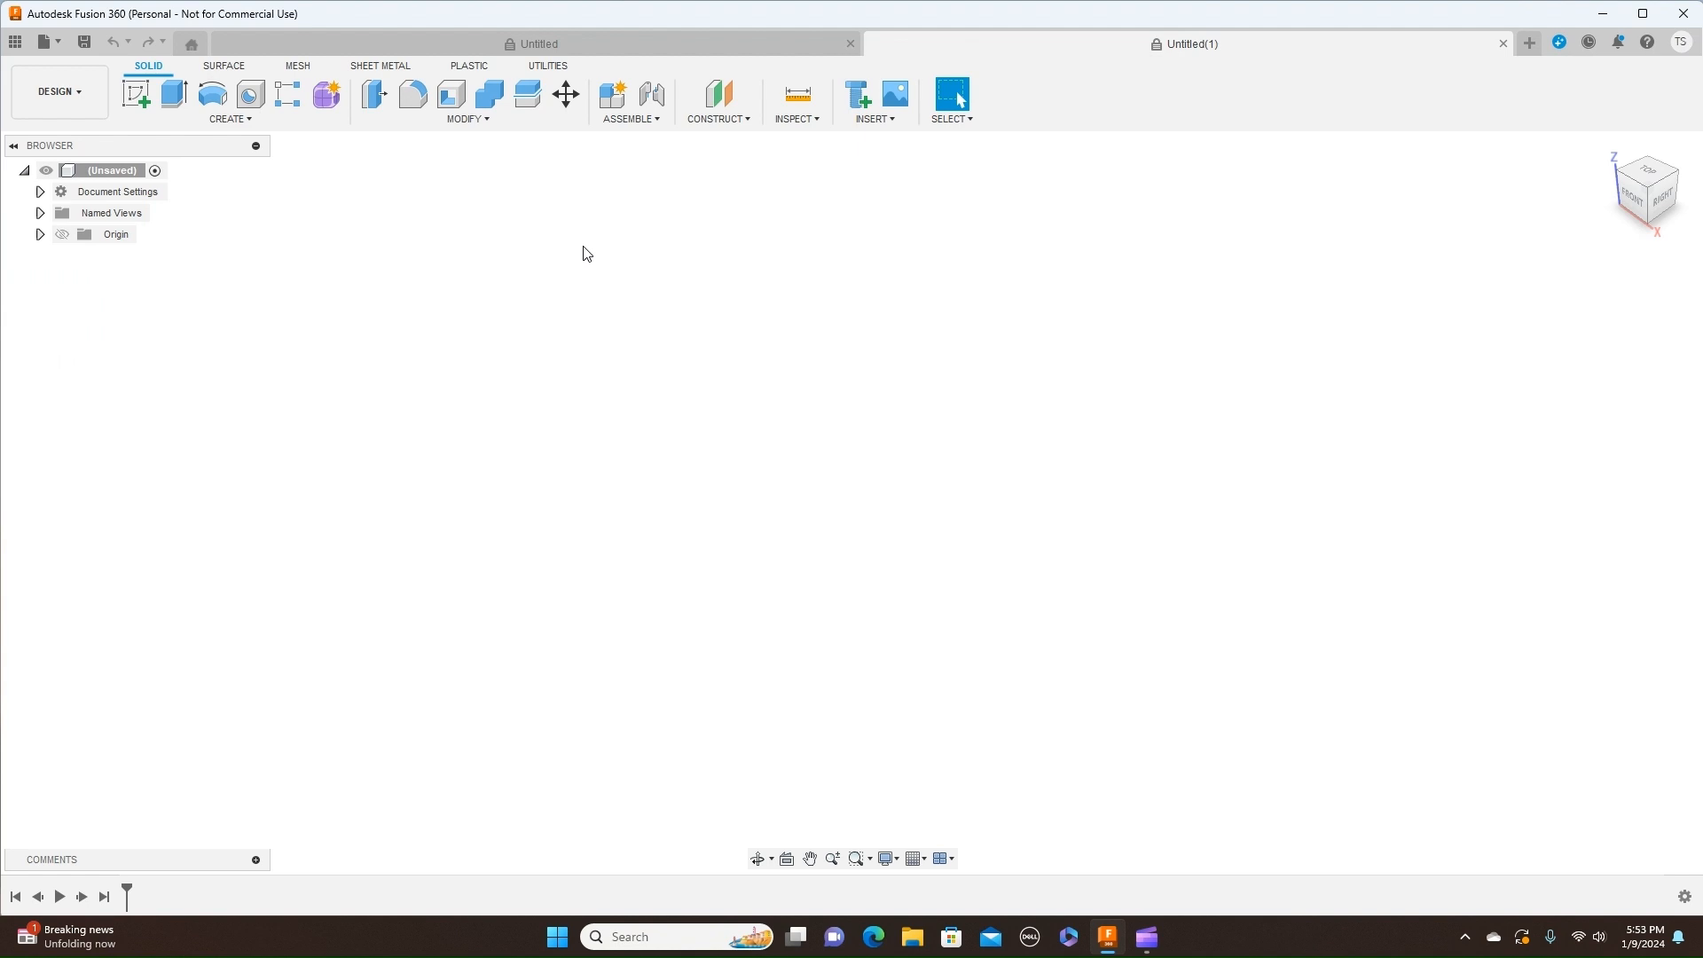
pyautogui.click(849, 43)
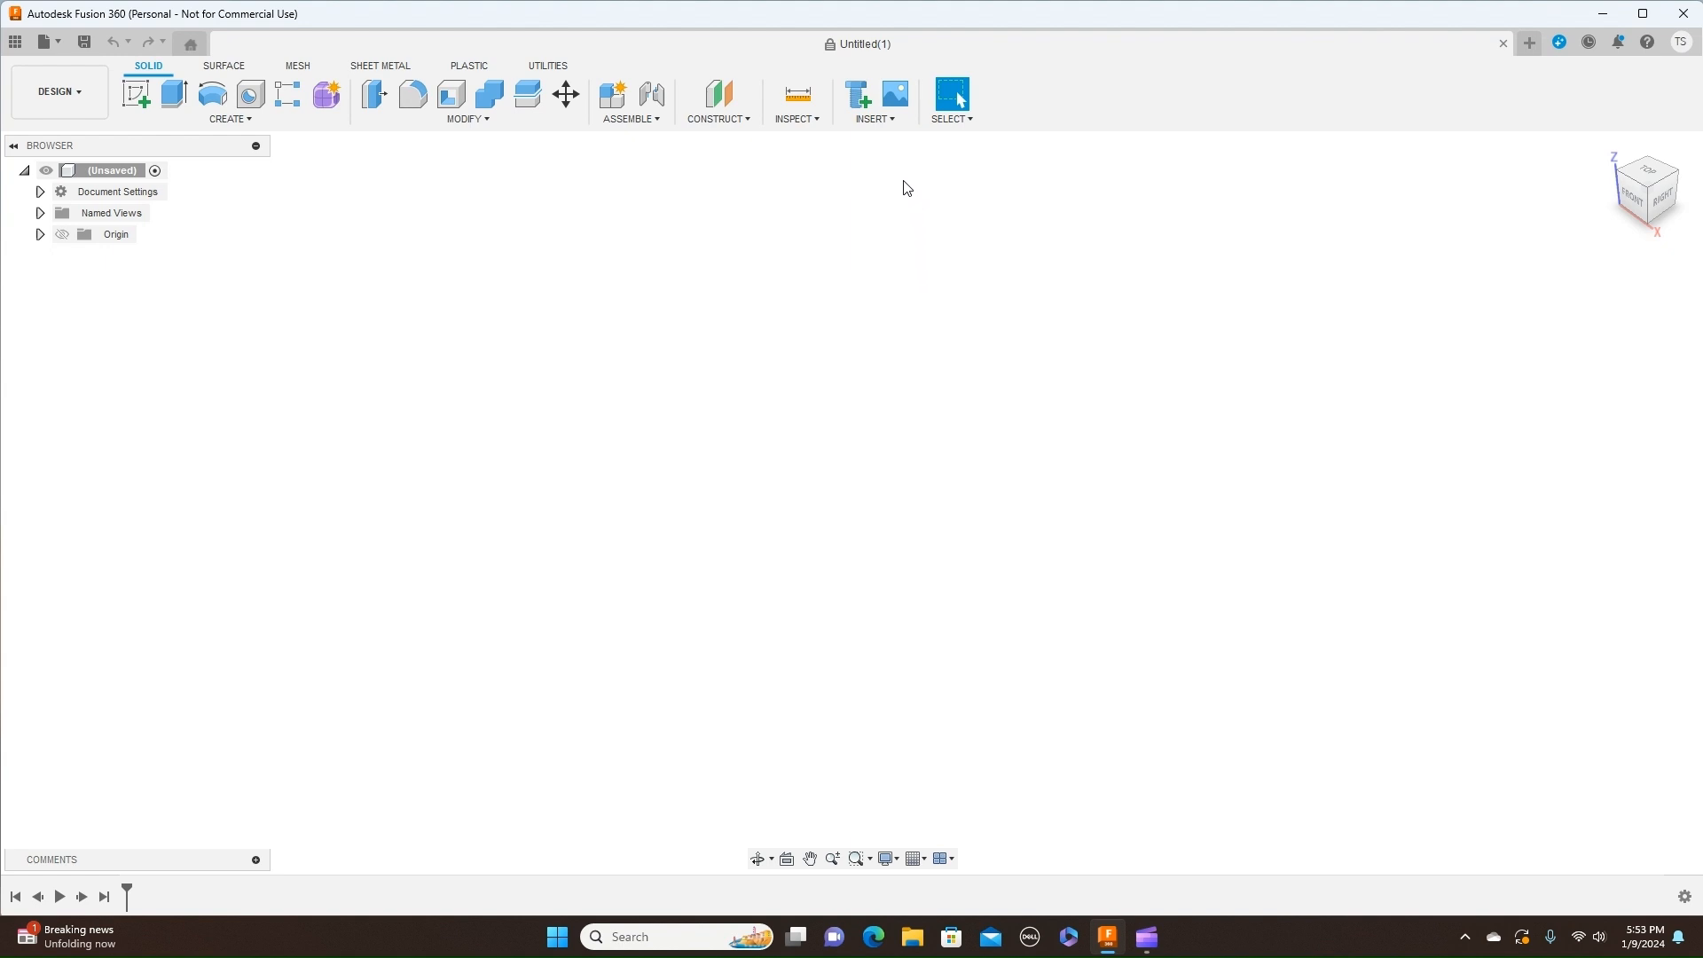
# Step: Insert the image messerschmitt-me-262-1941-germany from USB Drive (E:) on the computer as a canvas
pyautogui.click(891, 119)
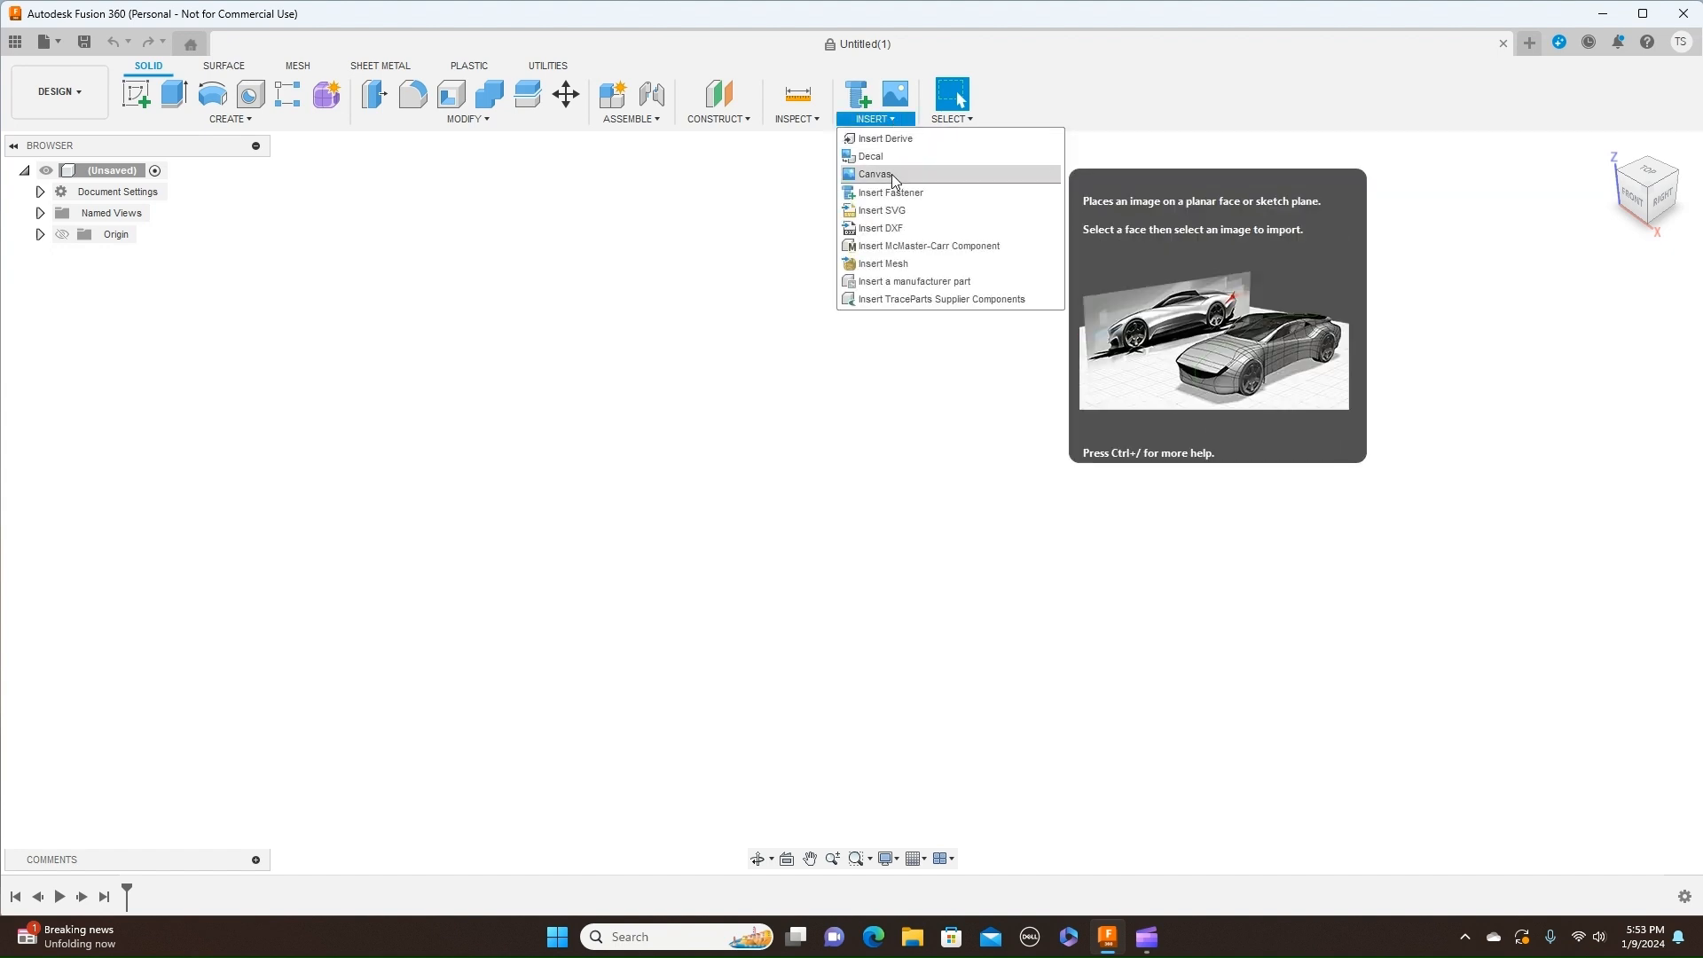
pyautogui.click(892, 175)
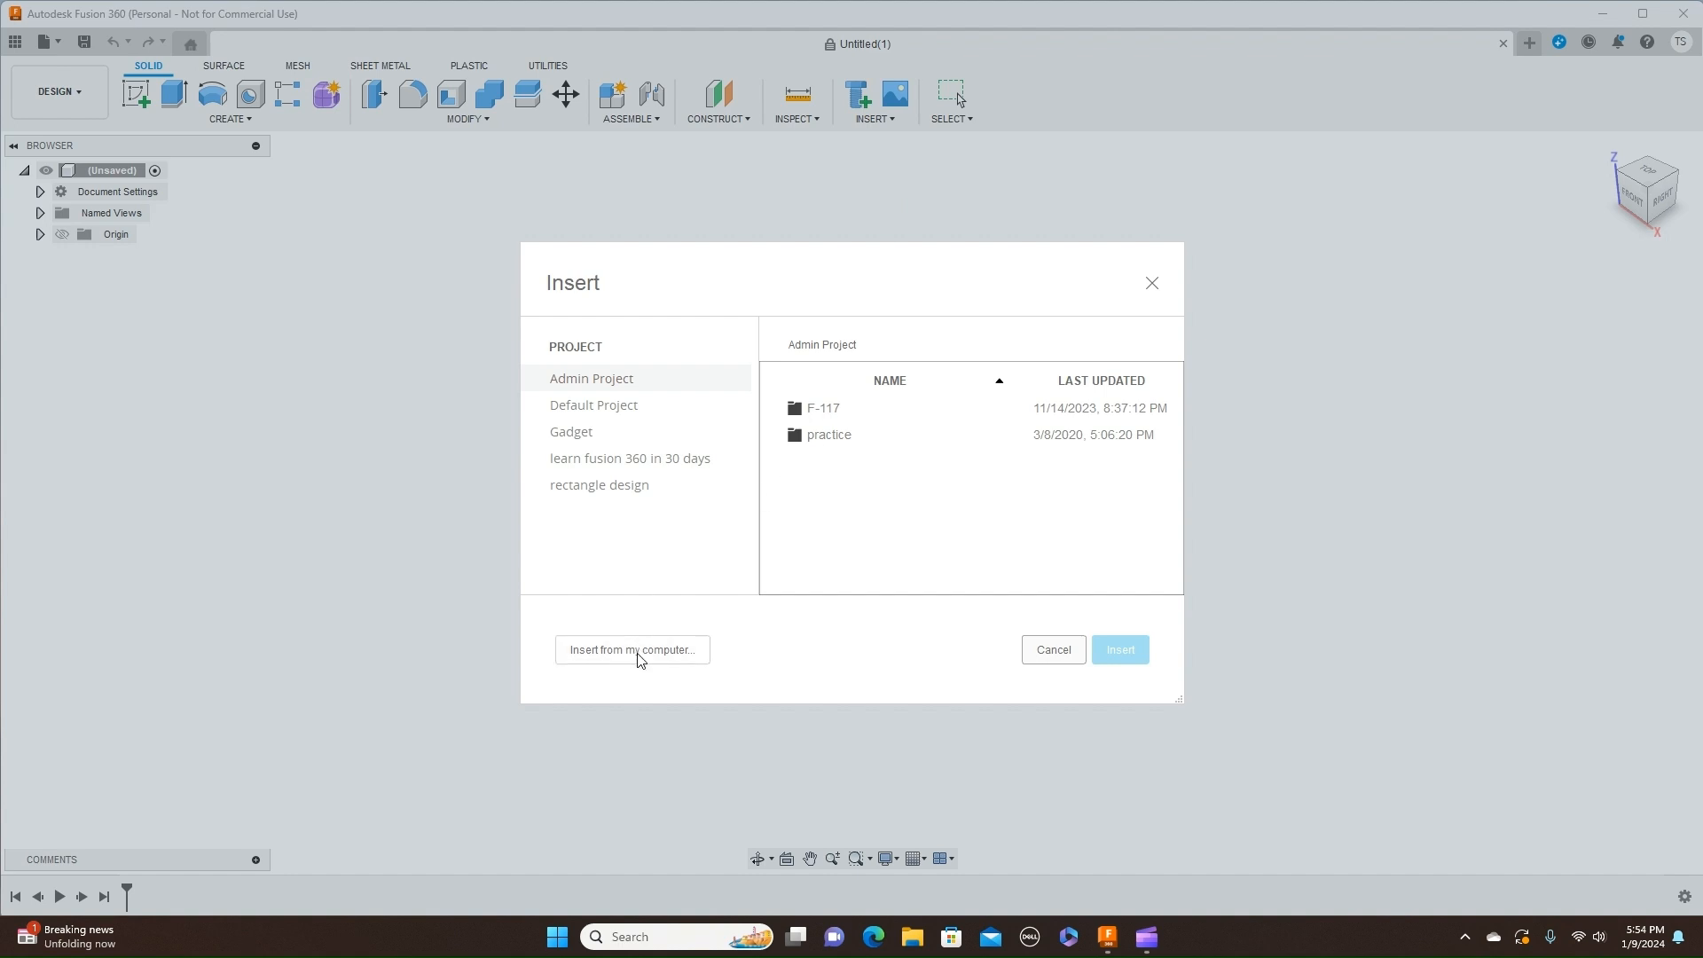
pyautogui.click(657, 663)
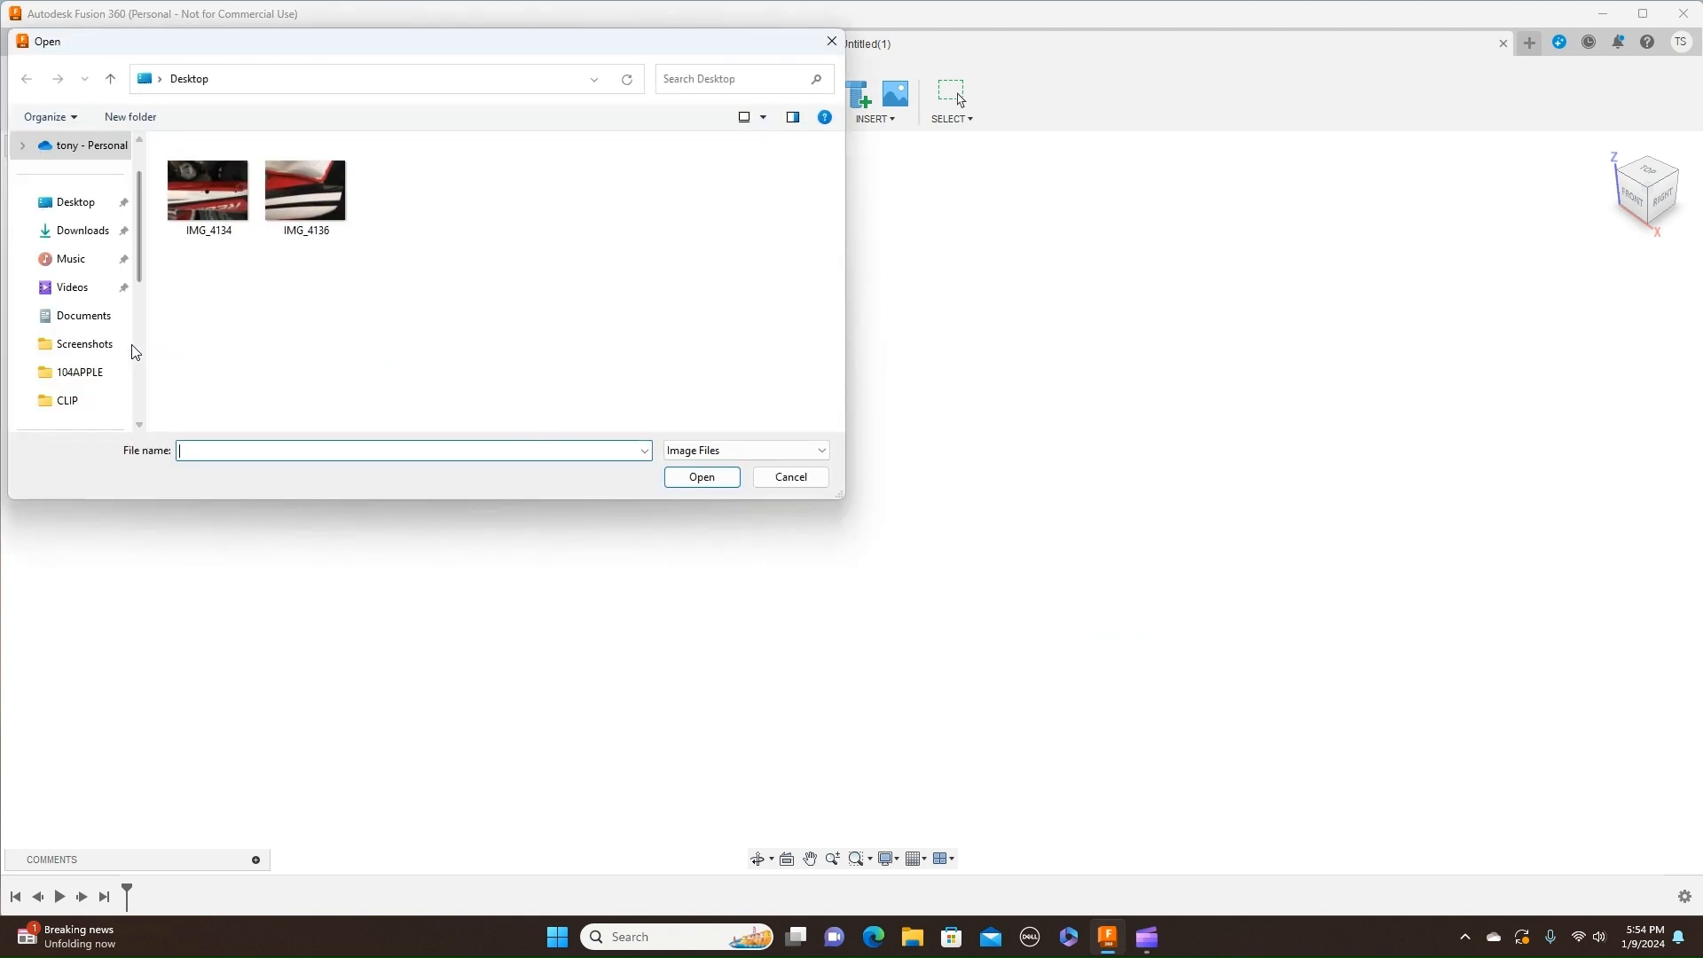
pyautogui.scroll(-3, 130, 351)
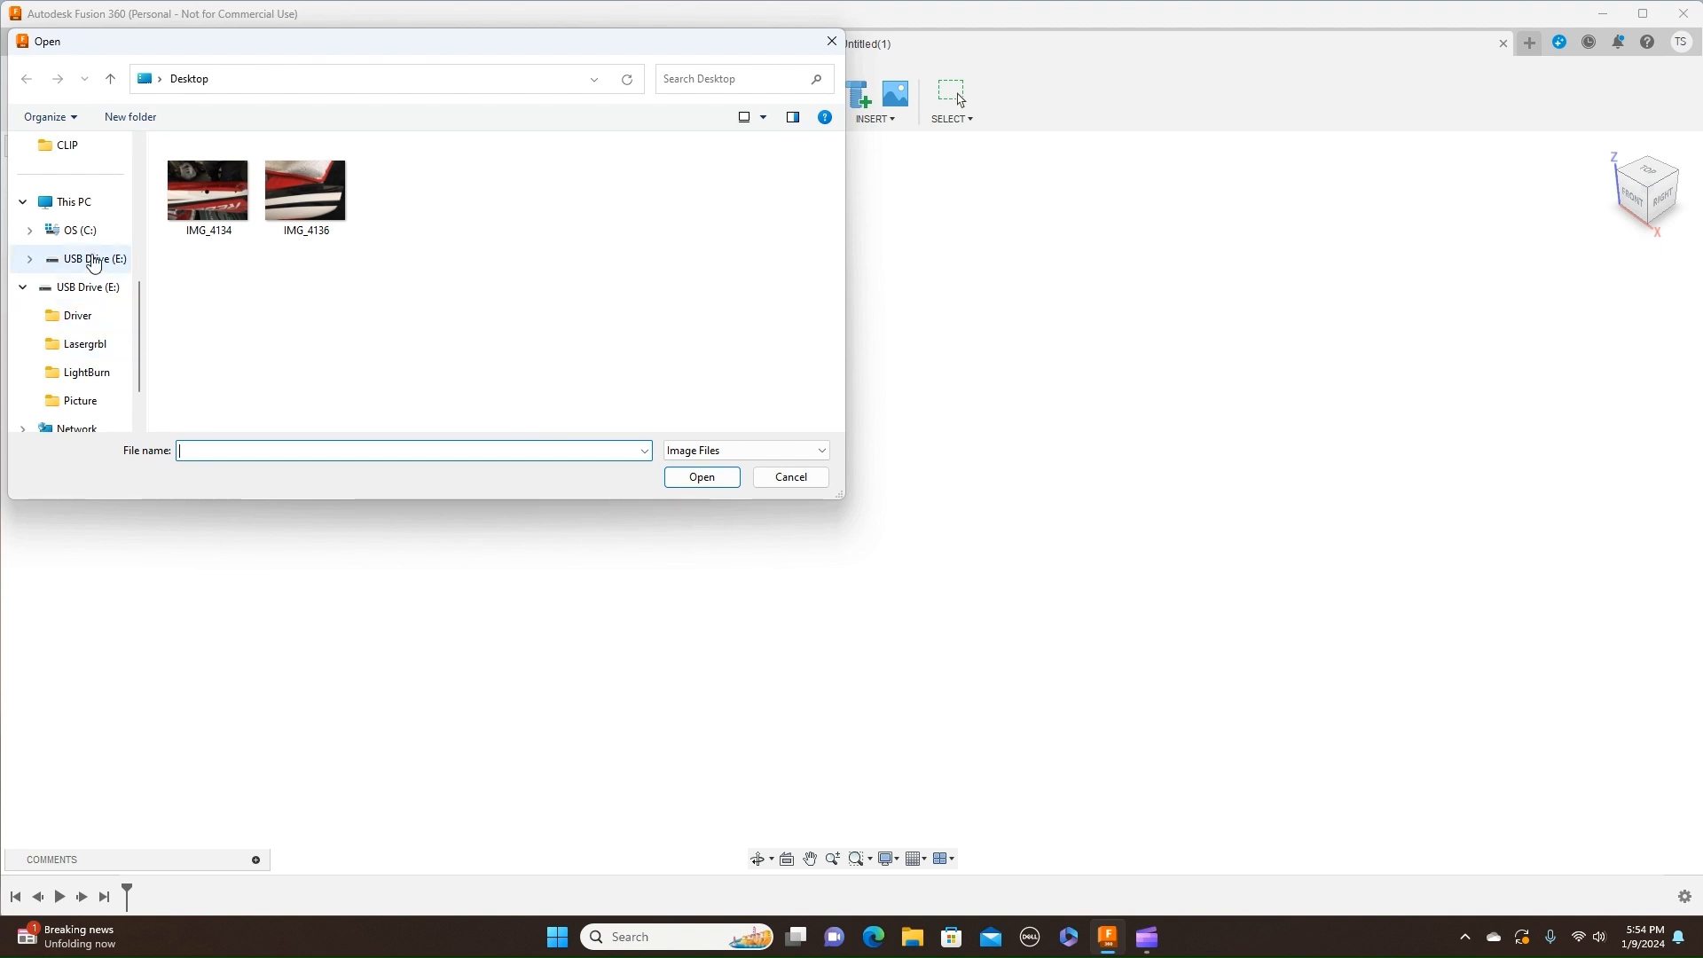
pyautogui.click(94, 259)
pyautogui.scroll(-4, 725, 321)
pyautogui.scroll(-8, 725, 321)
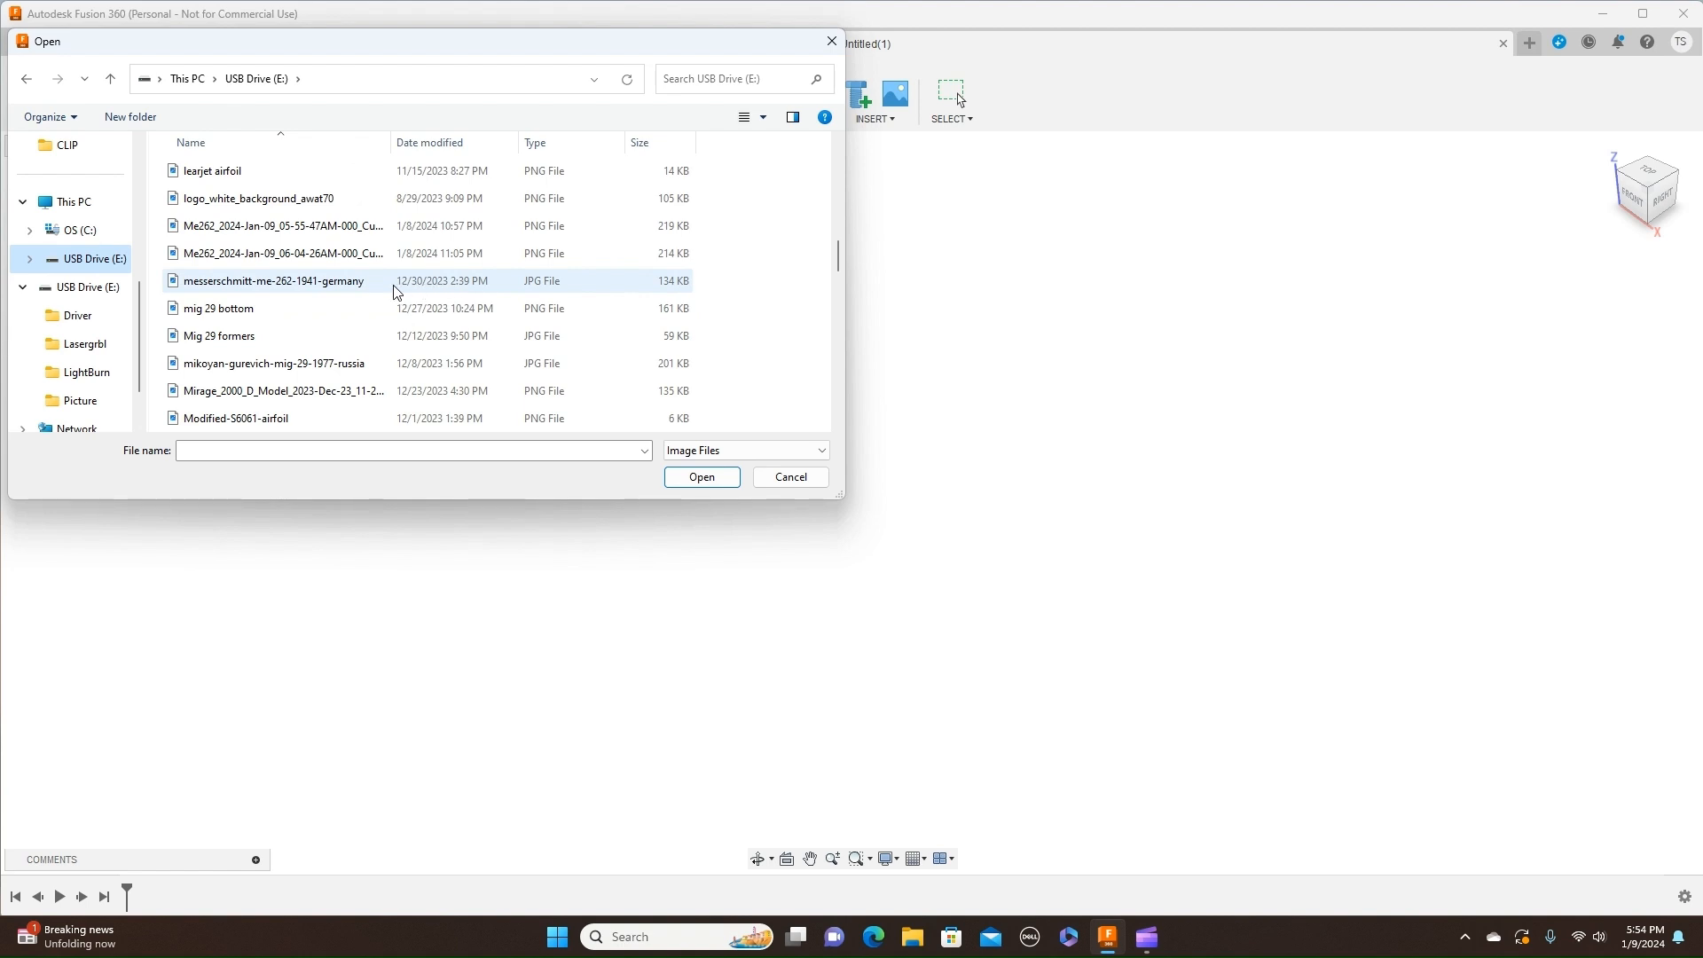
pyautogui.click(325, 289)
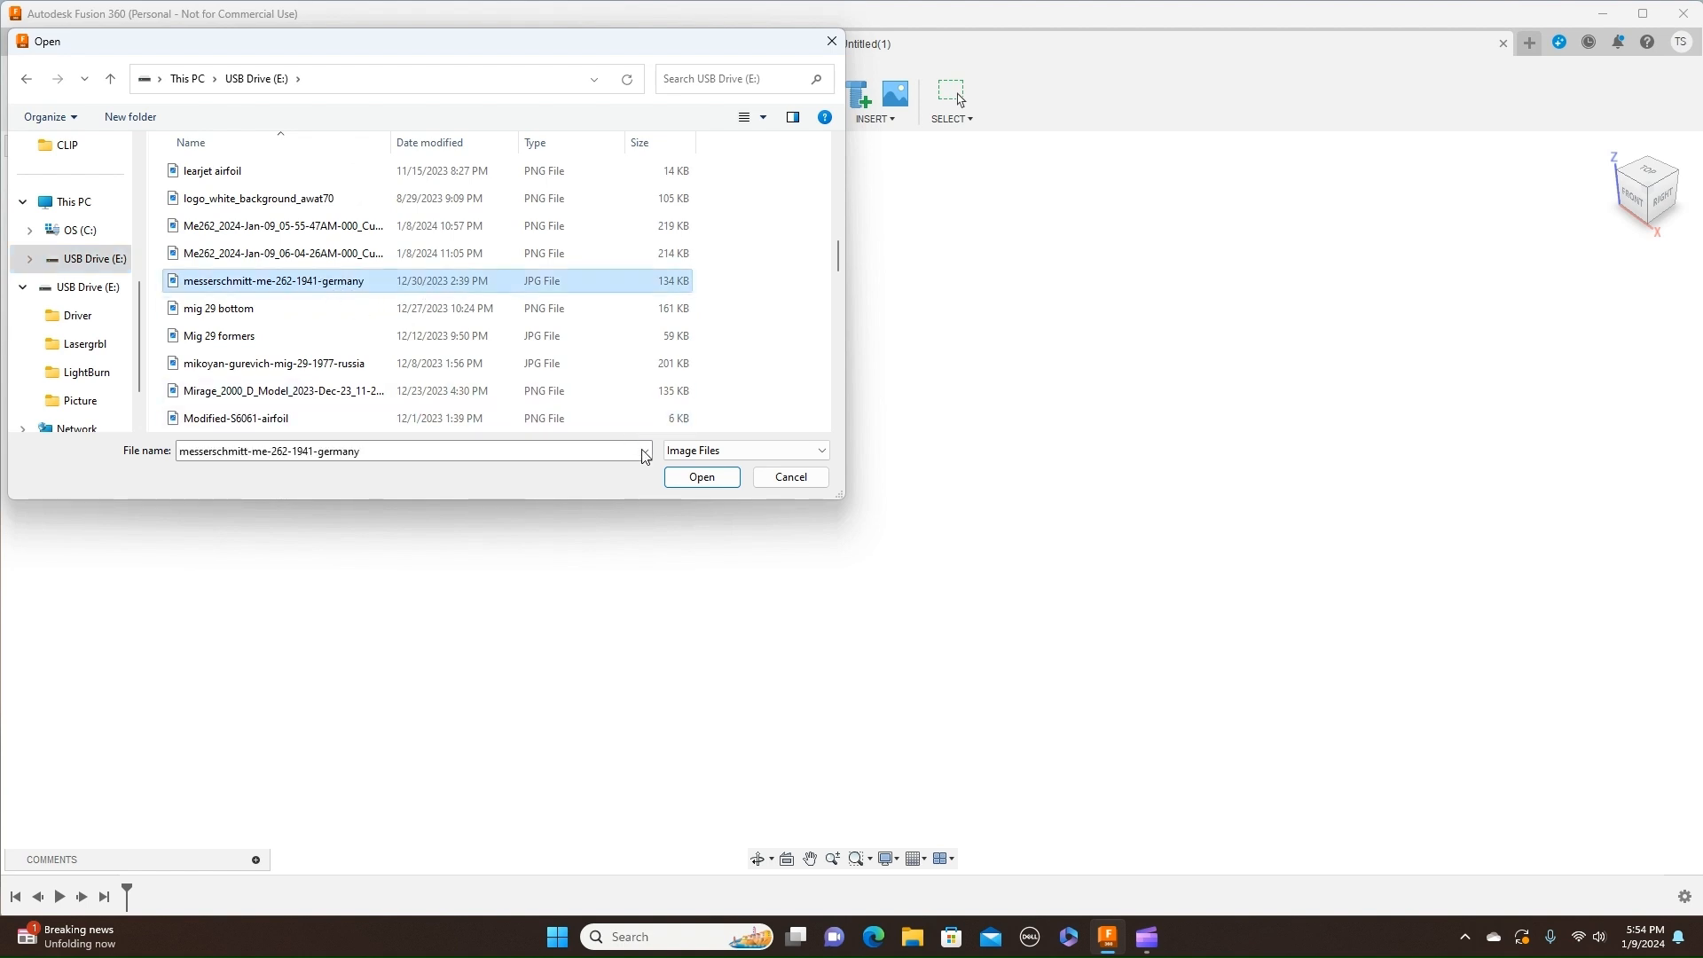
pyautogui.click(701, 477)
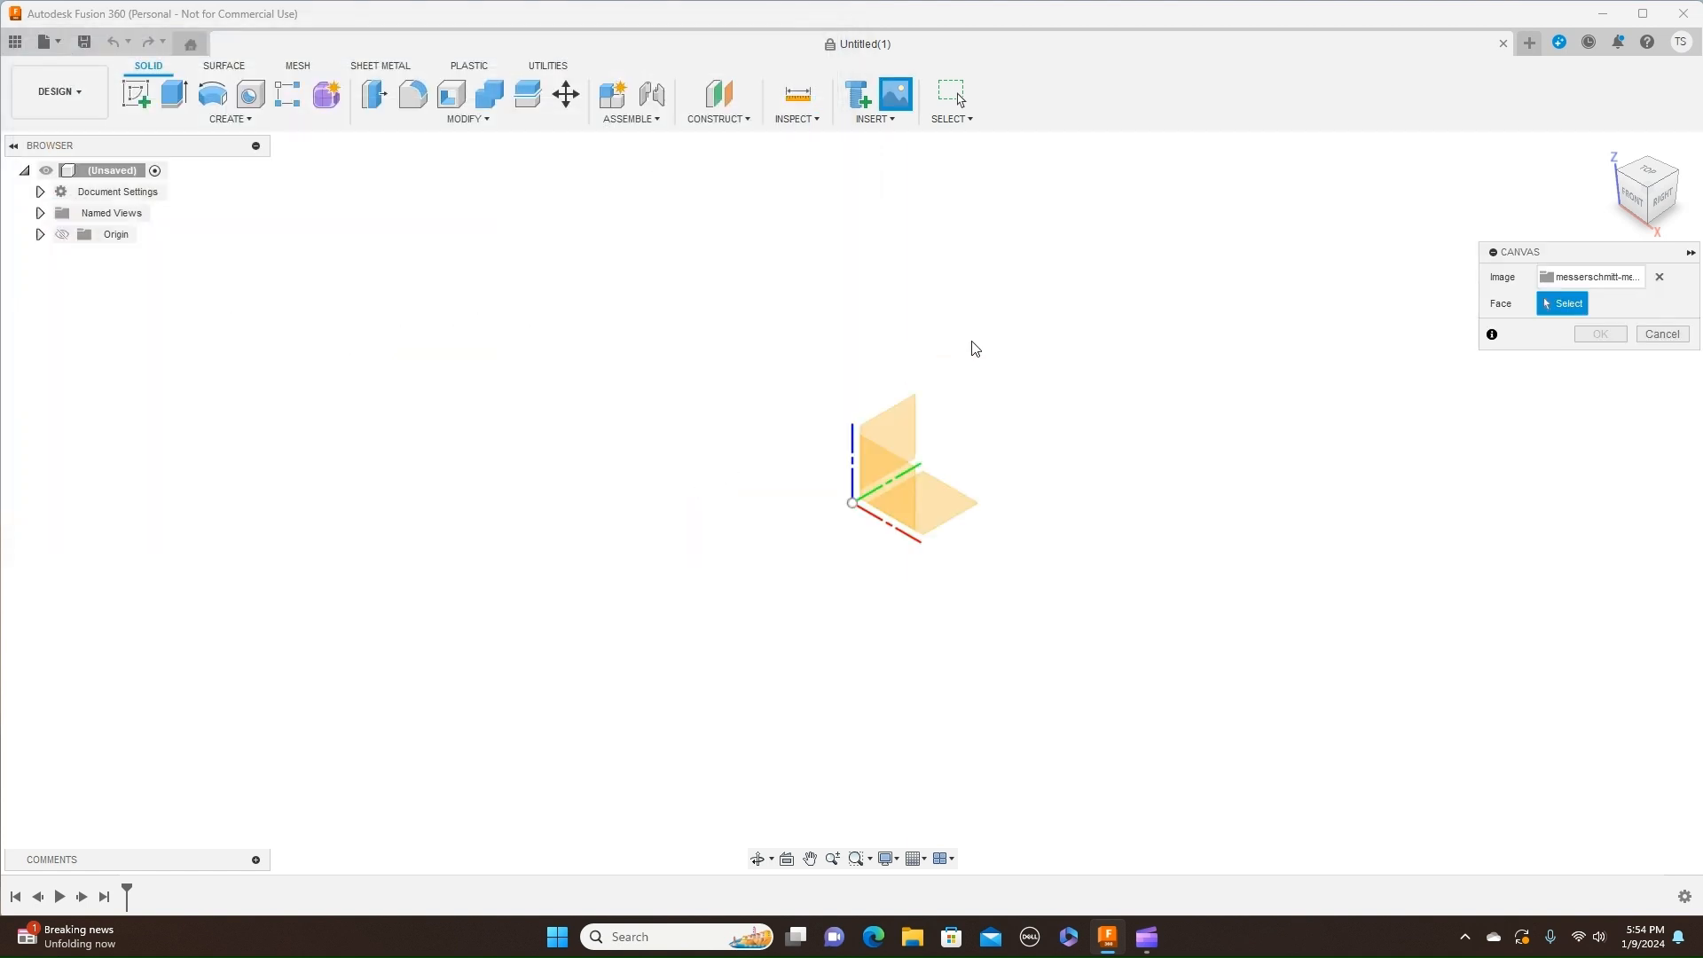
# Step: Place the blueprint canvas on the YZ plane and enlarge it uniformly to a plane scale of about 14.042
pyautogui.click(905, 427)
pyautogui.click(1664, 204)
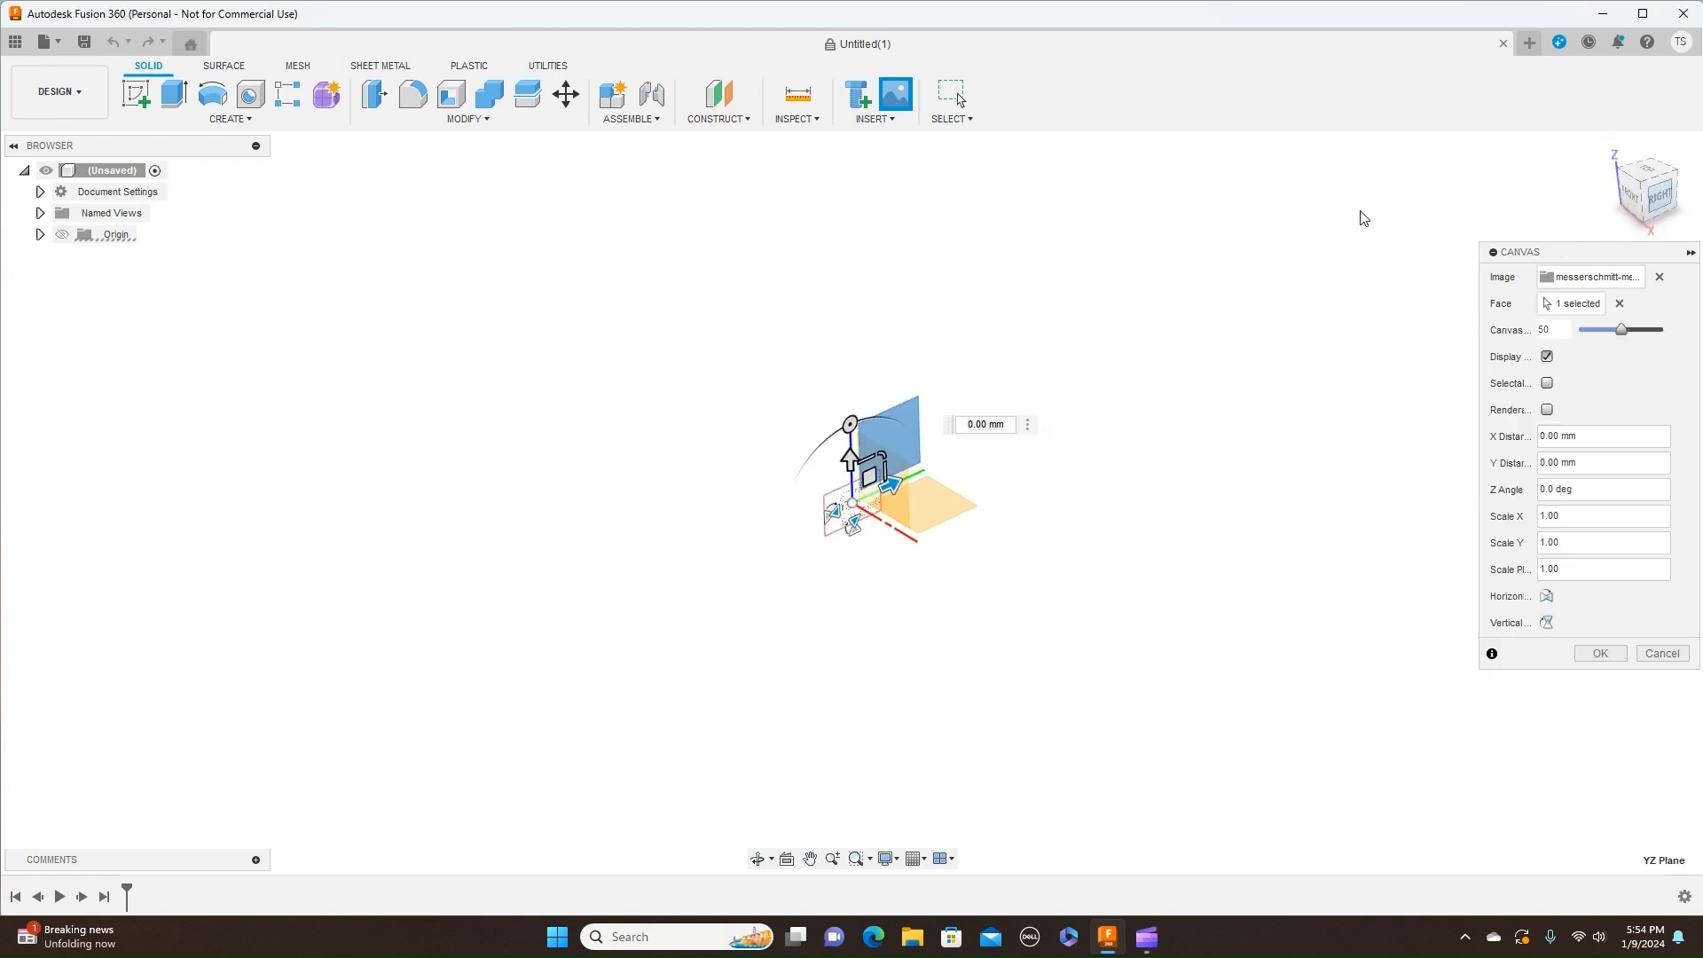
pyautogui.moveTo(895, 460); pyautogui.dragTo(1003, 398)
pyautogui.moveTo(894, 460); pyautogui.dragTo(997, 410)
pyautogui.moveTo(893, 460); pyautogui.dragTo(937, 462)
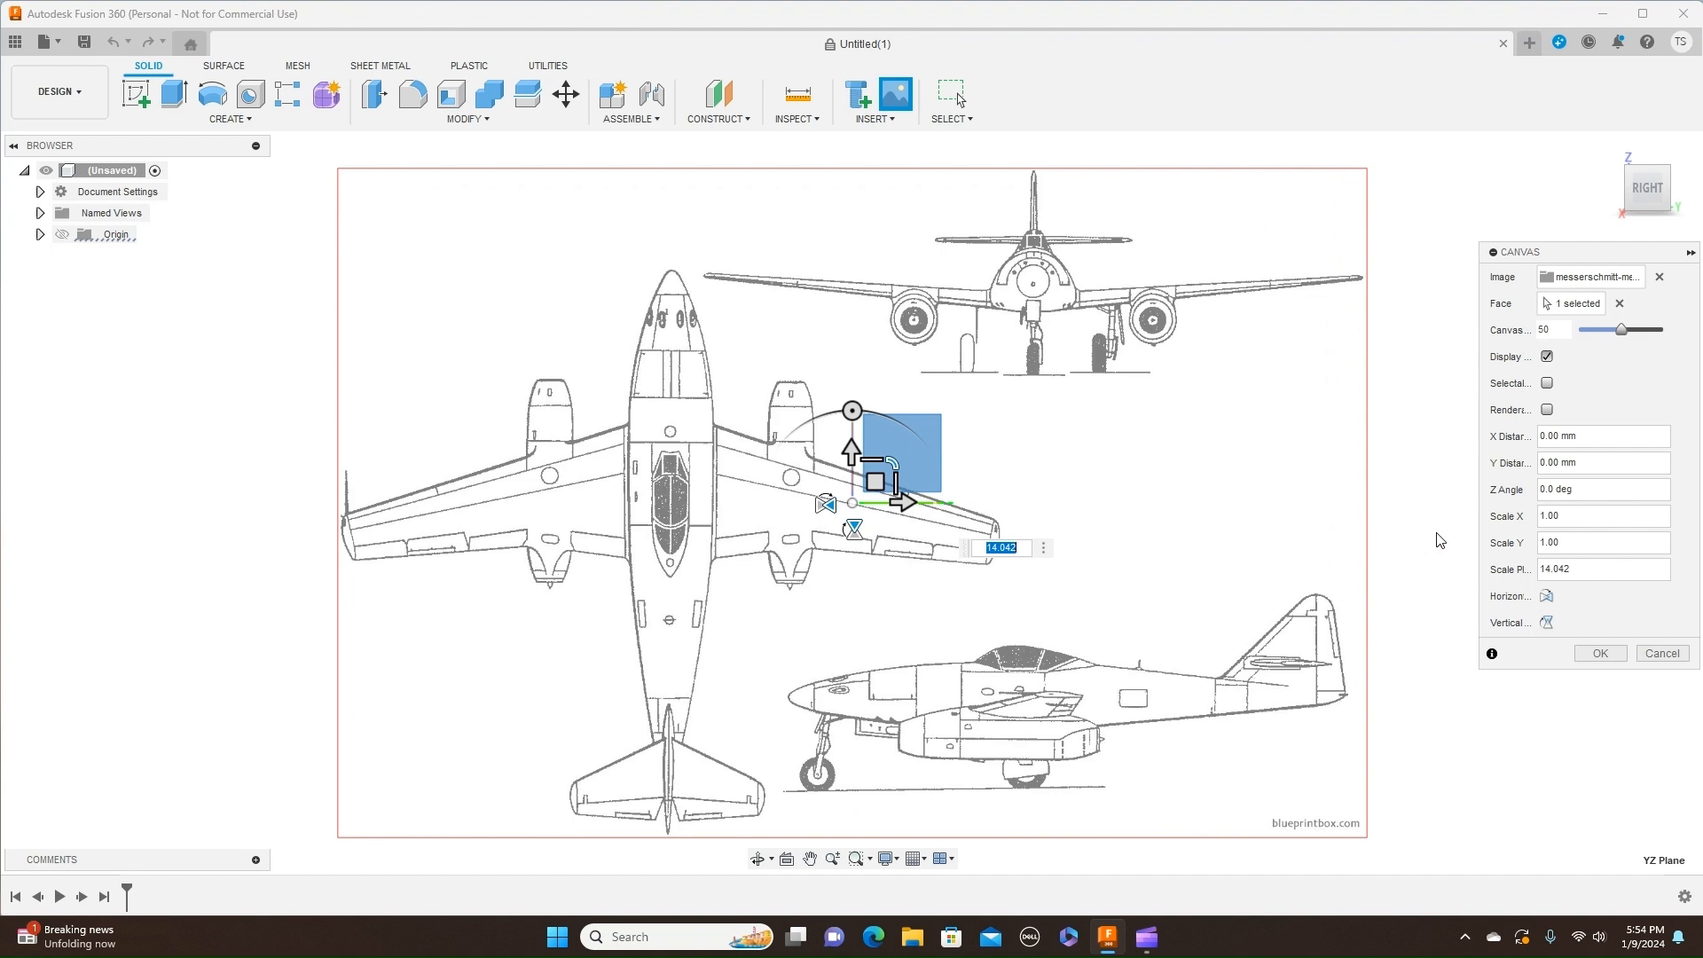
pyautogui.scroll(-3, 1410, 537)
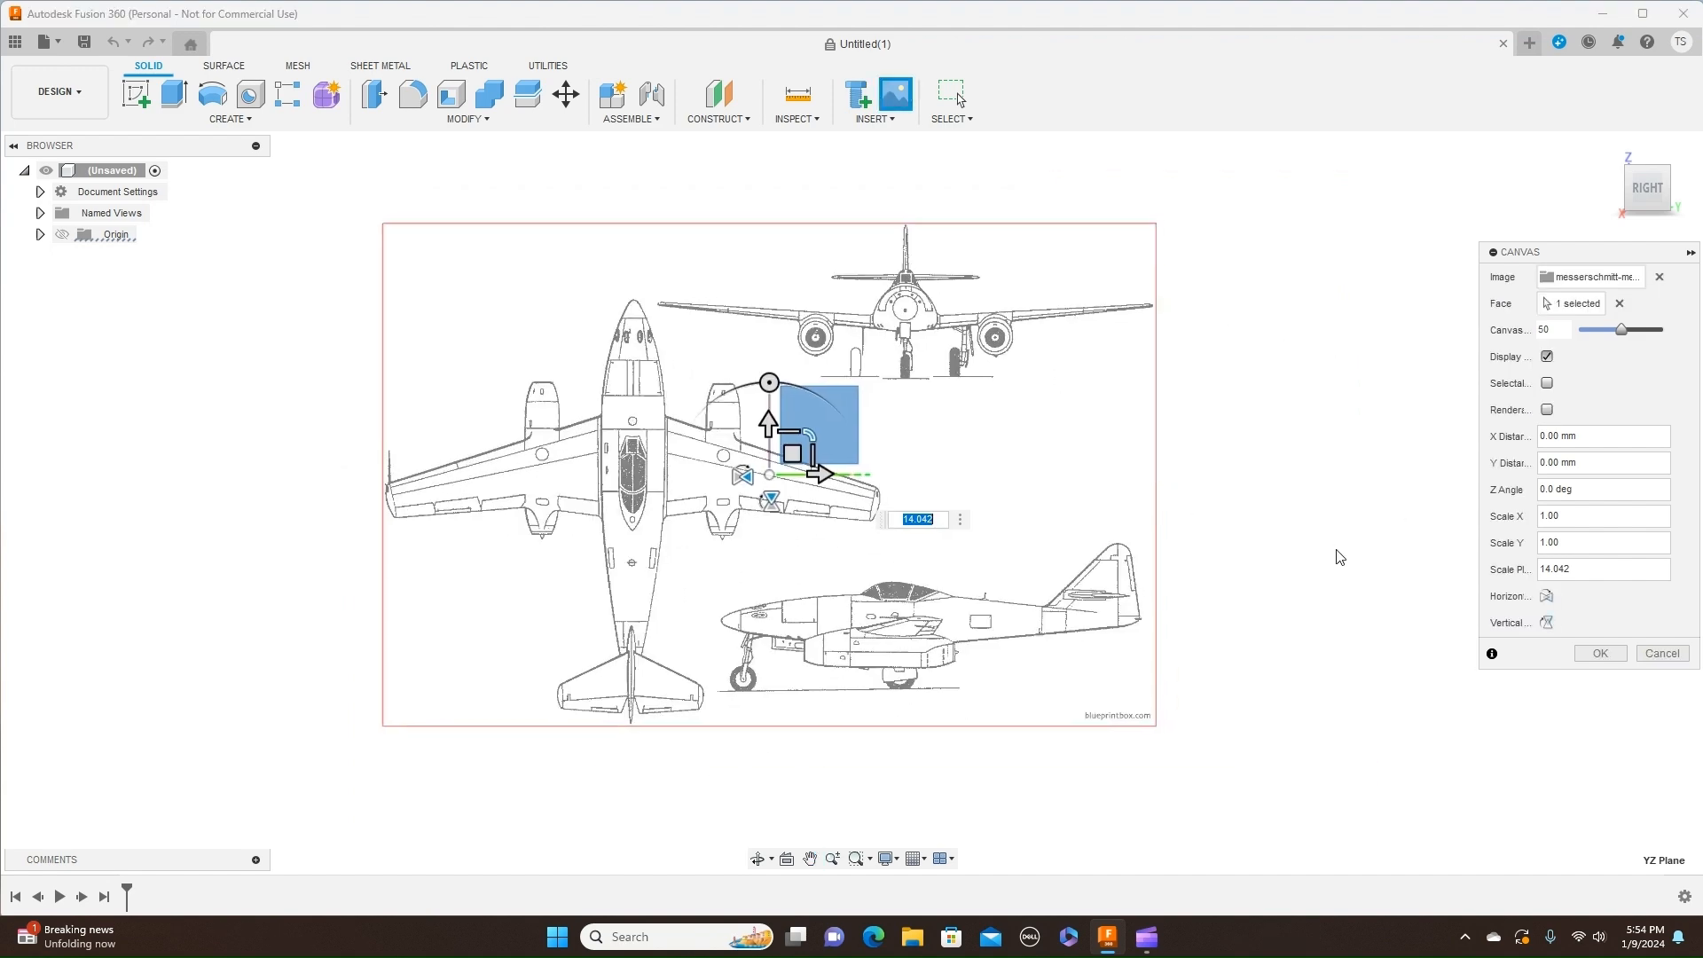
pyautogui.click(1590, 653)
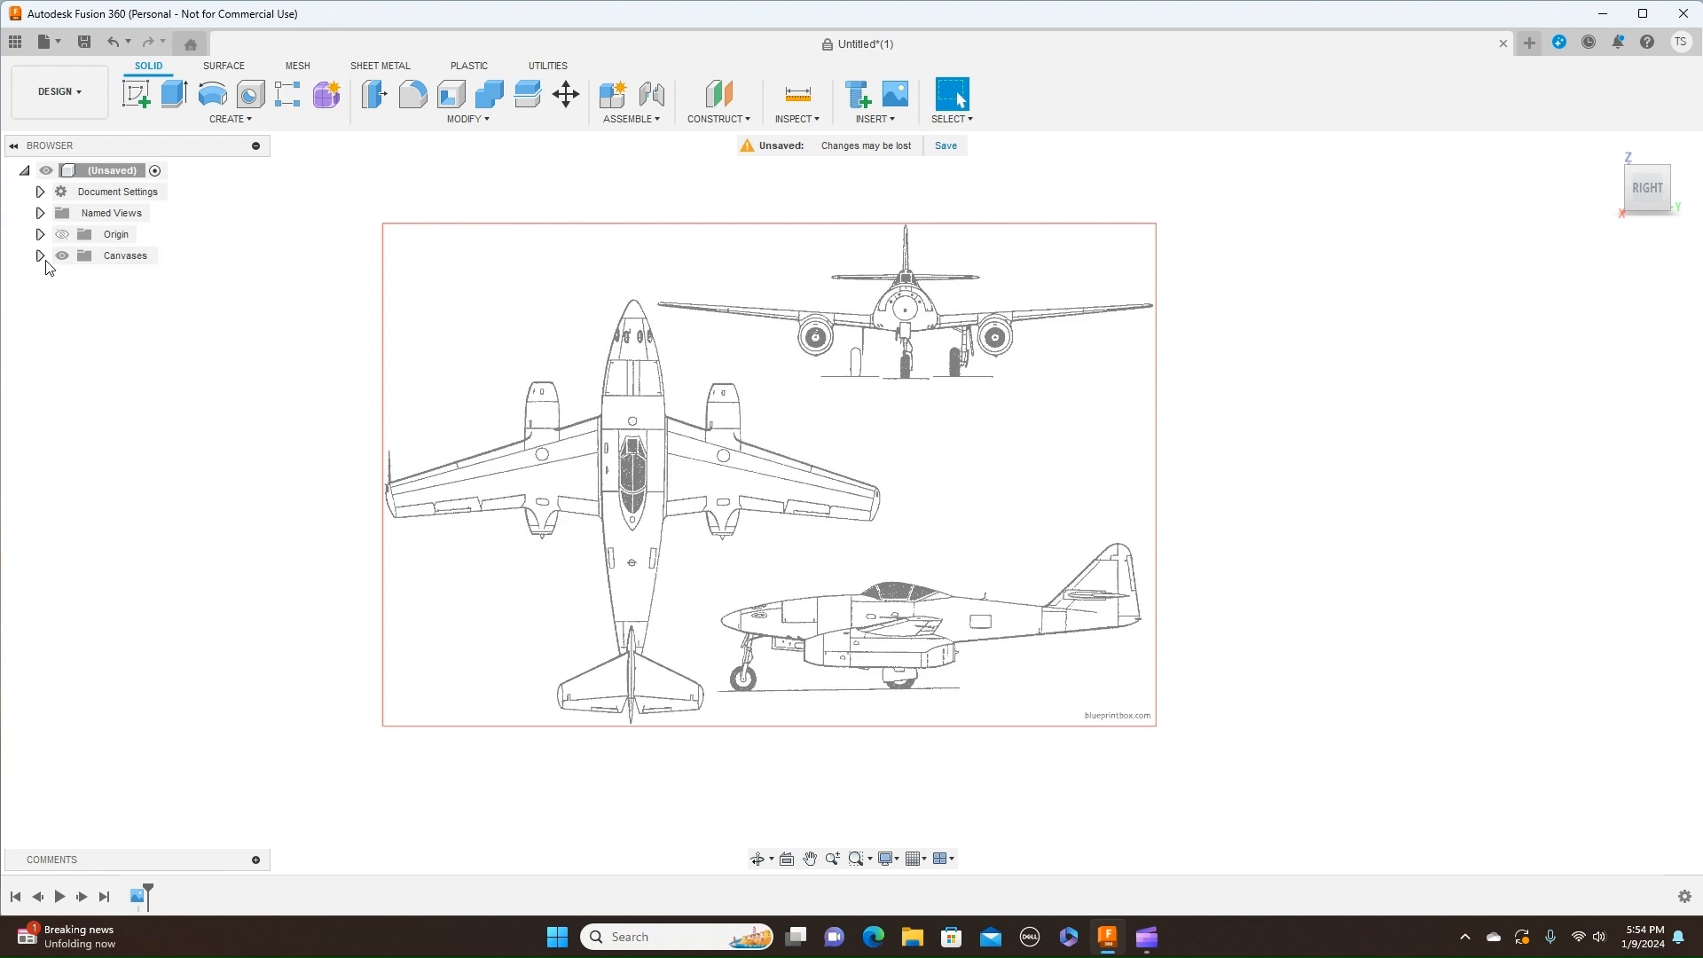
# Step: Rename the blueprint canvas as Side
pyautogui.click(40, 255)
pyautogui.click(124, 279)
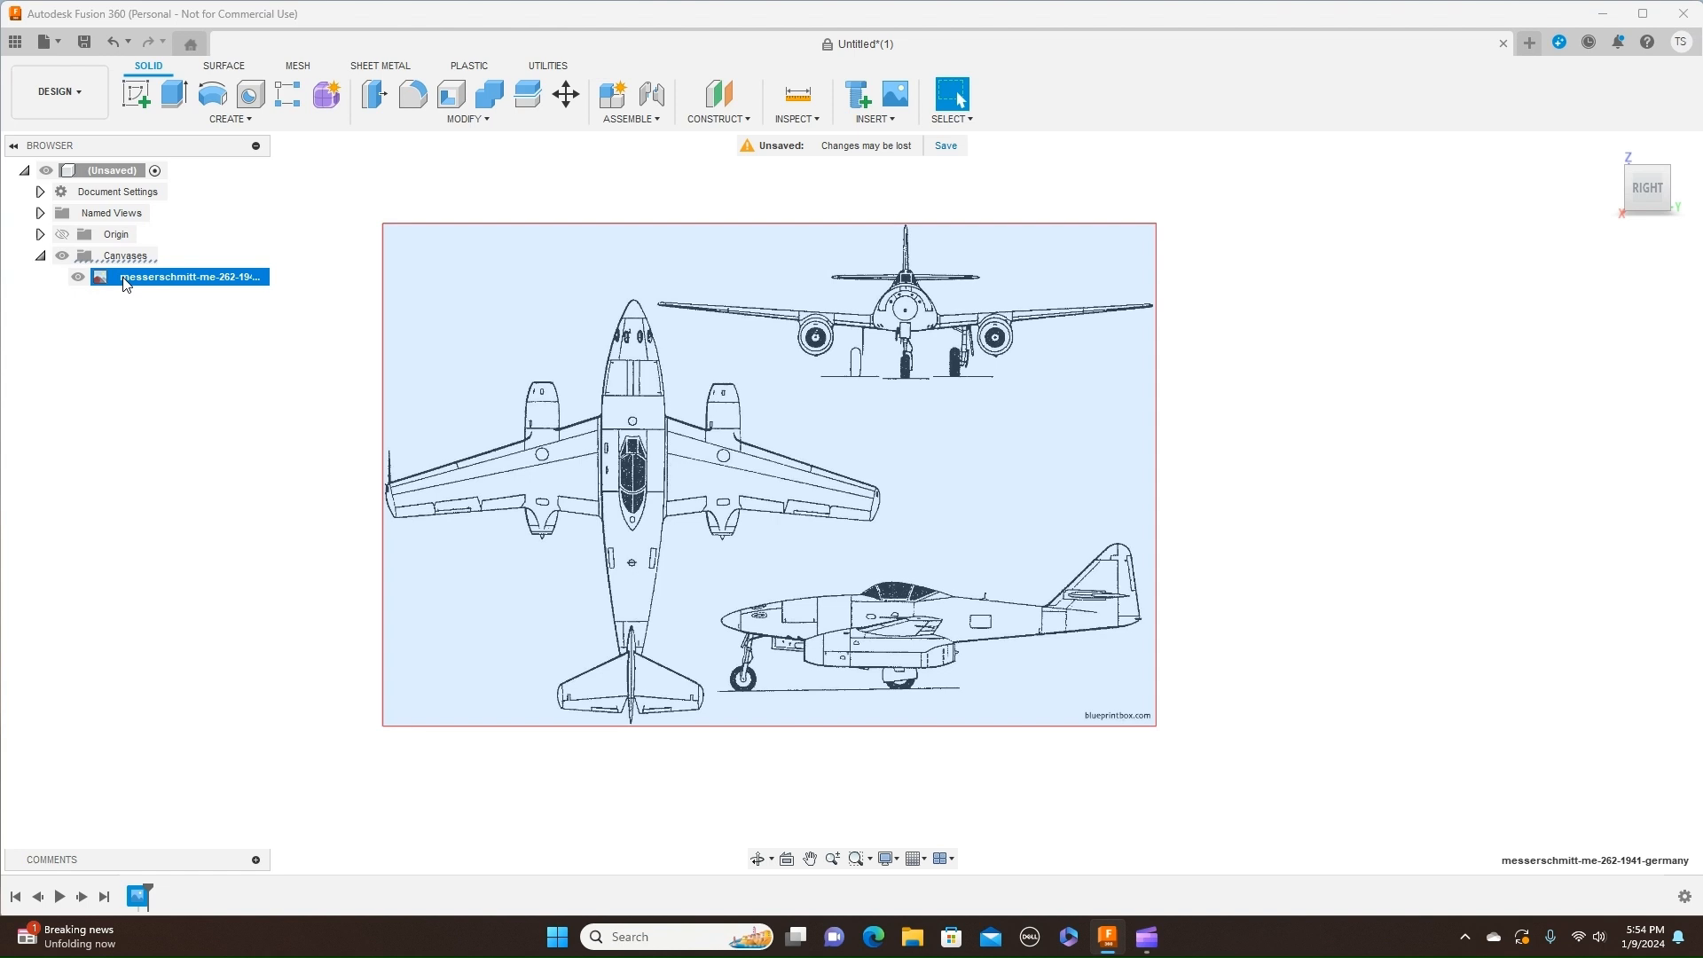
pyautogui.click(124, 279)
pyautogui.press('BackSpace')
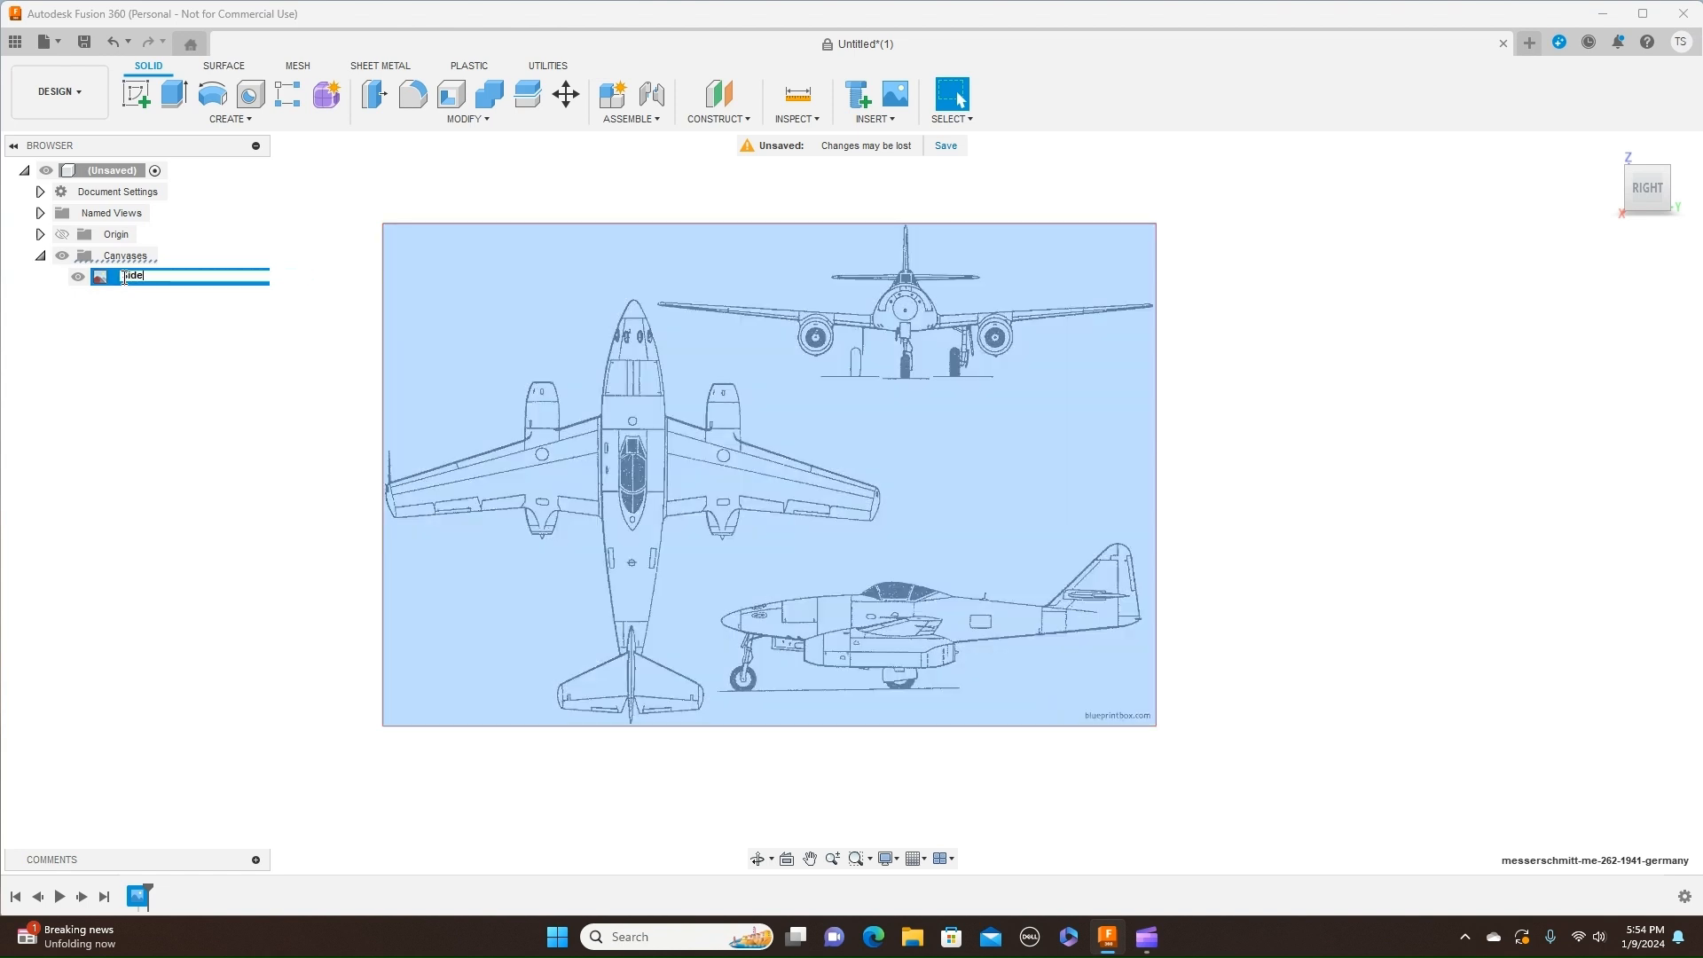
pyautogui.press('Return')
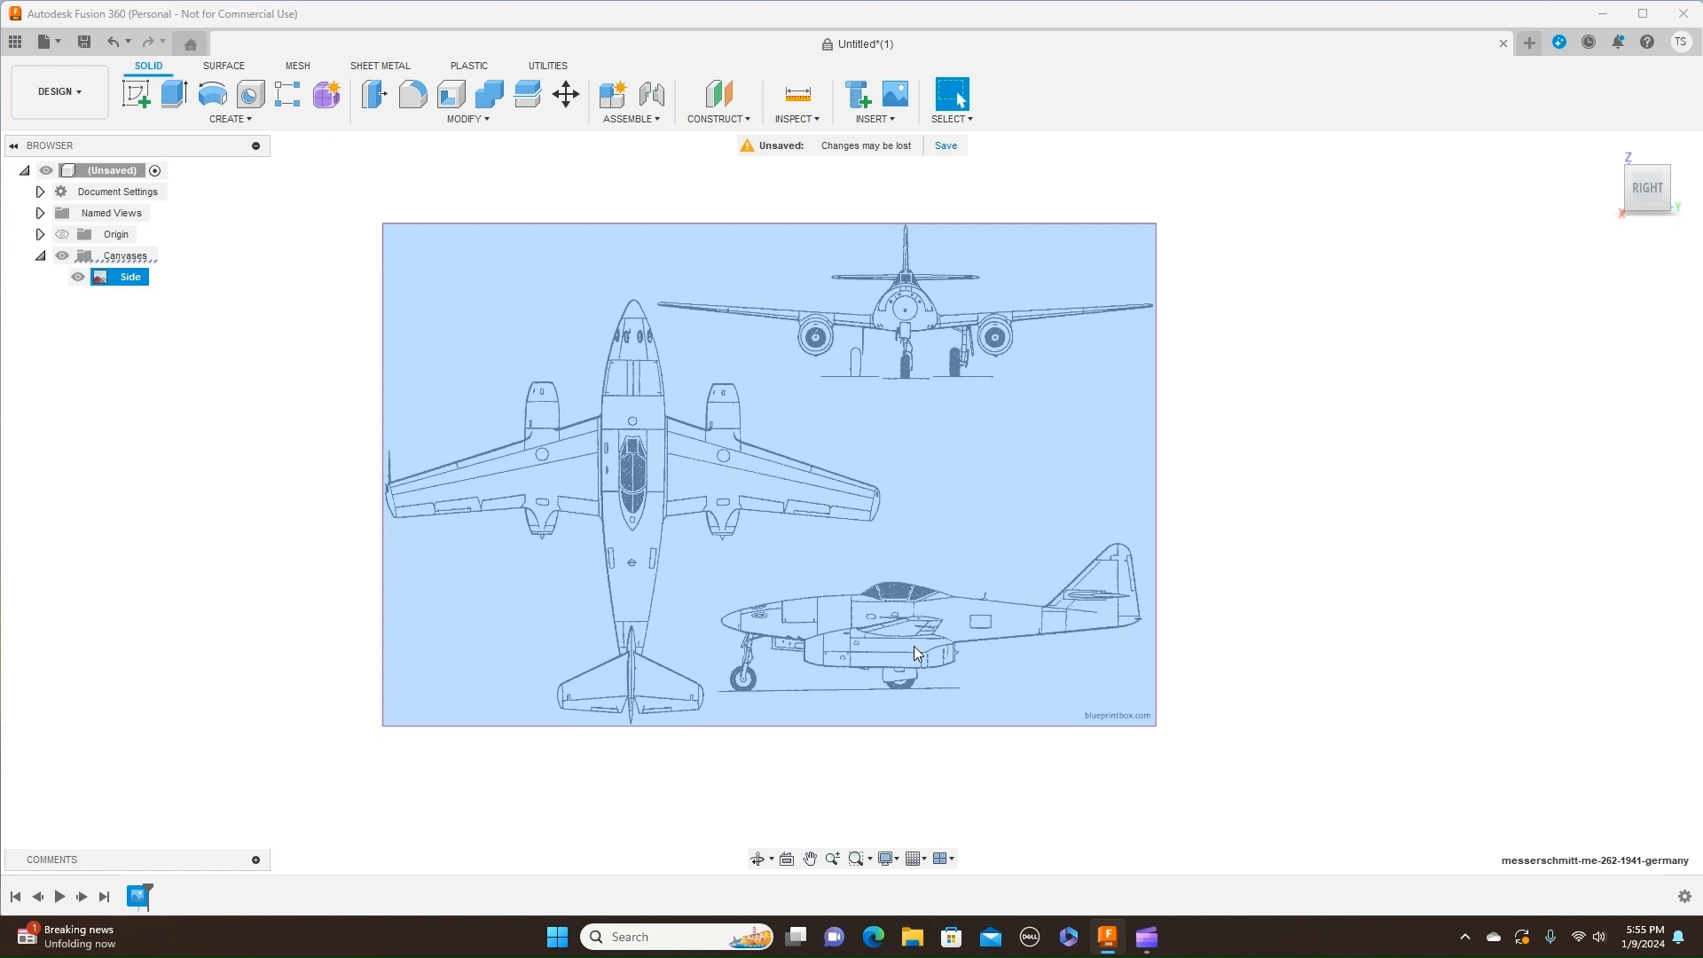
# Step: Calibrate the Side canvas with a new length between the nose tip and the tail's rear edge in the aircraft's side view
pyautogui.scroll(3, 960, 611)
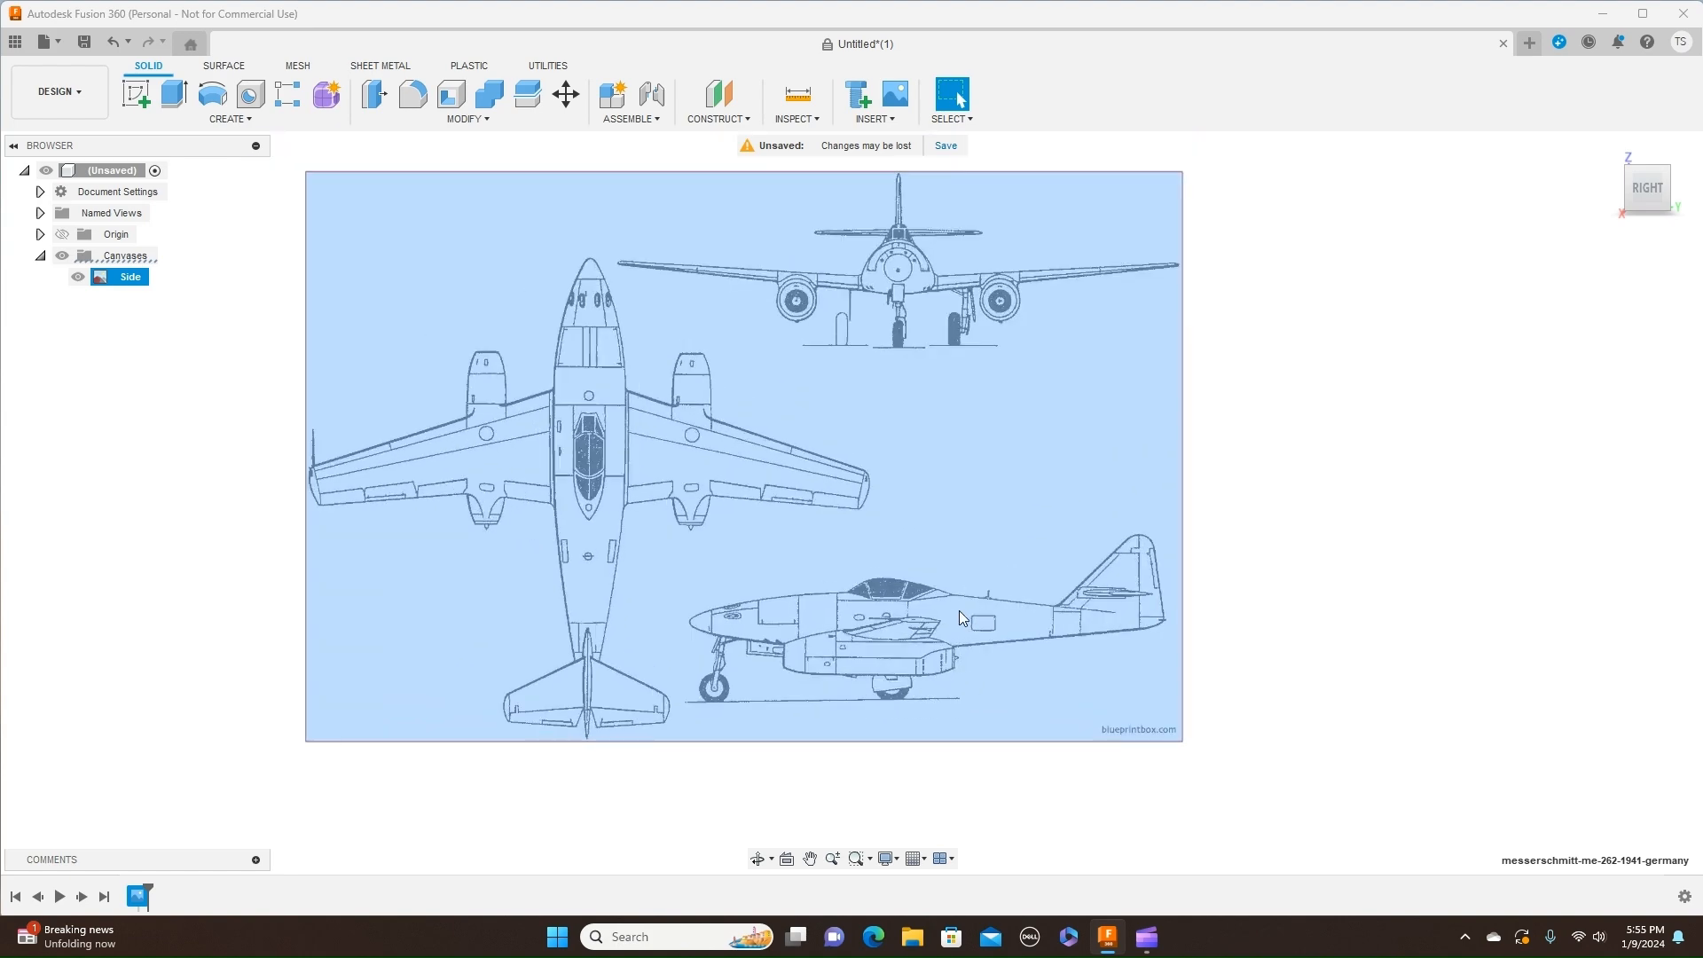
pyautogui.scroll(4, 960, 610)
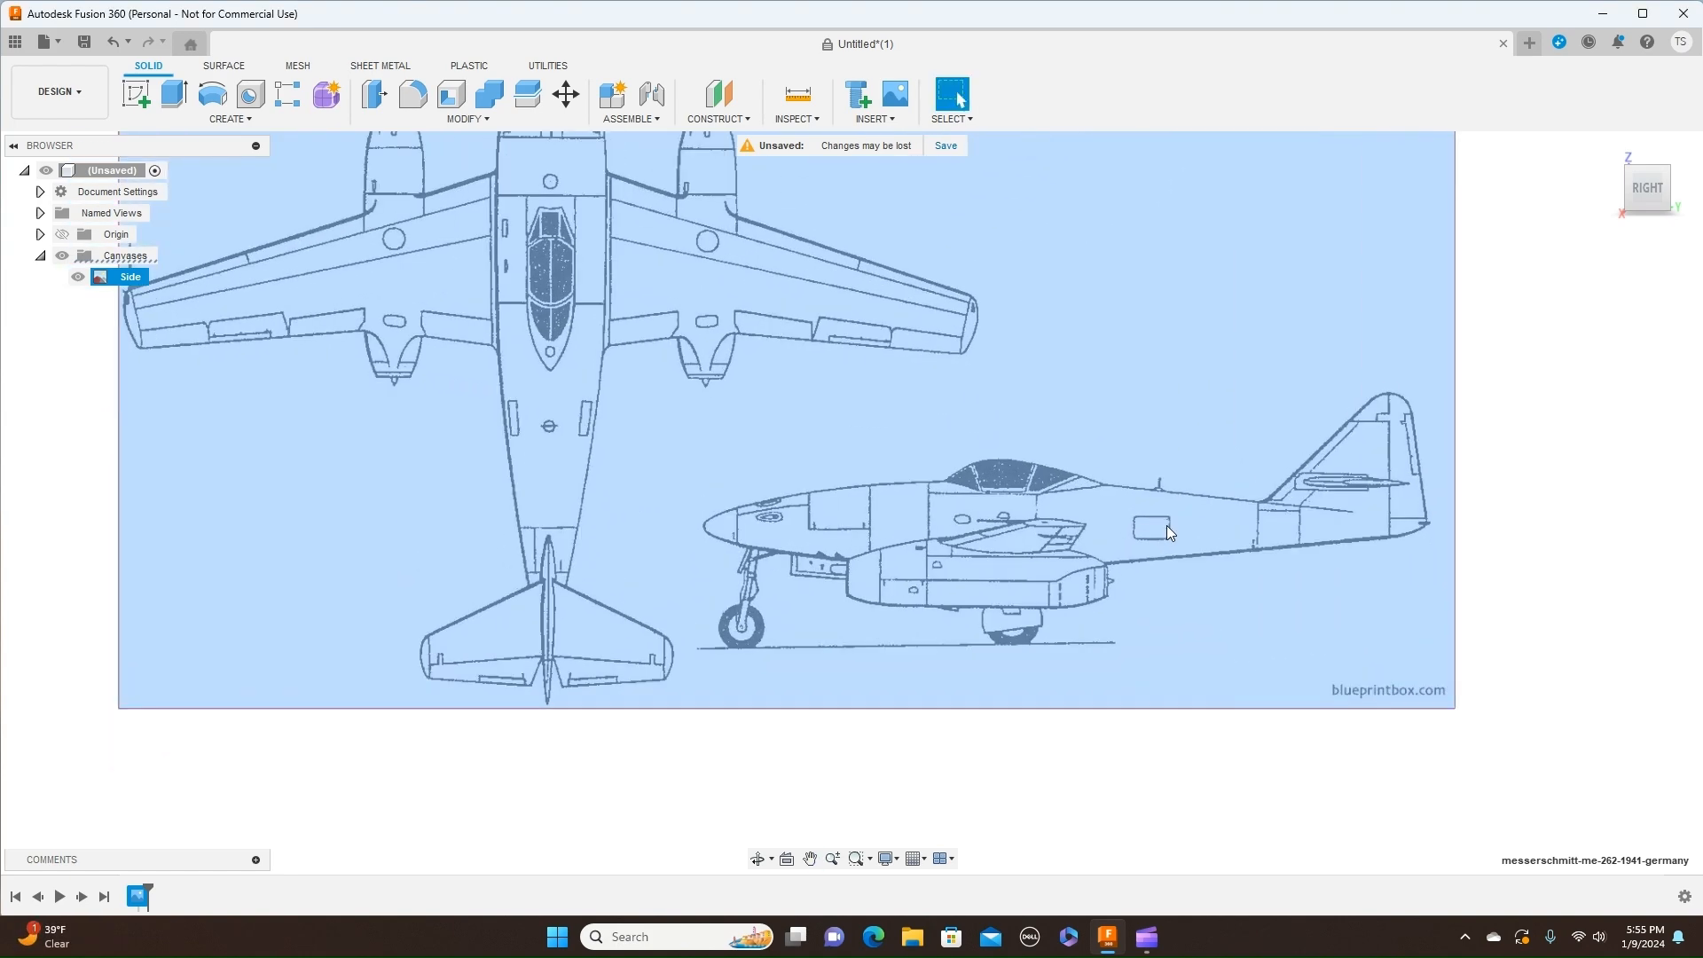
pyautogui.scroll(1, 1167, 530)
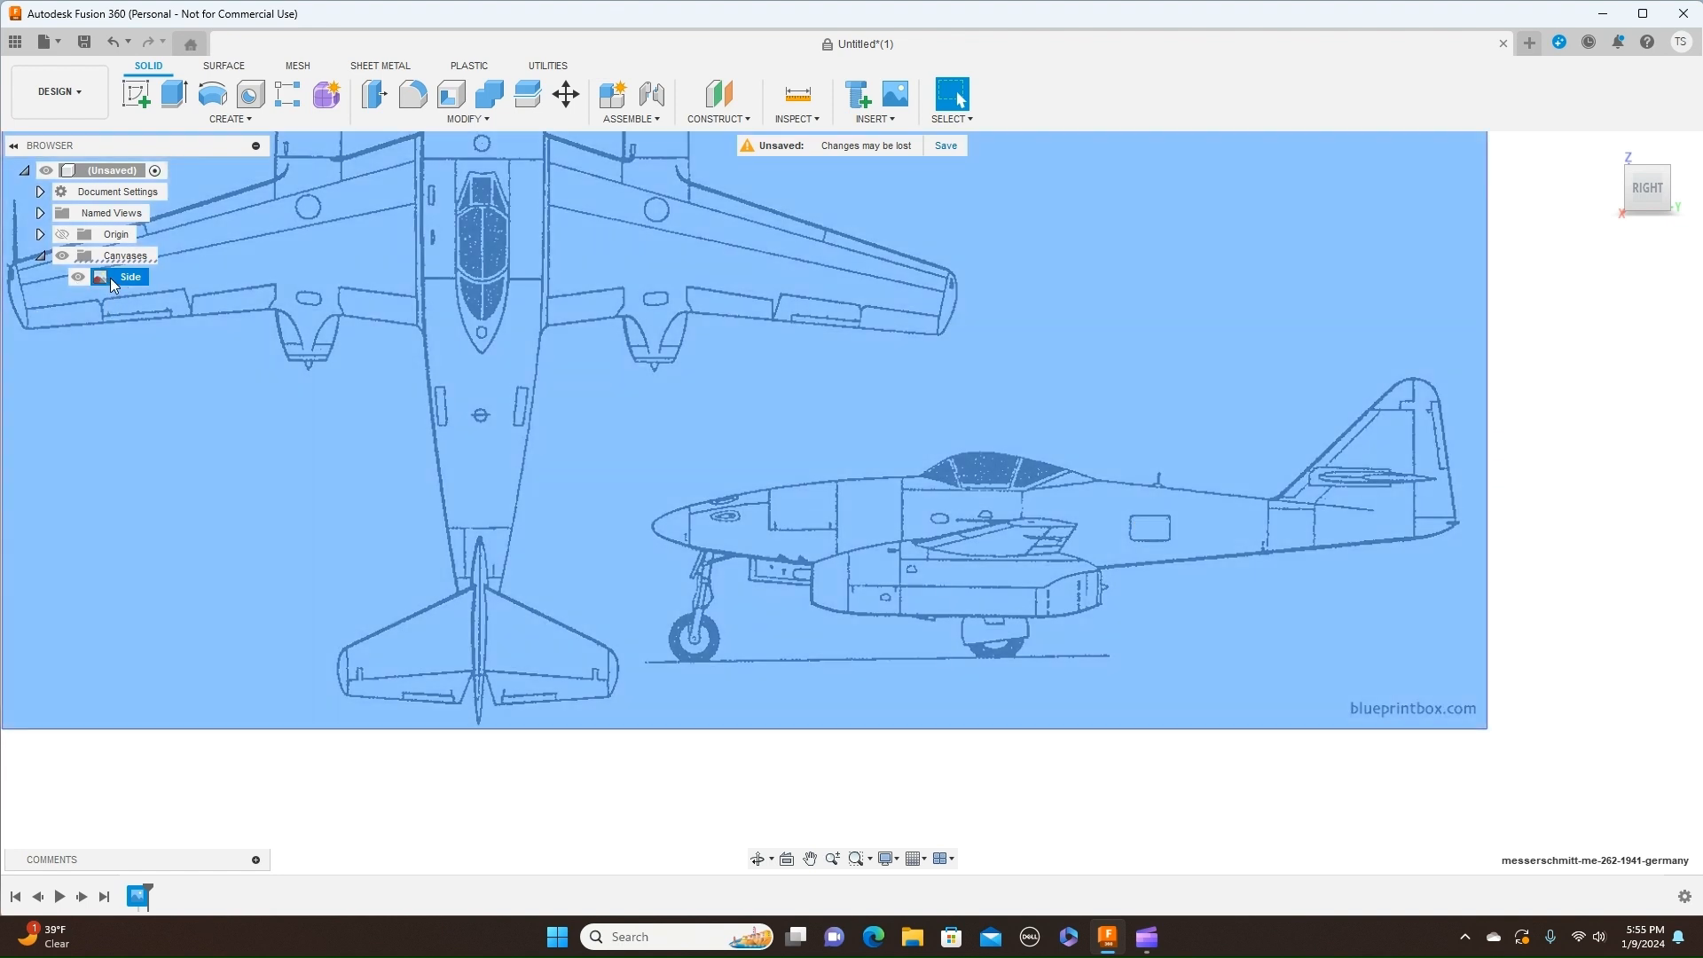
pyautogui.rightClick(110, 279)
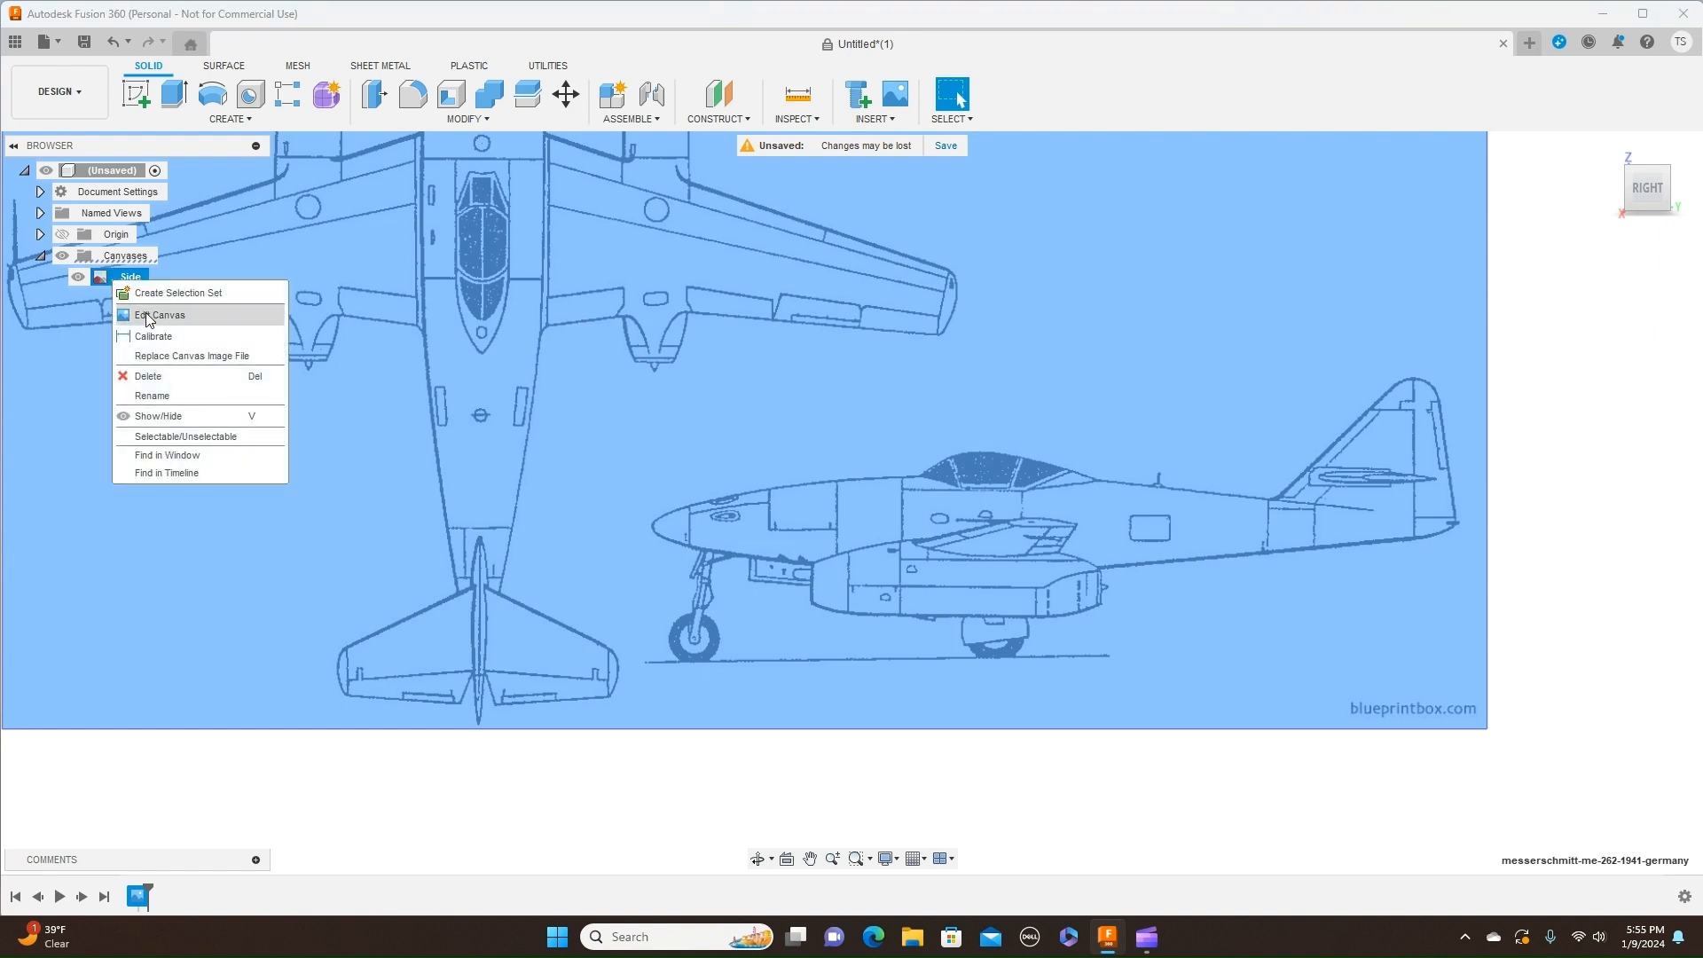
pyautogui.click(162, 344)
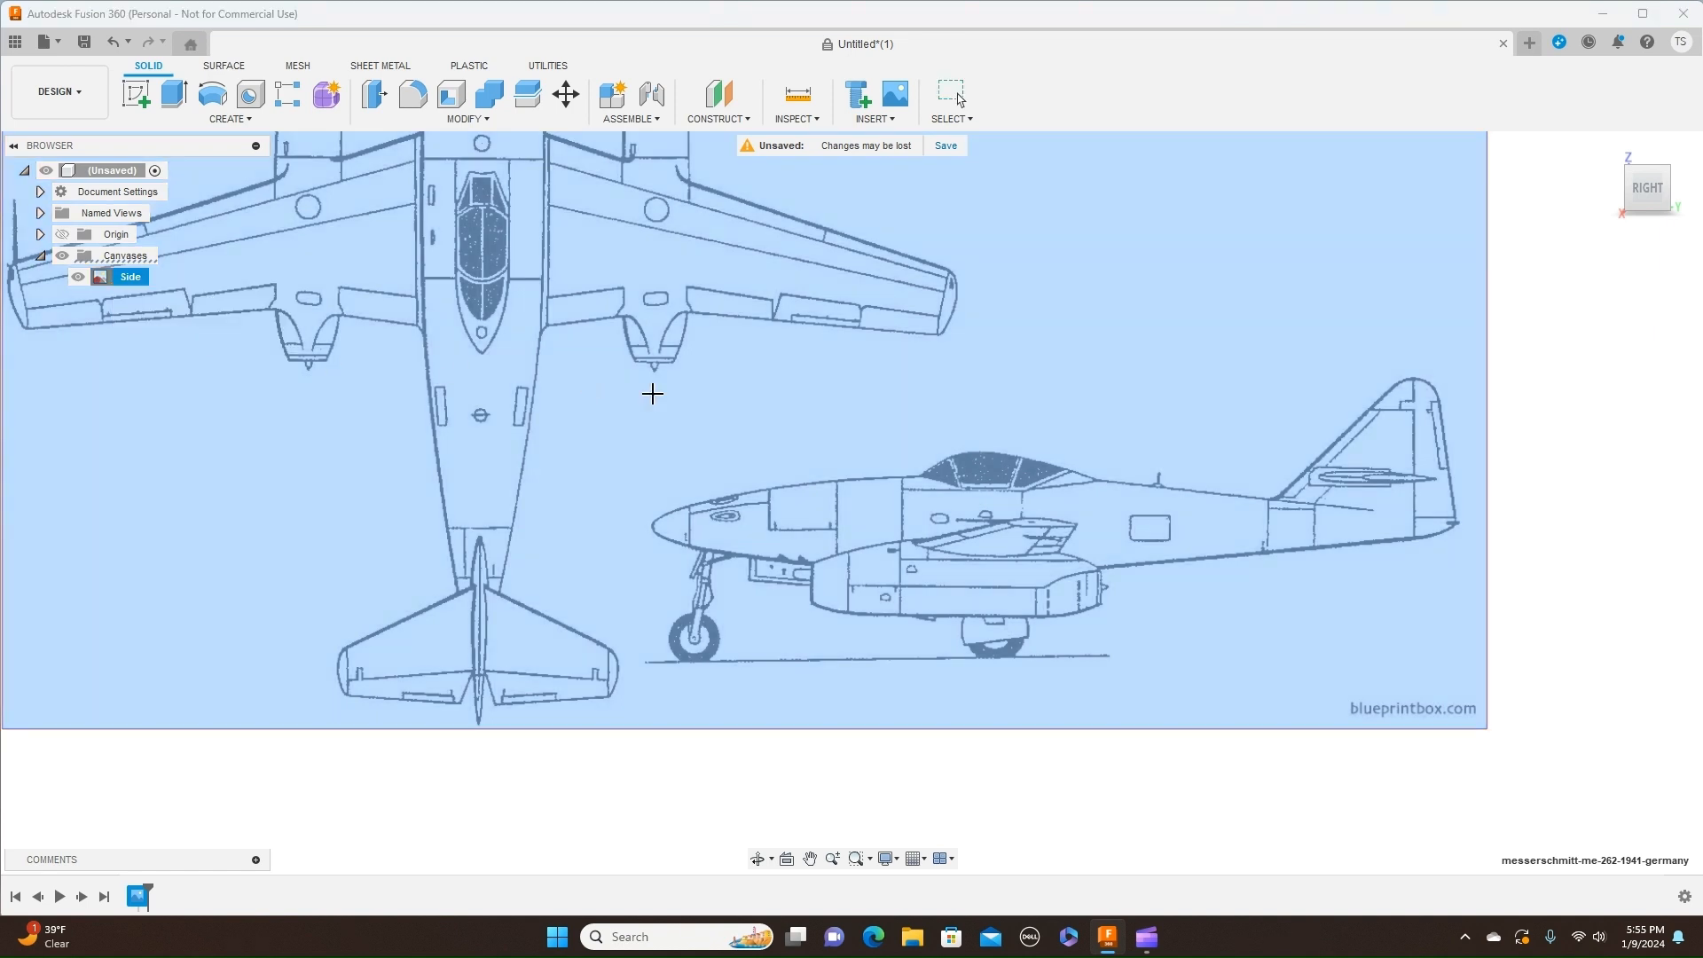
pyautogui.scroll(2, 684, 392)
pyautogui.moveTo(870, 391); pyautogui.dragTo(690, 380, button='middle')
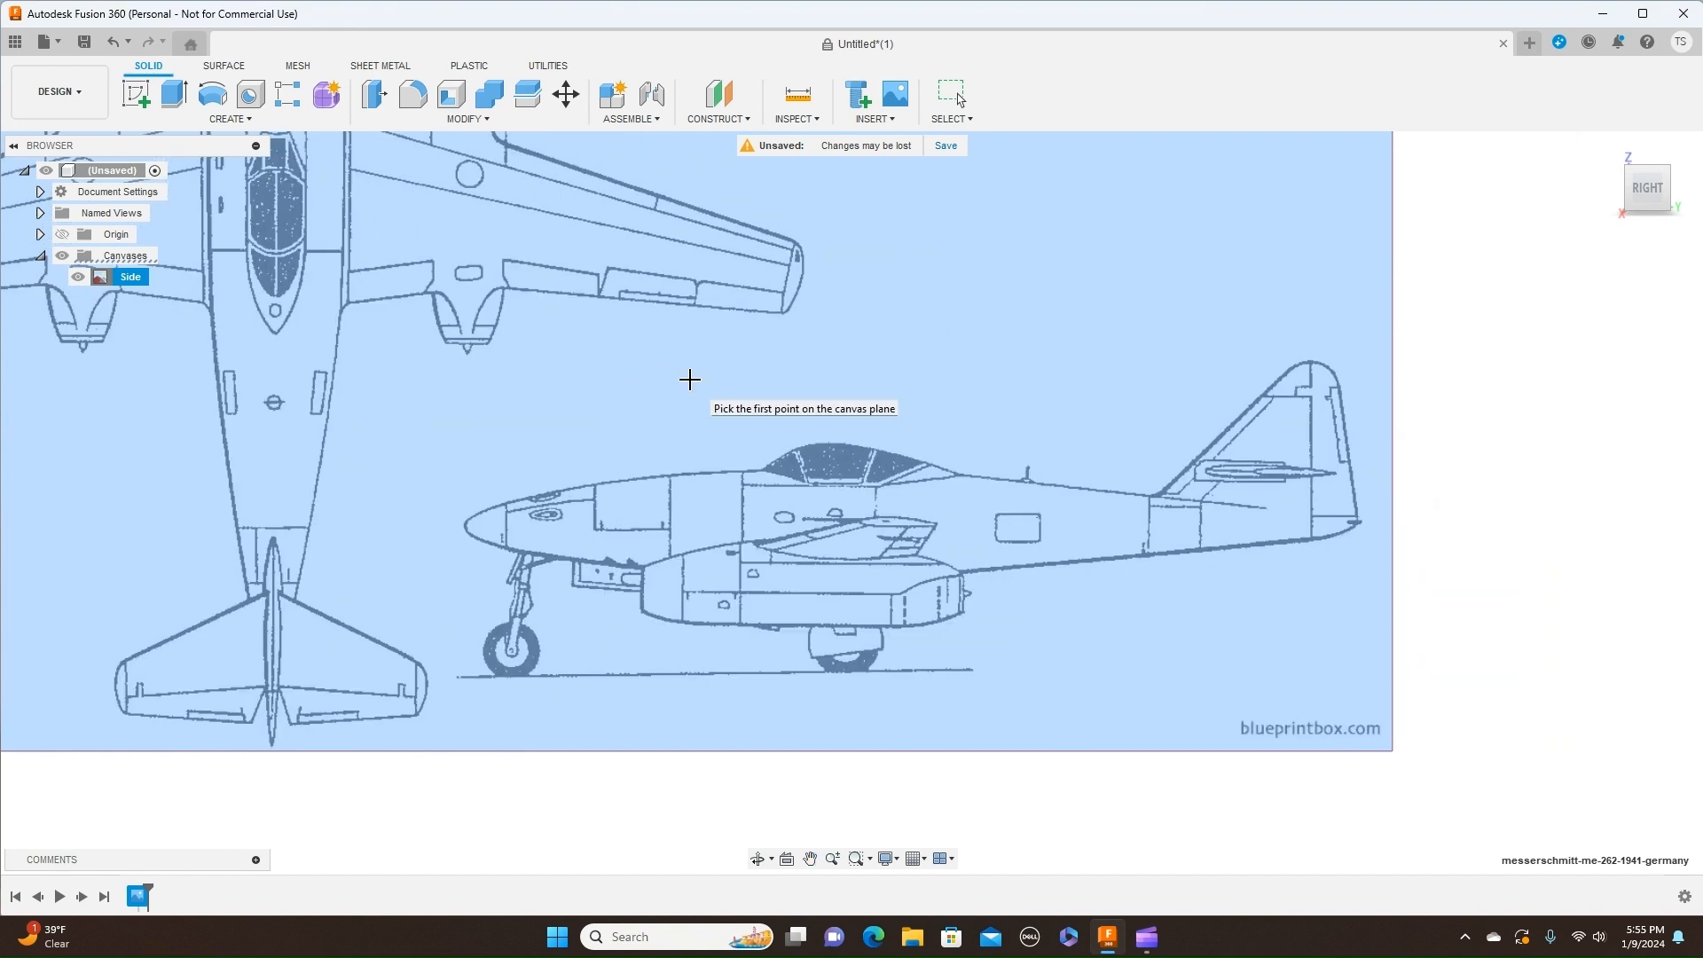
pyautogui.scroll(1, 692, 380)
pyautogui.scroll(-1, 755, 390)
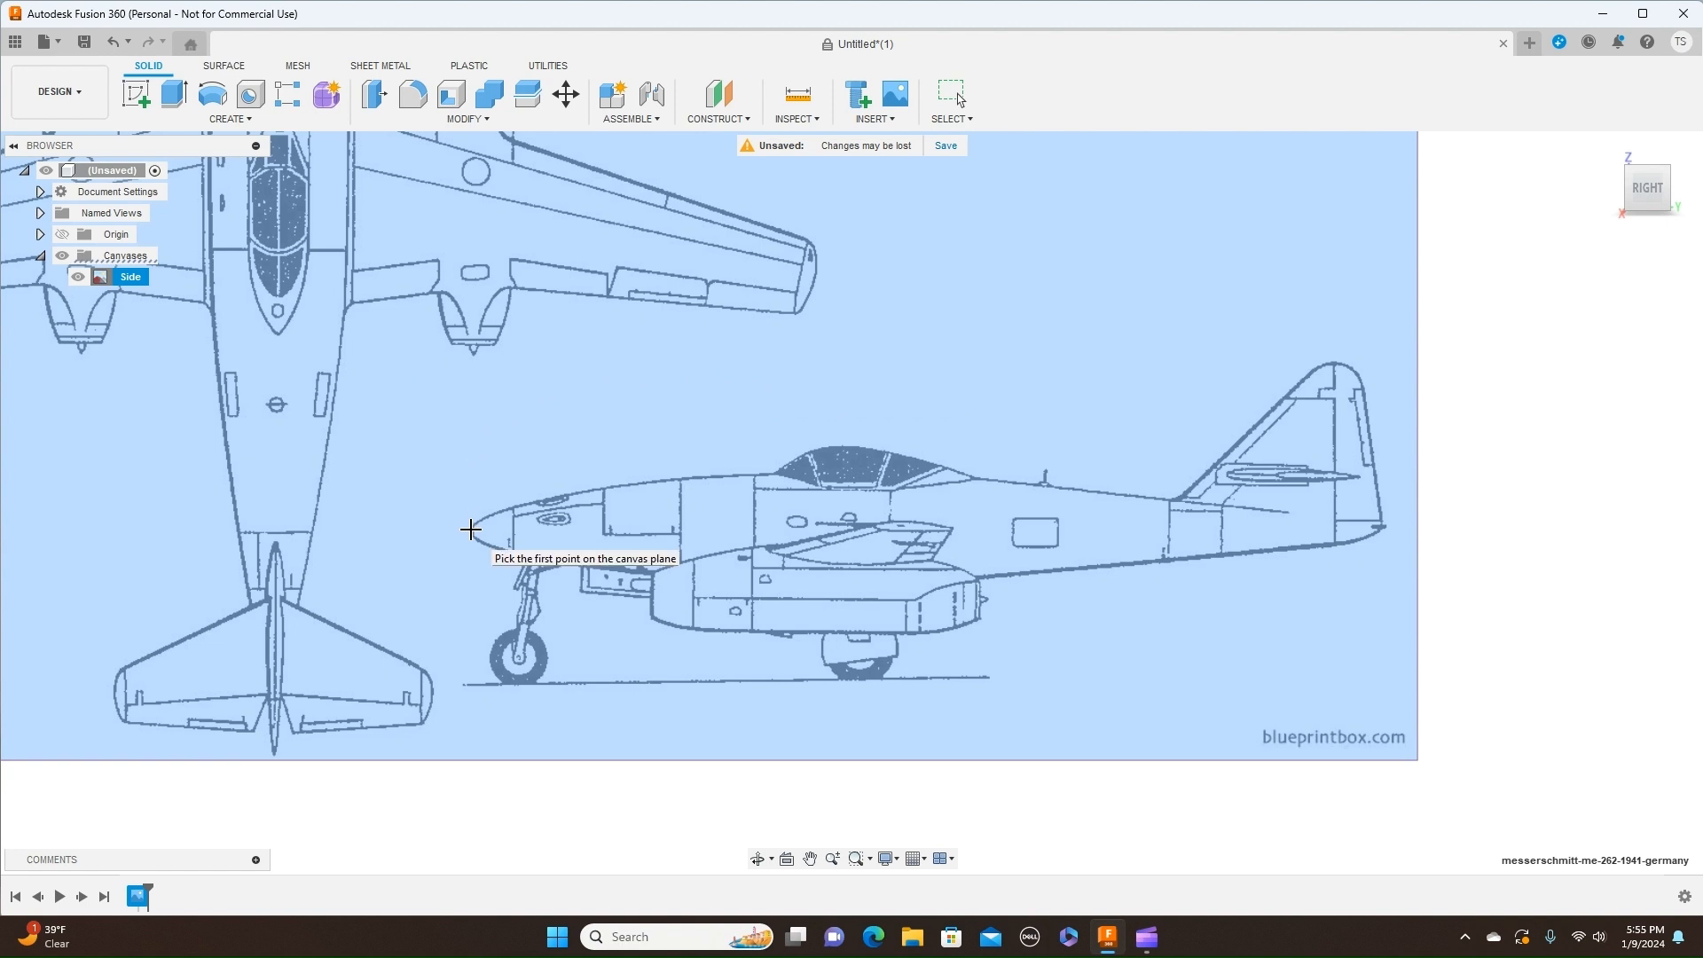
pyautogui.click(470, 530)
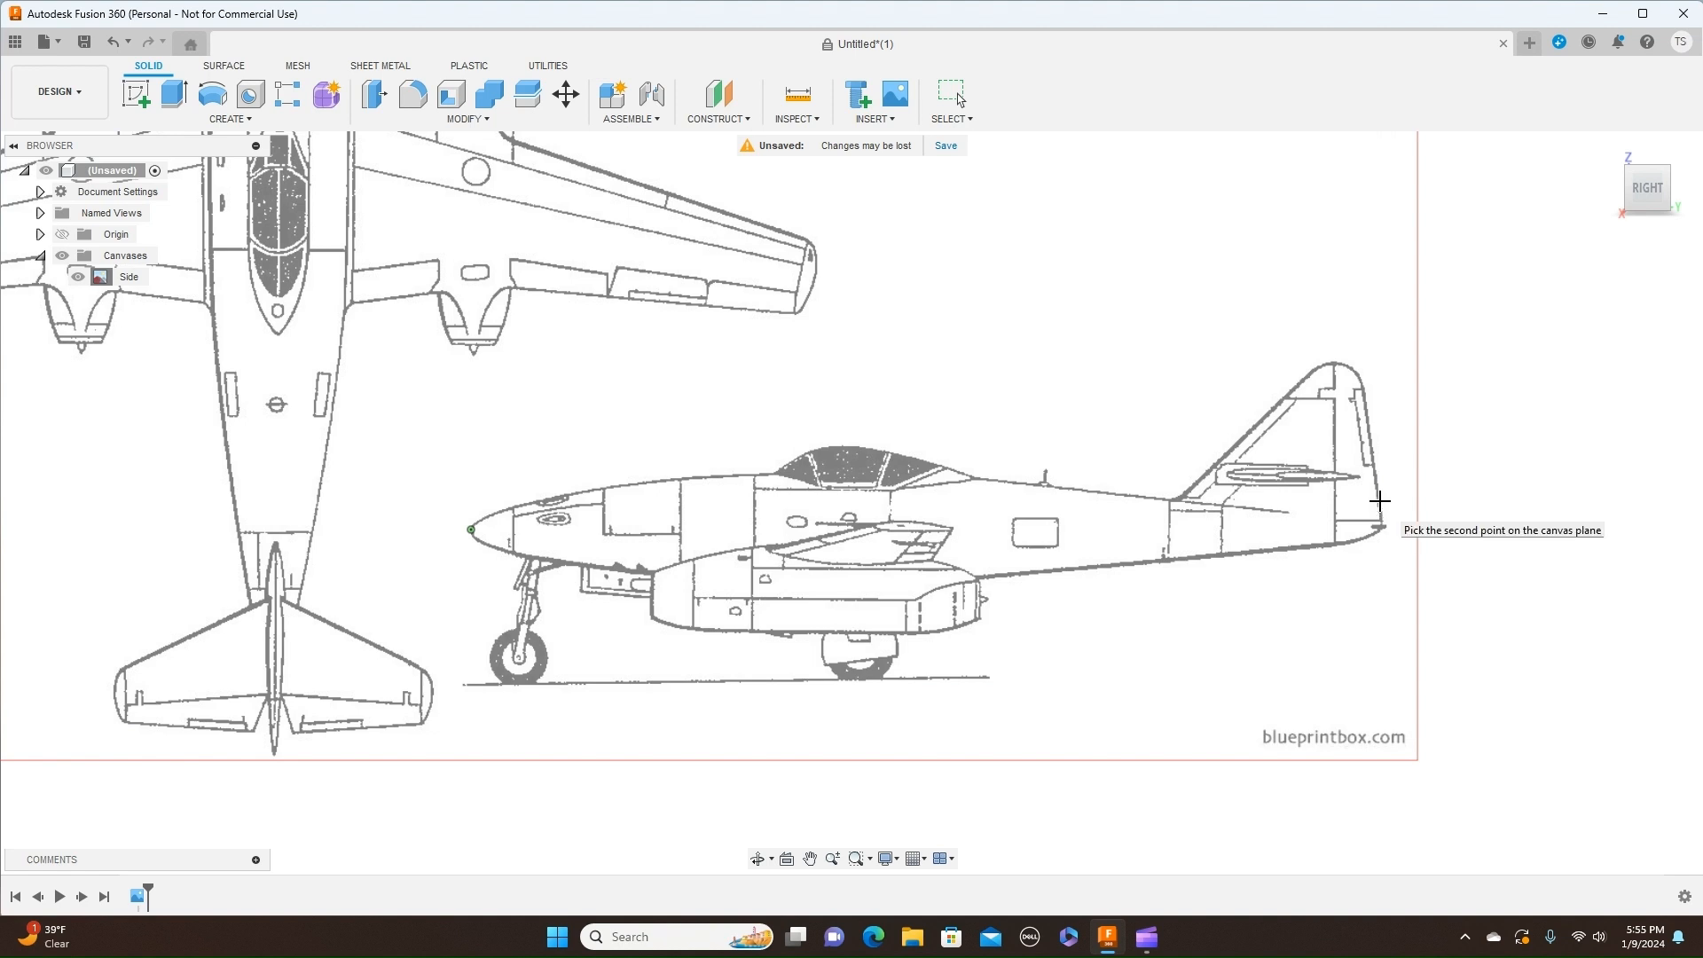
pyautogui.click(1380, 501)
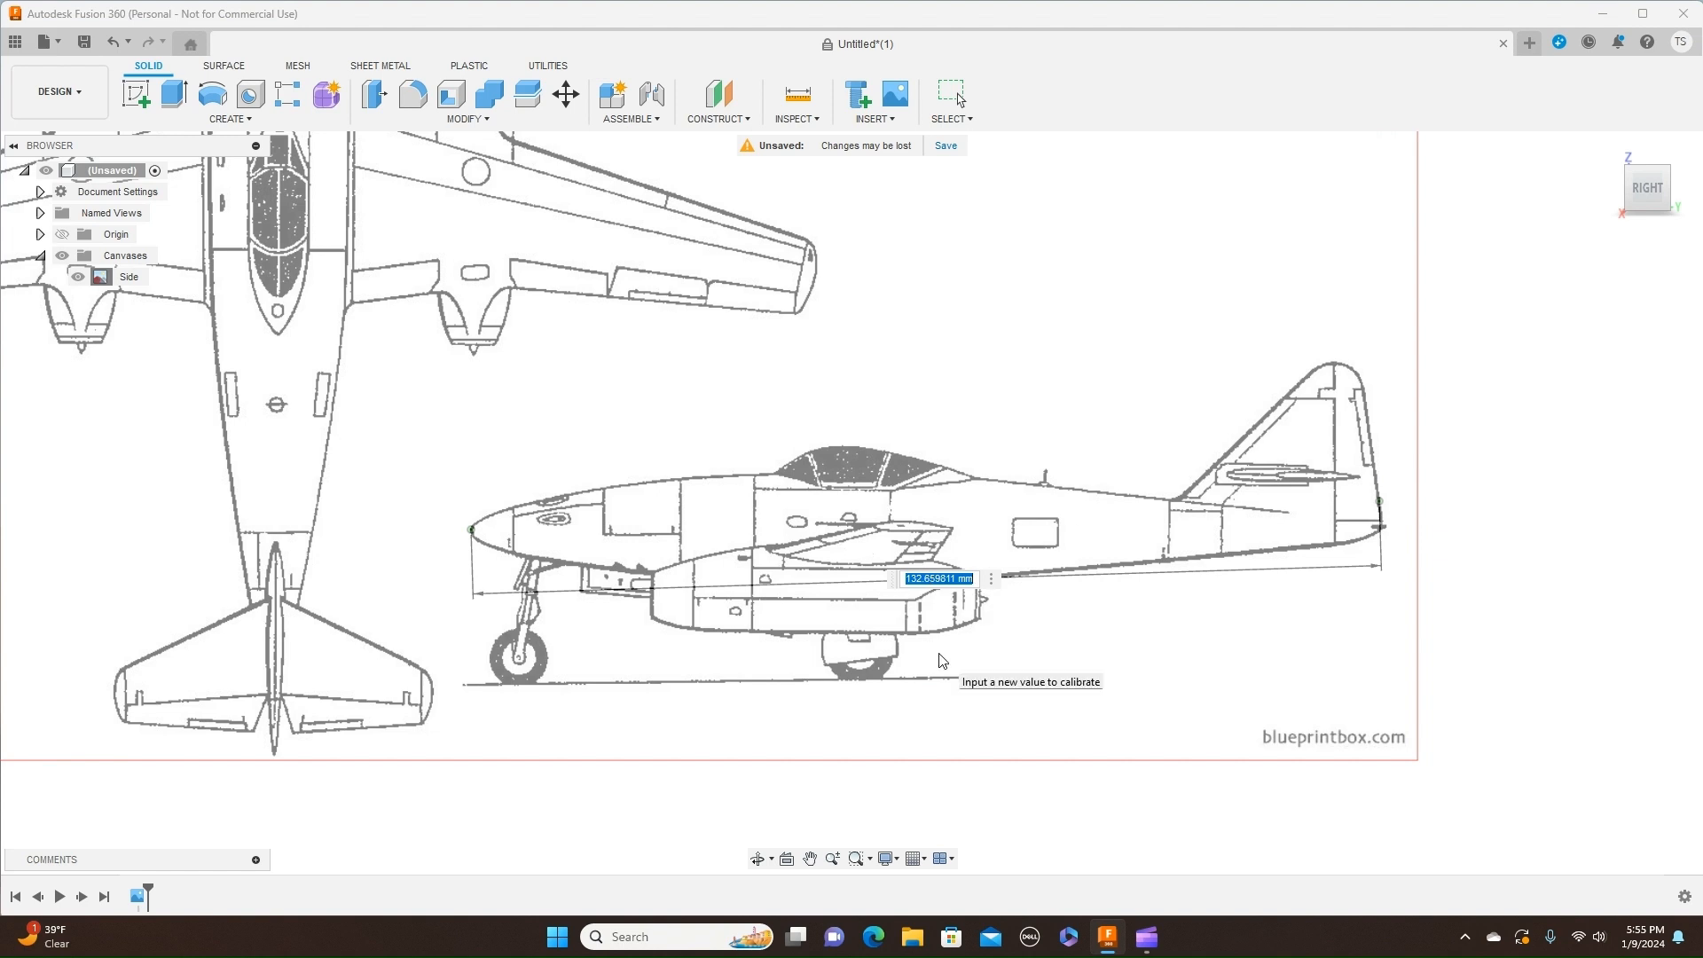
pyautogui.press('BackSpace')
pyautogui.press('Return')
# Step: Show the origin planes and axes over the calibrated blueprint
pyautogui.scroll(-3, 940, 655)
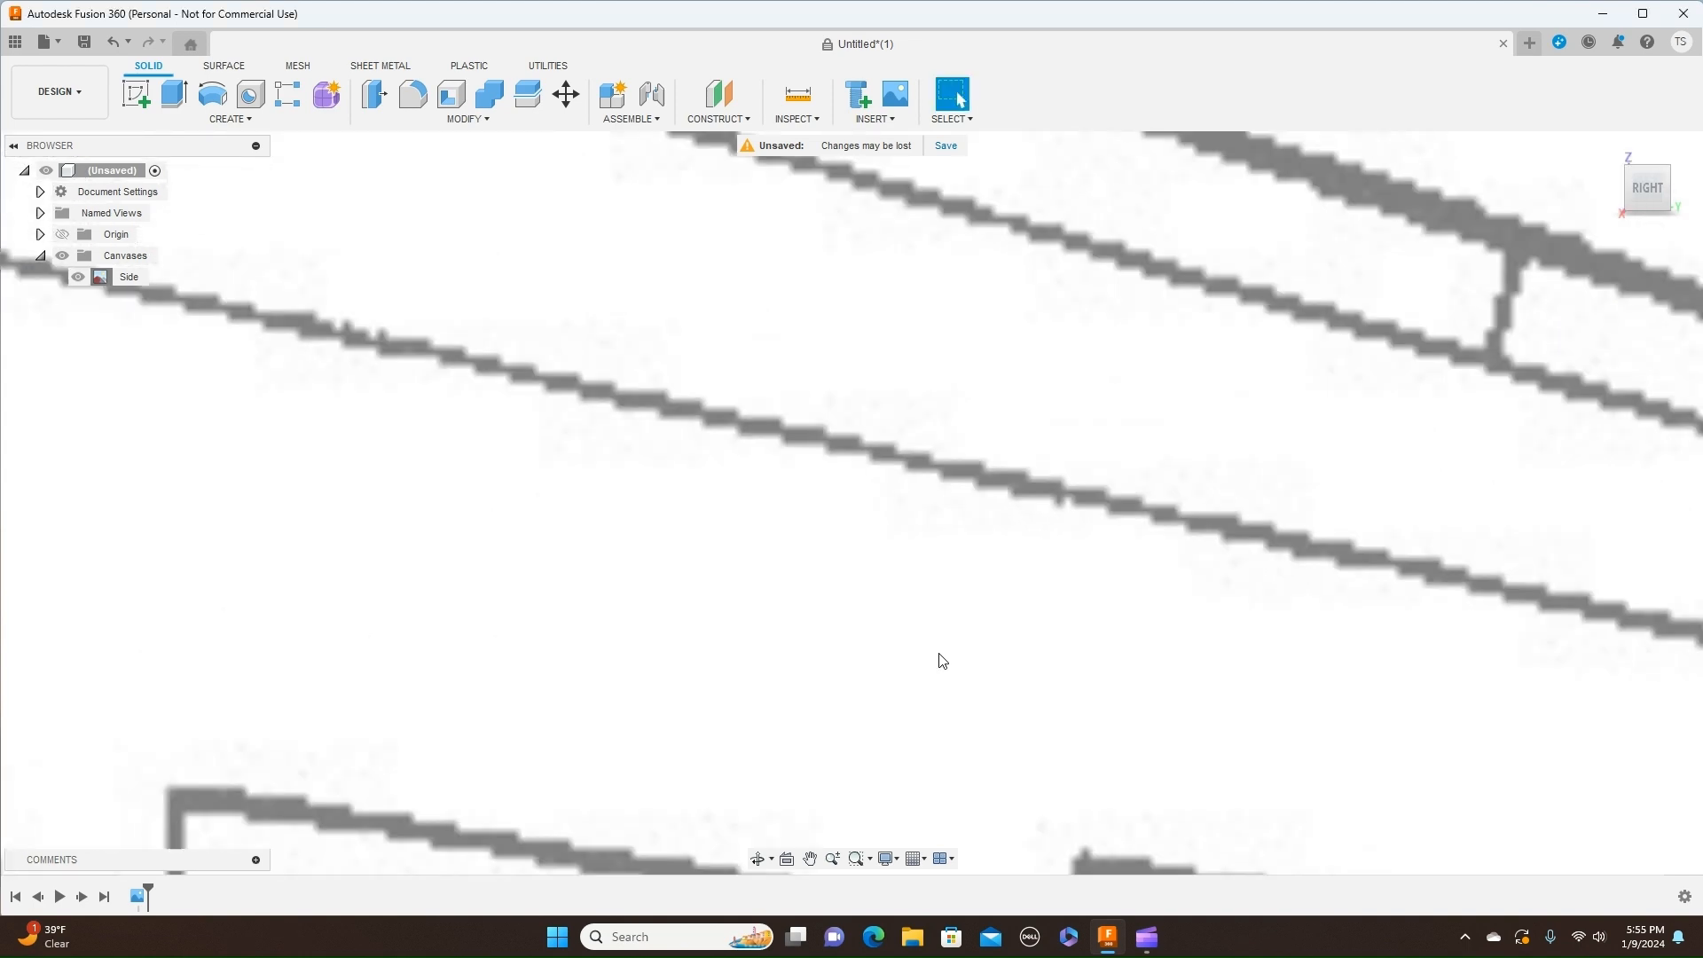
pyautogui.scroll(-10, 939, 655)
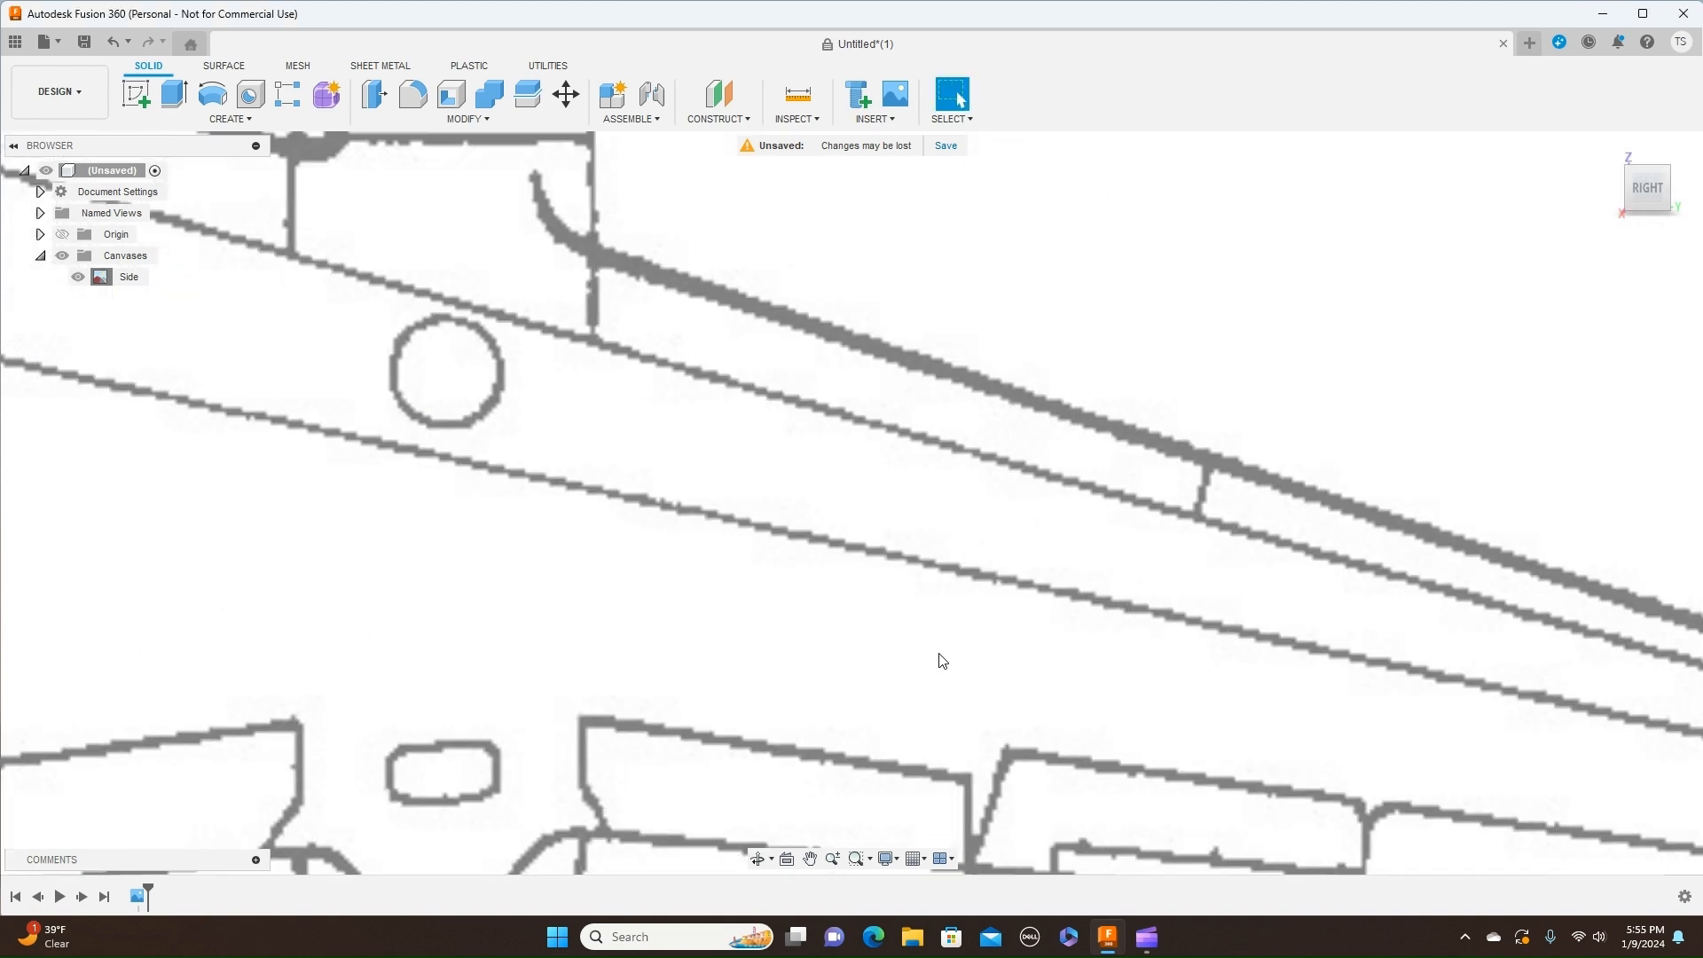
pyautogui.scroll(-6, 945, 661)
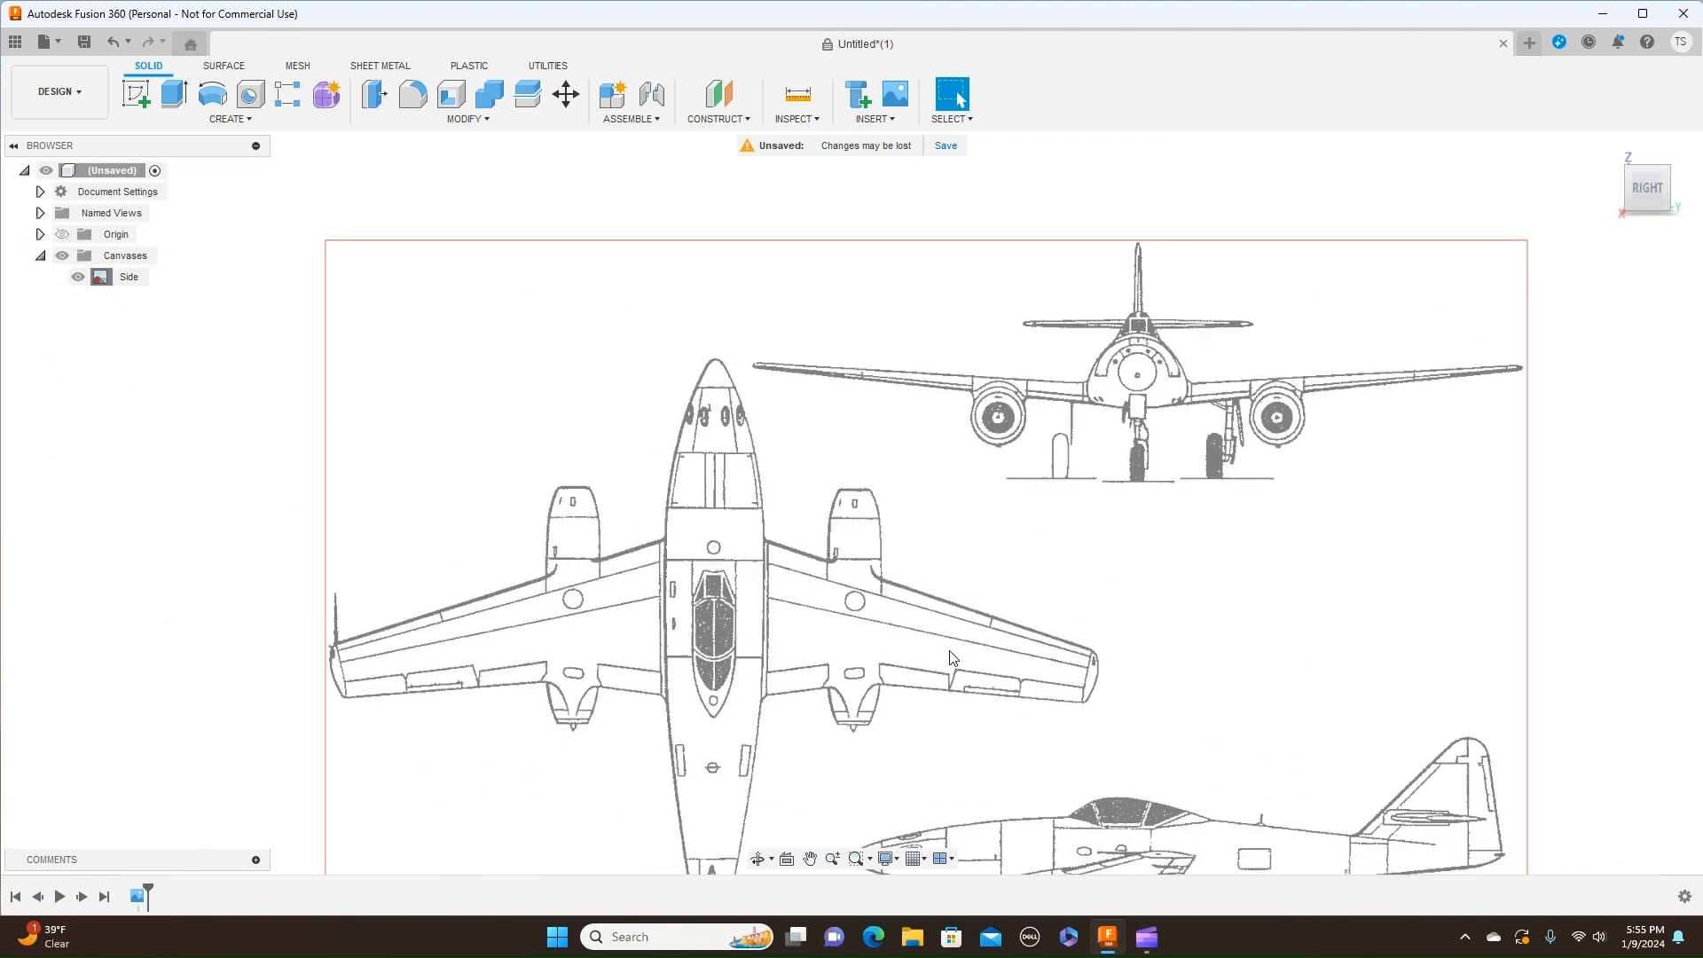
pyautogui.moveTo(1201, 562); pyautogui.dragTo(1125, 437, button='middle')
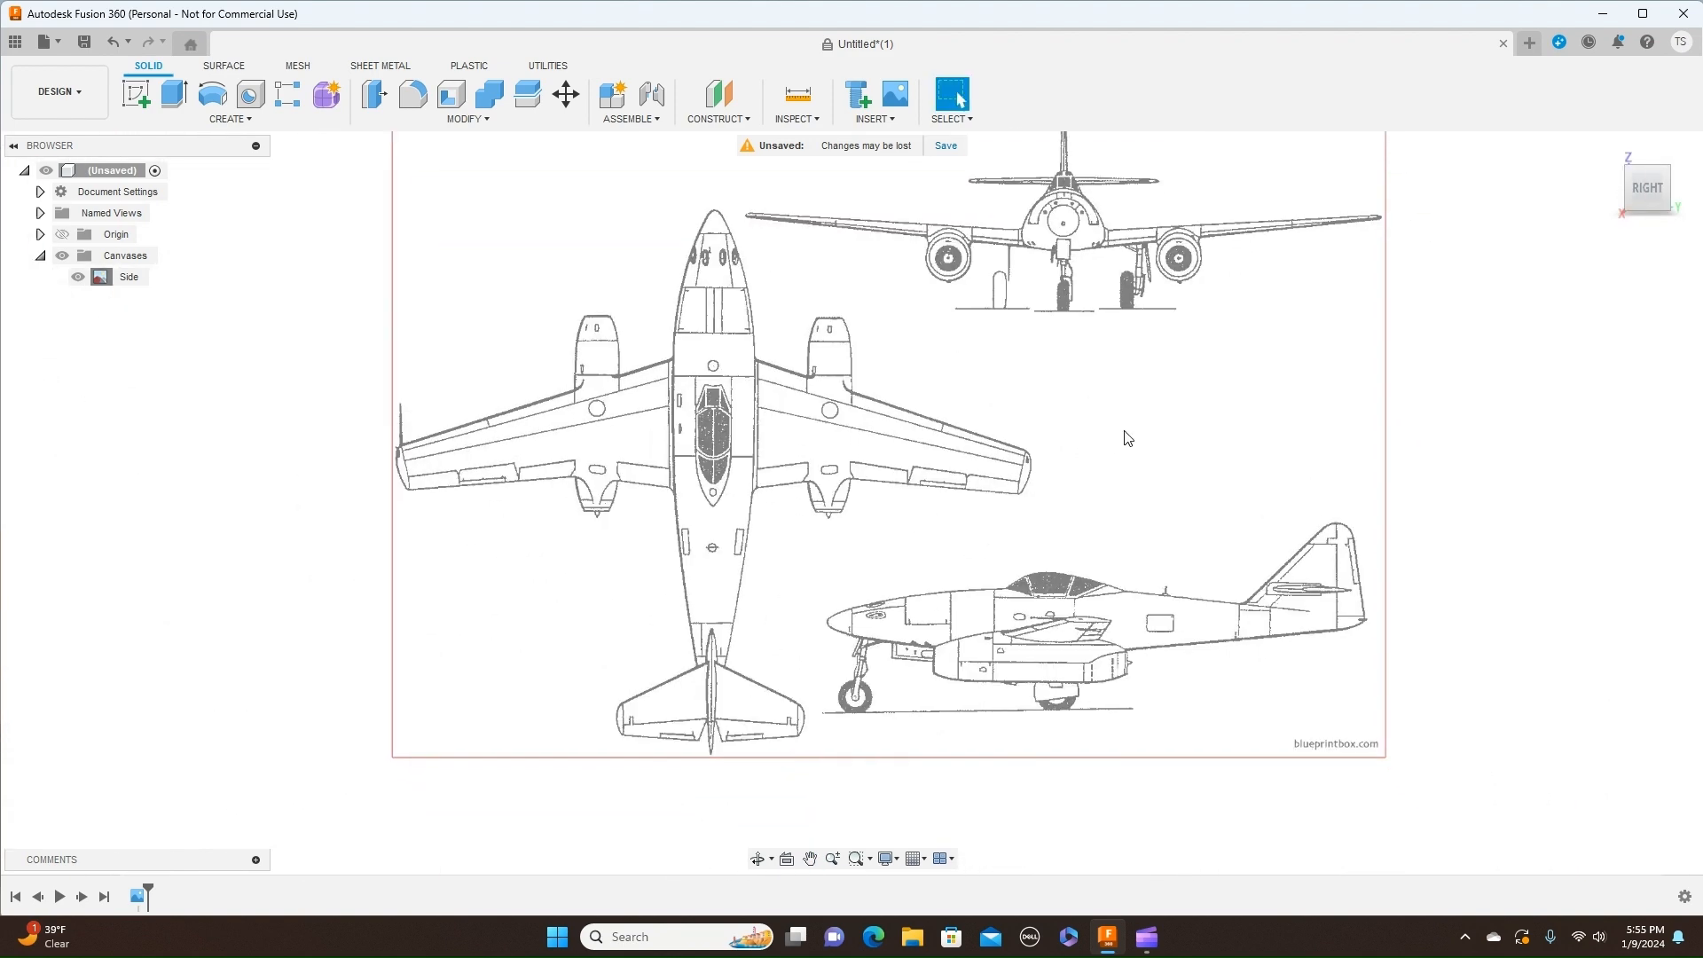
pyautogui.scroll(1, 1126, 438)
pyautogui.scroll(-3, 1129, 445)
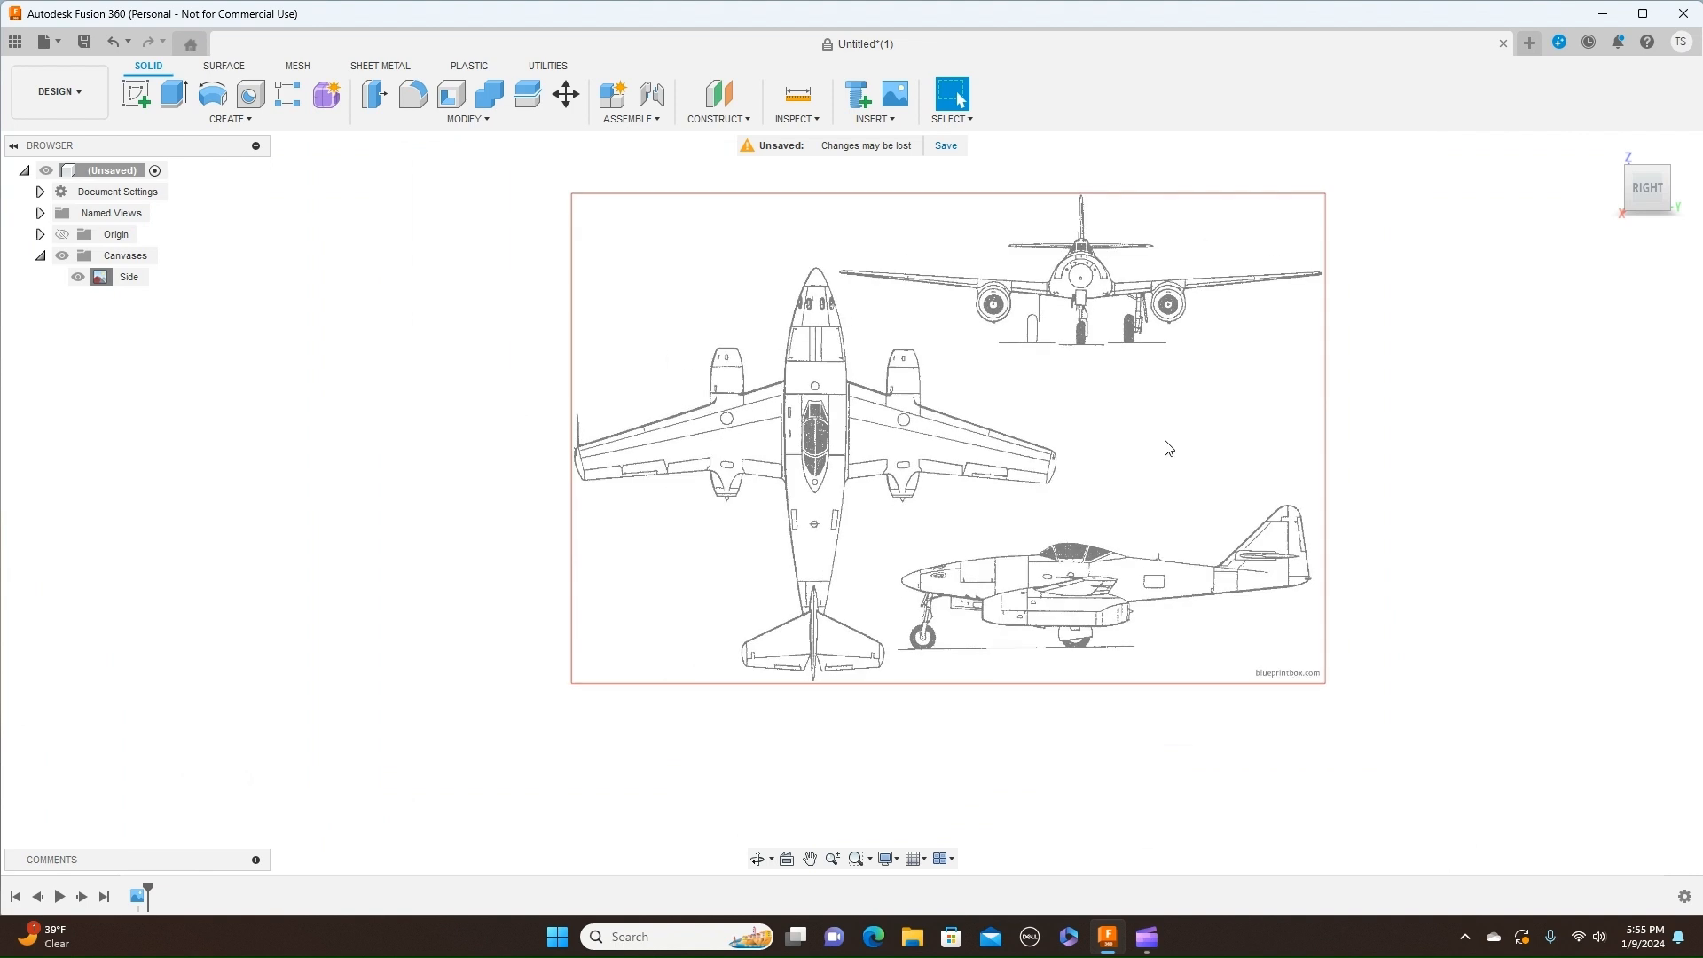
pyautogui.scroll(1, 1165, 448)
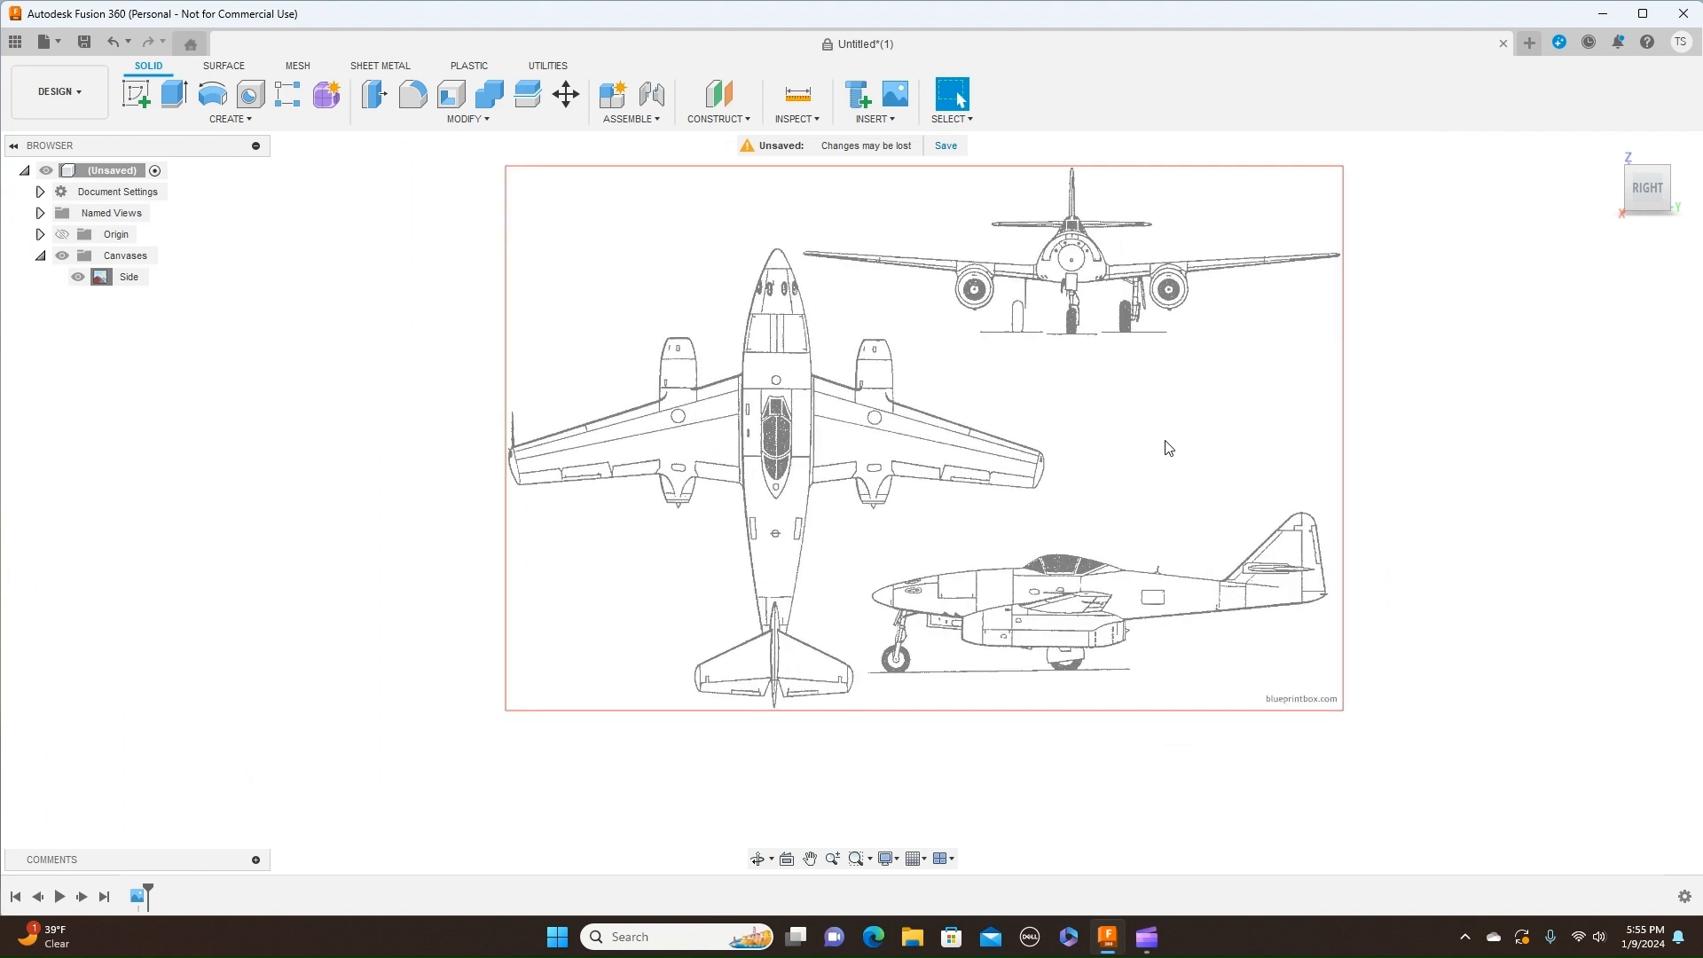
pyautogui.click(62, 233)
pyautogui.scroll(1, 619, 414)
pyautogui.moveTo(1090, 504); pyautogui.dragTo(922, 494, button='middle')
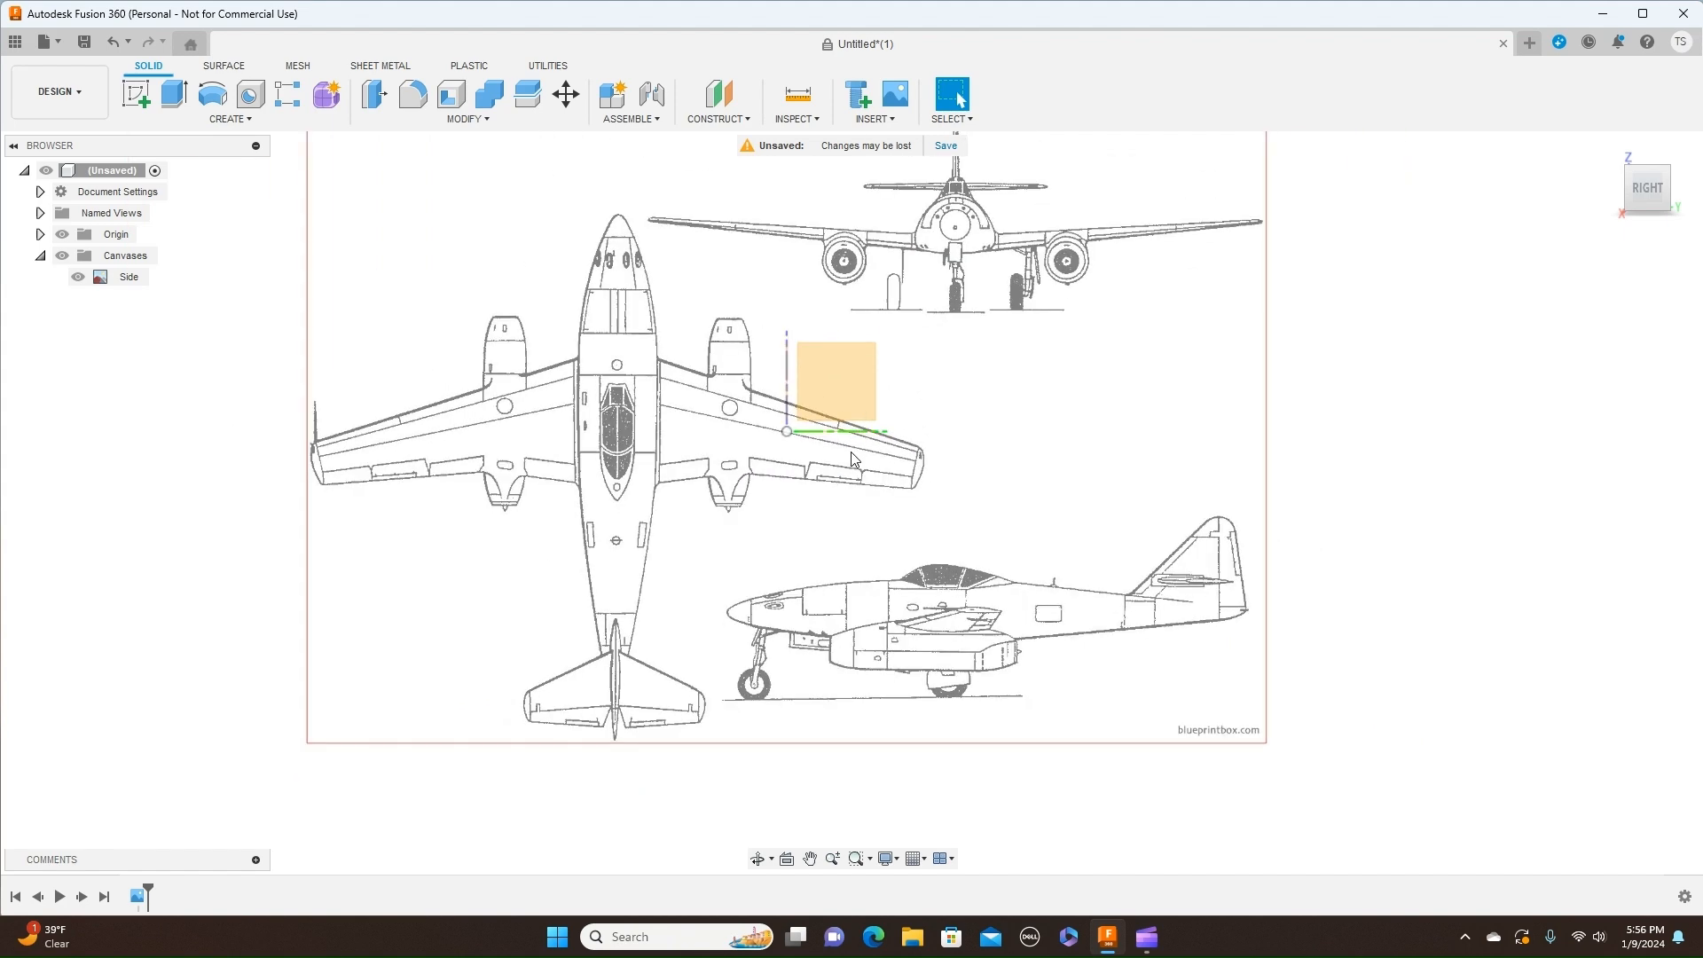
# Step: Move the Side canvas by about 249.753 mm in X and 699.924 mm in Y so the side view's nose tip sits on the origin
pyautogui.moveTo(854, 454); pyautogui.dragTo(876, 472, button='middle')
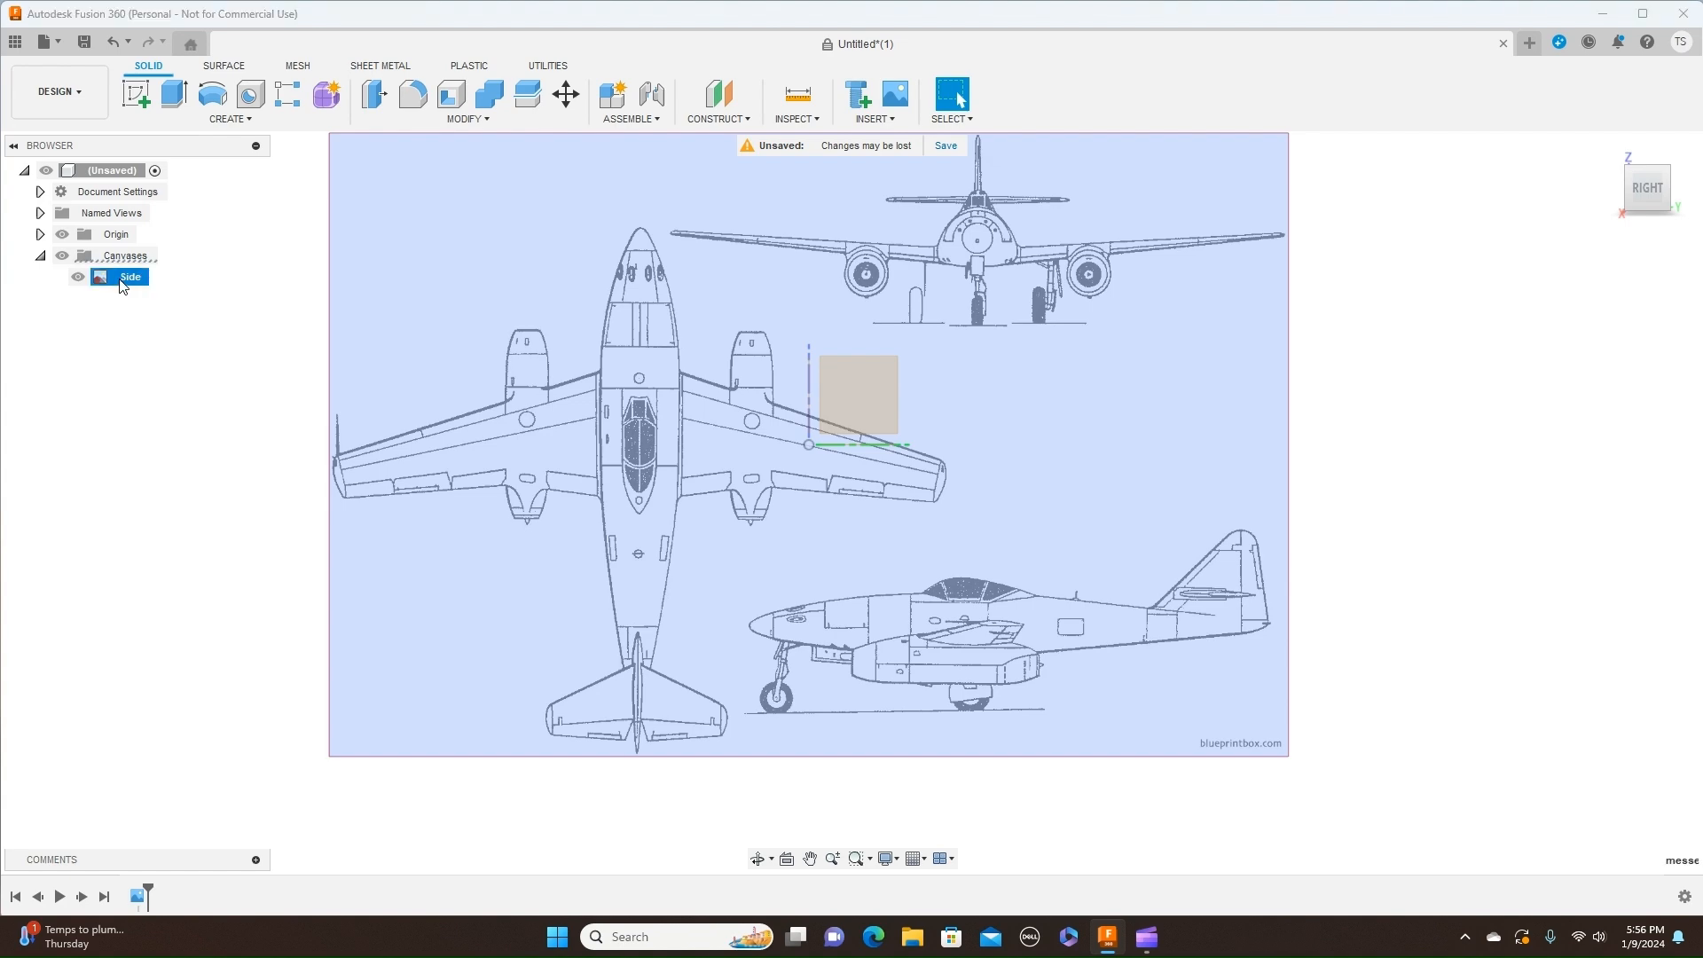
pyautogui.rightClick(125, 282)
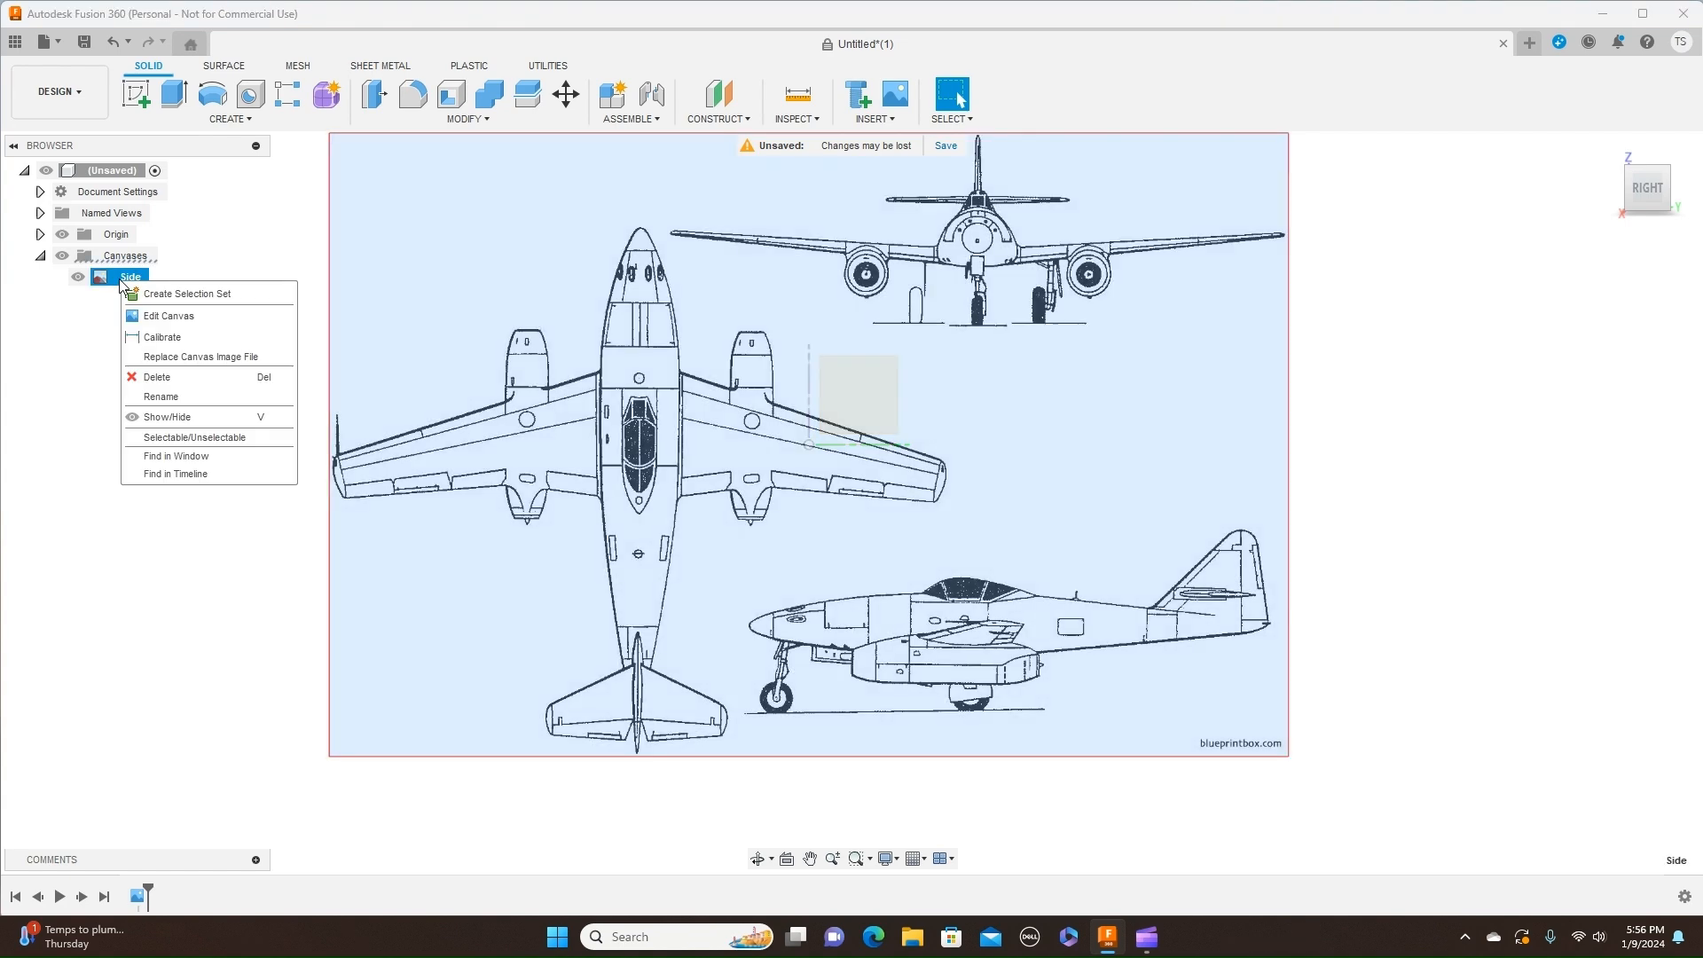
pyautogui.click(165, 317)
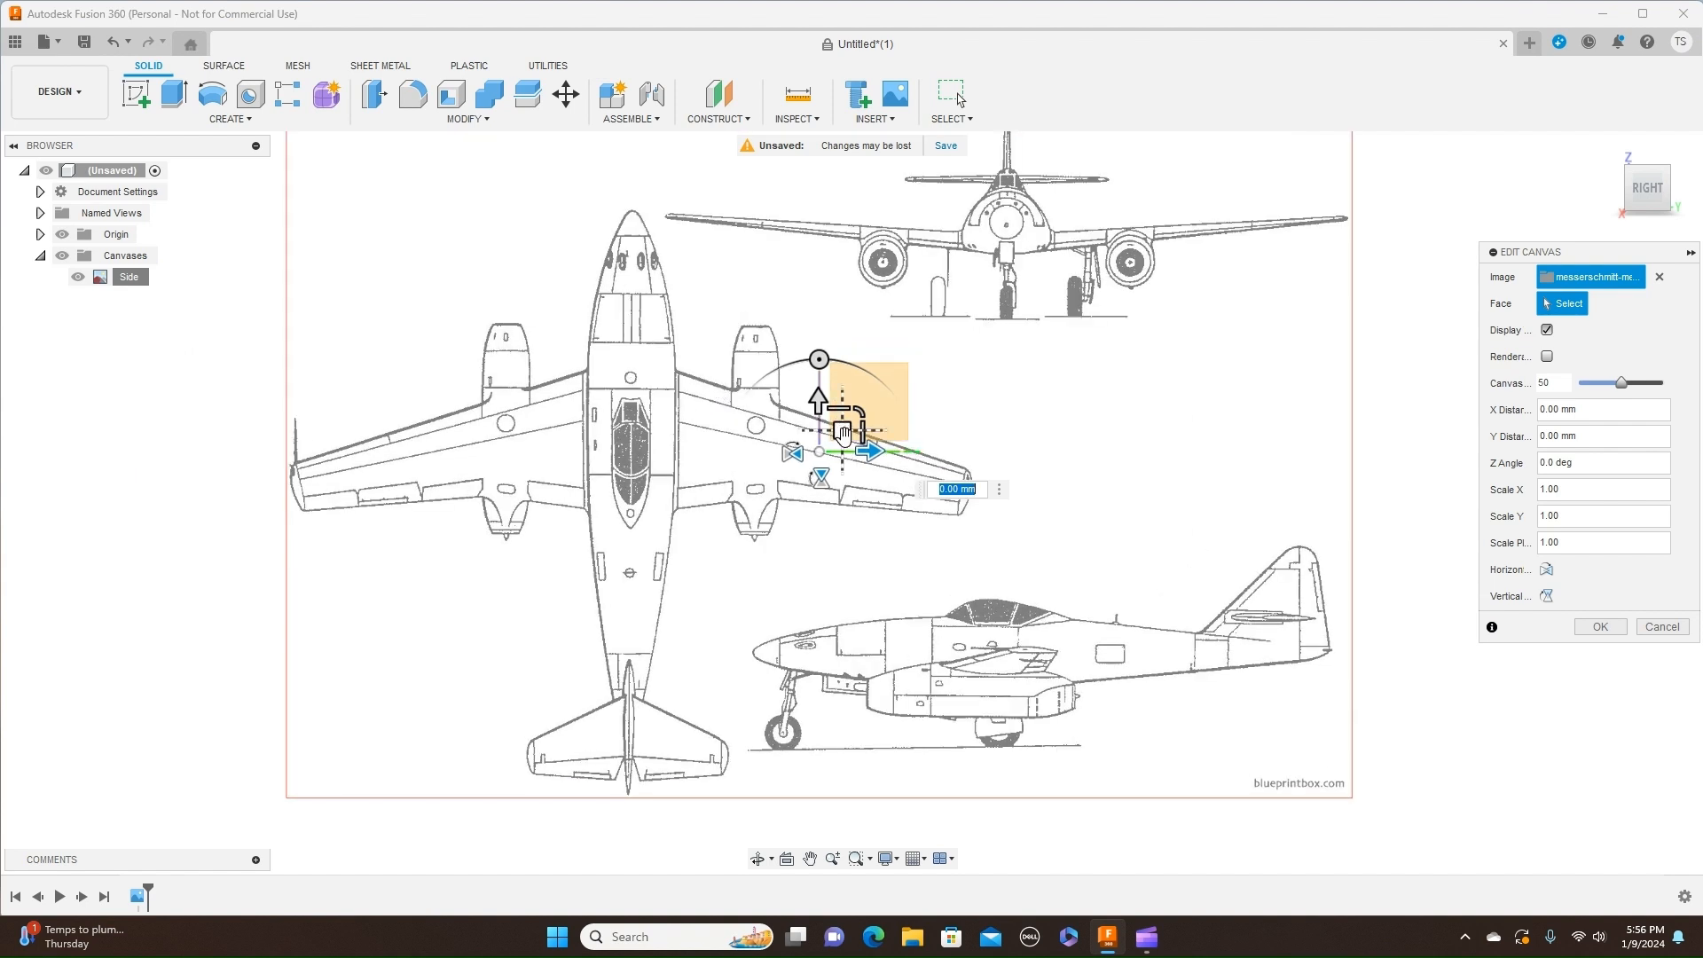
pyautogui.moveTo(843, 433); pyautogui.dragTo(1030, 339)
pyautogui.moveTo(1121, 342); pyautogui.dragTo(1017, 446, button='middle')
pyautogui.moveTo(927, 441); pyautogui.dragTo(810, 332)
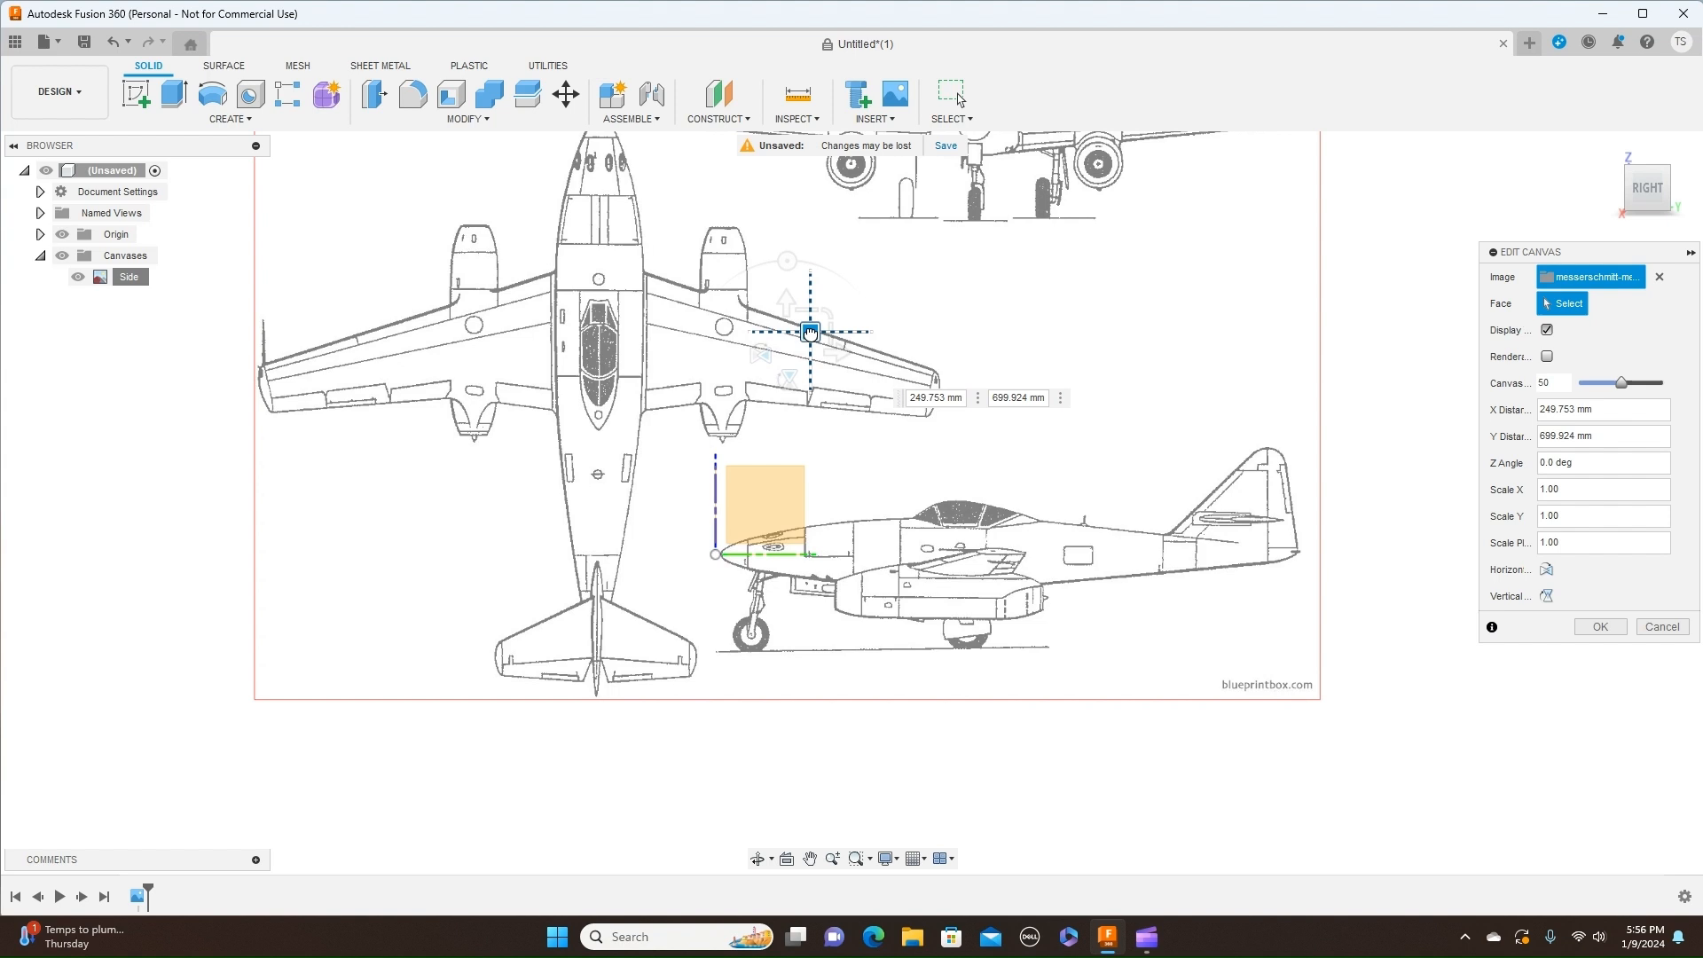
pyautogui.moveTo(810, 332); pyautogui.dragTo(809, 332)
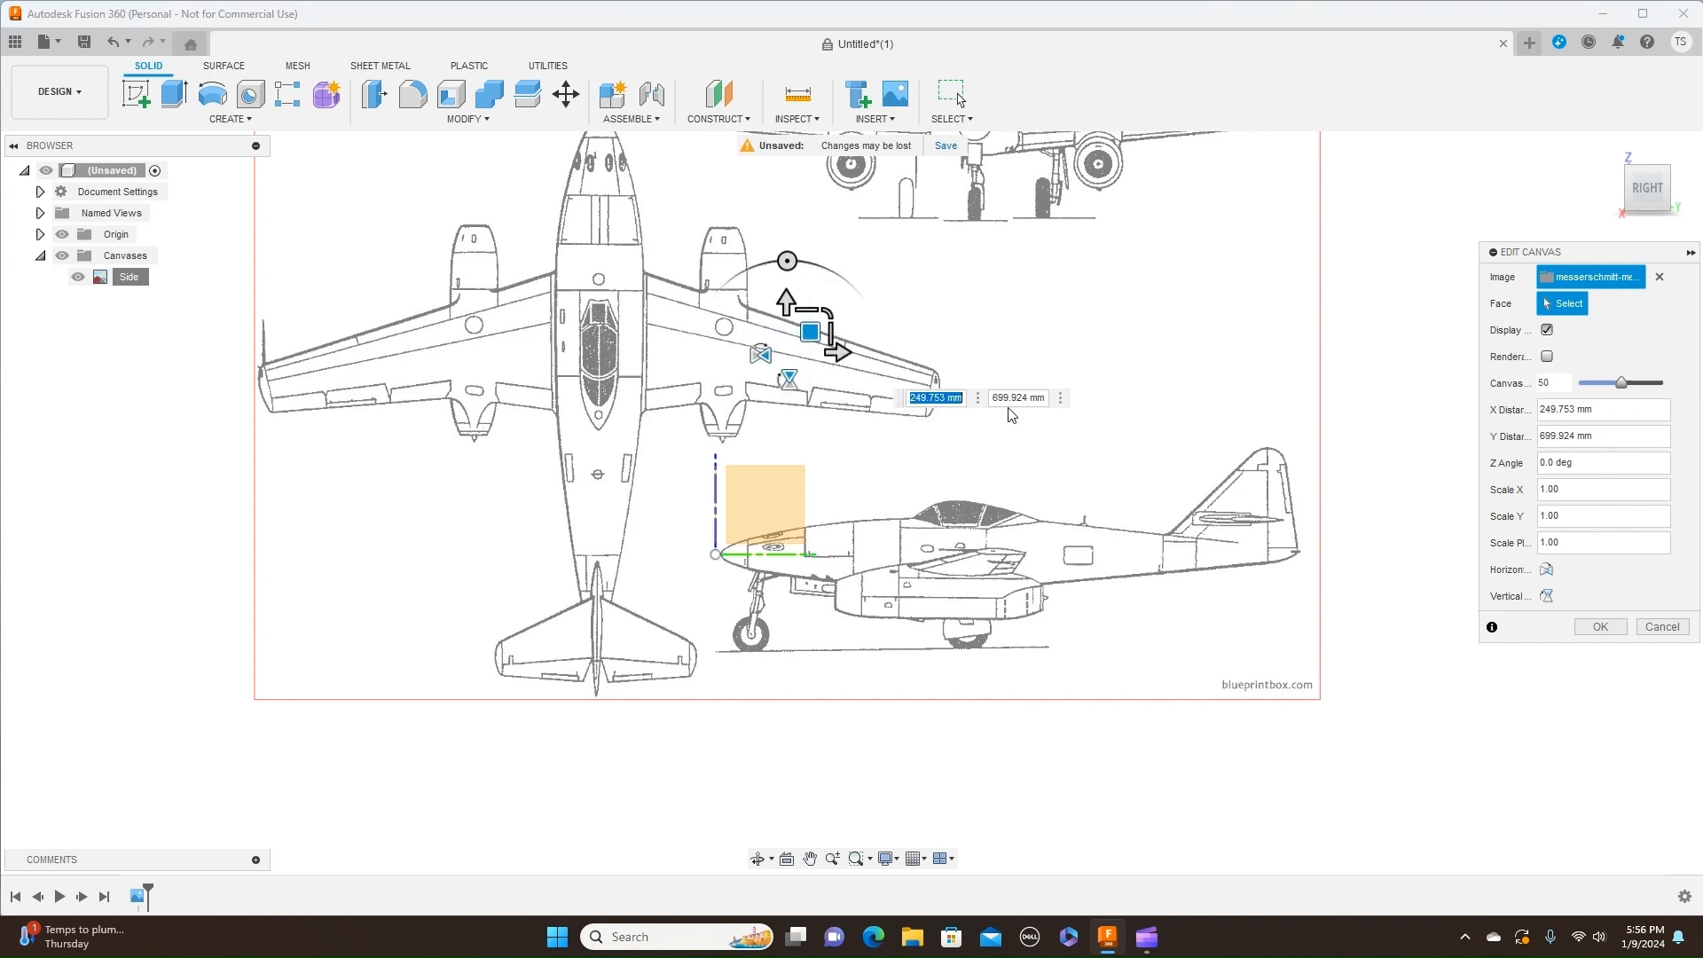
pyautogui.click(1600, 628)
# Step: Insert the messerschmitt-me-262-1941-germany image from the computer as a second canvas on the XY plane
pyautogui.scroll(-3, 1348, 592)
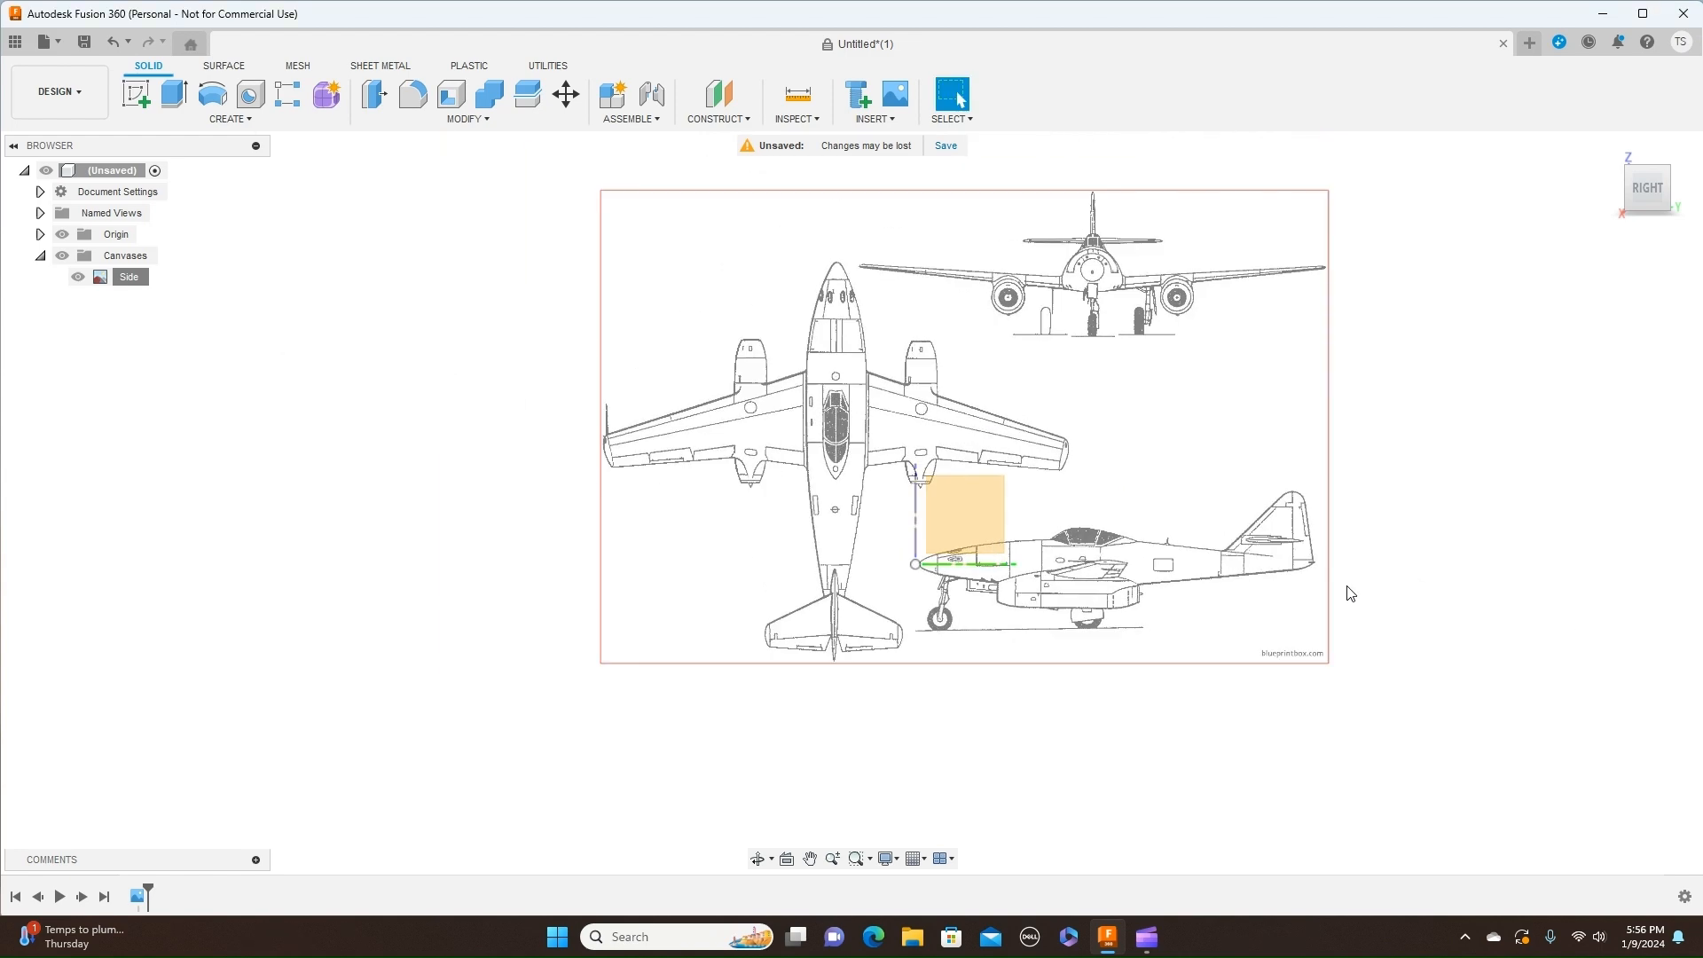
pyautogui.scroll(1, 1350, 593)
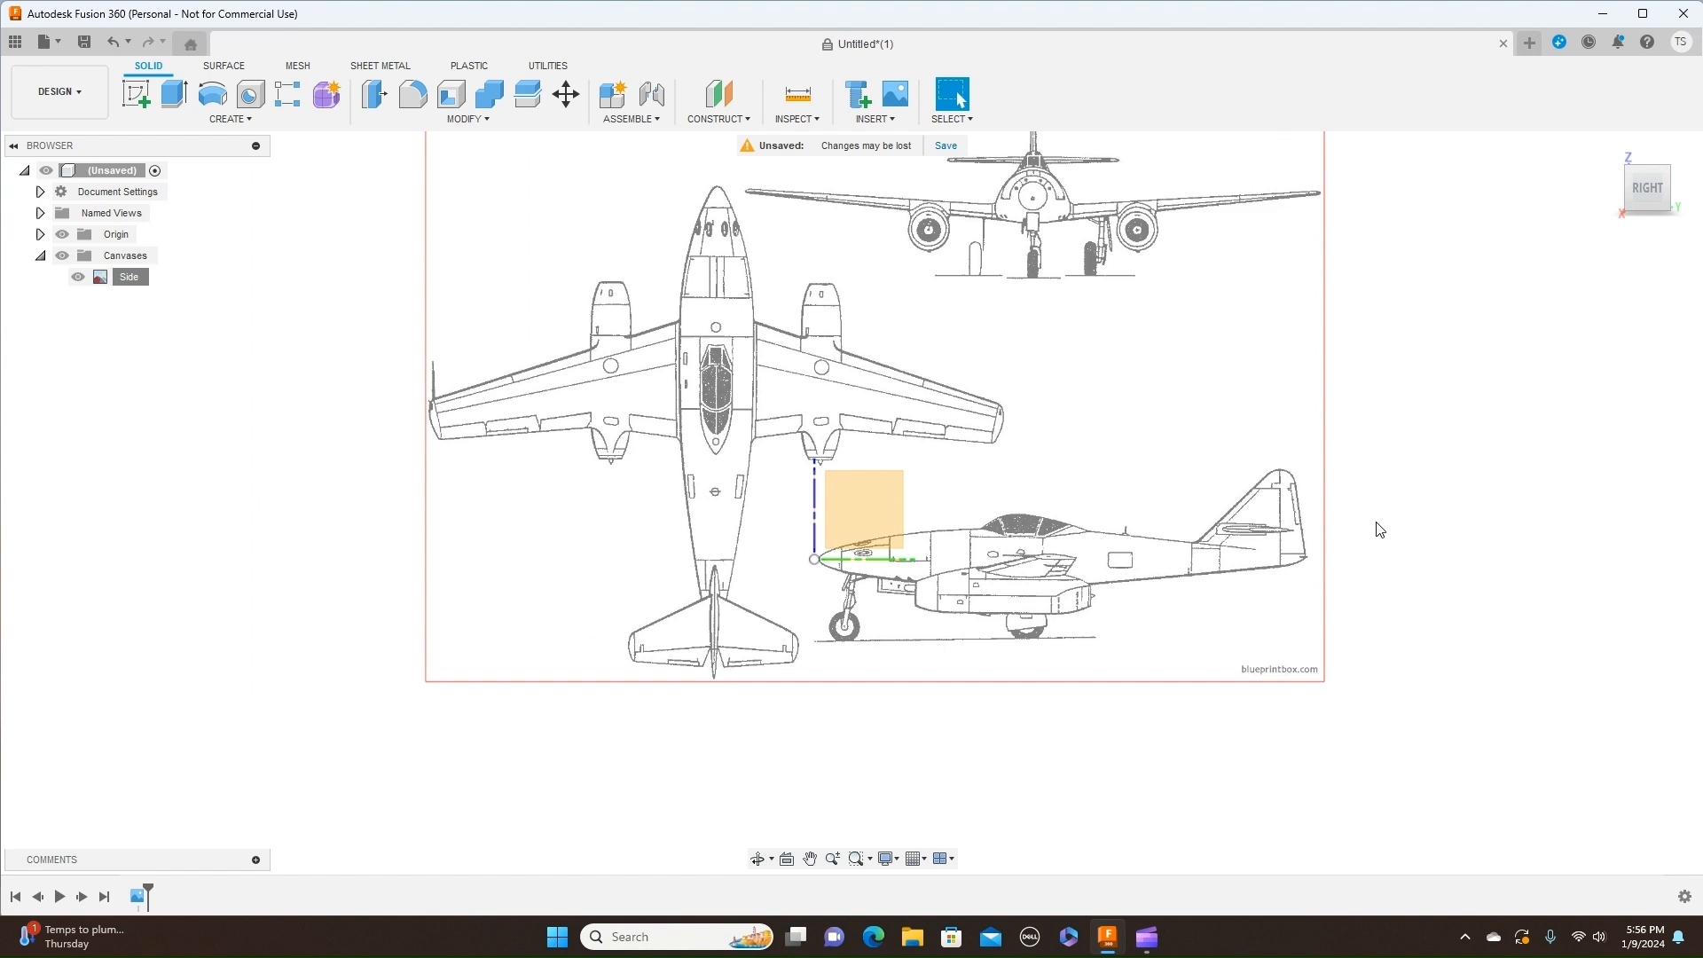
pyautogui.scroll(-1, 1344, 528)
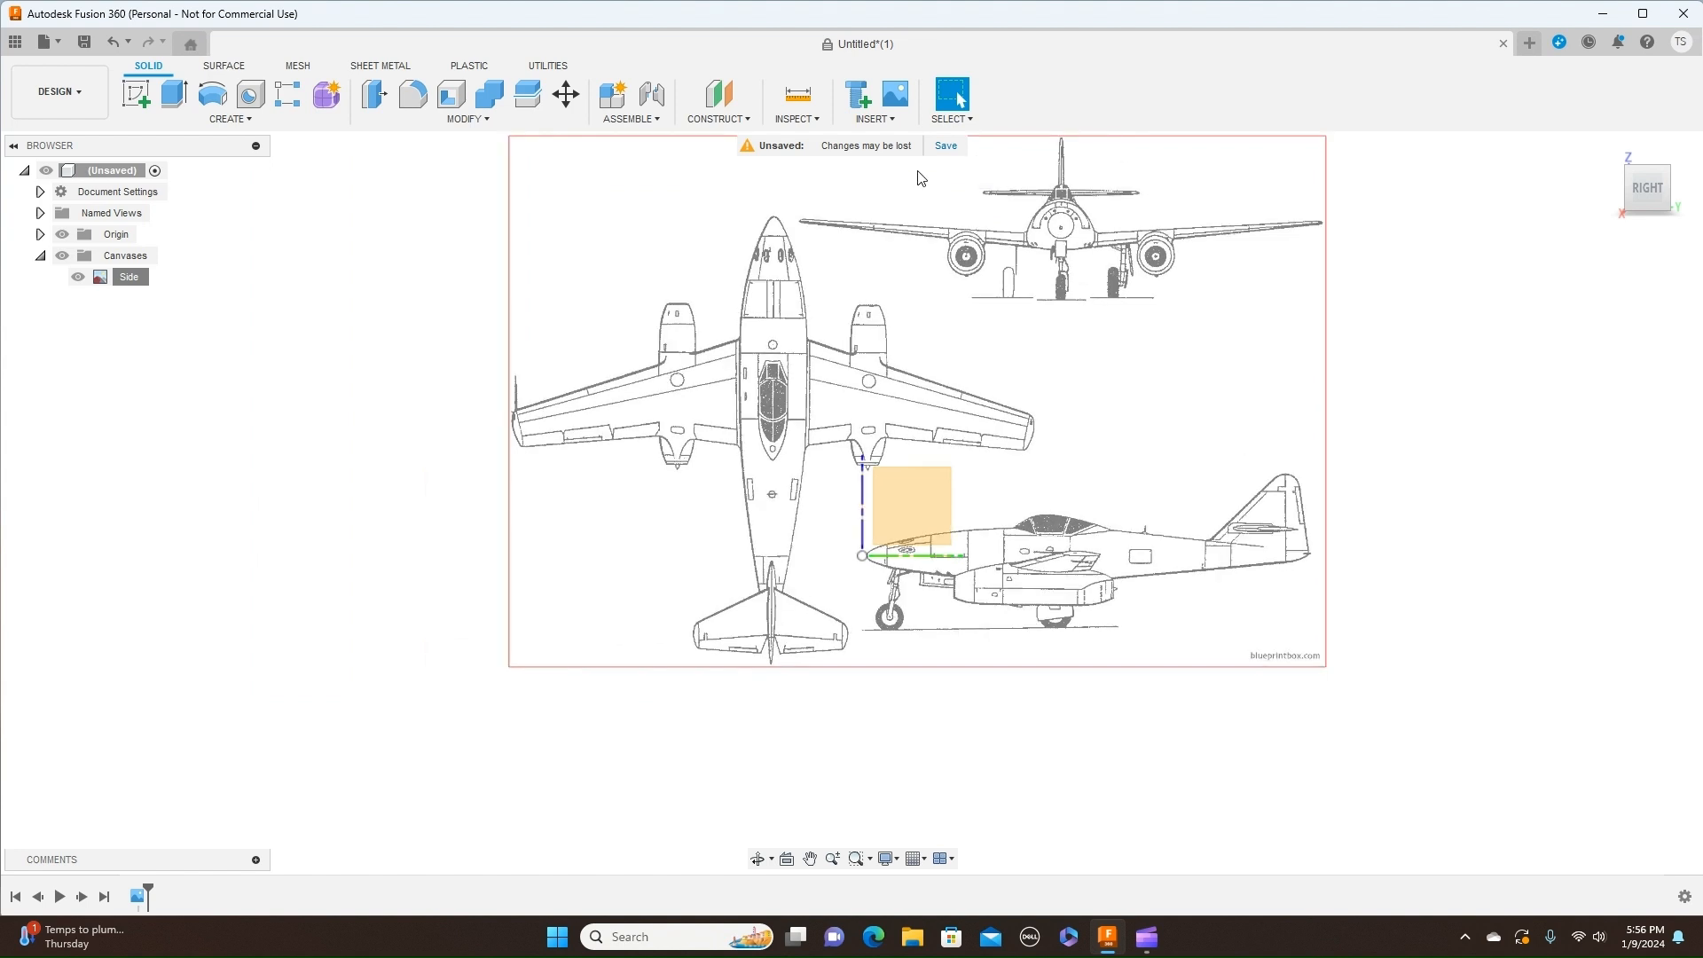
pyautogui.click(891, 119)
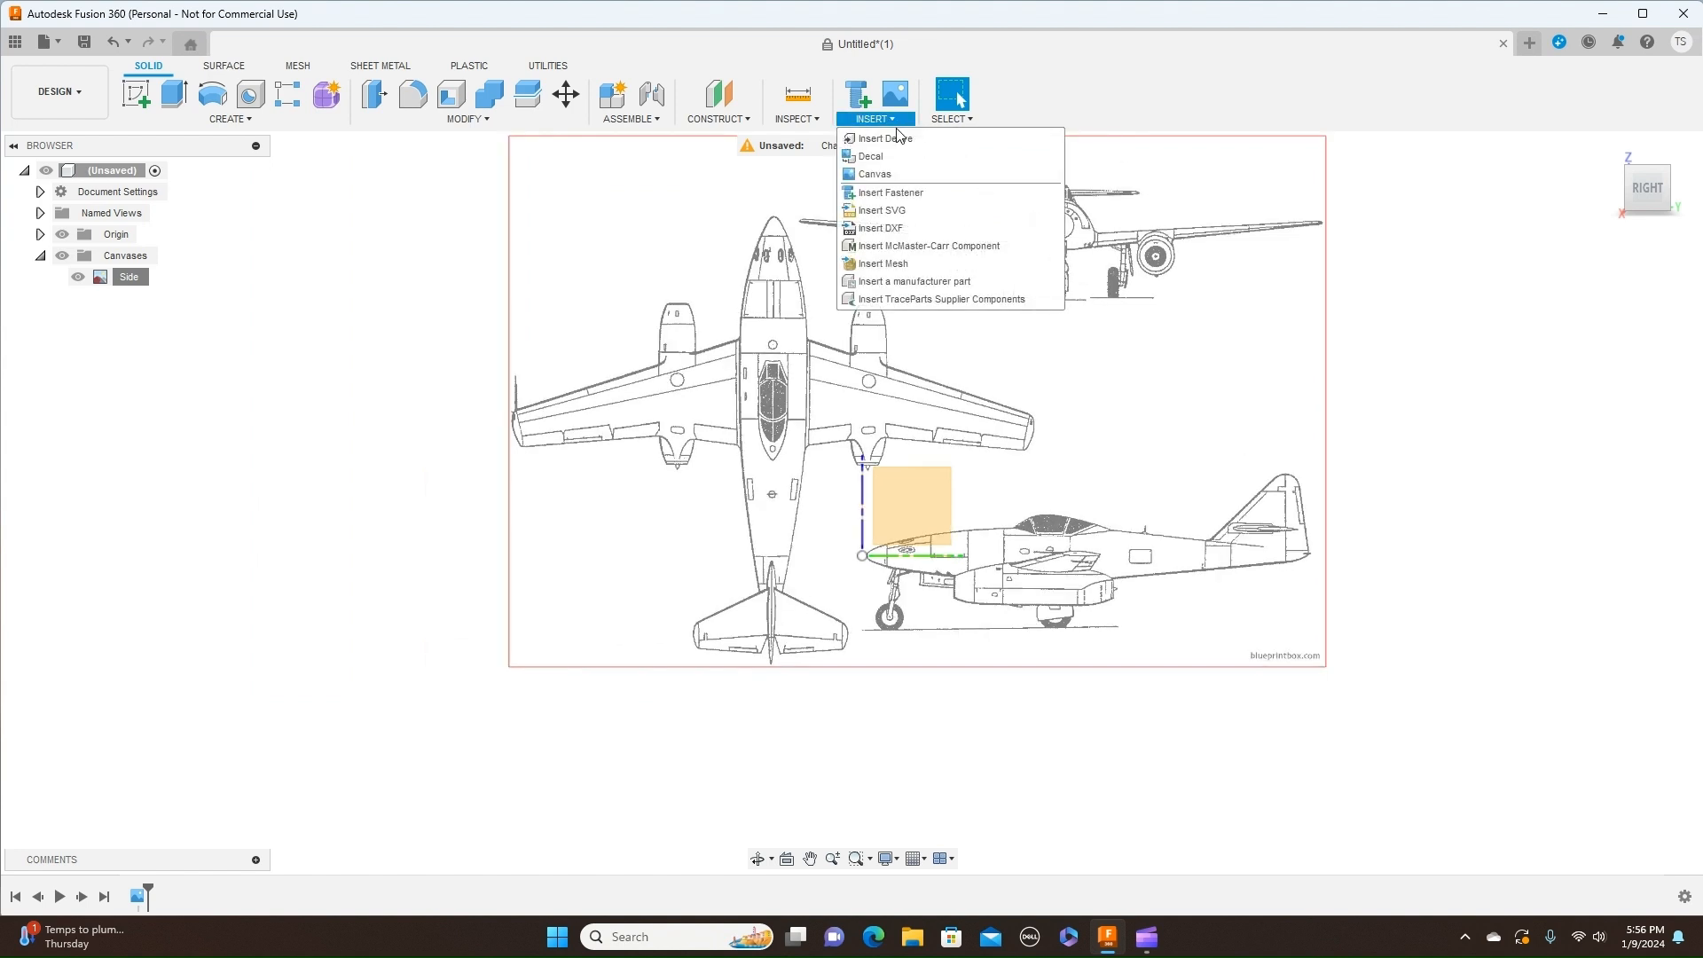
pyautogui.click(893, 176)
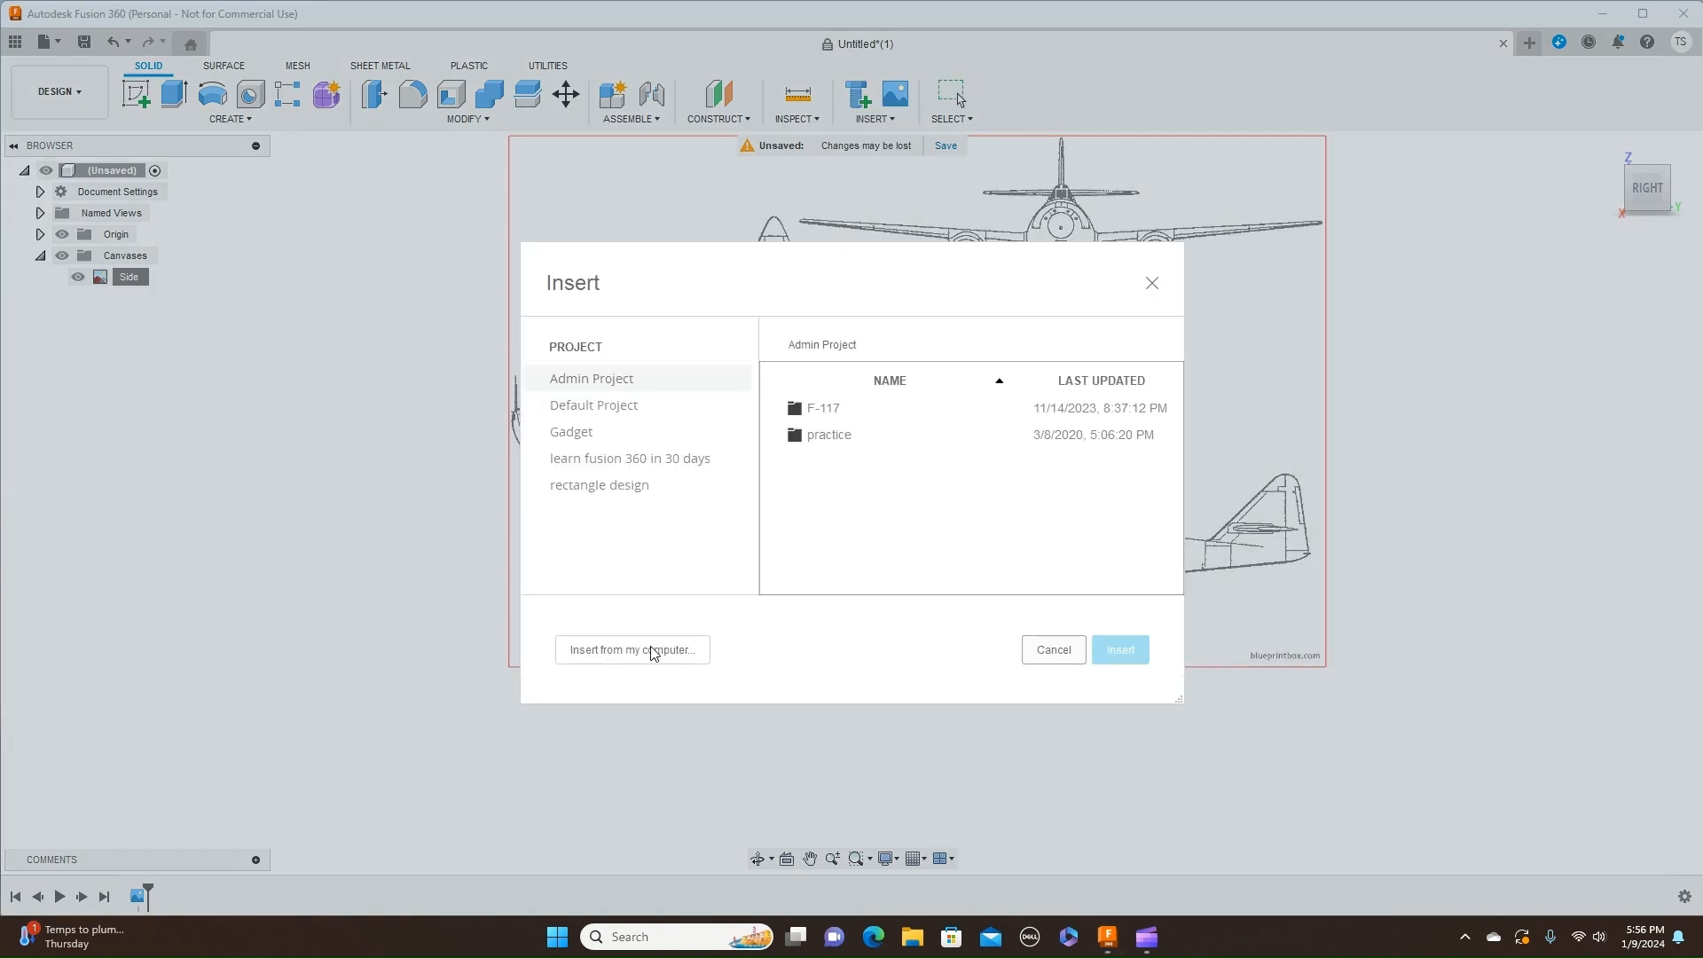
pyautogui.click(633, 650)
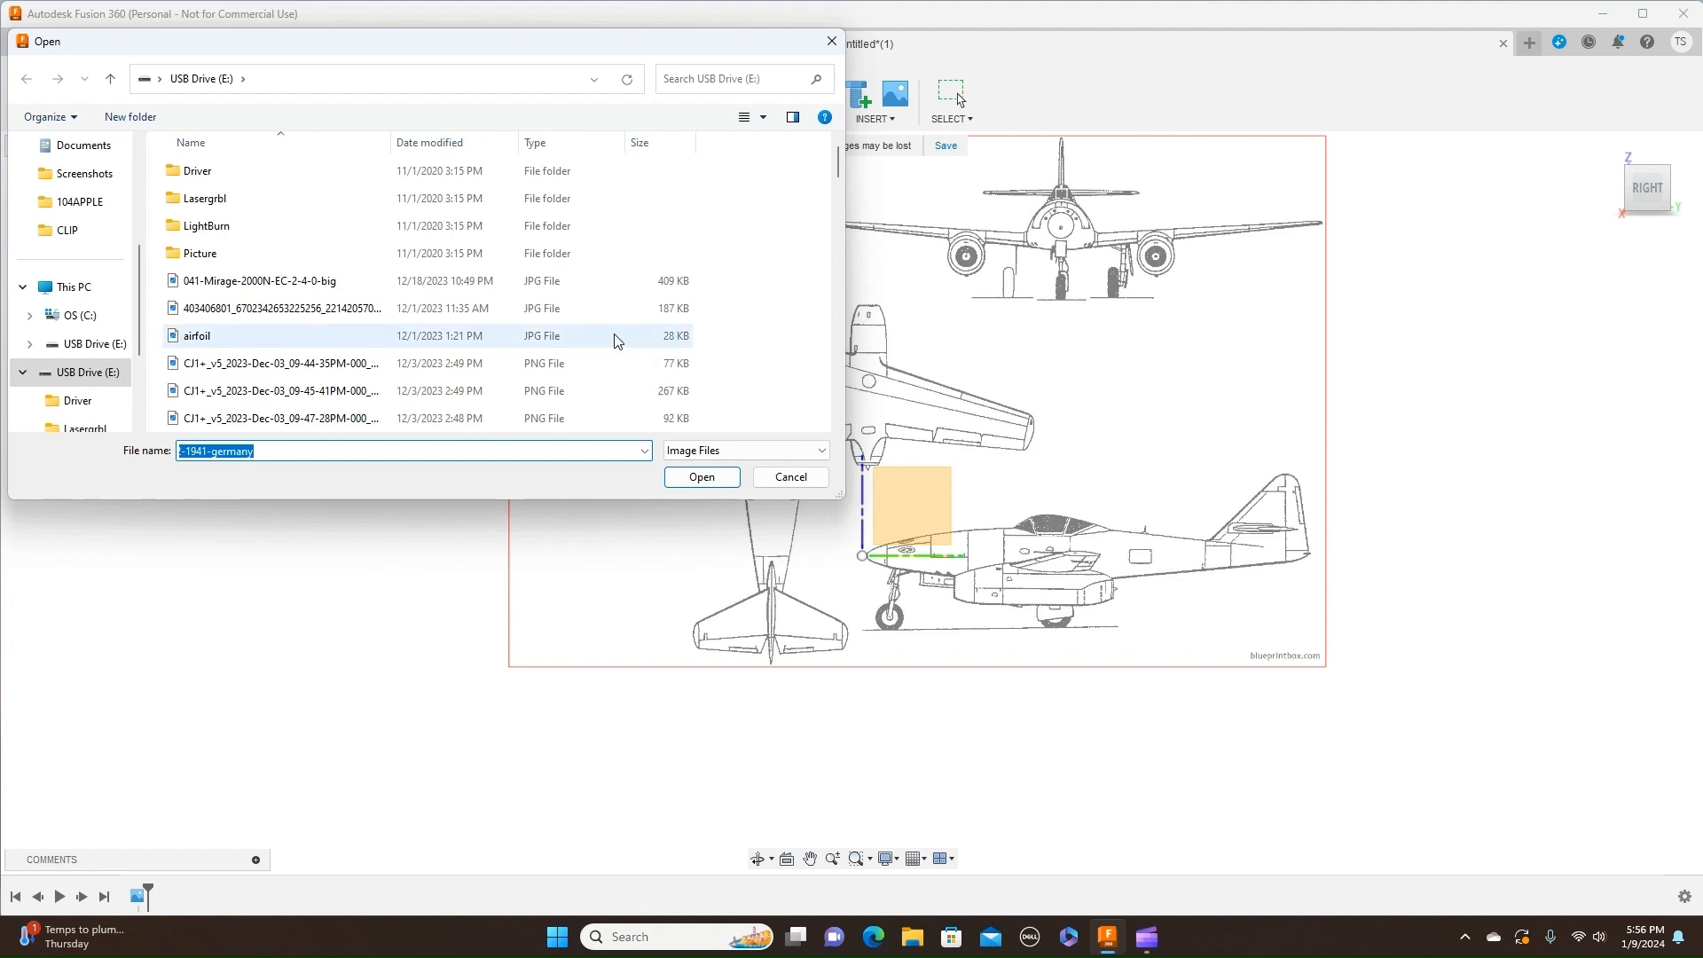
pyautogui.click(702, 477)
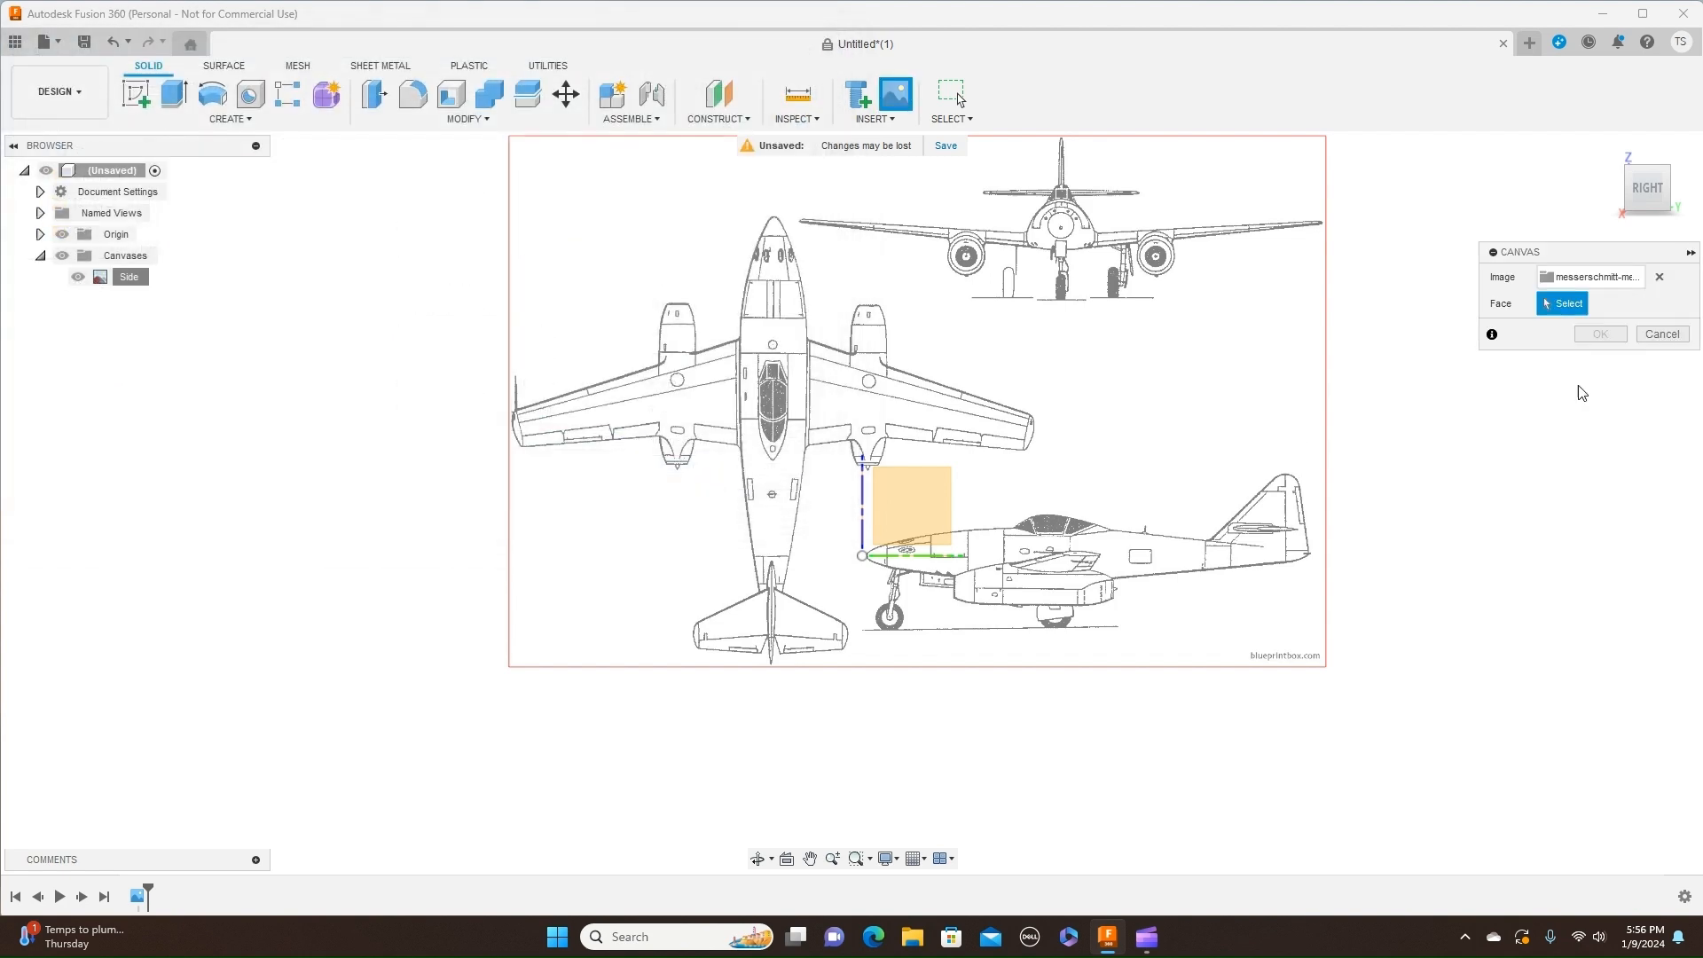
pyautogui.click(1649, 173)
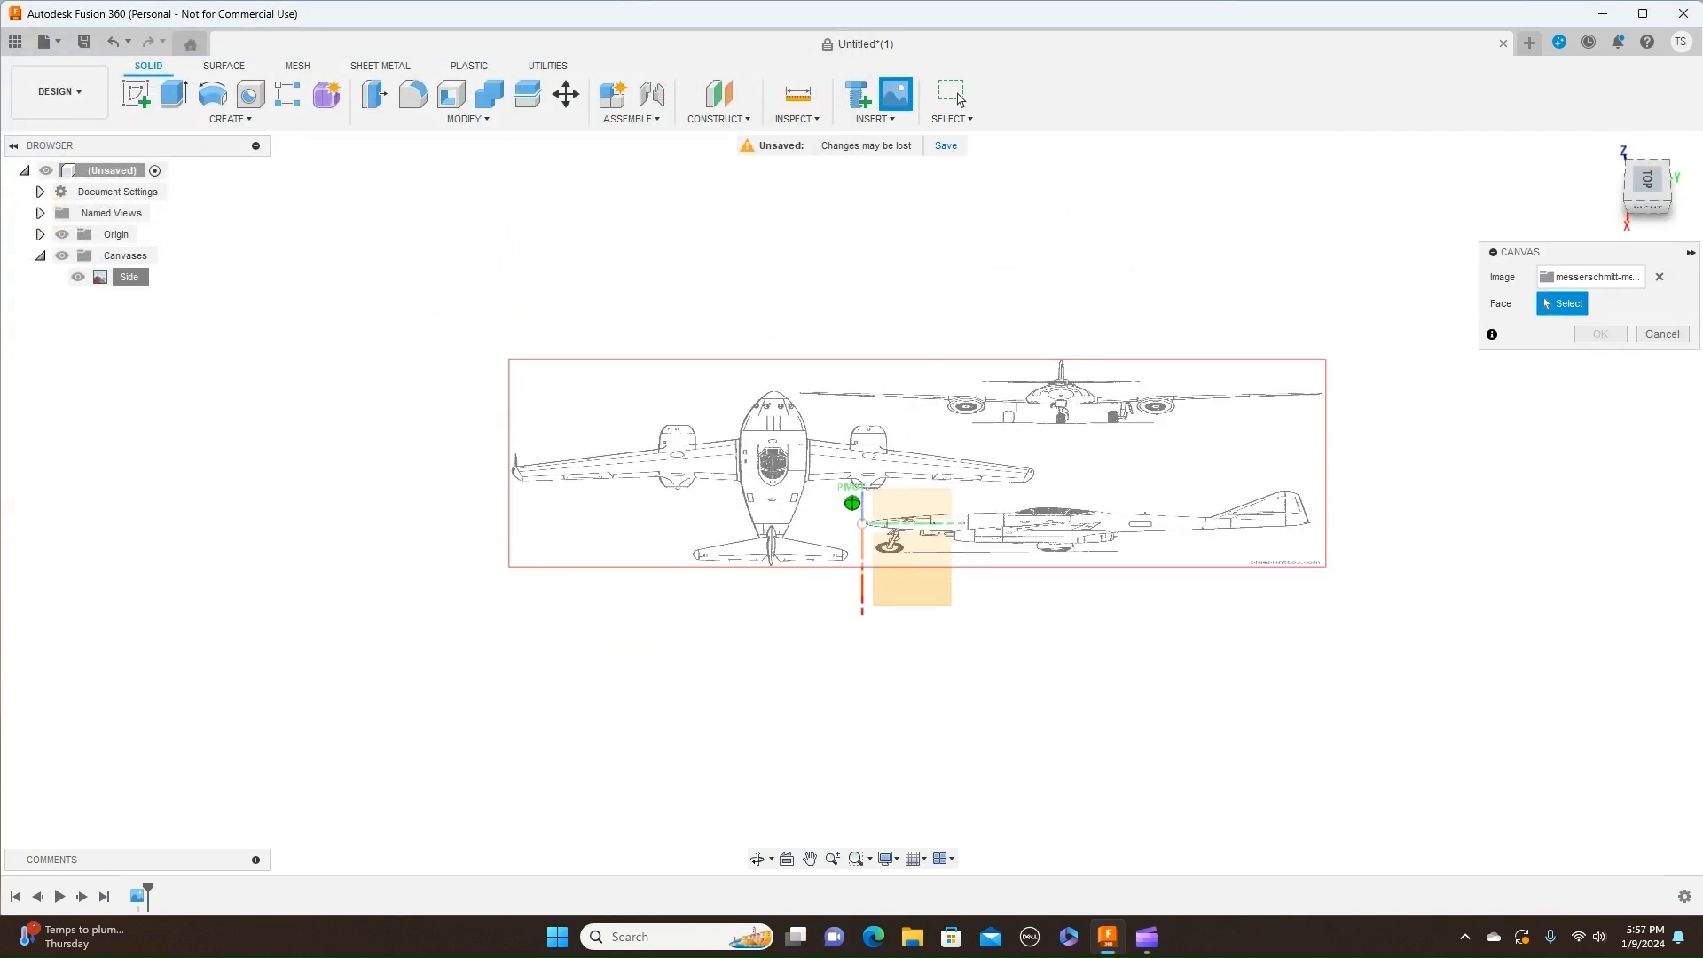
pyautogui.click(1650, 190)
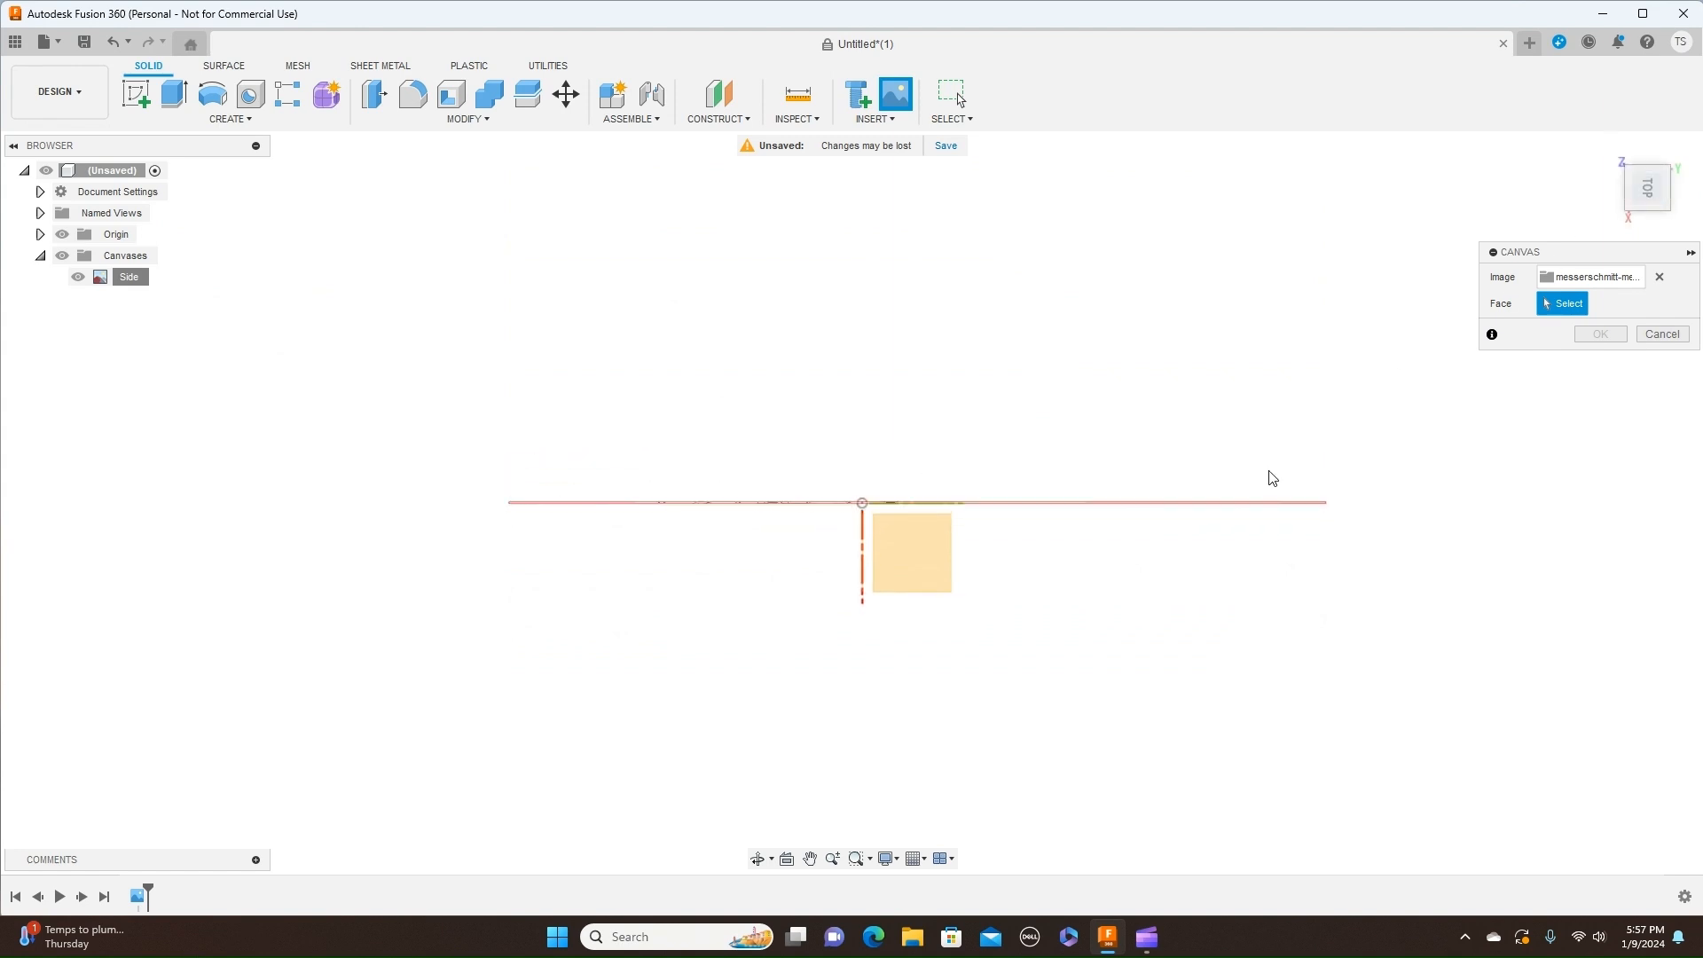
pyautogui.click(918, 537)
# Step: Enlarge the new XY-plane canvas uniformly to a plane scale of about 171.078
pyautogui.moveTo(903, 542); pyautogui.dragTo(1020, 603)
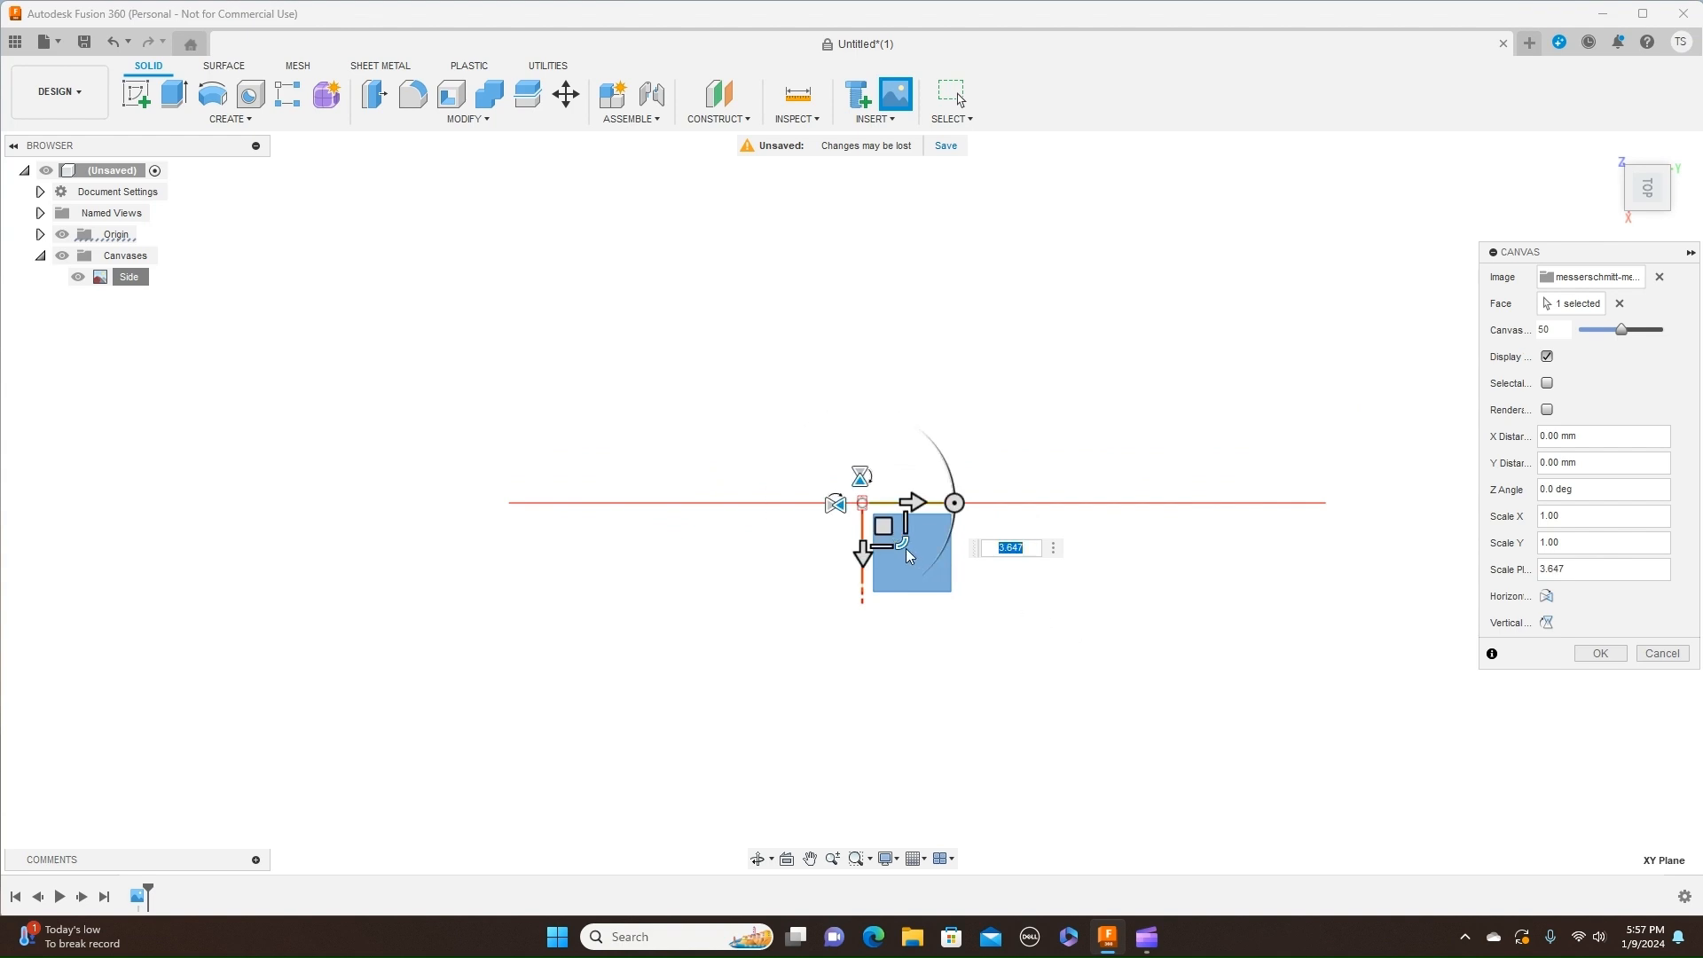
pyautogui.moveTo(906, 548); pyautogui.dragTo(1087, 653)
pyautogui.moveTo(908, 548); pyautogui.dragTo(1015, 646)
pyautogui.moveTo(900, 543); pyautogui.dragTo(970, 608)
pyautogui.moveTo(911, 548); pyautogui.dragTo(908, 550)
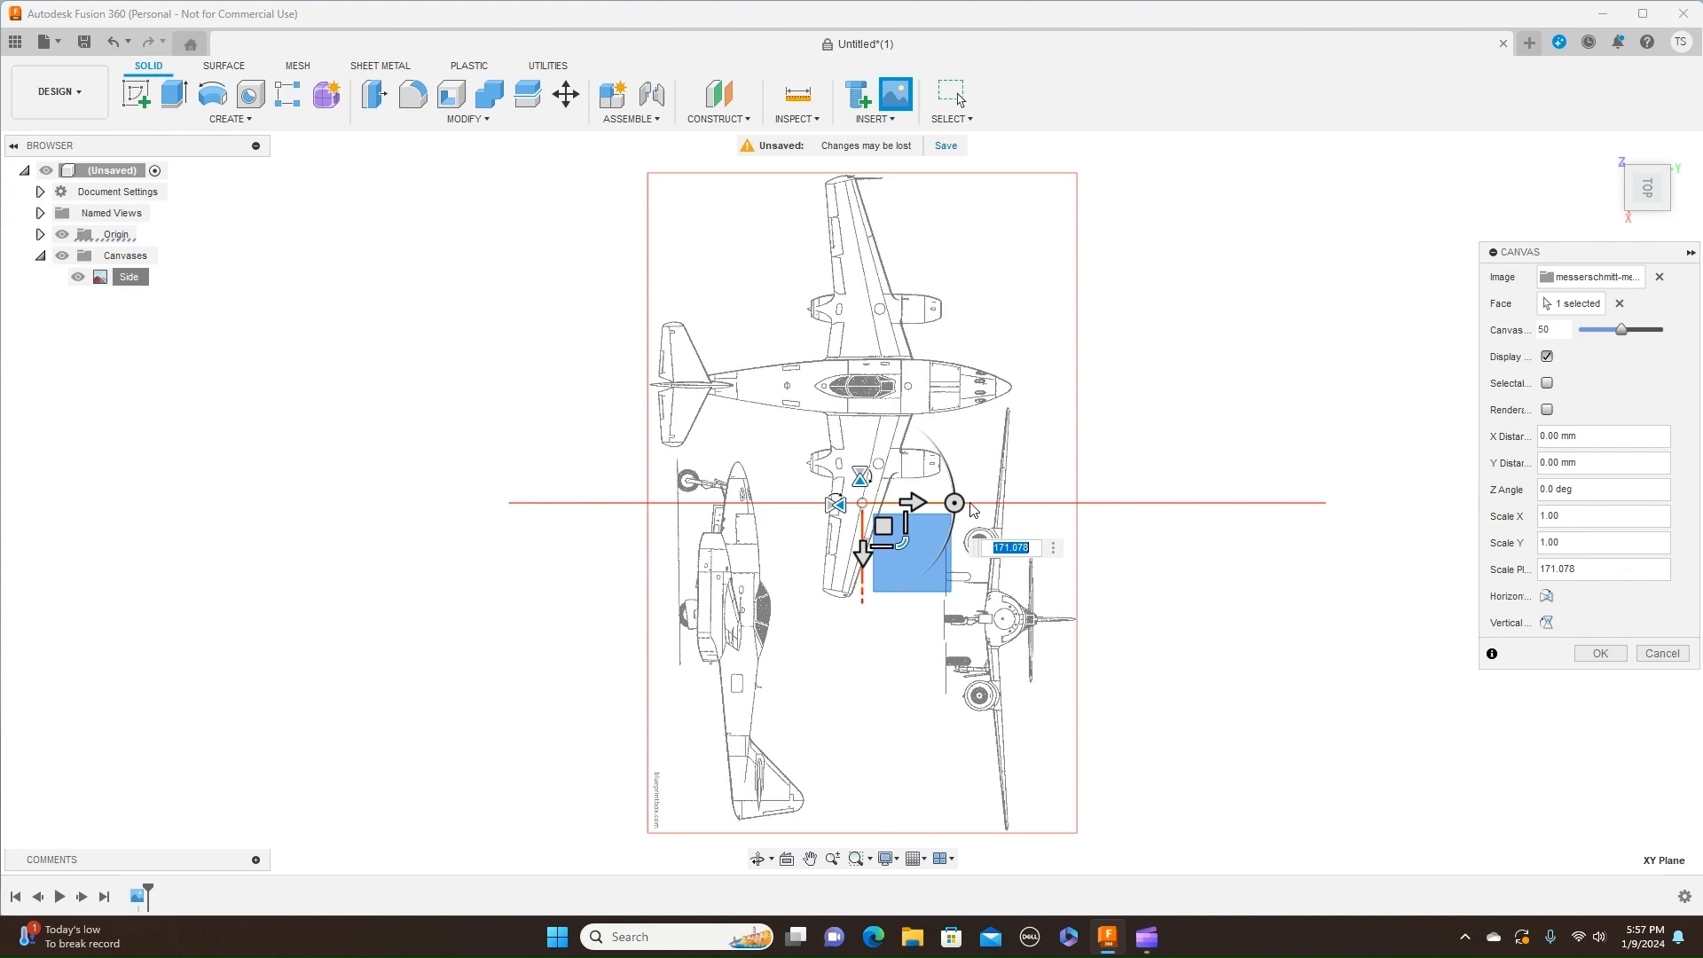
# Step: Rotate the new canvas 180 degrees about Z so the top view's nose matches the side view's direction, and finish placing it
pyautogui.moveTo(954, 503); pyautogui.dragTo(670, 502)
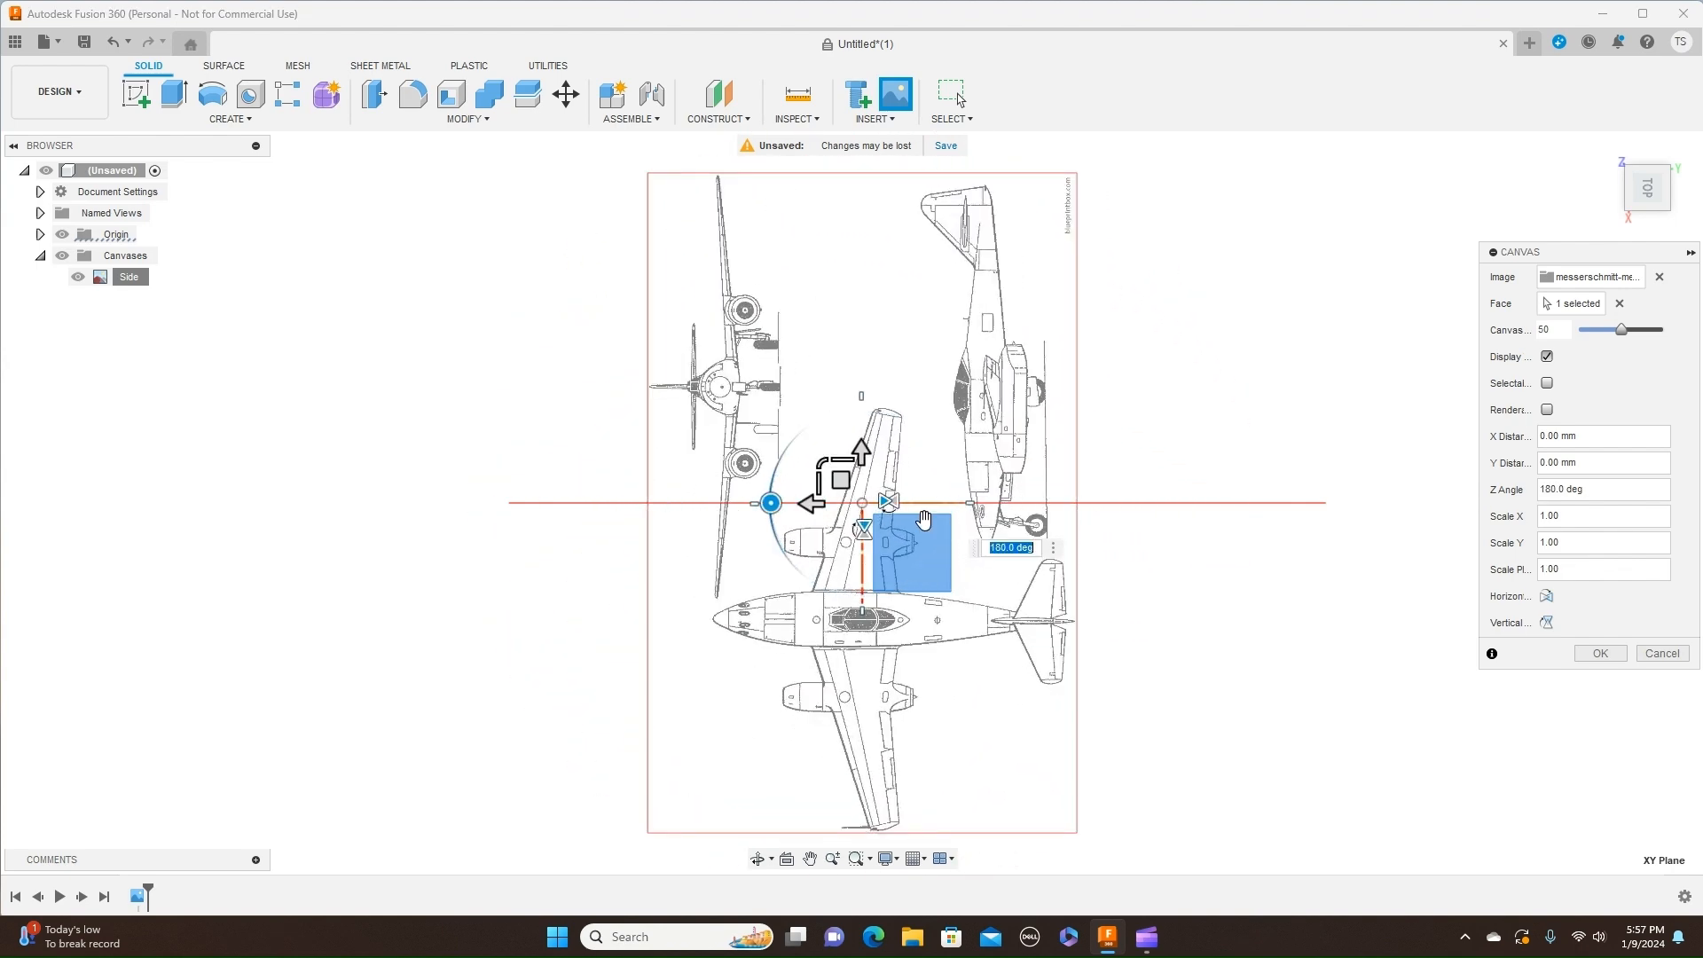
pyautogui.scroll(1, 1125, 540)
pyautogui.moveTo(1138, 579); pyautogui.dragTo(1179, 441, button='middle')
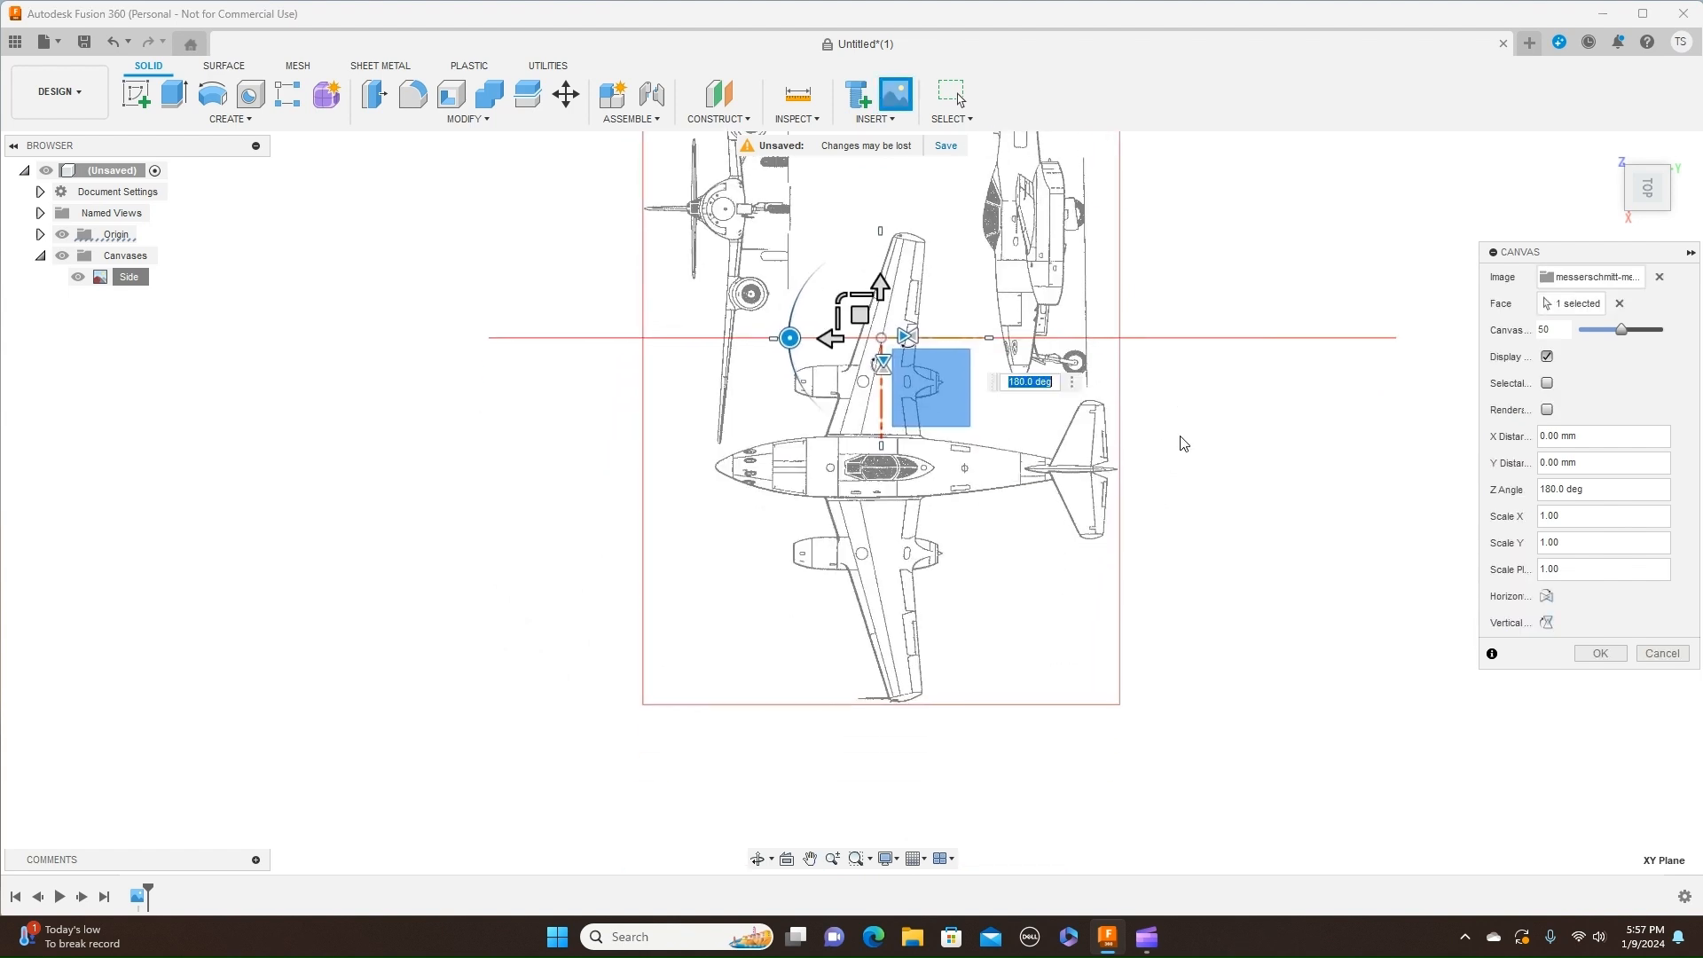
pyautogui.scroll(1, 1183, 447)
pyautogui.scroll(-1, 1182, 447)
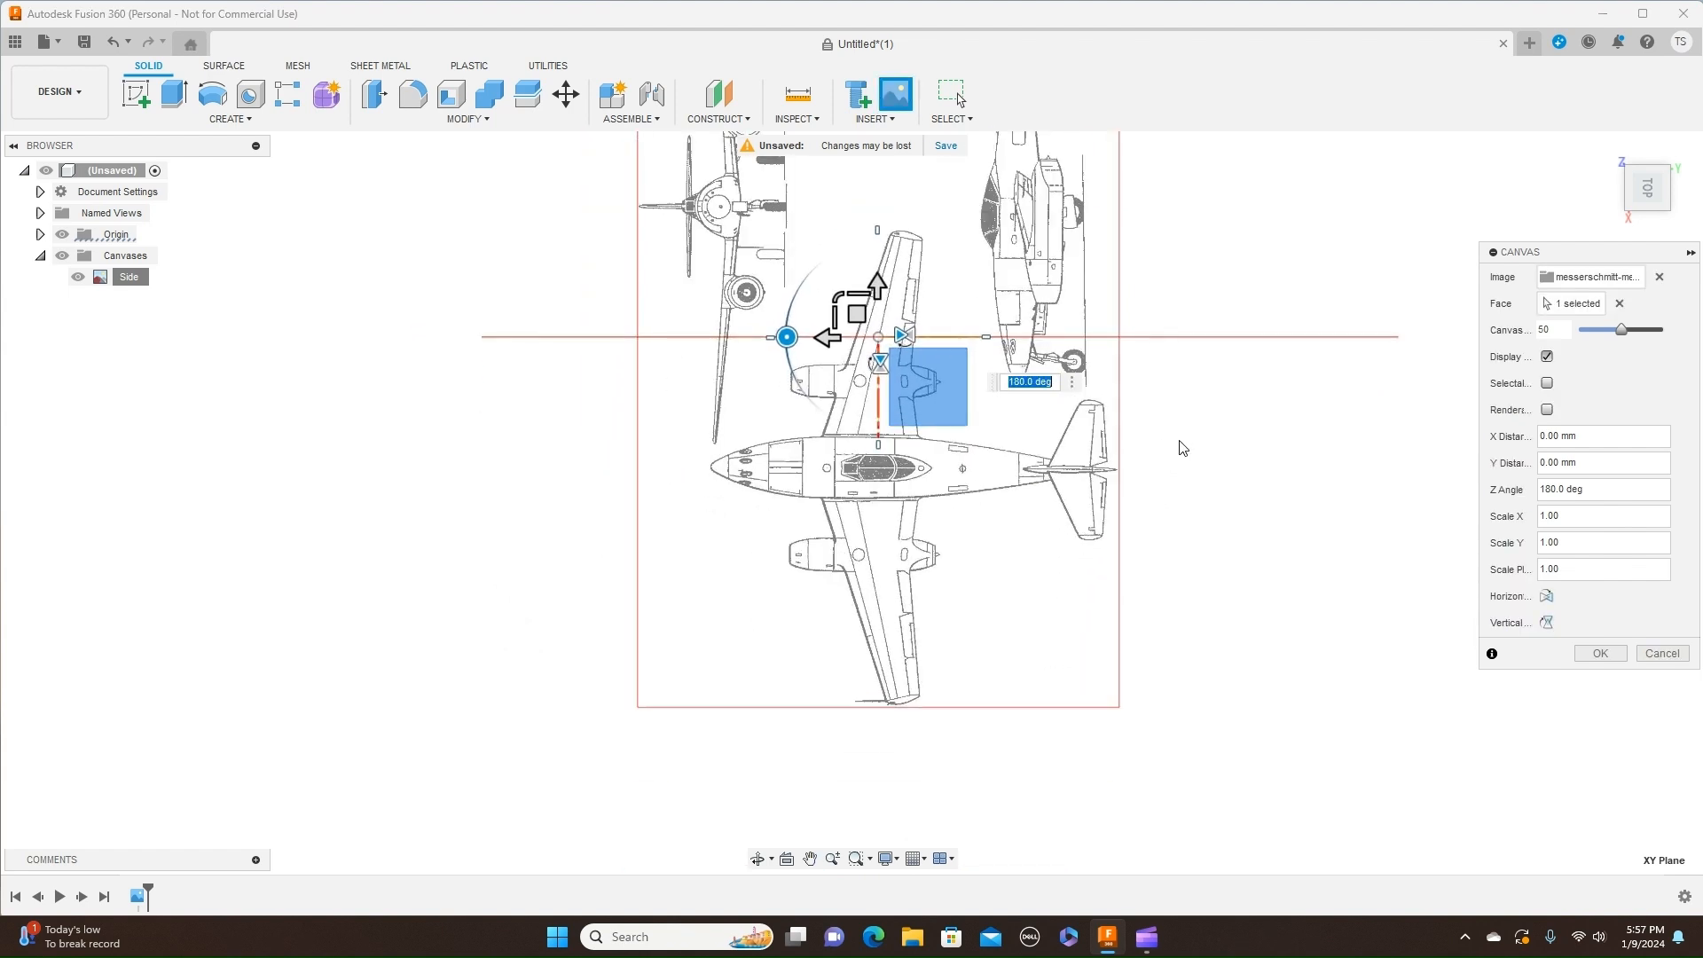
pyautogui.scroll(1, 1182, 447)
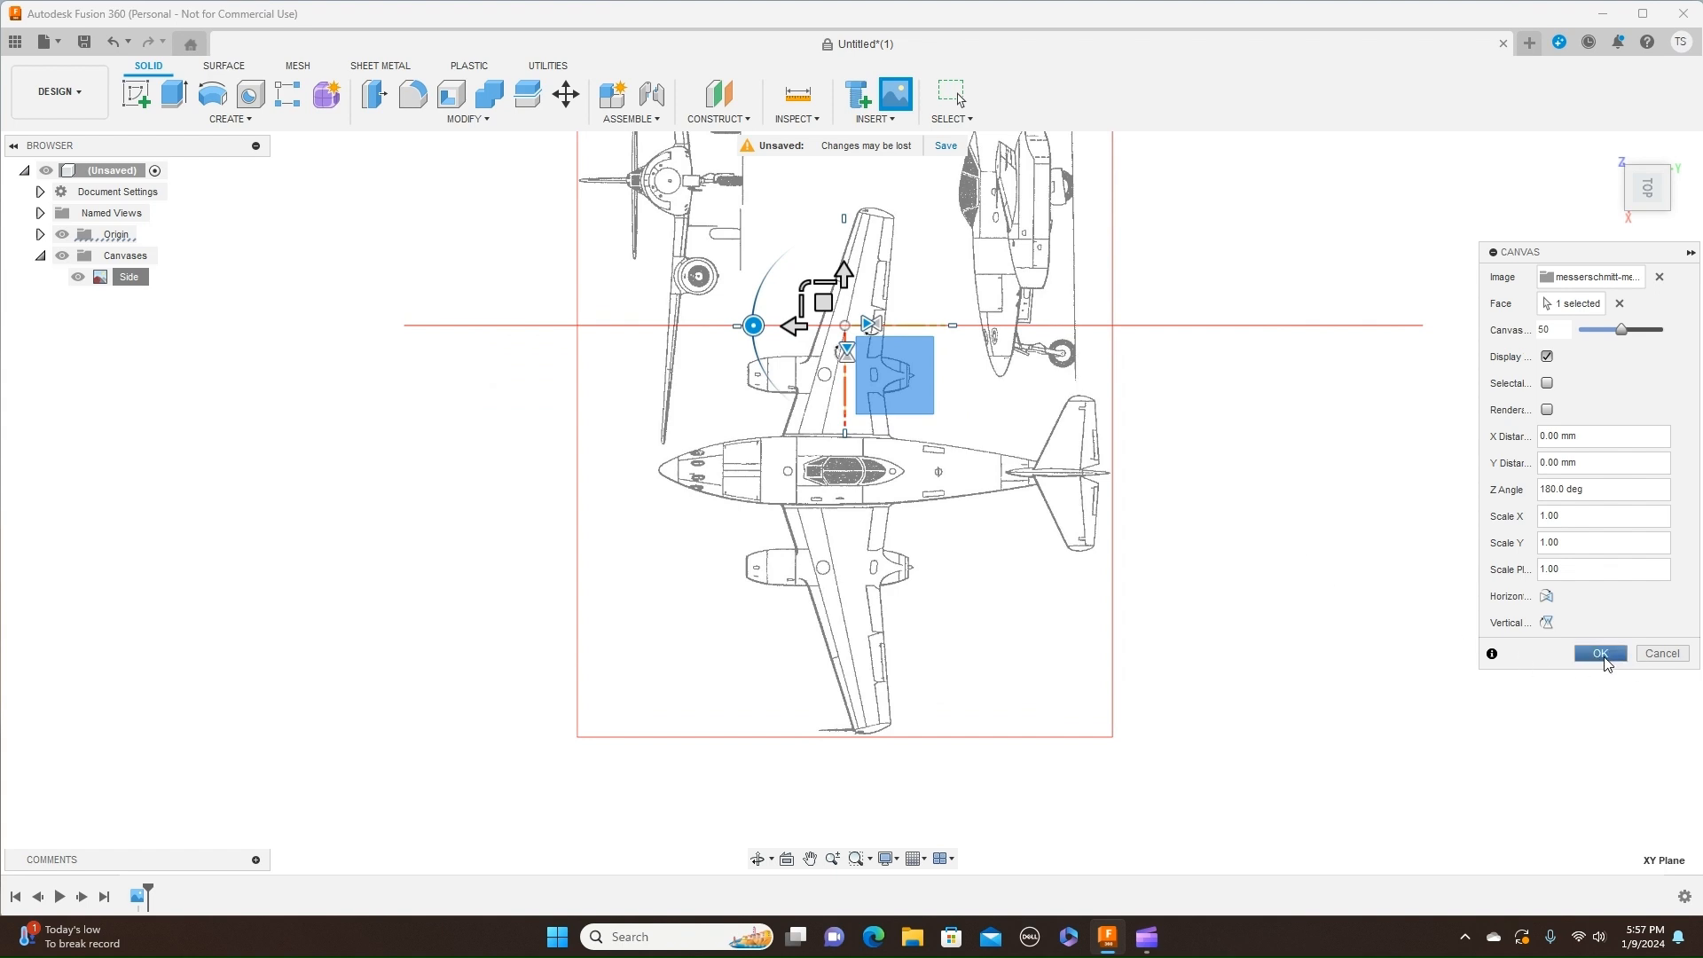
pyautogui.click(1600, 653)
# Step: Rename the second blueprint canvas as Top
pyautogui.scroll(-2, 1428, 624)
pyautogui.moveTo(1319, 443); pyautogui.dragTo(1115, 491, button='middle')
pyautogui.scroll(1, 1160, 494)
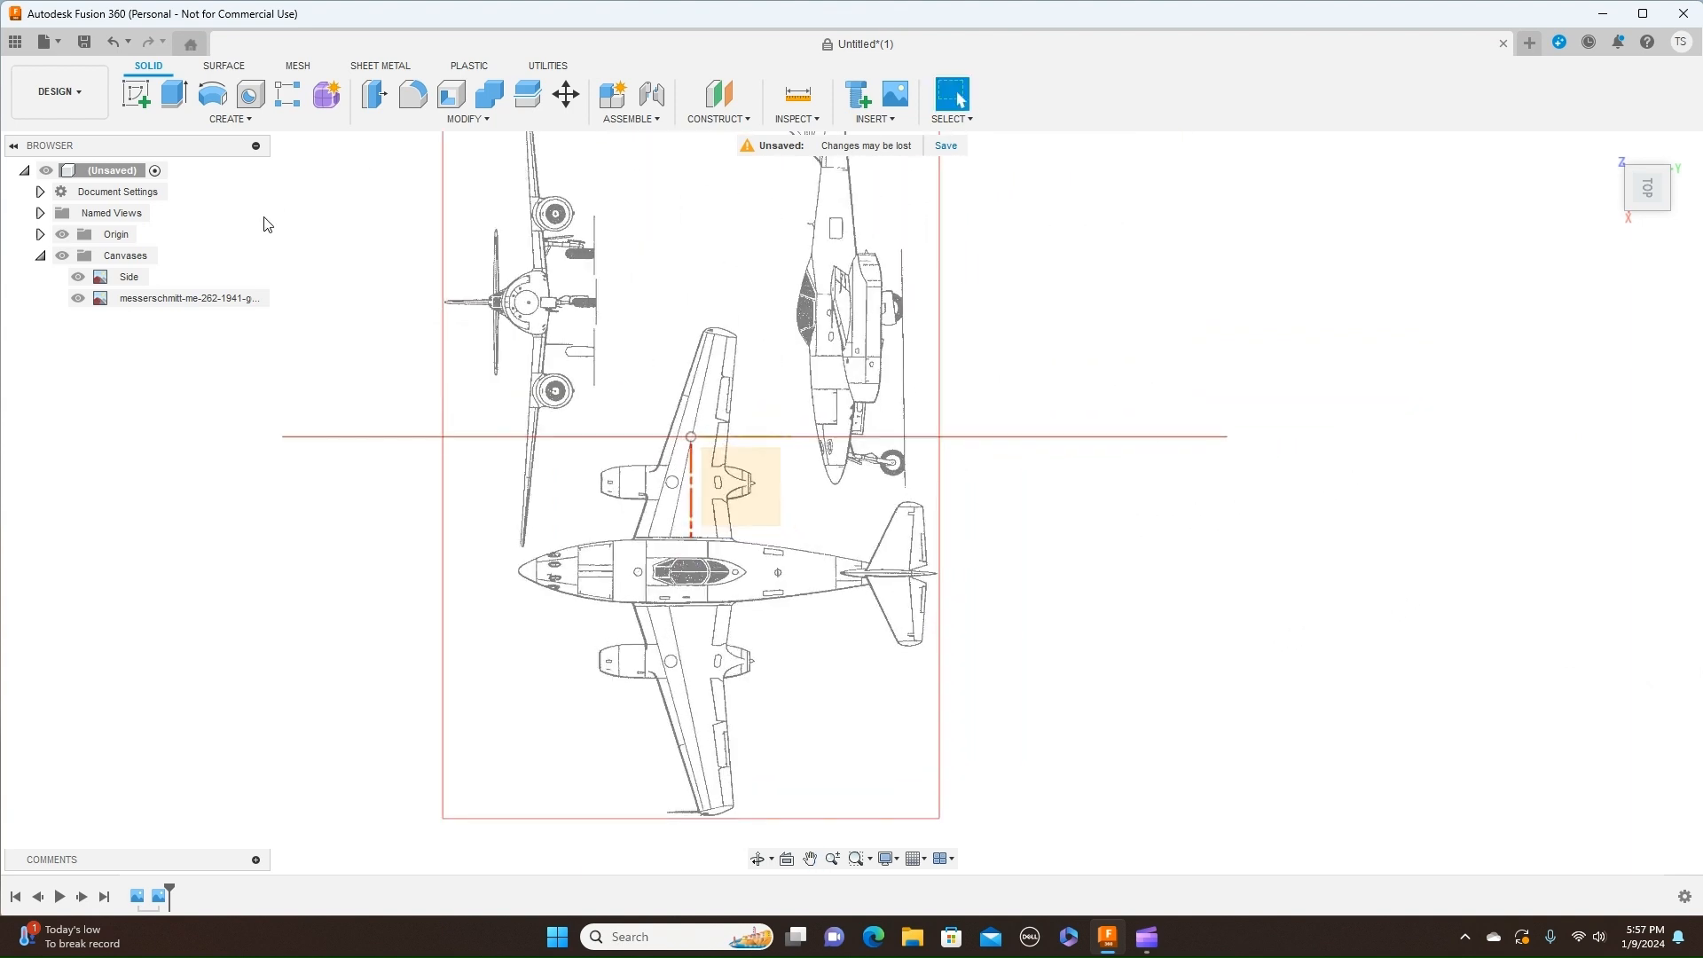
pyautogui.rightClick(123, 305)
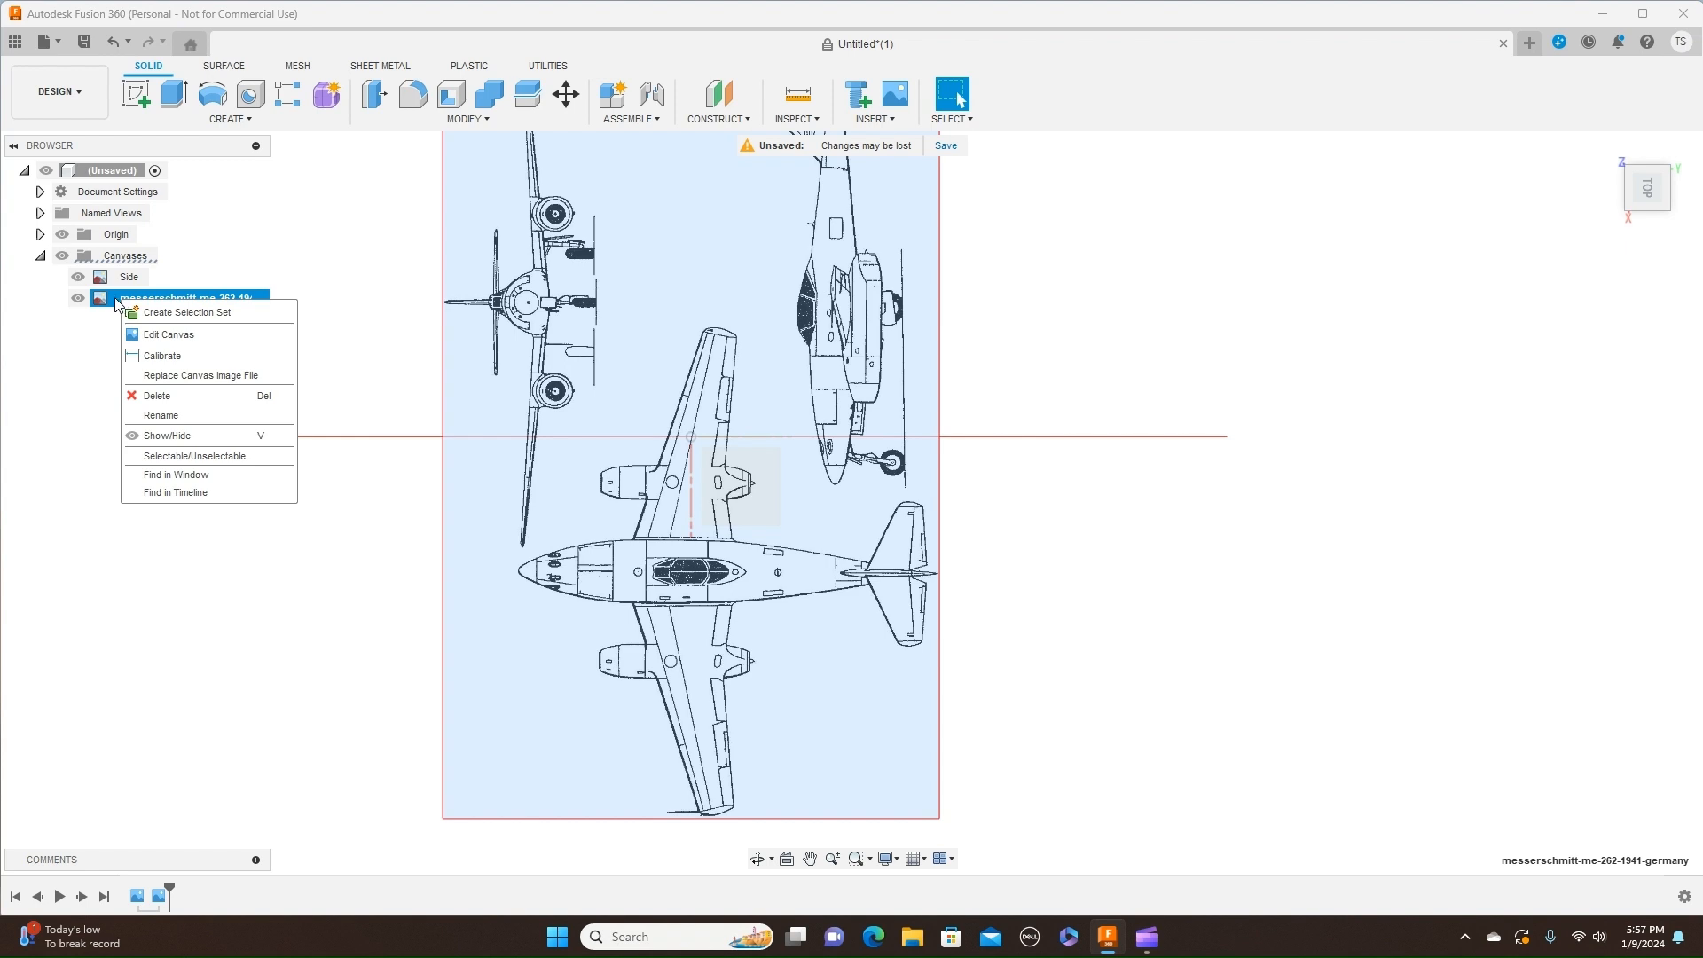
pyautogui.doubleClick(118, 304)
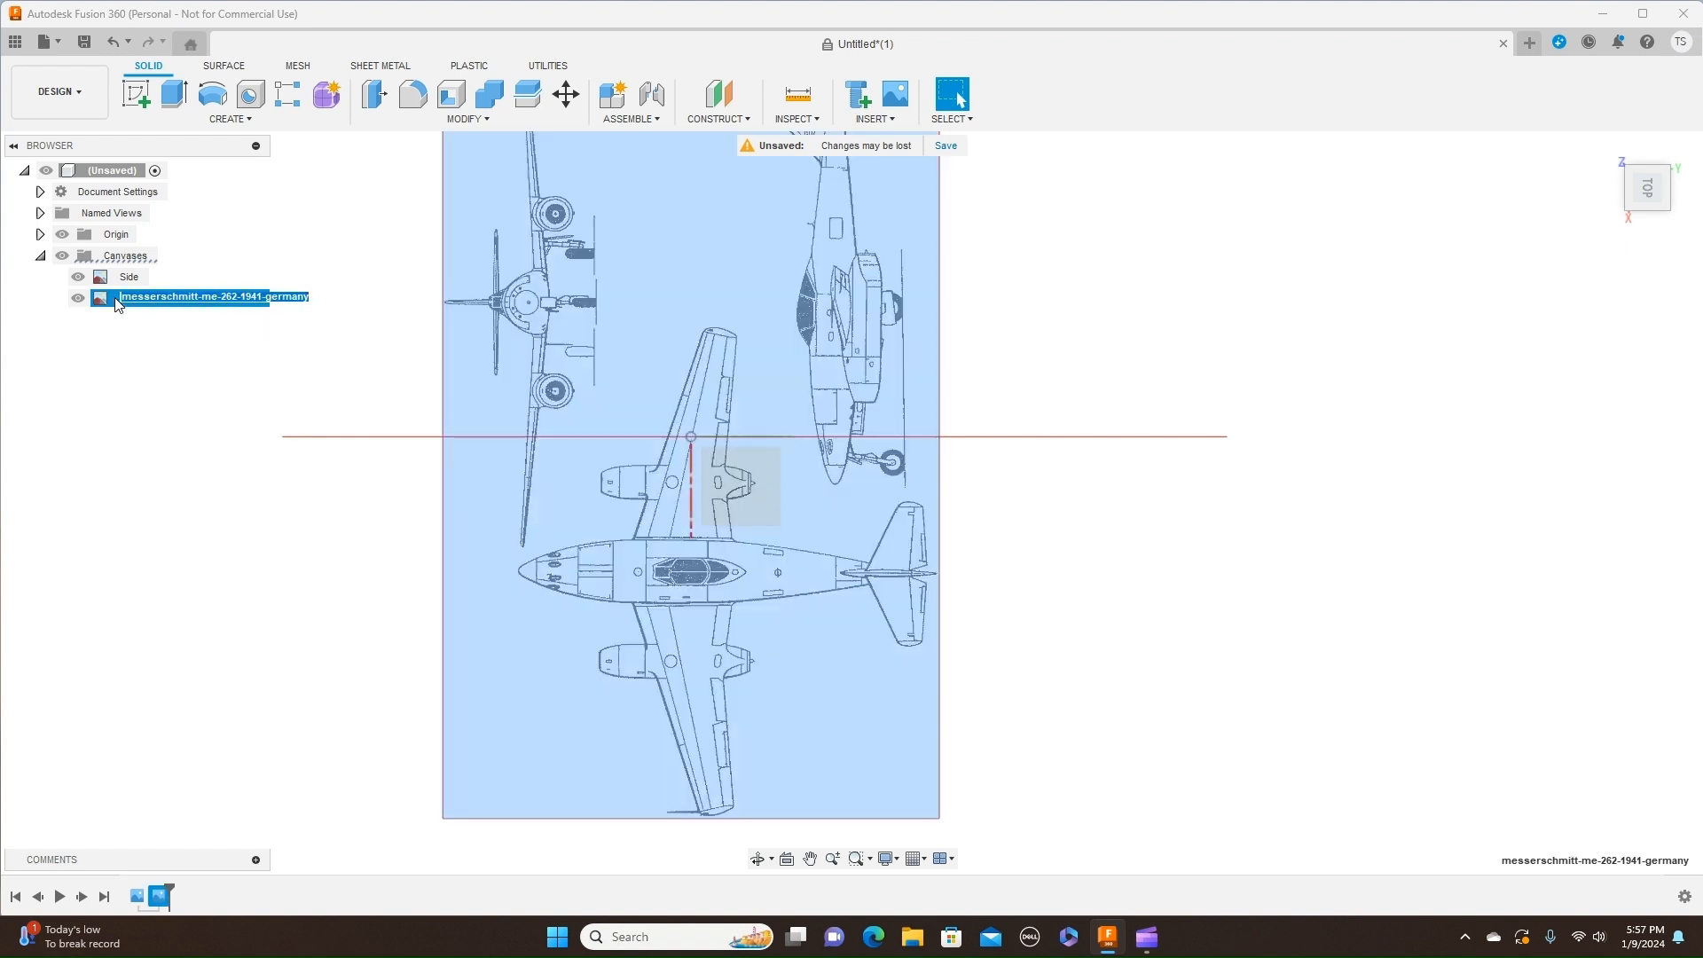
pyautogui.press('BackSpace')
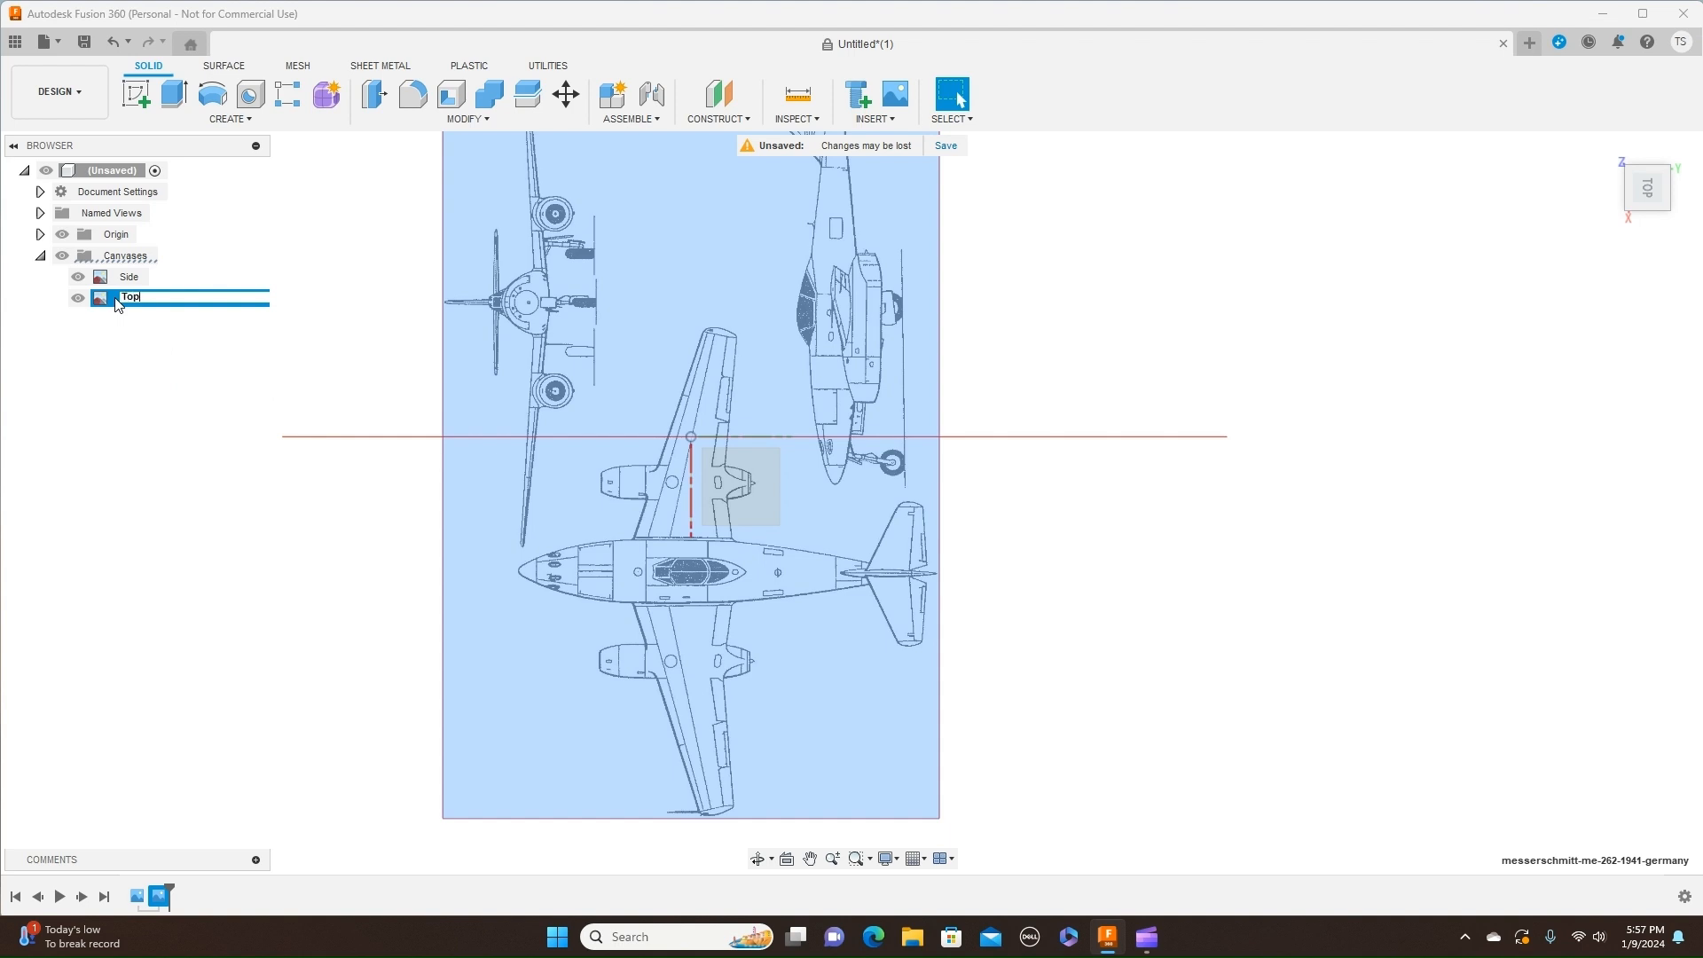
pyautogui.press('Return')
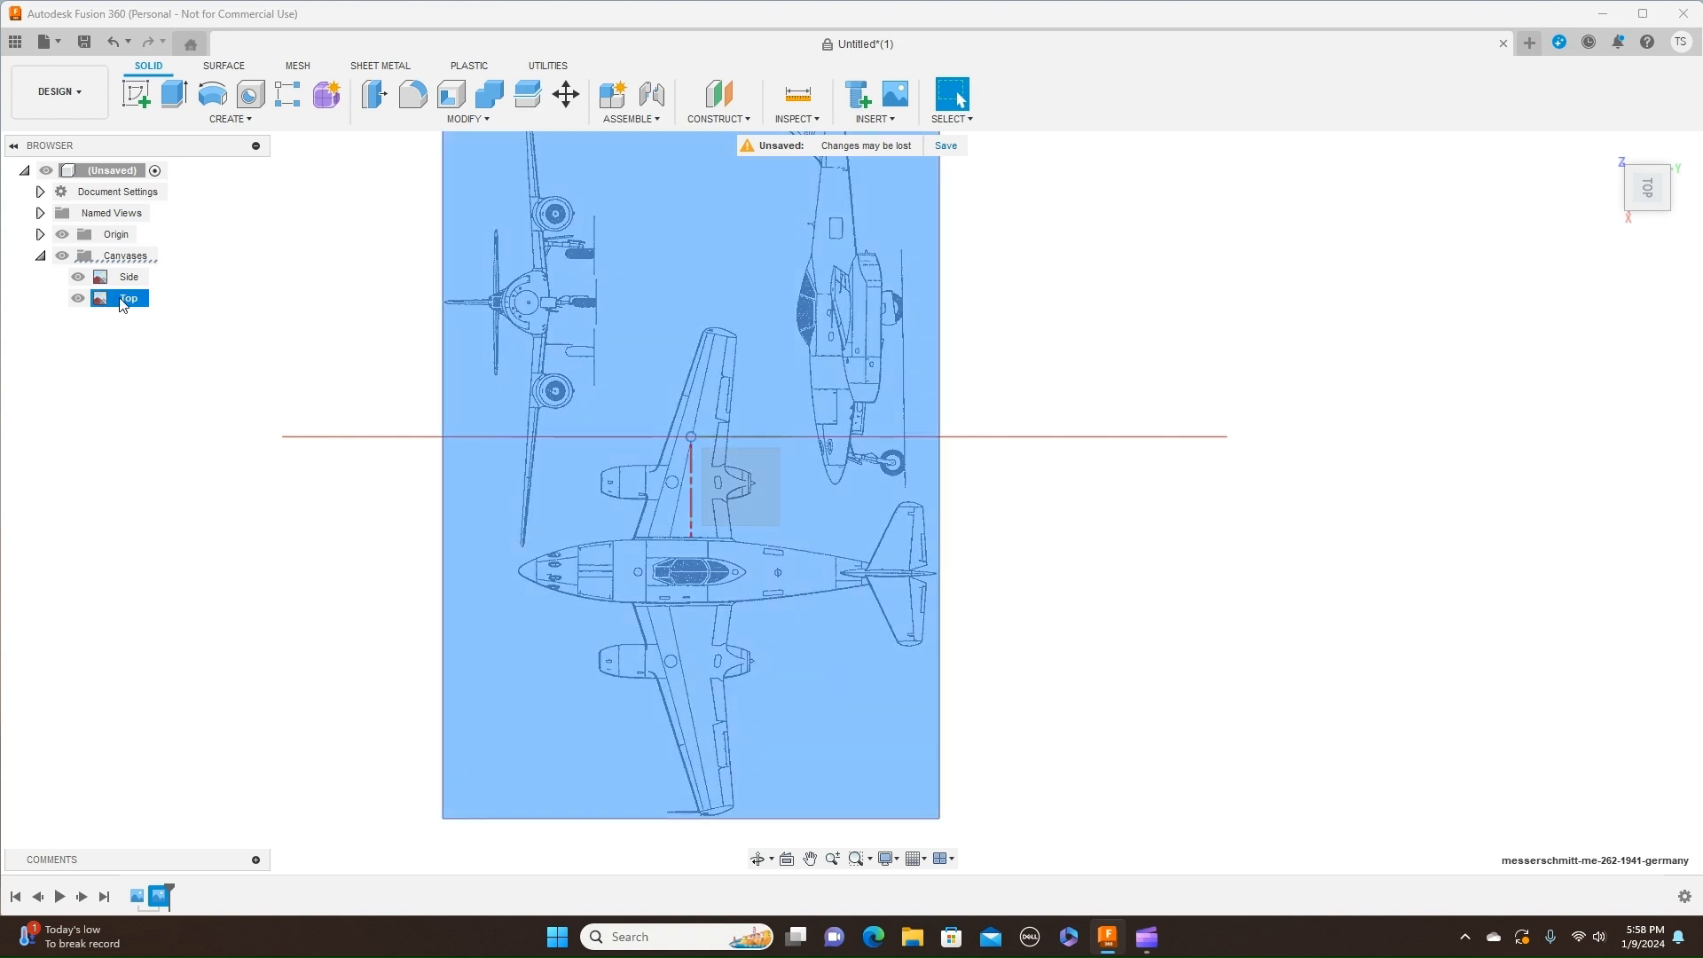
# Step: Calibrate the Top canvas with a new length between the nose tip and the tail's rear end in the aircraft's top view
pyautogui.rightClick(122, 305)
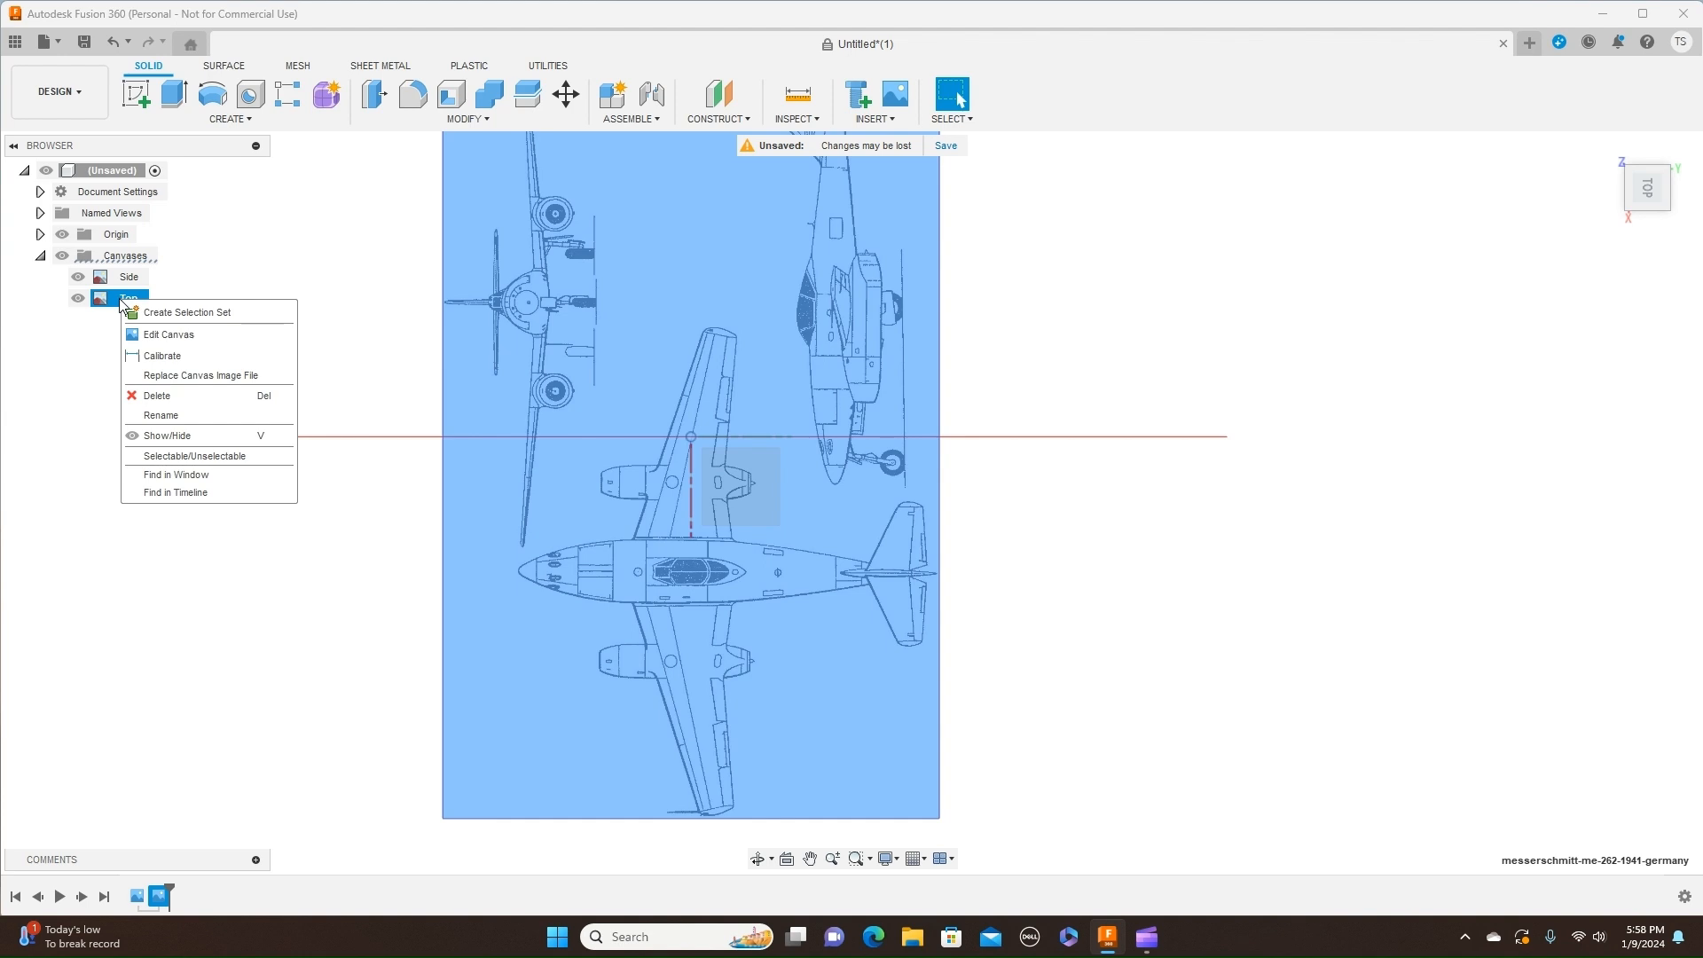
pyautogui.click(162, 364)
pyautogui.scroll(2, 544, 414)
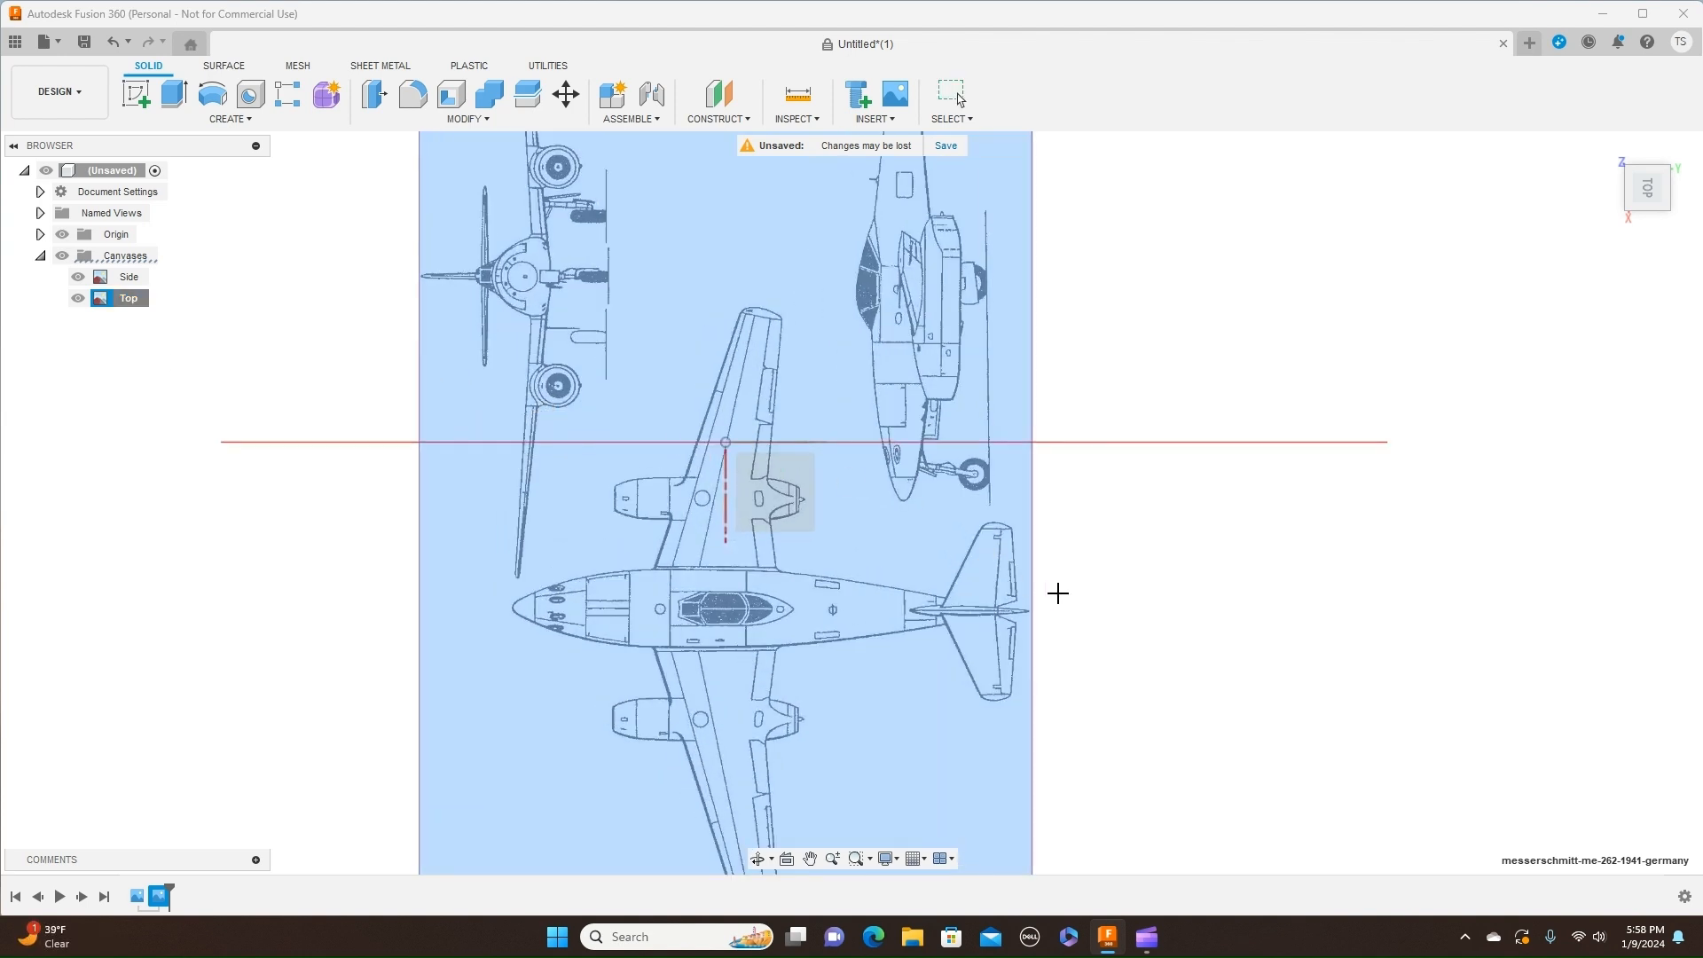
pyautogui.moveTo(1151, 554); pyautogui.dragTo(1209, 430, button='middle')
pyautogui.scroll(3, 1209, 434)
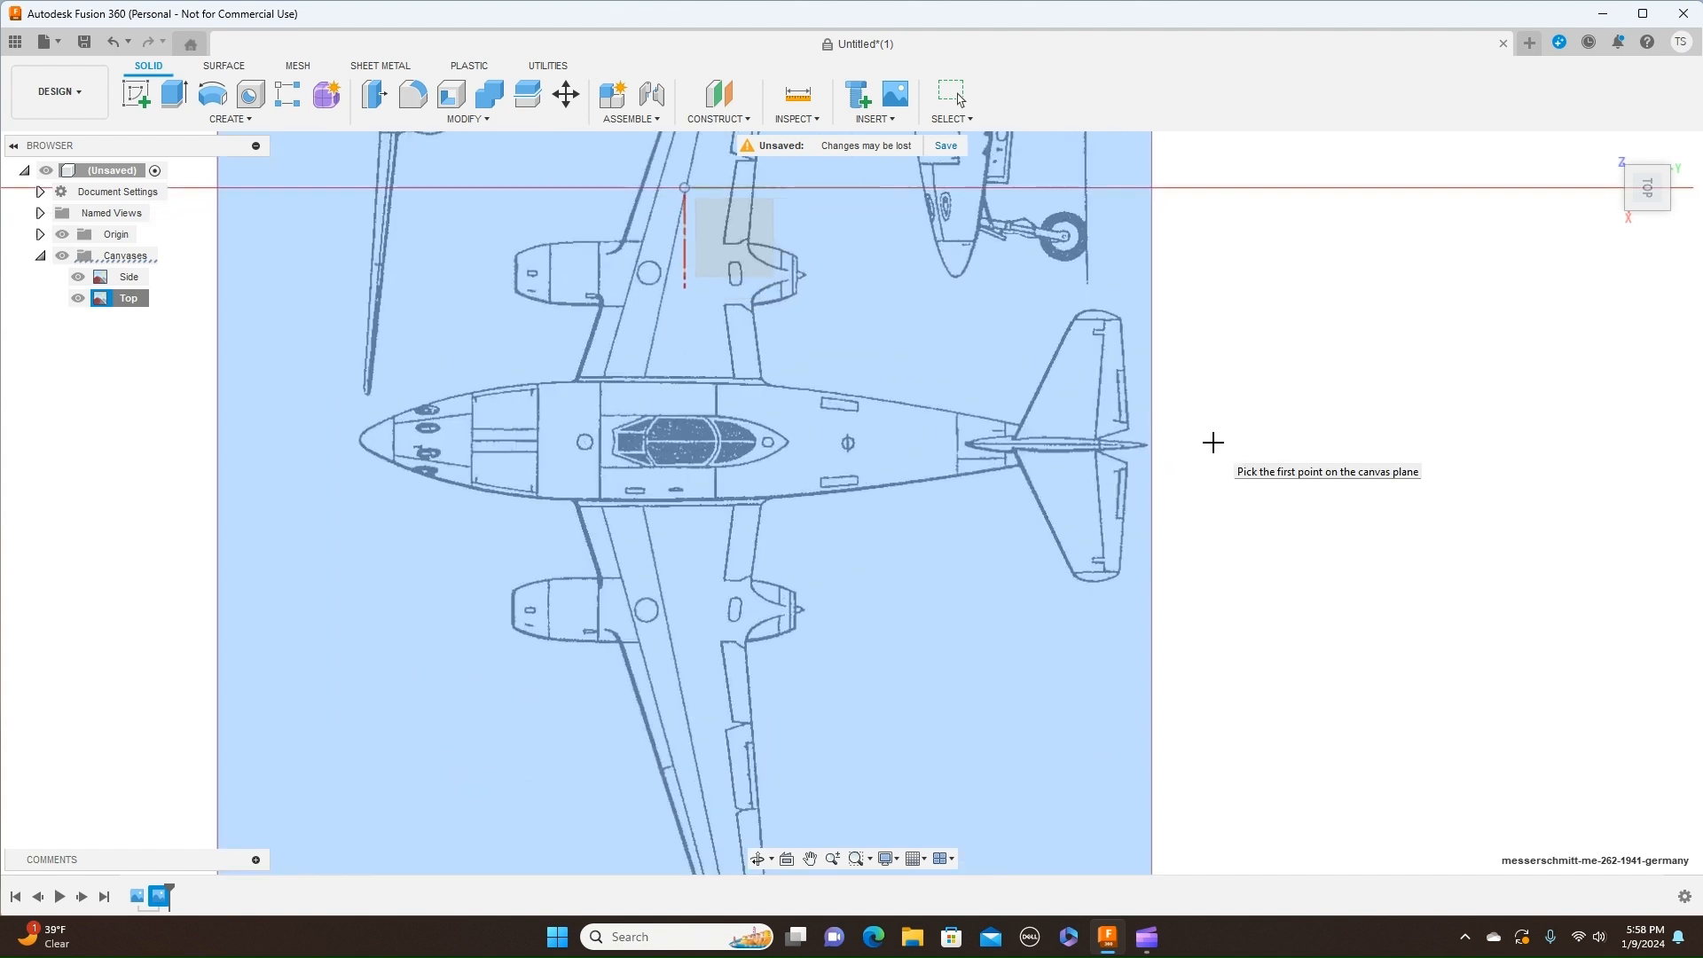
pyautogui.click(359, 439)
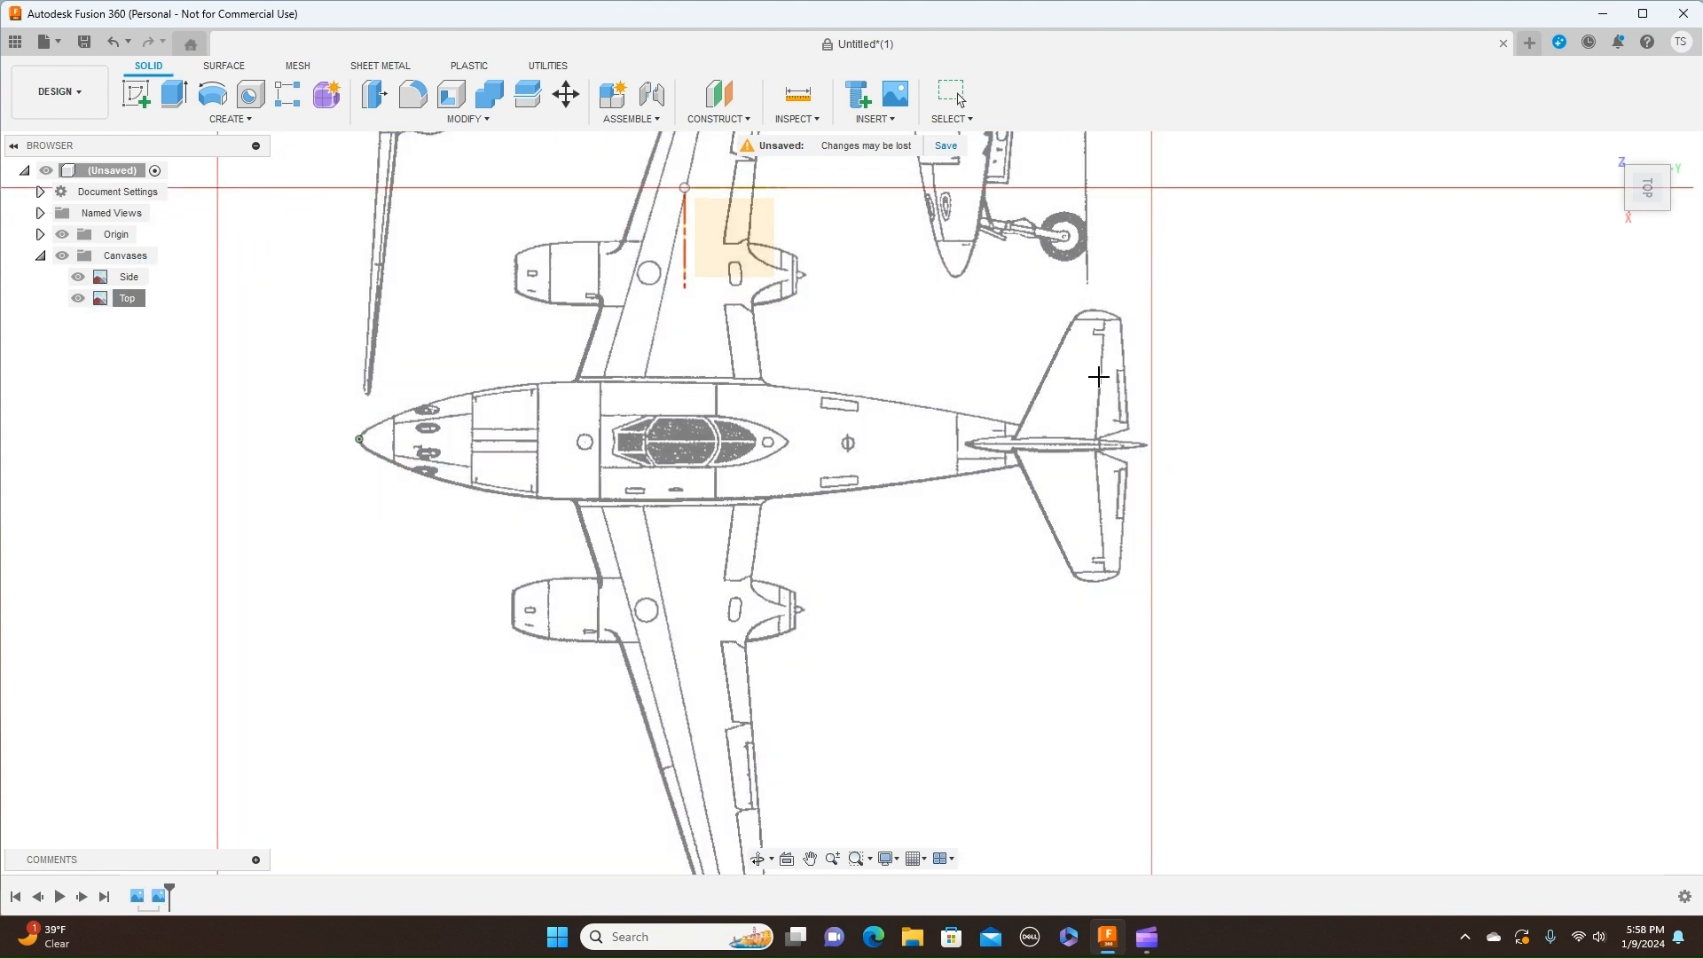
pyautogui.click(1146, 445)
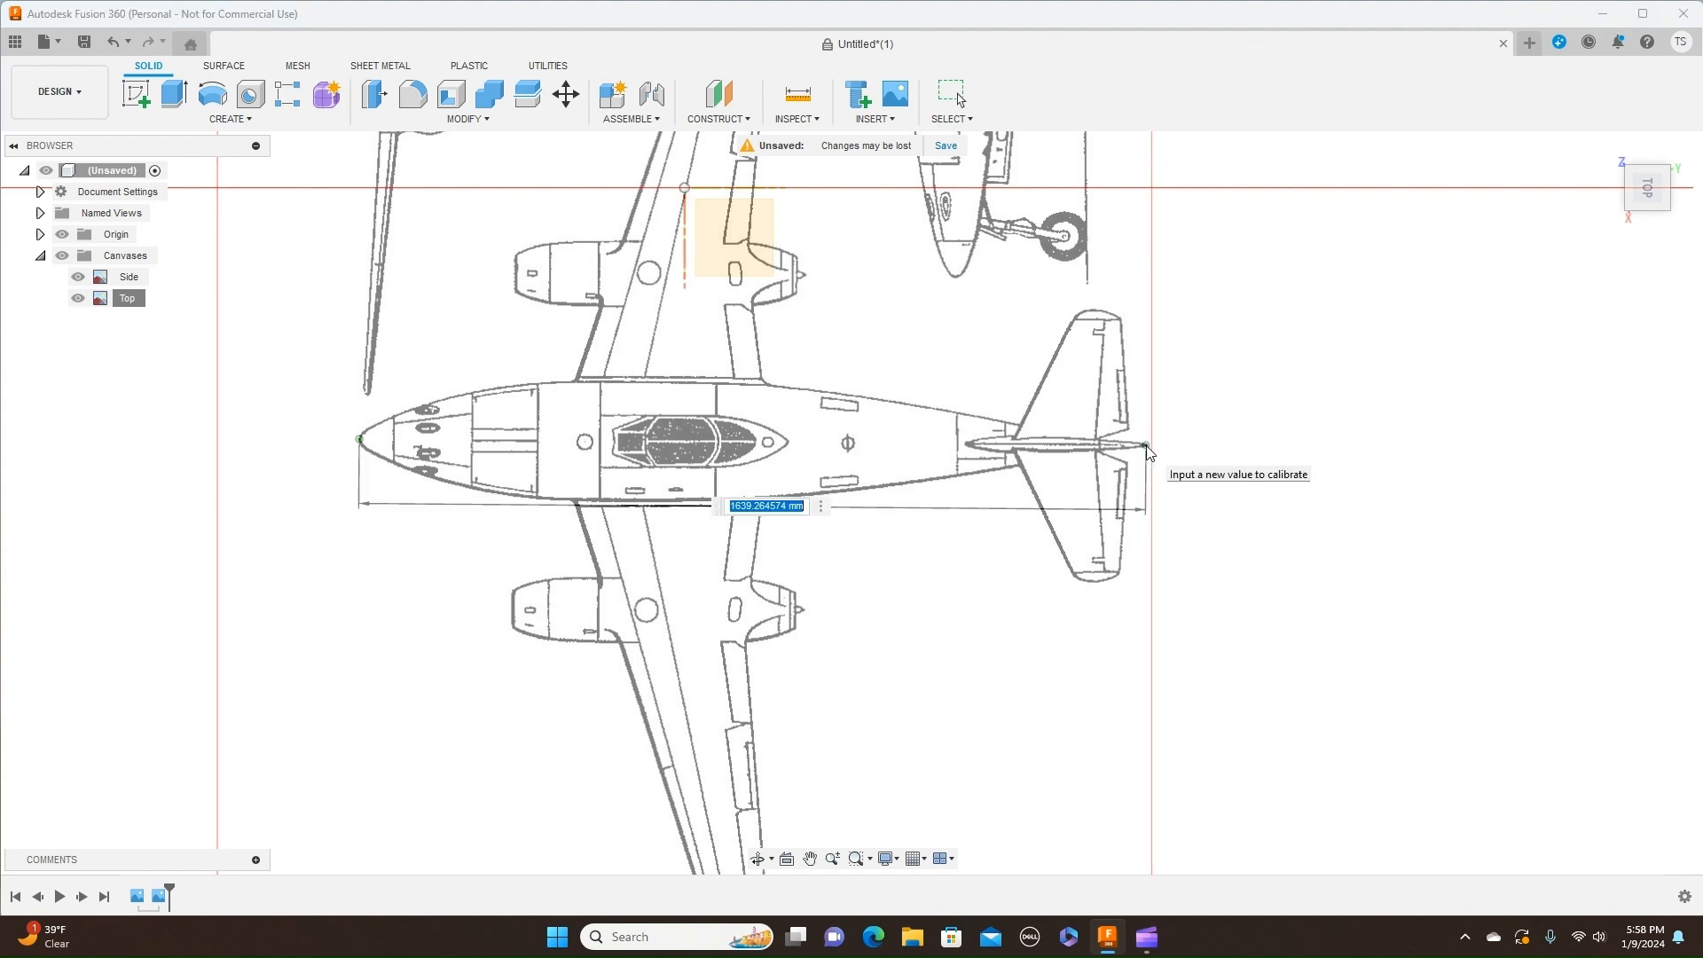
pyautogui.press('BackSpace')
pyautogui.press('Return')
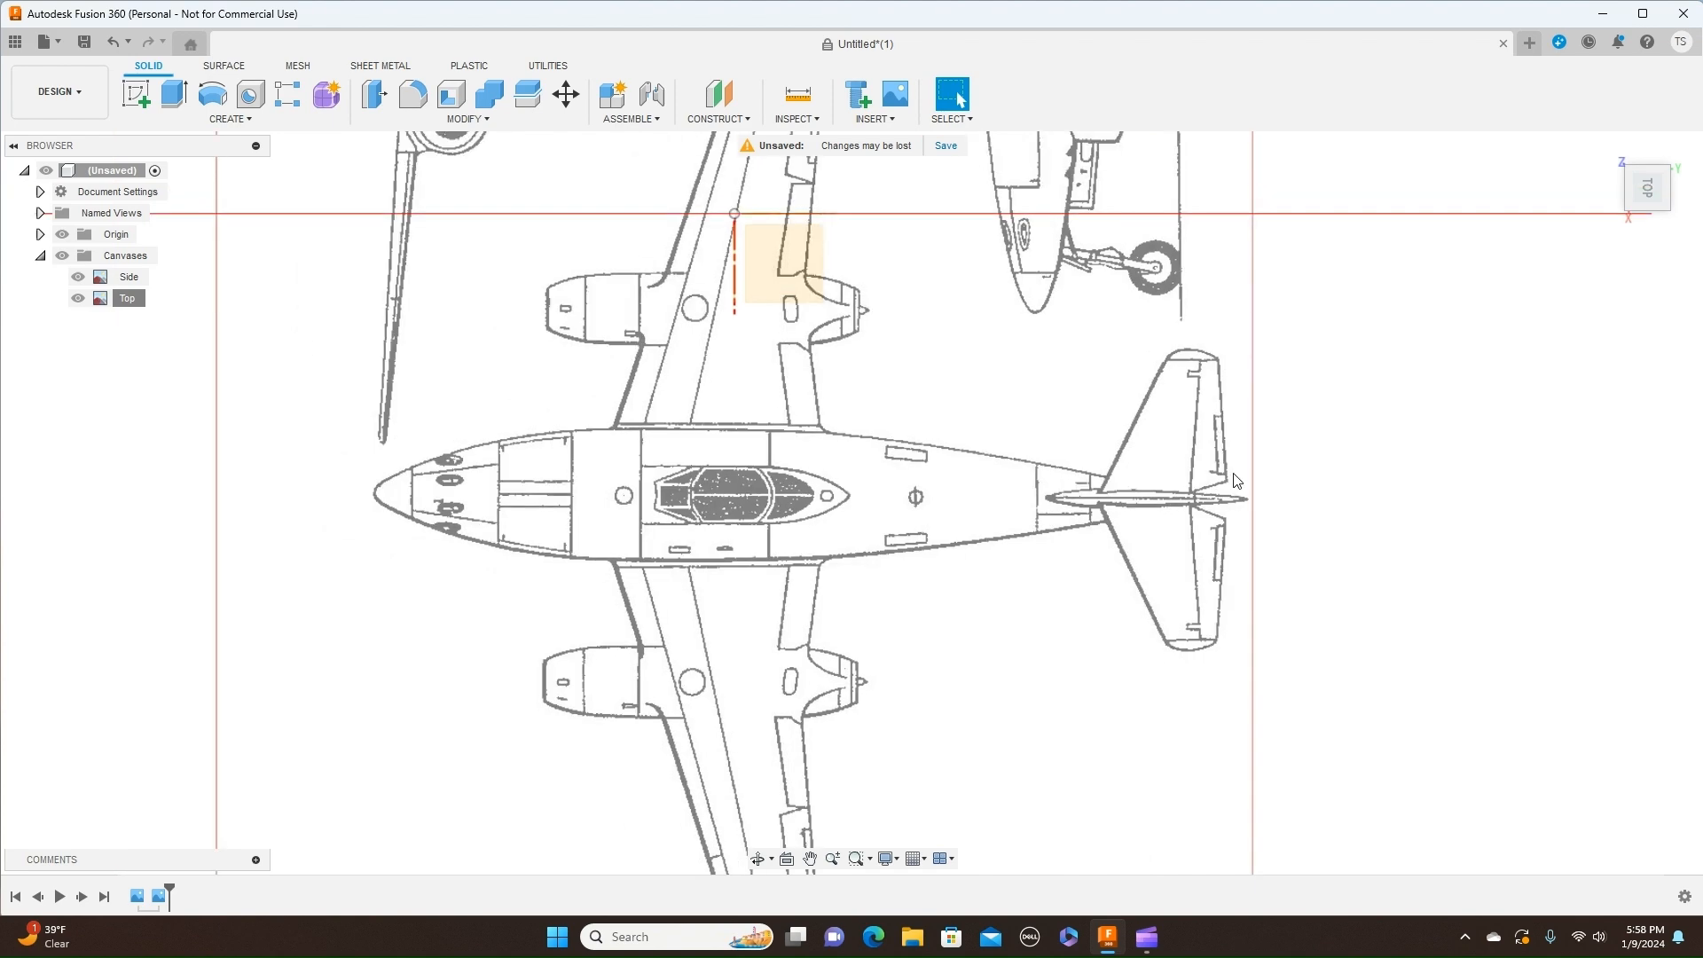
# Step: Move the Top canvas to X -642.343 mm and Y 842.707 mm so the top view's nose tip sits on the origin
pyautogui.scroll(-1, 1238, 480)
pyautogui.scroll(-1, 1237, 480)
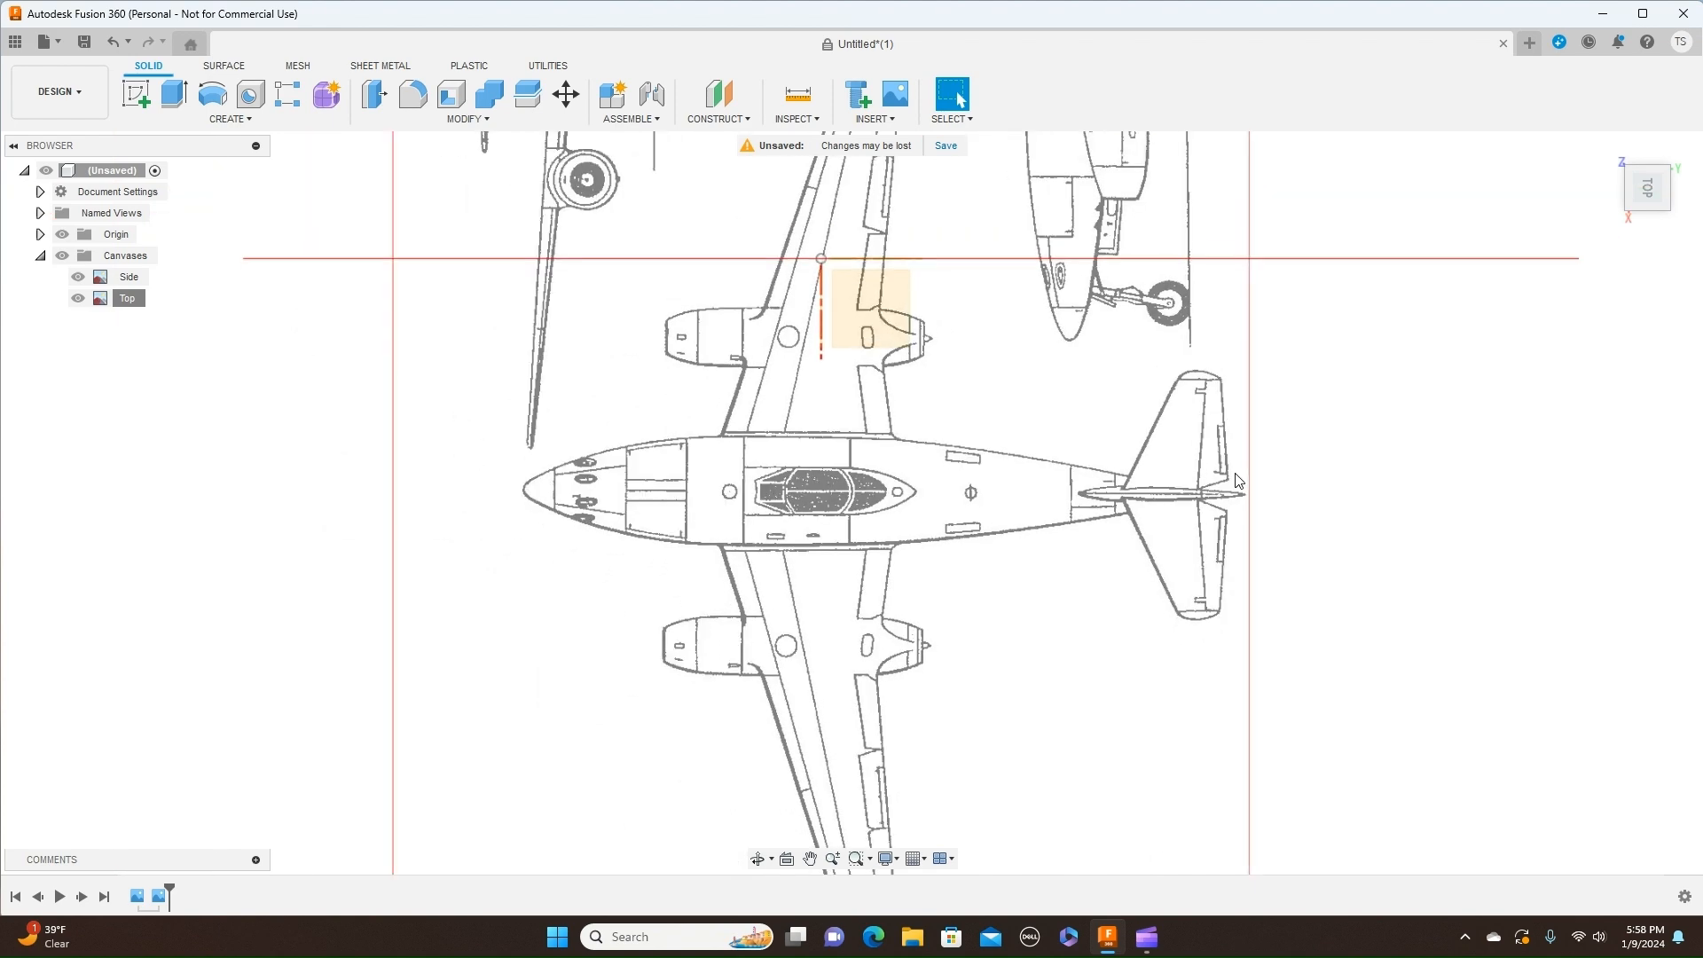
pyautogui.scroll(-3, 1250, 461)
pyautogui.moveTo(1288, 373); pyautogui.dragTo(1213, 459, button='middle')
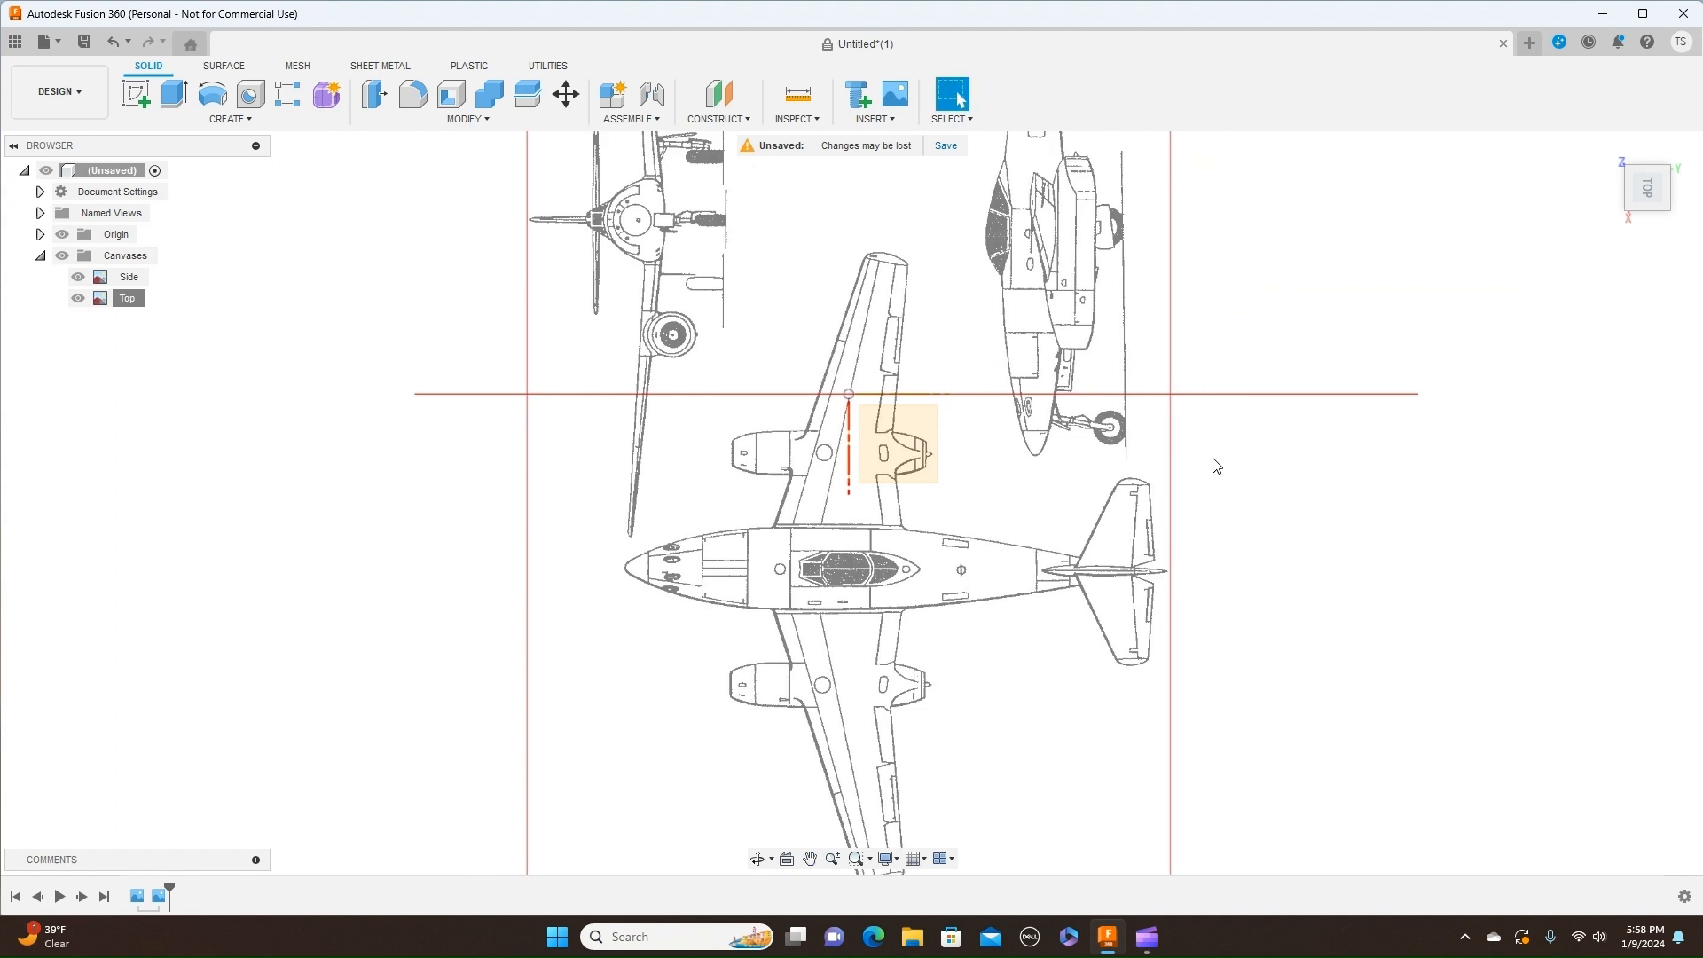
pyautogui.scroll(1, 1244, 464)
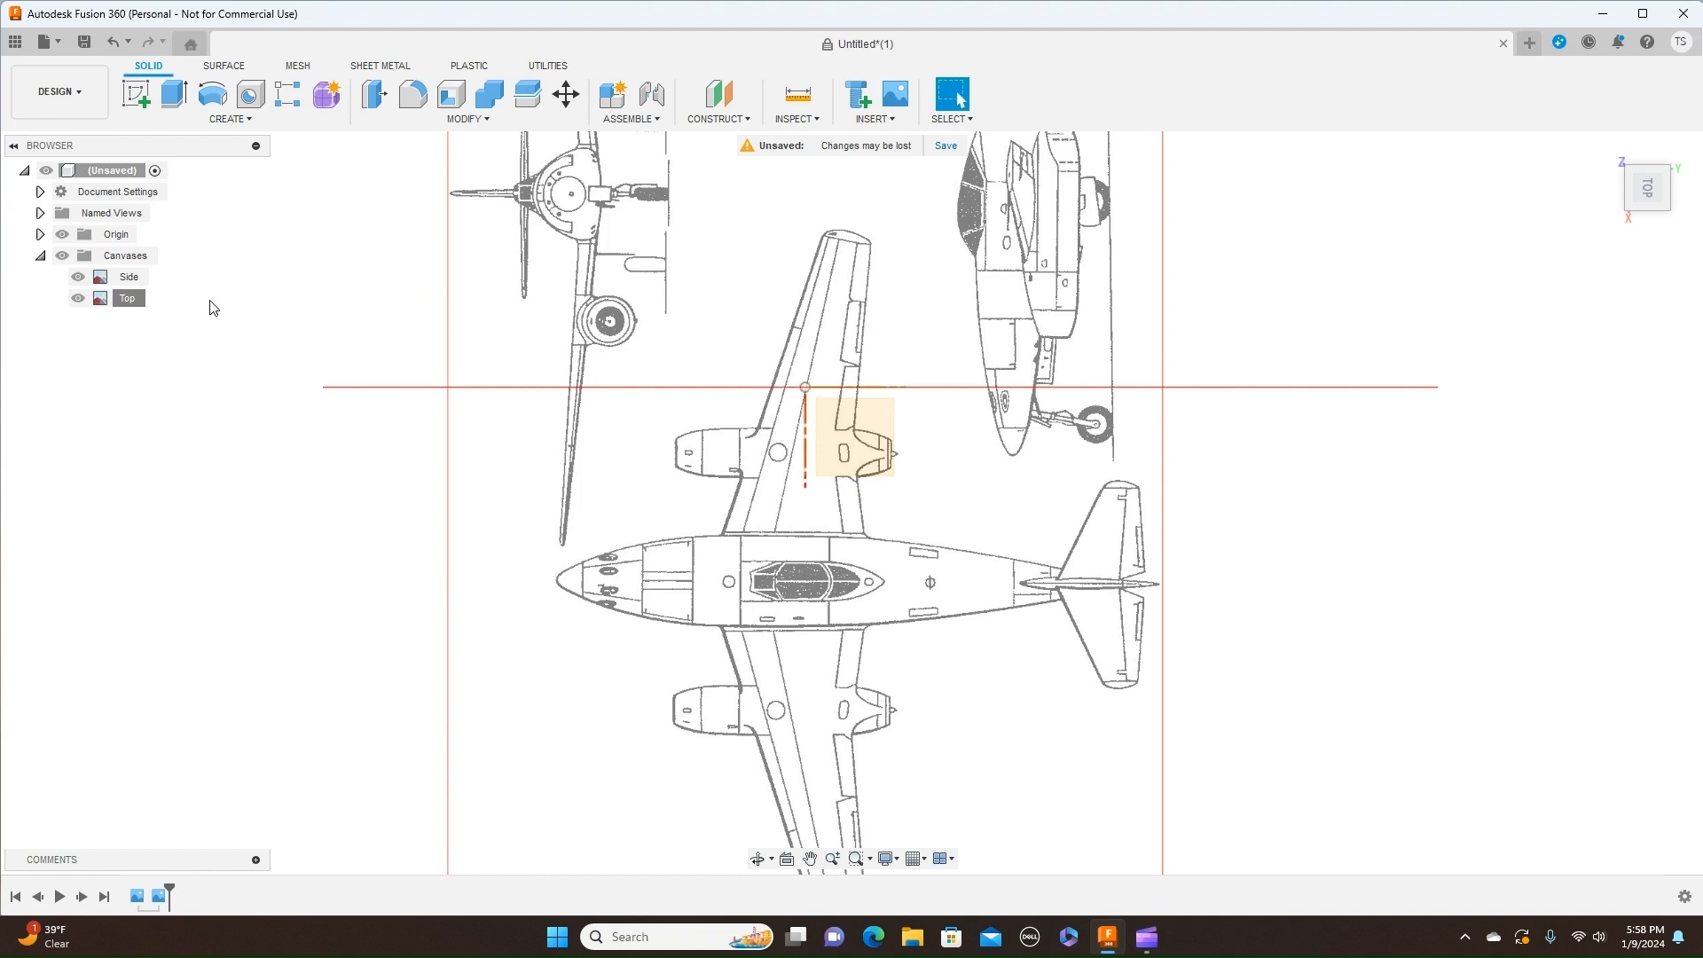
pyautogui.click(124, 302)
pyautogui.rightClick(122, 306)
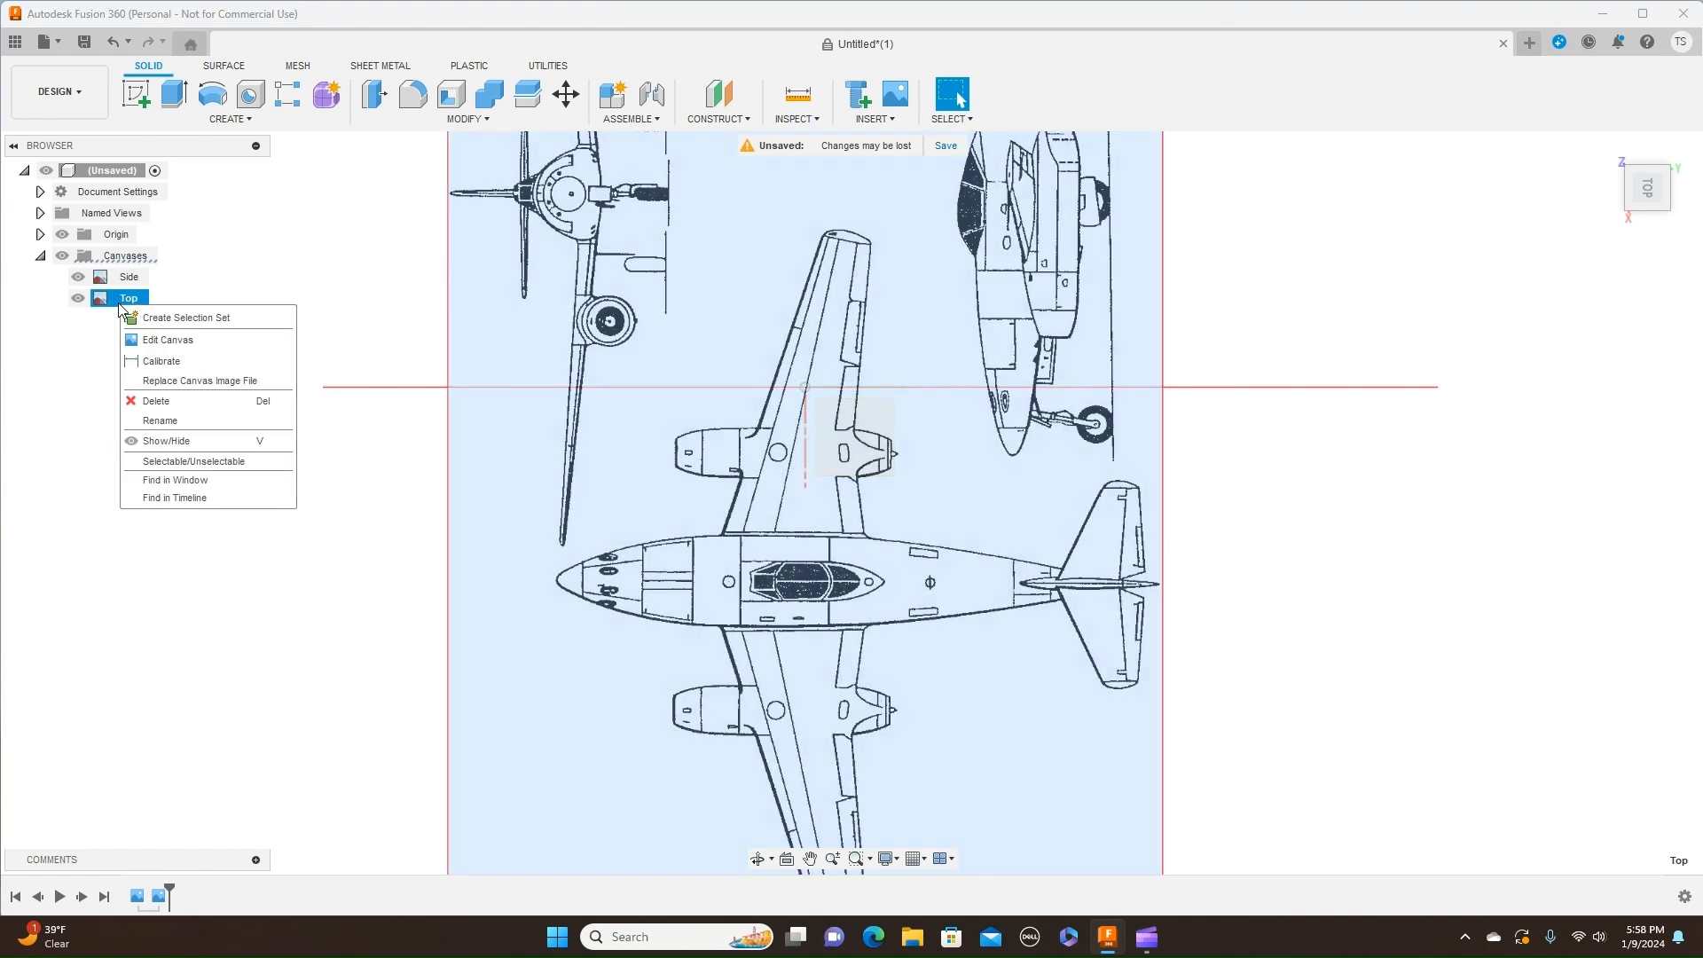
pyautogui.click(172, 346)
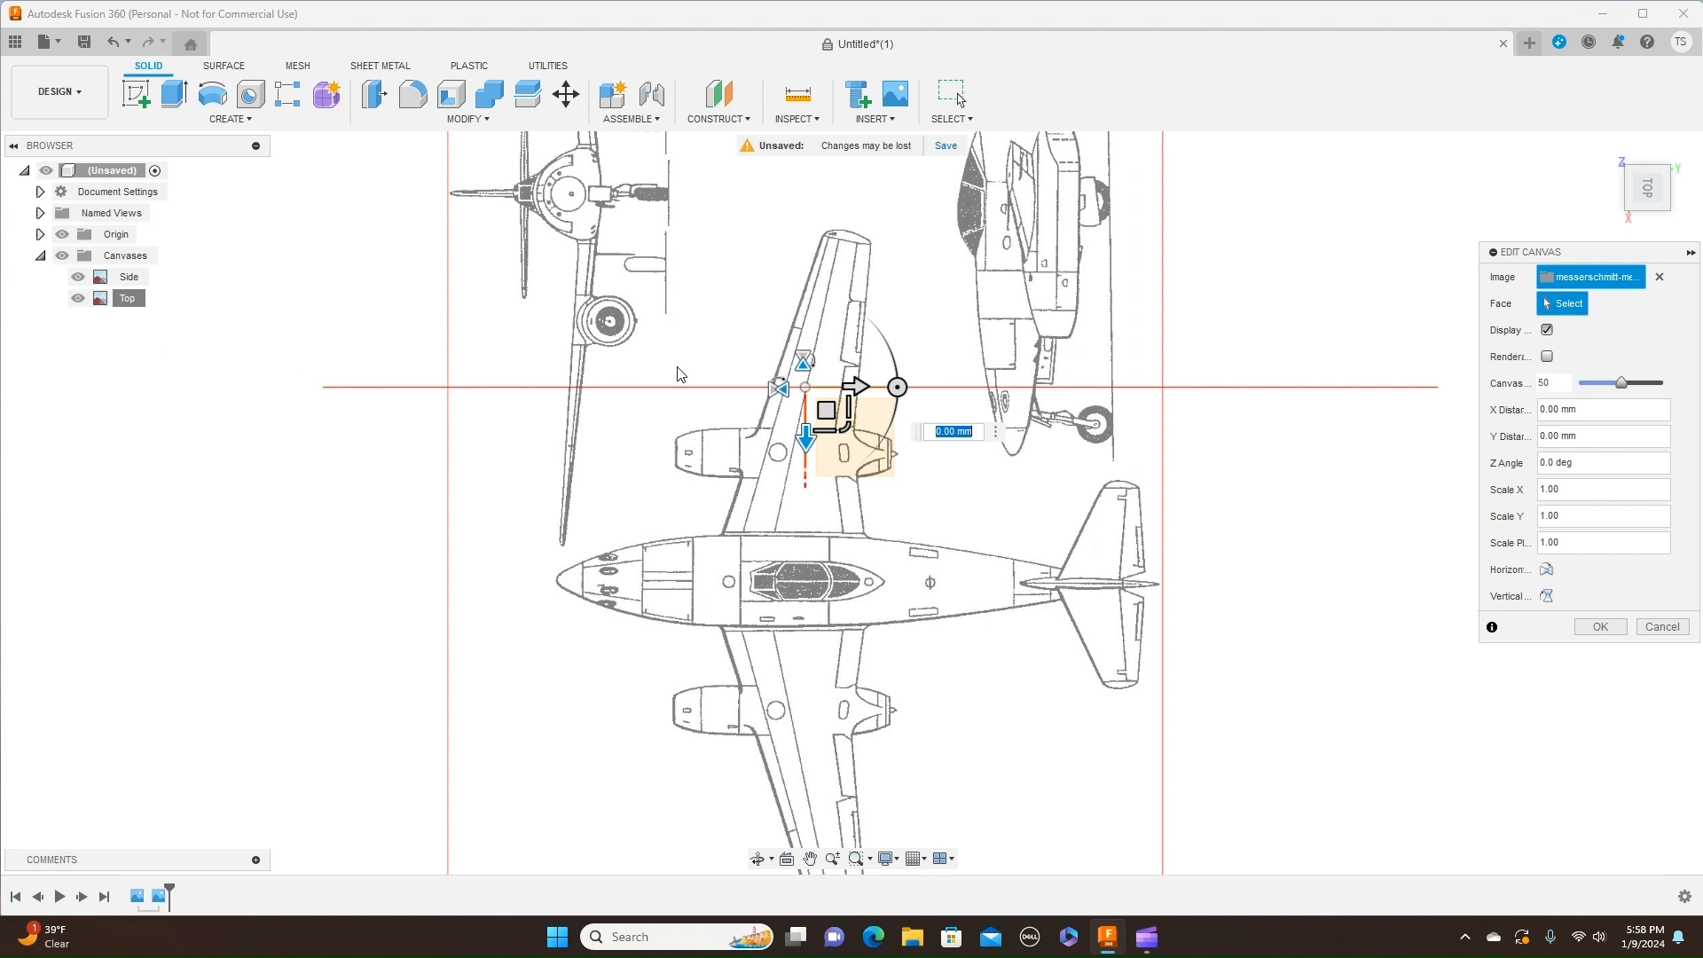
pyautogui.moveTo(1156, 516); pyautogui.dragTo(983, 516, button='middle')
pyautogui.moveTo(654, 409); pyautogui.dragTo(905, 219)
pyautogui.moveTo(1311, 357); pyautogui.dragTo(1306, 414, button='middle')
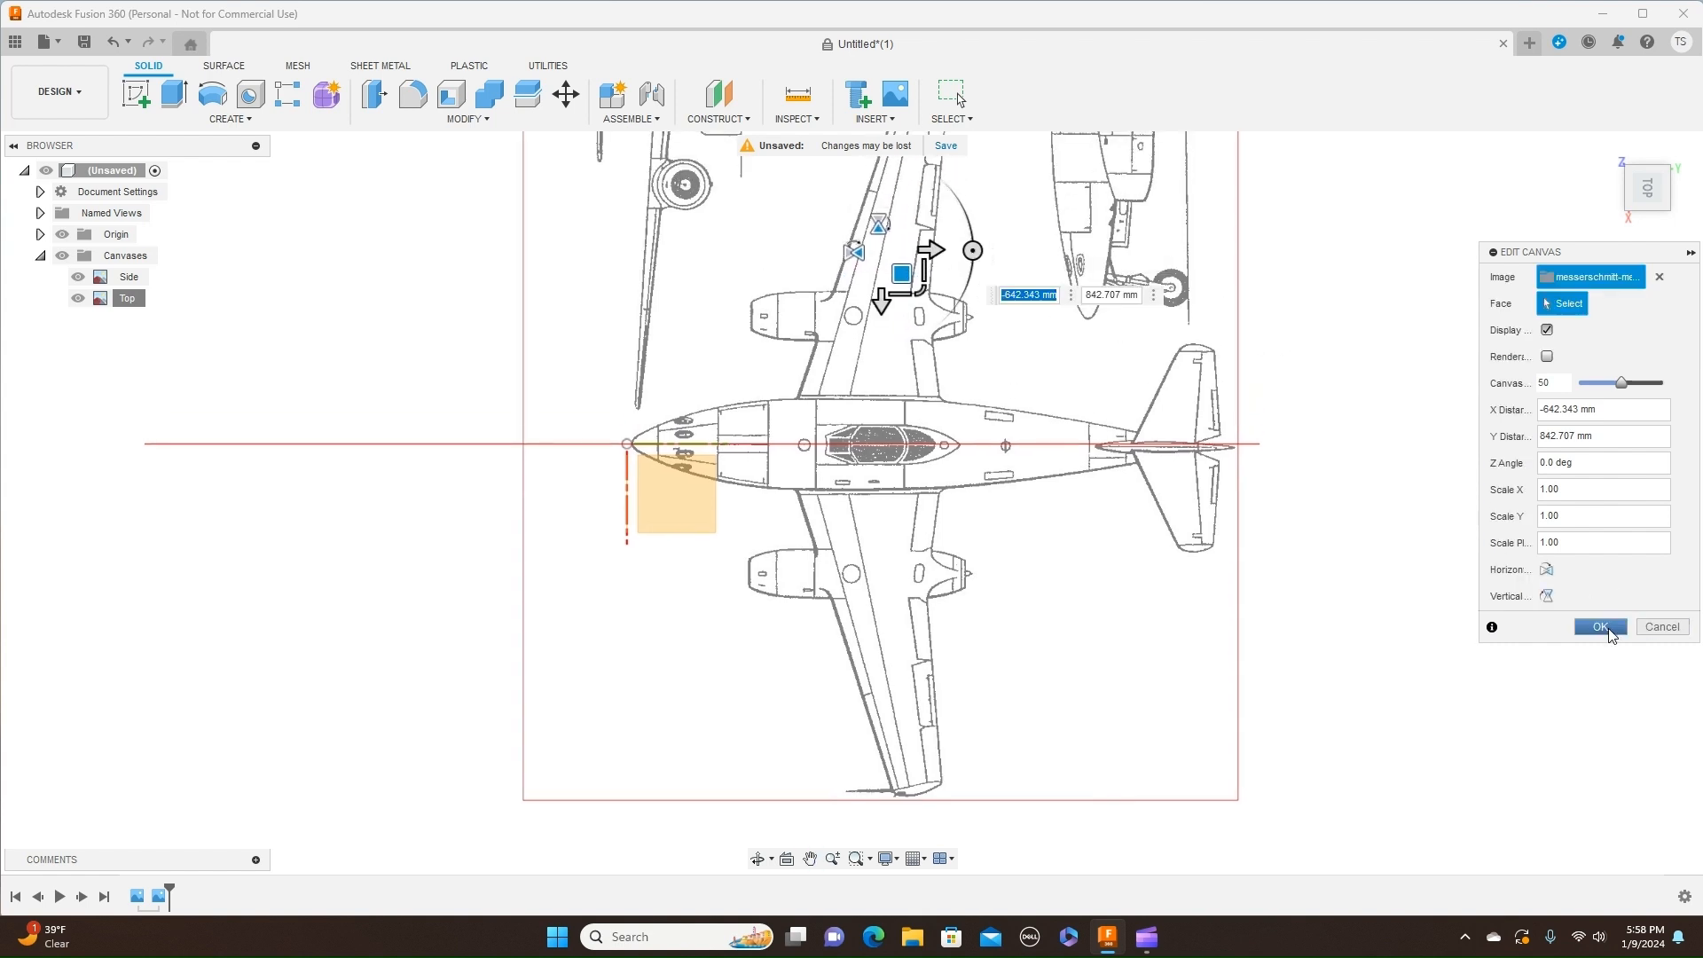
pyautogui.click(1610, 633)
# Step: Check the Top canvas's alignment against the Side canvas, and insert the messerschmitt-me-262-1941-germany image as a new canvas on the XZ plane
pyautogui.scroll(-1, 1502, 608)
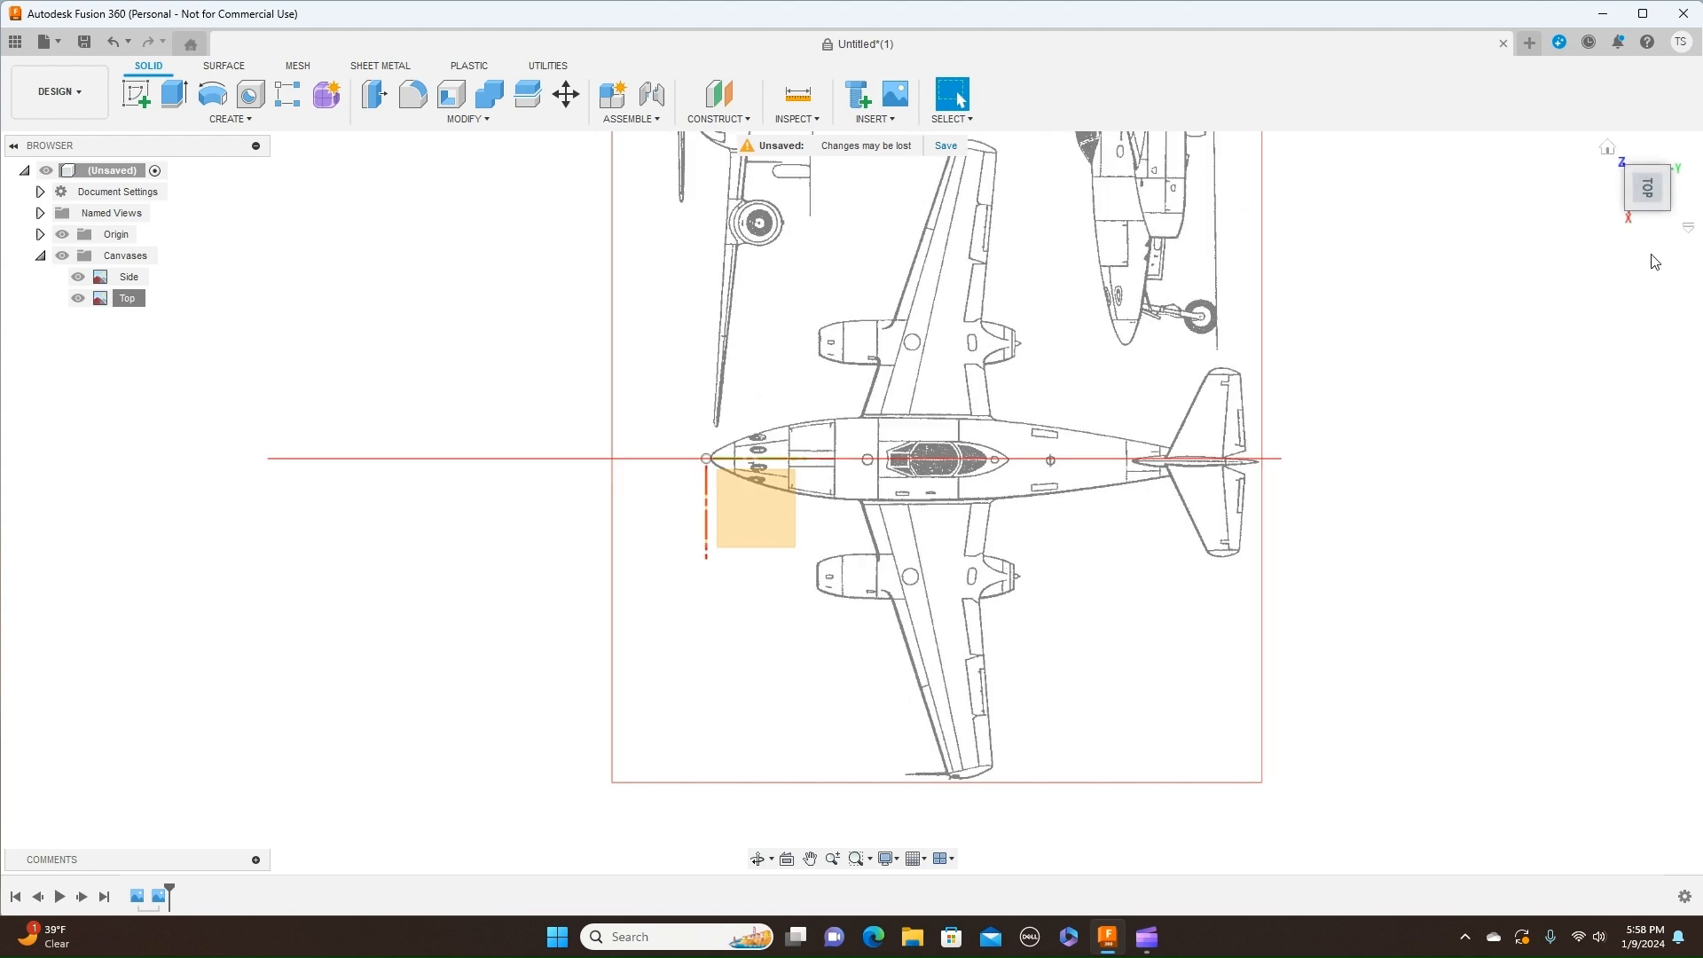
pyautogui.click(1650, 222)
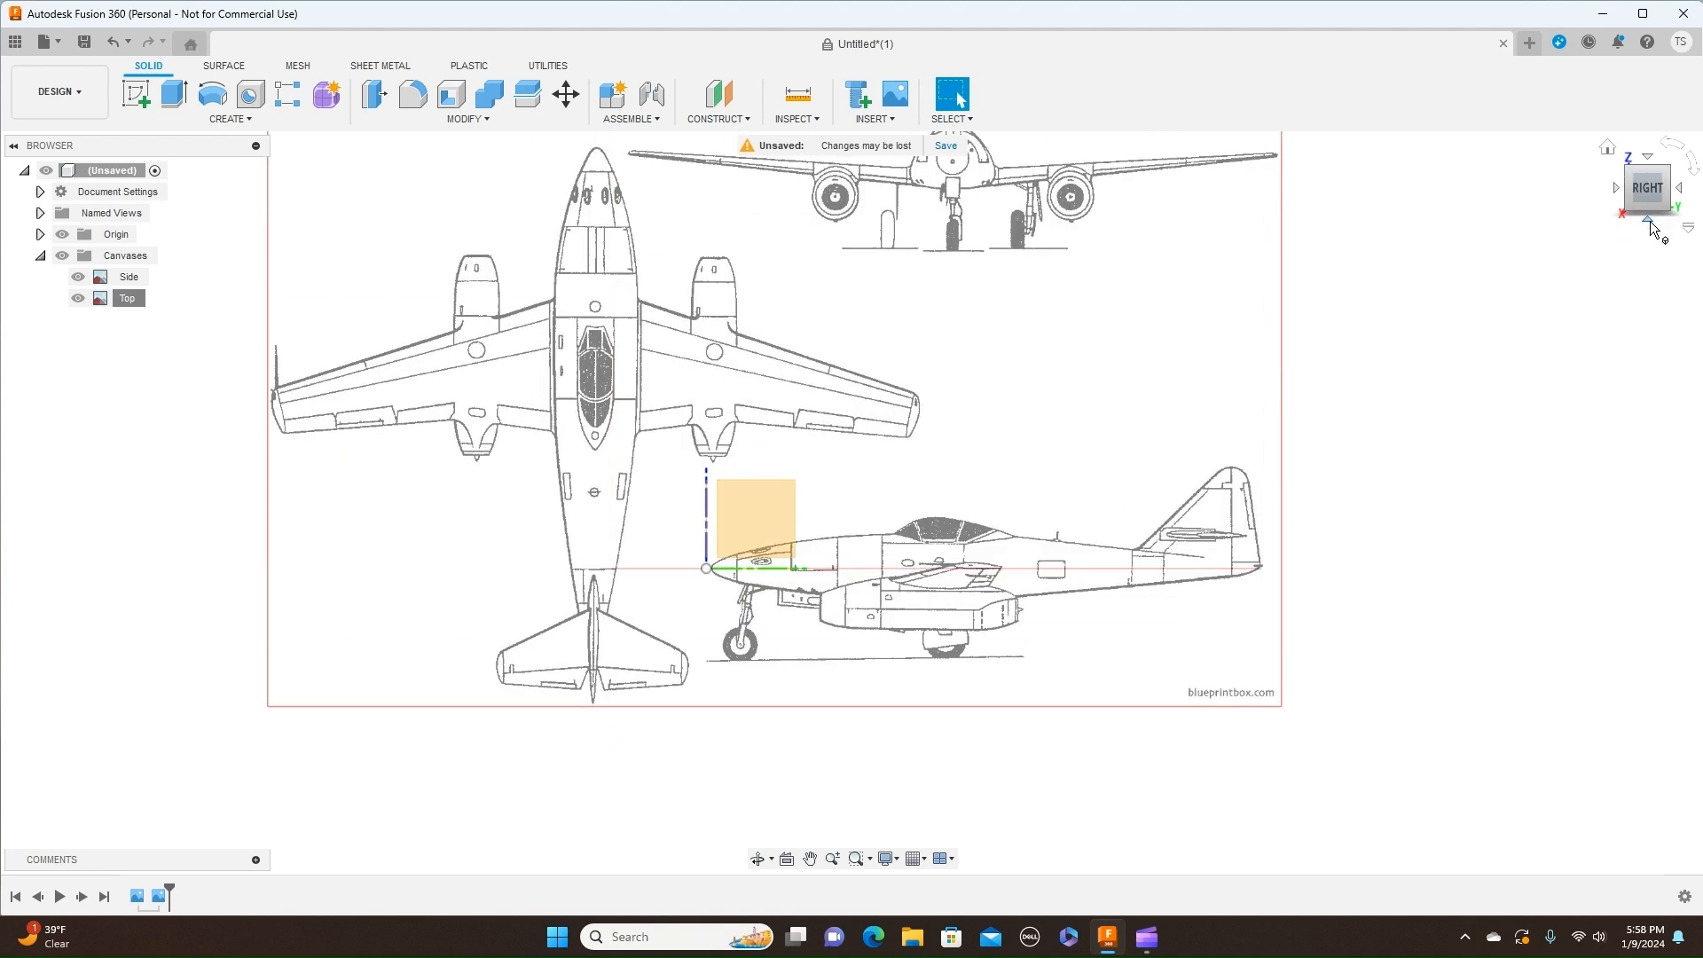
pyautogui.click(1649, 160)
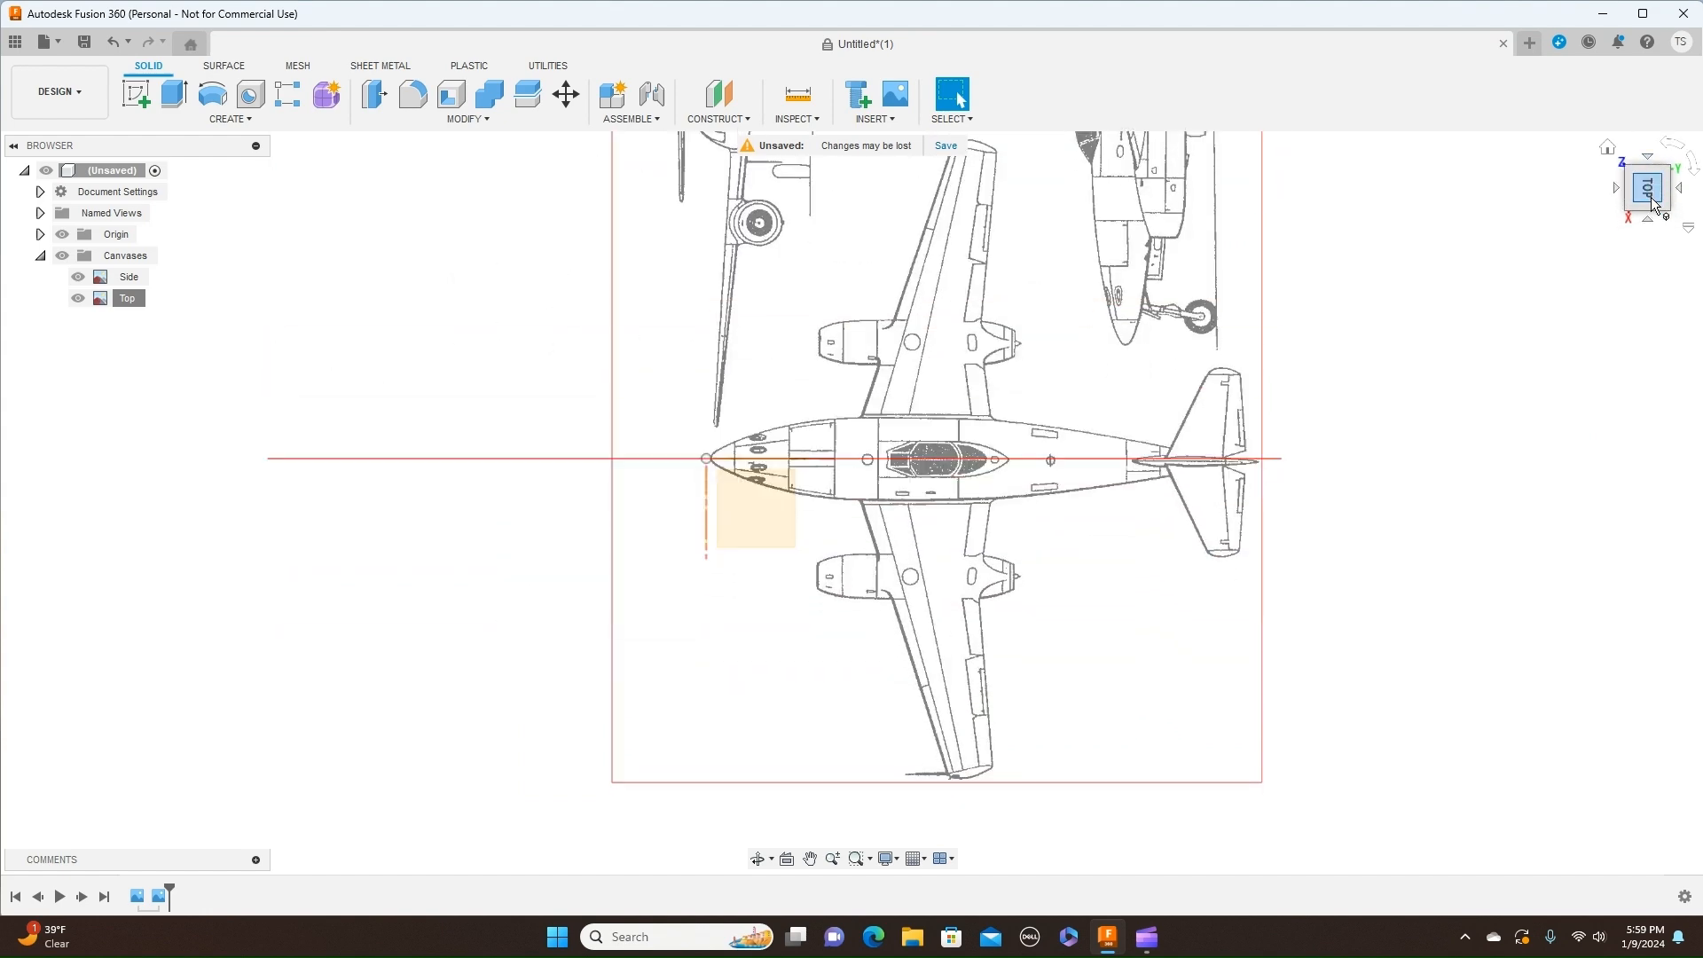
pyautogui.click(1648, 220)
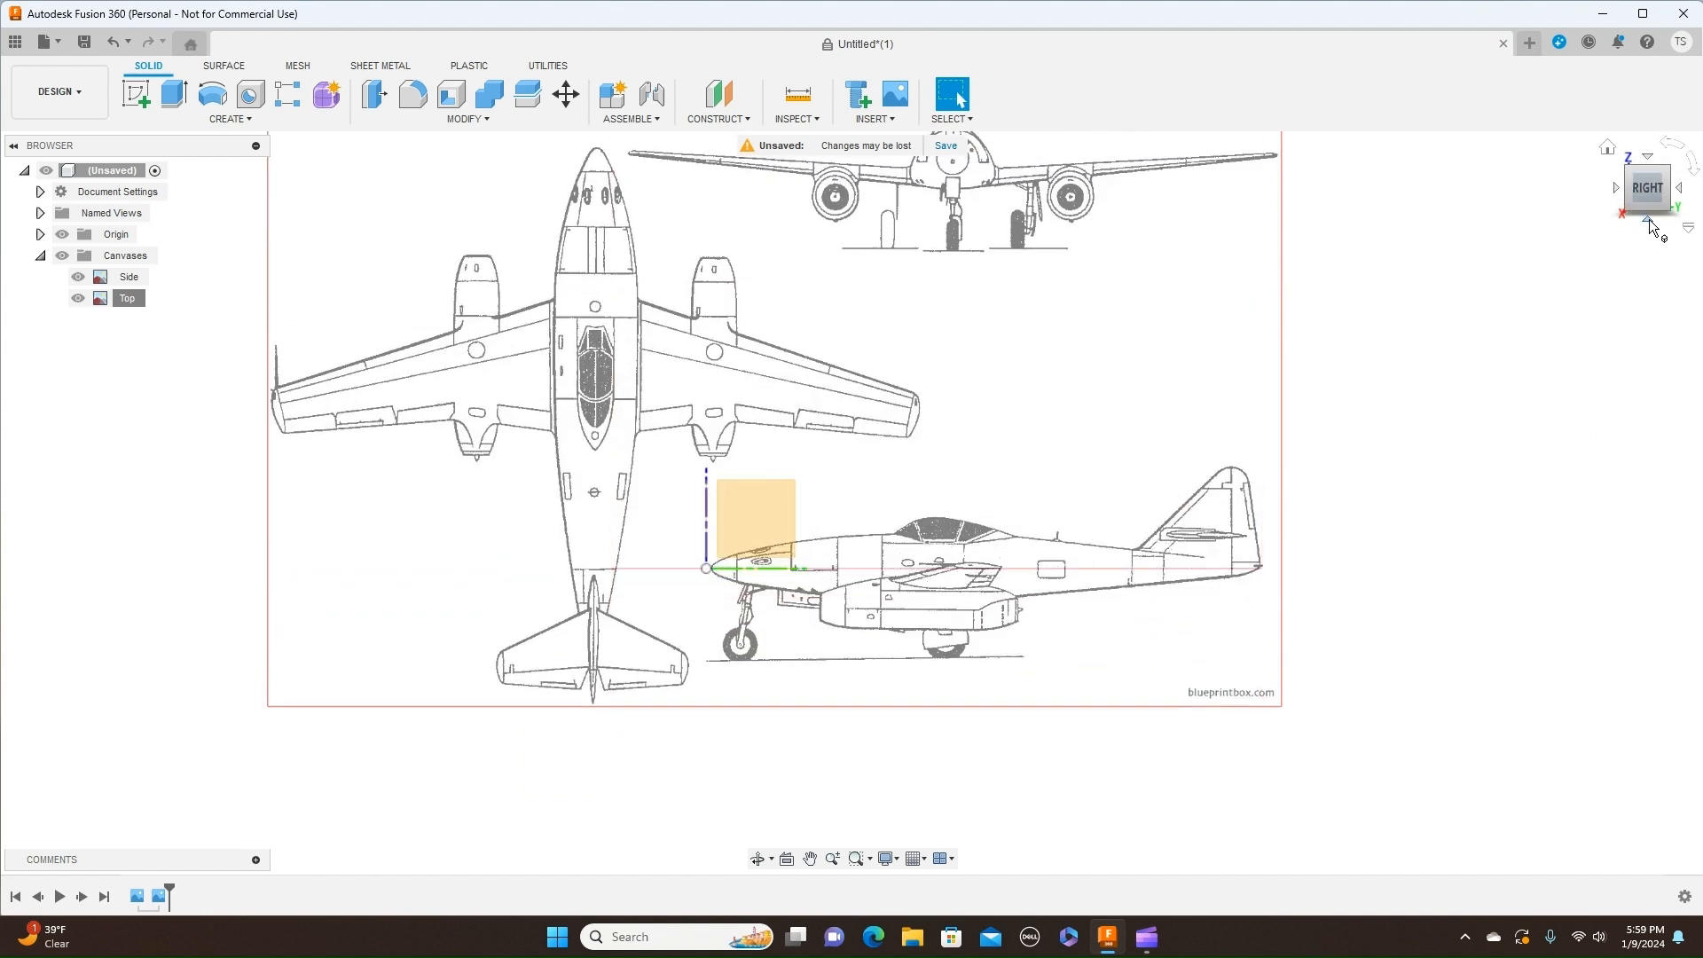
pyautogui.scroll(-1, 1395, 352)
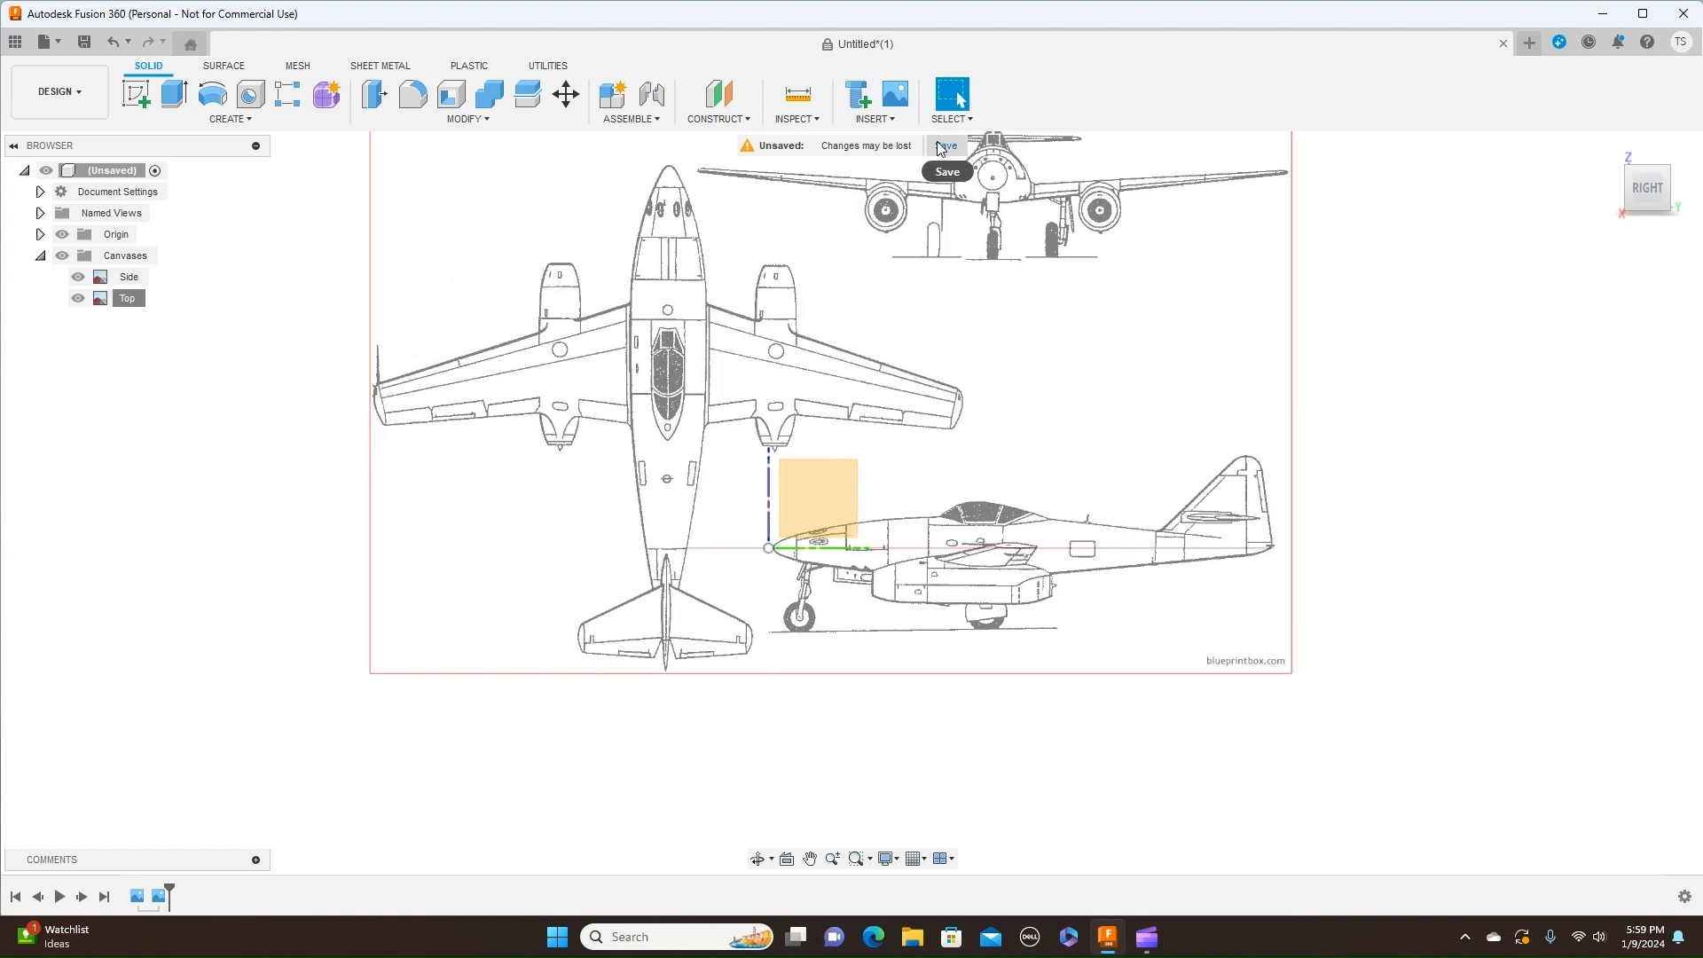
pyautogui.click(893, 121)
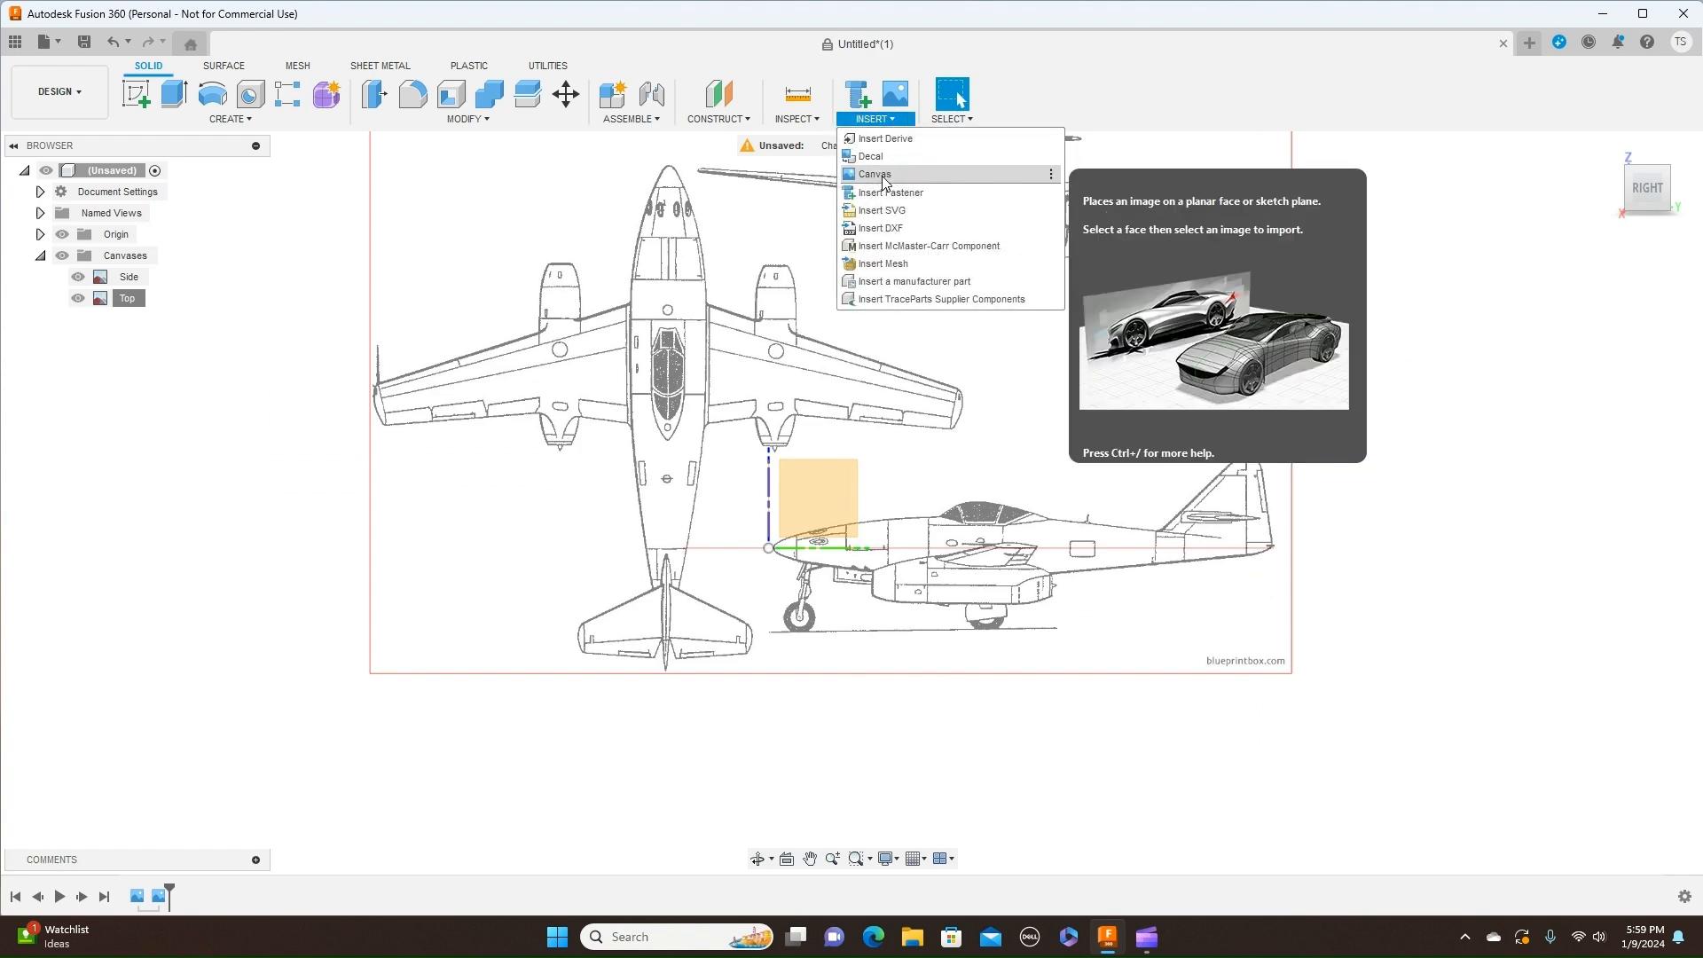
pyautogui.click(882, 174)
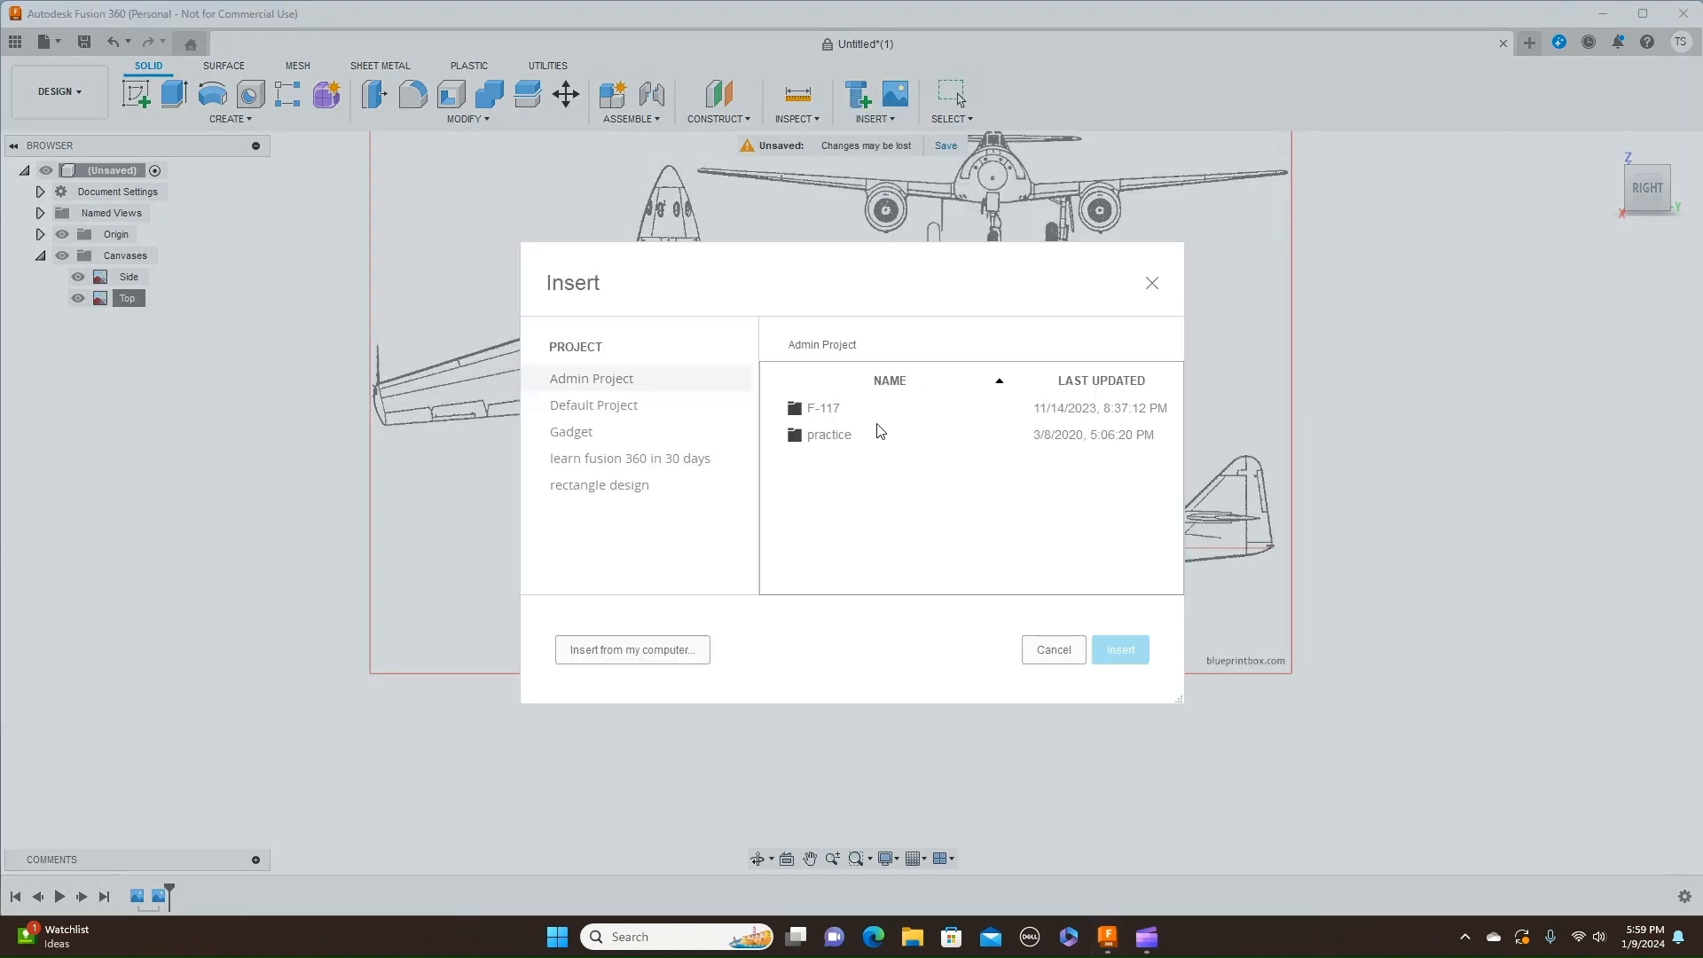
pyautogui.click(666, 650)
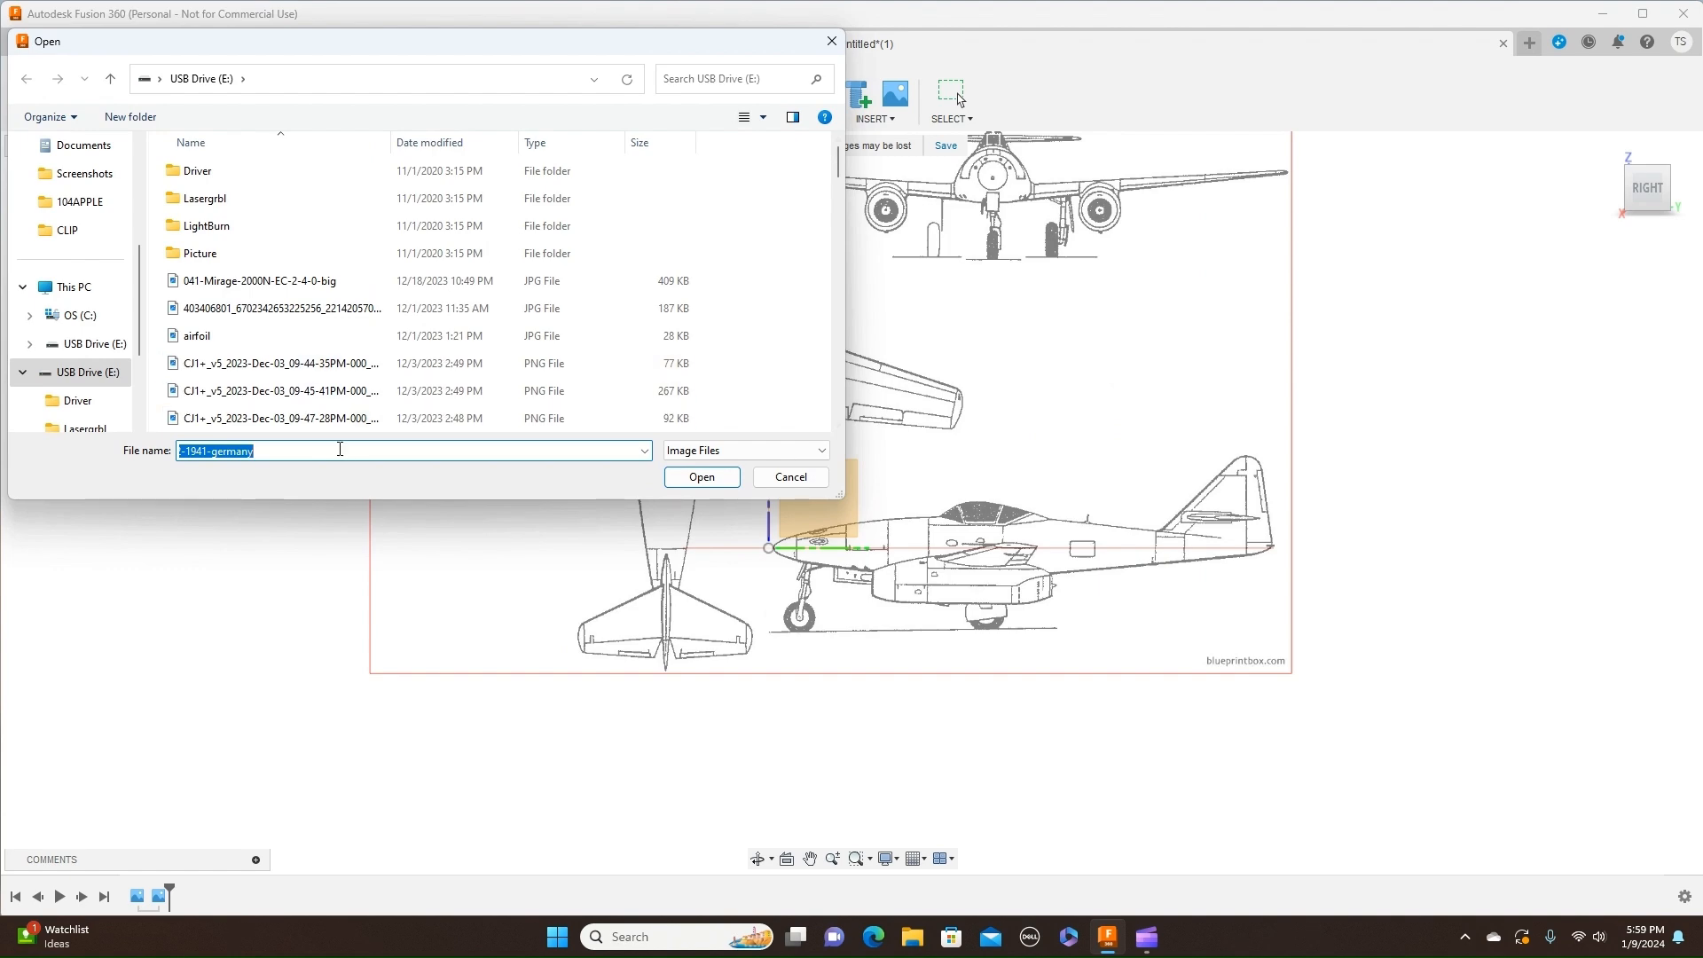
pyautogui.click(685, 477)
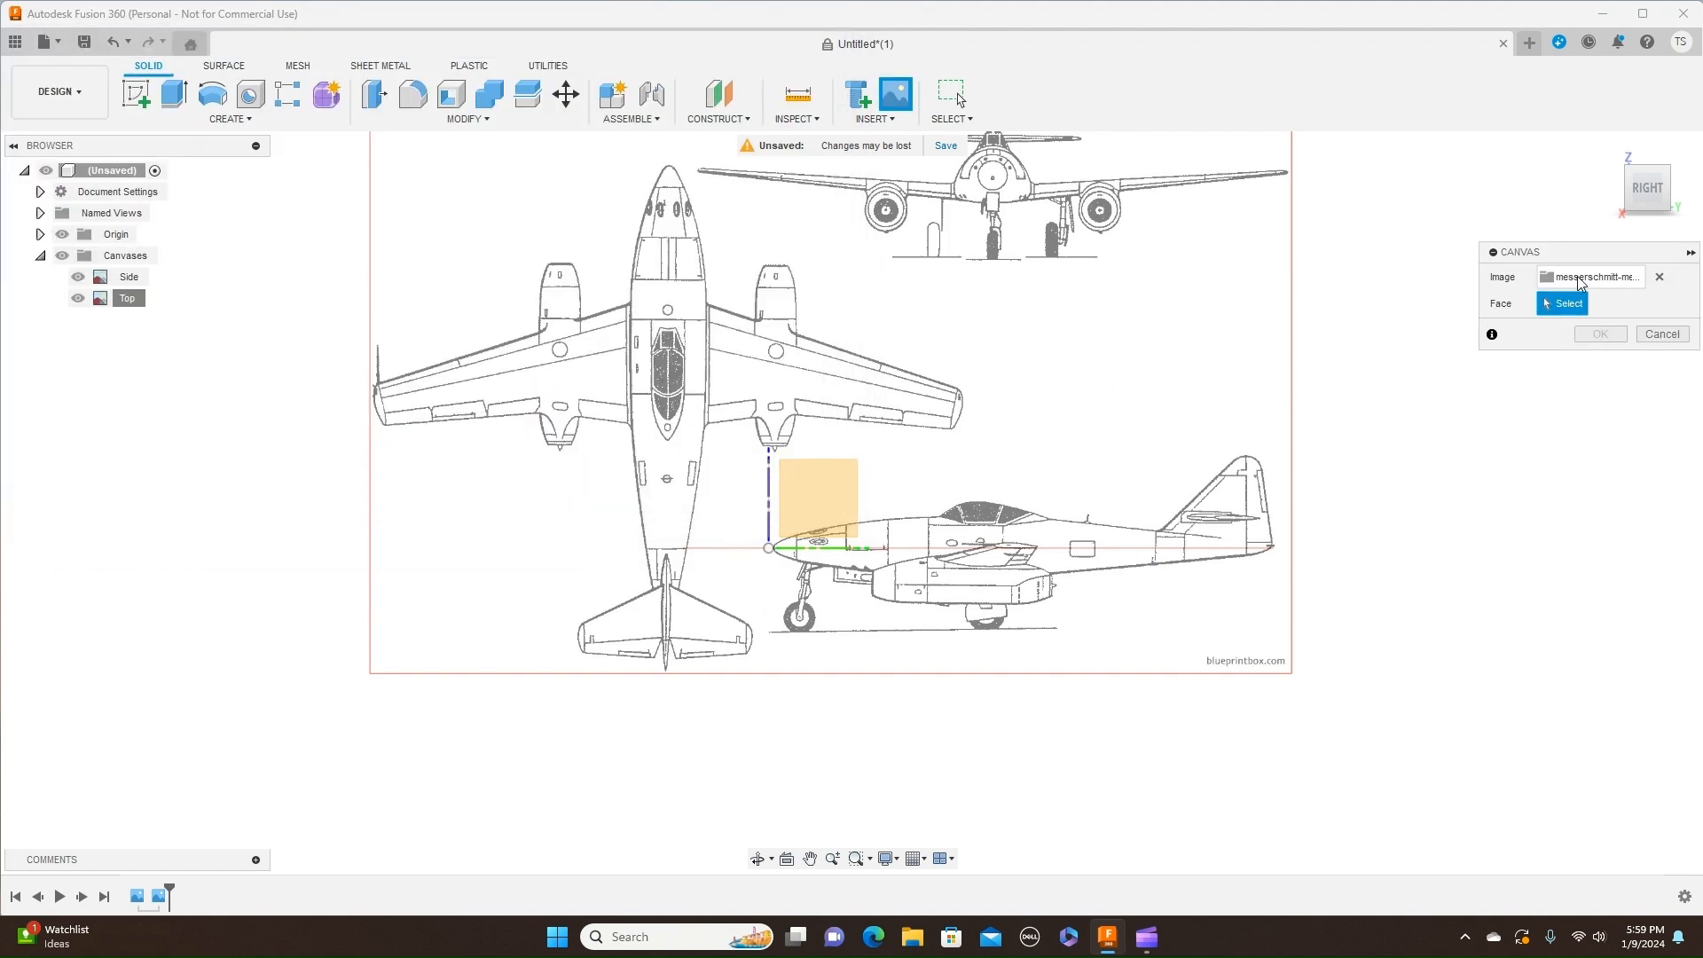
pyautogui.click(1632, 202)
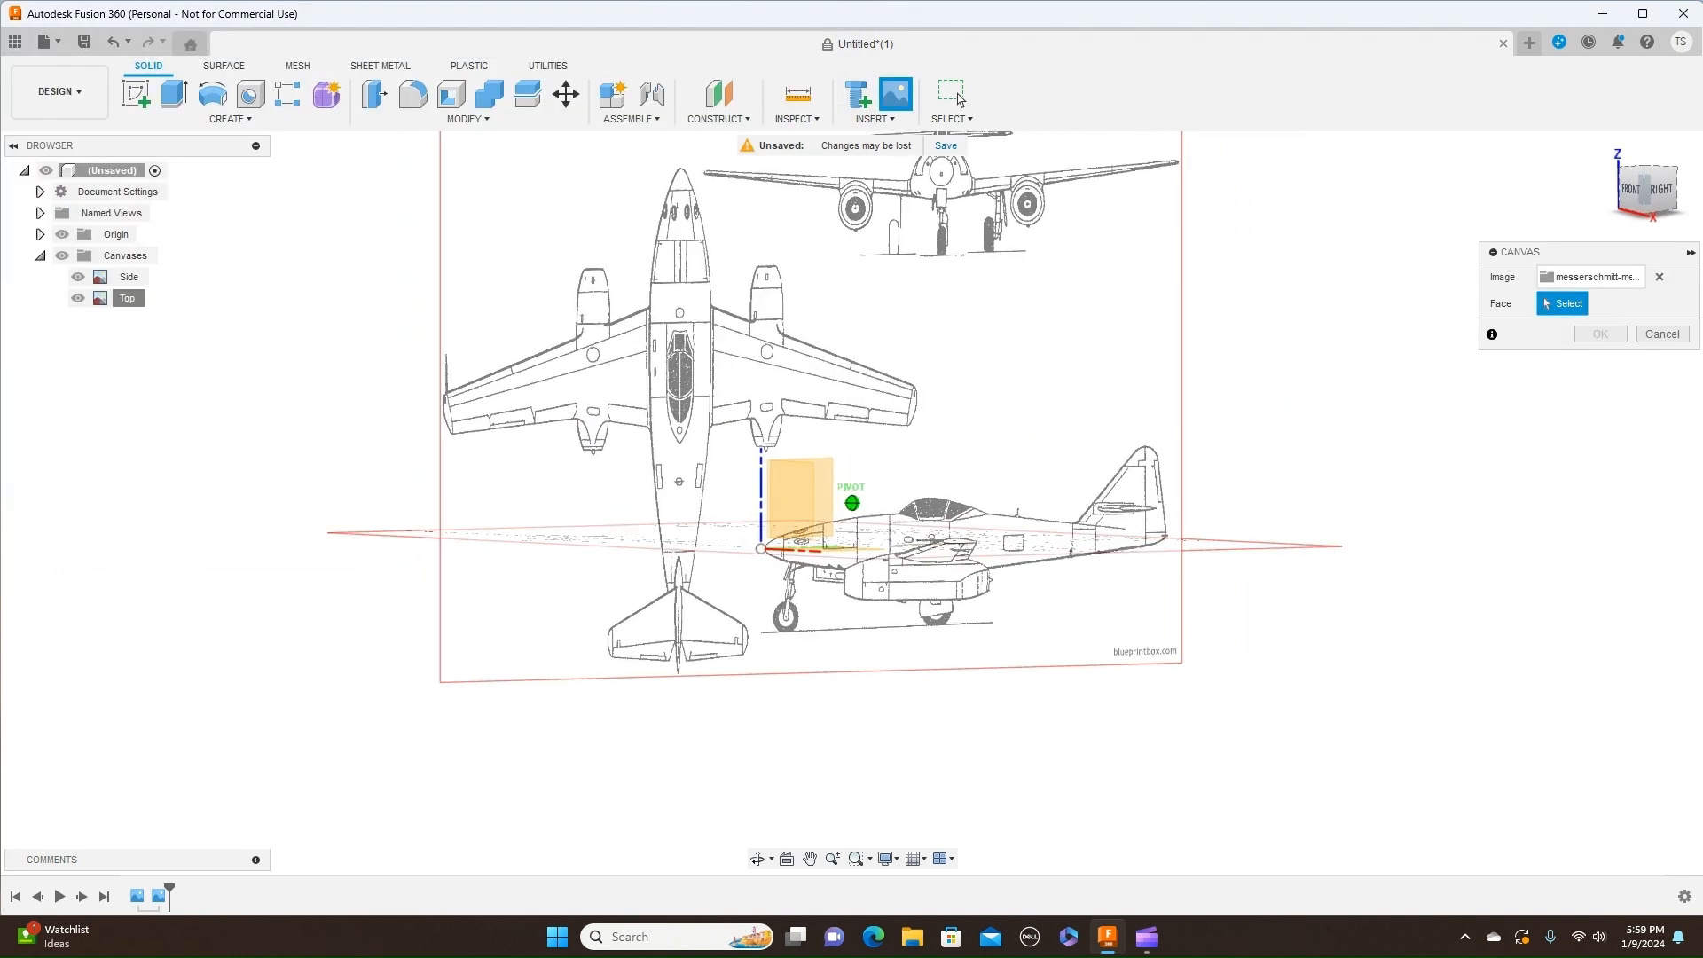
pyautogui.click(817, 499)
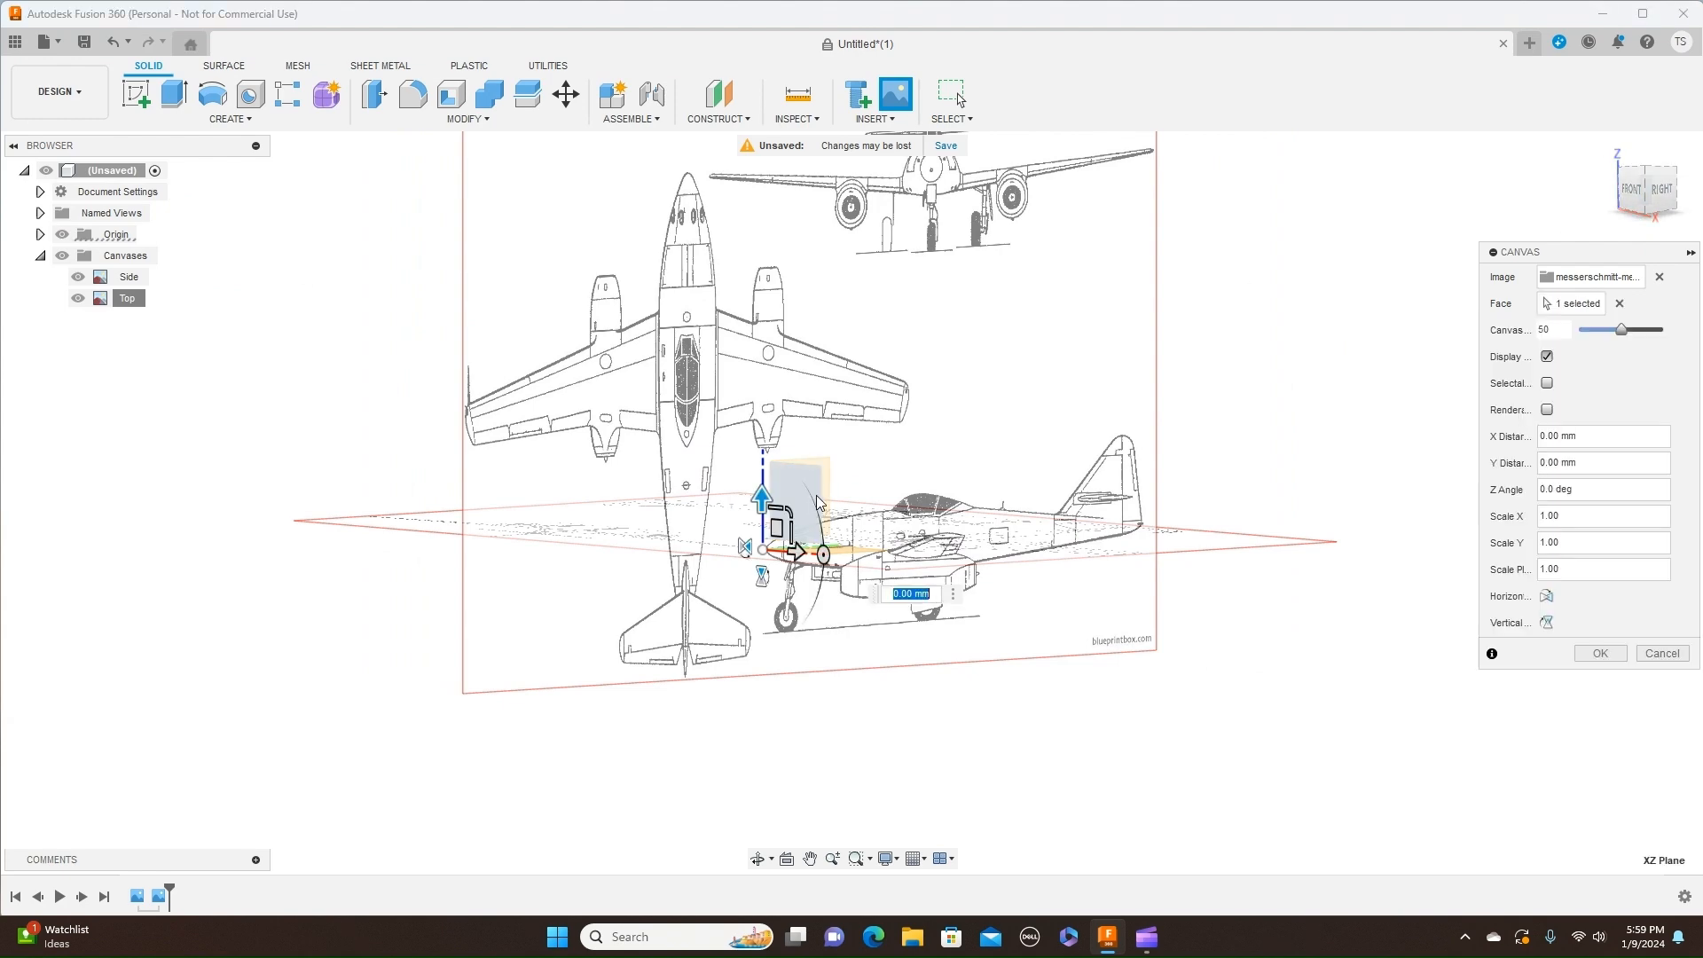
# Step: Enlarge the new XZ-plane canvas uniformly to roughly the size of the other blueprints, viewed from the front, and finish placing it
pyautogui.click(1632, 195)
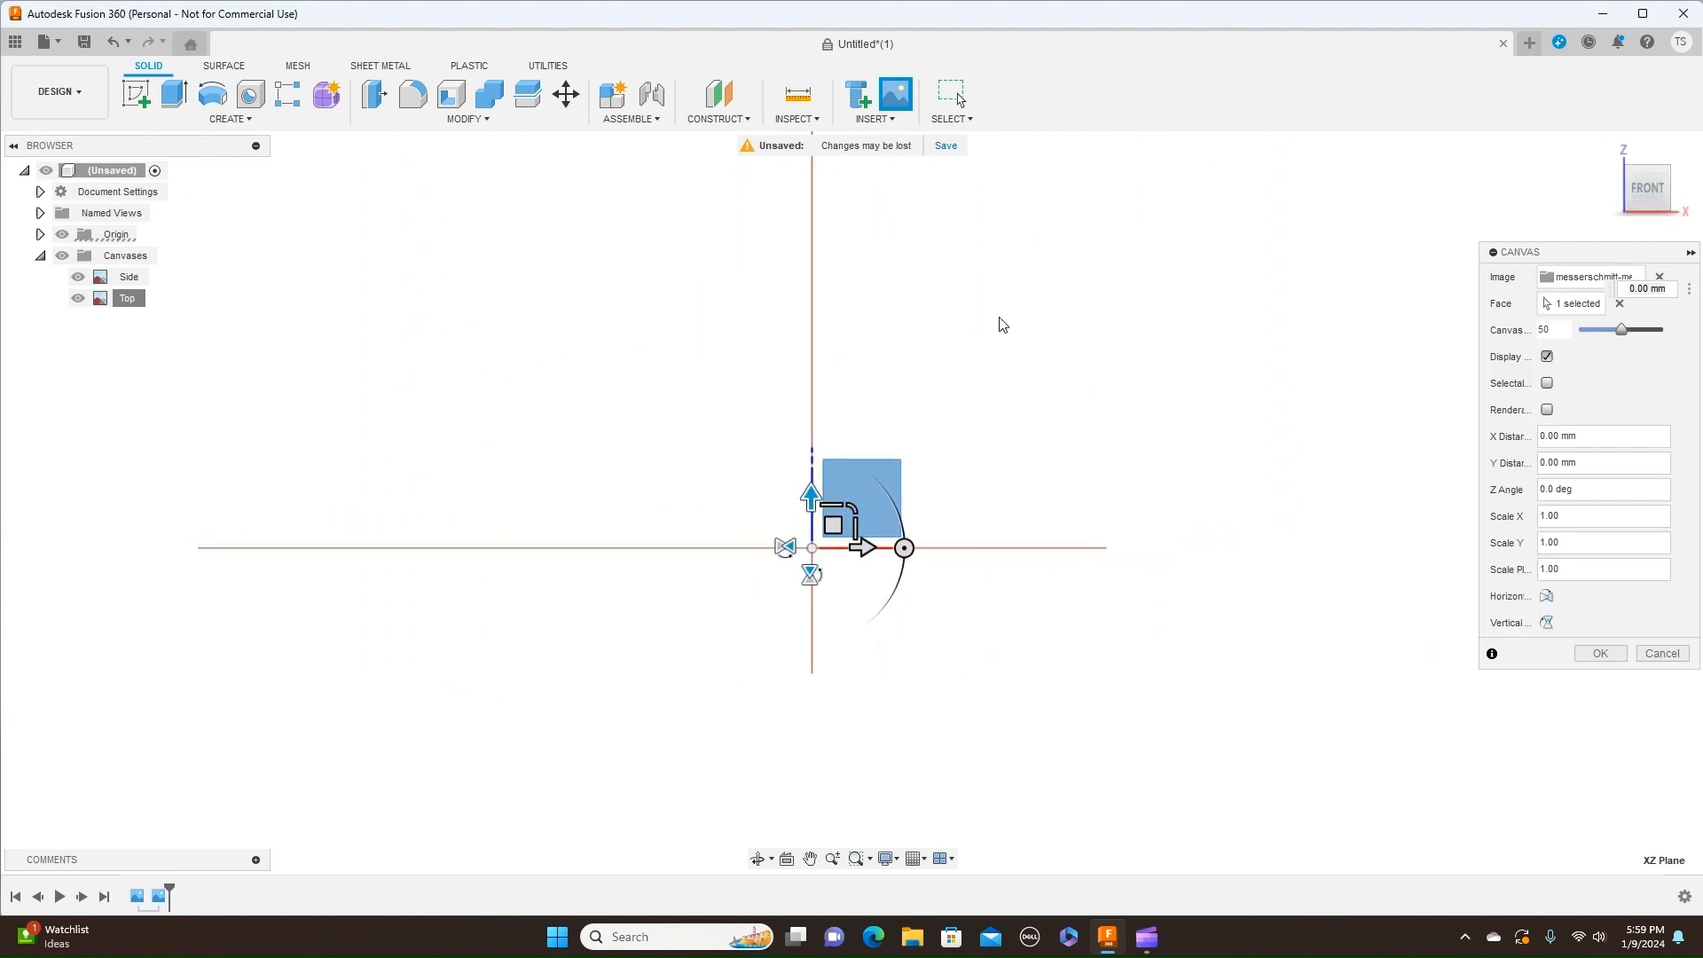
pyautogui.click(853, 506)
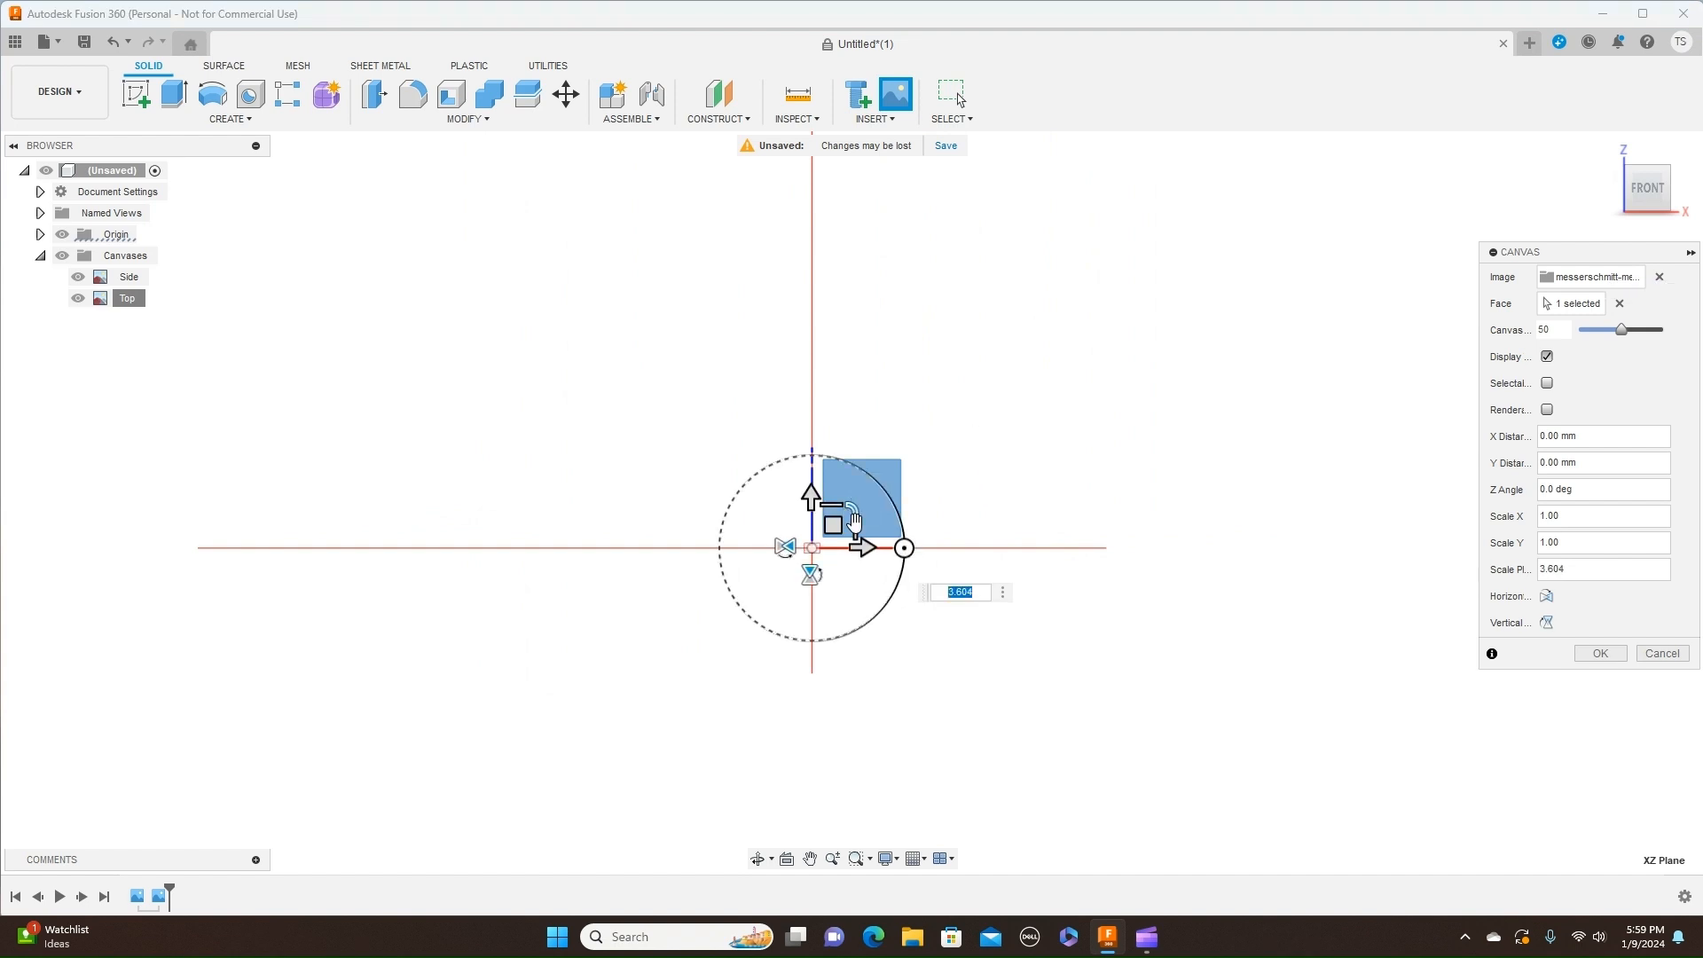
pyautogui.moveTo(853, 507); pyautogui.dragTo(984, 384)
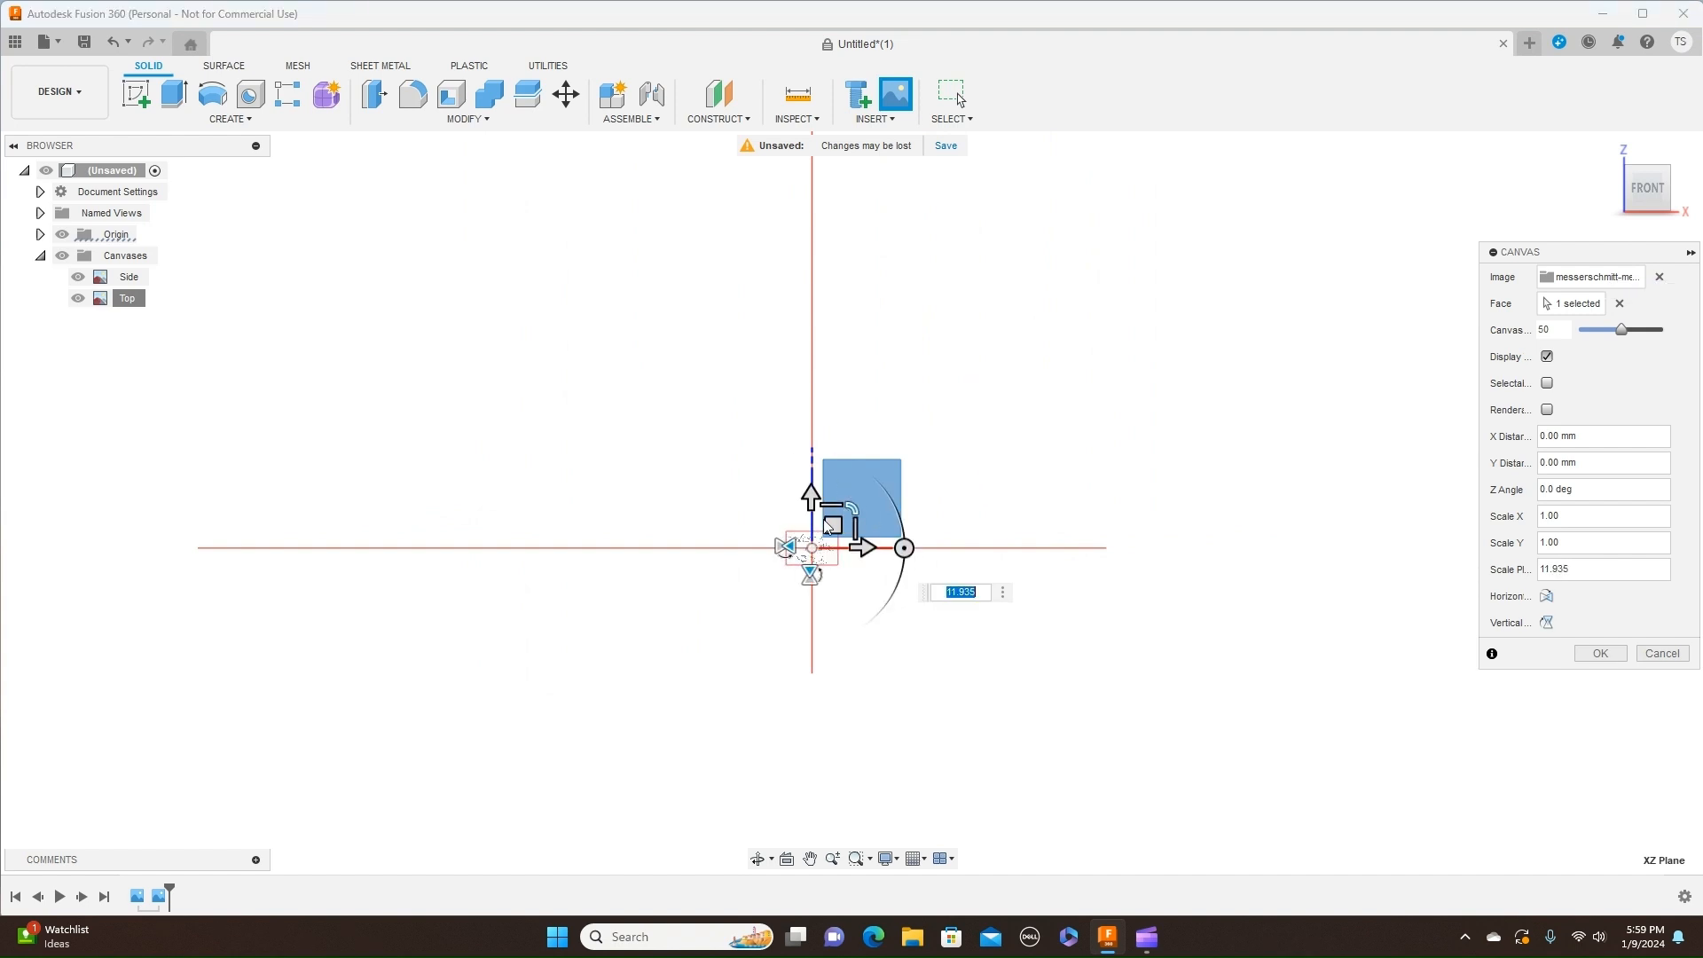
pyautogui.moveTo(852, 506); pyautogui.dragTo(1015, 406)
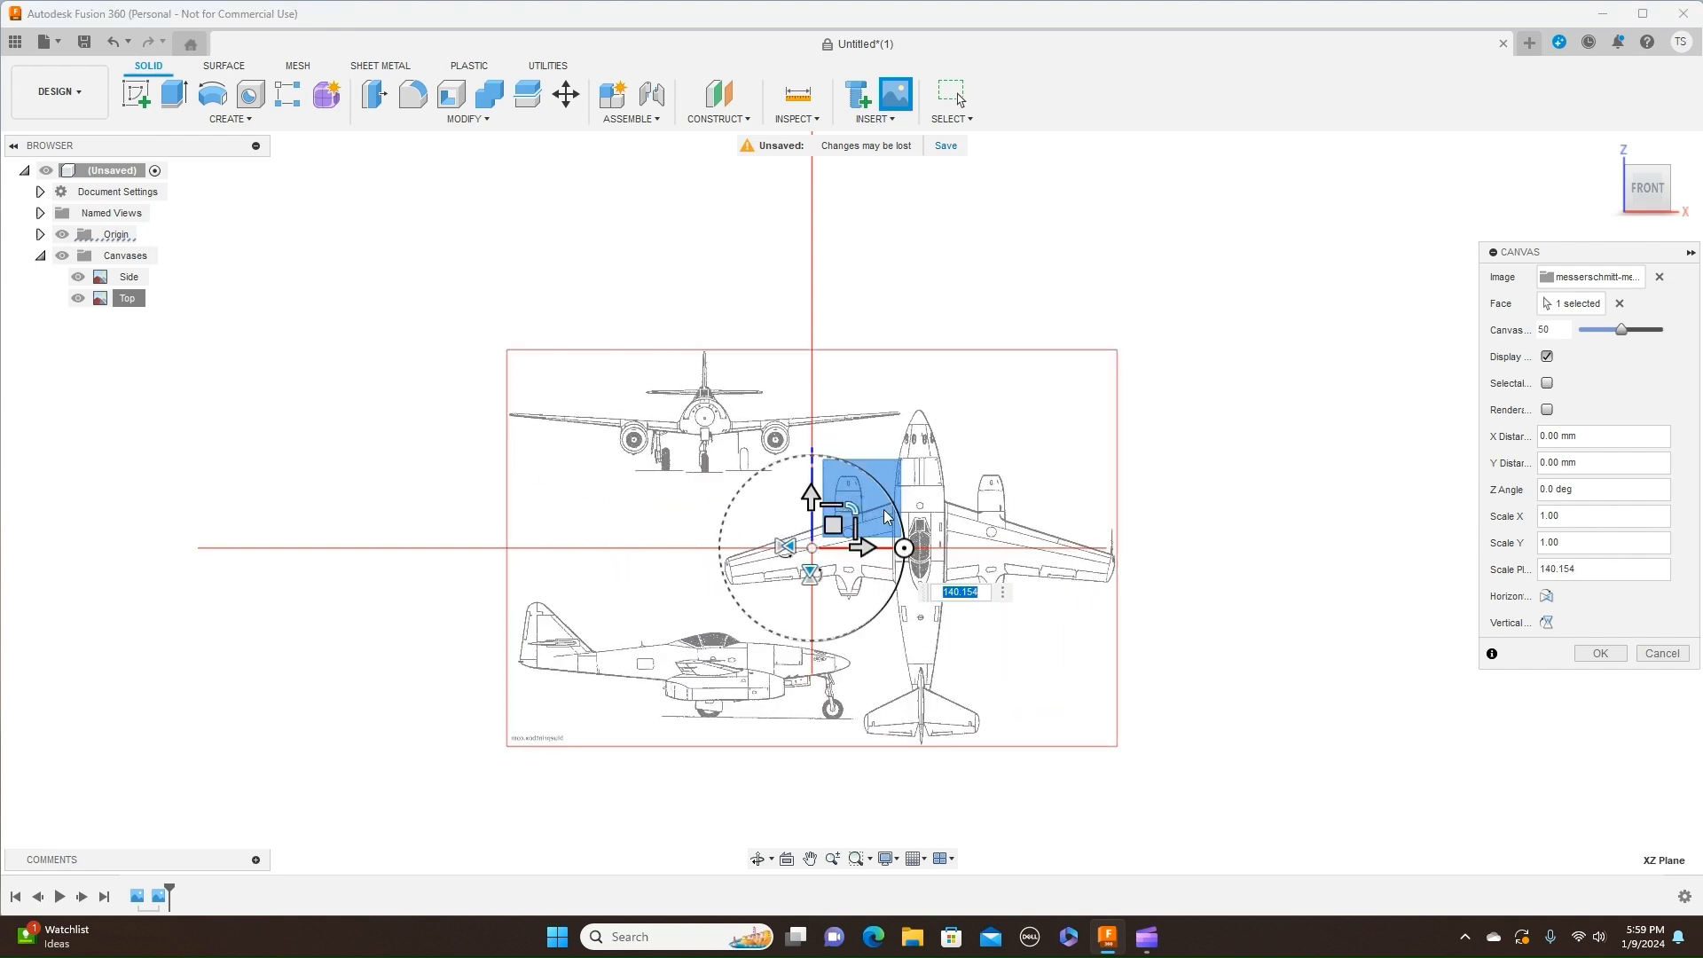
pyautogui.moveTo(856, 507); pyautogui.dragTo(871, 498)
pyautogui.click(1589, 656)
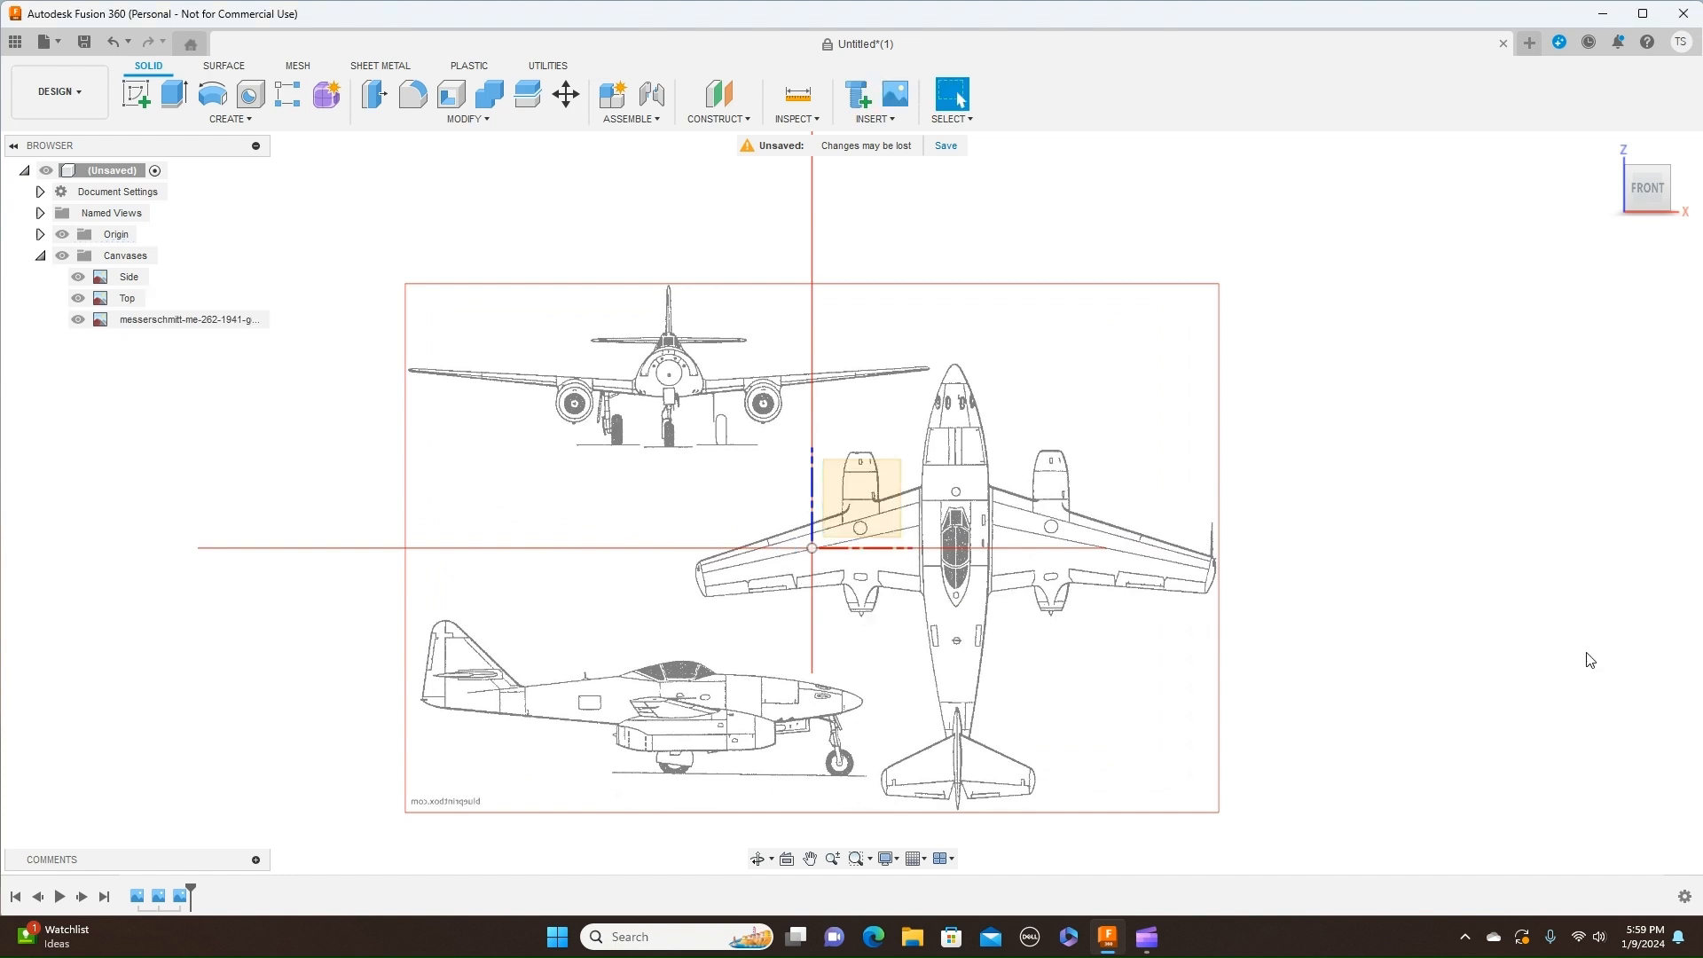
# Step: Rename the third blueprint canvas as Front
pyautogui.click(147, 321)
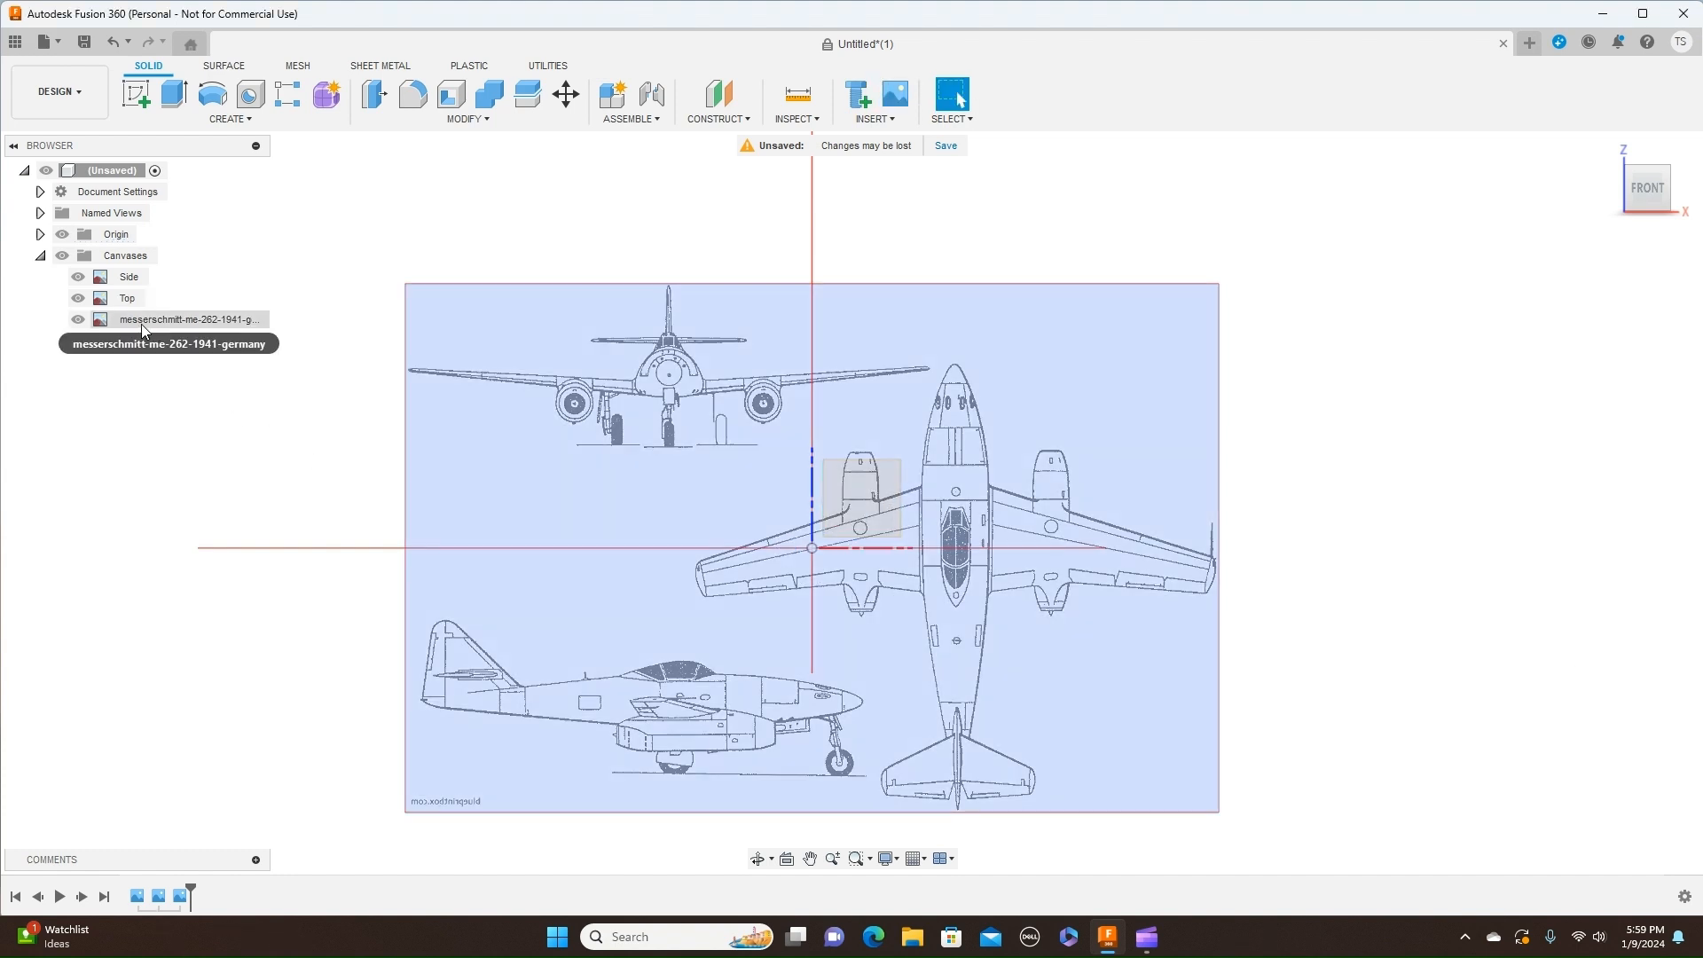
pyautogui.doubleClick(143, 321)
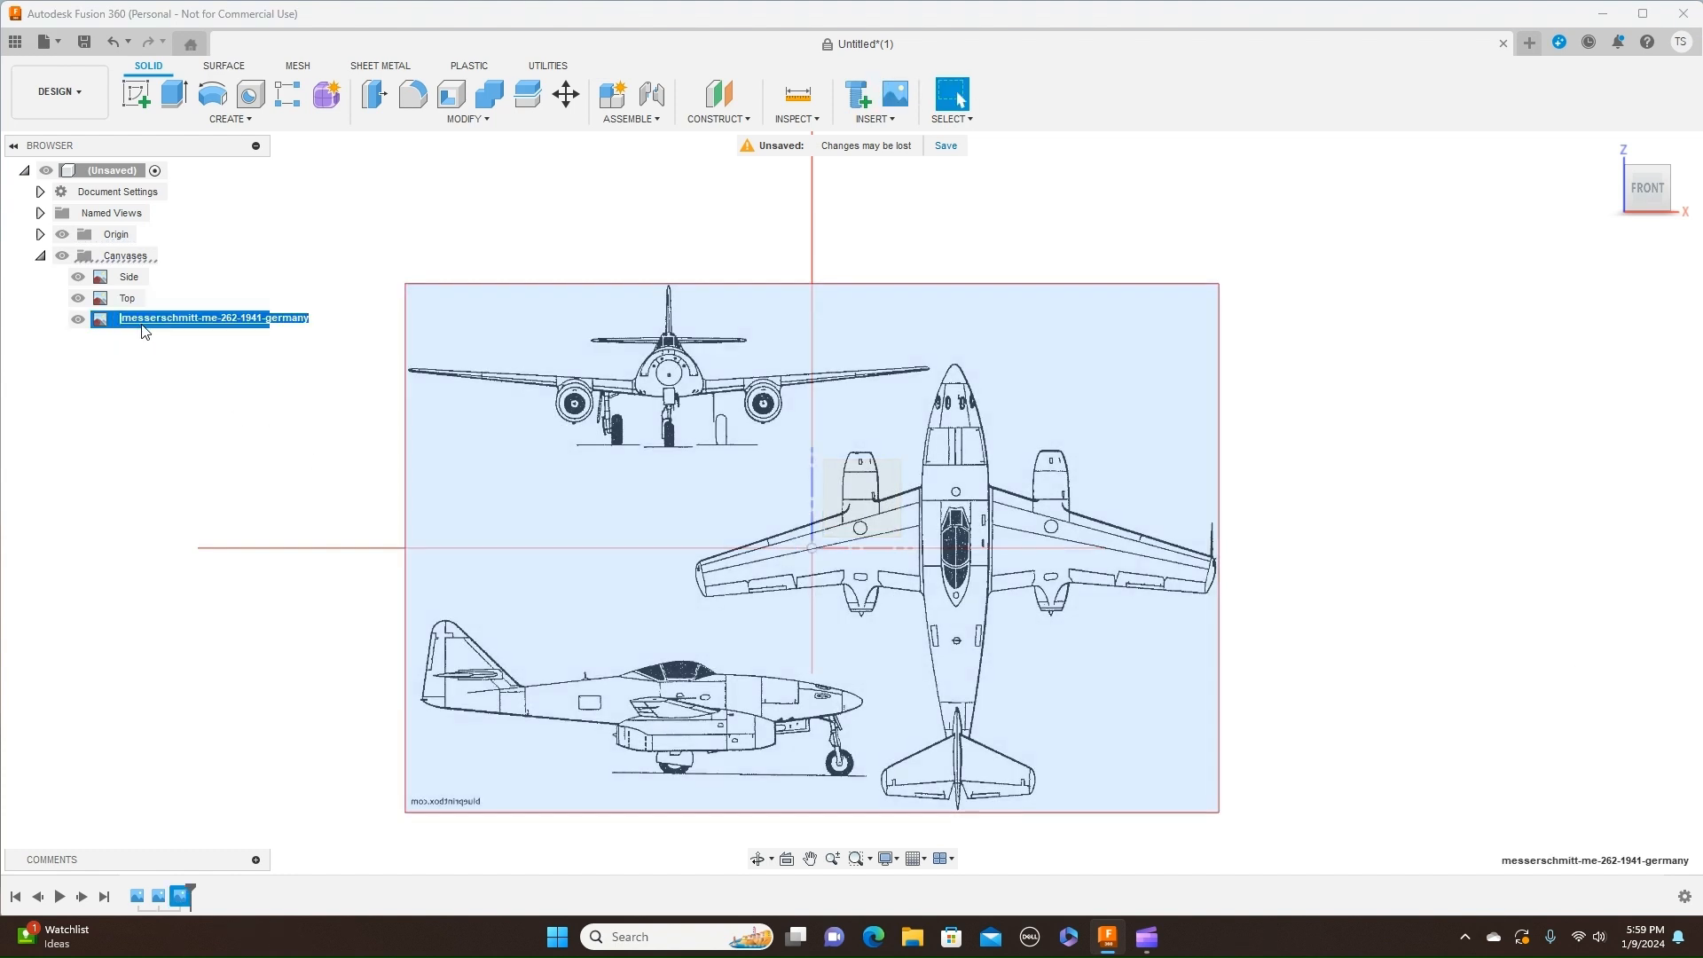
pyautogui.press('BackSpace')
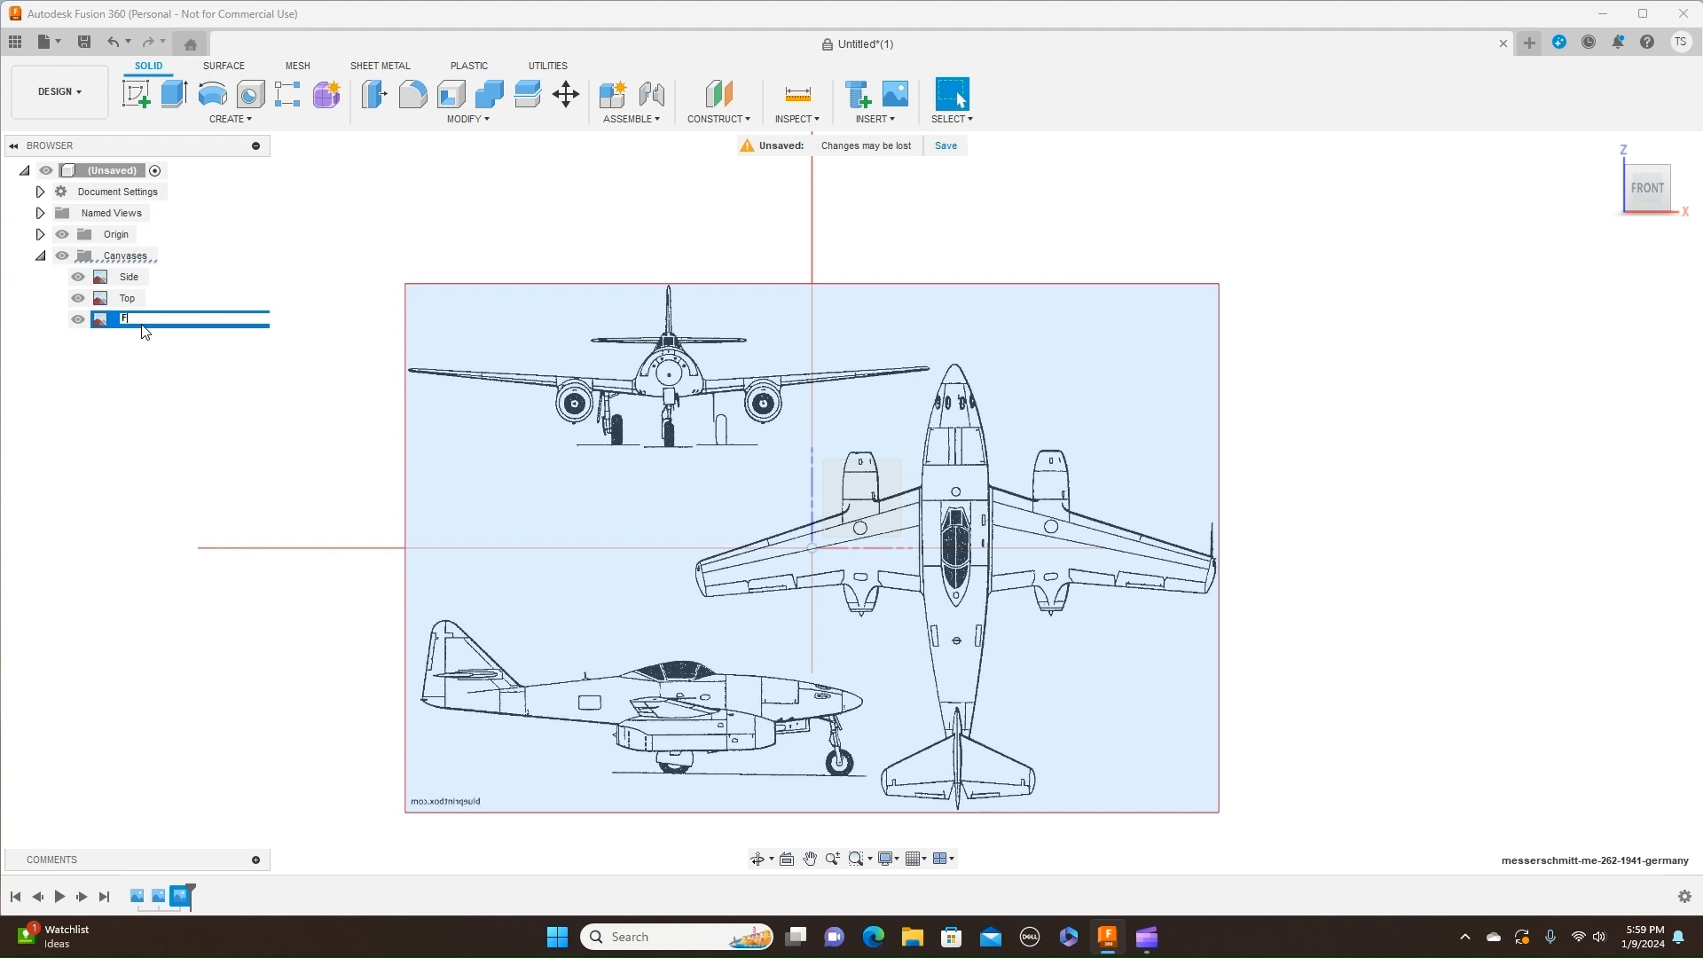
pyautogui.press('Return')
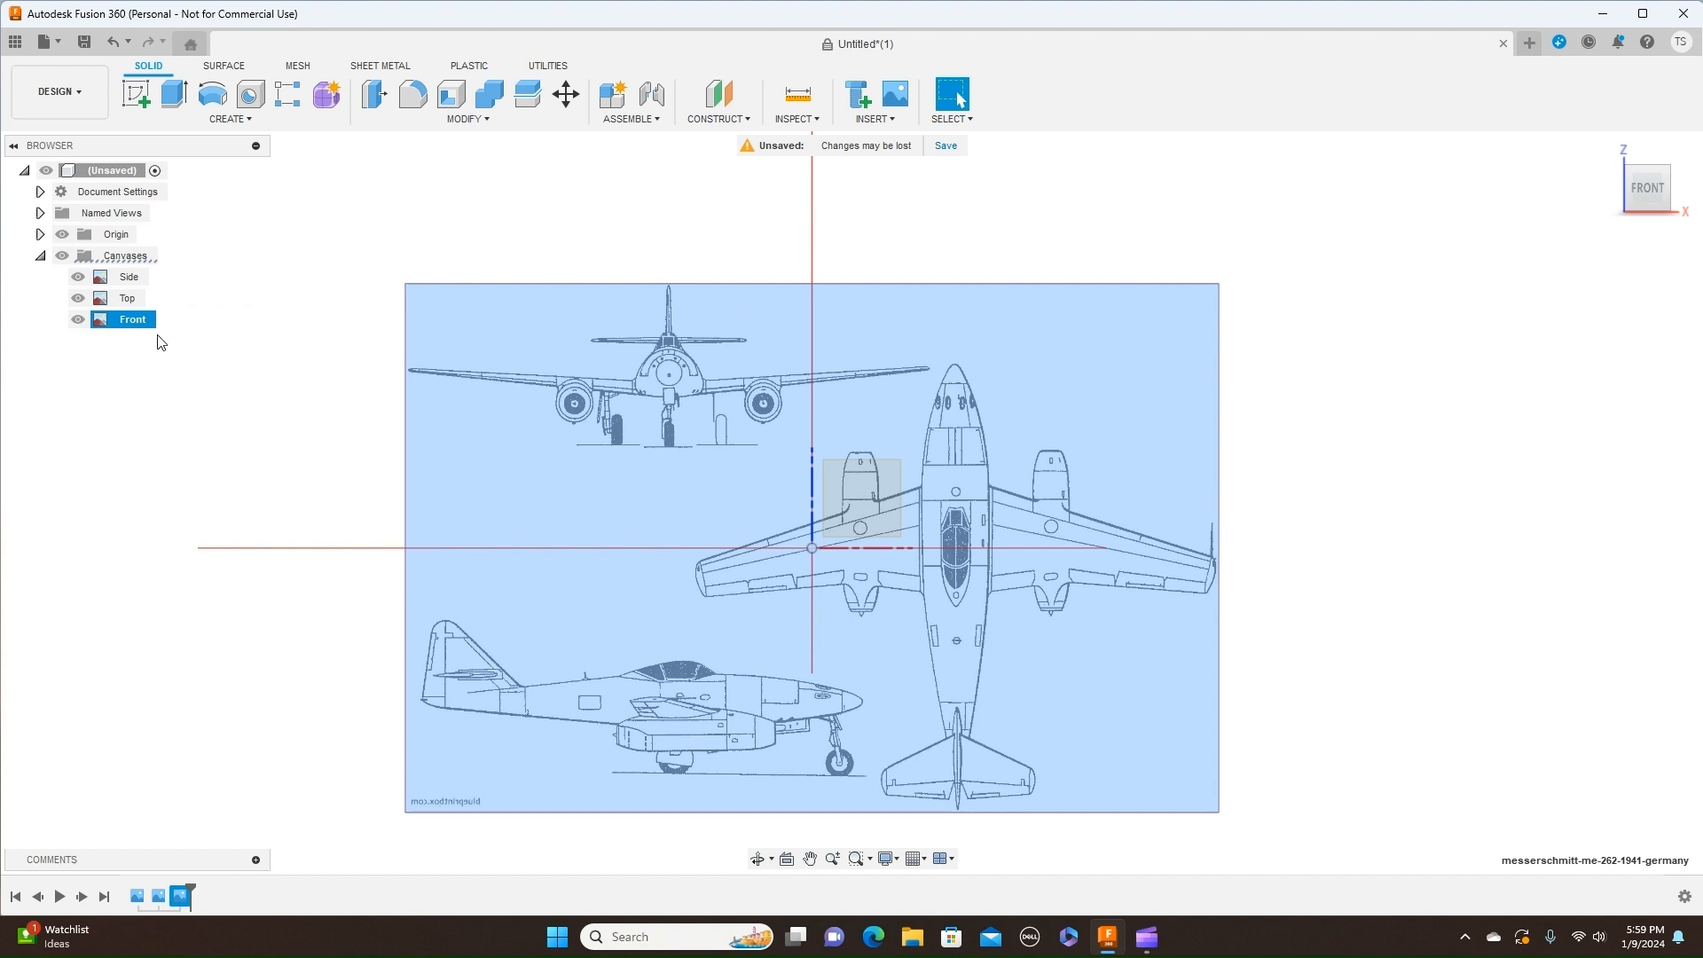
# Step: Calibrate the Front canvas to 2000 mm between the nose tip and the tail's rear end in the aircraft's side view
pyautogui.rightClick(121, 327)
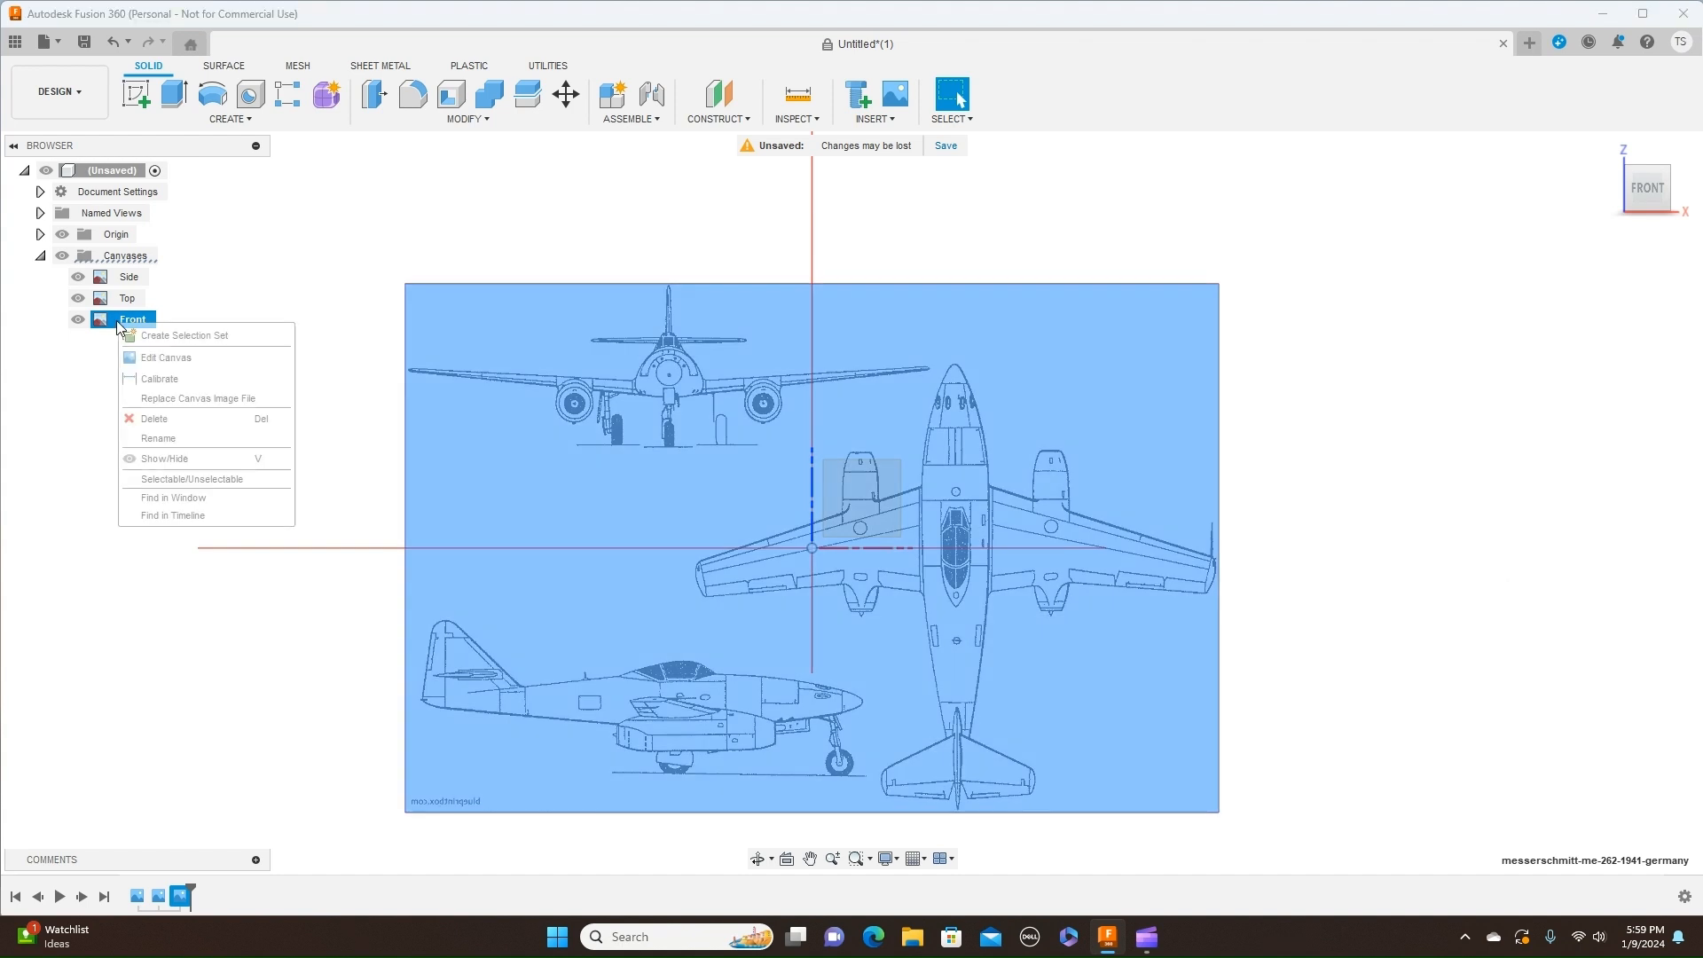
pyautogui.click(142, 380)
pyautogui.moveTo(1106, 547); pyautogui.dragTo(1136, 369, button='middle')
pyautogui.scroll(1, 1134, 372)
pyautogui.moveTo(1111, 426); pyautogui.dragTo(1217, 425, button='middle')
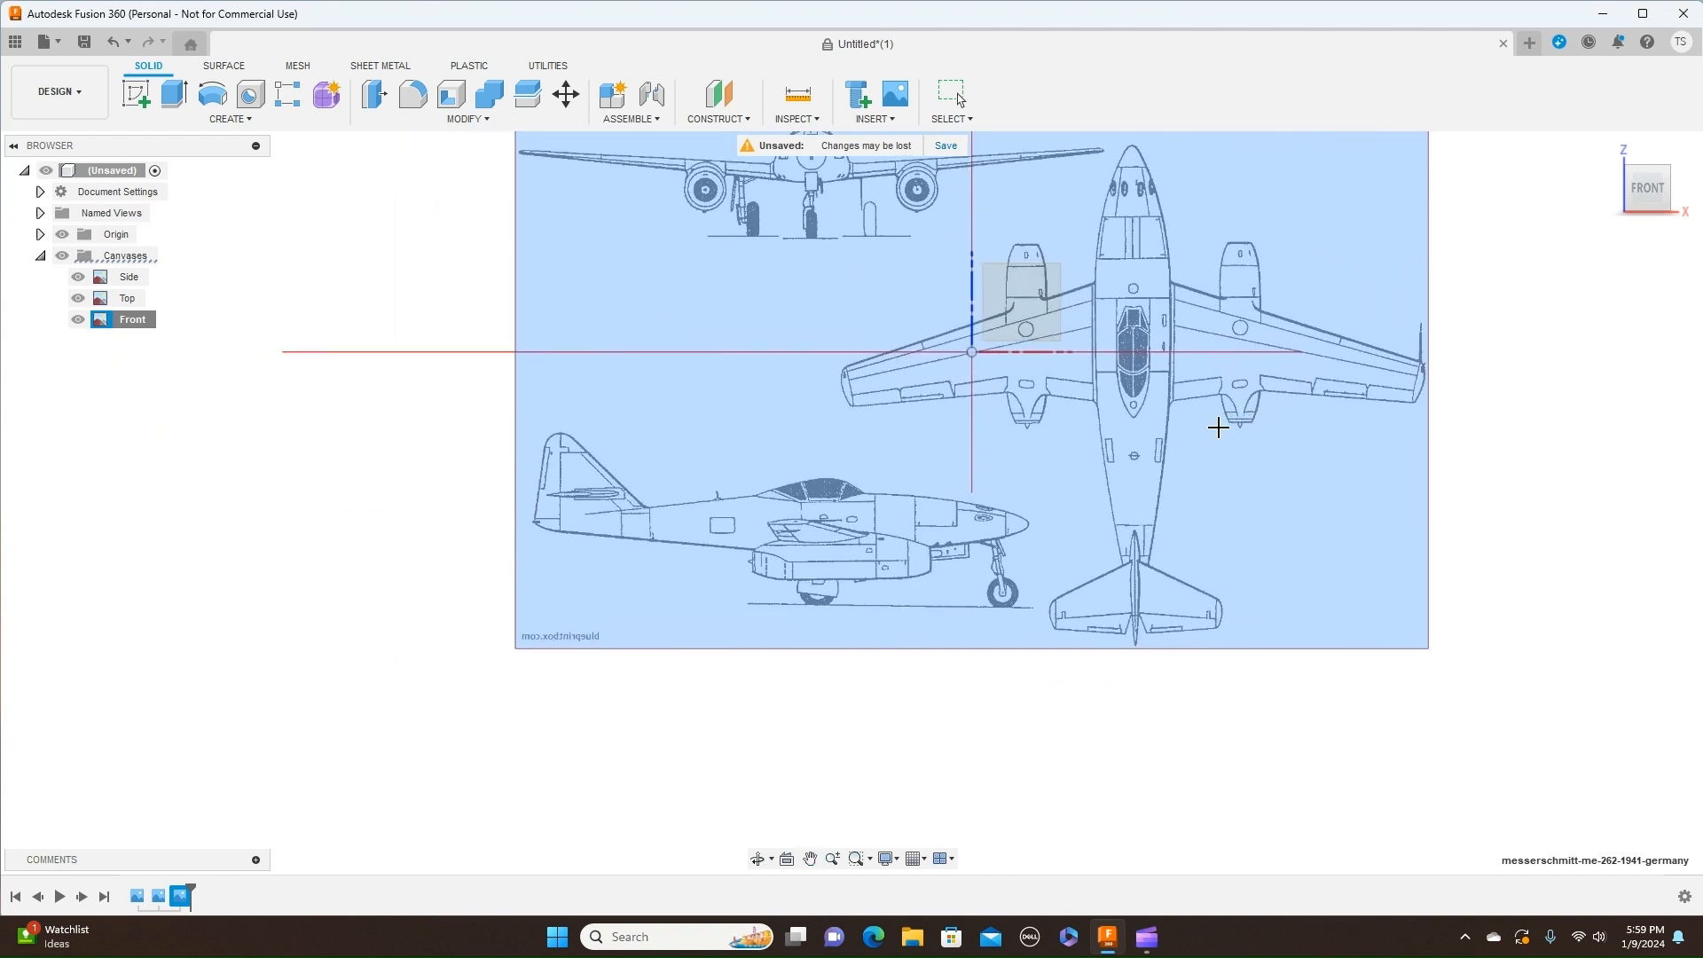
pyautogui.scroll(3, 1212, 443)
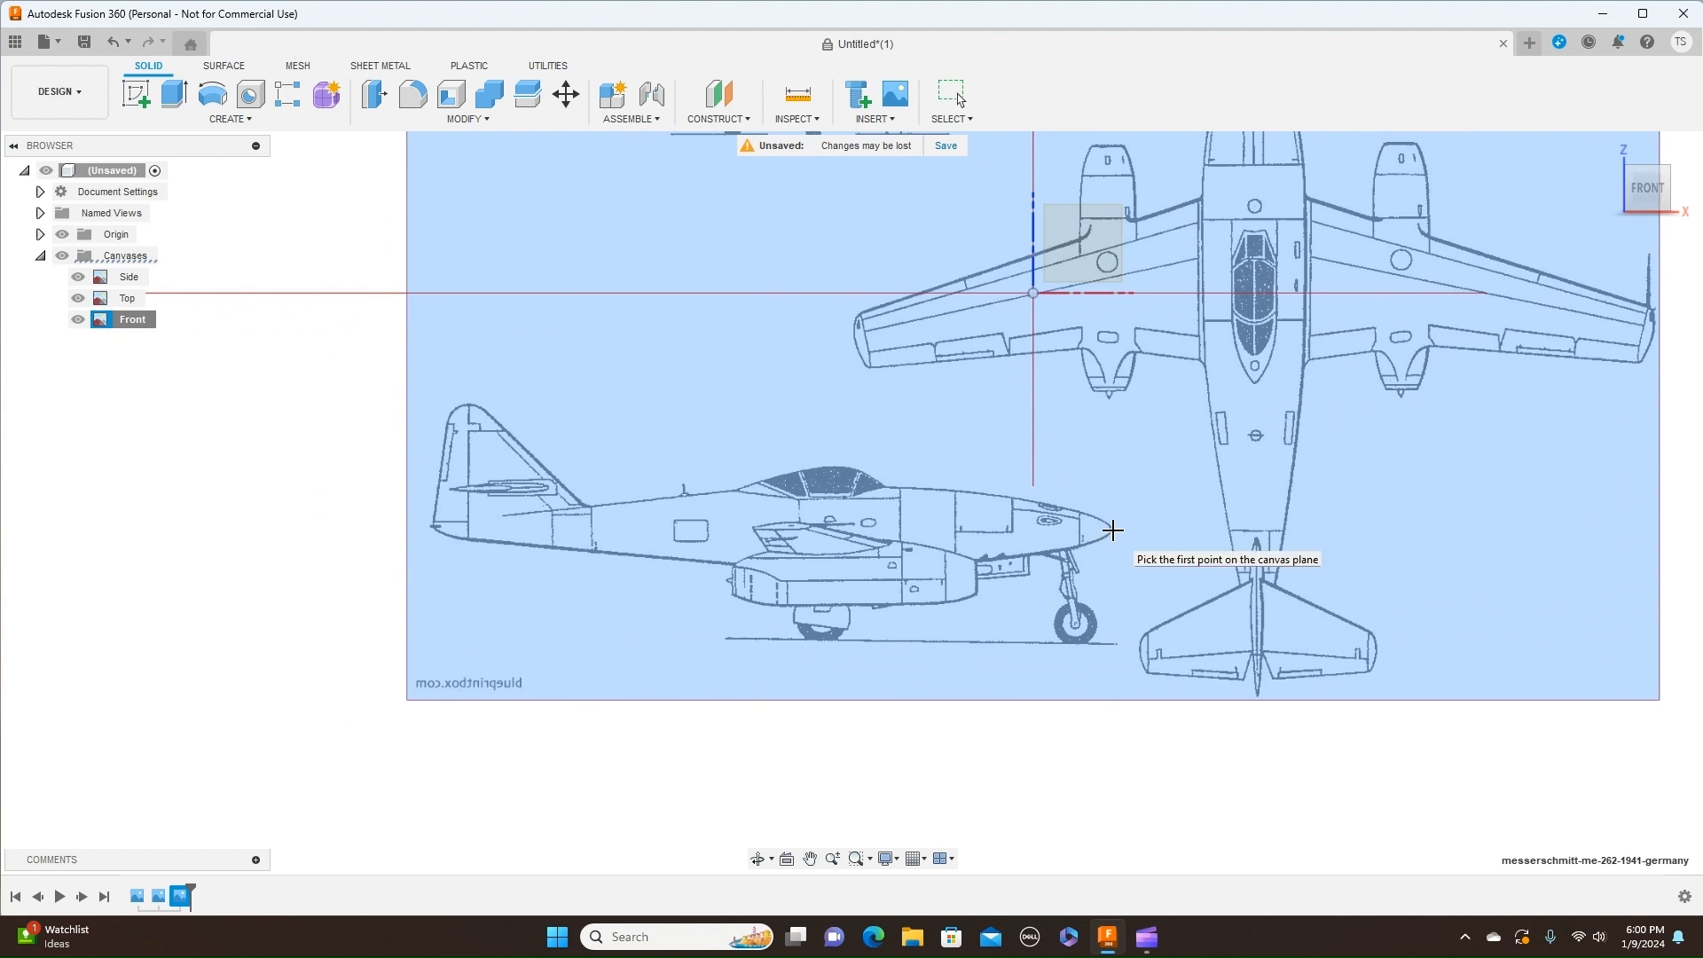
pyautogui.click(1112, 530)
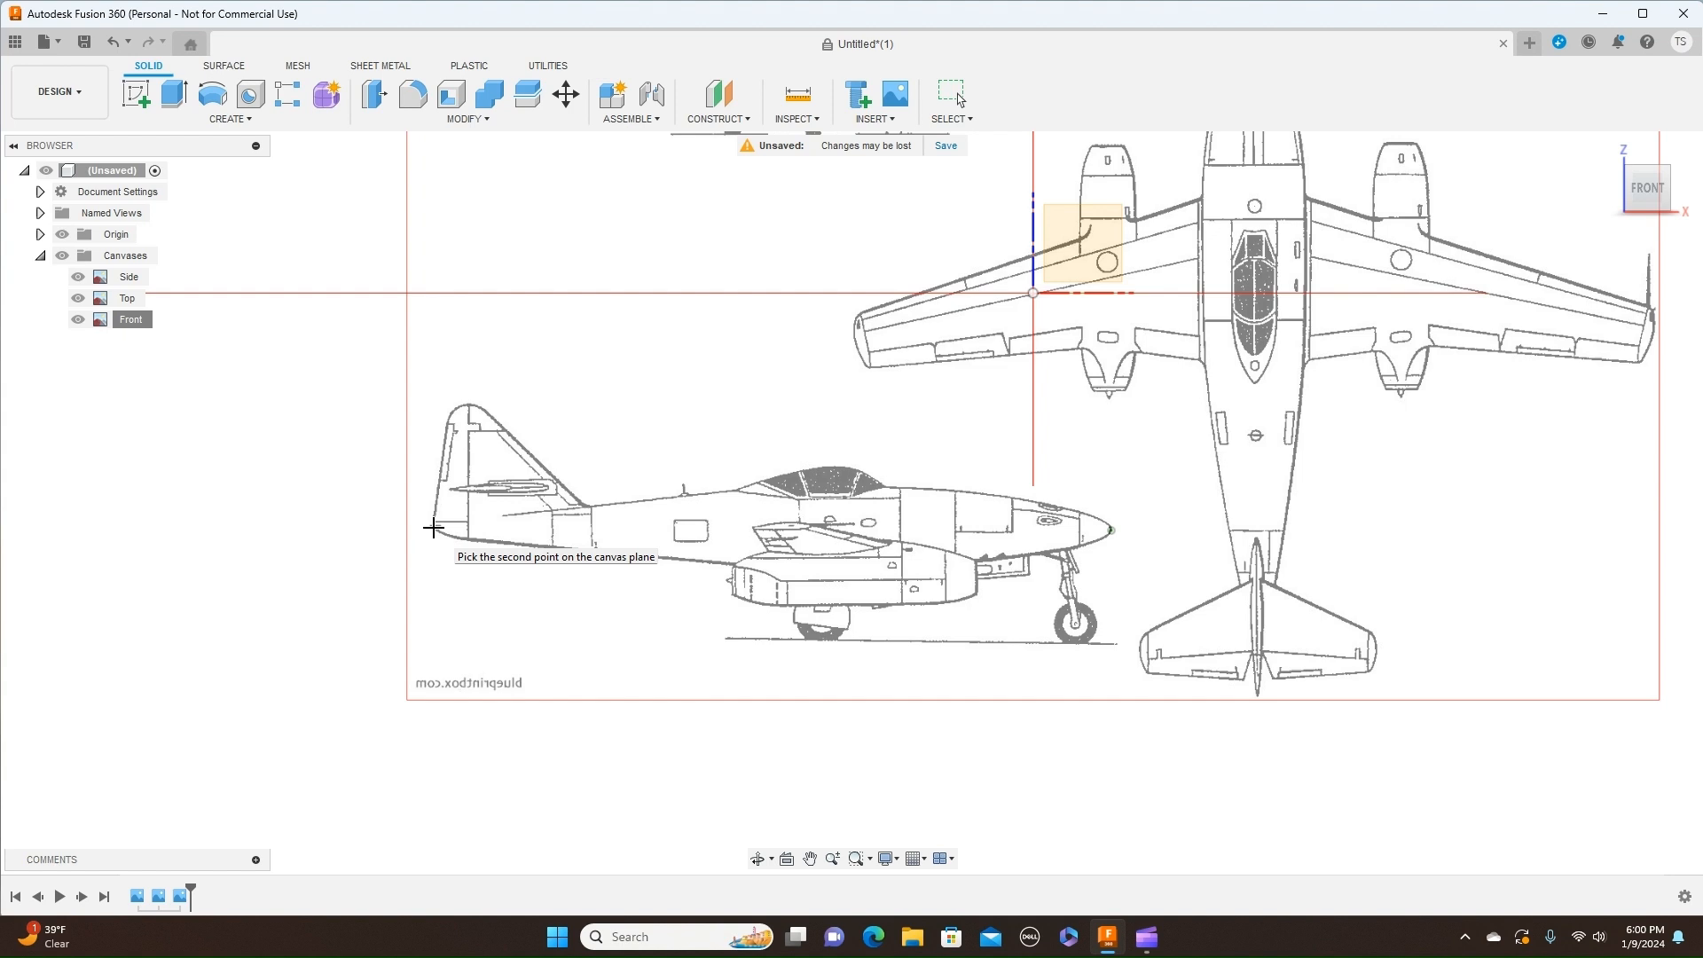
pyautogui.click(433, 528)
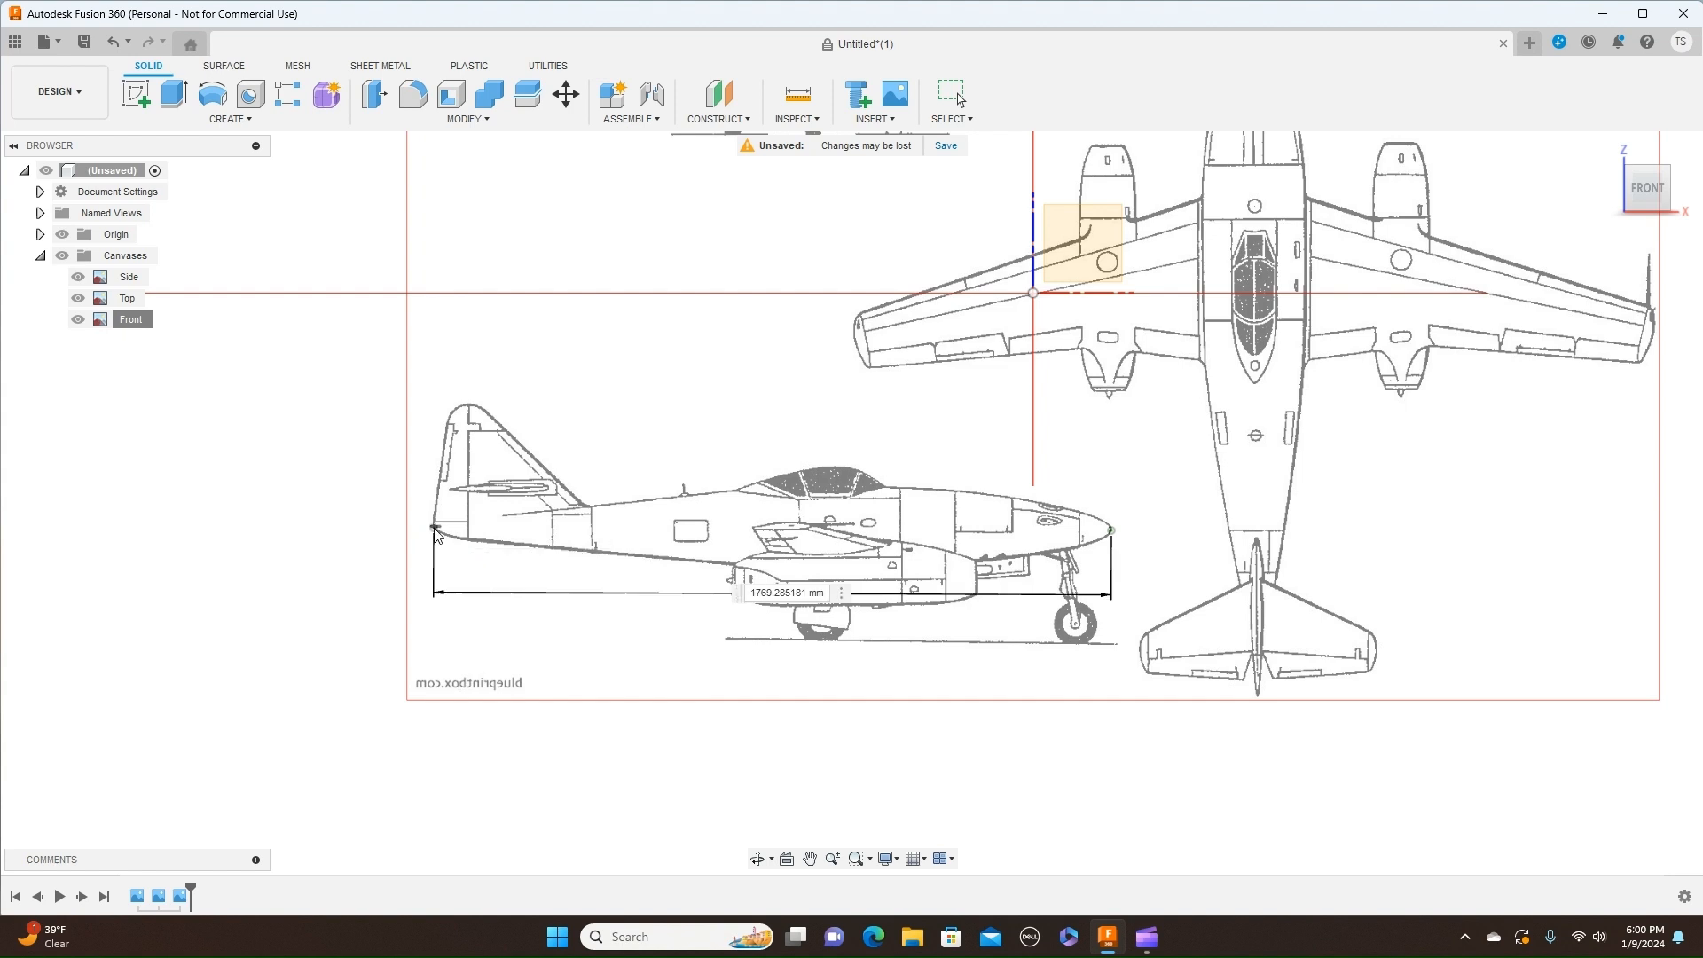
pyautogui.press('BackSpace')
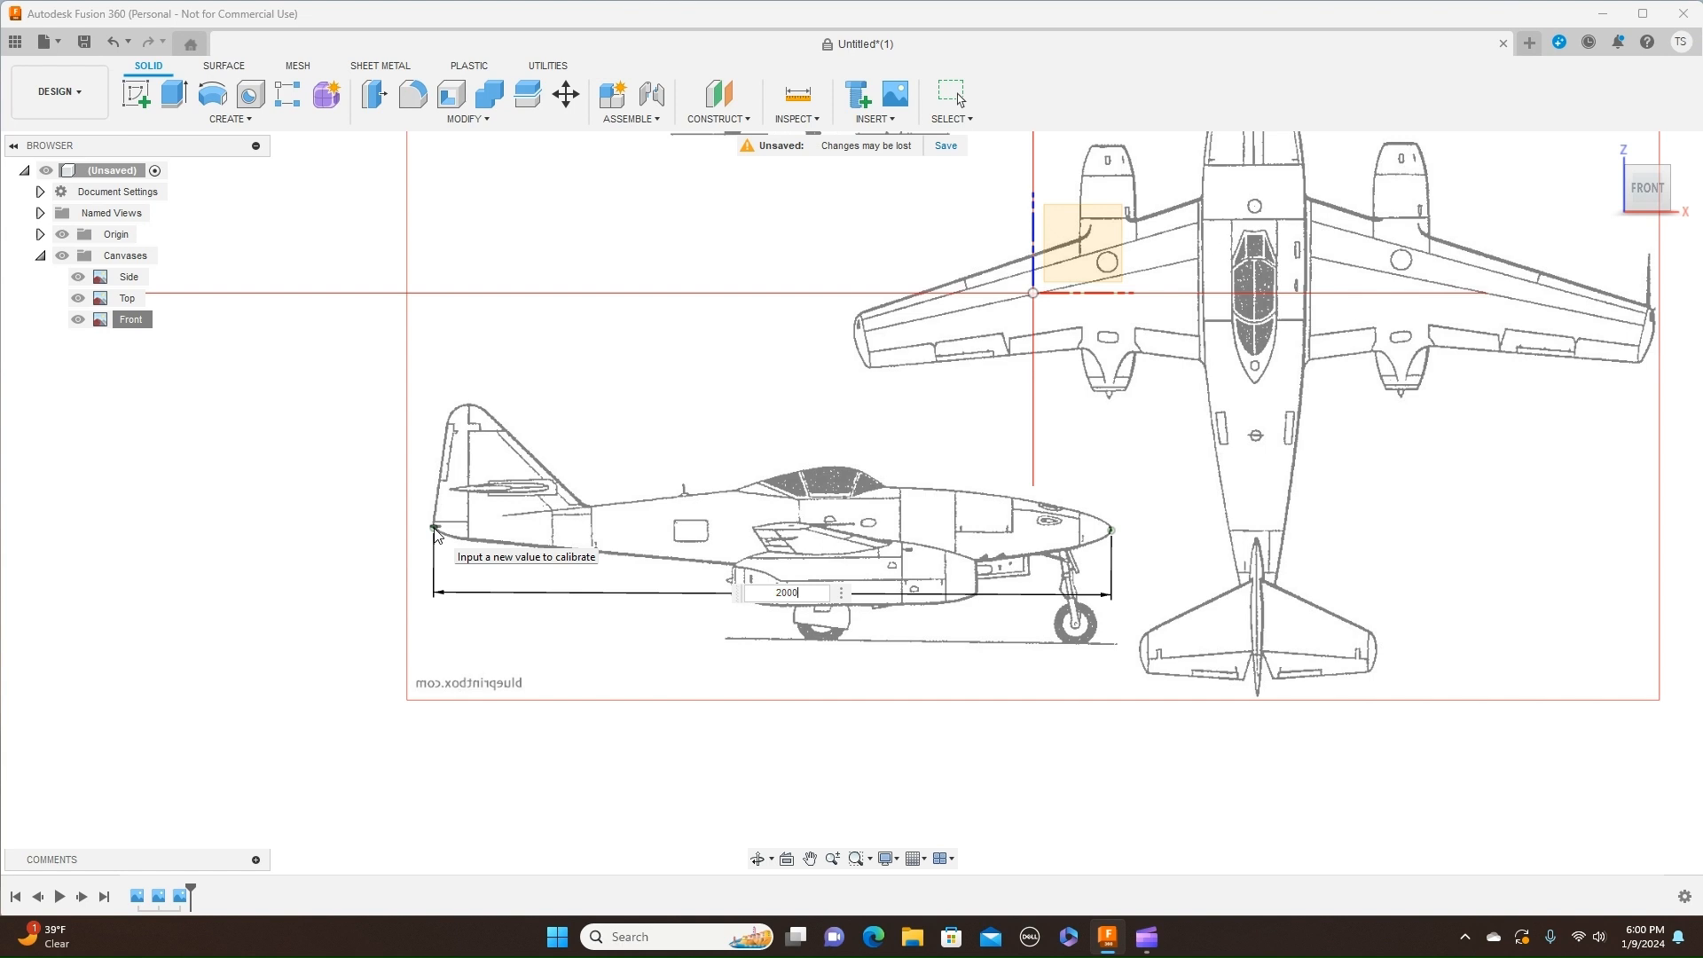
pyautogui.press('Return')
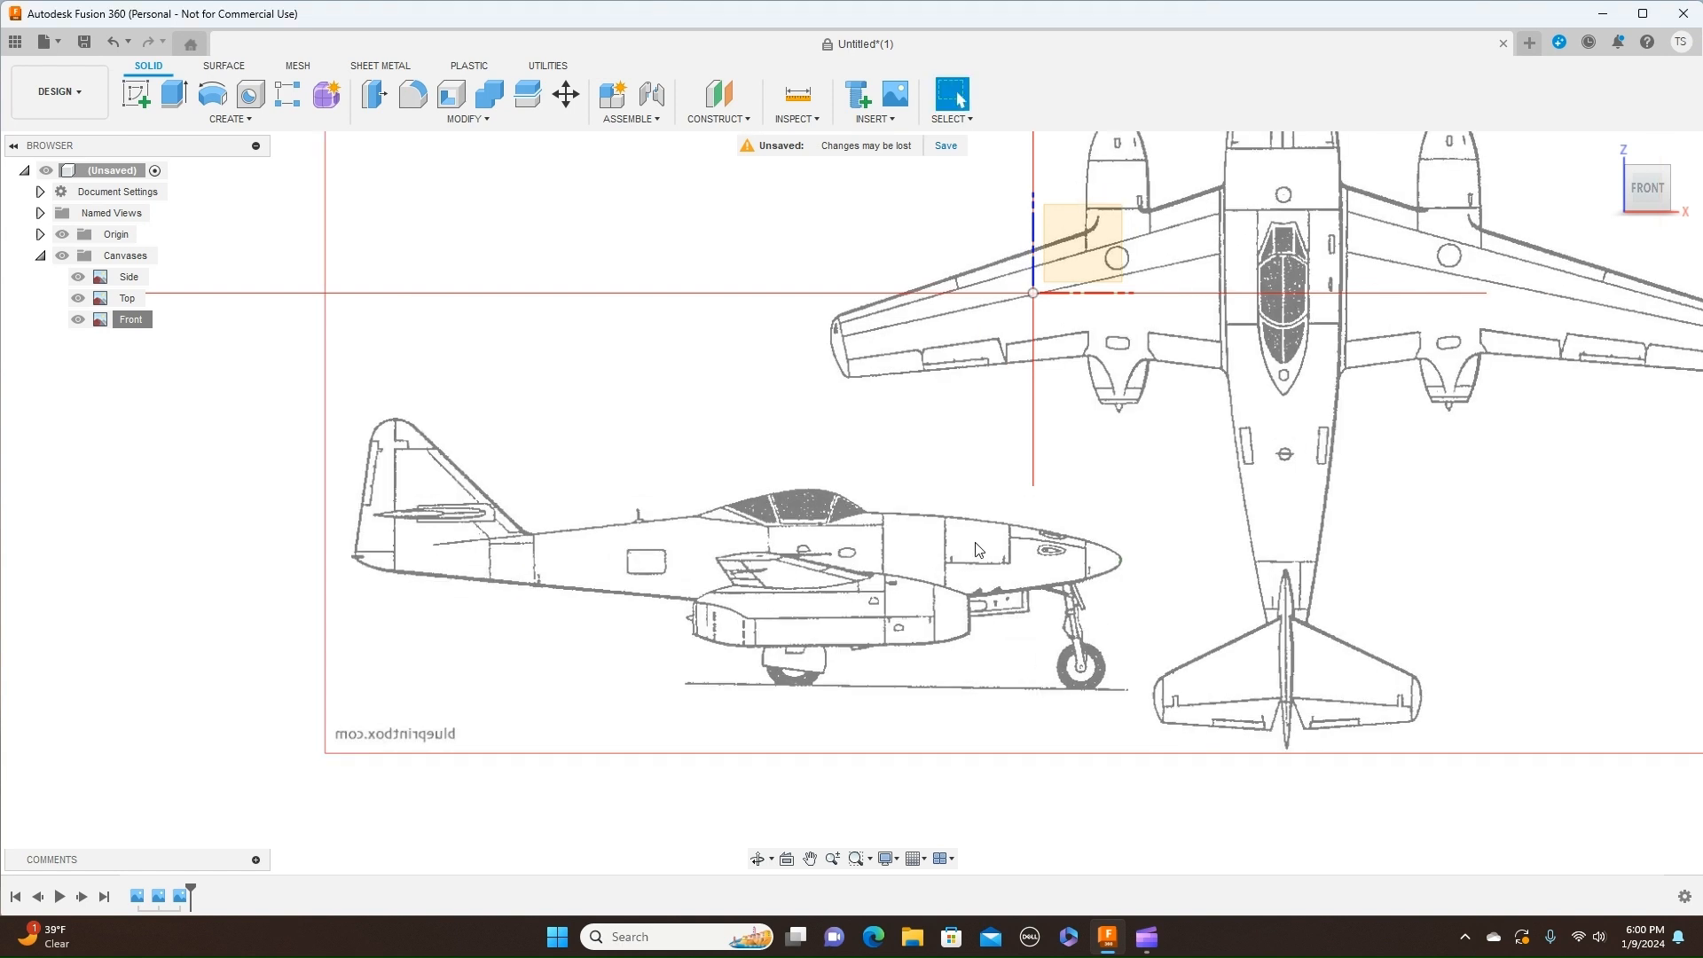
pyautogui.scroll(-5, 980, 541)
pyautogui.scroll(-1, 982, 541)
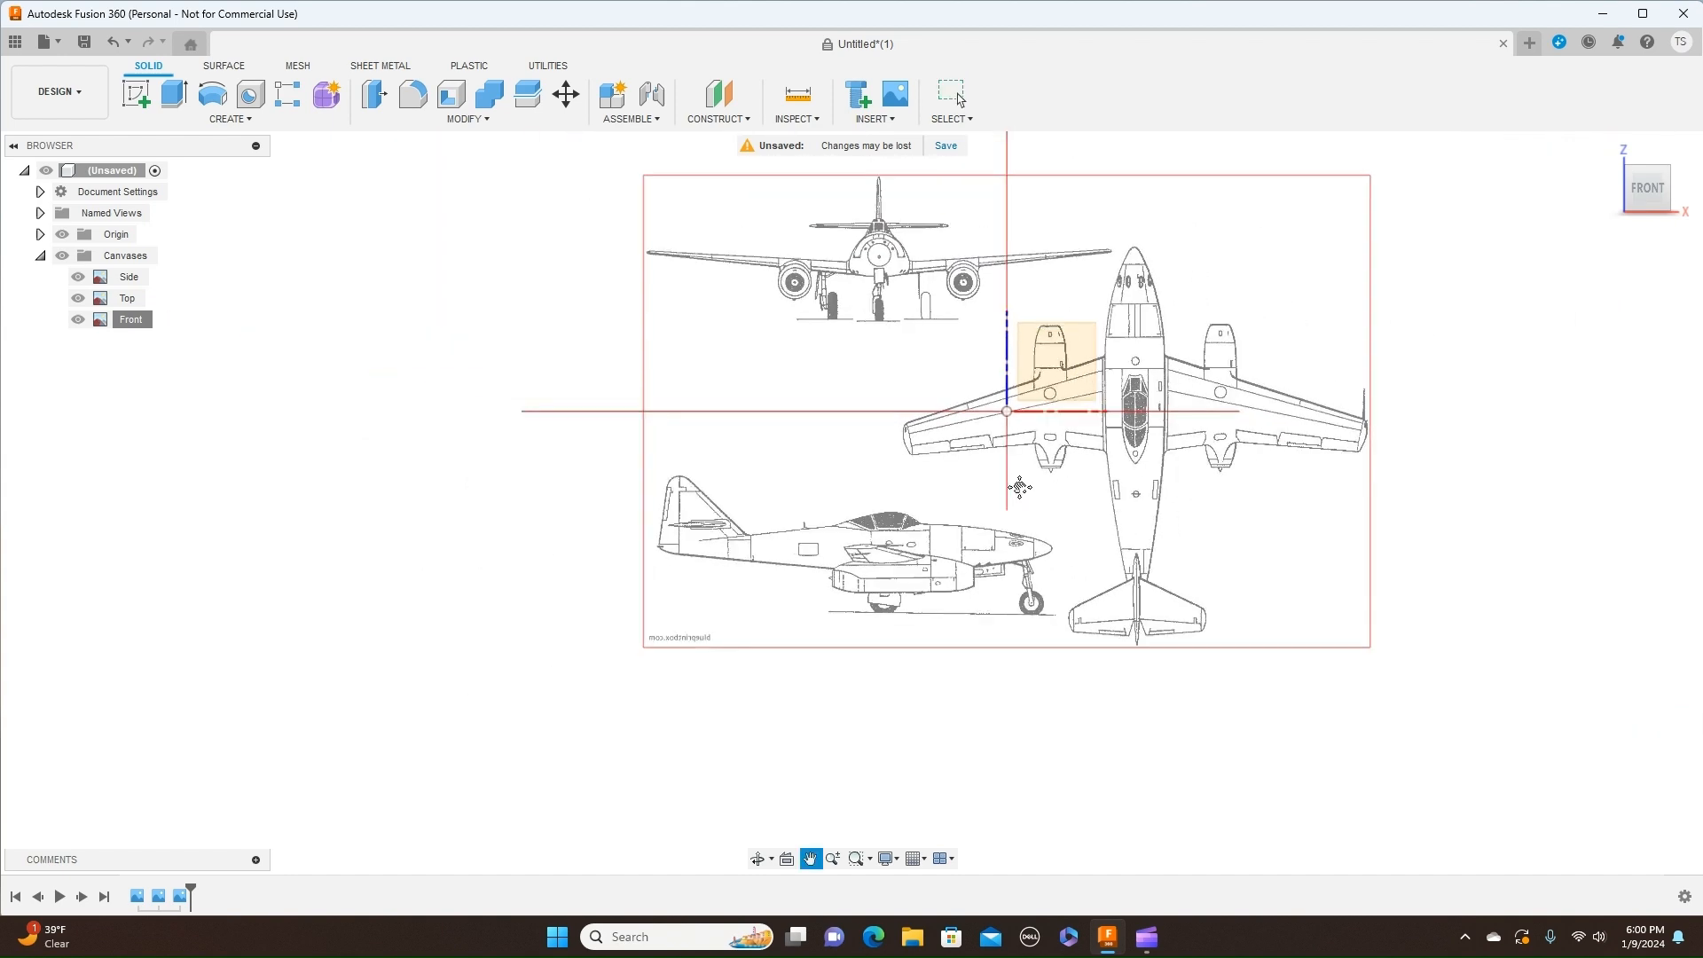
pyautogui.moveTo(1019, 487); pyautogui.dragTo(981, 703, button='middle')
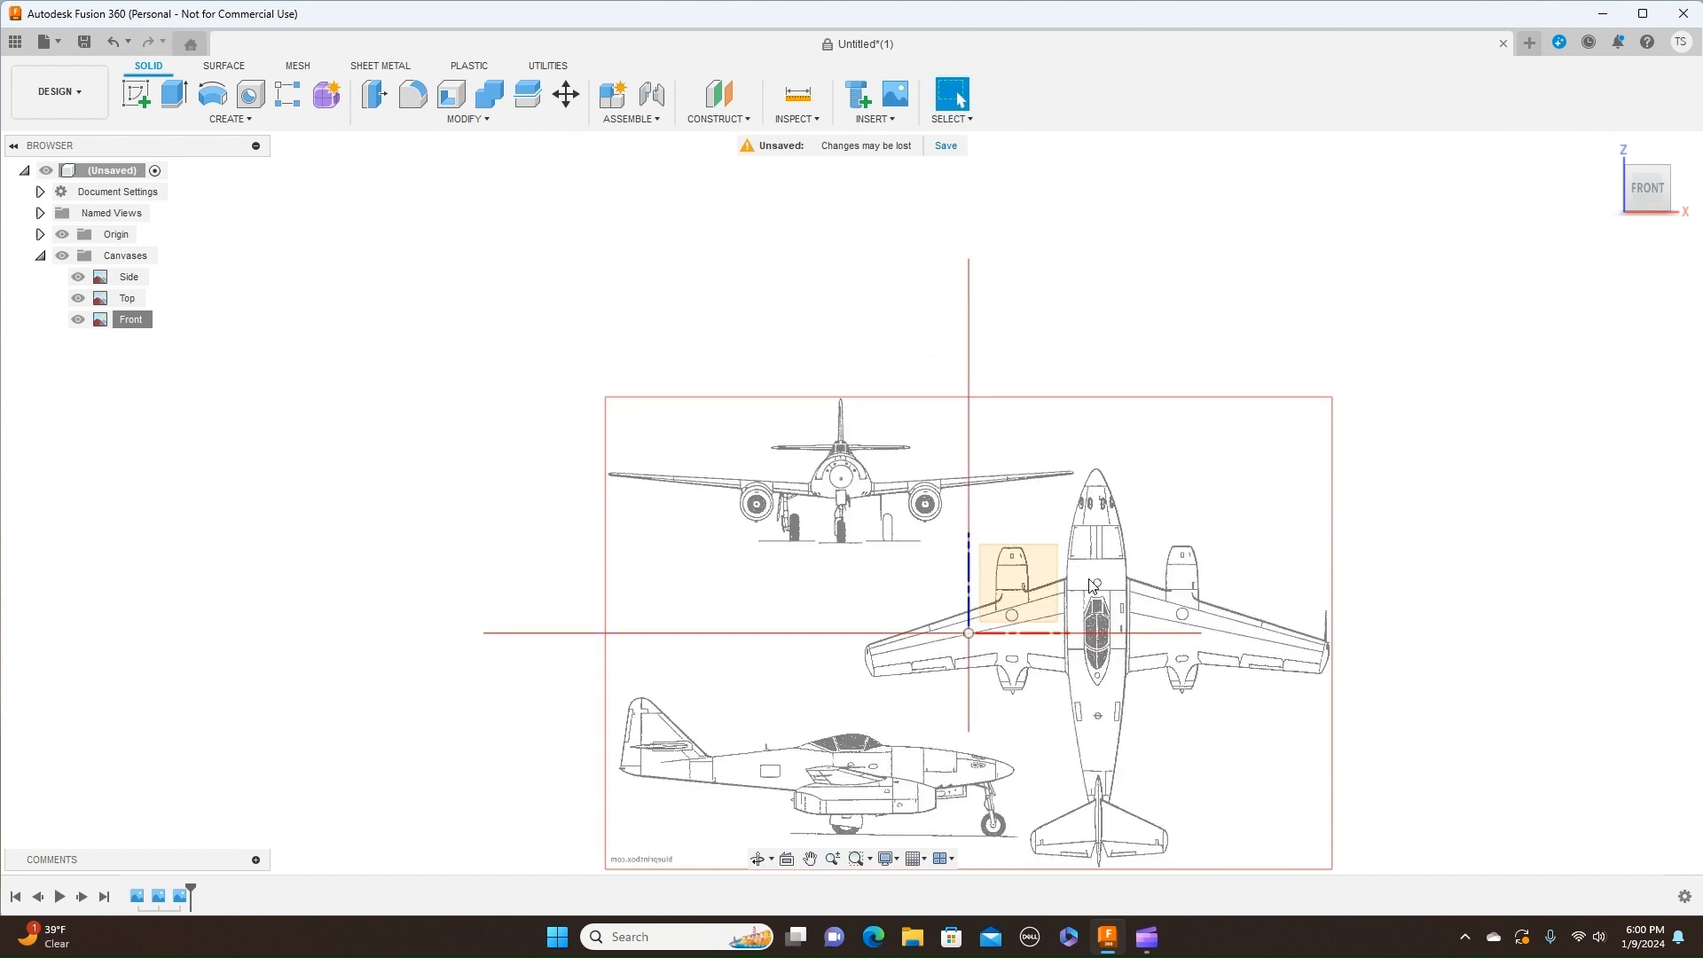
# Step: Move the Front canvas to X -780.428 mm and Y 649.93 mm so the aircraft's front view is centred on the origin
pyautogui.scroll(2, 1258, 556)
pyautogui.moveTo(1257, 555); pyautogui.dragTo(1251, 447, button='middle')
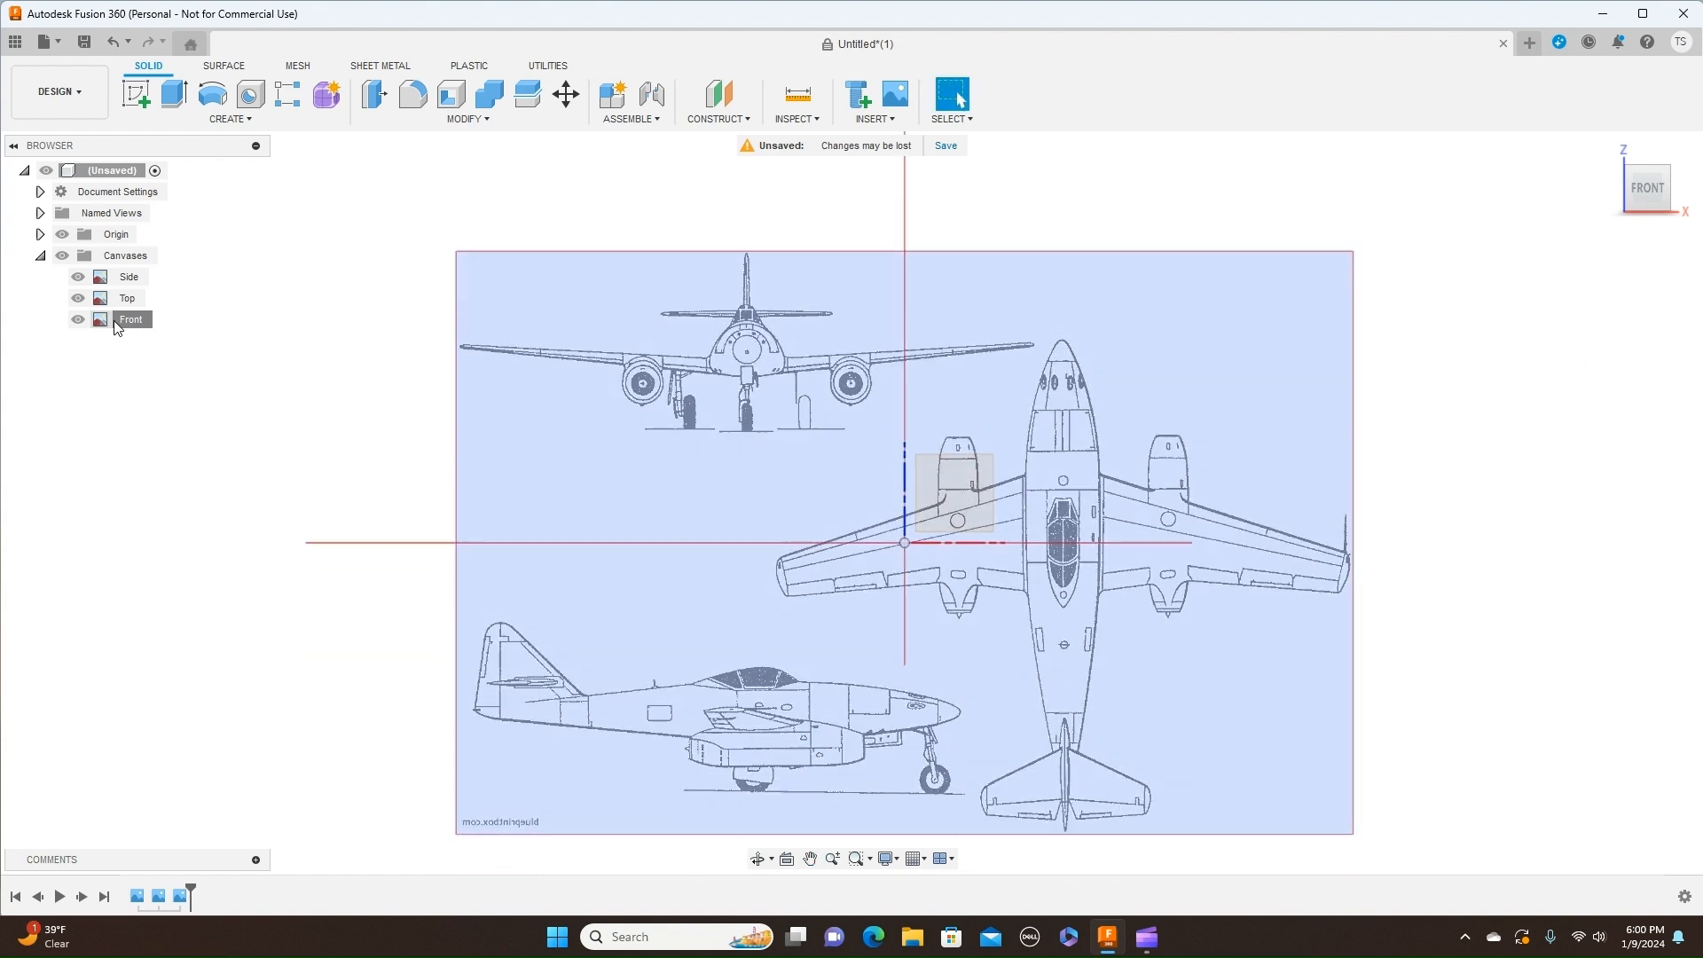
pyautogui.rightClick(118, 328)
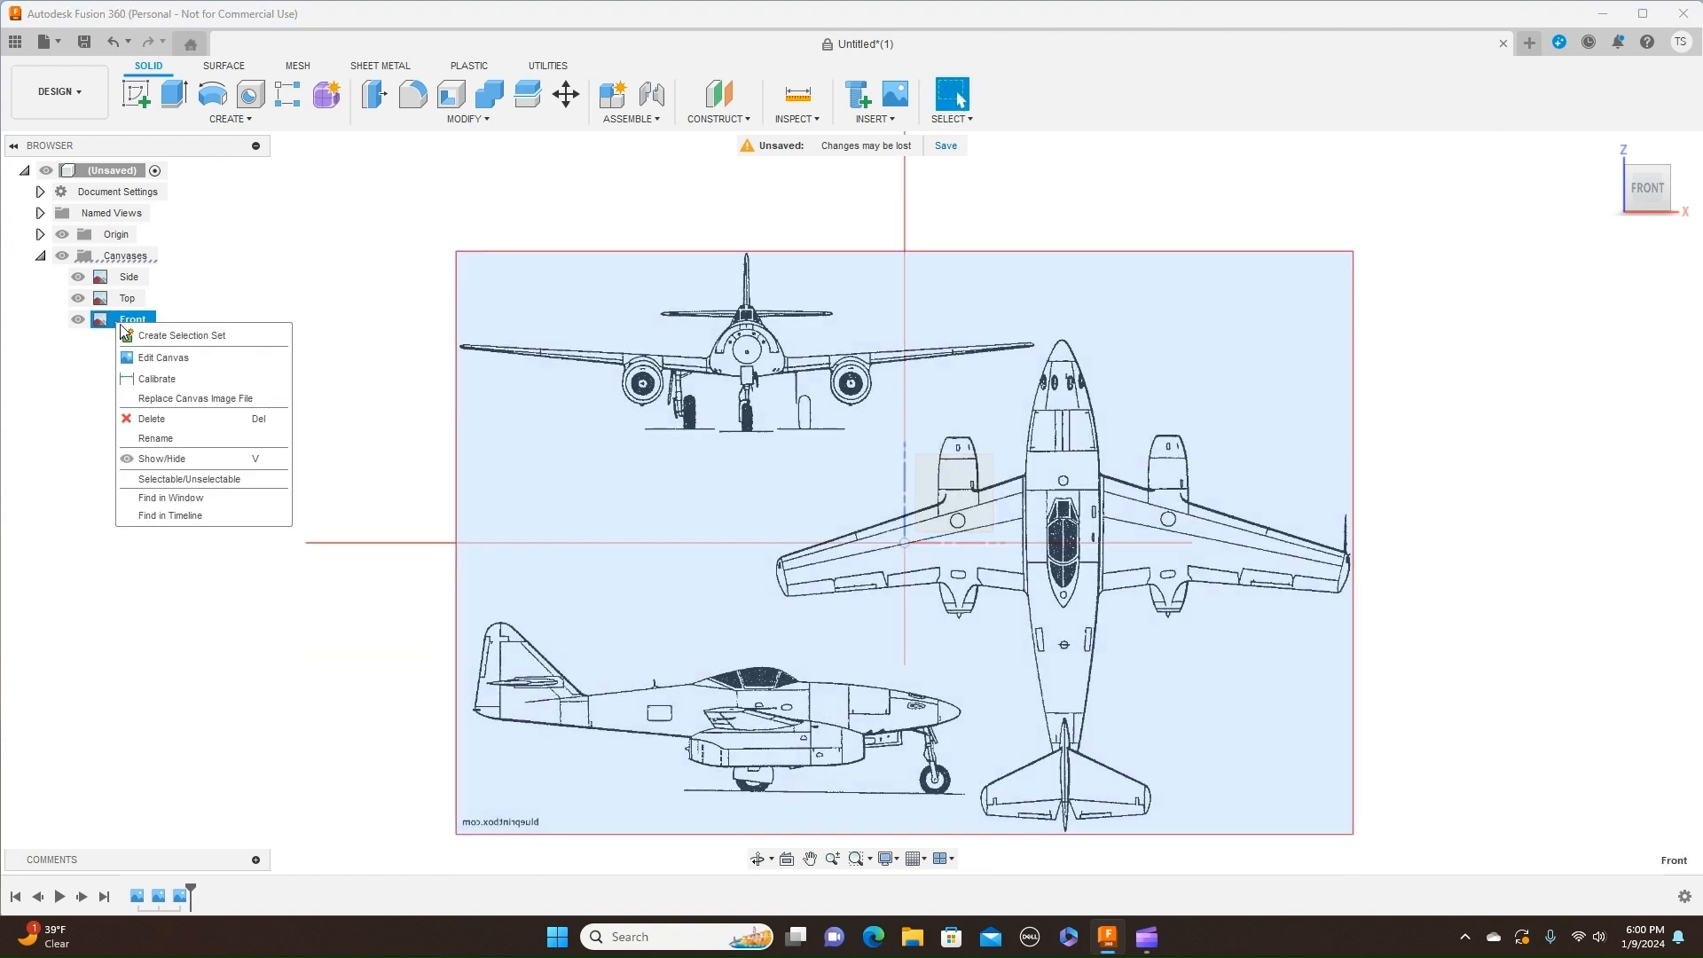
pyautogui.click(149, 360)
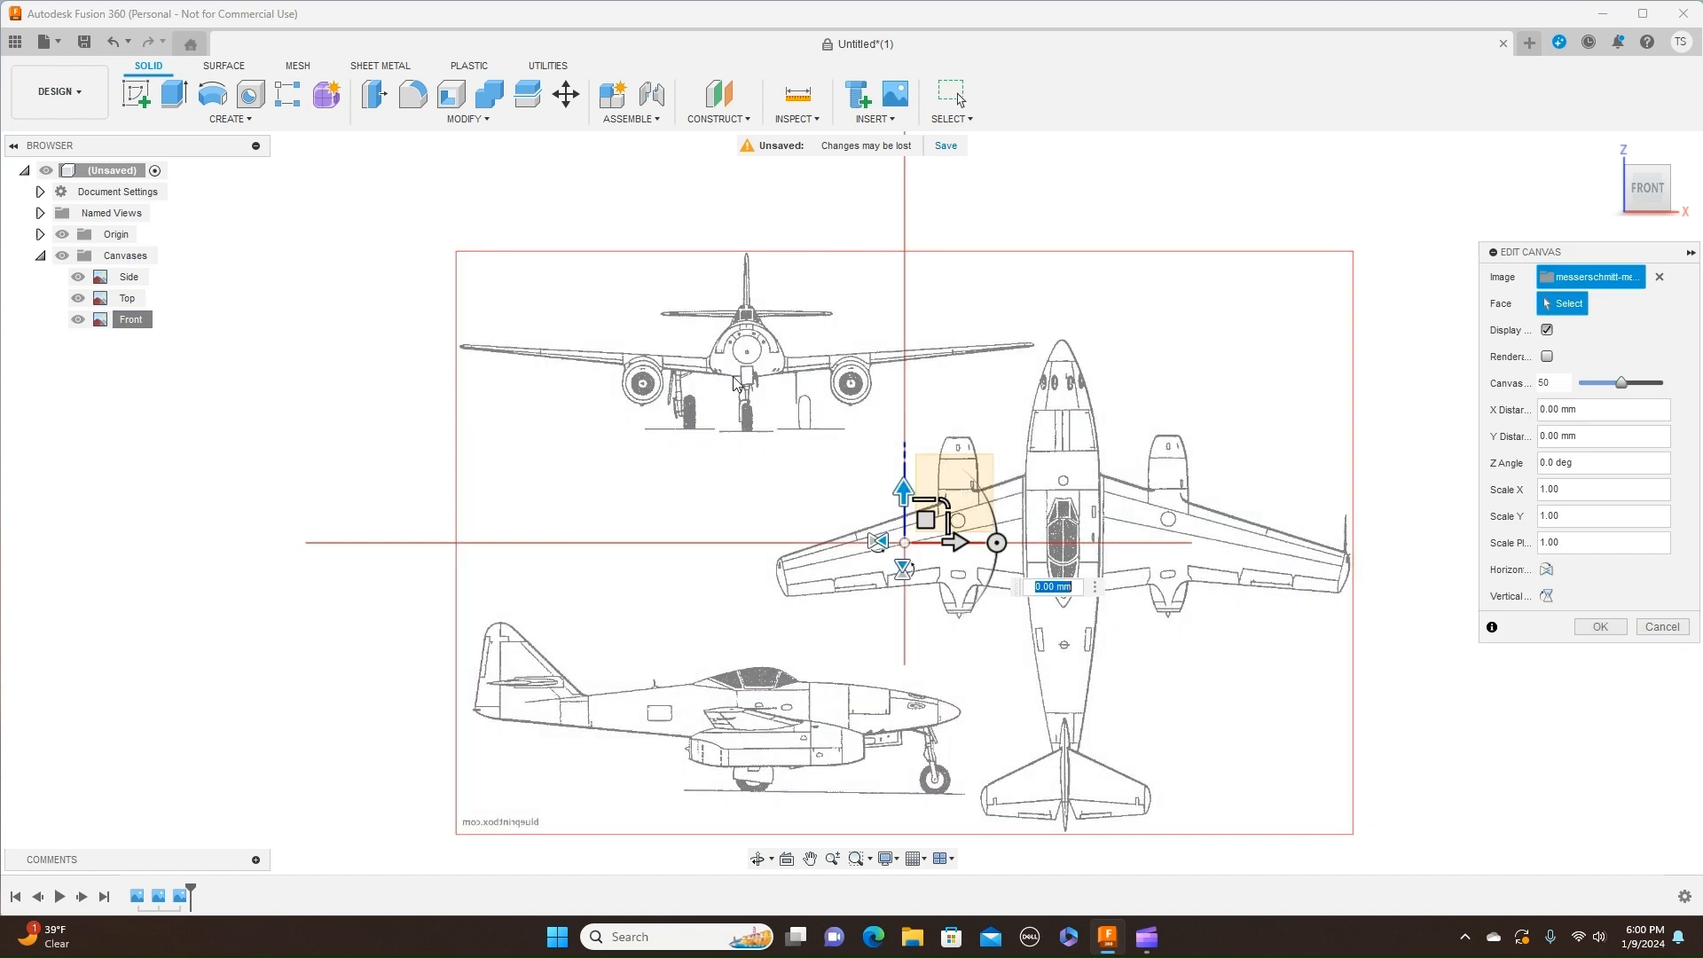
pyautogui.moveTo(1104, 386); pyautogui.dragTo(922, 355, button='middle')
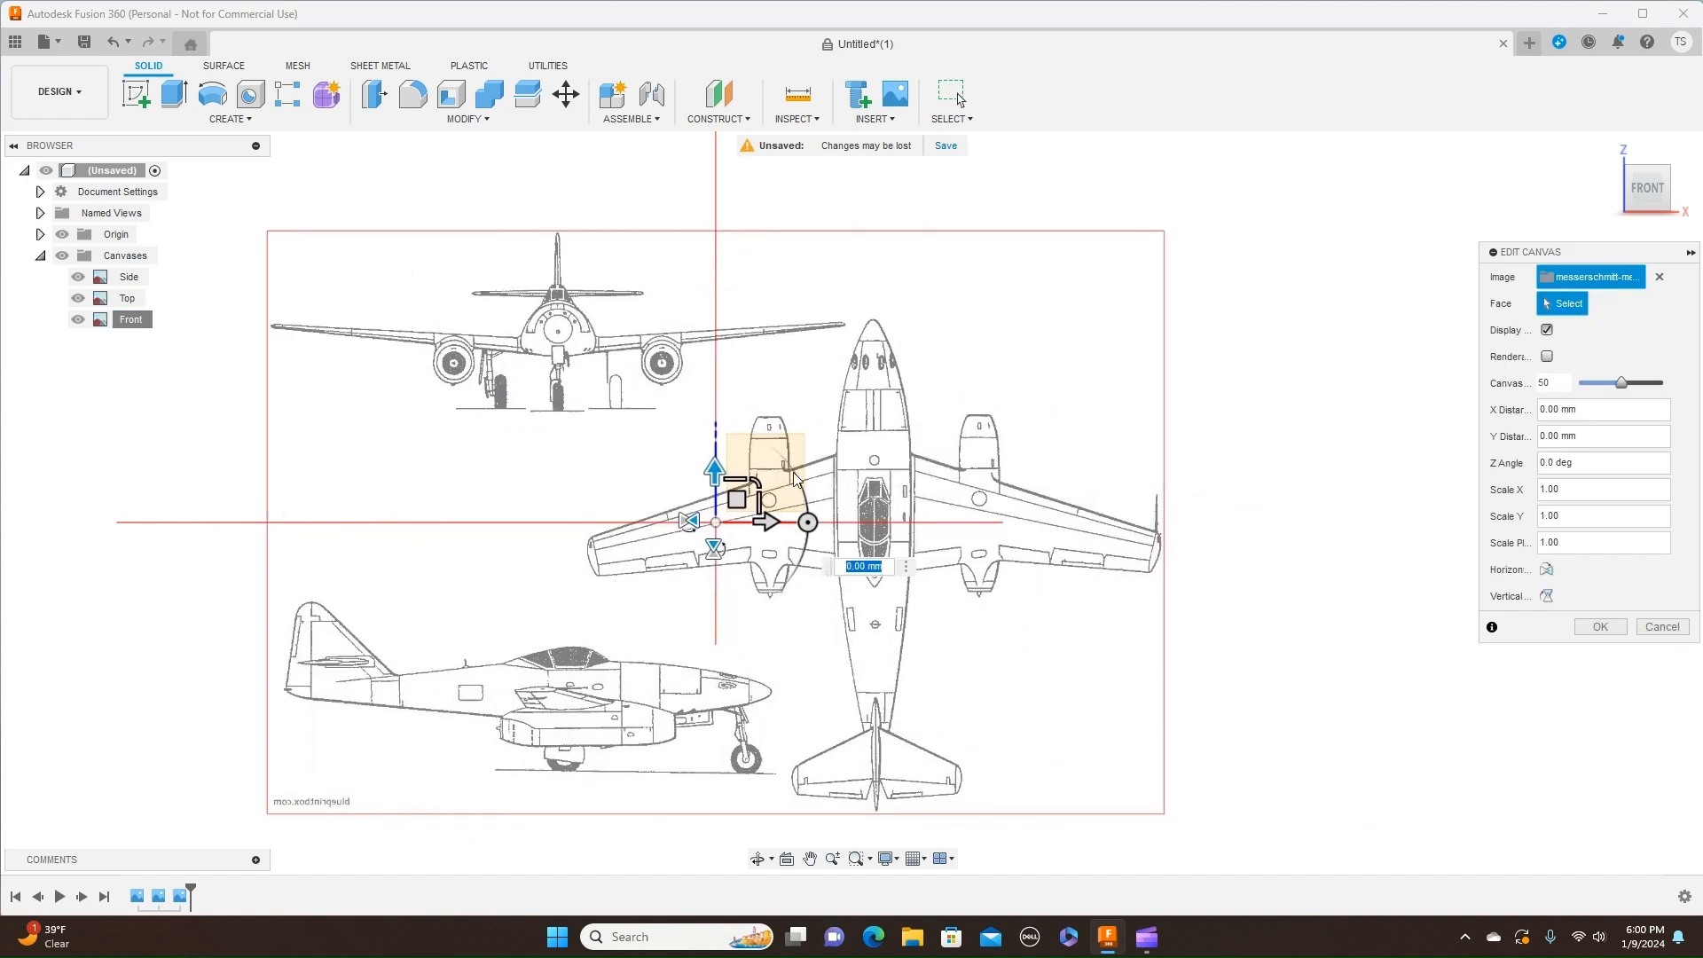
pyautogui.moveTo(741, 503); pyautogui.dragTo(910, 695)
pyautogui.moveTo(1129, 594); pyautogui.dragTo(1118, 444, button='middle')
pyautogui.scroll(-1, 1118, 444)
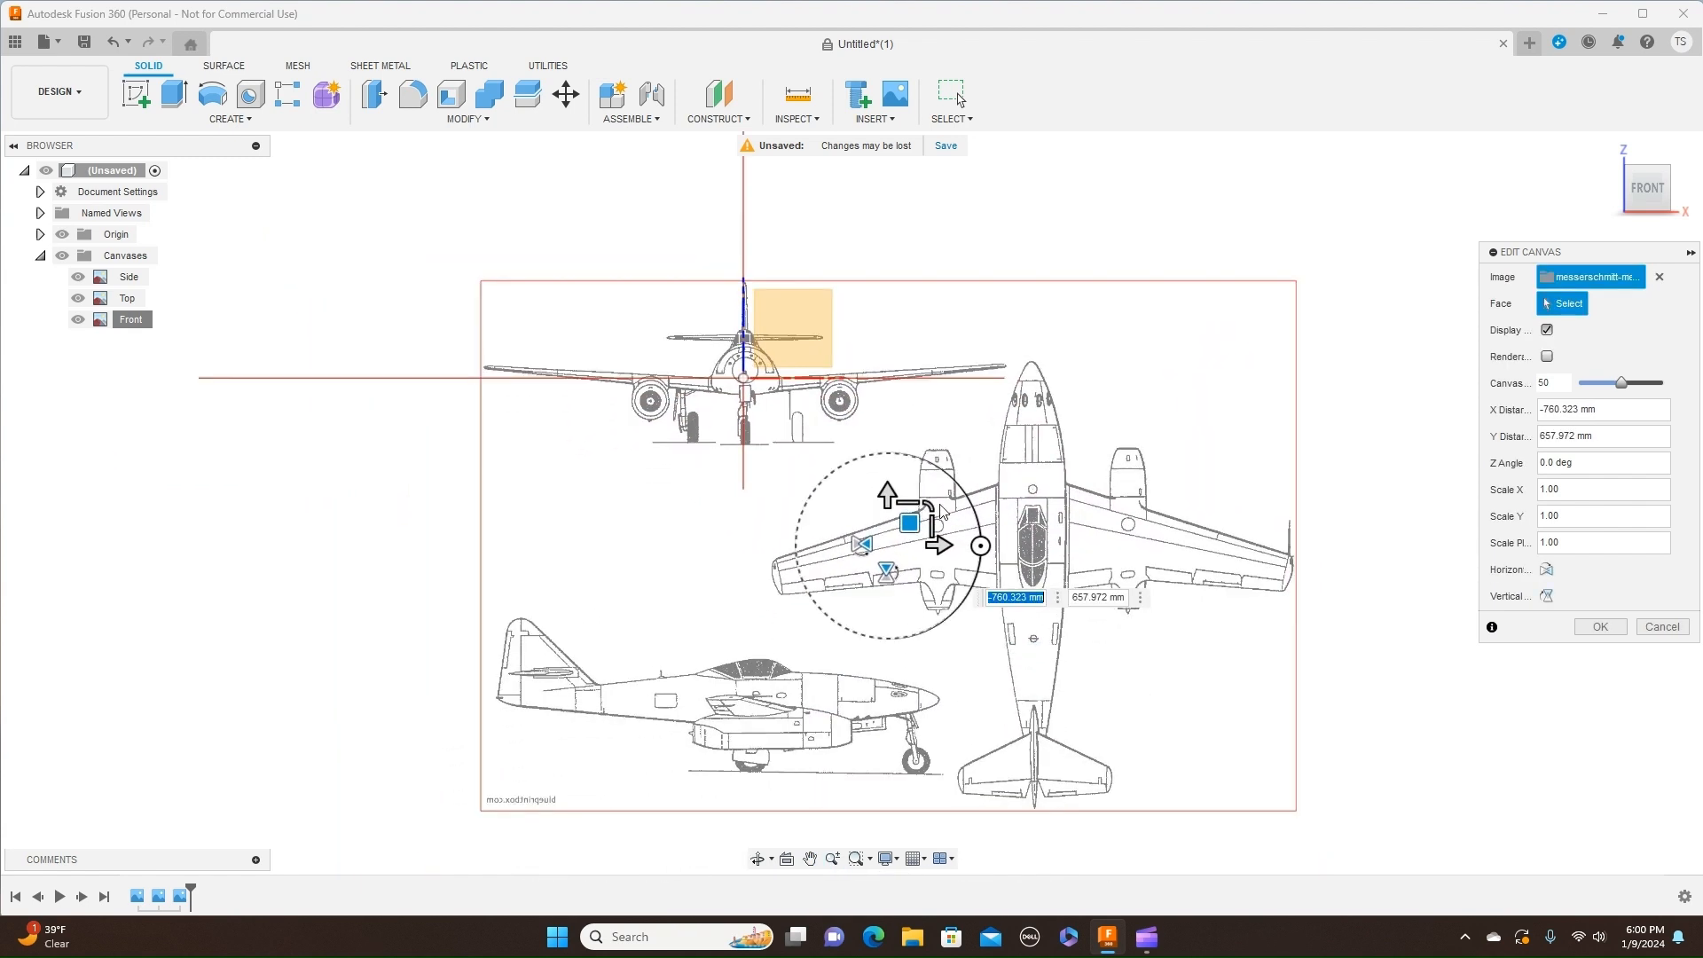
pyautogui.moveTo(914, 523); pyautogui.dragTo(911, 529)
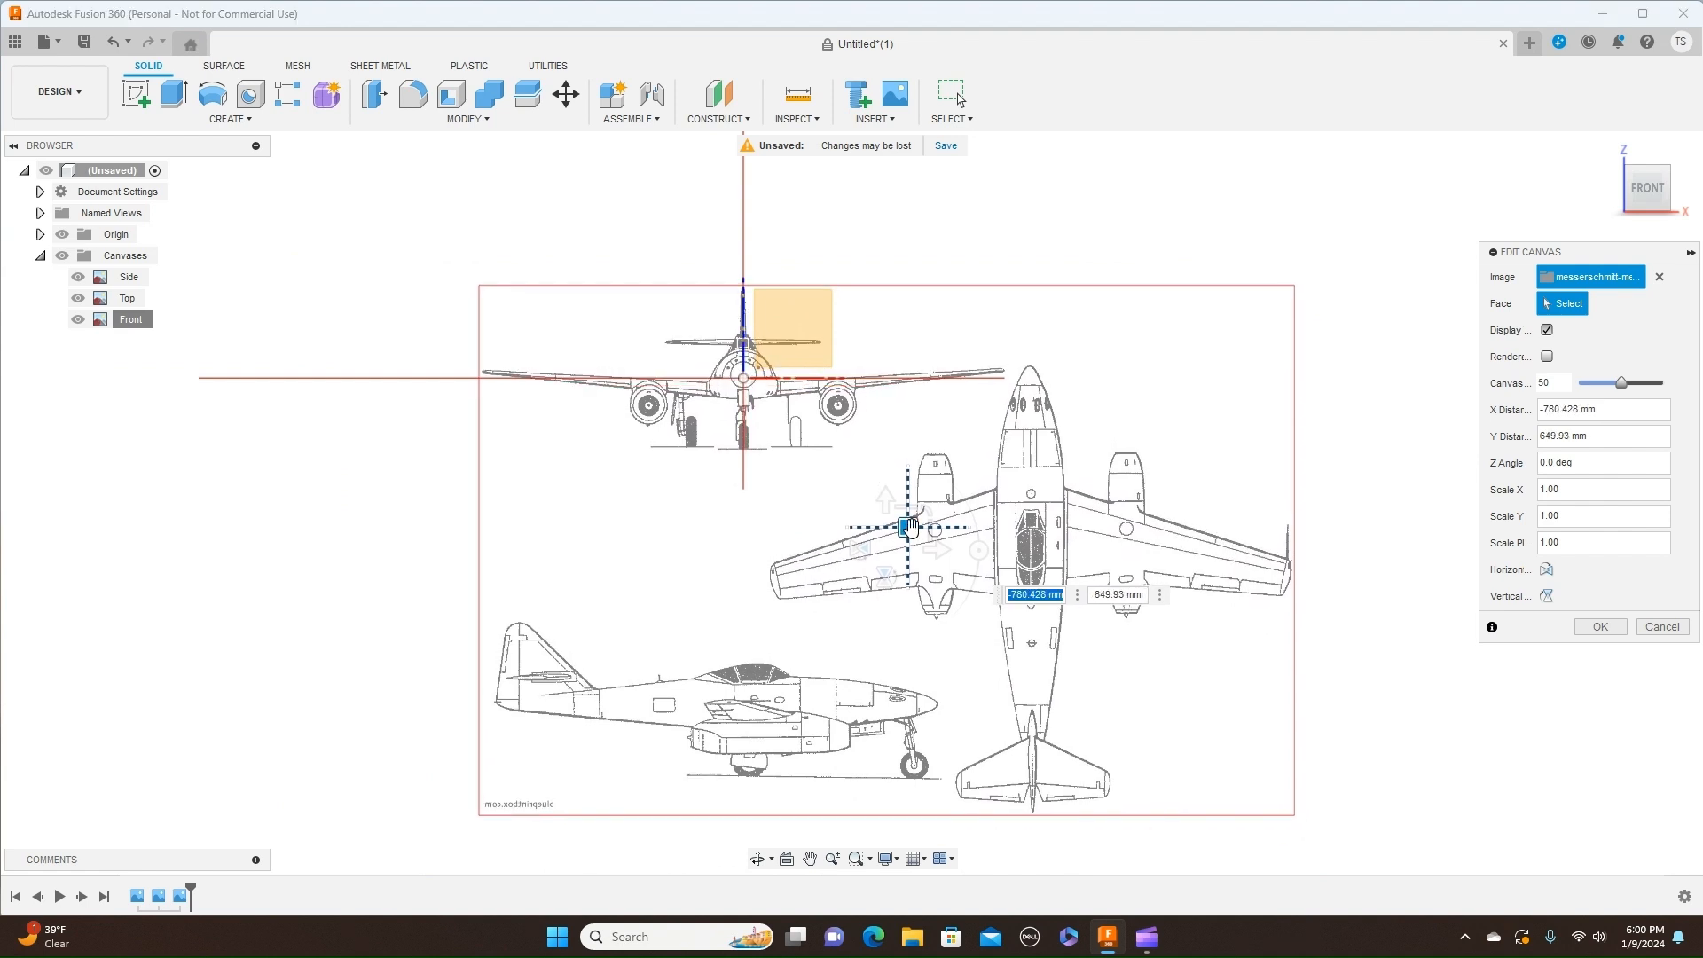
pyautogui.click(1597, 627)
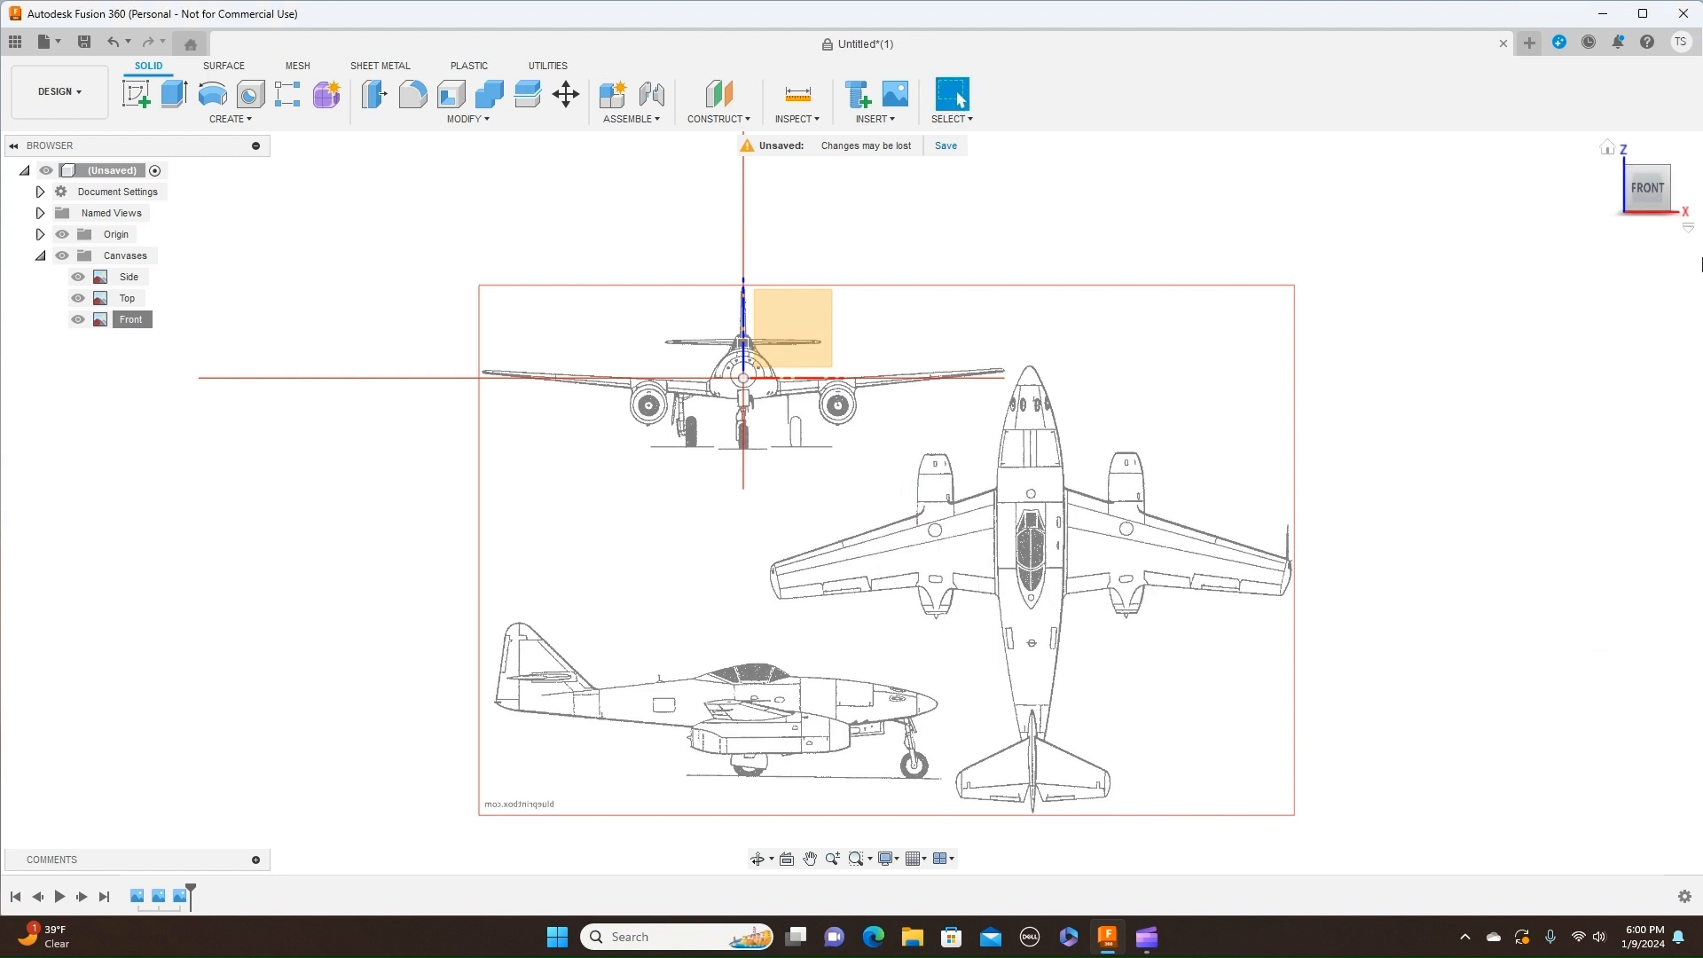
# Step: Check the alignment of the blueprint canvases from the right and top views
pyautogui.moveTo(1683, 193)
pyautogui.click(1684, 193)
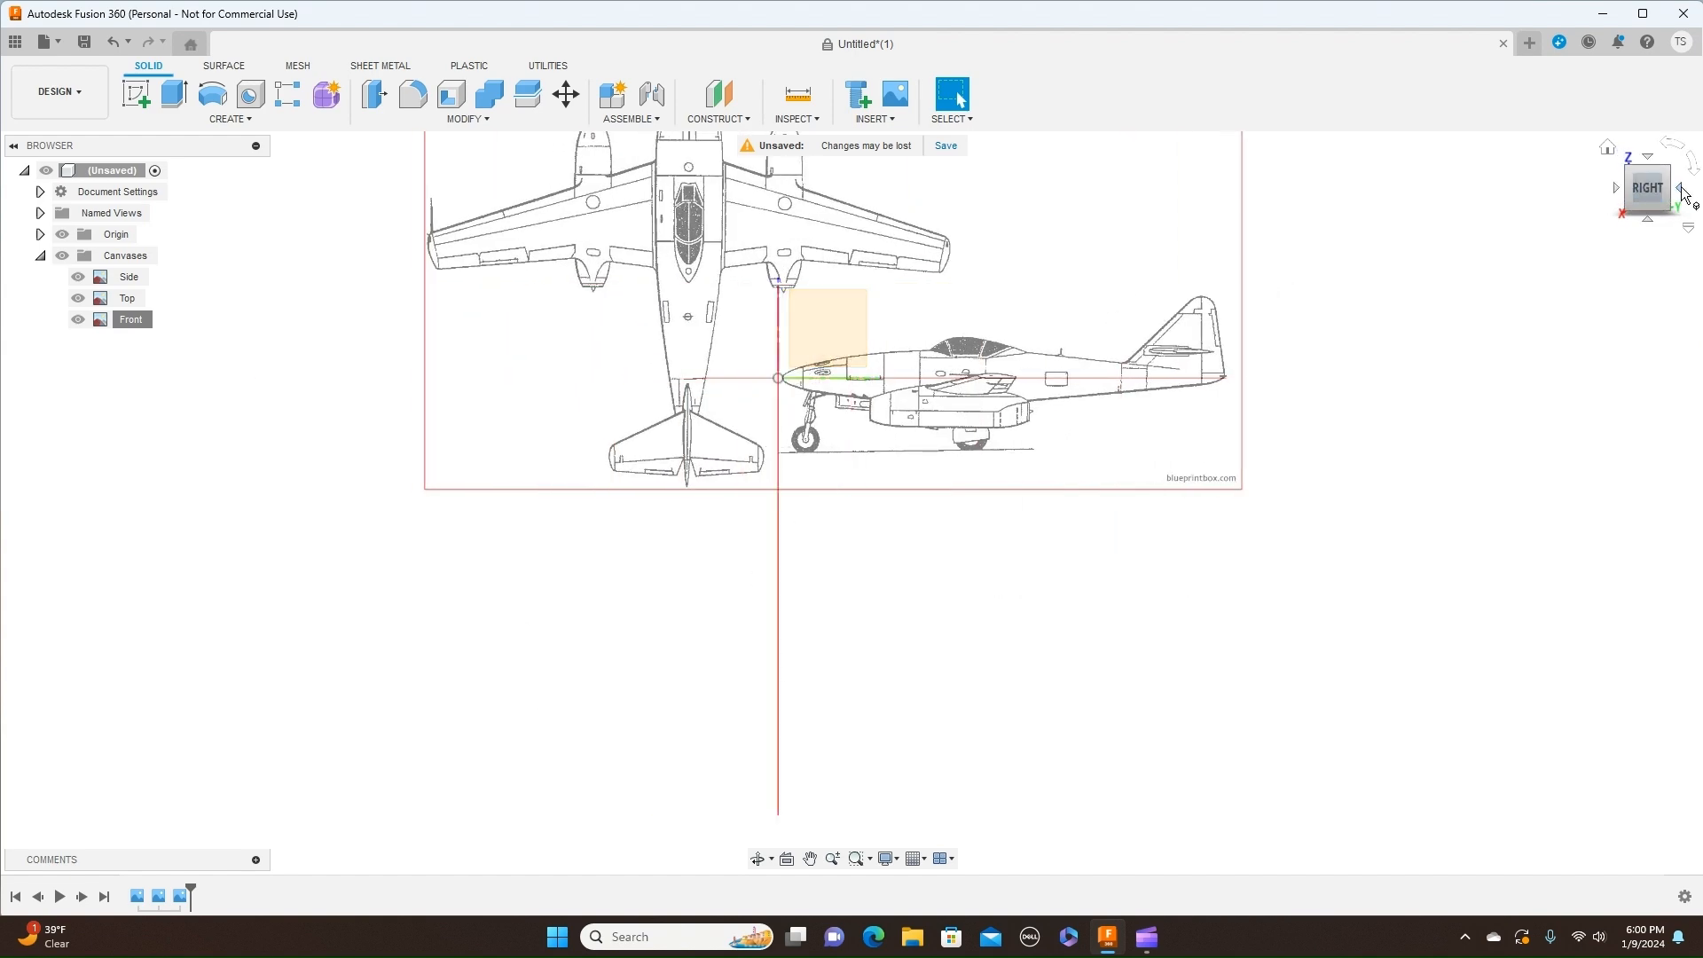
pyautogui.moveTo(1527, 389); pyautogui.dragTo(1501, 435, button='middle')
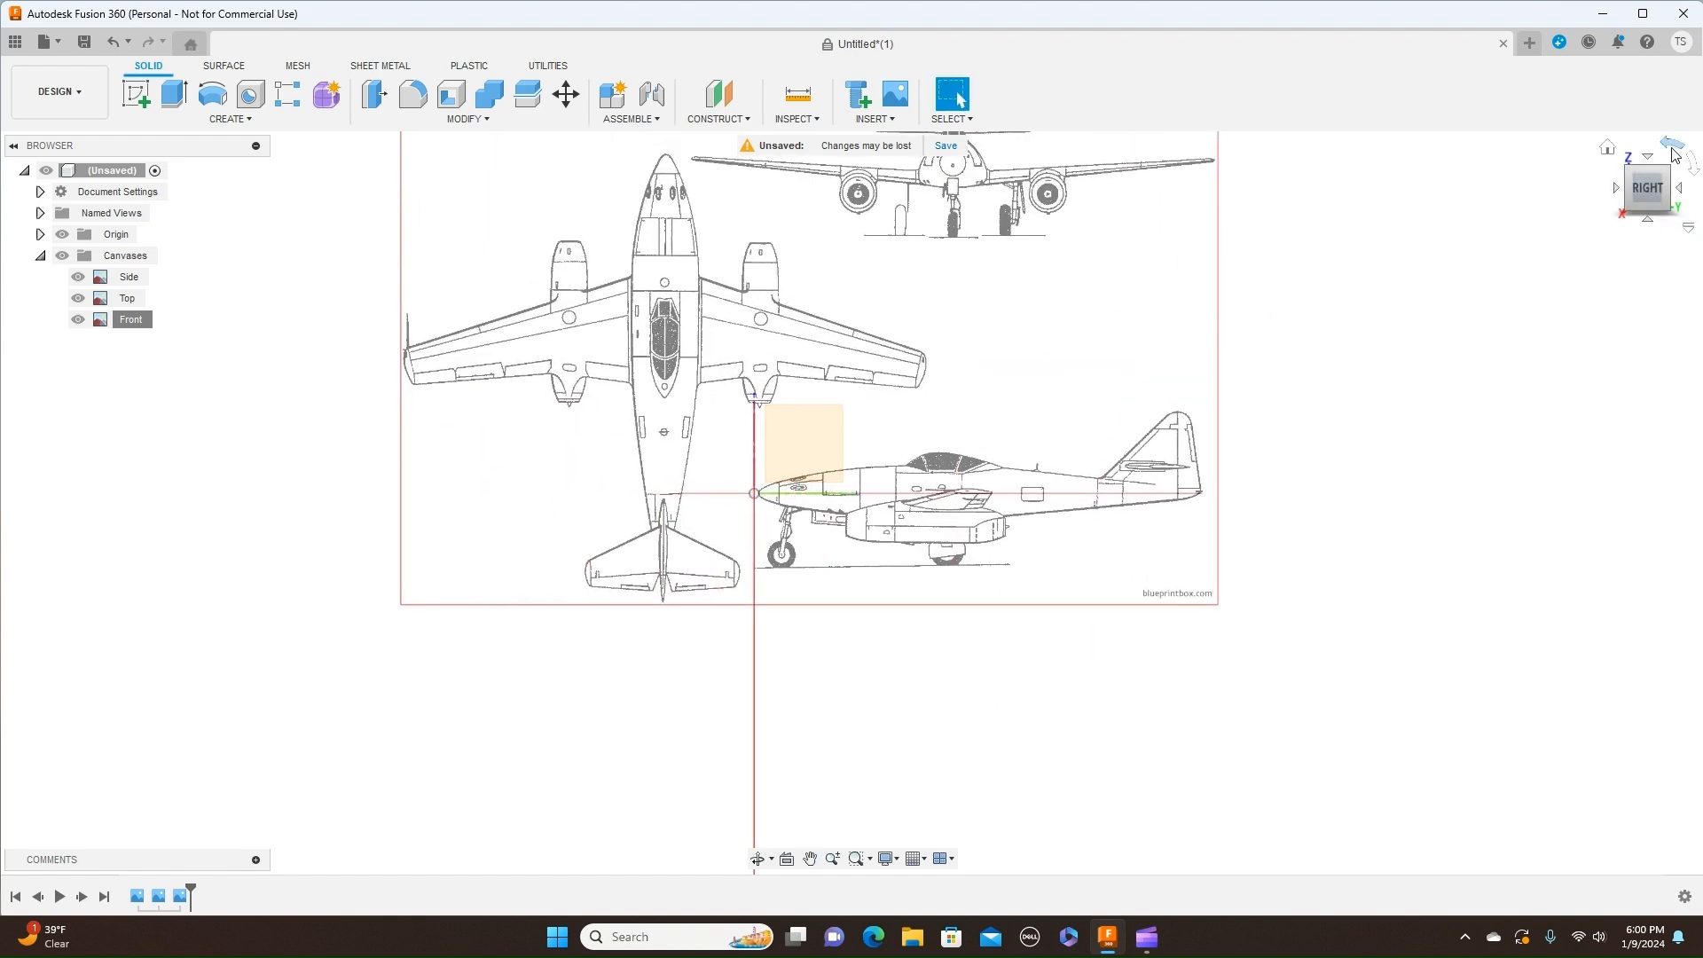
pyautogui.click(1650, 158)
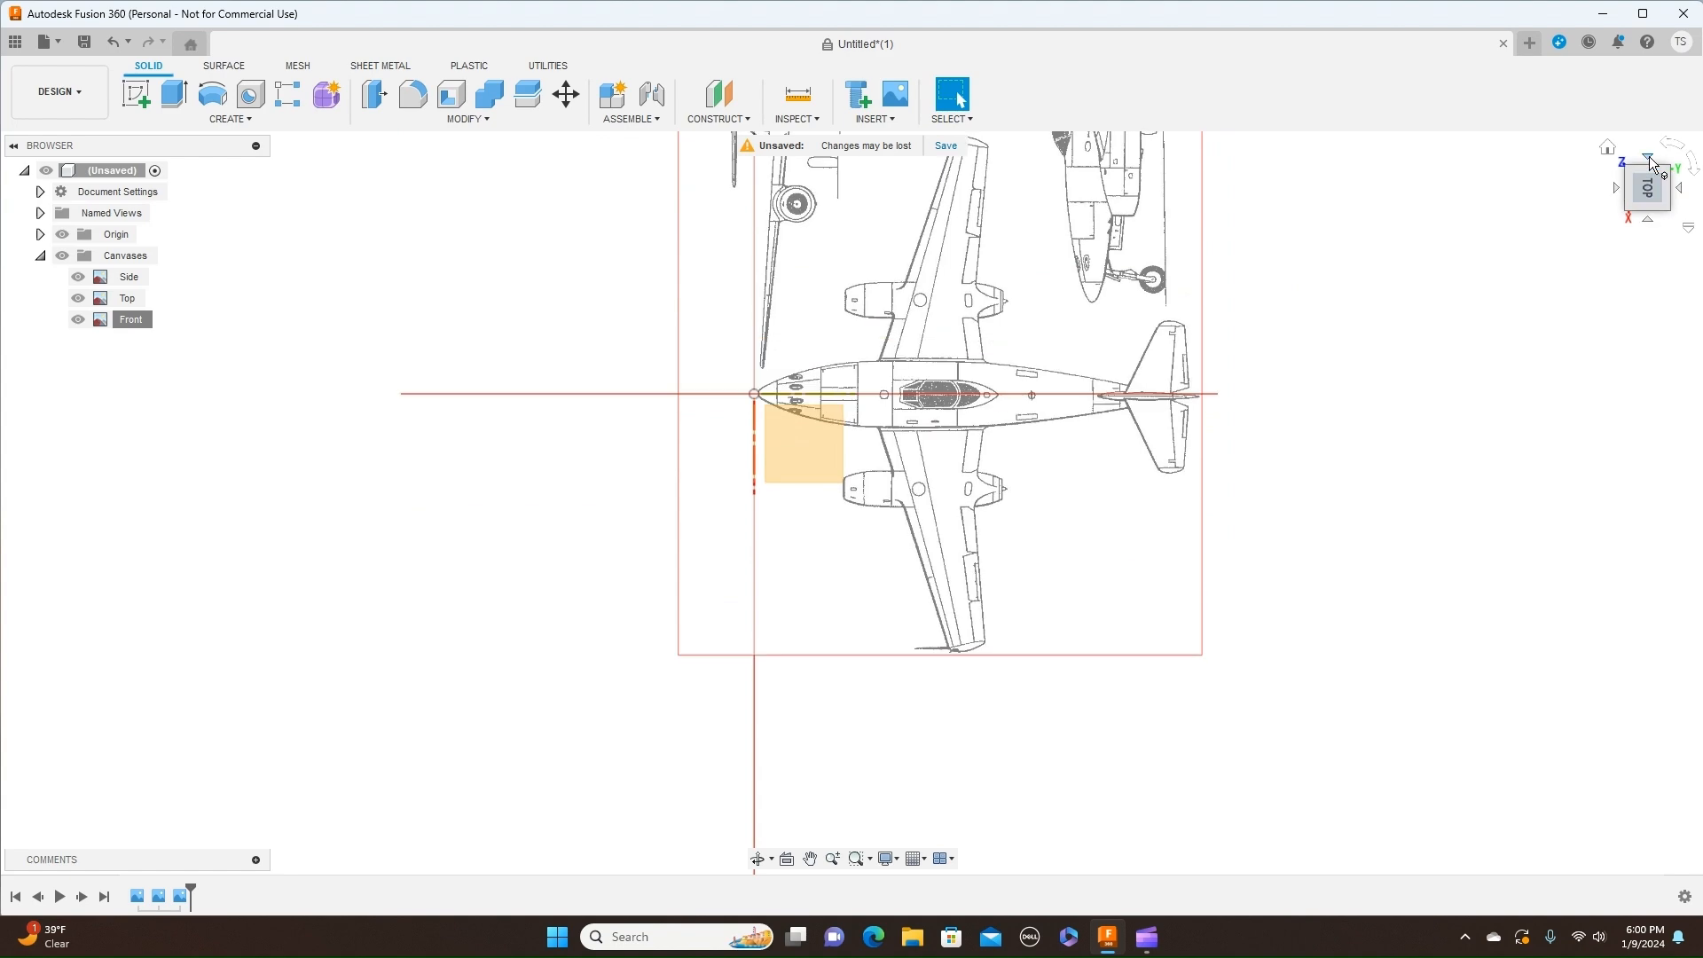
pyautogui.click(1647, 221)
pyautogui.moveTo(1441, 259); pyautogui.dragTo(1434, 285, button='middle')
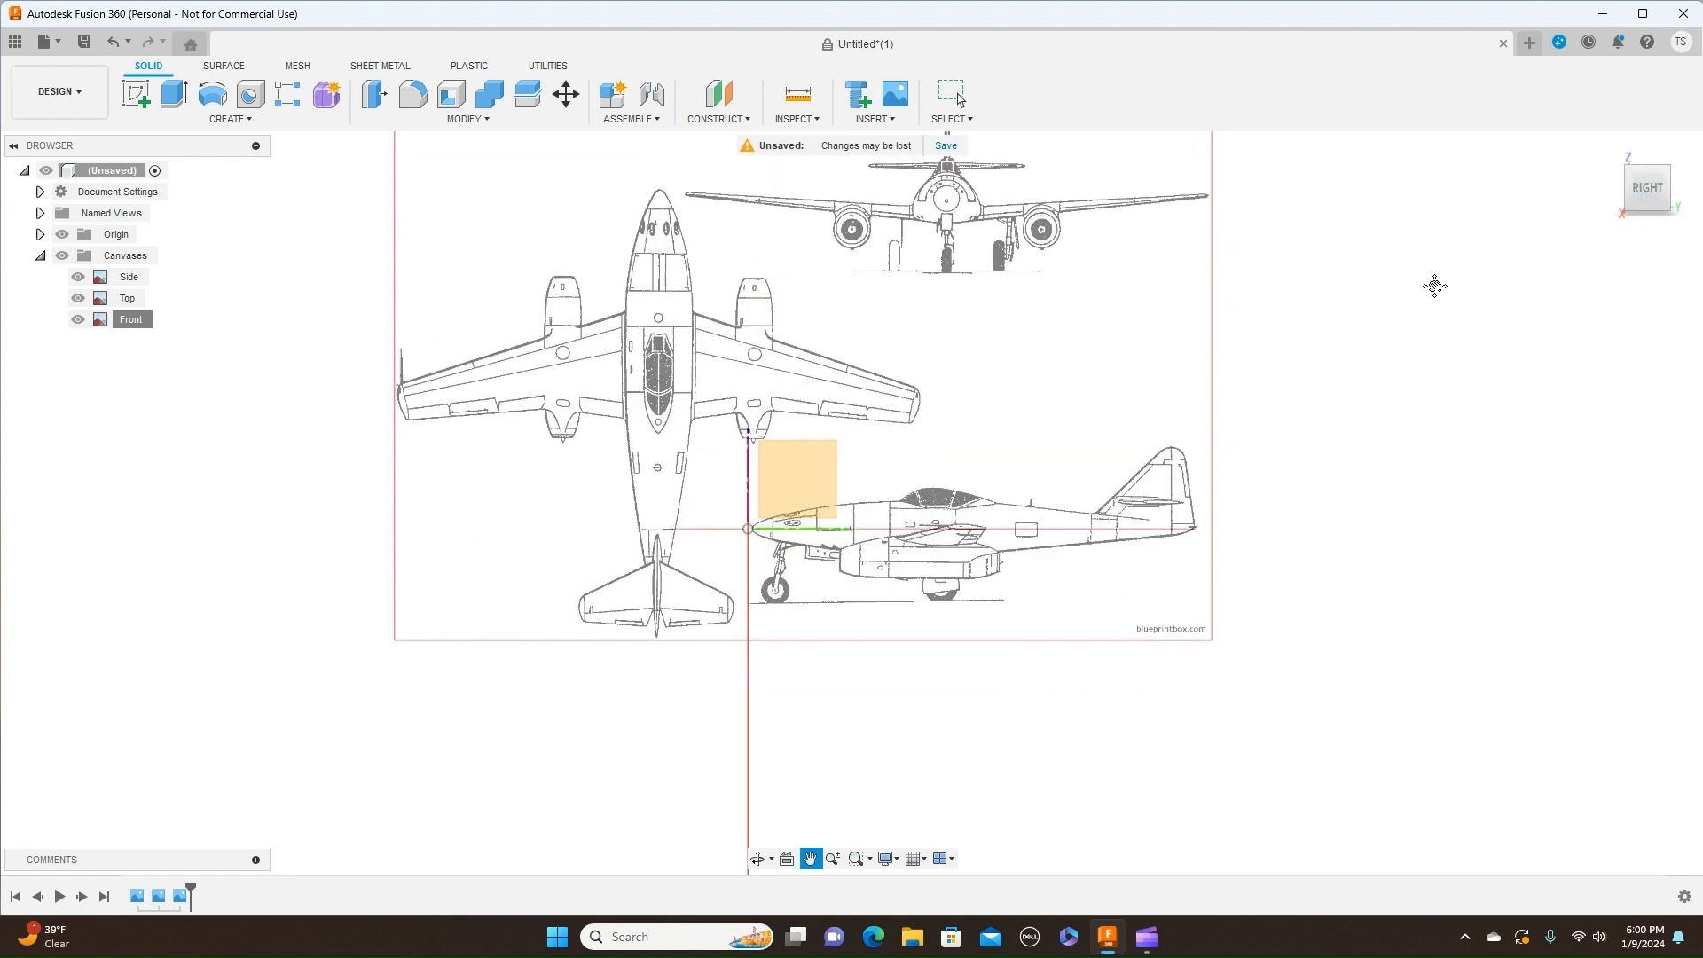
pyautogui.scroll(5, 1433, 293)
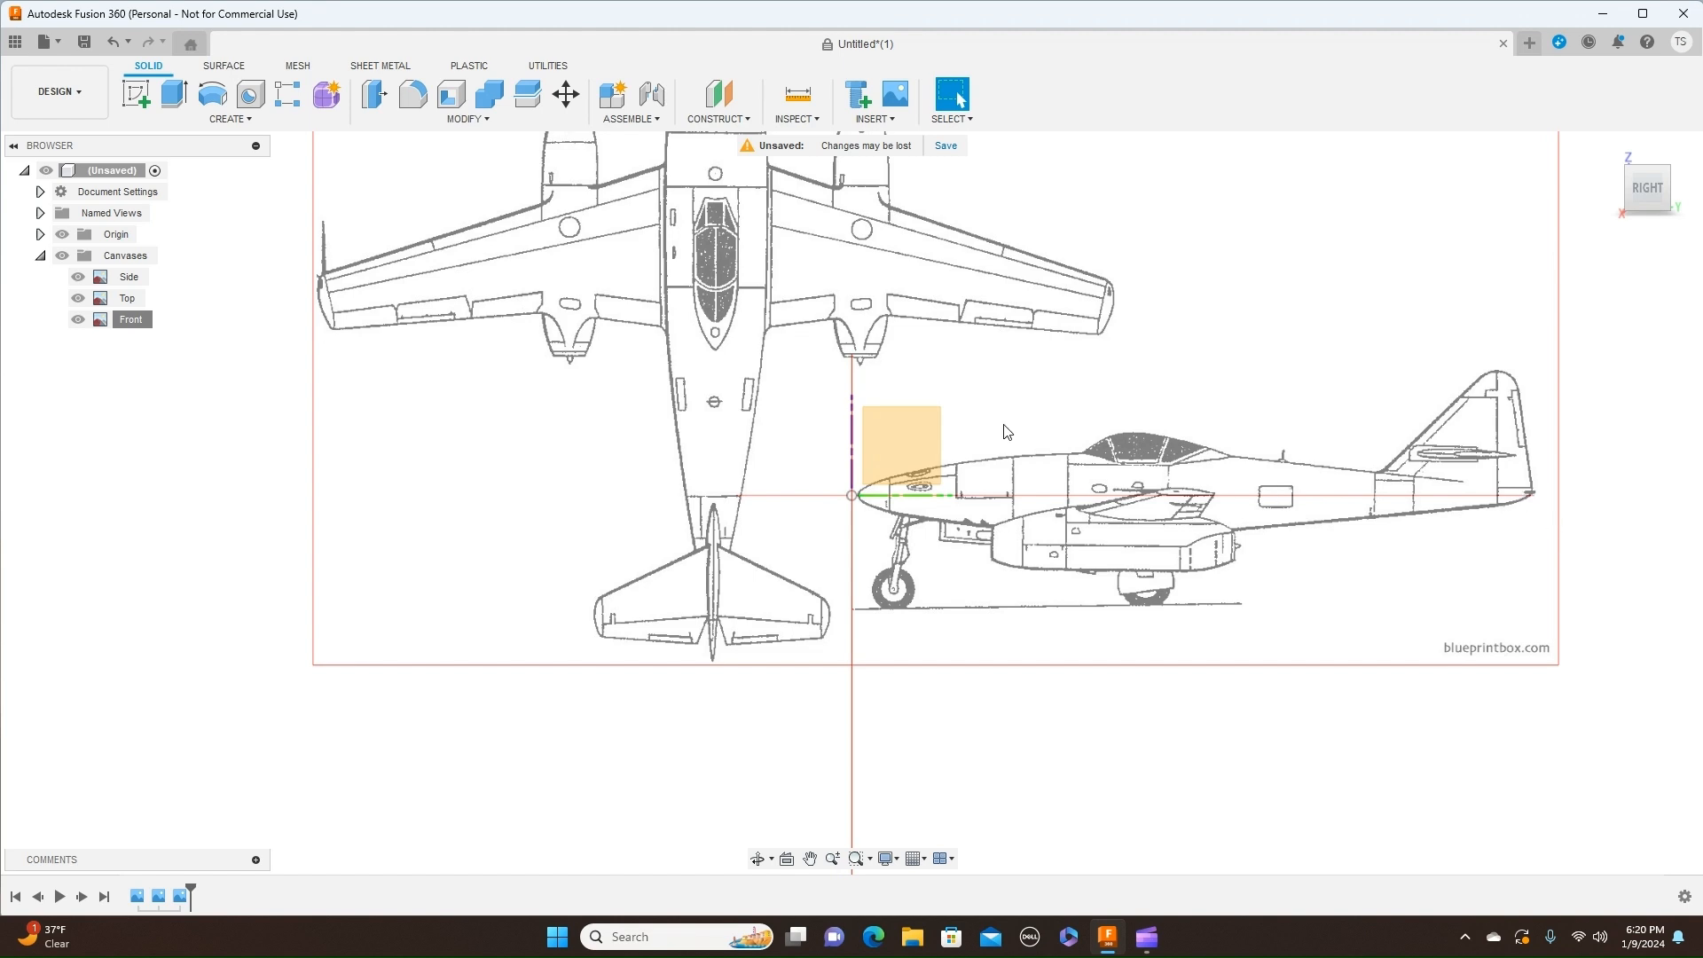
# Step: Start a form cylinder on the front plane, centred just above the origin, about 260.8 mm in diameter around the fuselage
pyautogui.click(325, 97)
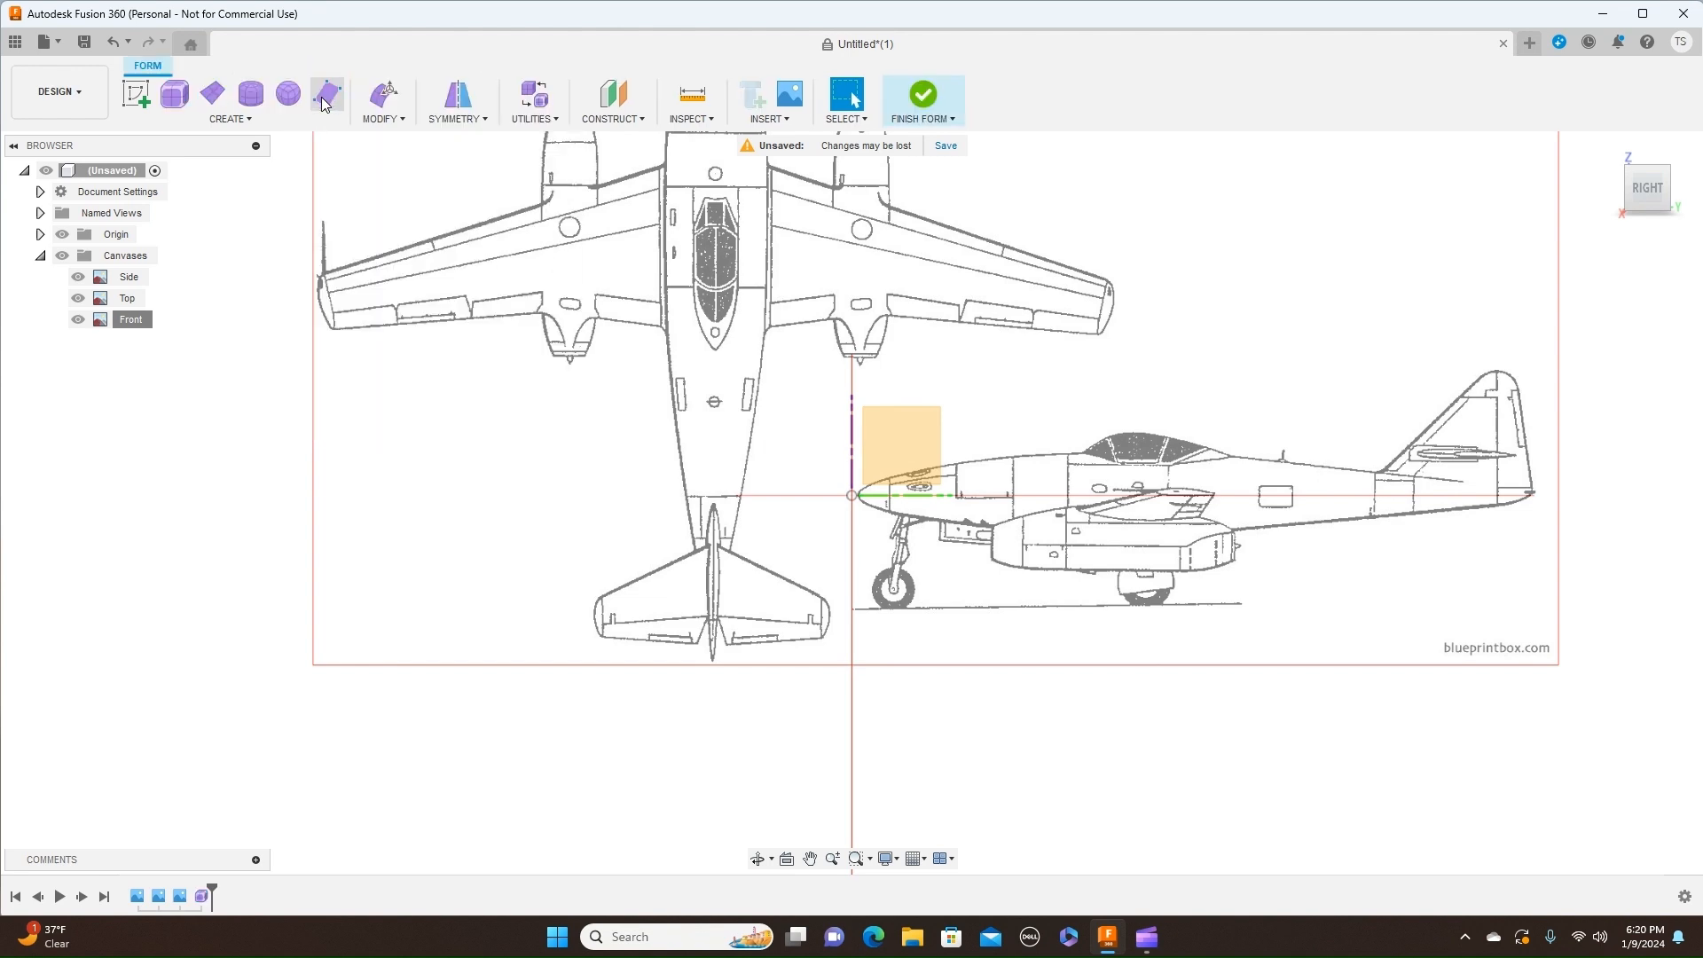
pyautogui.click(251, 95)
pyautogui.moveTo(1615, 185)
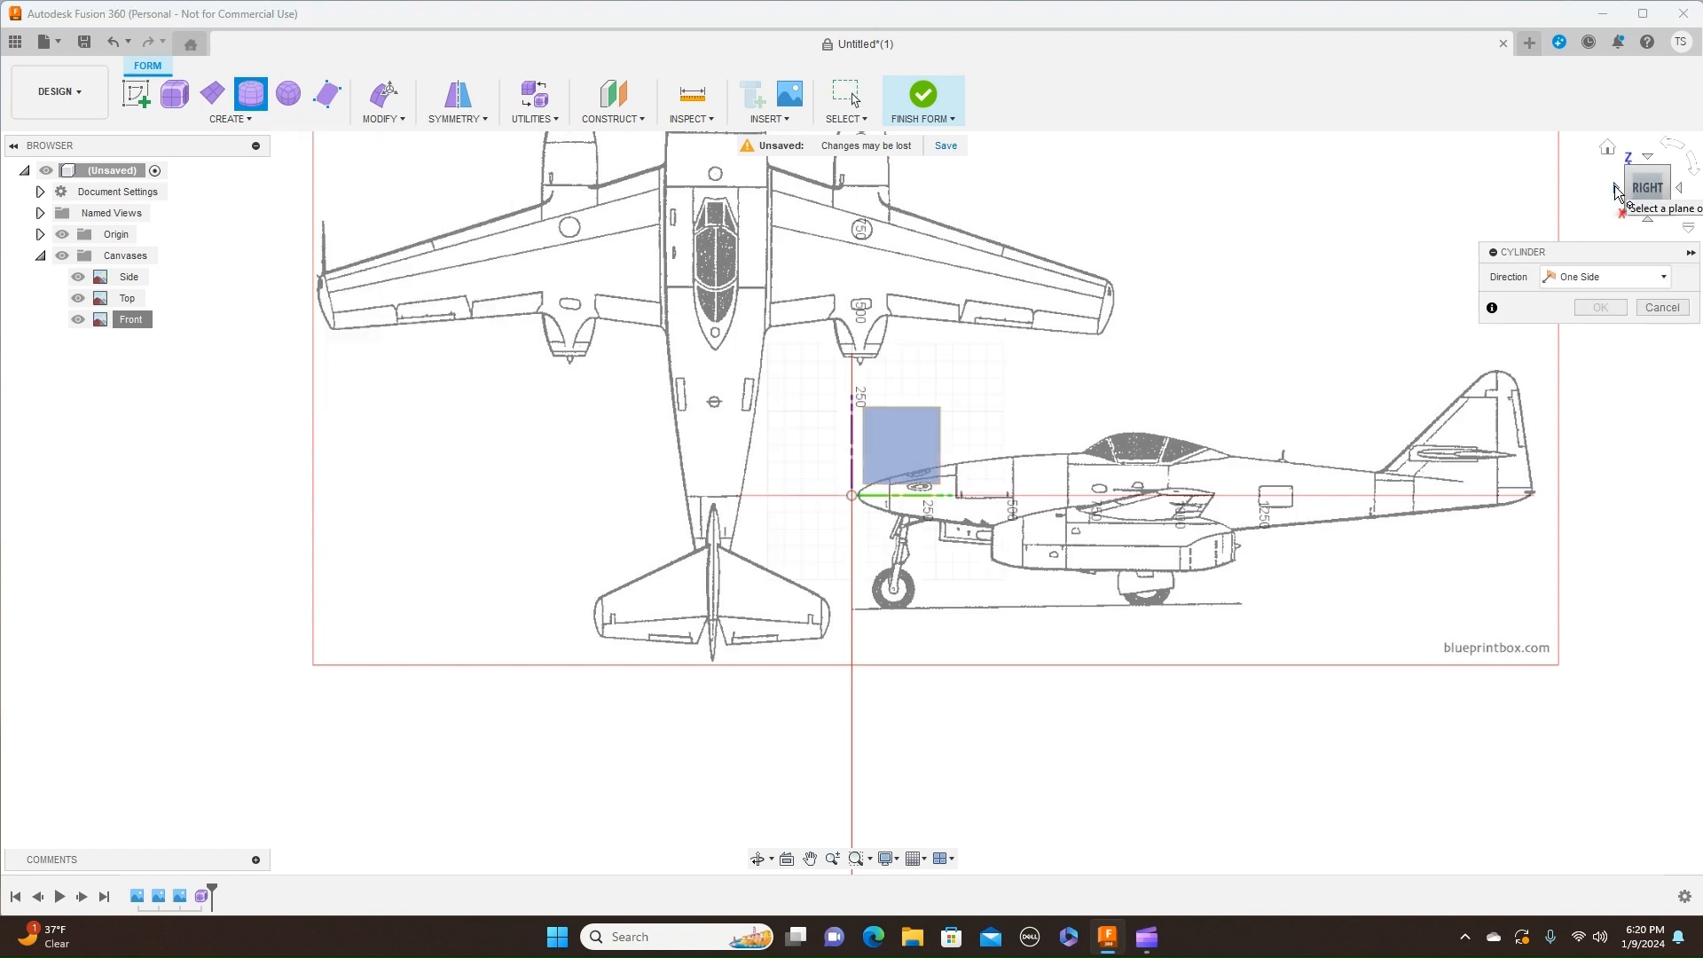
pyautogui.click(1616, 188)
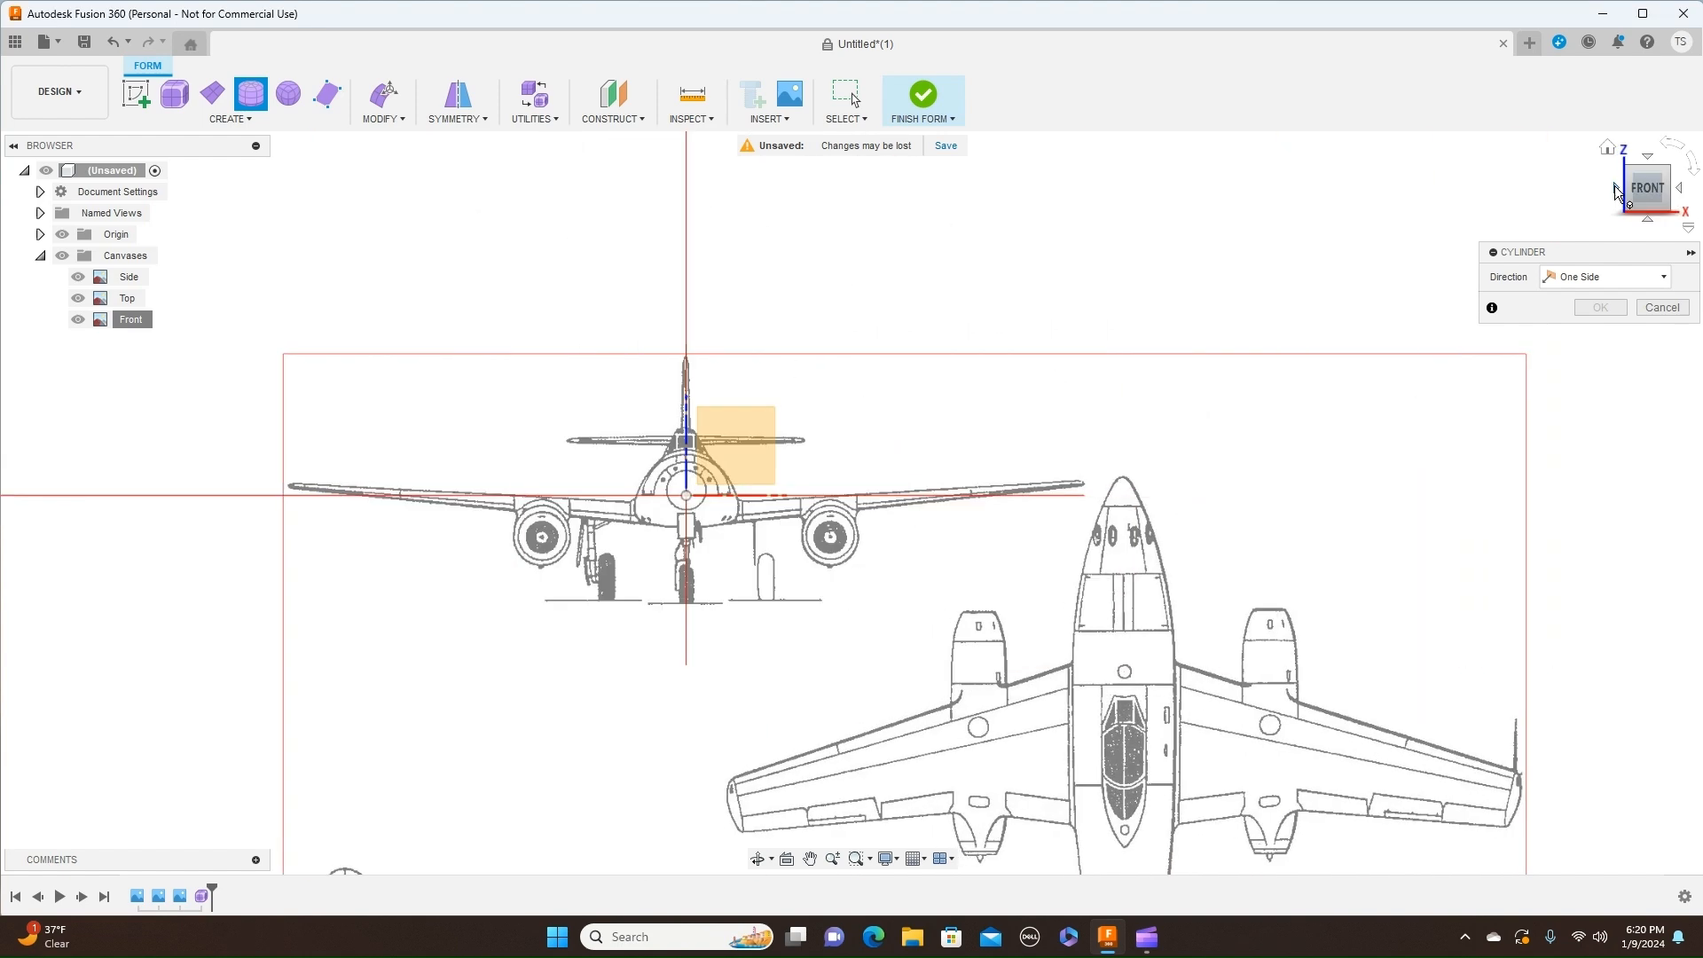
pyautogui.moveTo(1046, 376); pyautogui.dragTo(1282, 277, button='middle')
pyautogui.scroll(5, 1156, 362)
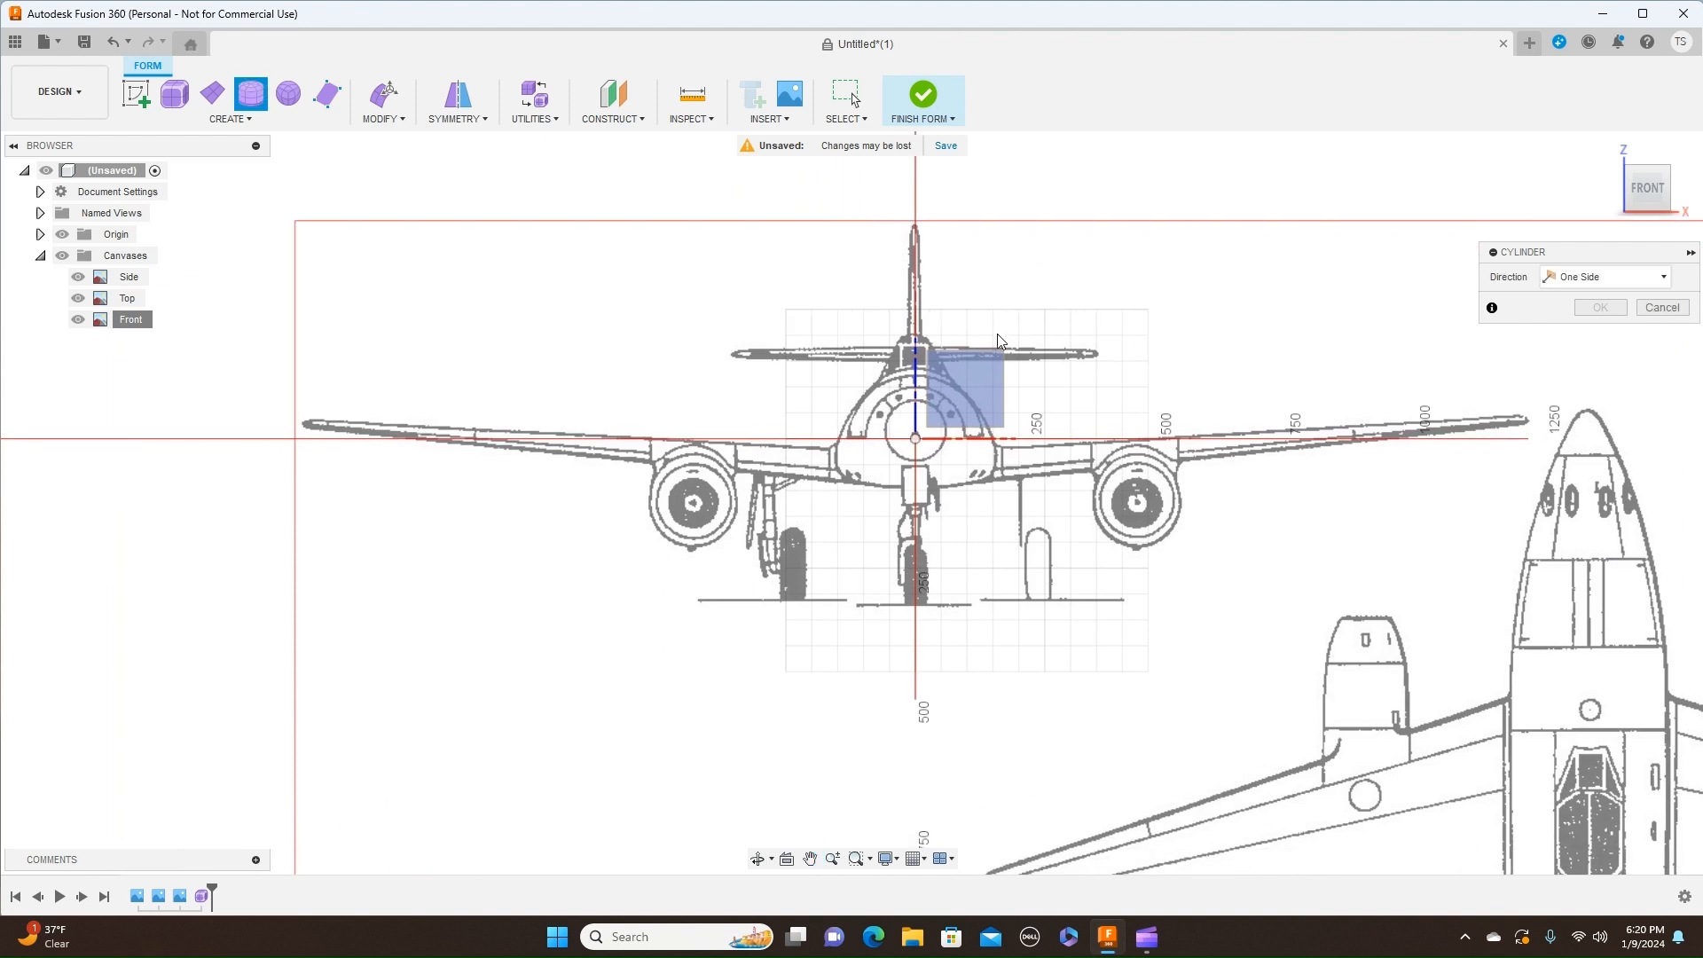
pyautogui.click(967, 388)
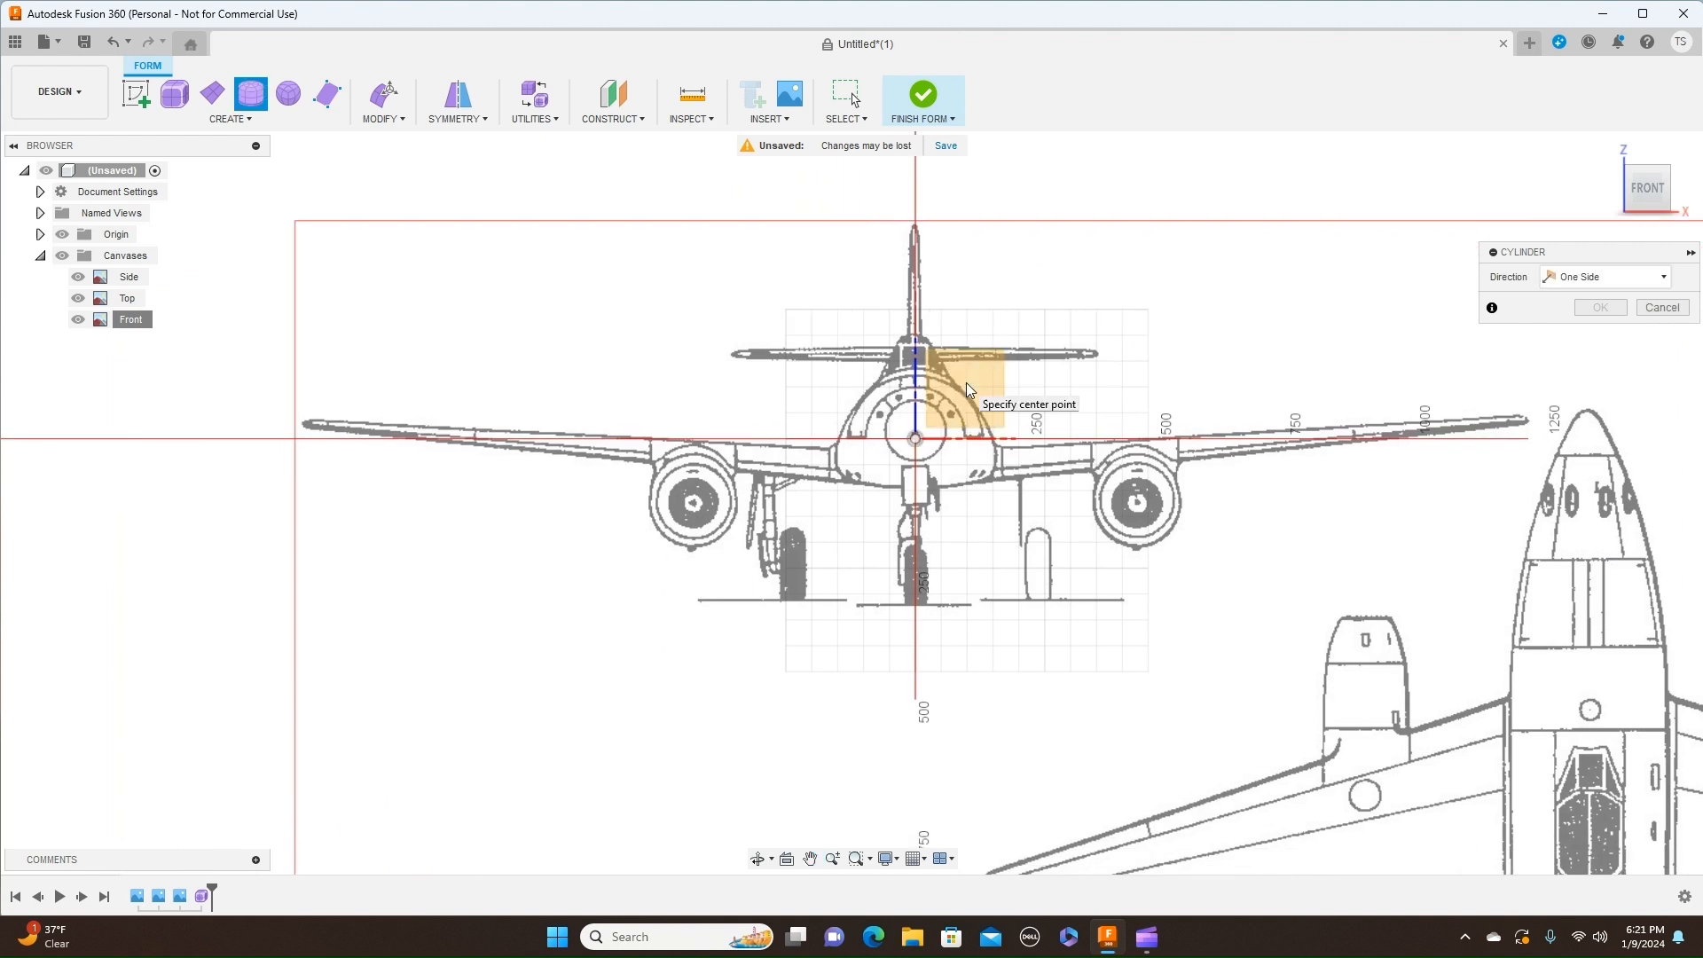
pyautogui.scroll(3, 966, 381)
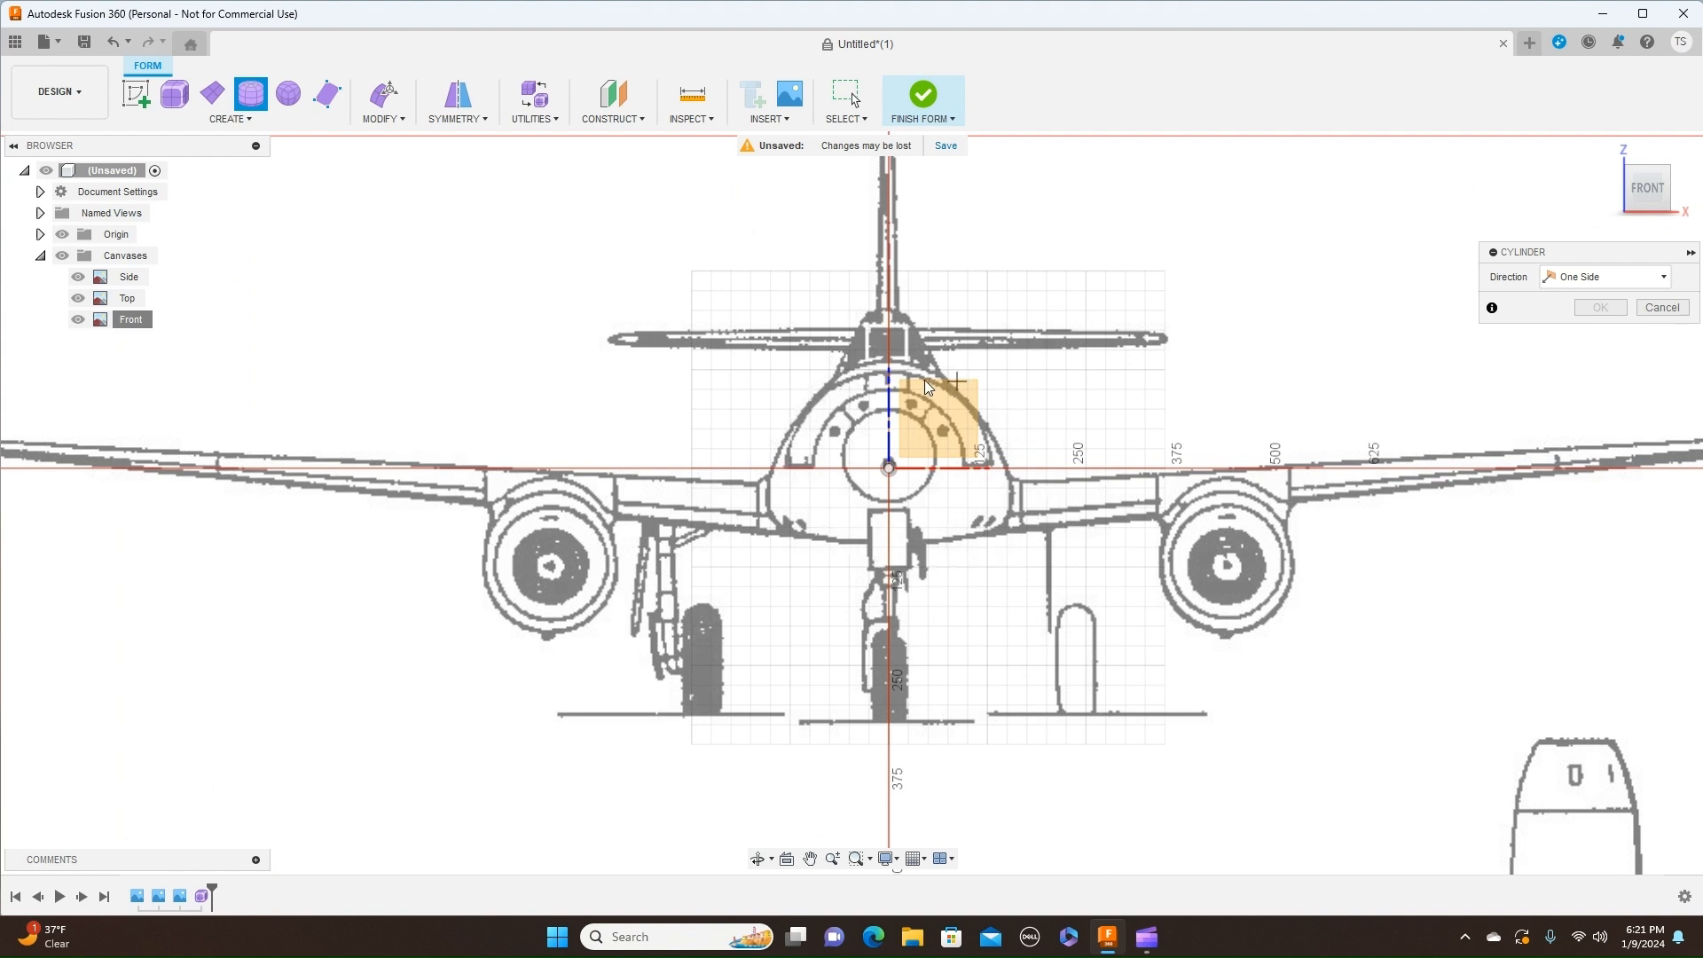
pyautogui.click(889, 468)
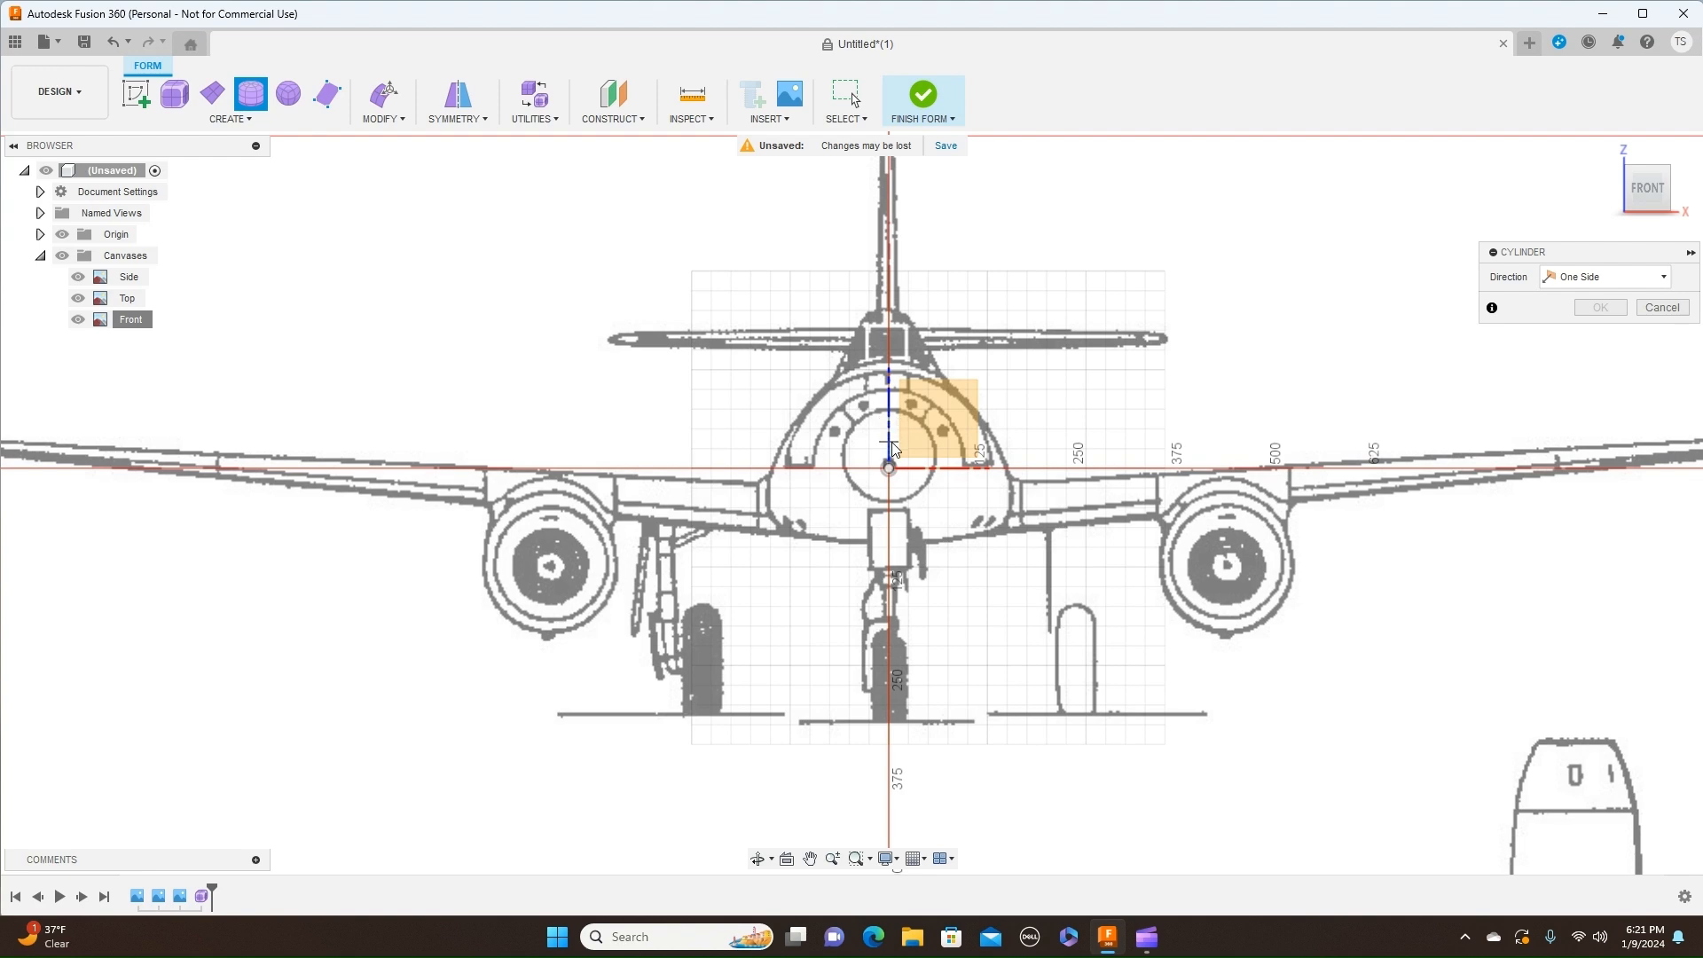
pyautogui.click(891, 452)
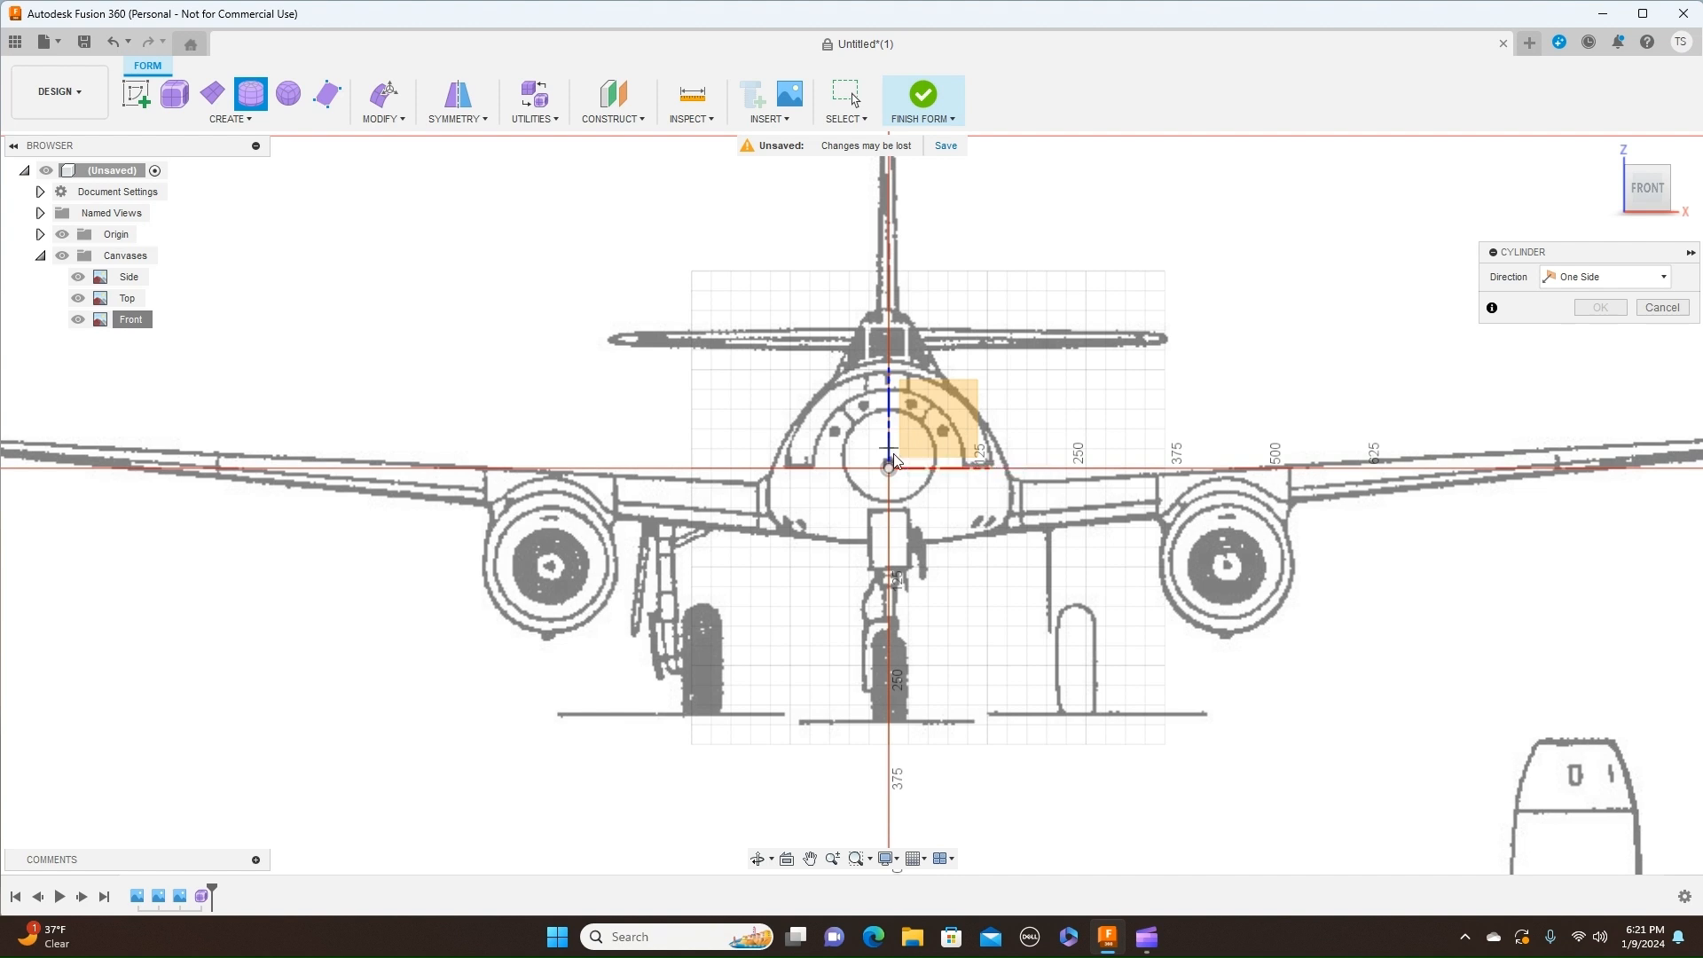
pyautogui.click(948, 533)
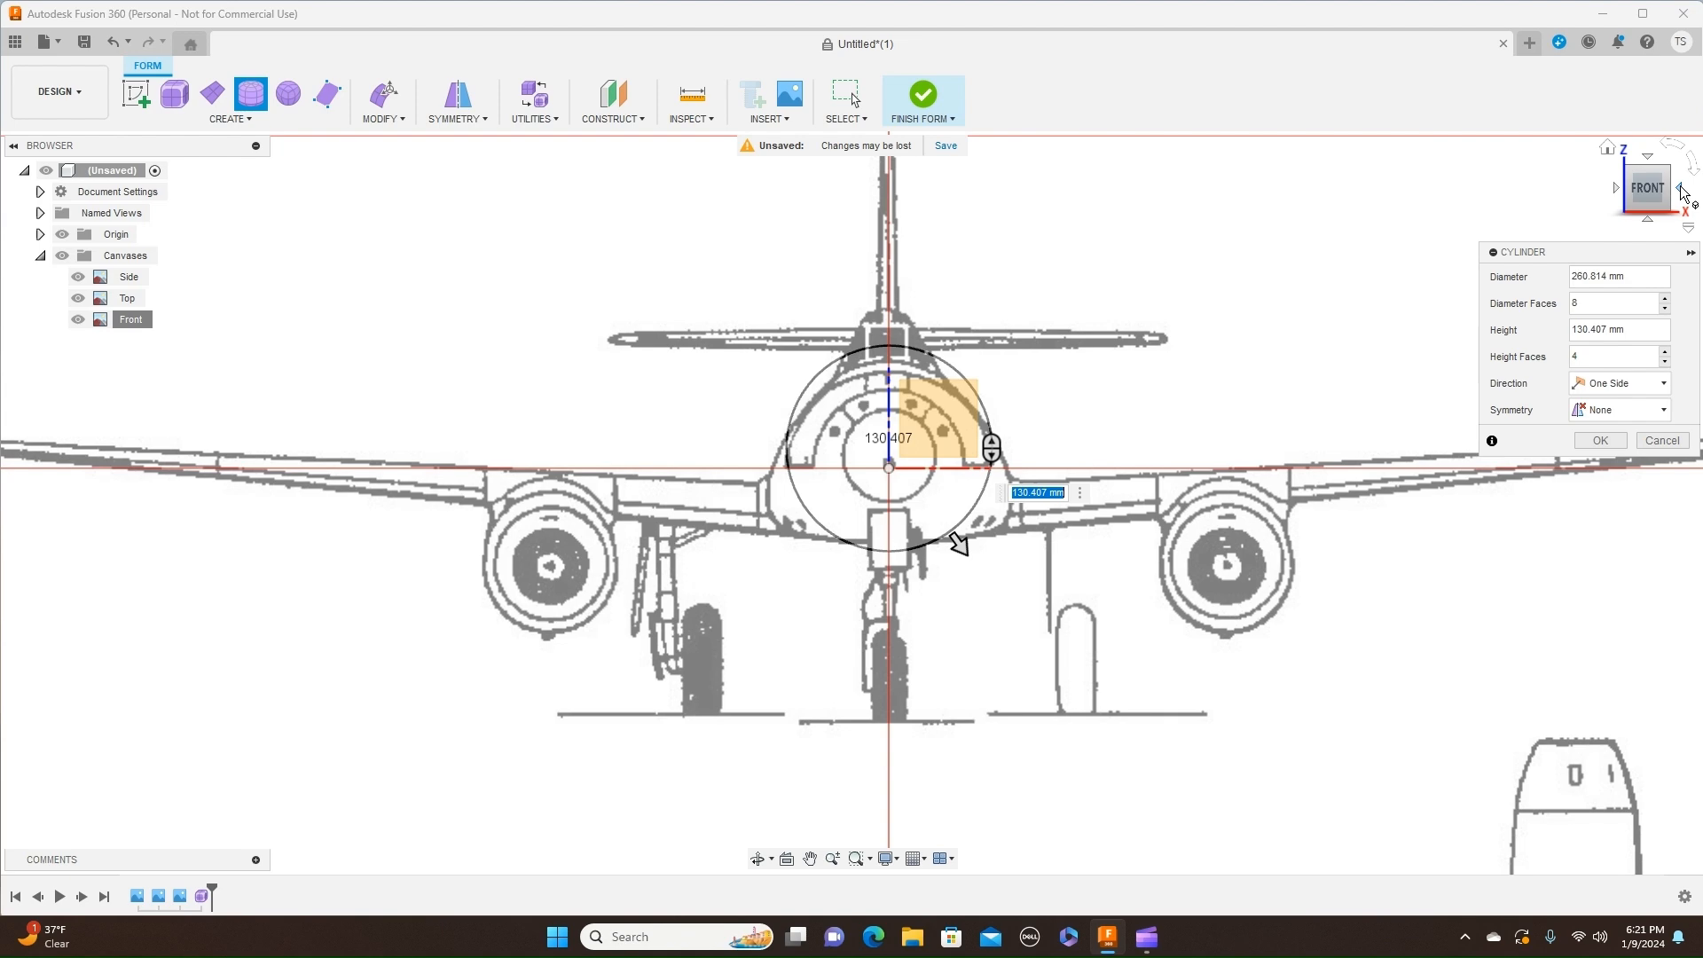
# Step: Extend the cylinder to a height of 2020 mm, from the nose to the tail's rear end in the side view
pyautogui.click(1683, 193)
pyautogui.moveTo(1104, 396); pyautogui.dragTo(589, 296, button='middle')
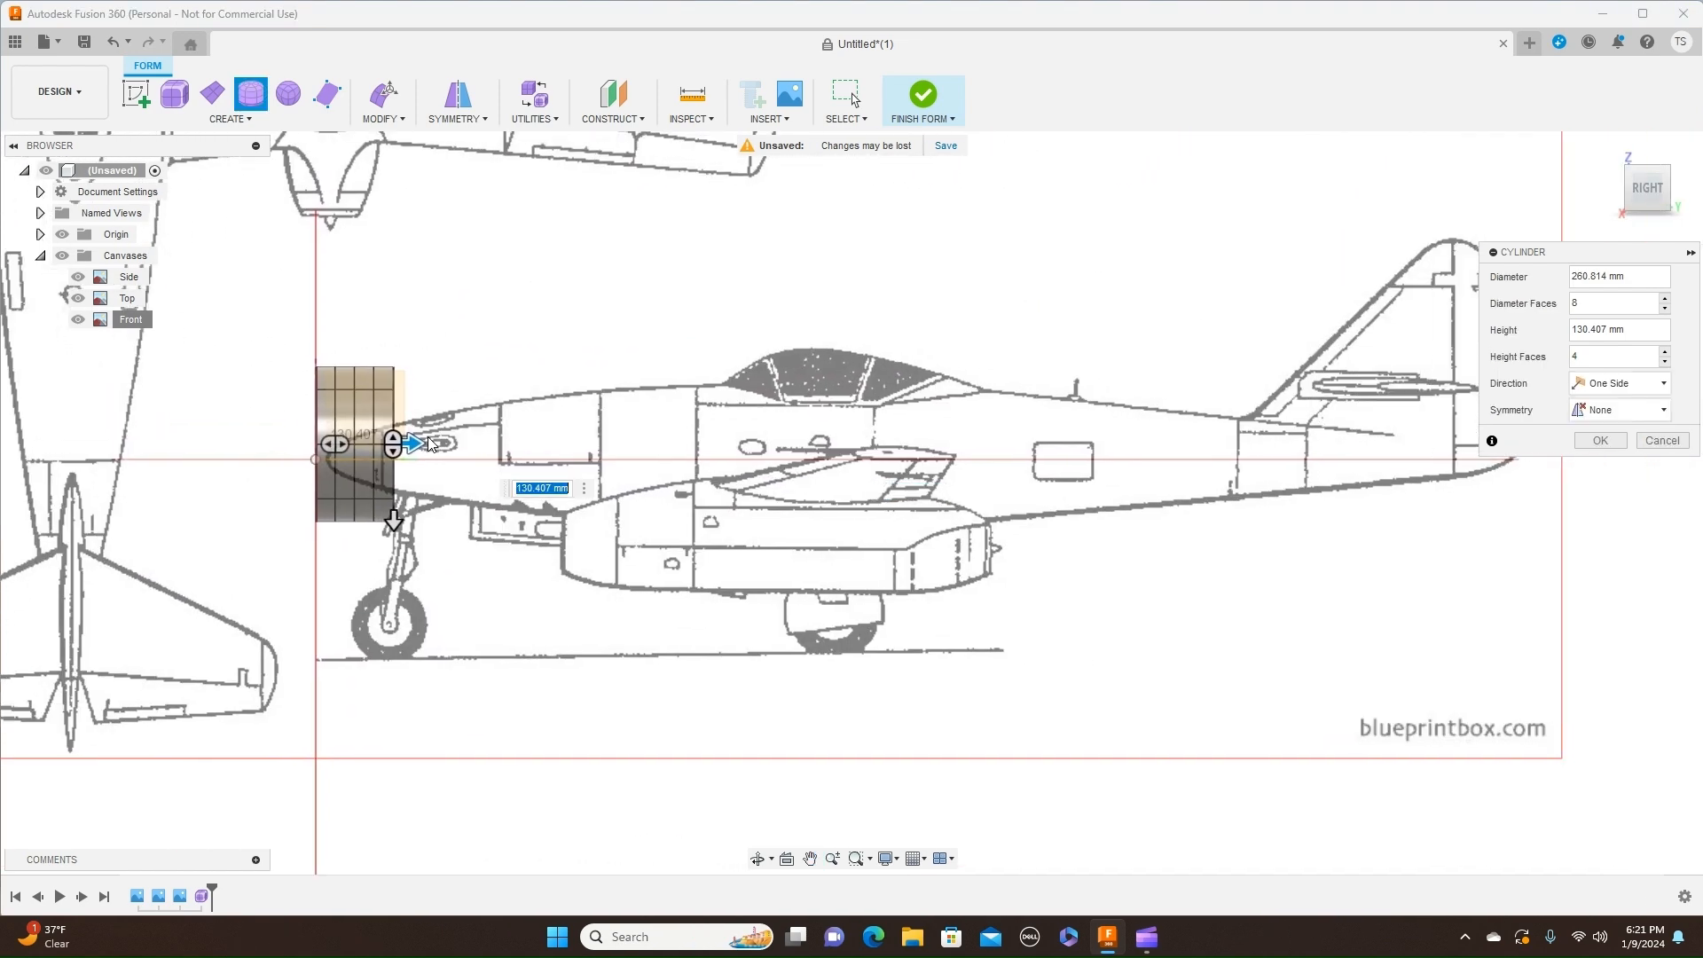
pyautogui.moveTo(440, 441); pyautogui.dragTo(1508, 487)
pyautogui.moveTo(1412, 468); pyautogui.dragTo(1116, 494, button='middle')
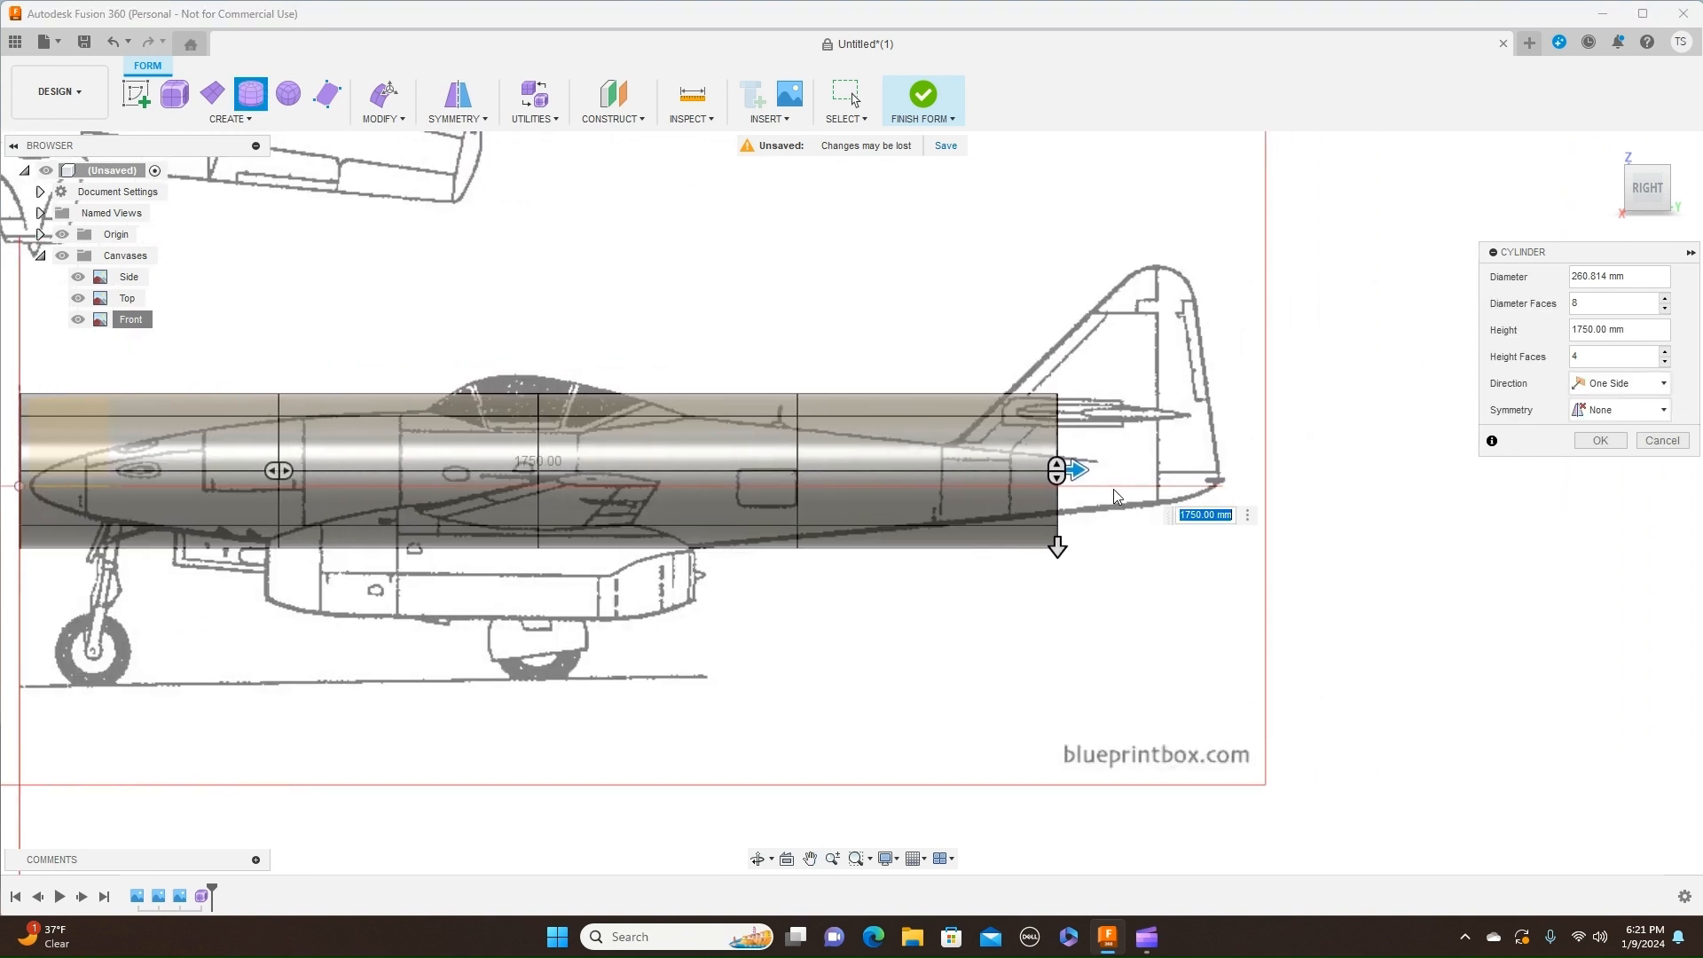
pyautogui.moveTo(1078, 470); pyautogui.dragTo(1253, 471)
pyautogui.scroll(3, 1291, 541)
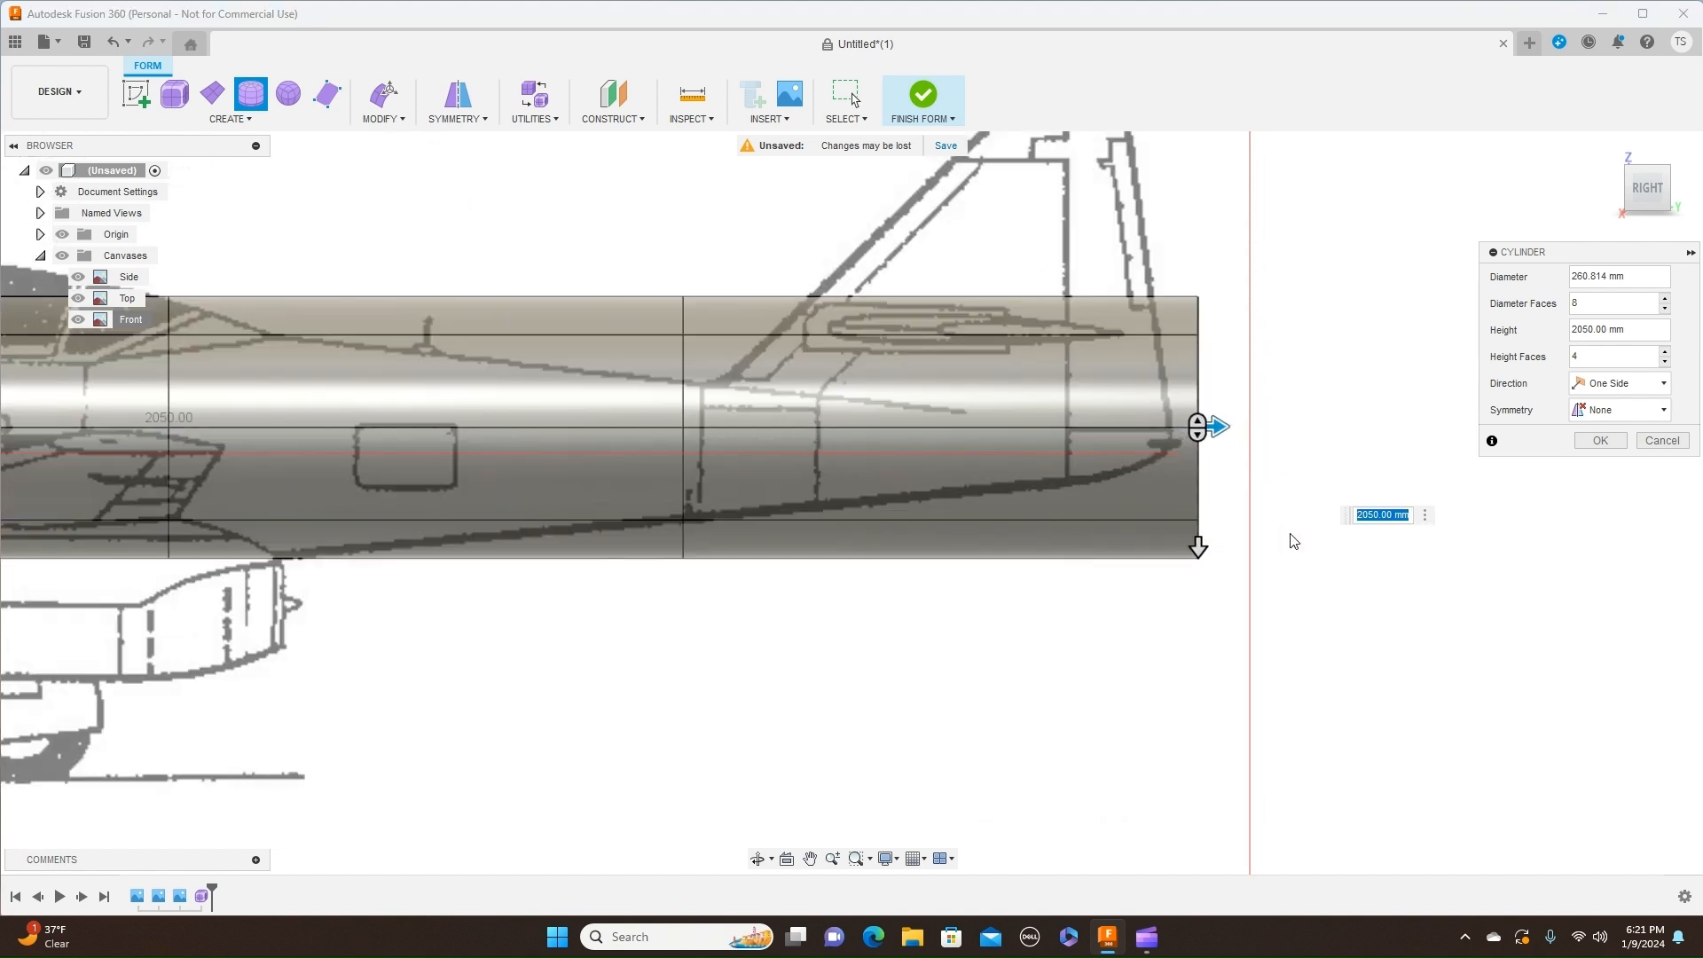
pyautogui.scroll(1, 1291, 541)
pyautogui.moveTo(1190, 384); pyautogui.dragTo(1131, 385)
pyautogui.scroll(-5, 1285, 524)
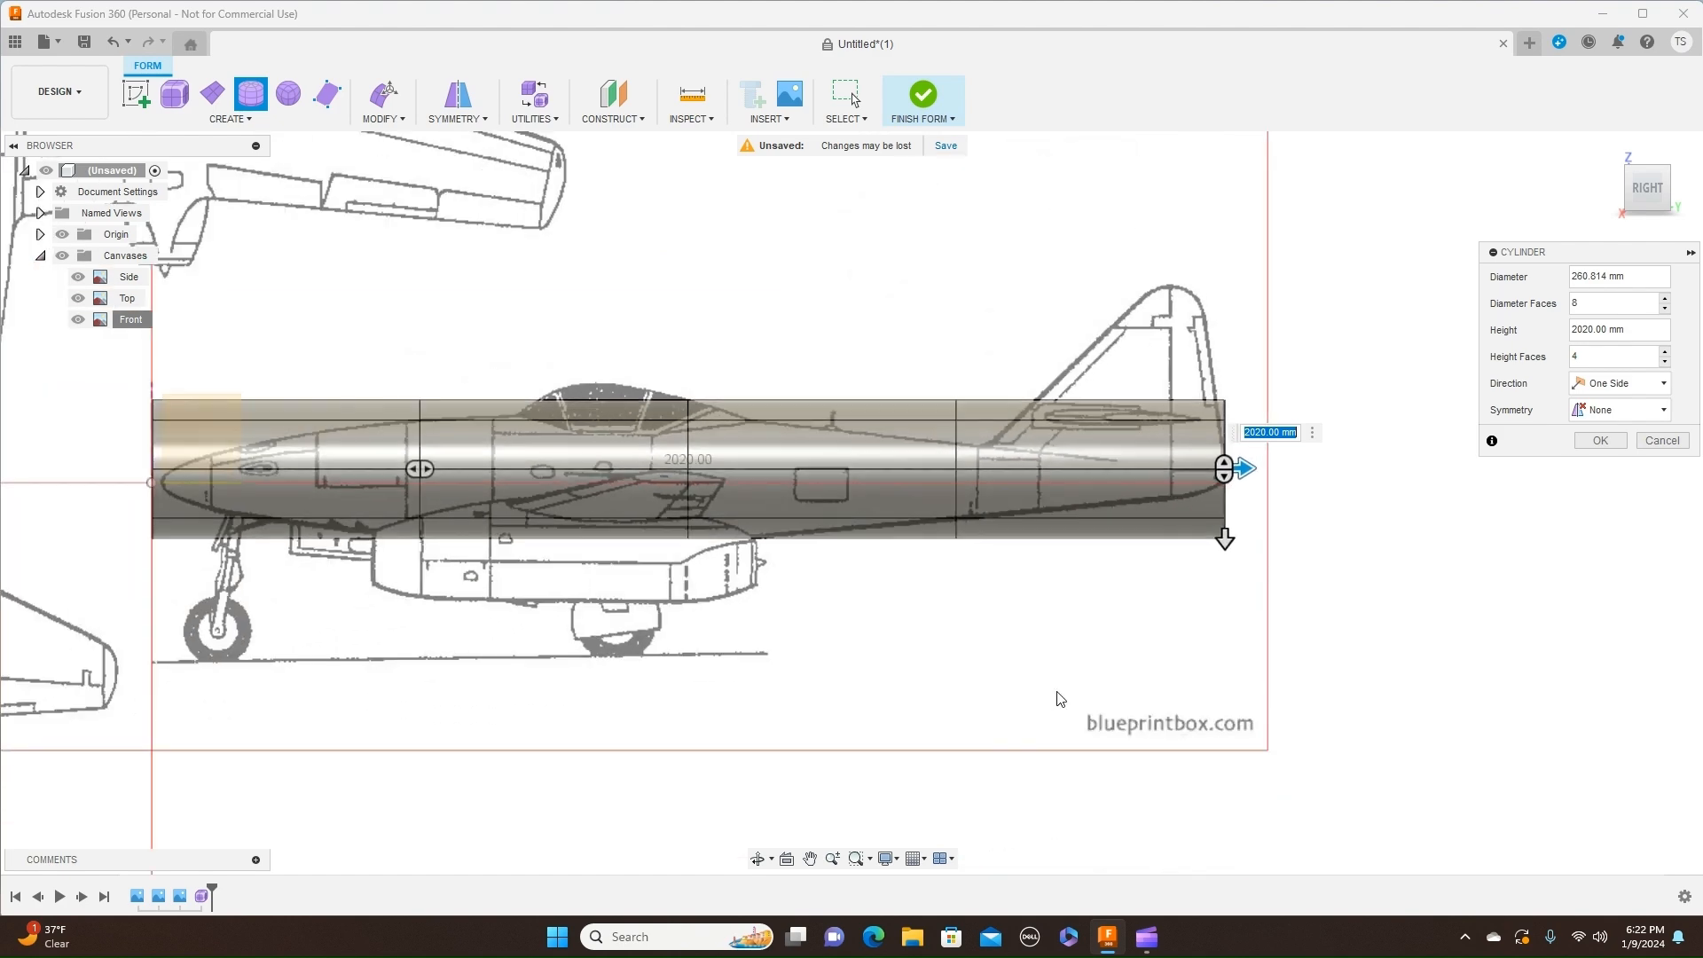
pyautogui.scroll(-4, 1122, 674)
pyautogui.scroll(1, 1104, 694)
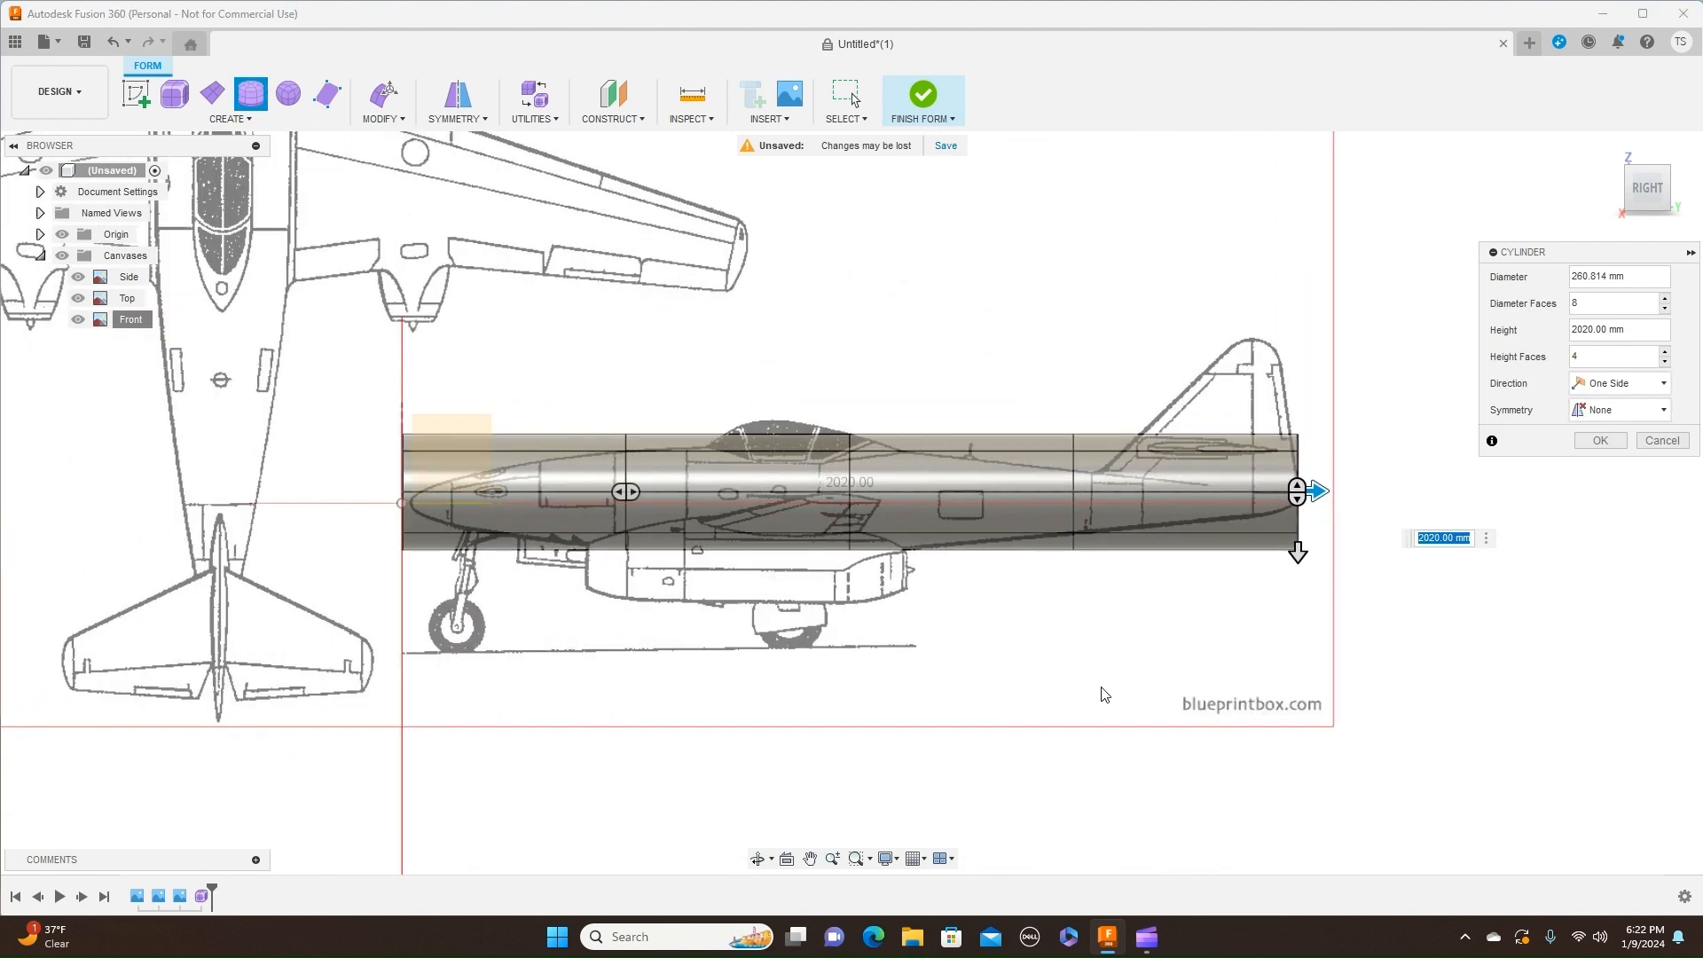
pyautogui.scroll(1, 1105, 695)
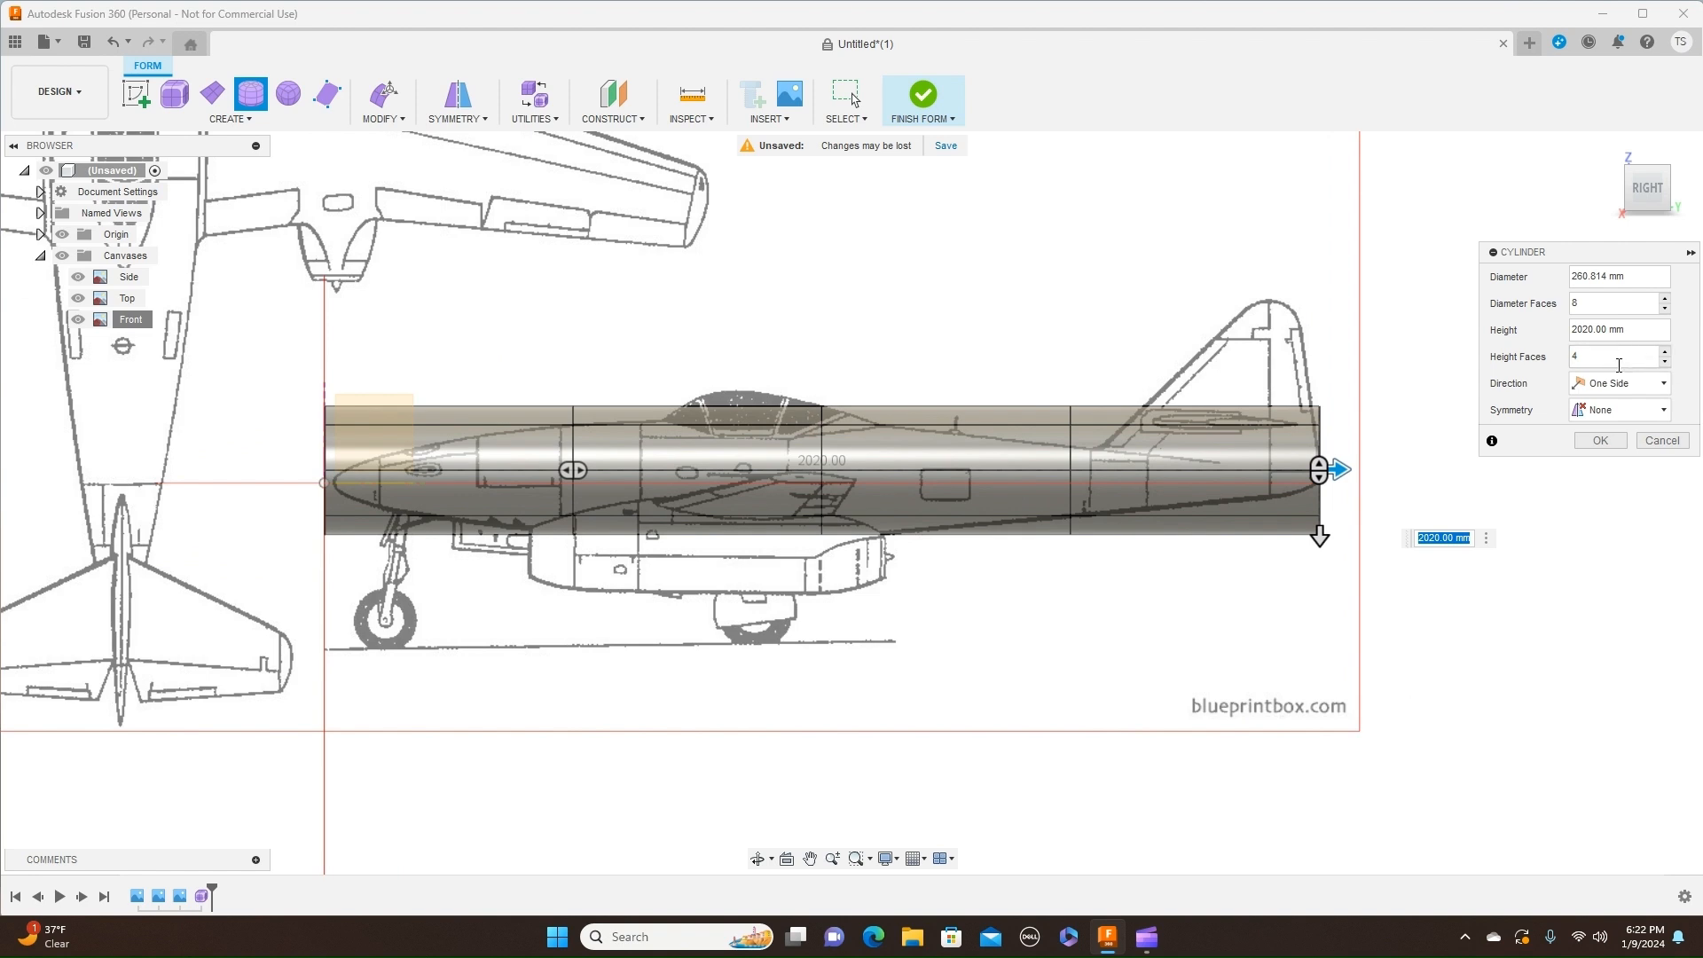
# Step: Set the cylinder's height faces to 8
pyautogui.click(1665, 351)
pyautogui.click(1665, 351)
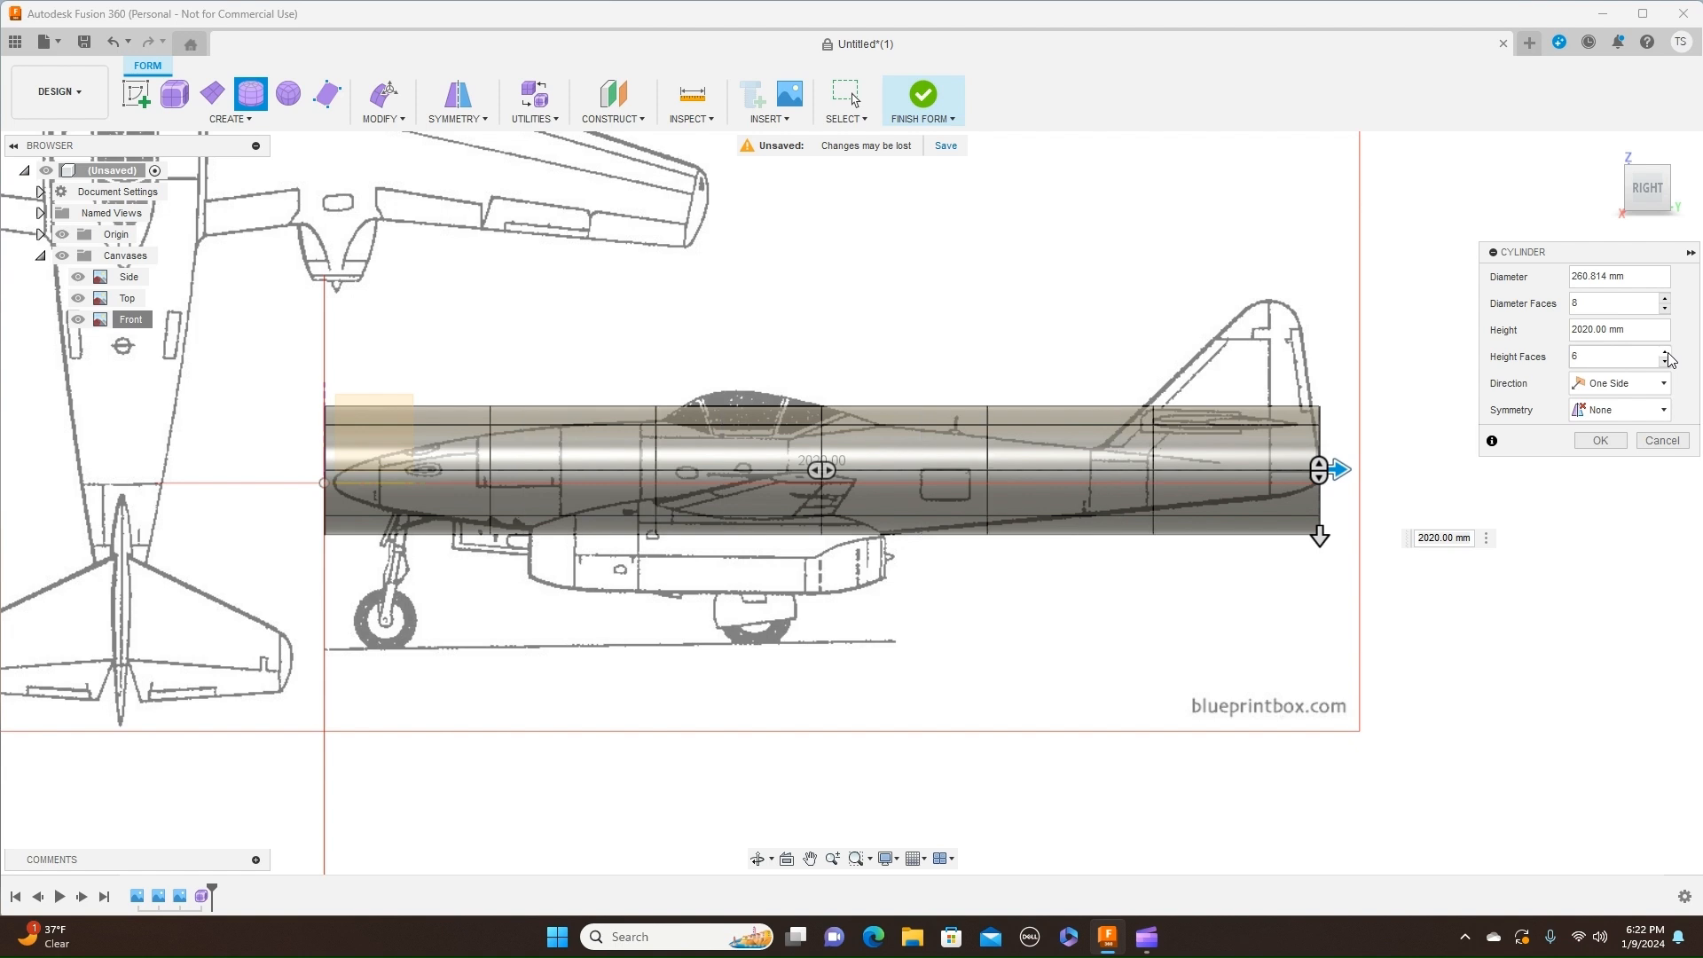
pyautogui.click(1665, 352)
pyautogui.click(1666, 352)
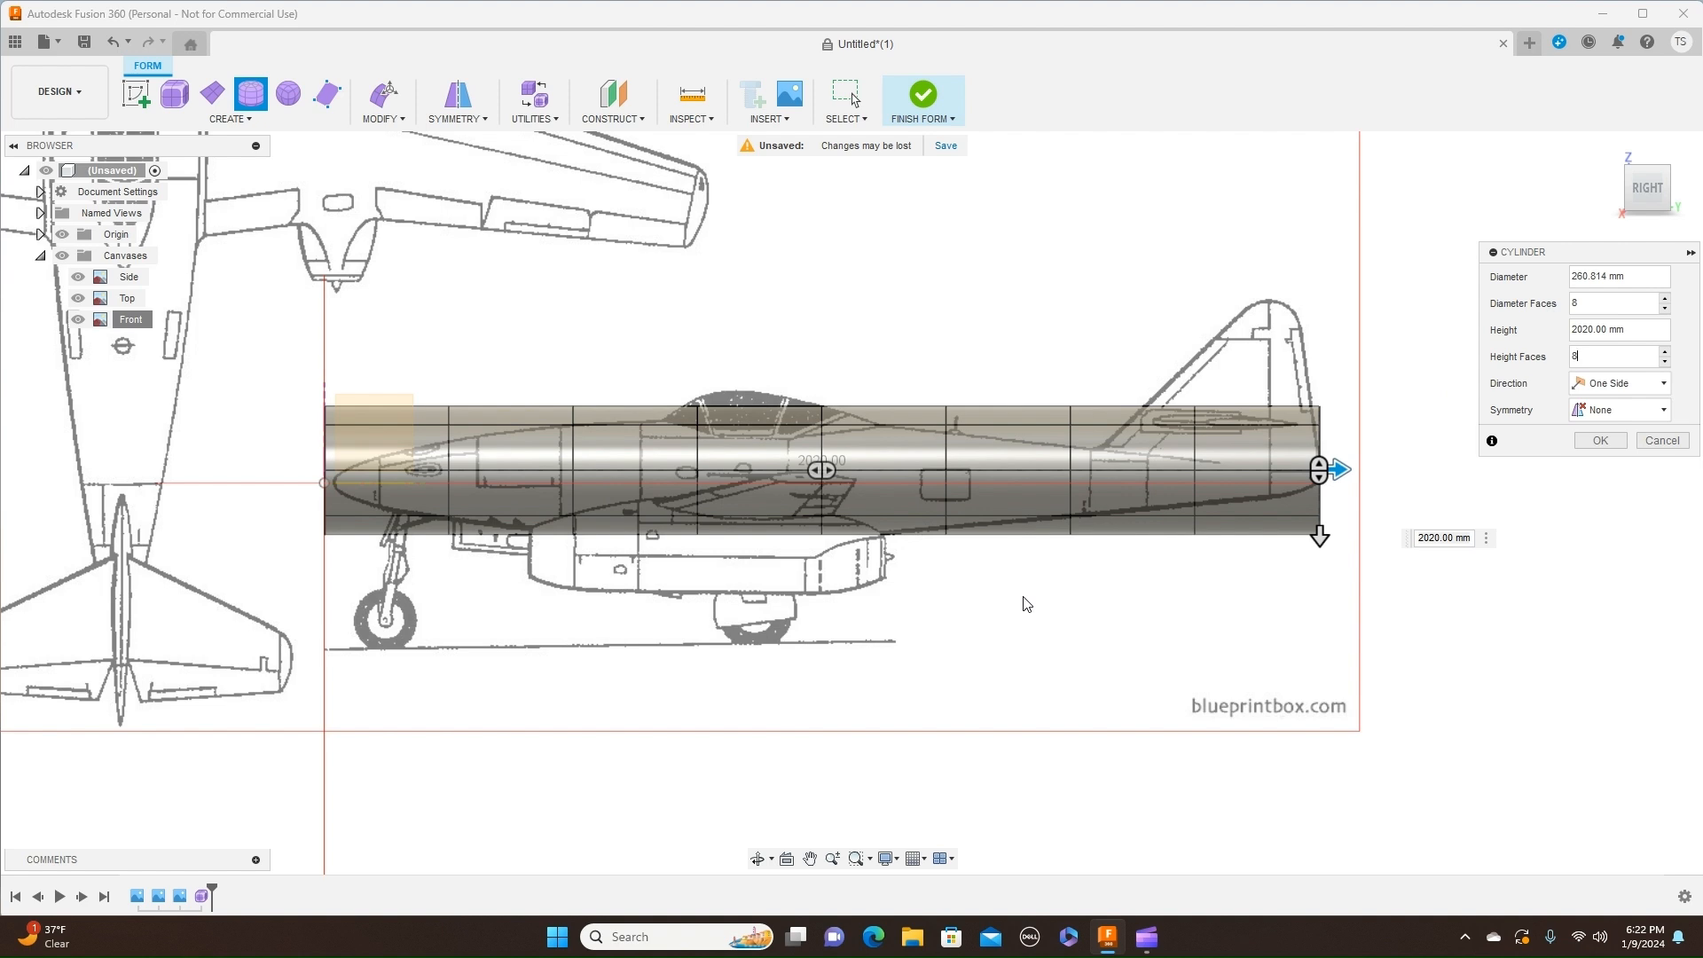
pyautogui.moveTo(1026, 588); pyautogui.dragTo(1053, 627, button='middle')
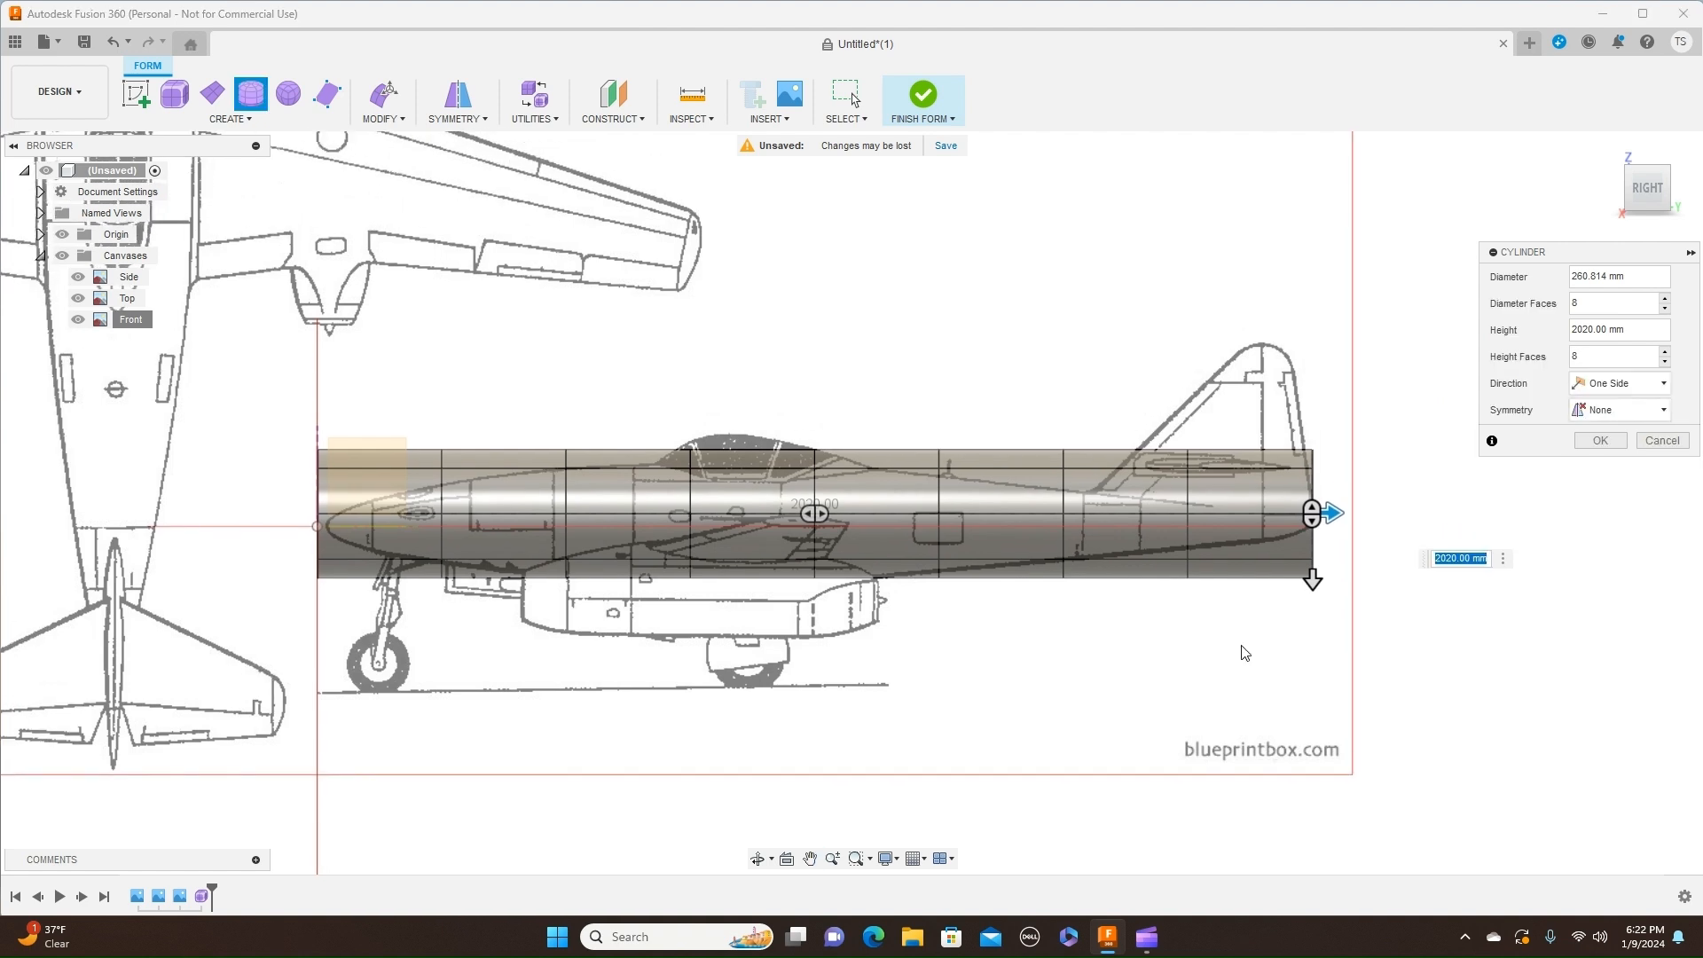
# Step: Give the cylinder mirror symmetry across its width and finish creating it
pyautogui.click(1663, 410)
pyautogui.click(1626, 451)
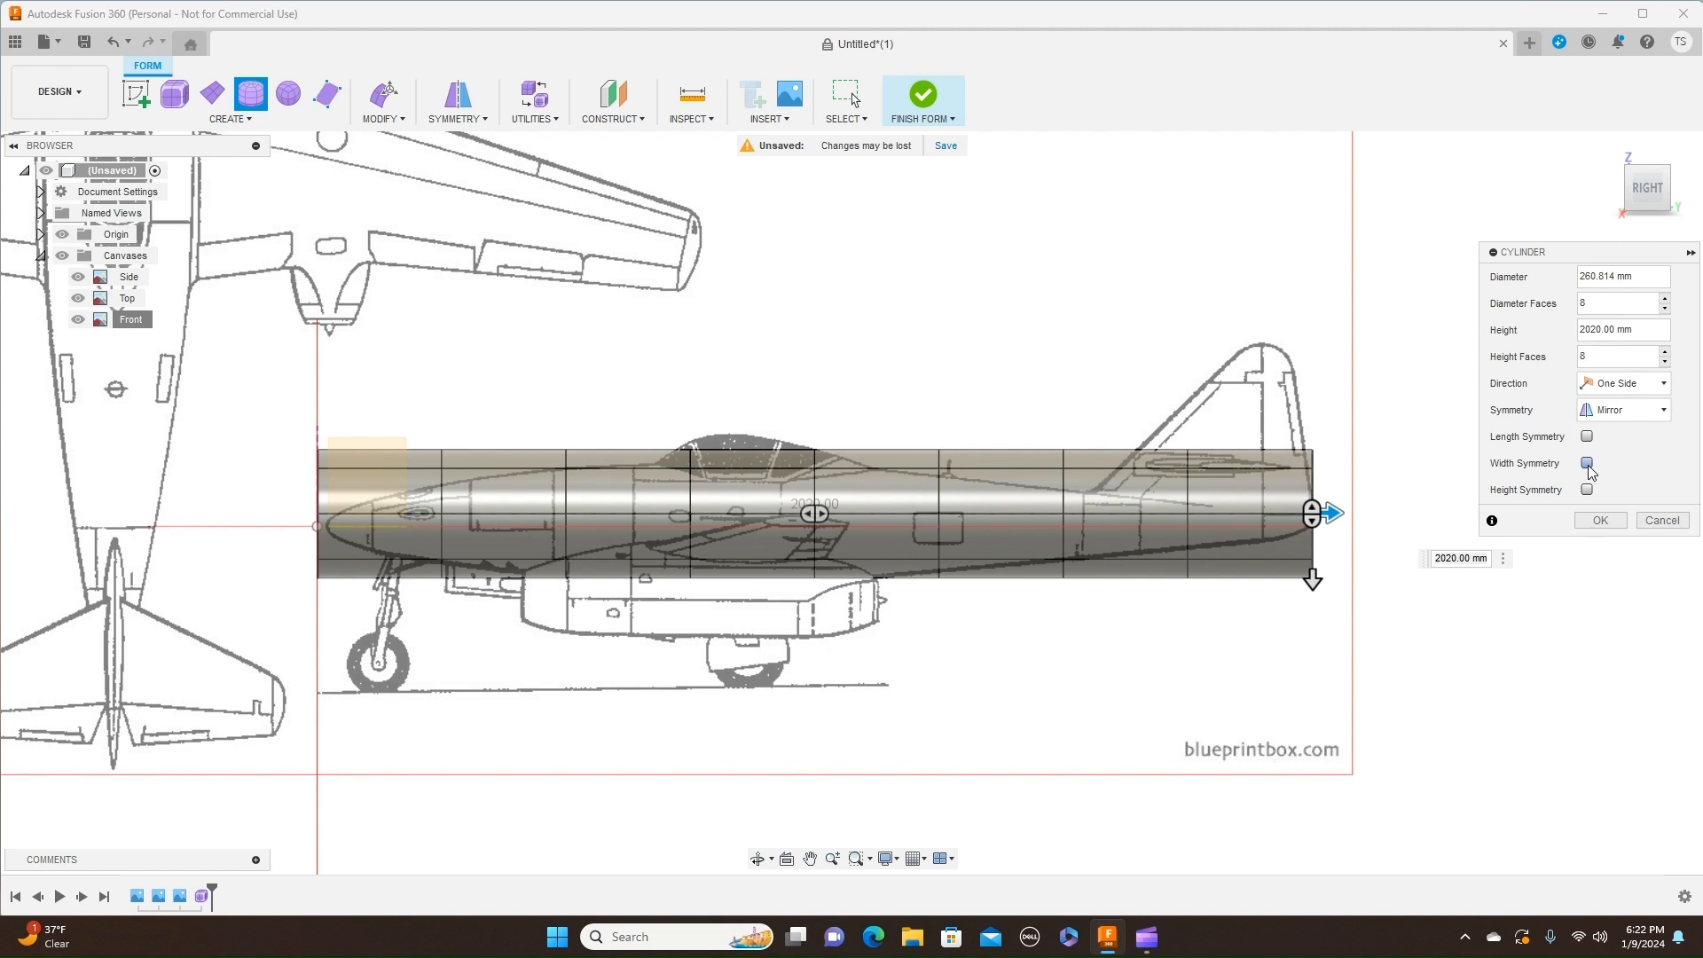
pyautogui.click(1588, 463)
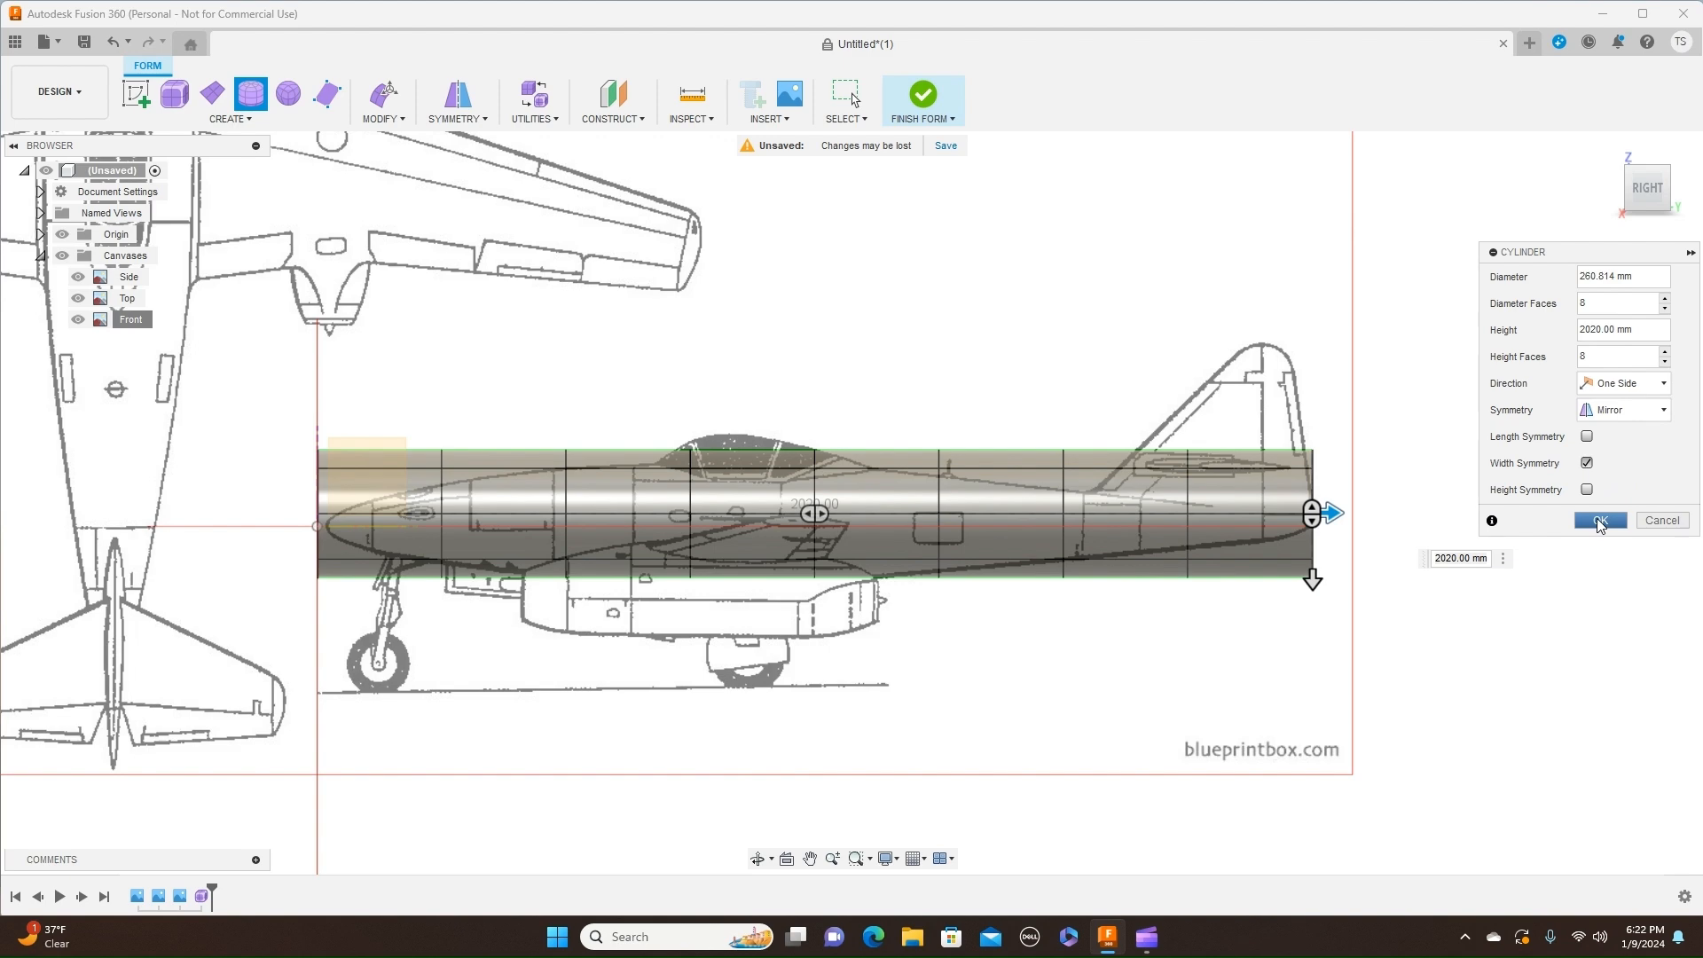
pyautogui.click(1599, 523)
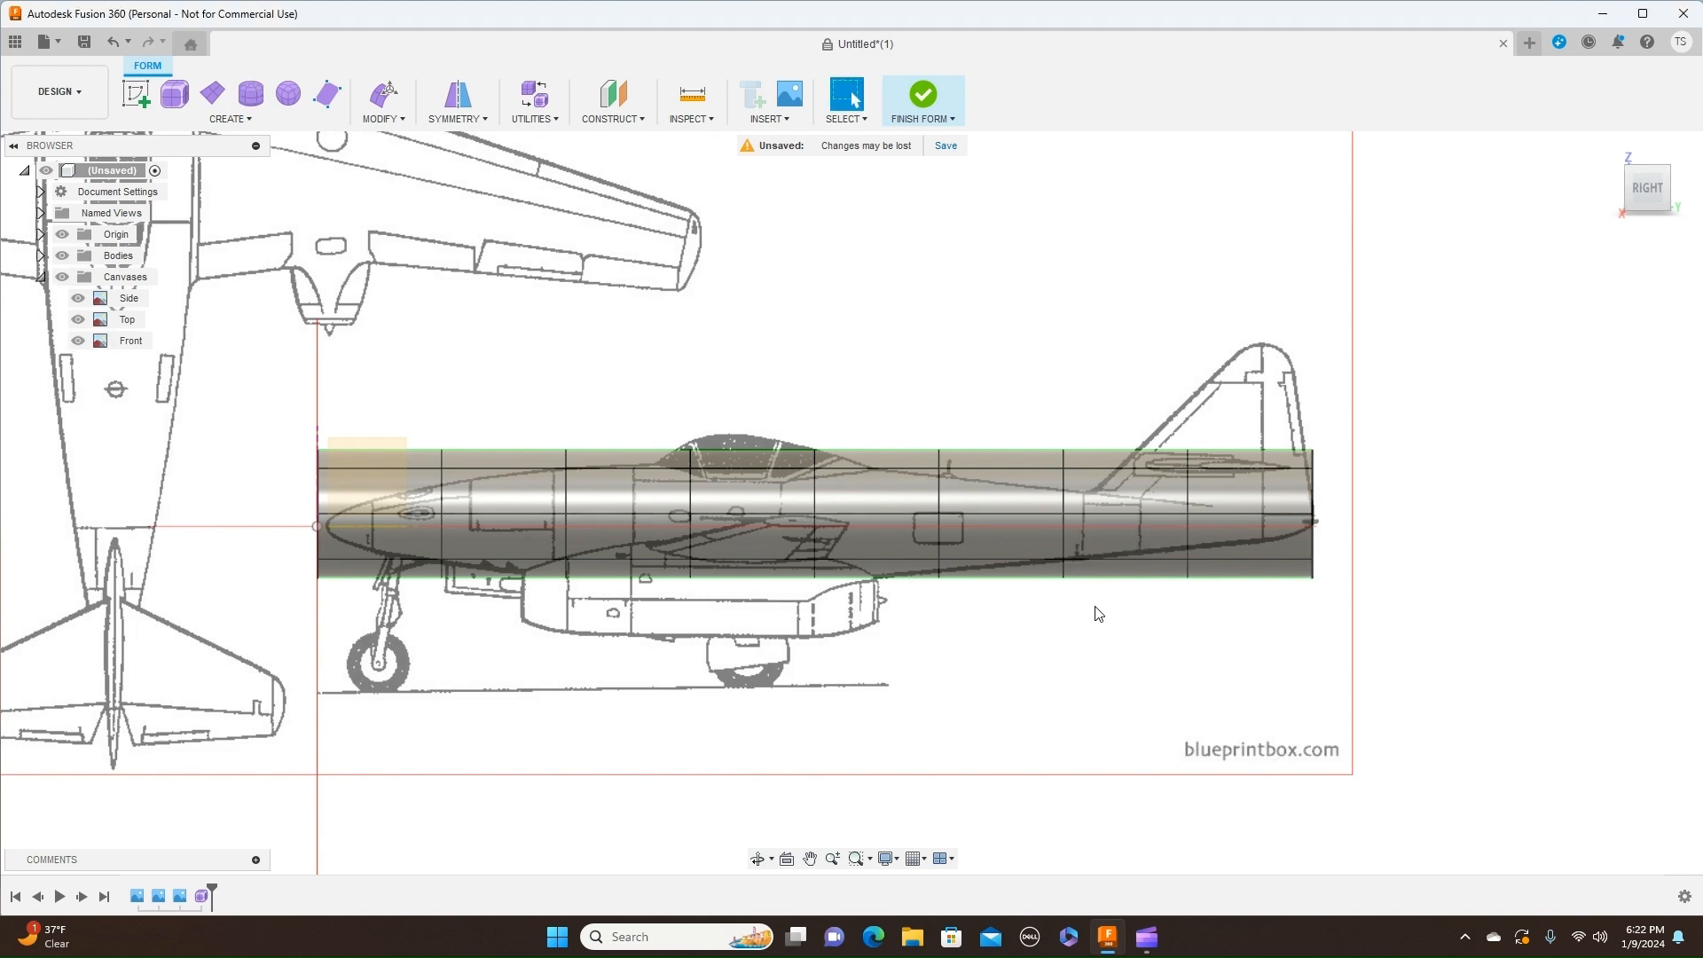
pyautogui.scroll(3, 1098, 614)
pyautogui.moveTo(985, 627); pyautogui.dragTo(1150, 577, button='middle')
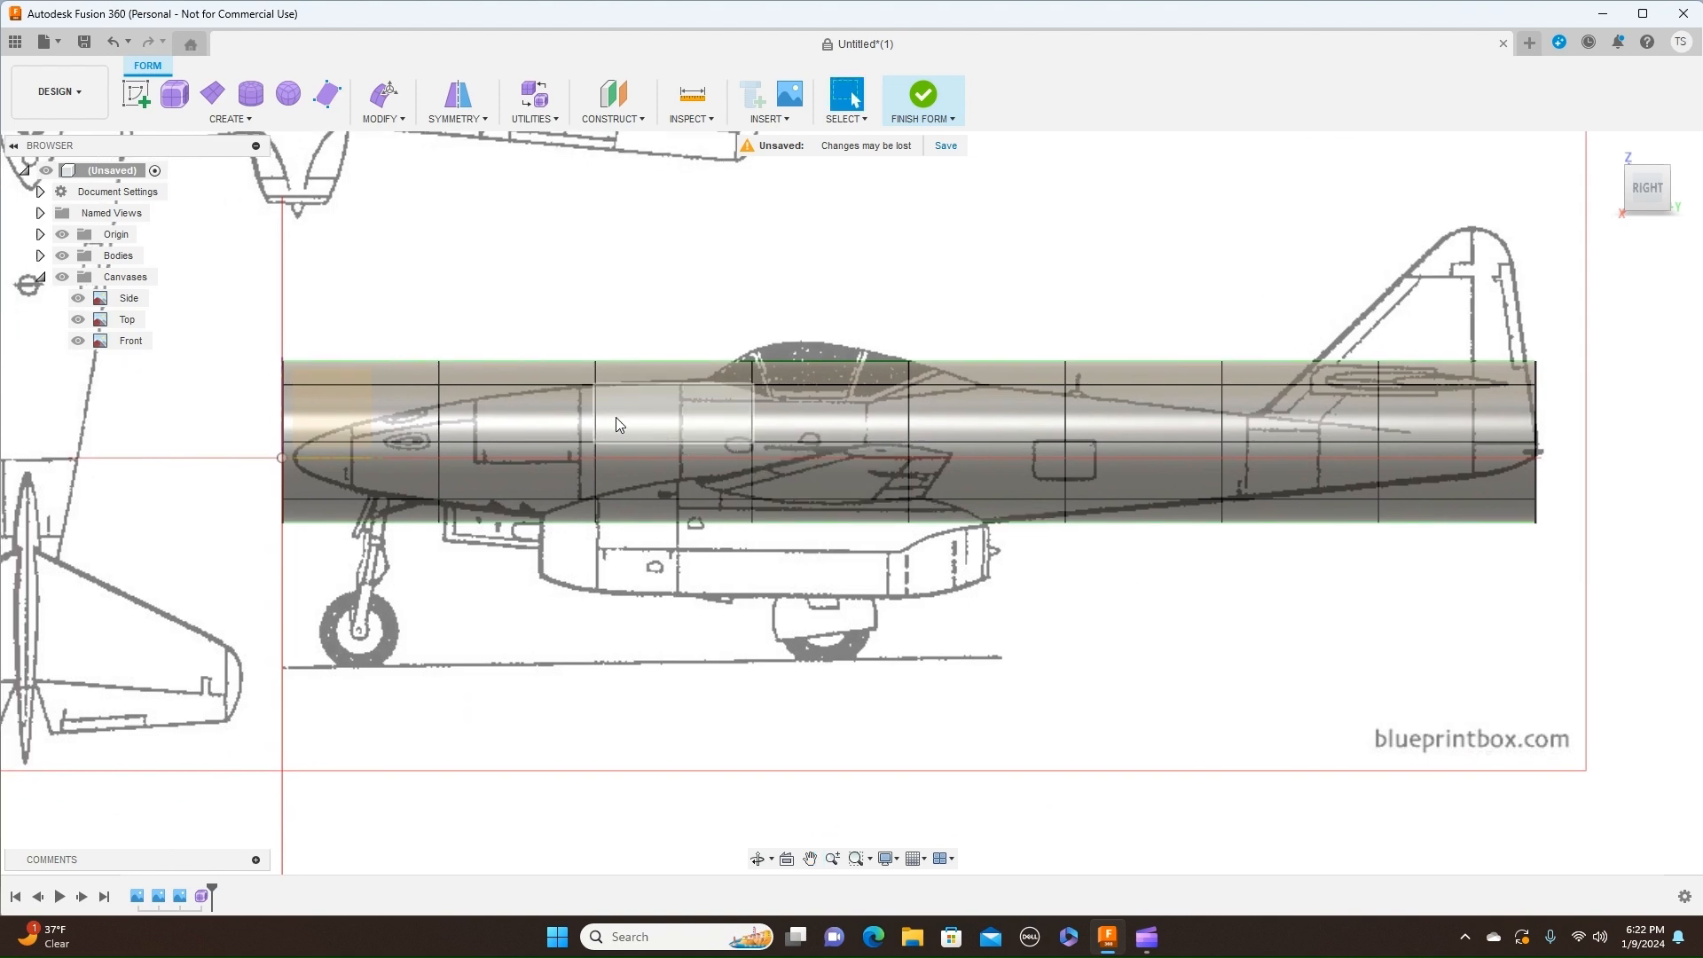
pyautogui.scroll(2, 616, 421)
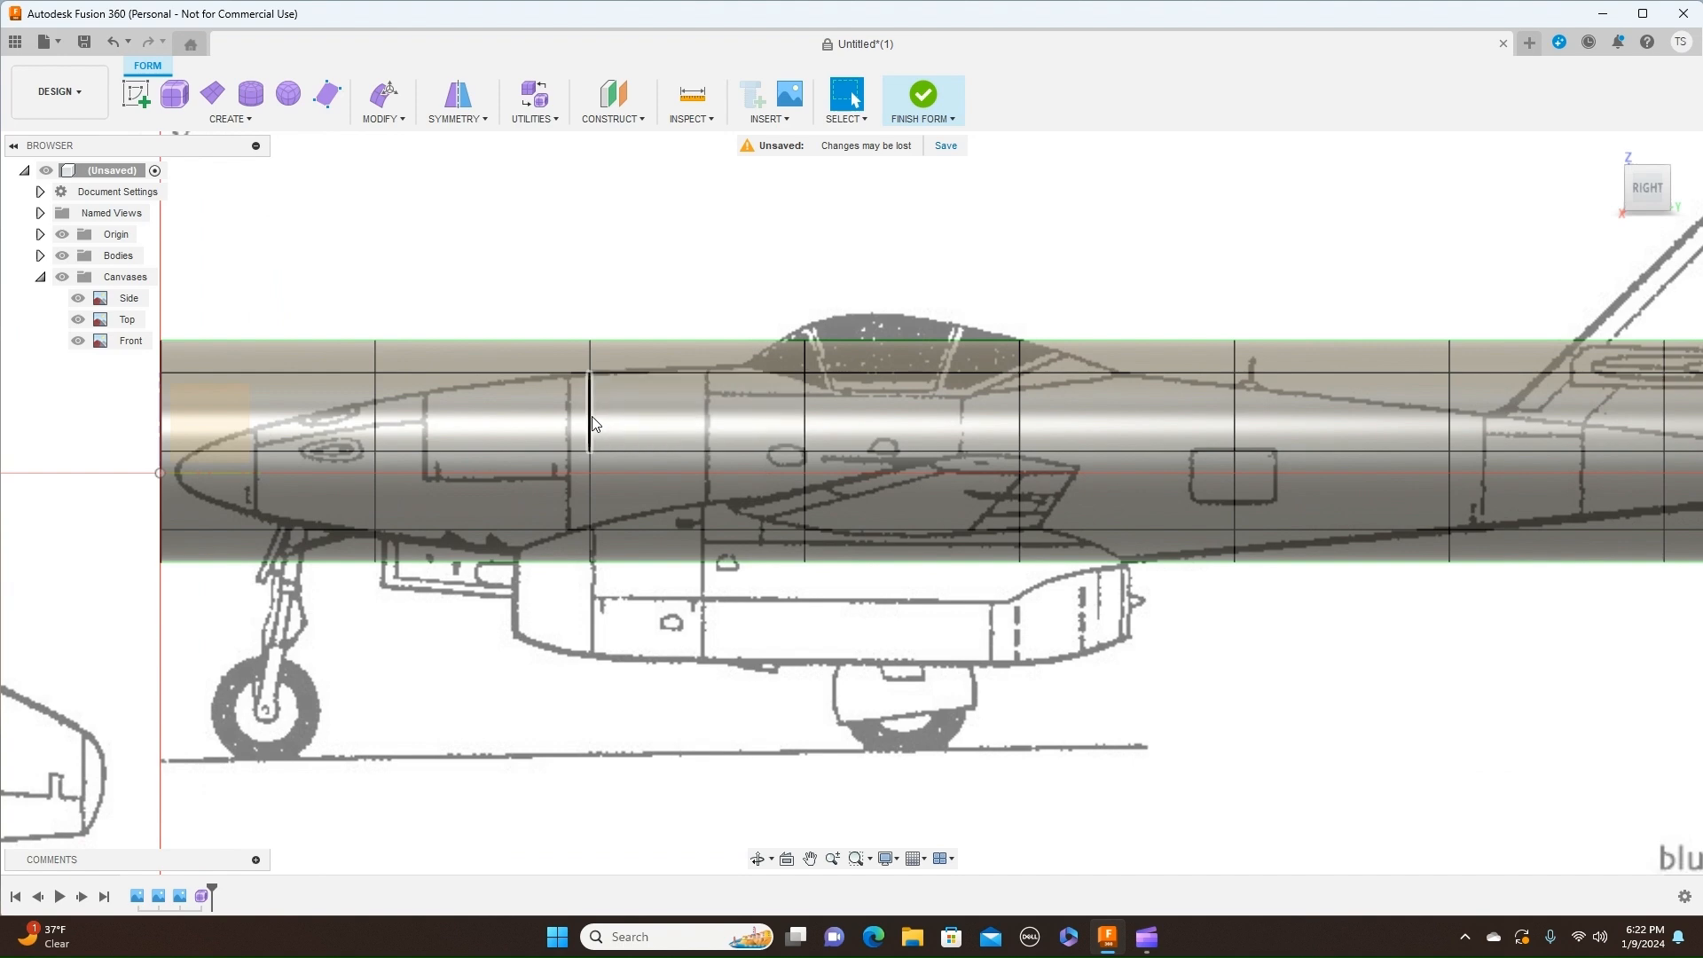
# Step: Edit the third edge loop from the nose, ahead of the cockpit: scale it down vertically and lower it about 15.6 mm toward the blueprint outline
pyautogui.doubleClick(592, 417)
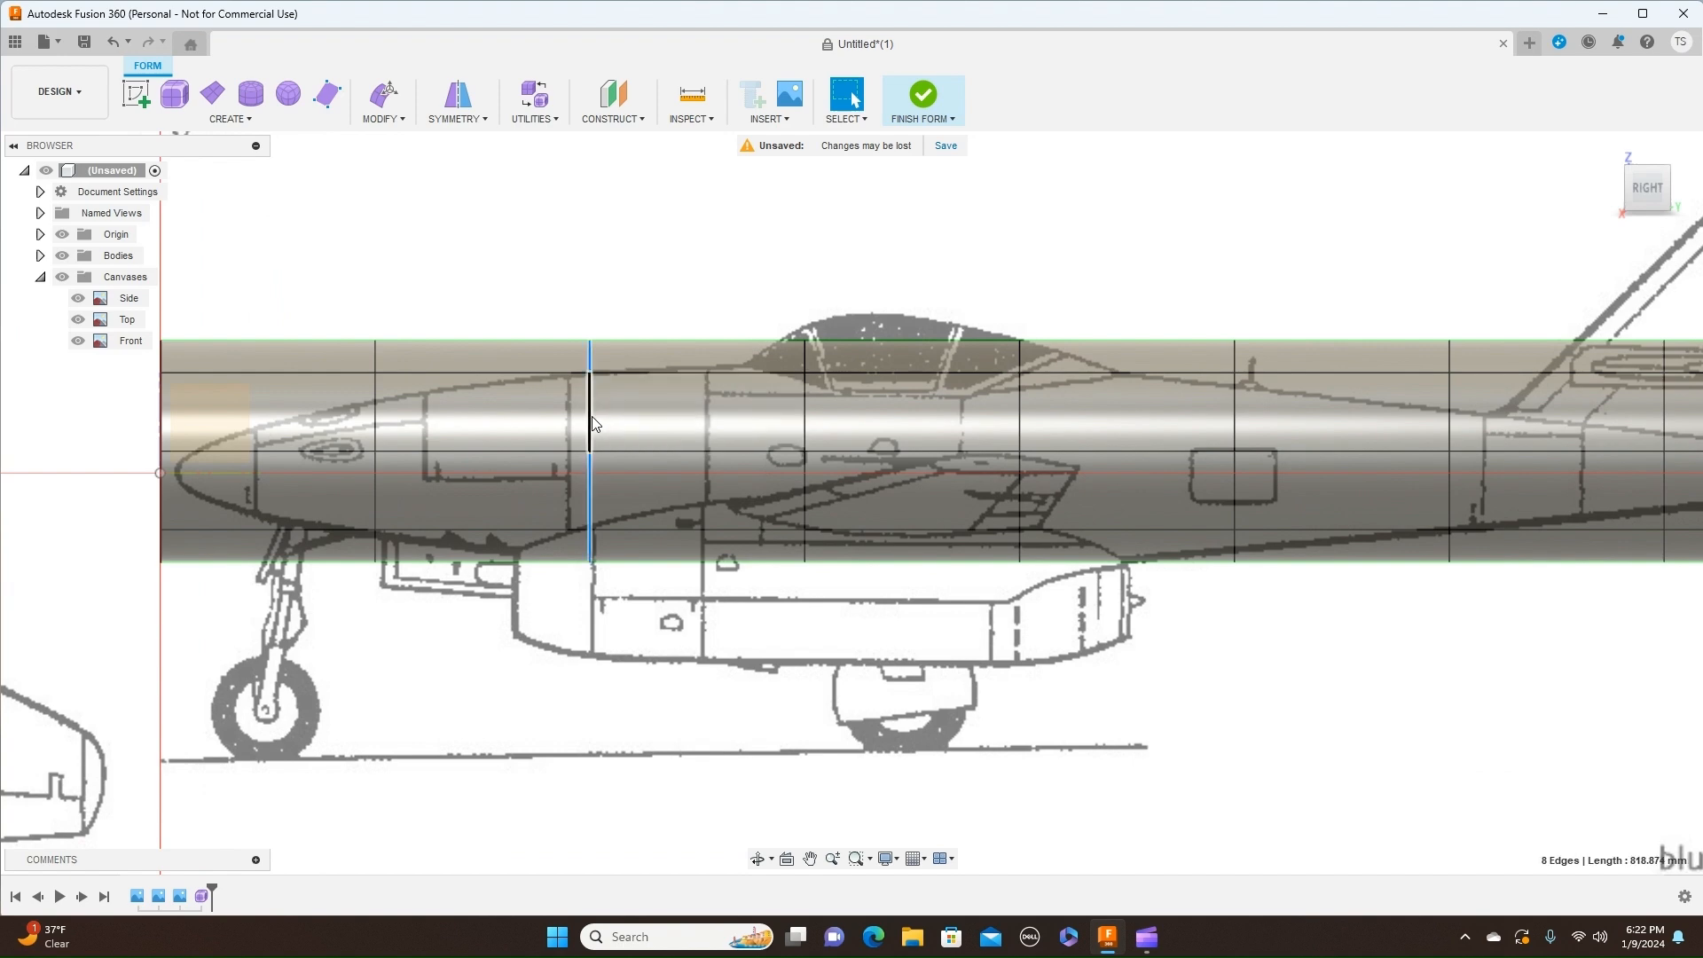
pyautogui.rightClick(594, 423)
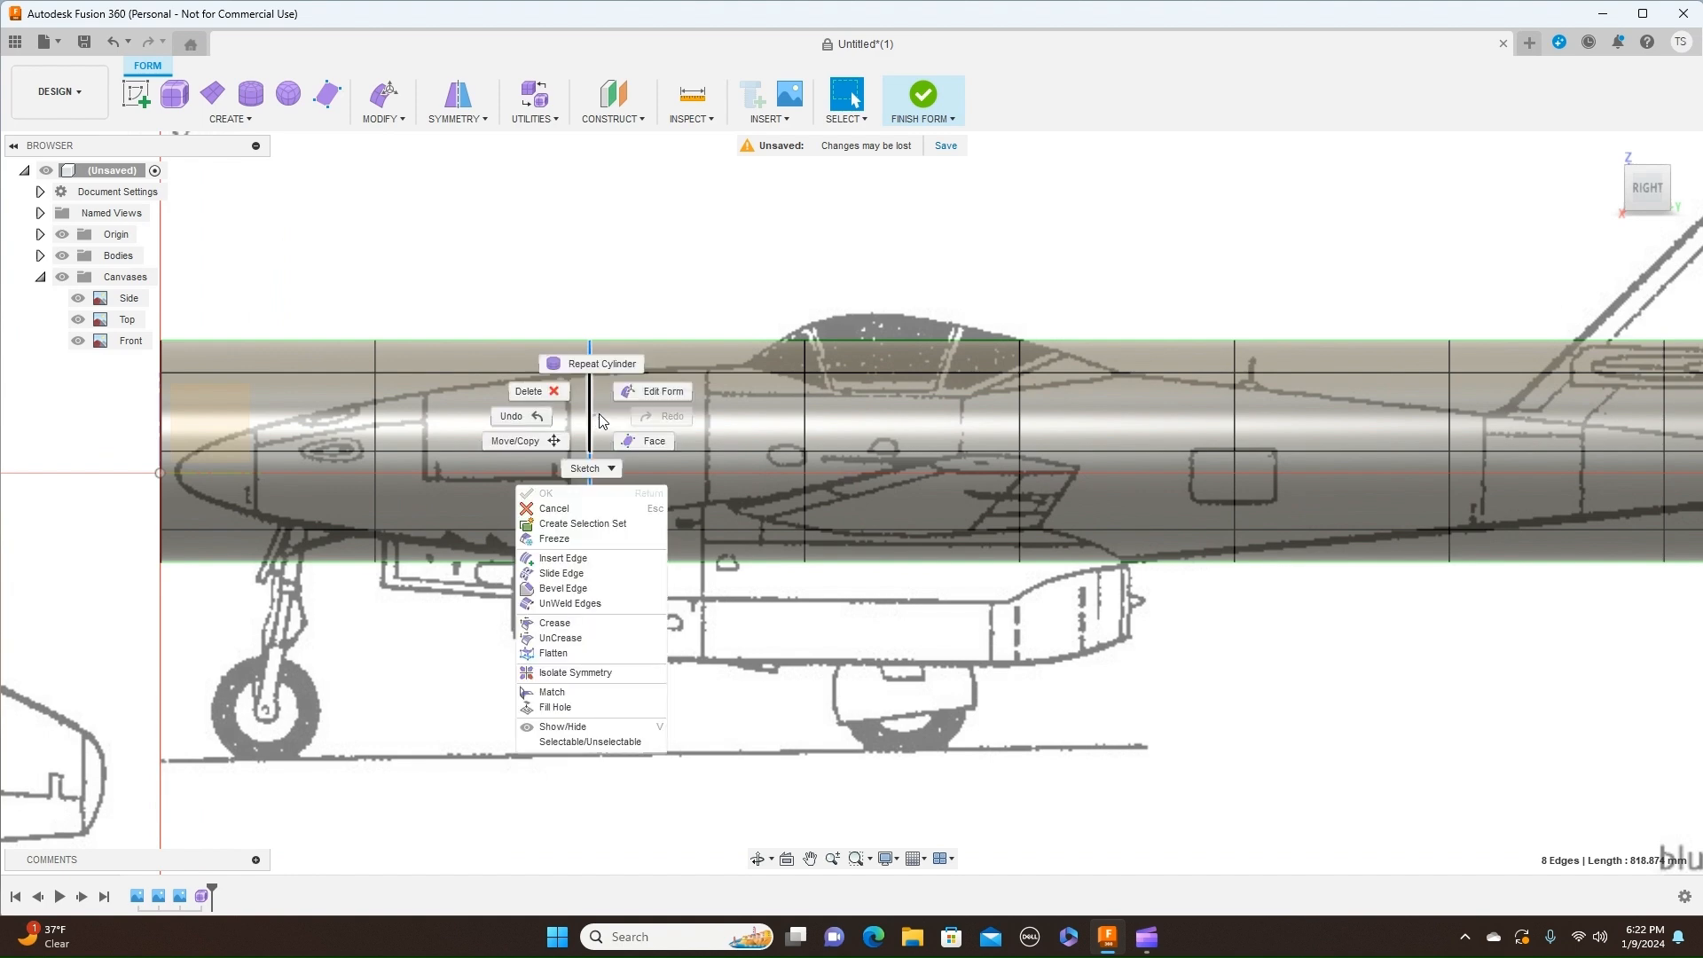
pyautogui.click(639, 392)
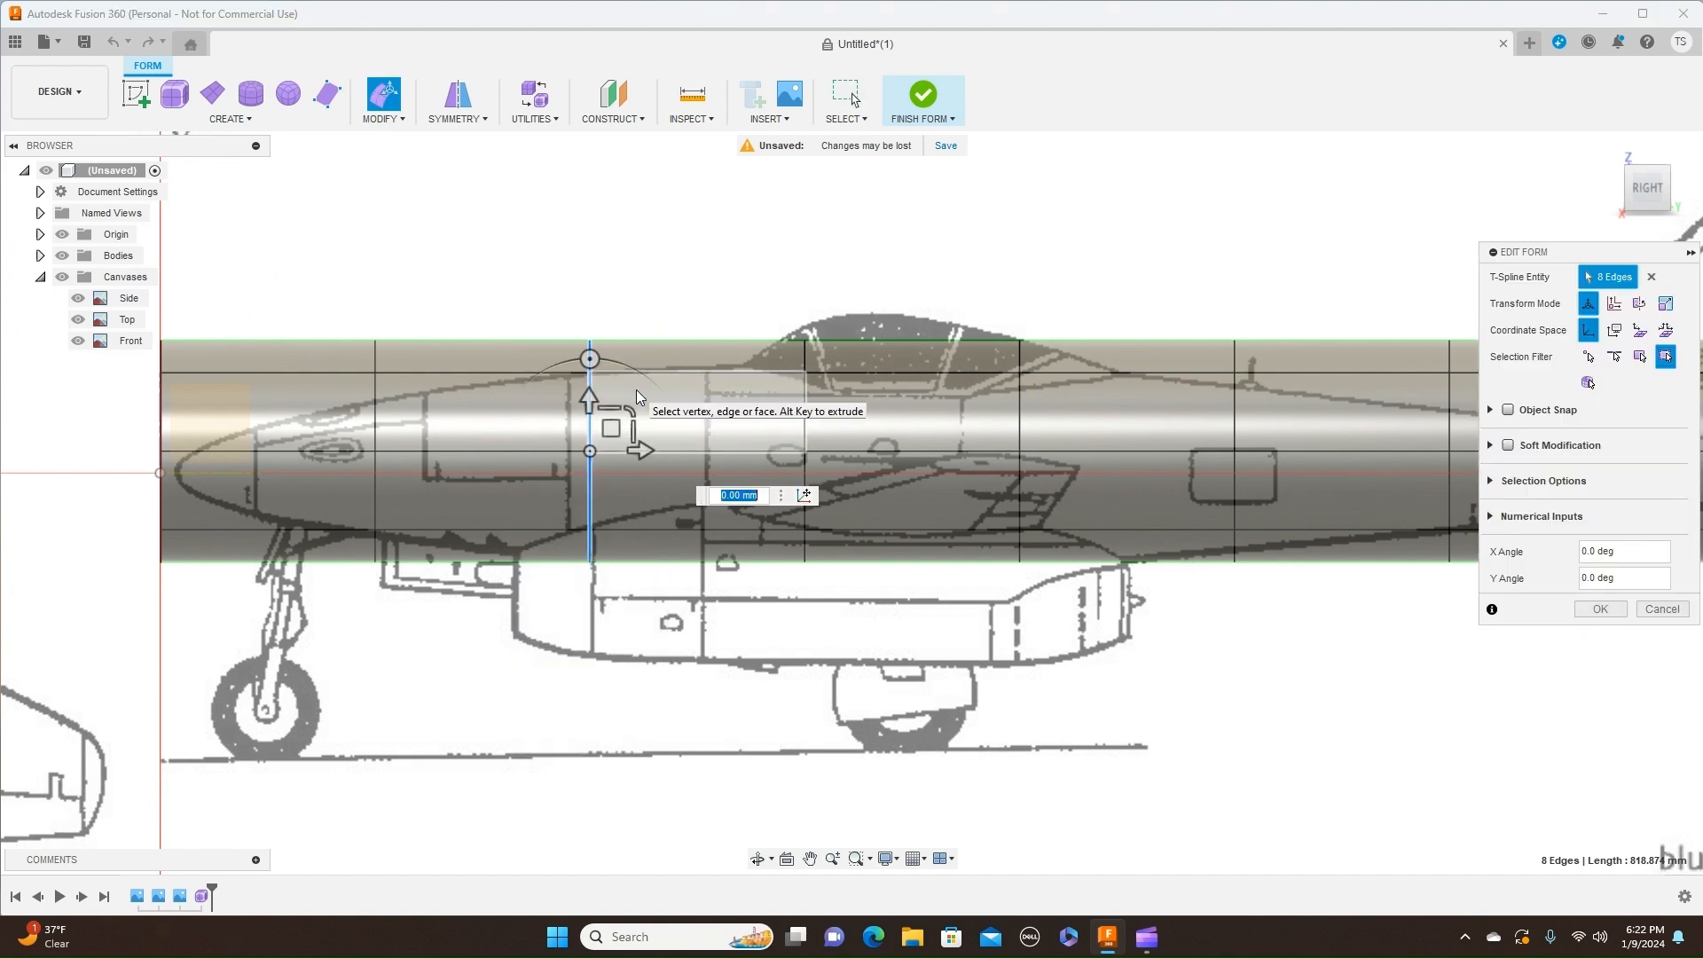
pyautogui.moveTo(633, 403); pyautogui.dragTo(612, 441)
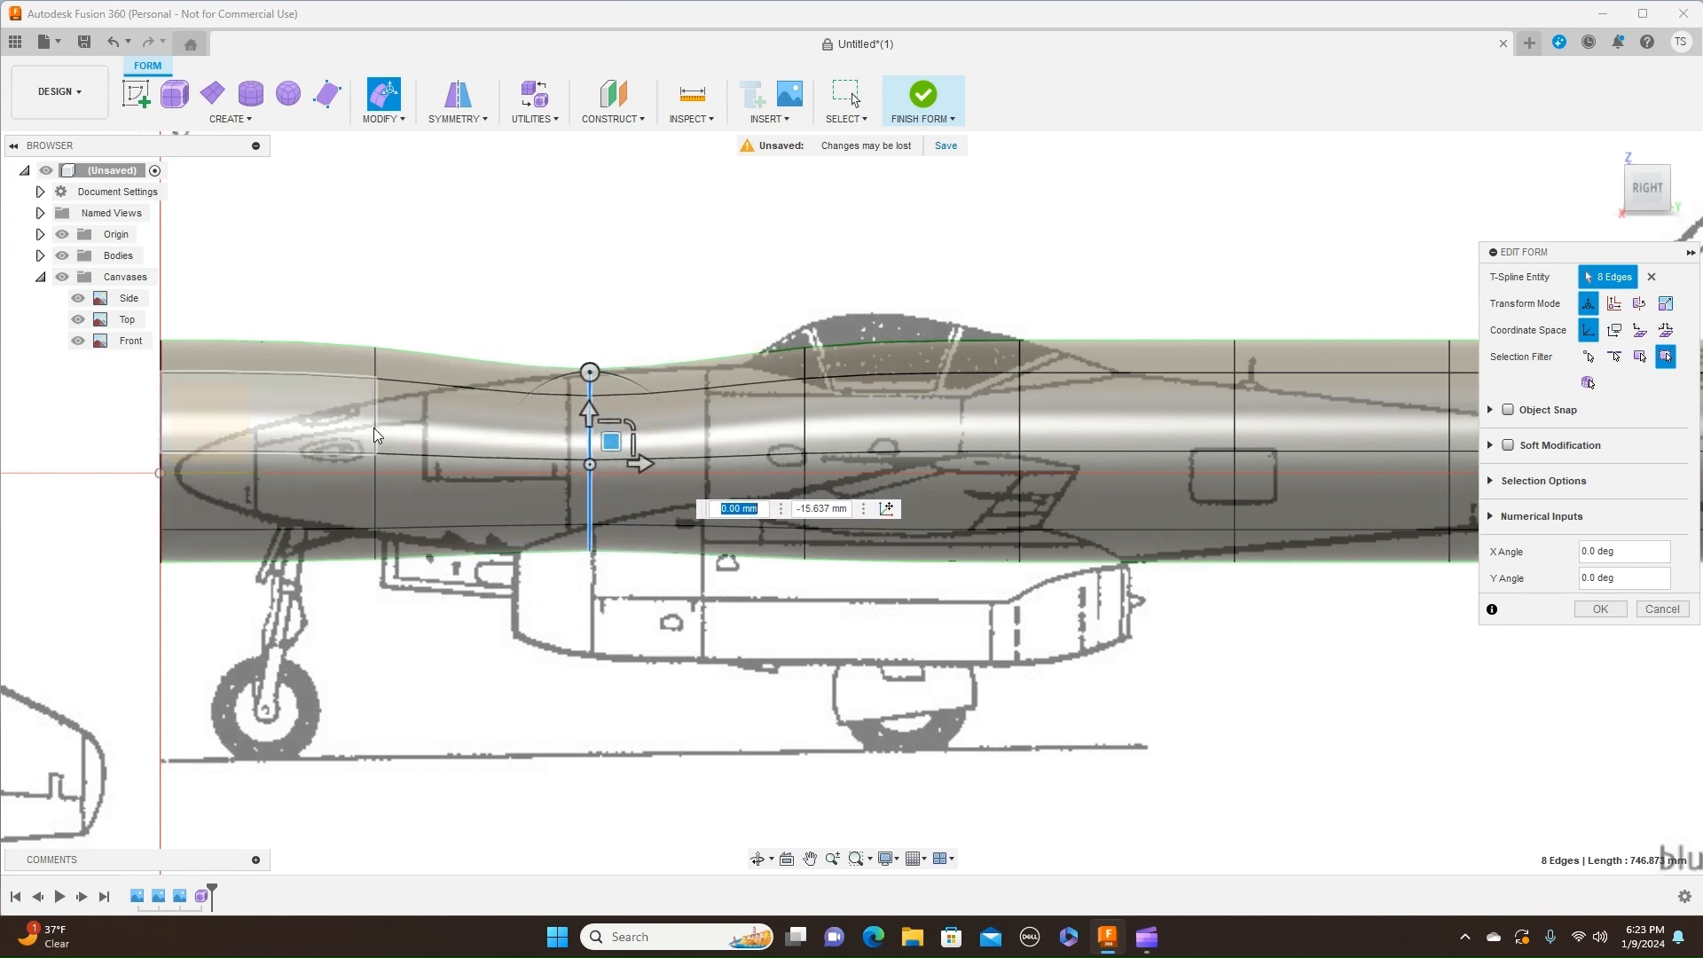
# Step: Scale down and lower the second edge loop and the nose-end loop to follow the nose outline, lowering the end loop about 19.8 mm
pyautogui.doubleClick(377, 436)
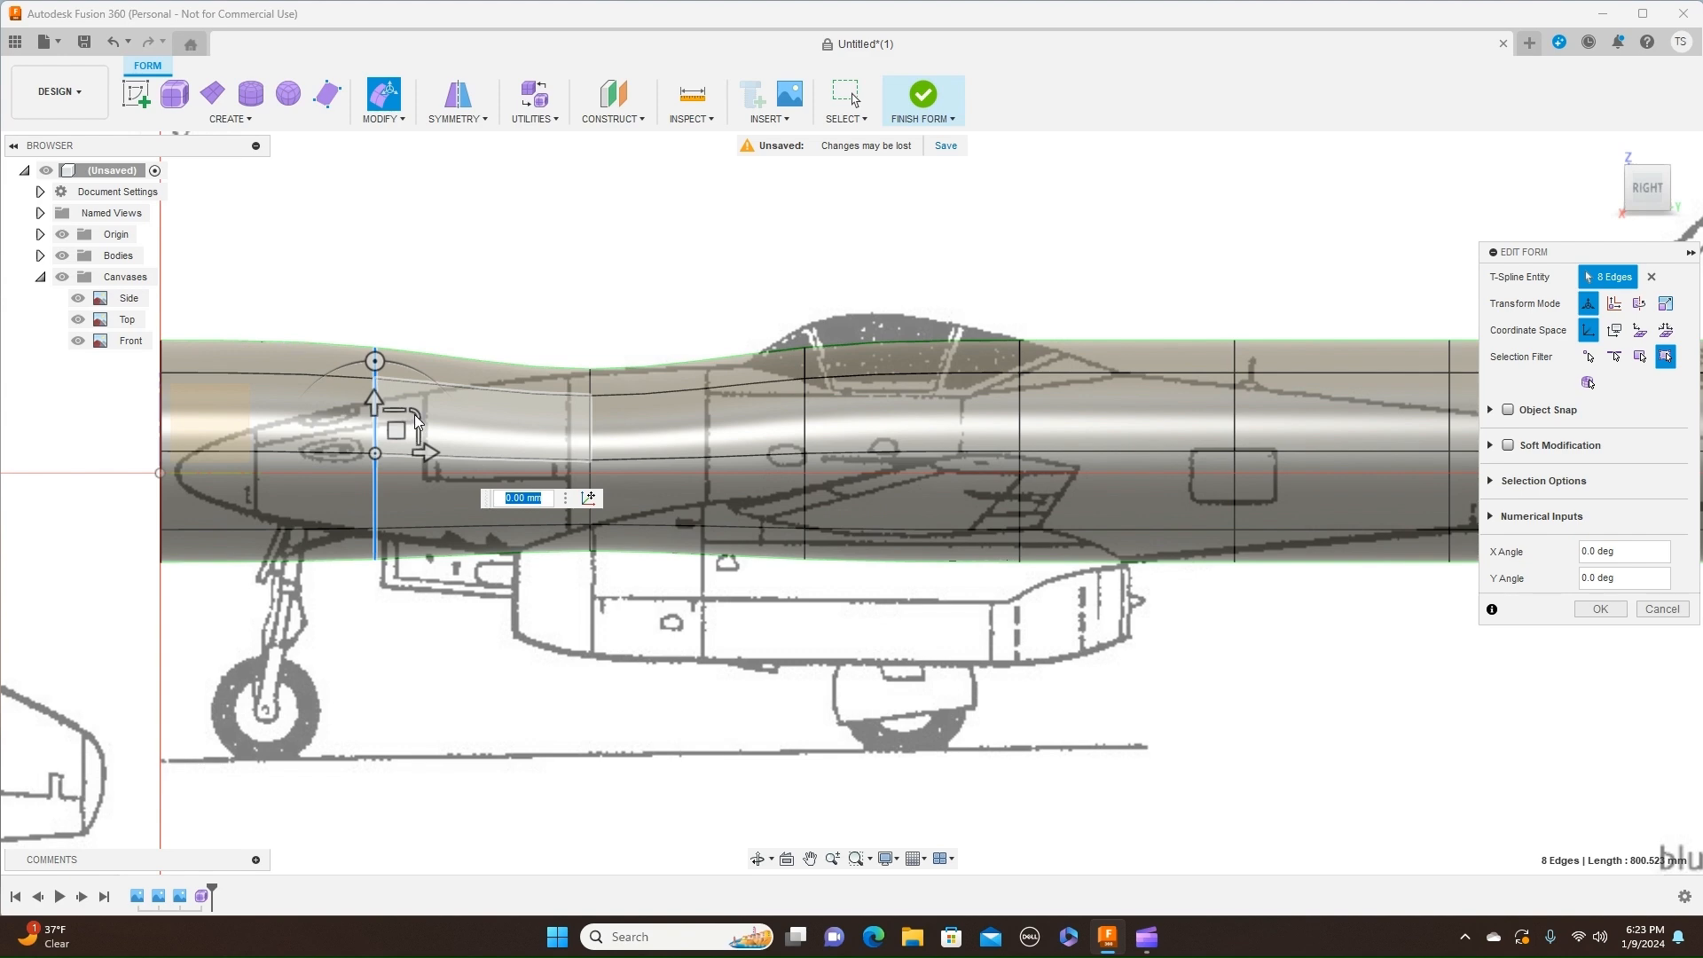
pyautogui.moveTo(417, 422); pyautogui.dragTo(399, 437)
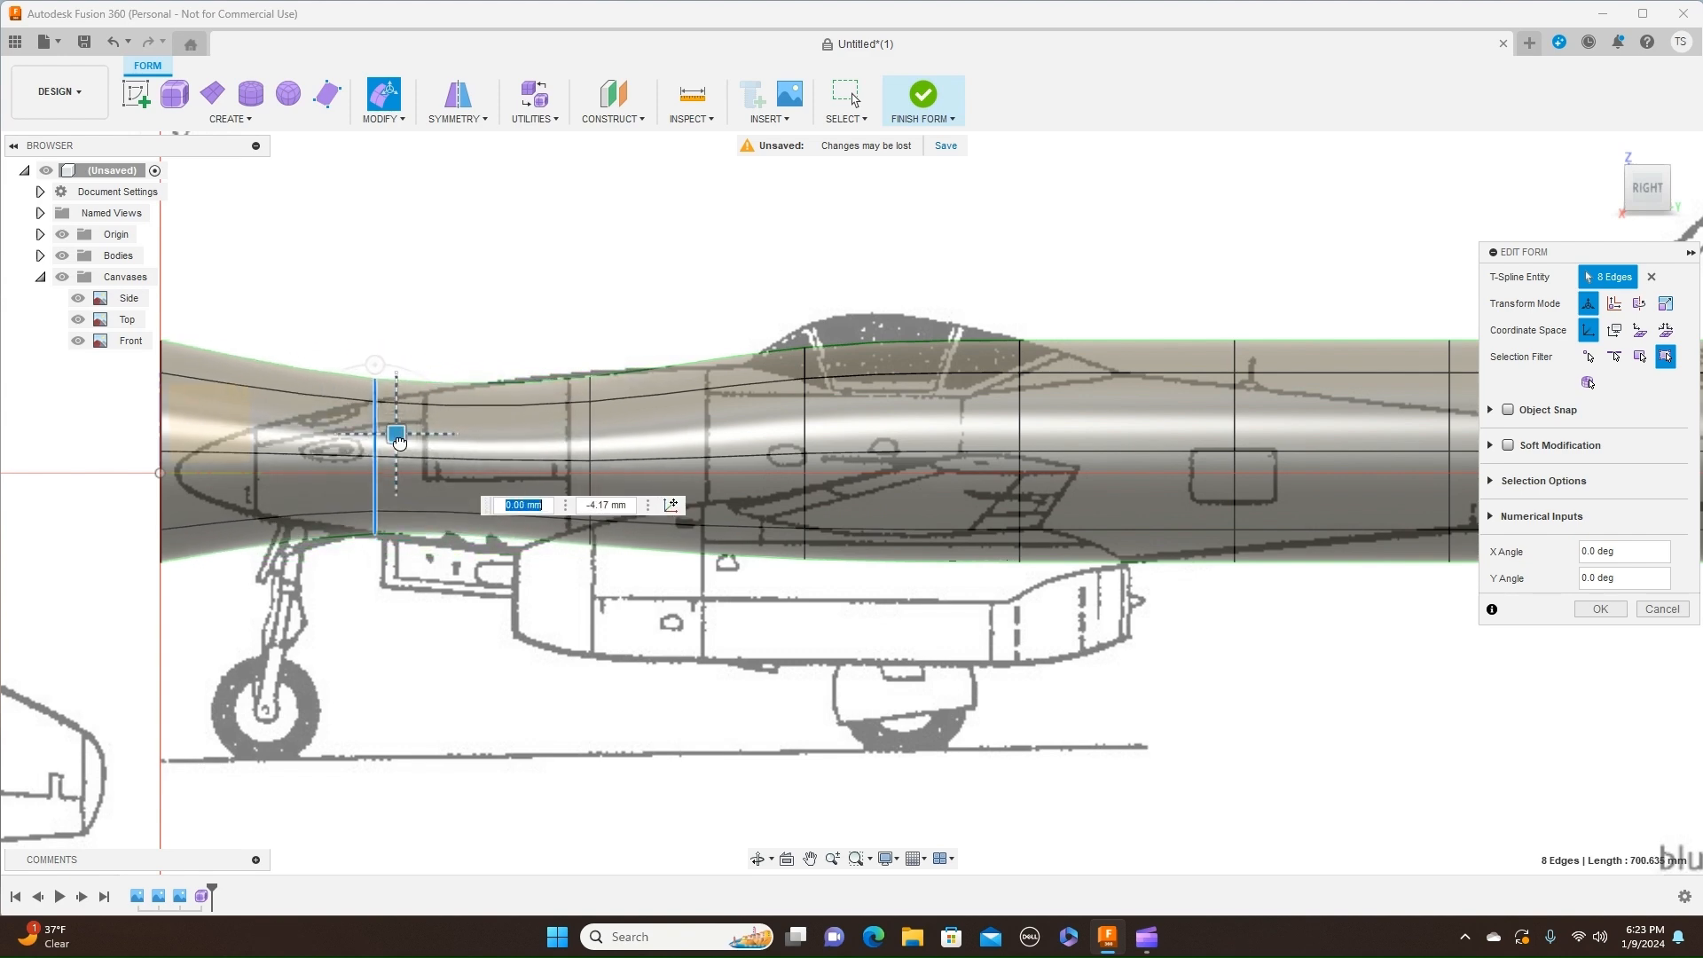
pyautogui.moveTo(417, 428); pyautogui.dragTo(399, 451)
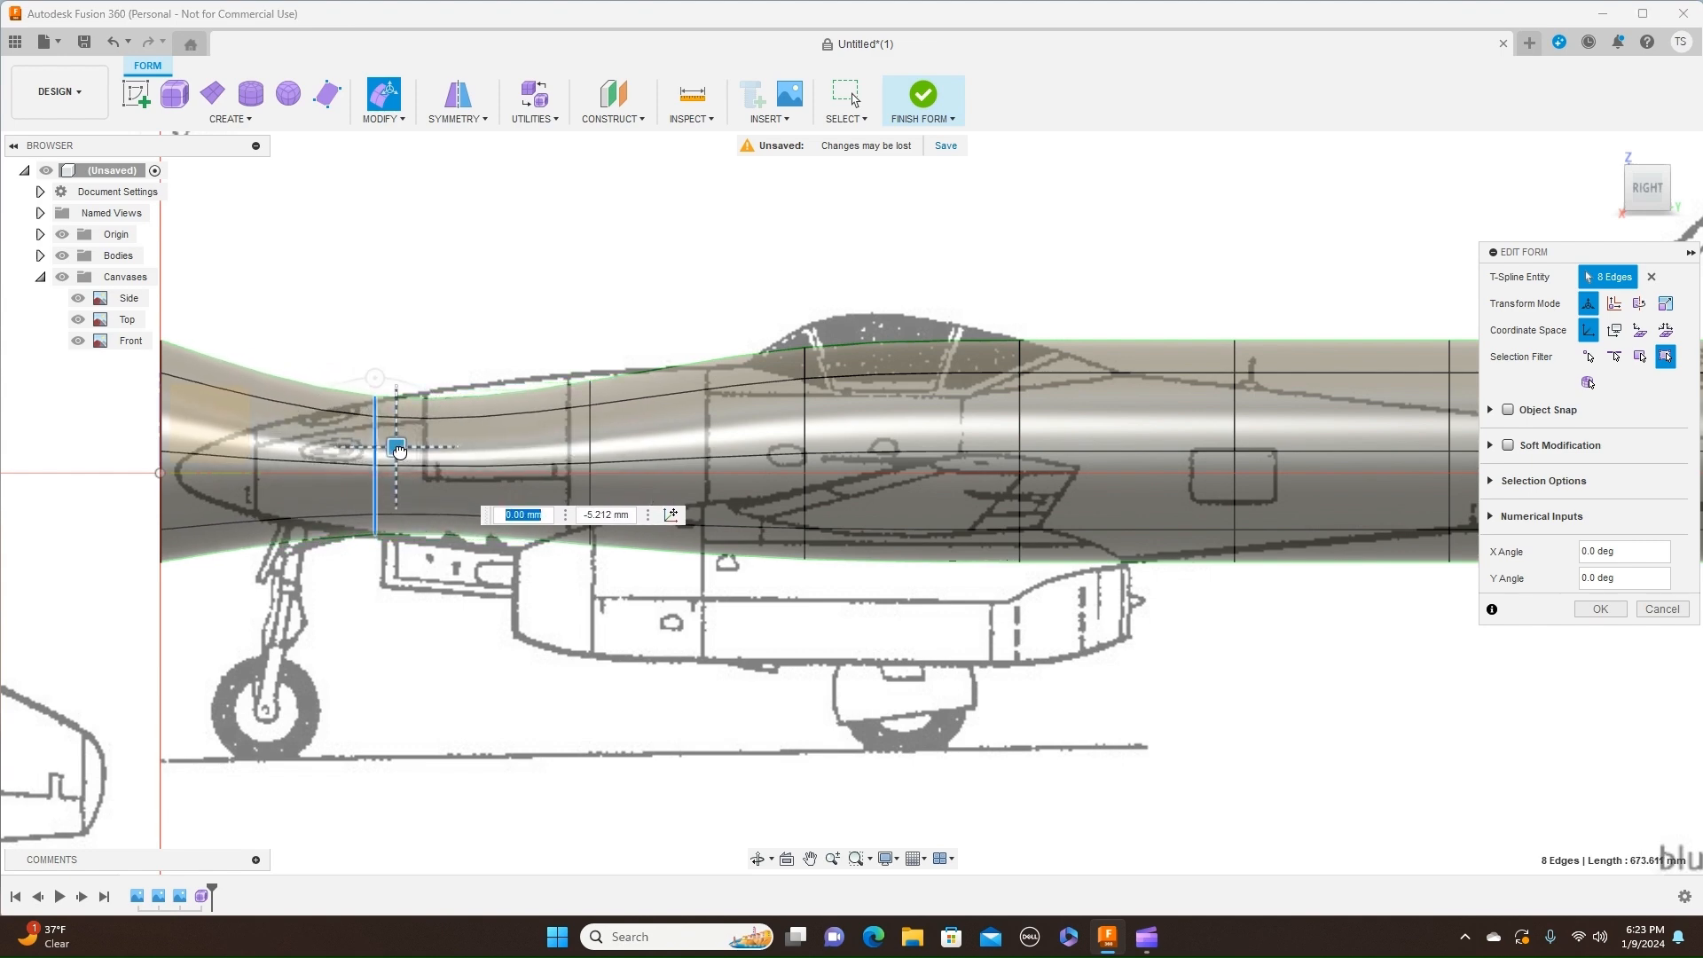
pyautogui.doubleClick(161, 419)
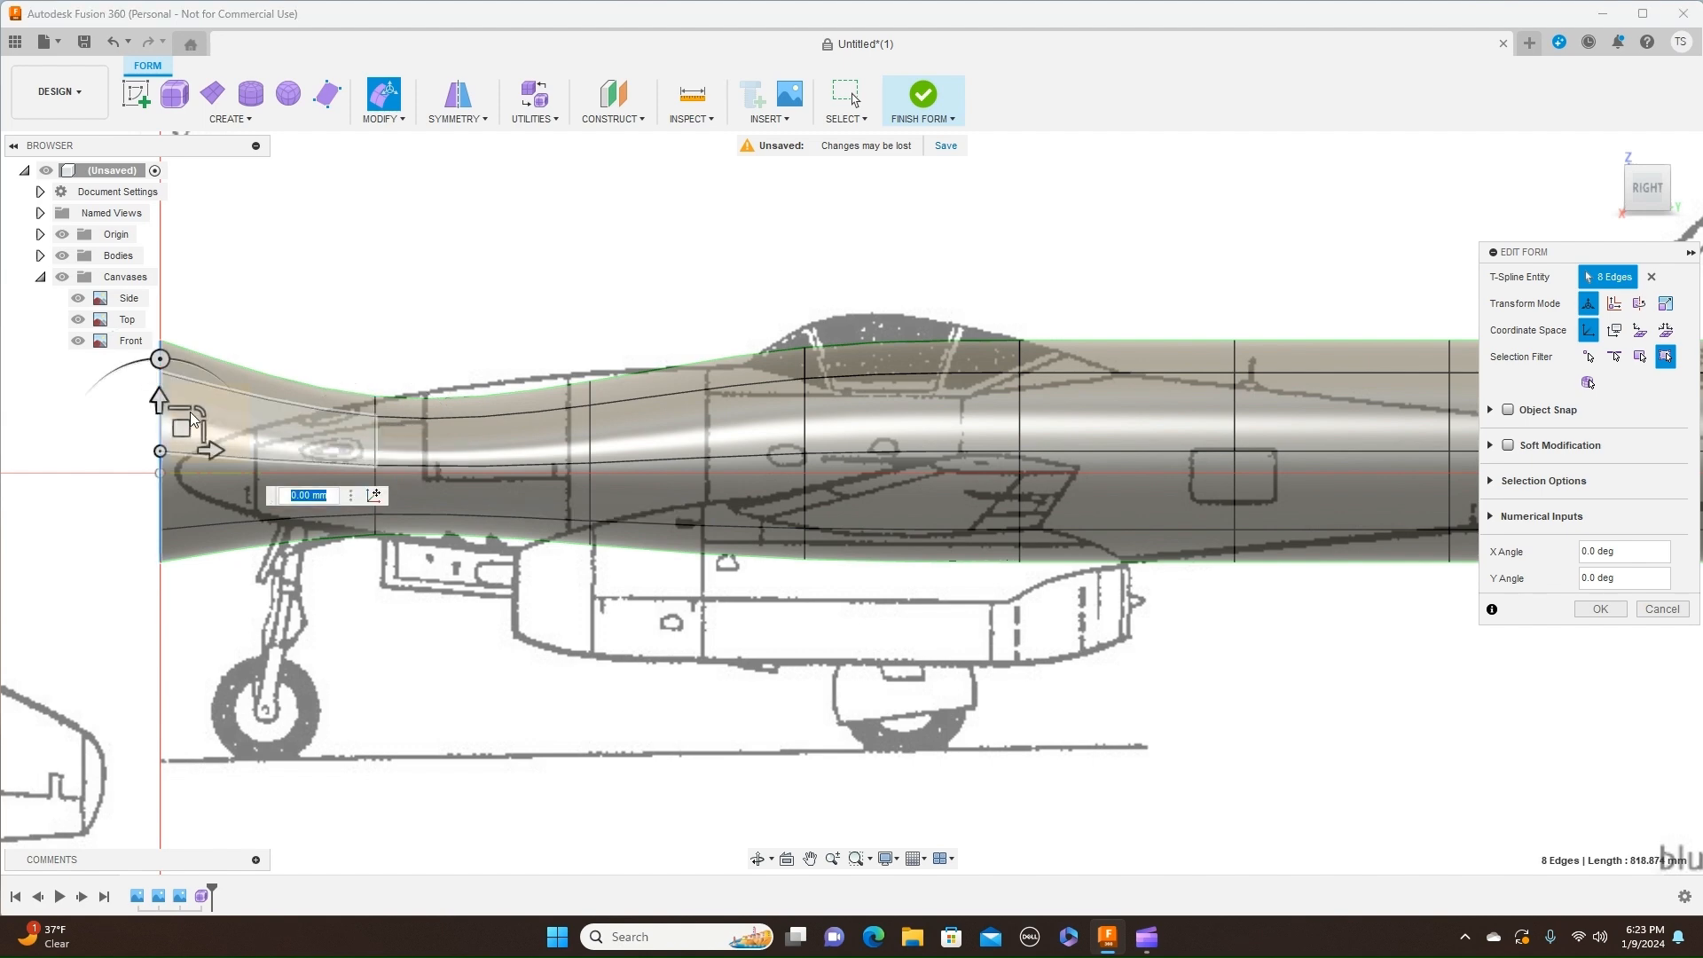
pyautogui.moveTo(198, 407); pyautogui.dragTo(178, 448)
pyautogui.scroll(-1, 1040, 616)
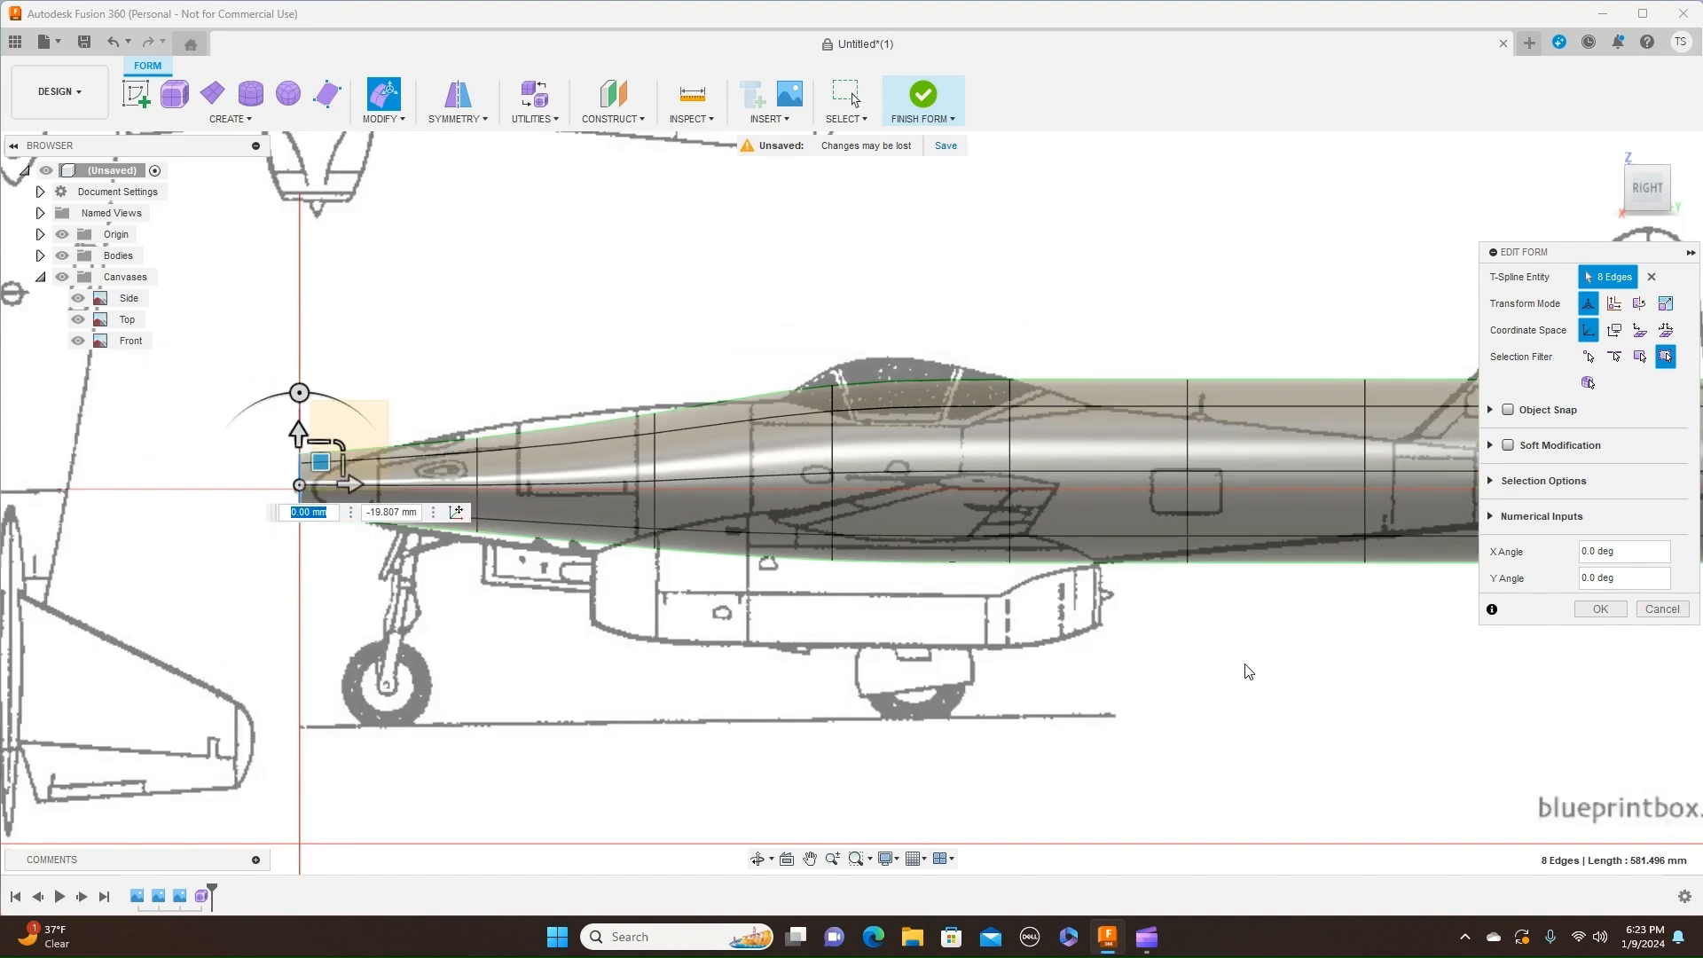
# Step: Scale down the edge loop by the antenna behind the cockpit and lower it about 26.4 mm to fit the side outline
pyautogui.scroll(-1, 1245, 666)
pyautogui.moveTo(1248, 665); pyautogui.dragTo(956, 674, button='middle')
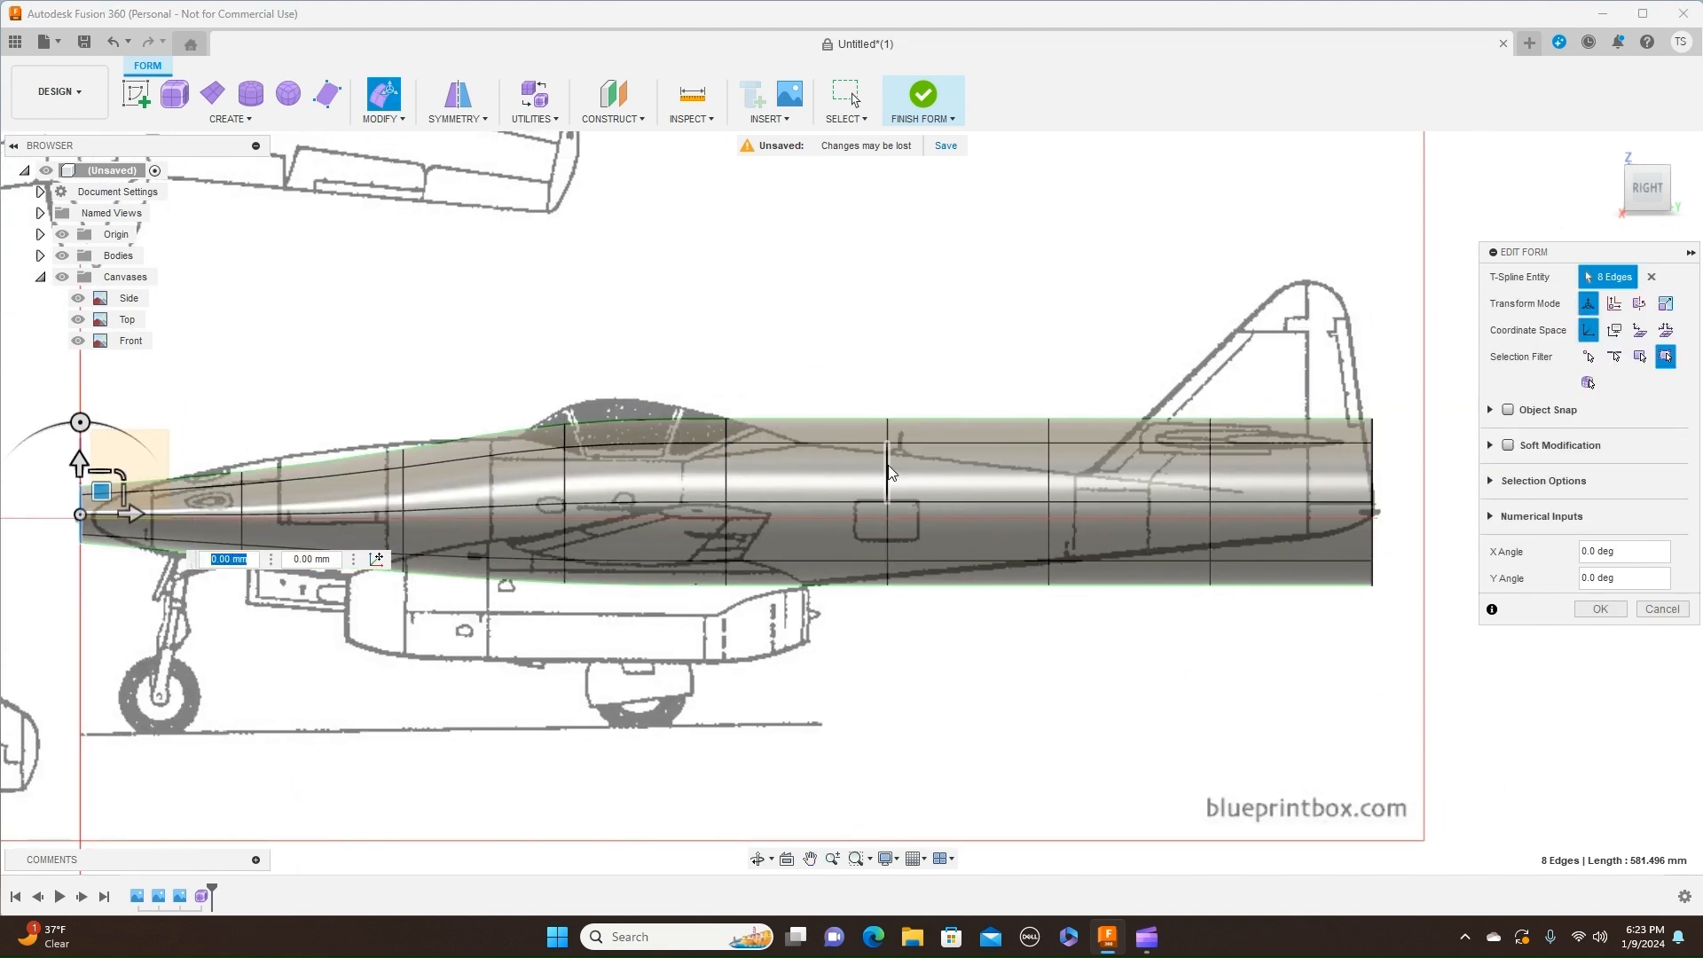
pyautogui.doubleClick(888, 472)
pyautogui.moveTo(928, 460); pyautogui.dragTo(913, 498)
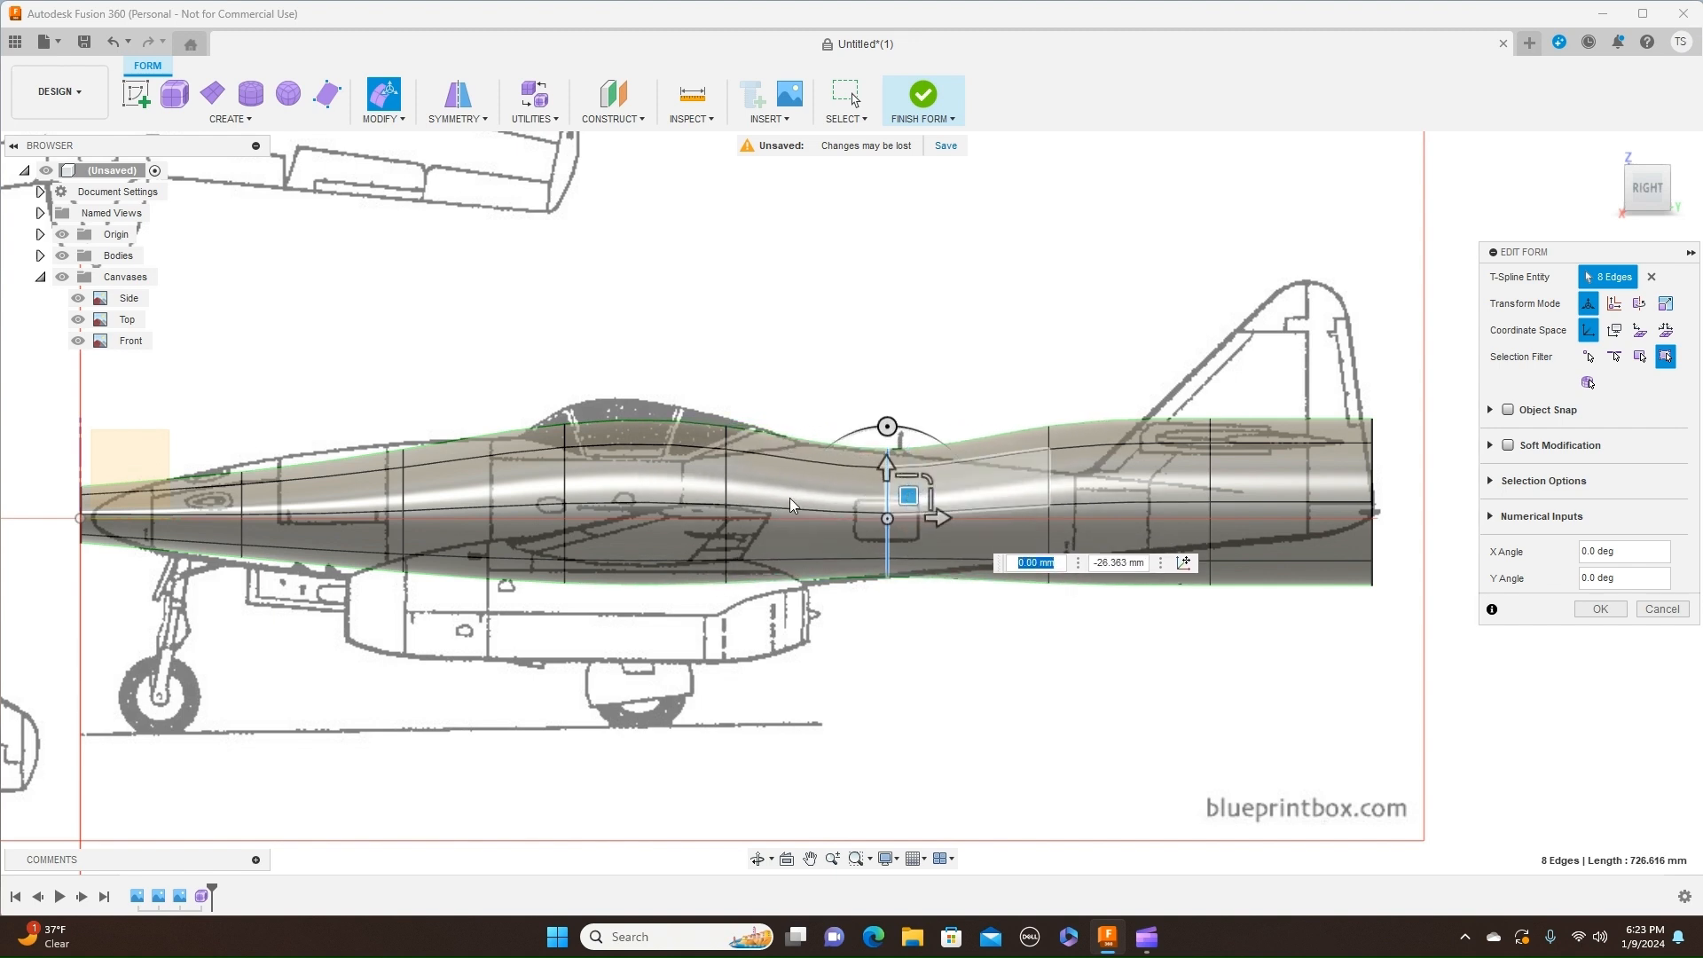
# Step: Shrink the two edge loops under the cockpit, lowering the rear one about 8.3 mm and the front one about 9.7 mm
pyautogui.doubleClick(726, 492)
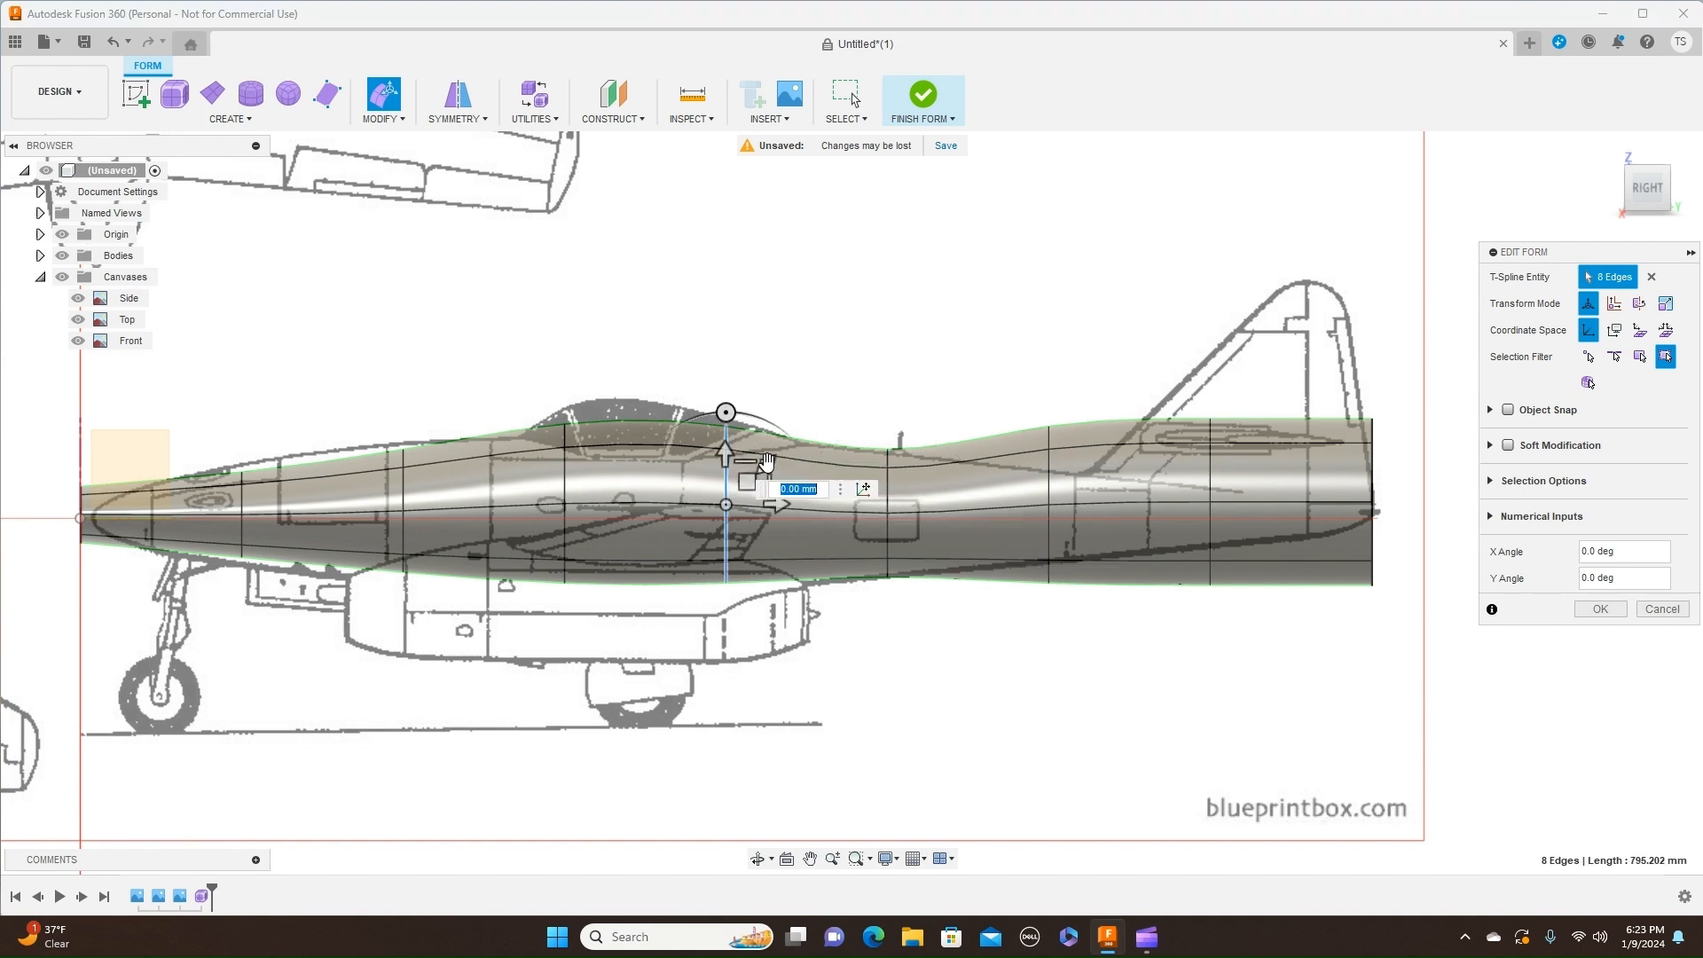
pyautogui.moveTo(767, 464); pyautogui.dragTo(747, 486)
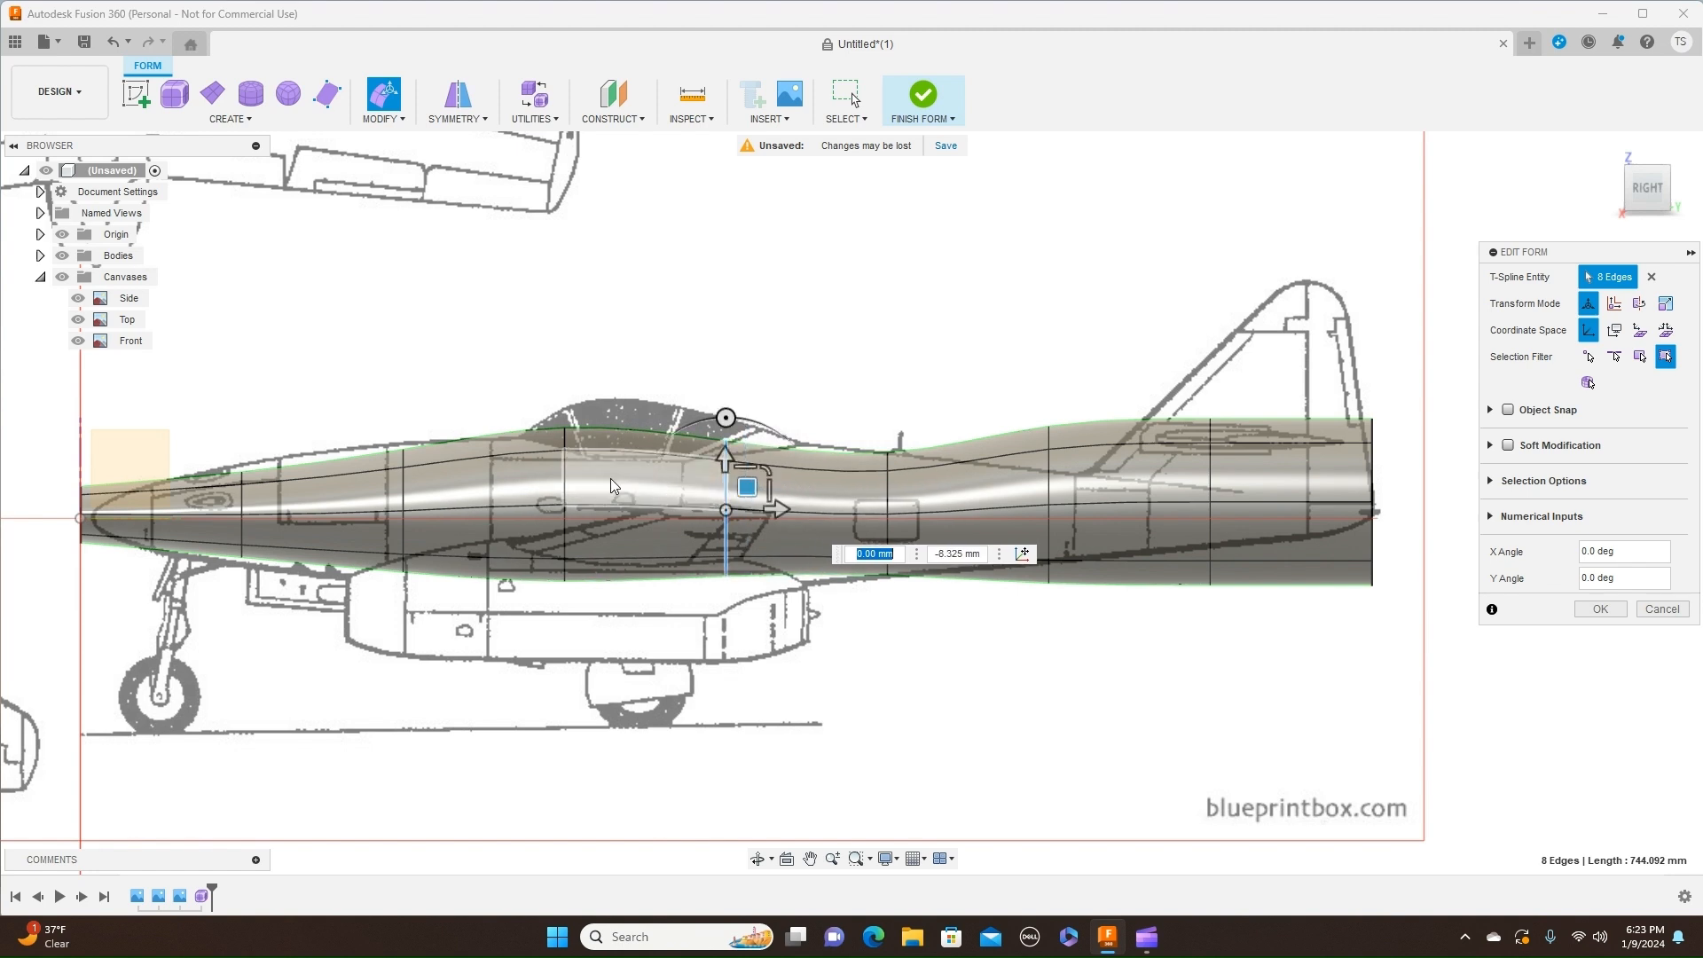
pyautogui.doubleClick(565, 489)
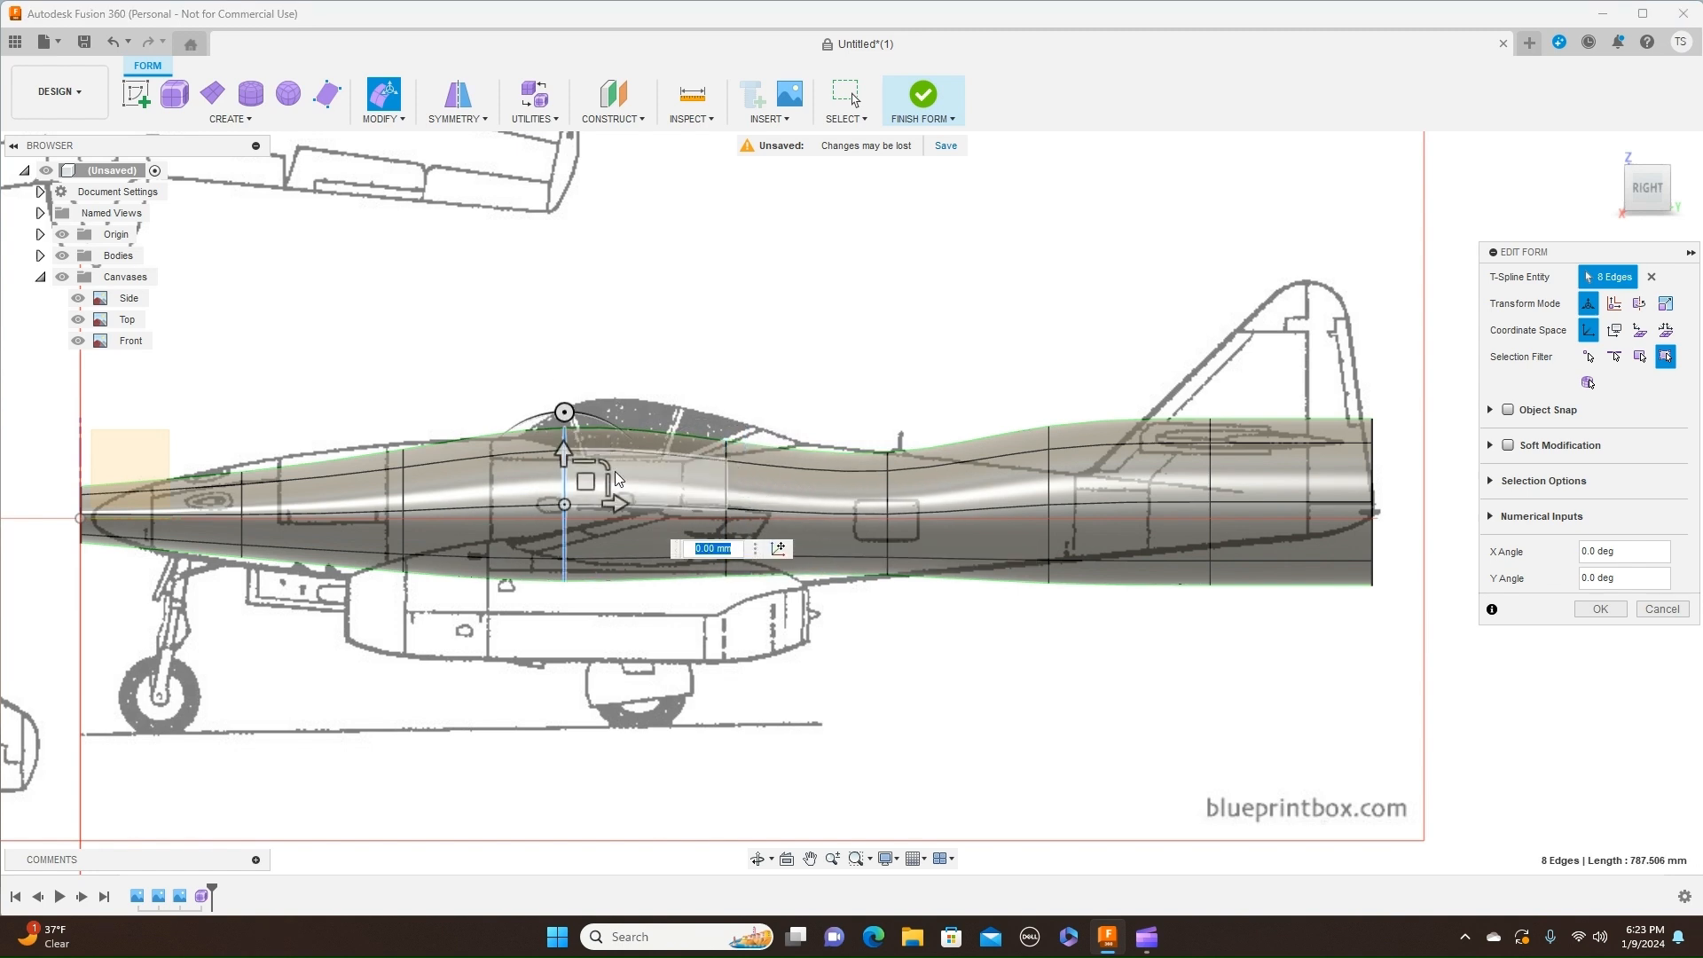
pyautogui.moveTo(607, 464); pyautogui.dragTo(586, 486)
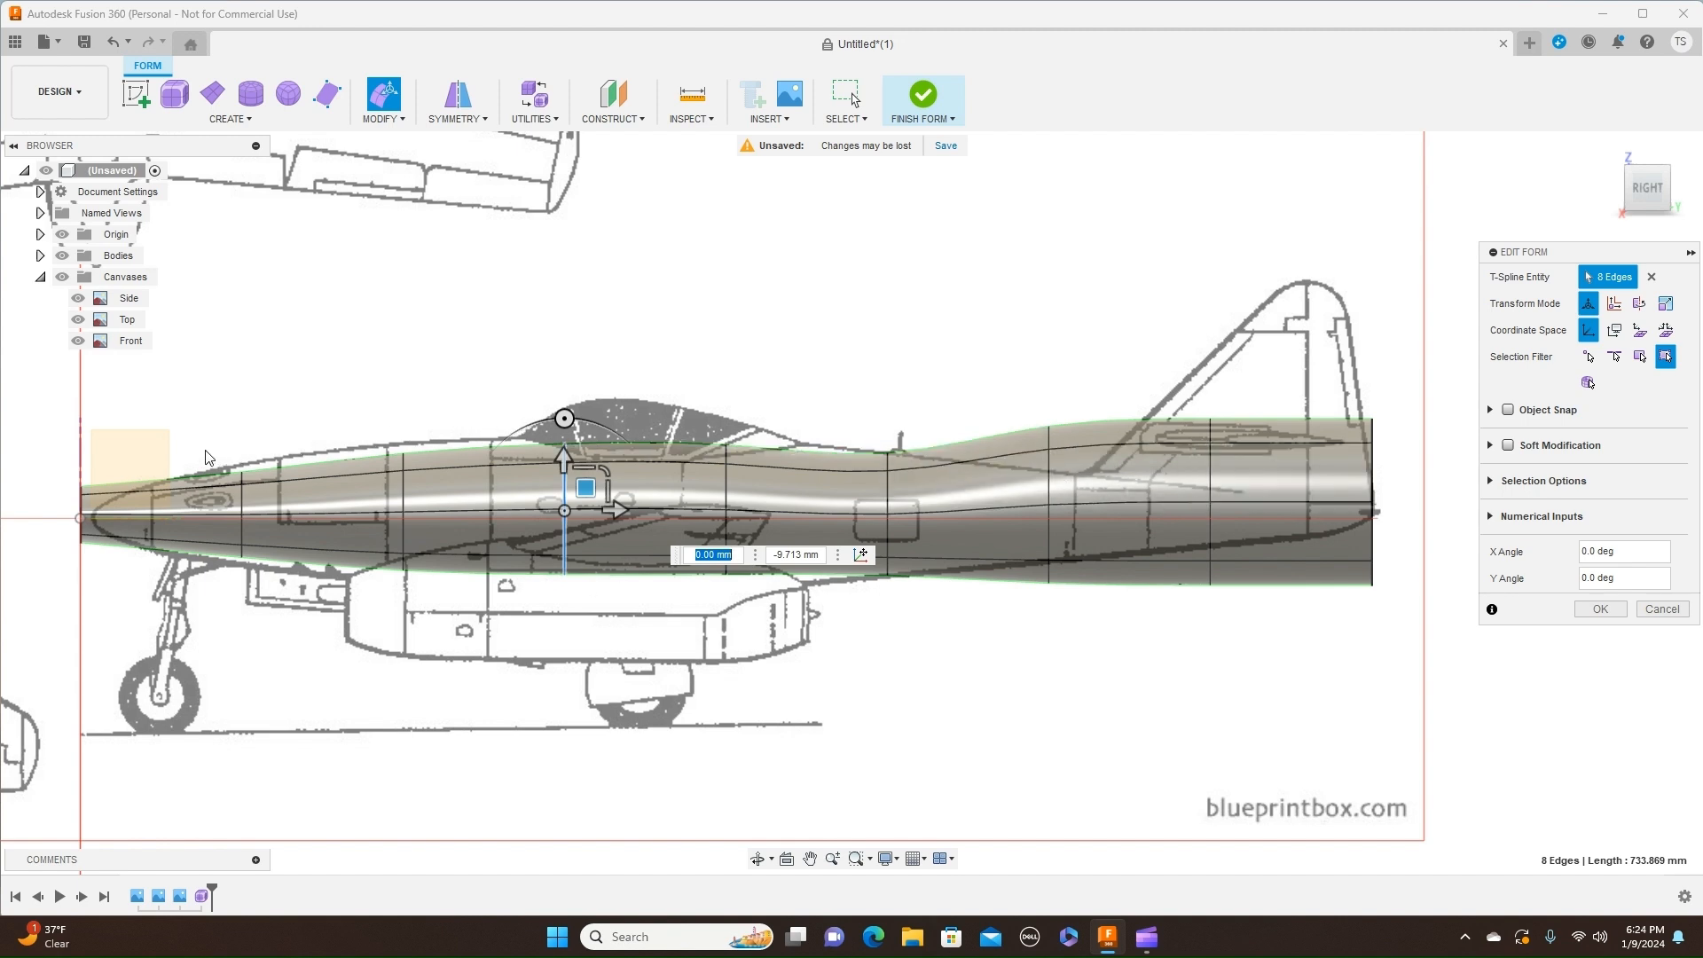
# Step: Scale down the last three edge loops toward the tail to fit the rear fuselage height, the end loop by a factor of about 0.394
pyautogui.doubleClick(1050, 483)
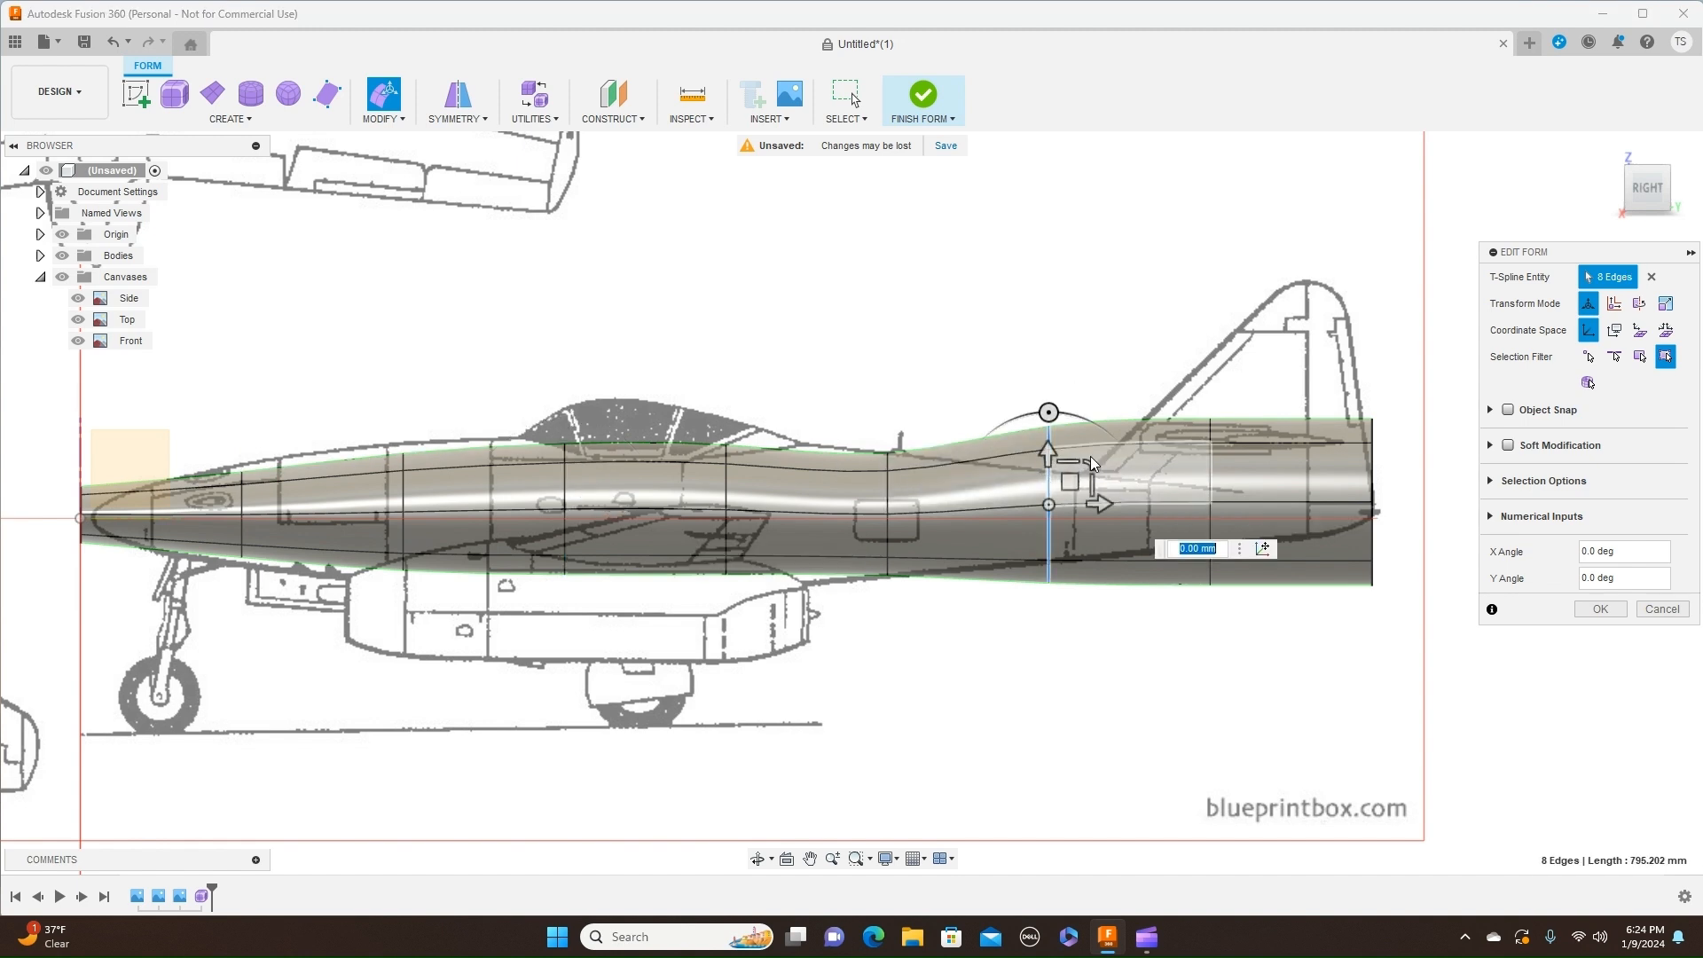
pyautogui.moveTo(1086, 468); pyautogui.dragTo(1051, 486)
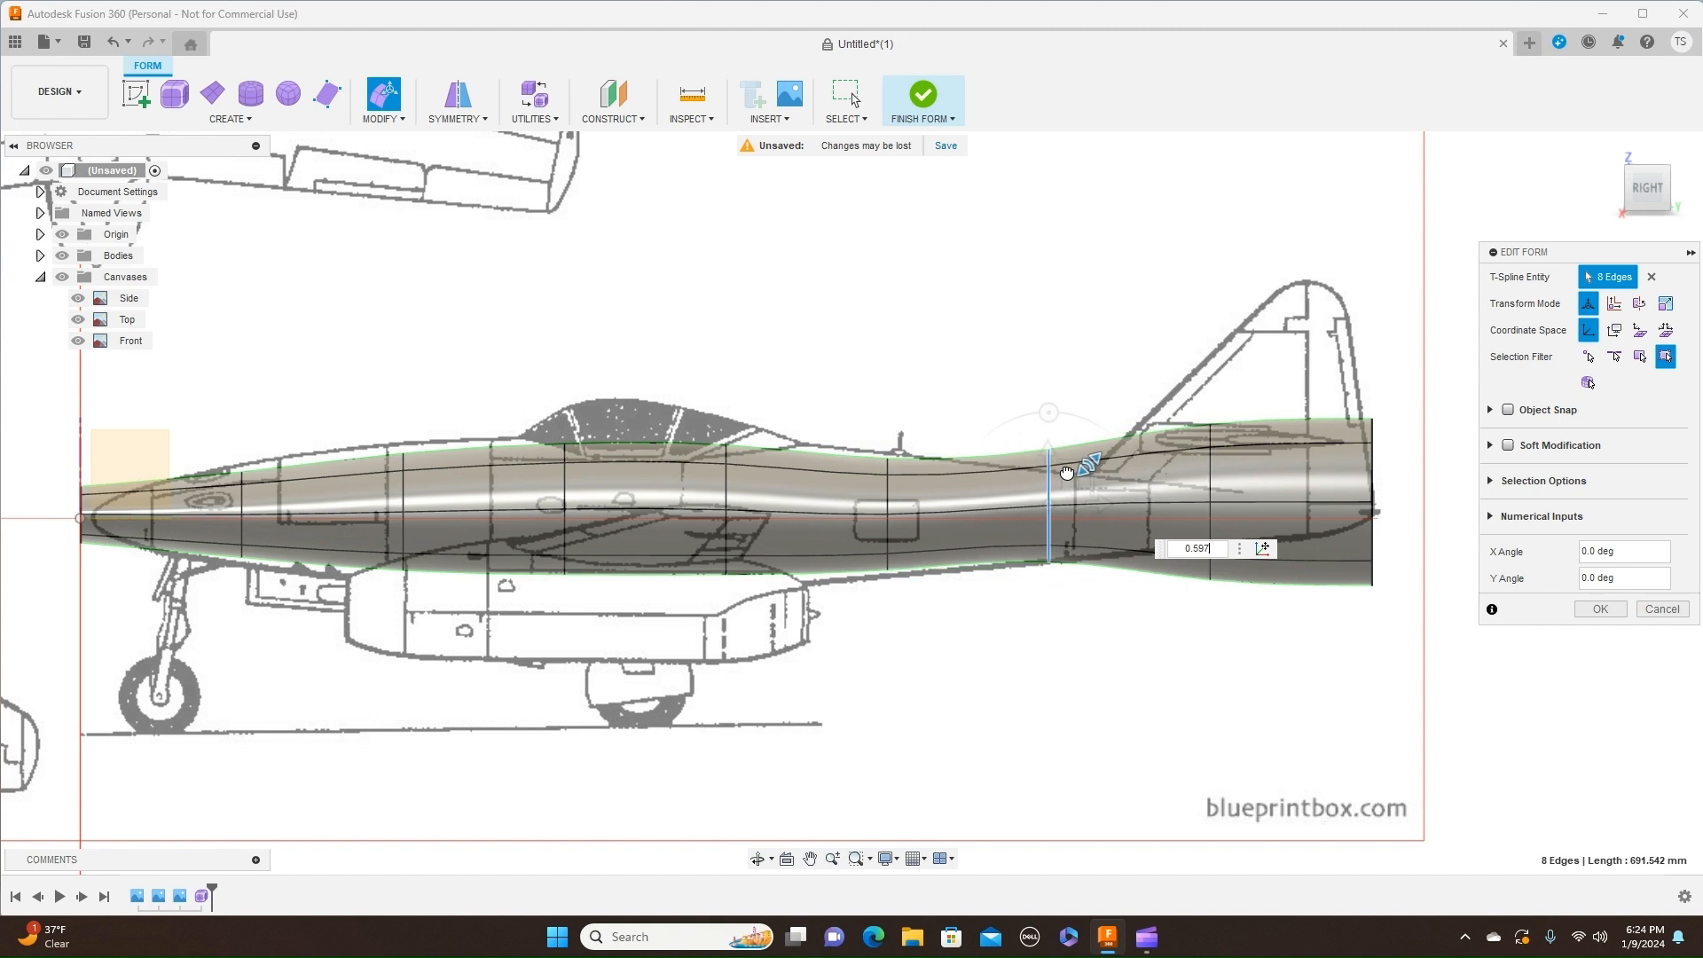
pyautogui.doubleClick(1212, 470)
pyautogui.moveTo(1252, 467); pyautogui.dragTo(1214, 479)
pyautogui.doubleClick(1373, 476)
pyautogui.write('0.83')
pyautogui.moveTo(1406, 471); pyautogui.dragTo(1025, 406)
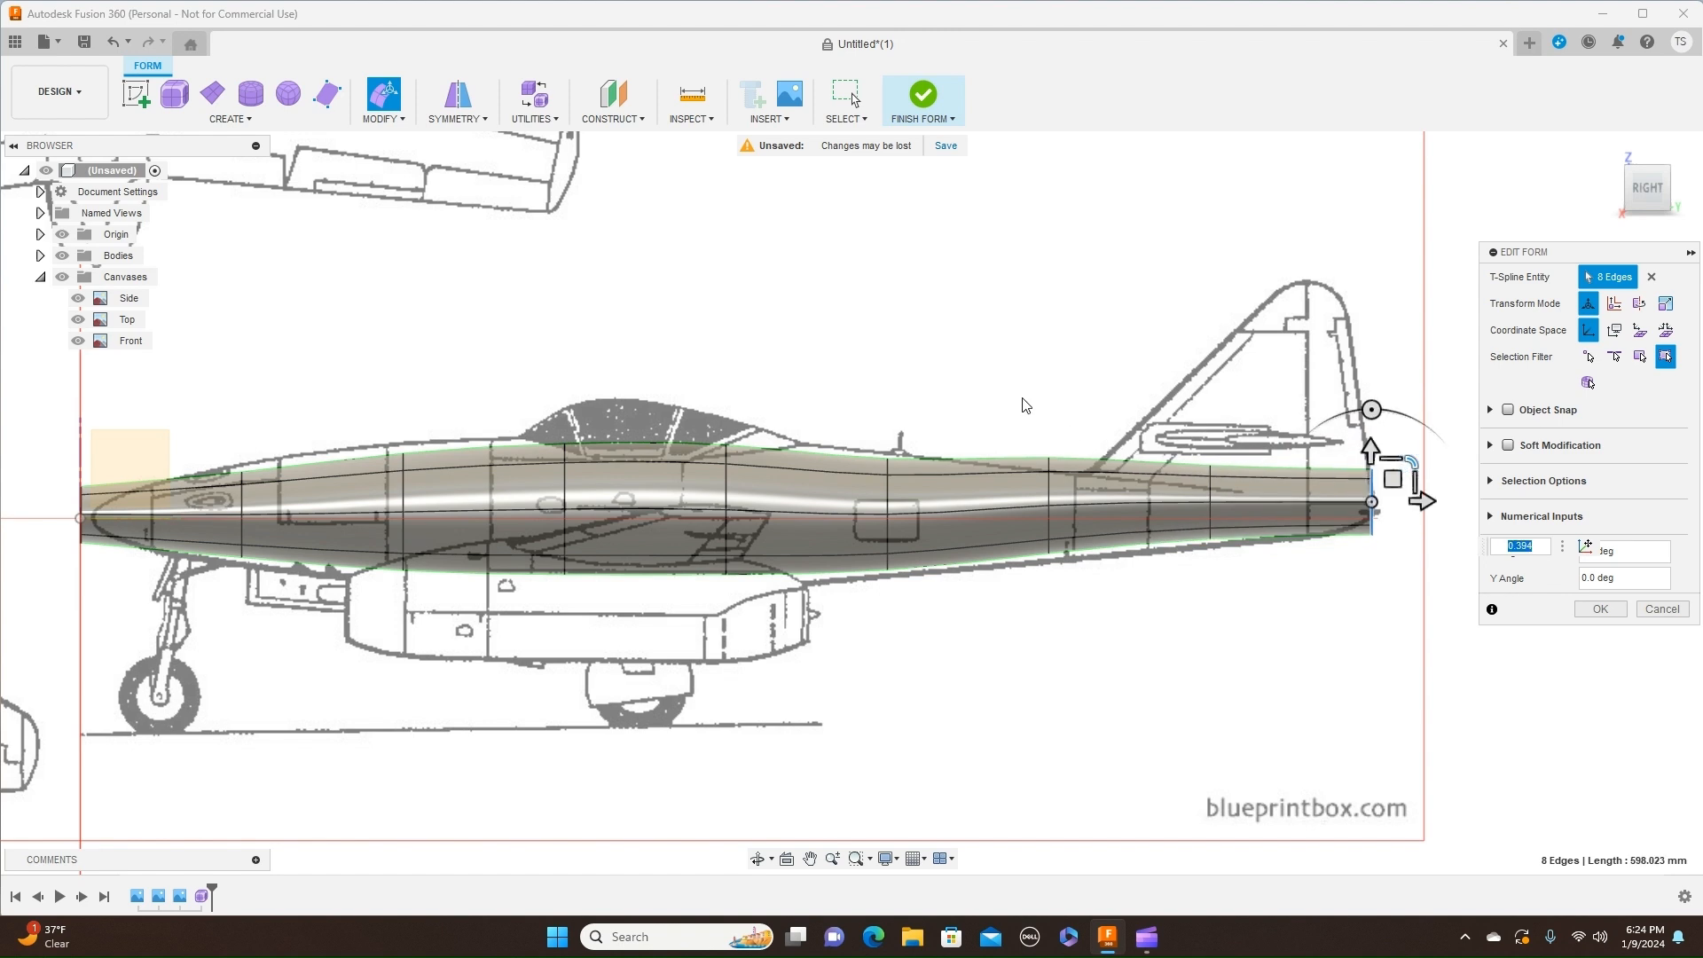
# Step: Scale the antenna loop vertically by about 1.15, and lower the loops ahead of and below the tail fin about 15.3 mm and 8.3 mm
pyautogui.doubleClick(888, 494)
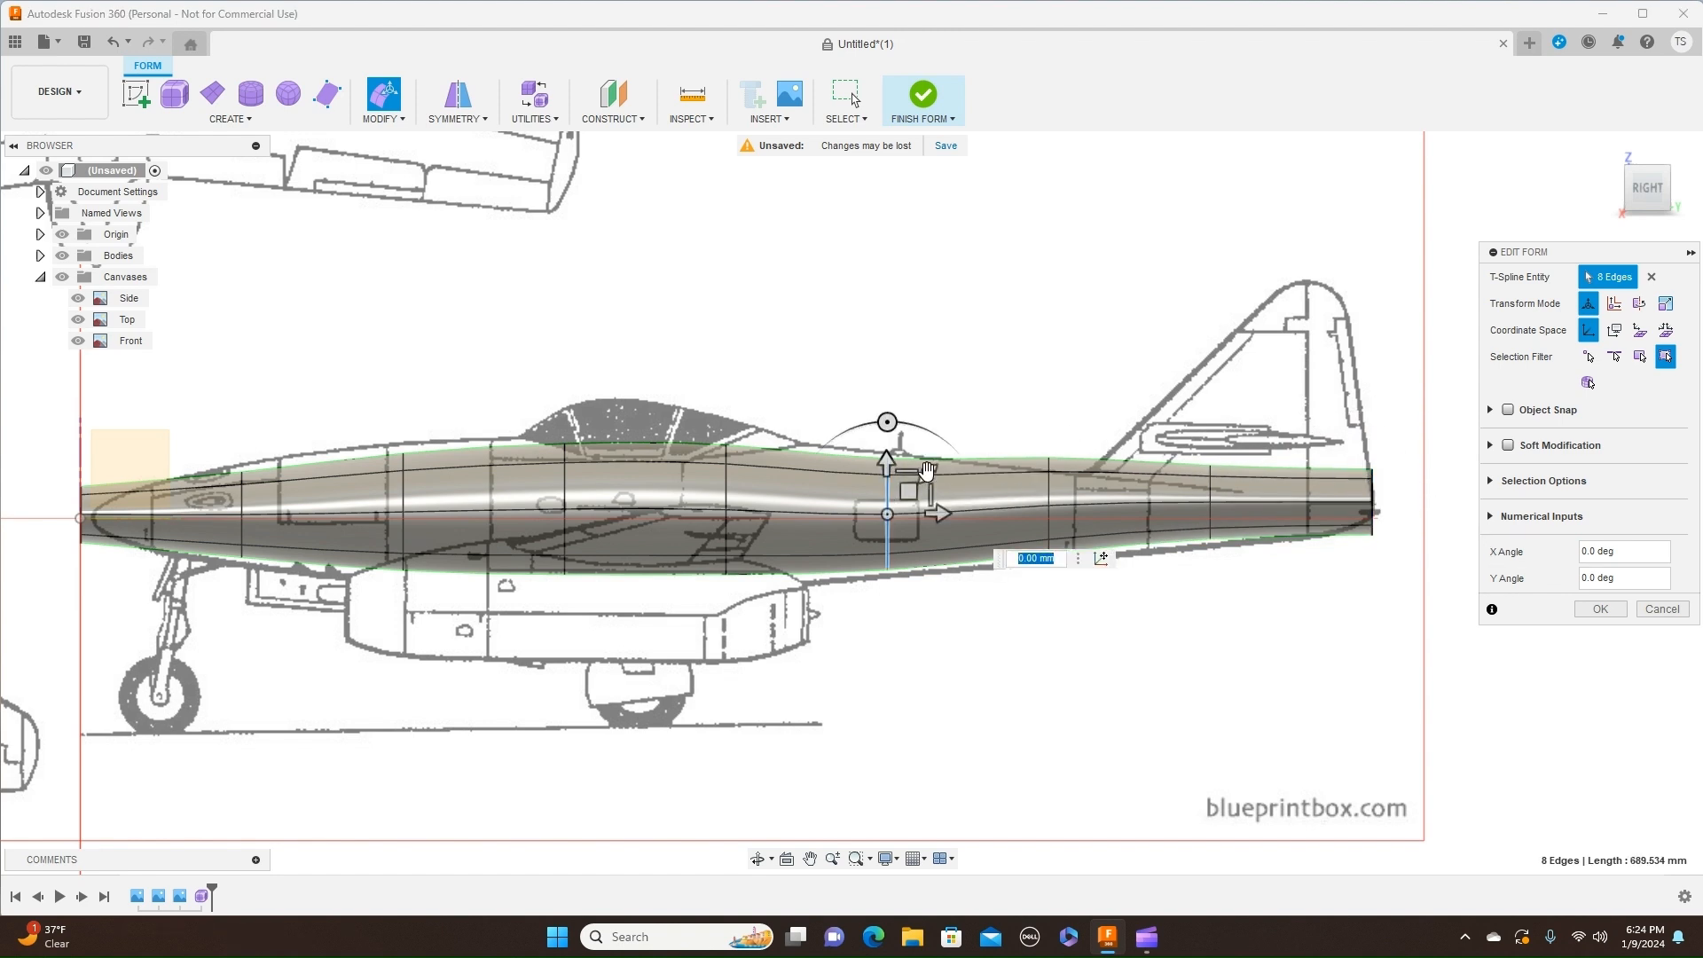
pyautogui.moveTo(930, 474); pyautogui.dragTo(931, 470)
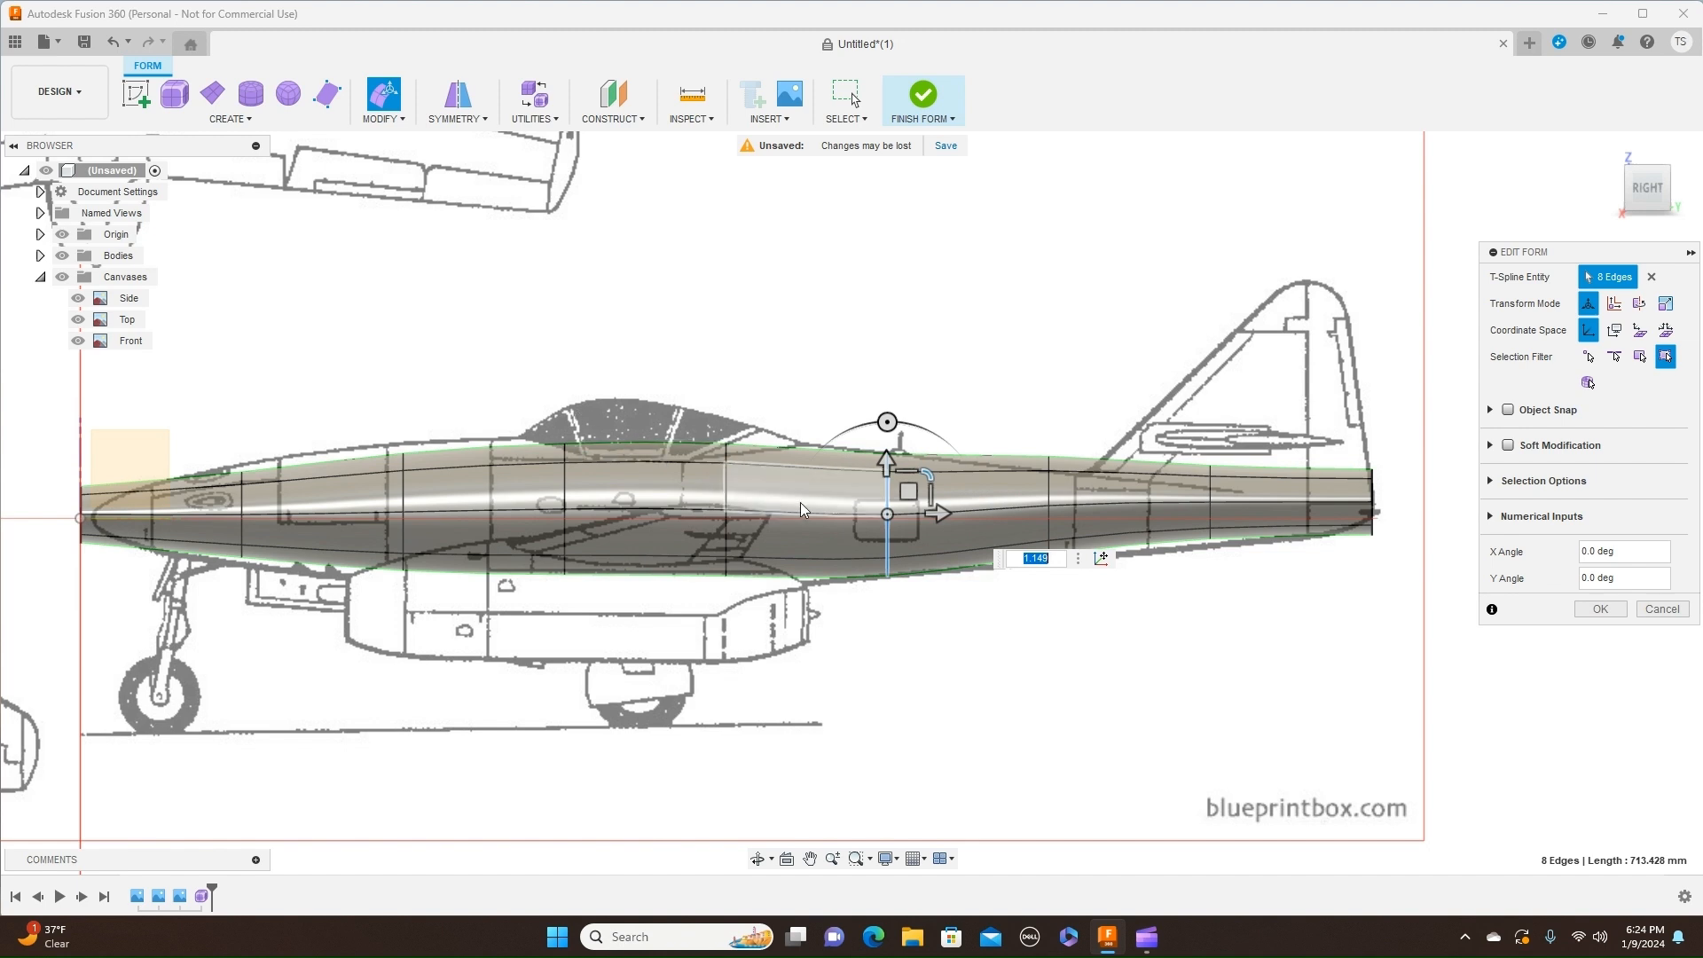
pyautogui.doubleClick(1050, 493)
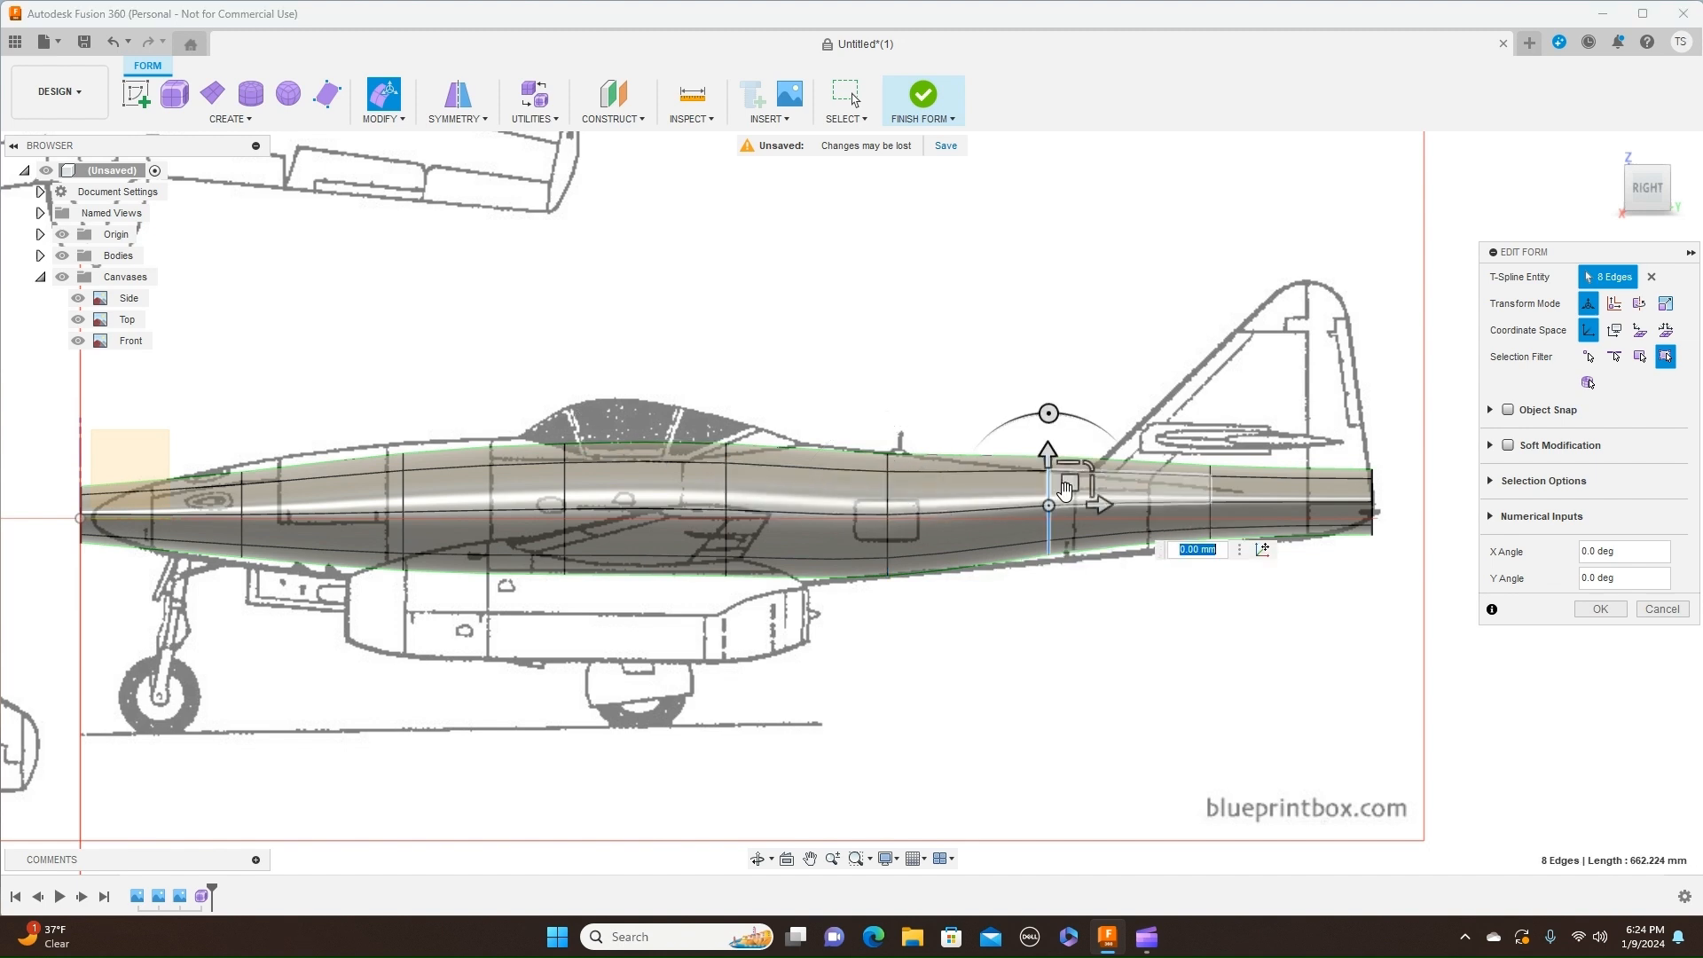
pyautogui.moveTo(1070, 484); pyautogui.dragTo(1078, 496)
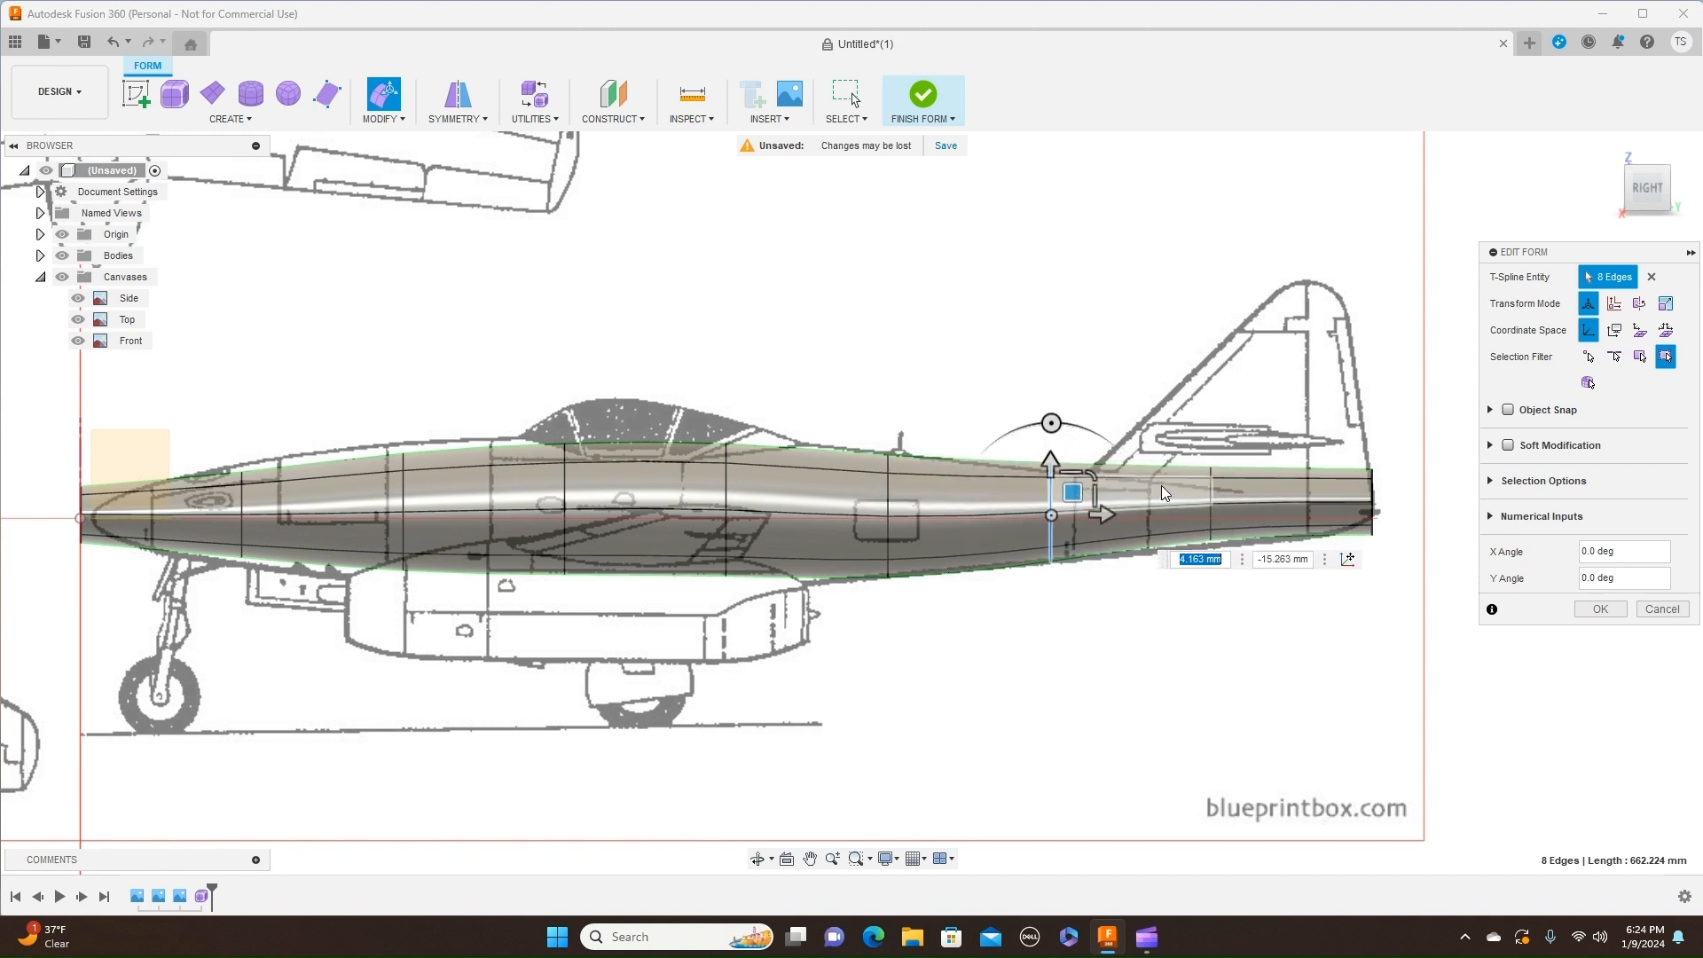
pyautogui.doubleClick(1211, 492)
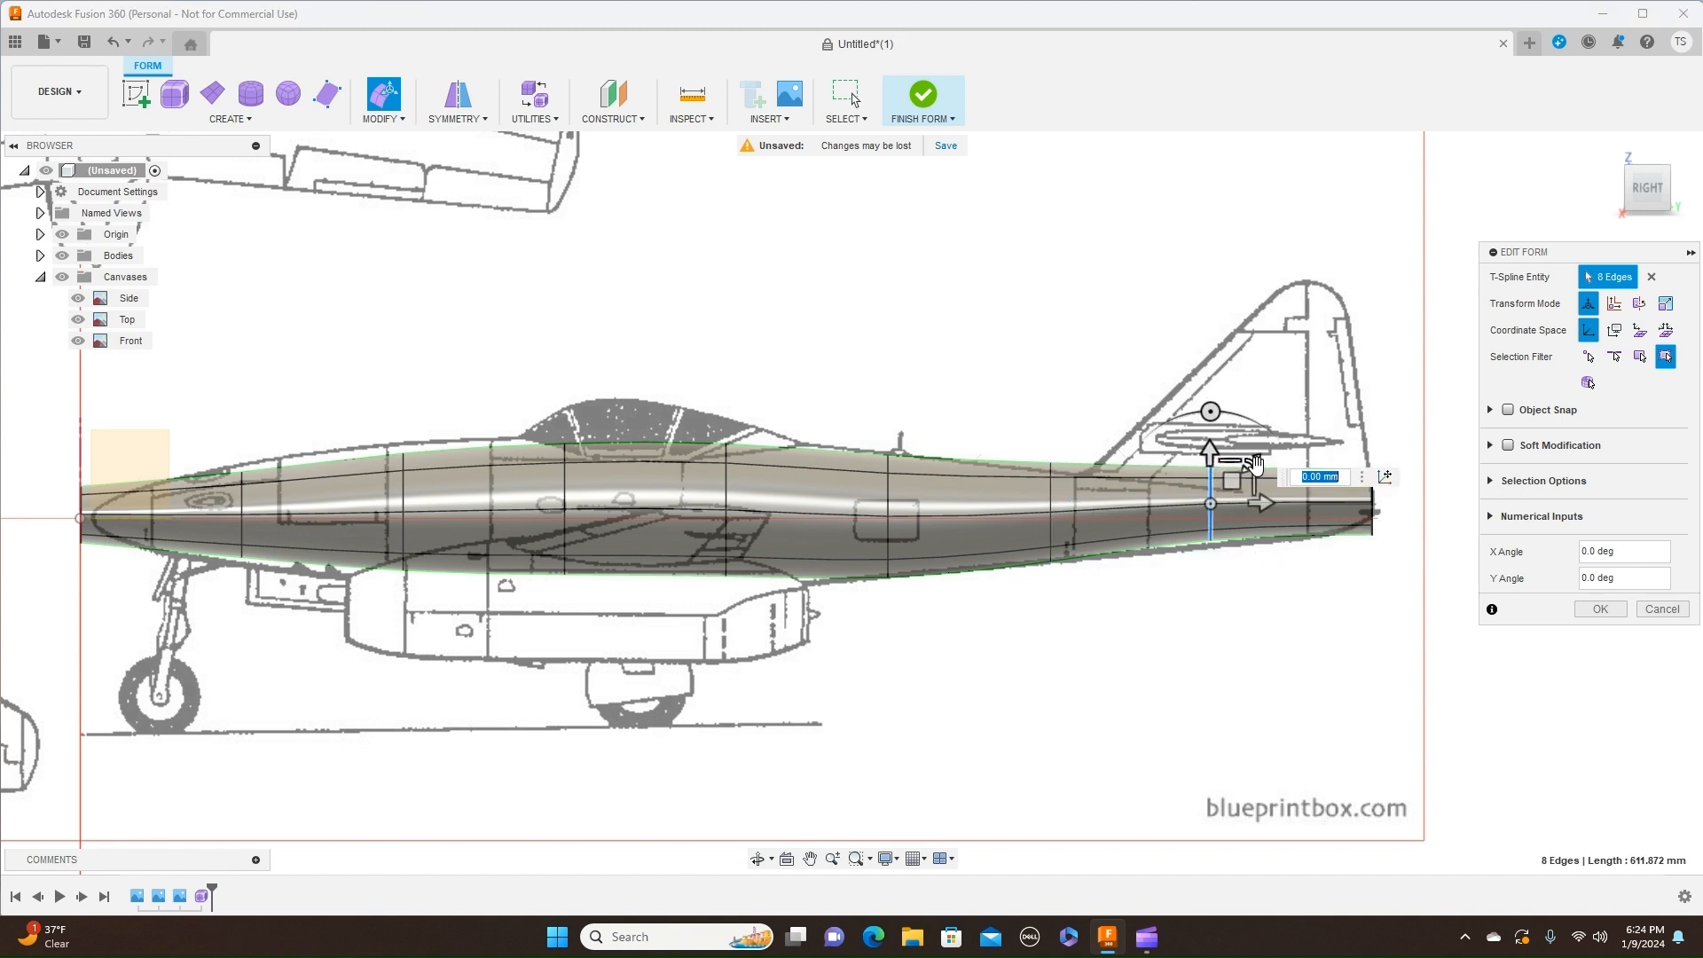
pyautogui.moveTo(1233, 481)
pyautogui.mouseDown()
pyautogui.moveTo(1254, 471)
pyautogui.moveTo(1234, 497)
pyautogui.mouseUp()
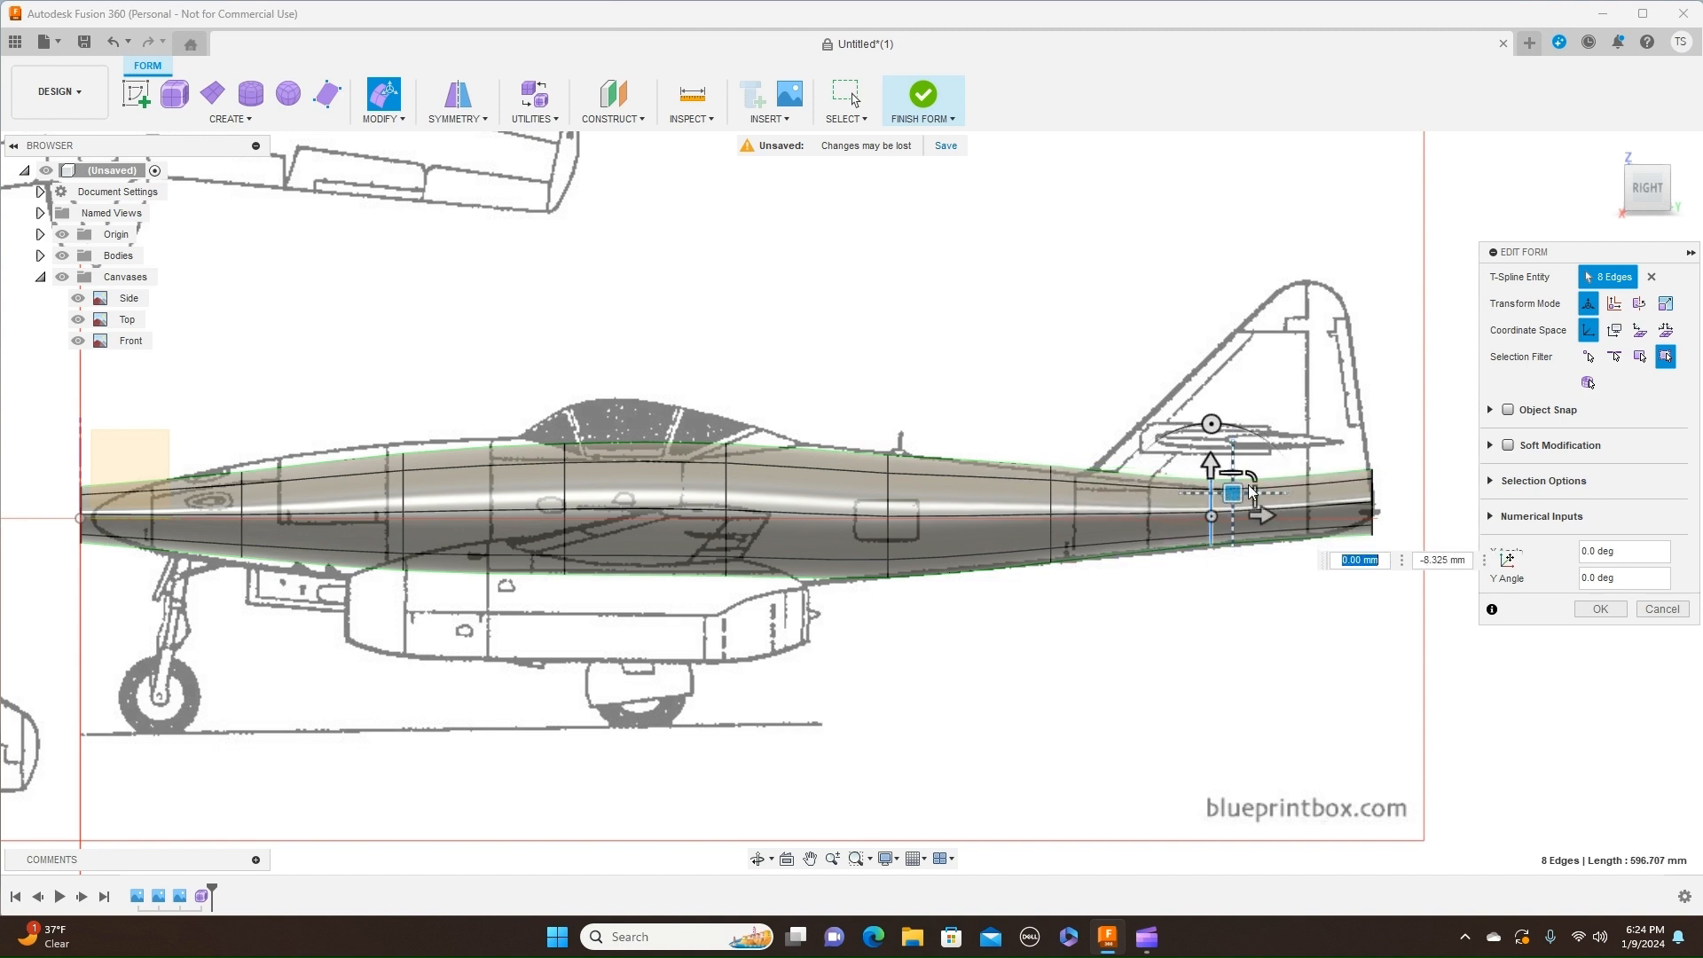
# Step: Lower the tail-end loop and scale it by about 0.761, and refine the loop ahead of the fin, shifting it 2.8 mm rearward and 6.9 mm down
pyautogui.doubleClick(1372, 494)
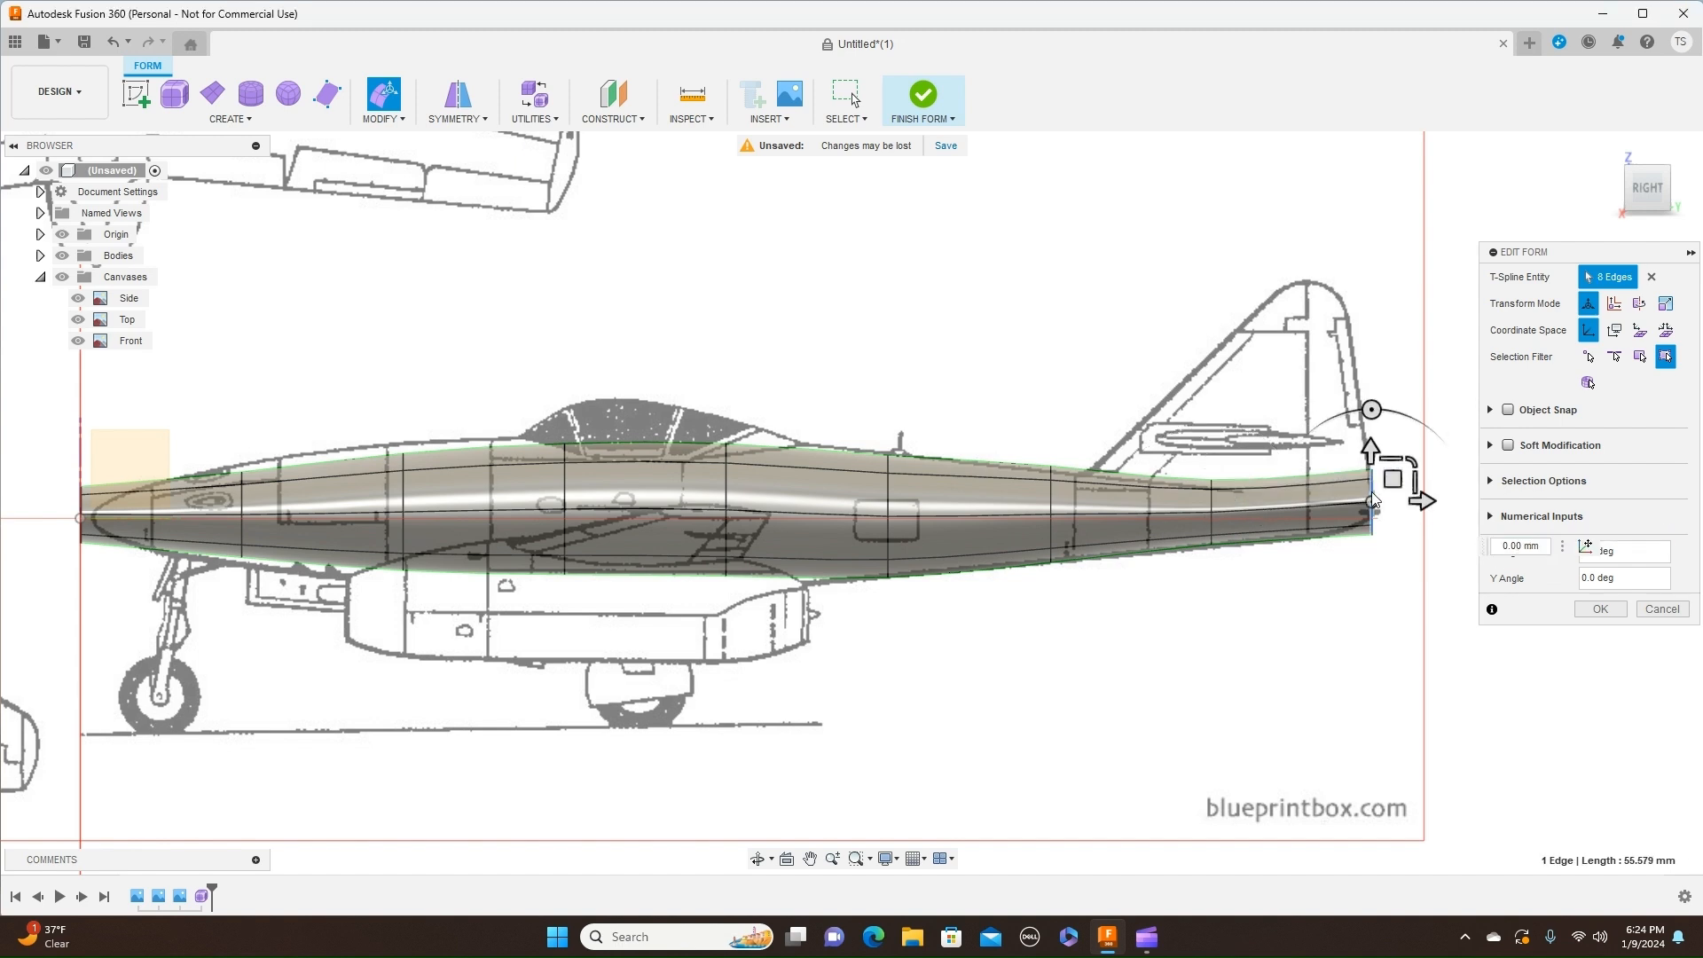
pyautogui.moveTo(1414, 467); pyautogui.dragTo(1401, 481)
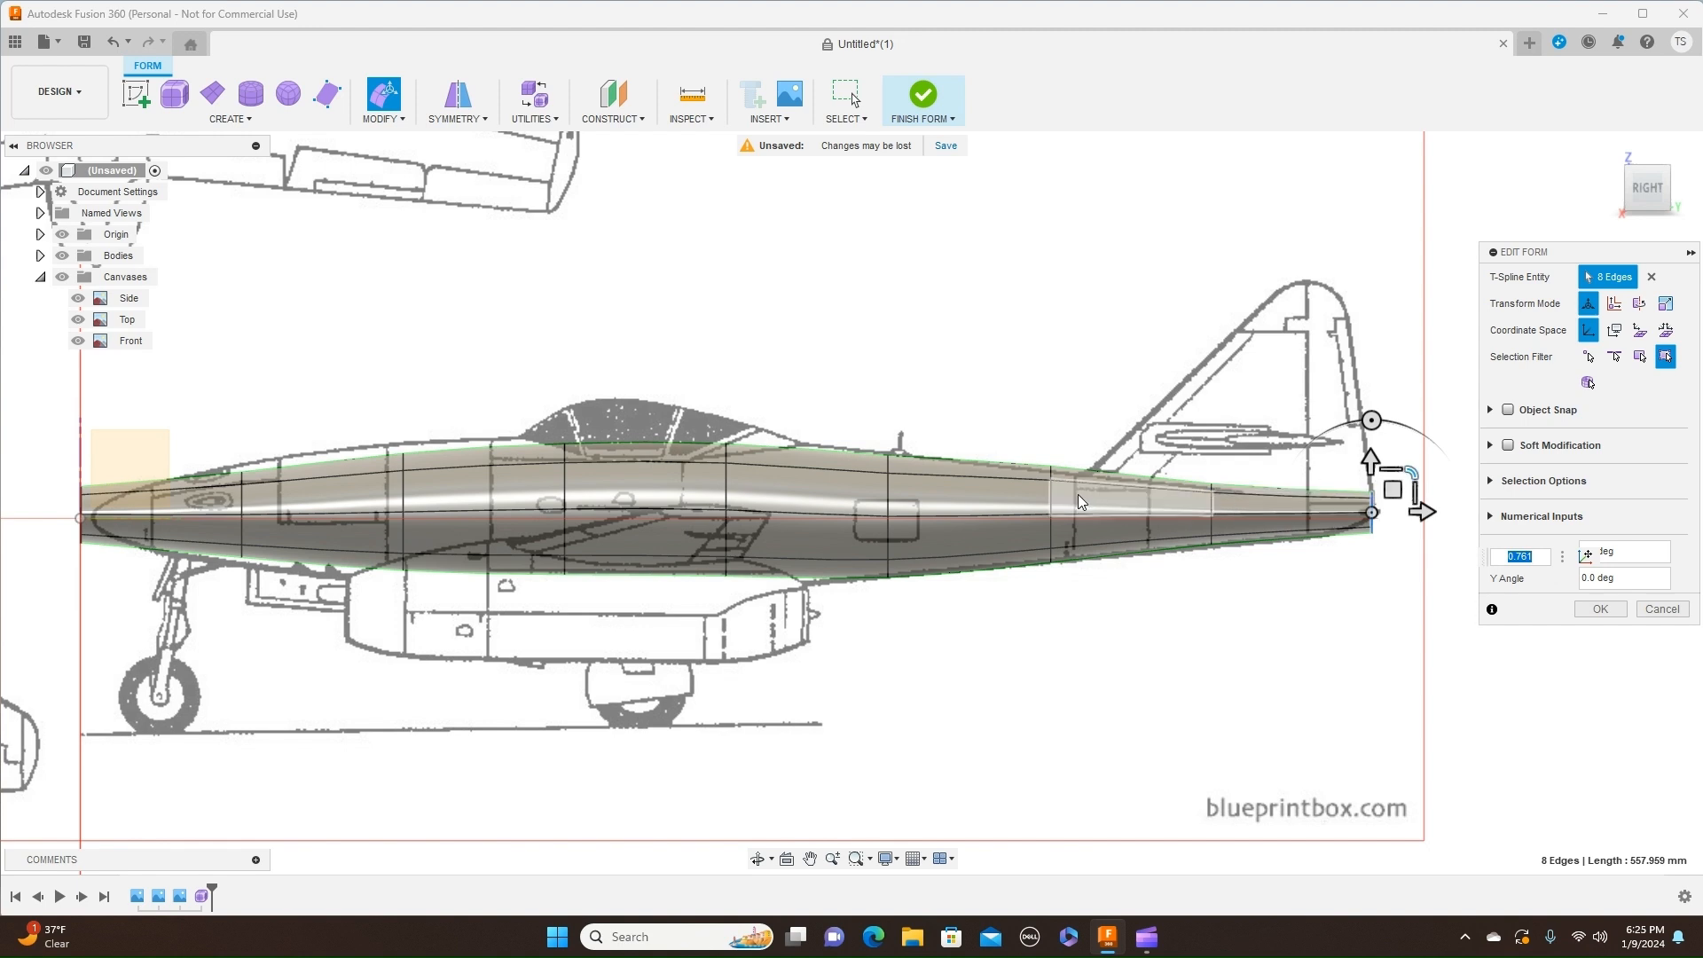
pyautogui.doubleClick(1050, 503)
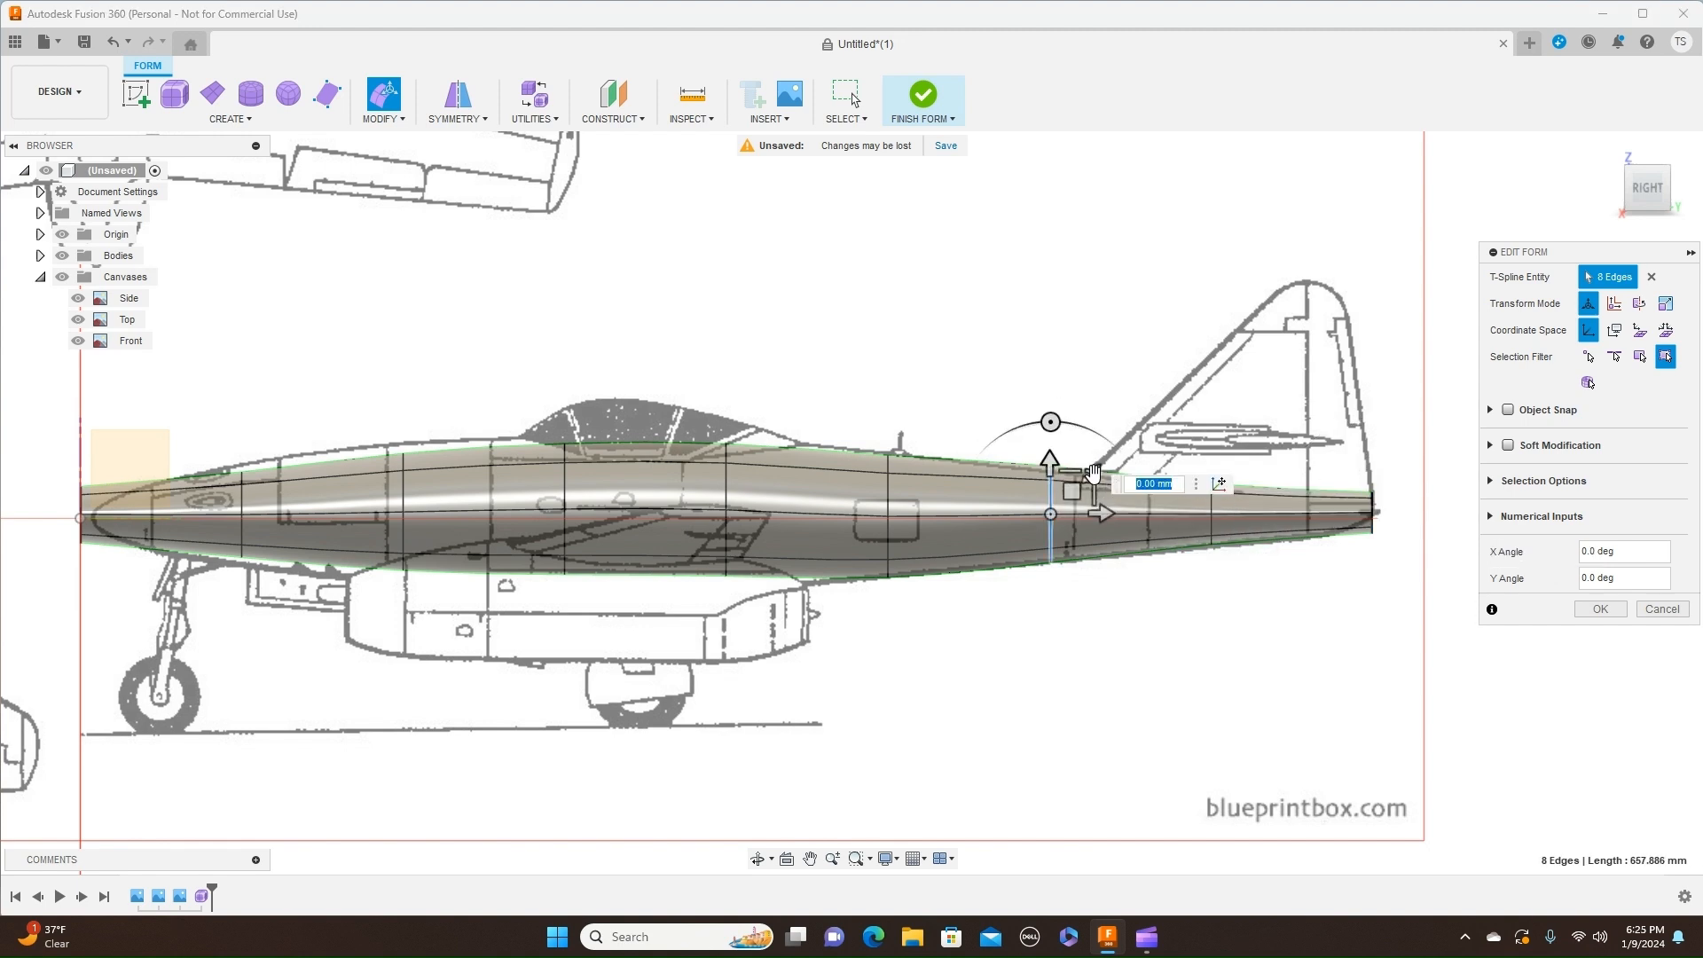
pyautogui.moveTo(1091, 477); pyautogui.dragTo(1072, 495)
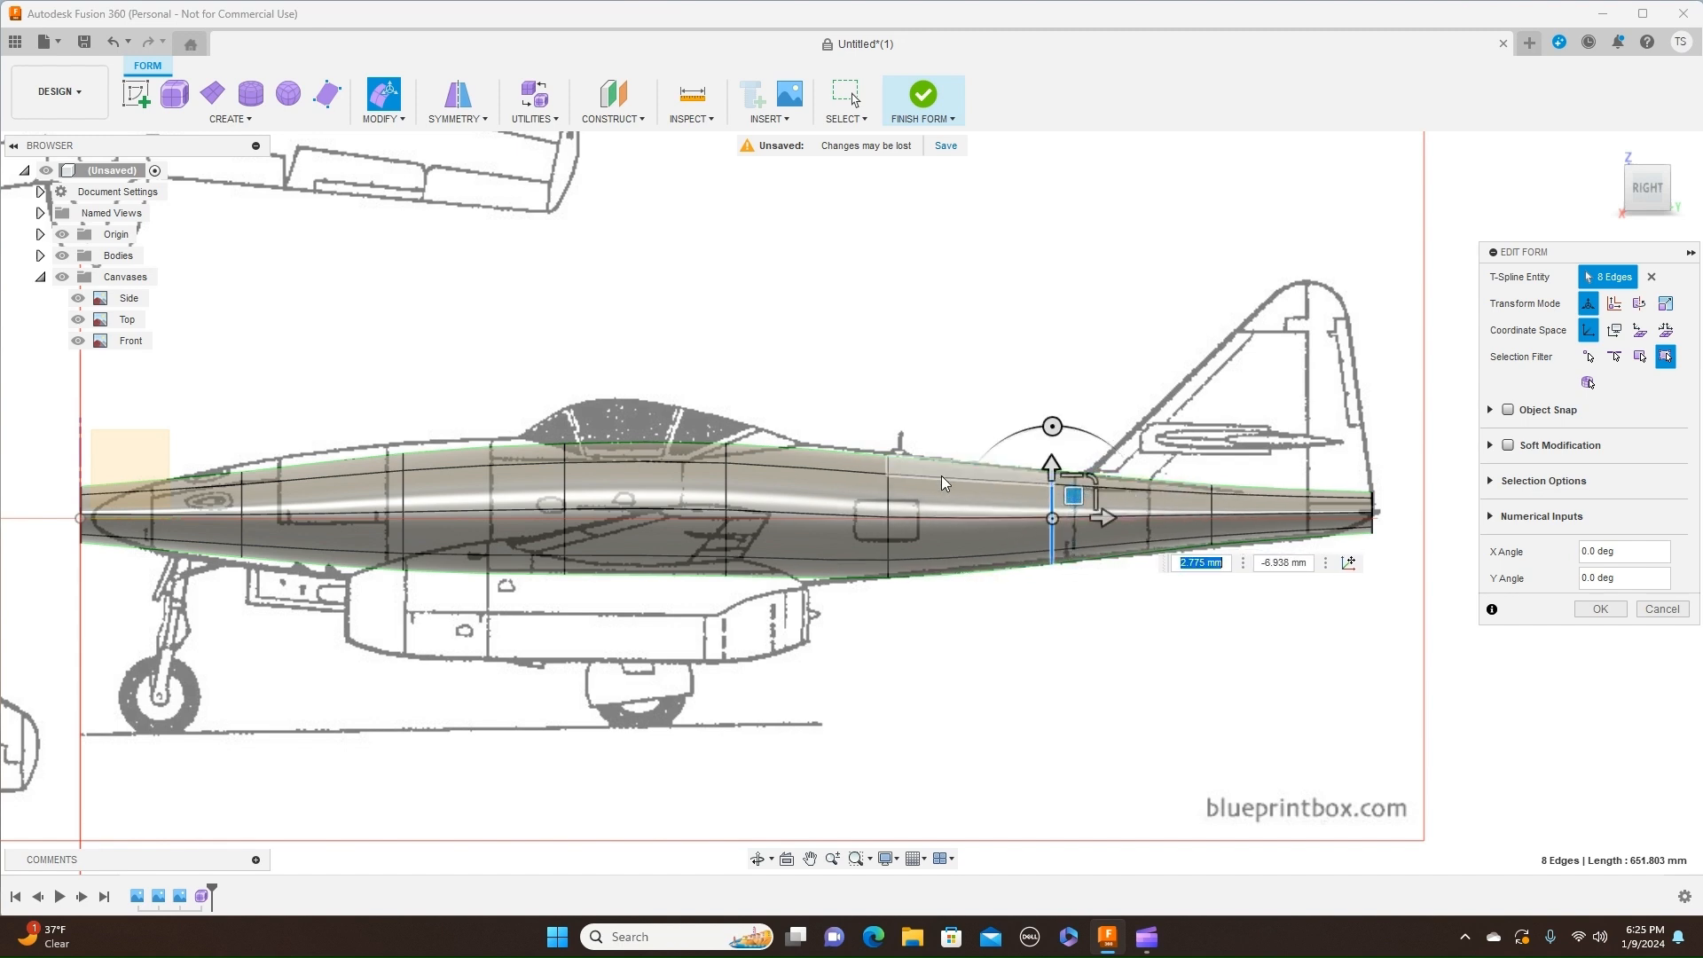
# Step: Adjust the antenna loop's height and raise it about 2.8 mm, and scale the loop under the rear cockpit by about 1.068
pyautogui.click(888, 502)
pyautogui.moveTo(929, 478); pyautogui.dragTo(911, 492)
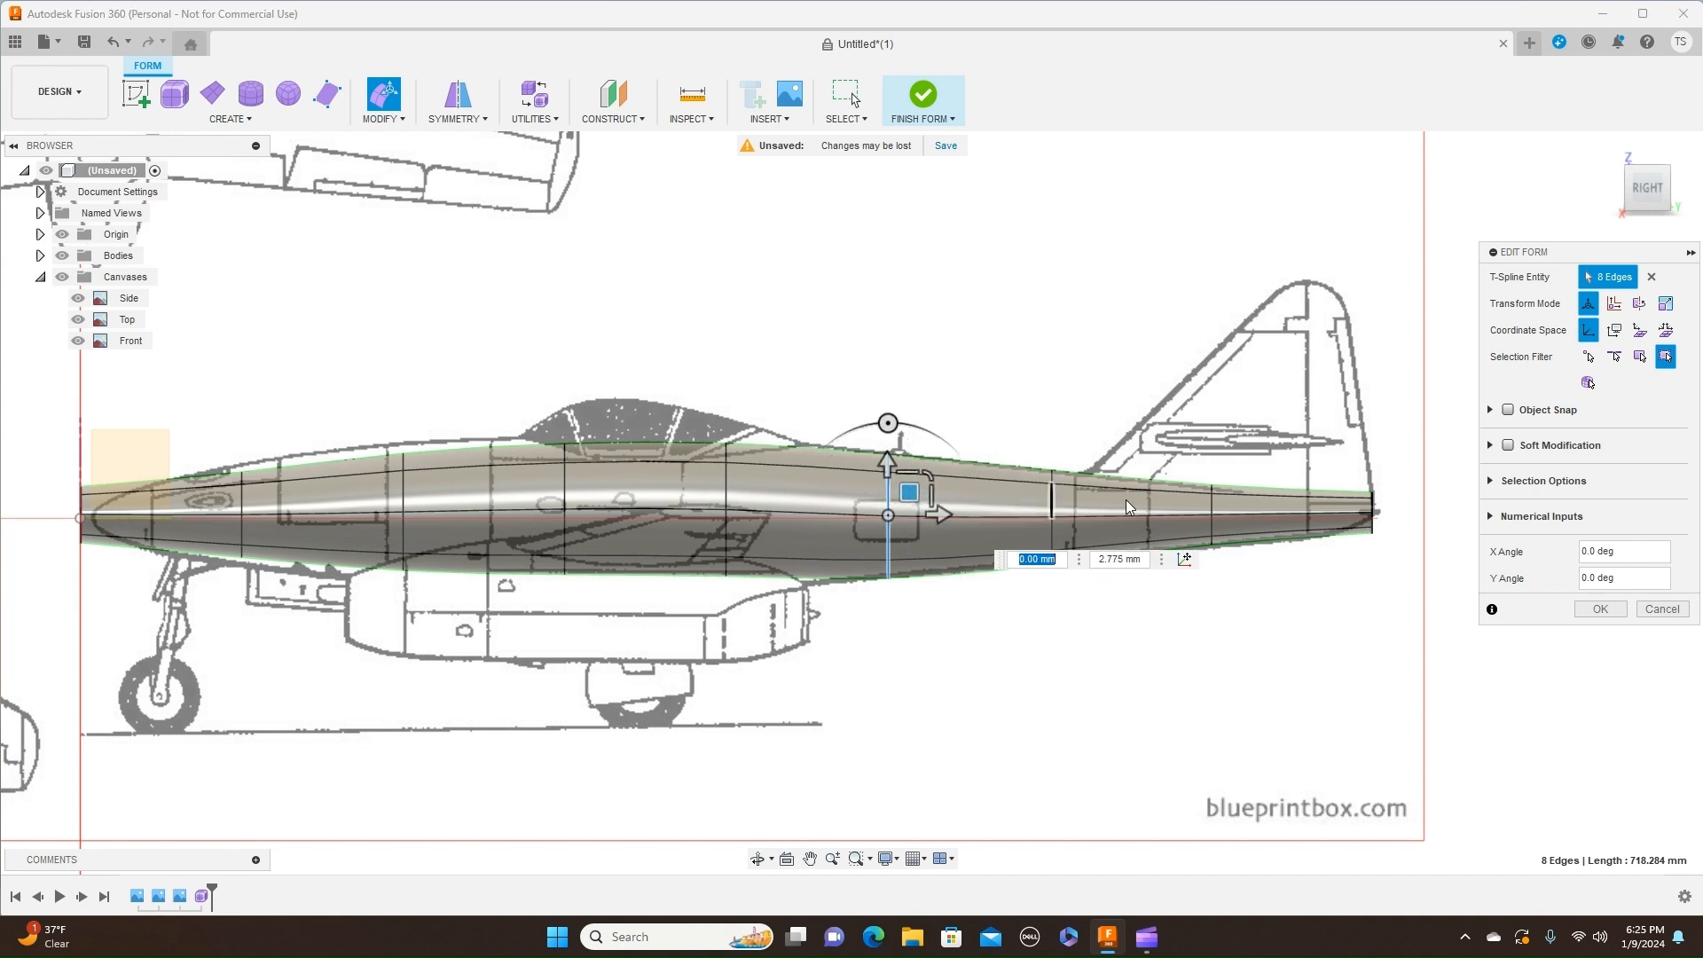
pyautogui.doubleClick(727, 491)
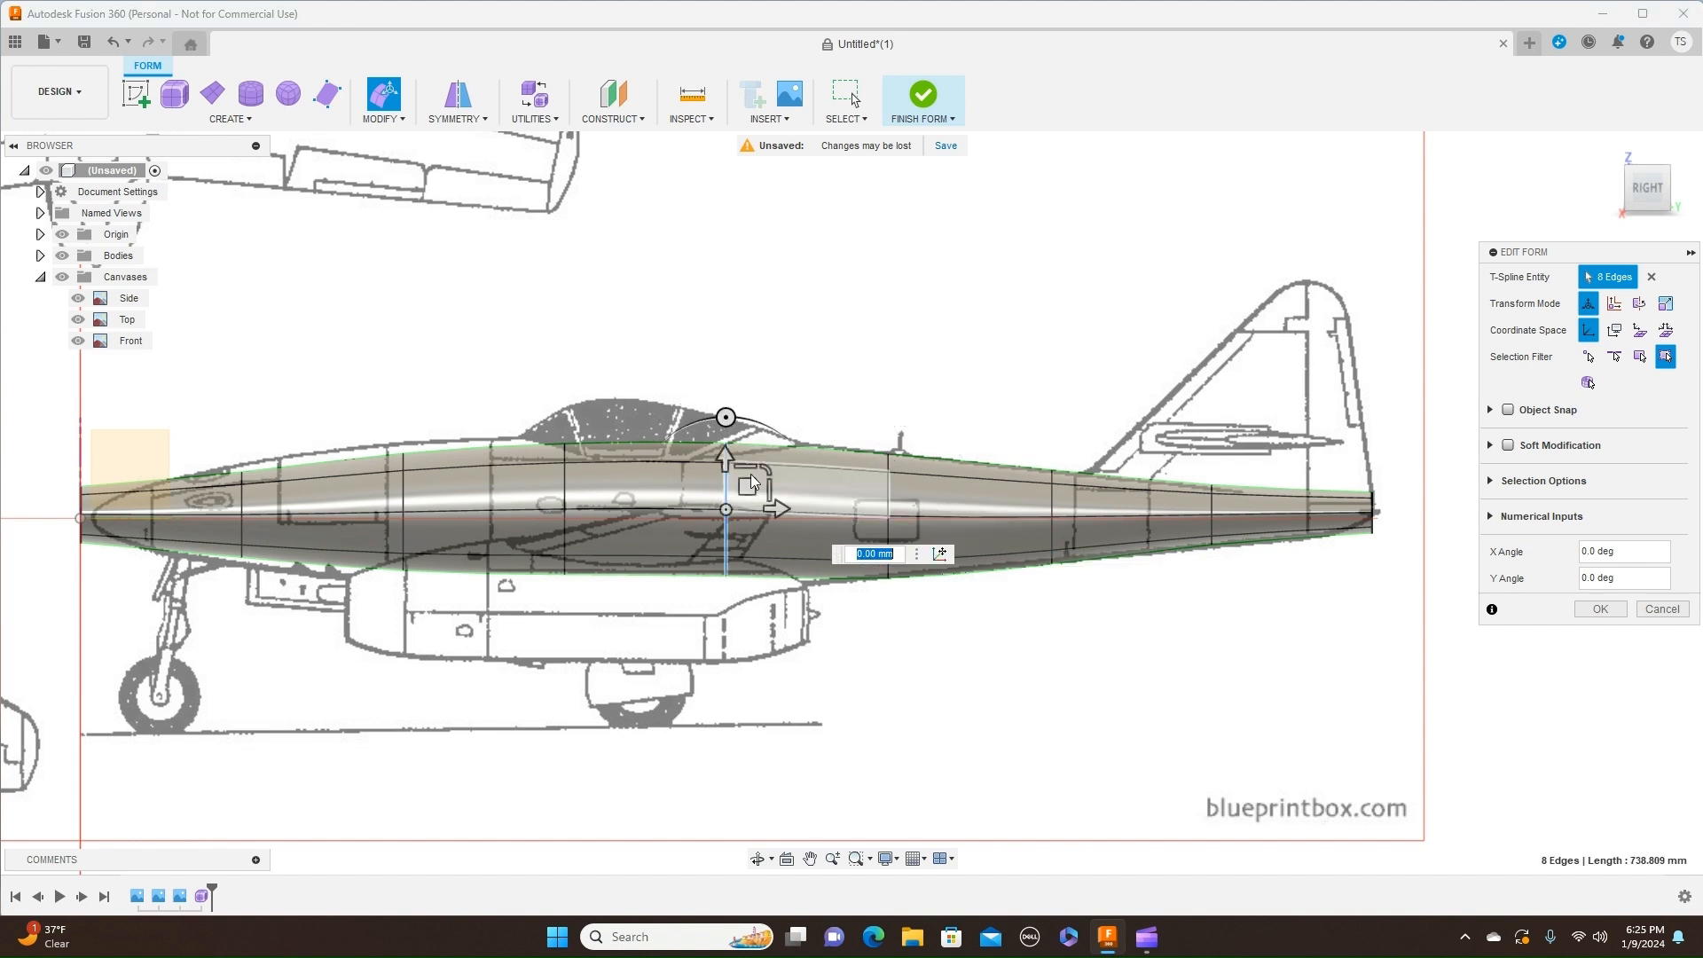
pyautogui.moveTo(766, 467); pyautogui.dragTo(766, 470)
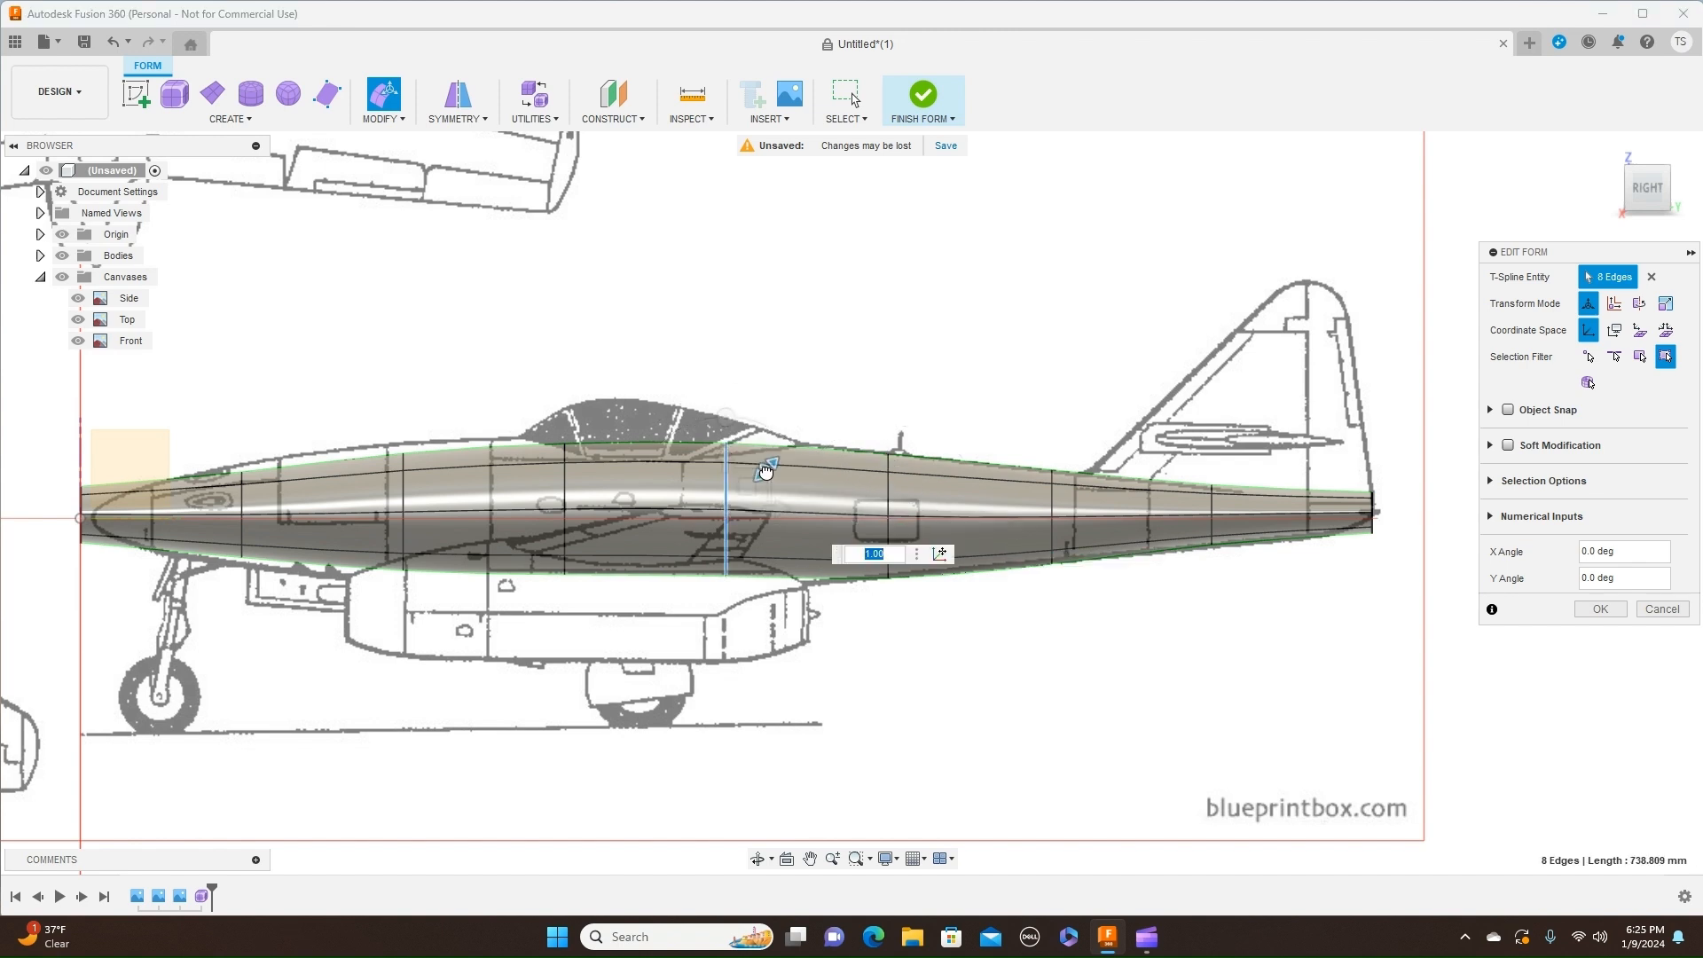
pyautogui.moveTo(766, 471); pyautogui.dragTo(766, 470)
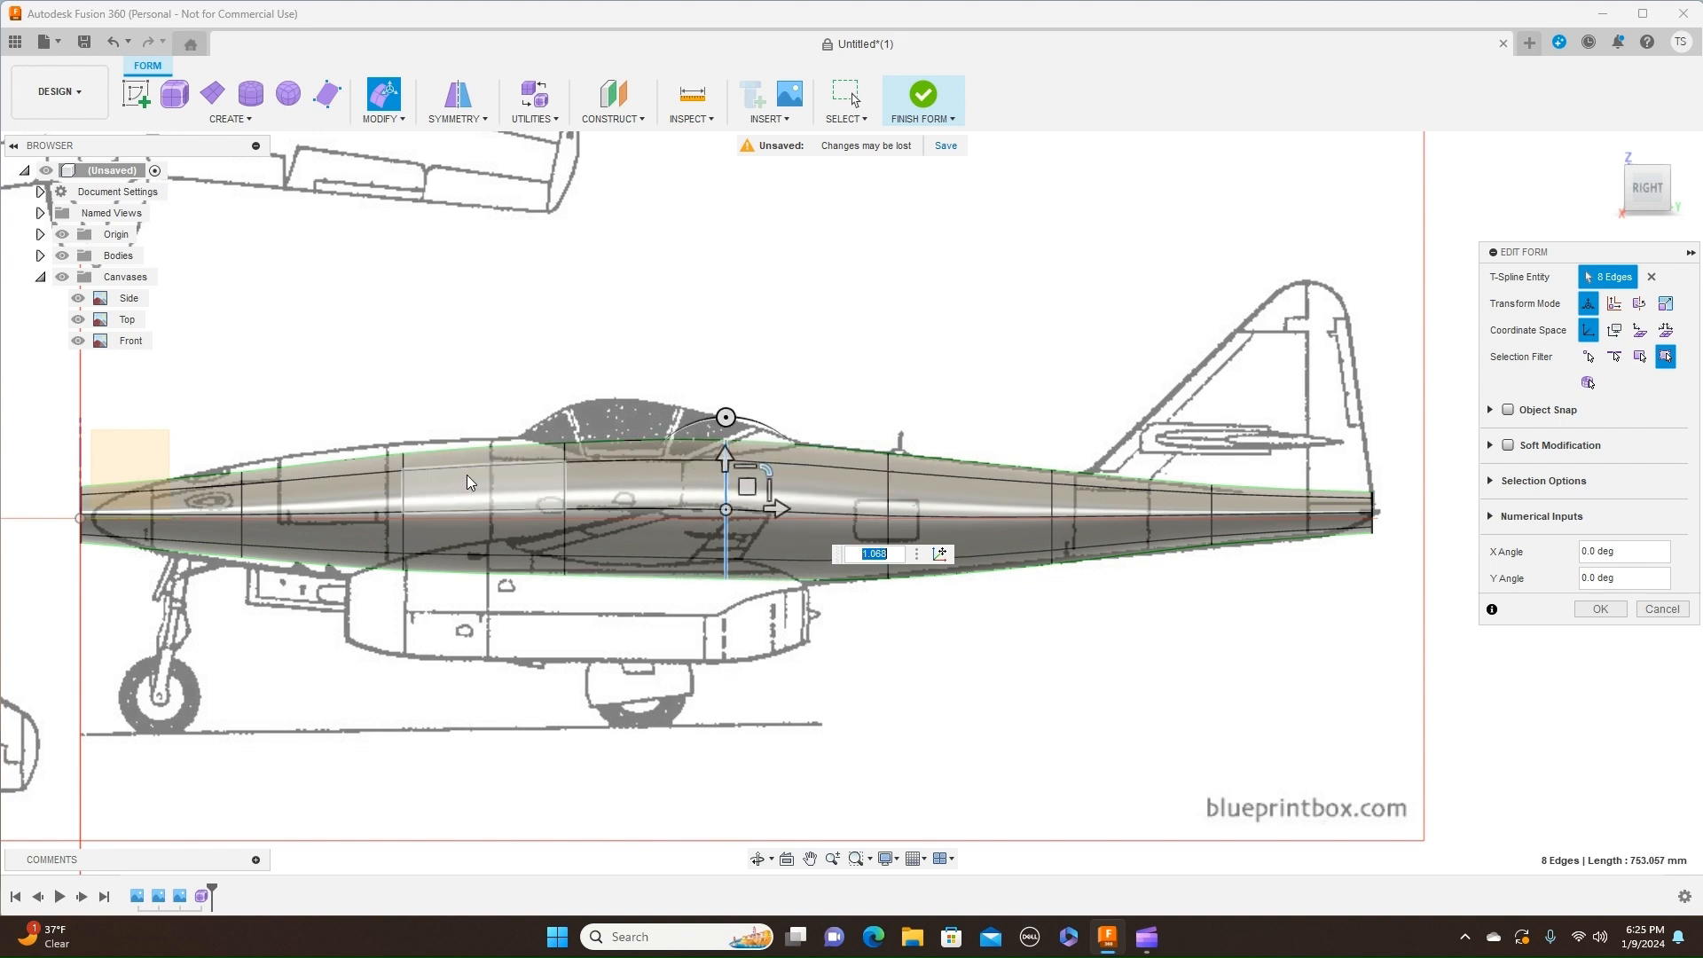
# Step: Scale the loop ahead of the cockpit by about 1.068, and enlarge the second nose loop and lower it about 4.2 mm
pyautogui.doubleClick(404, 491)
pyautogui.moveTo(445, 470)
pyautogui.mouseDown()
pyautogui.moveTo(423, 484)
pyautogui.moveTo(448, 463)
pyautogui.mouseUp()
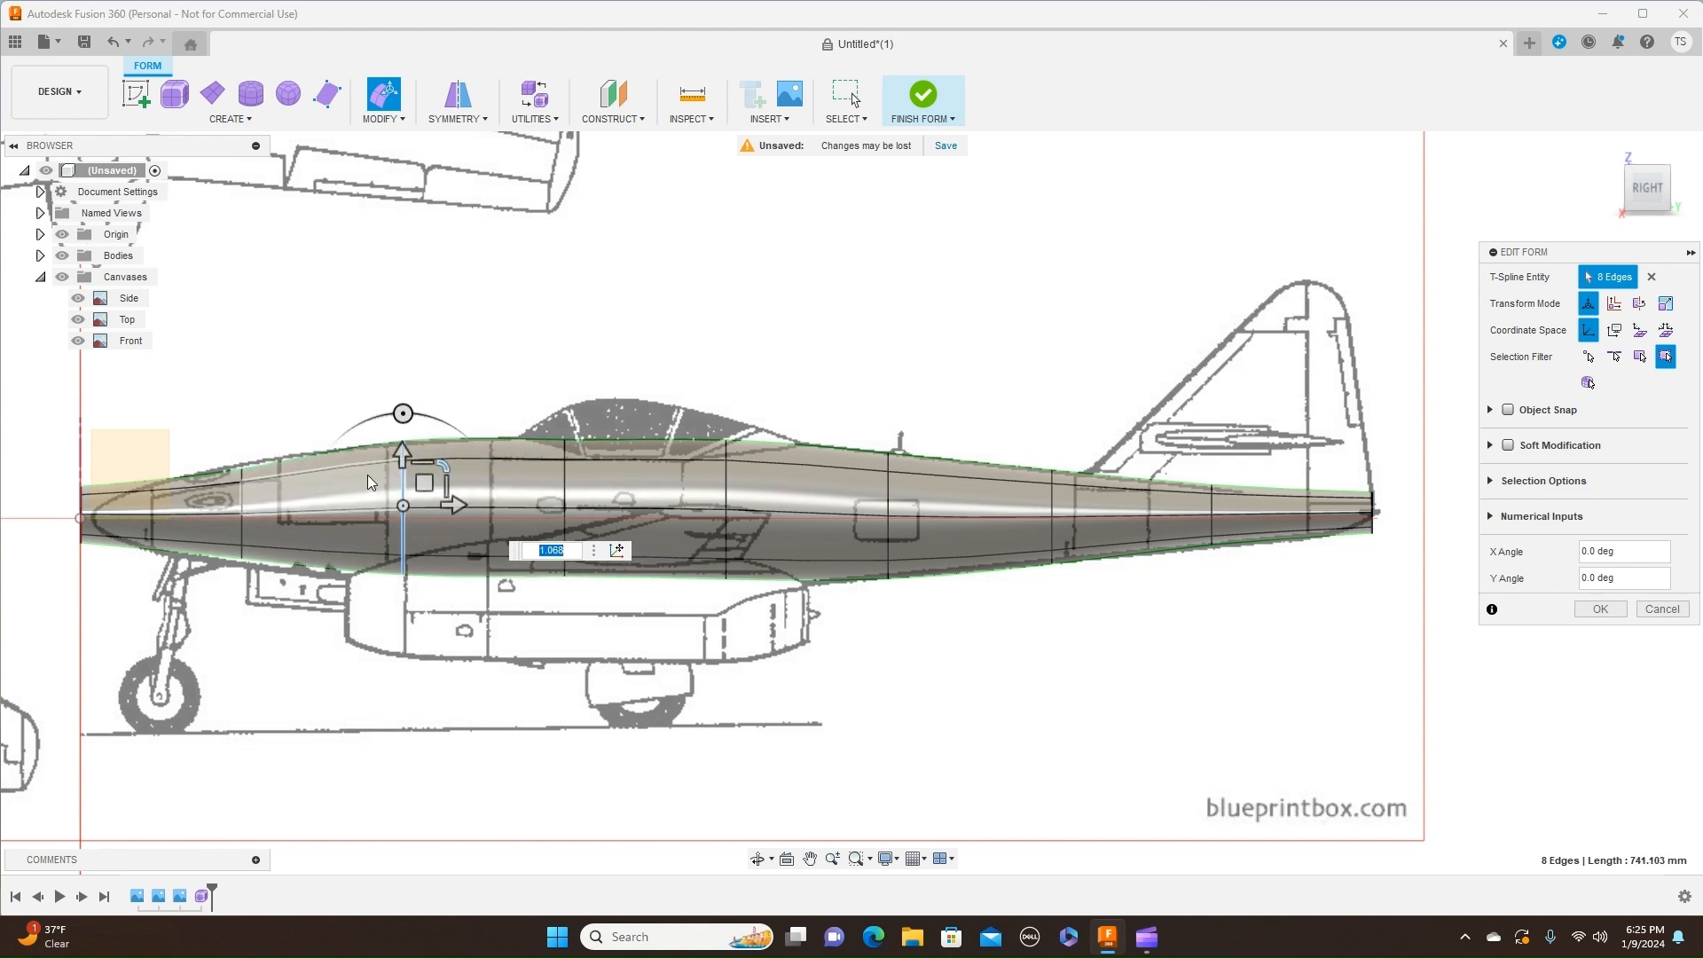
pyautogui.doubleClick(243, 495)
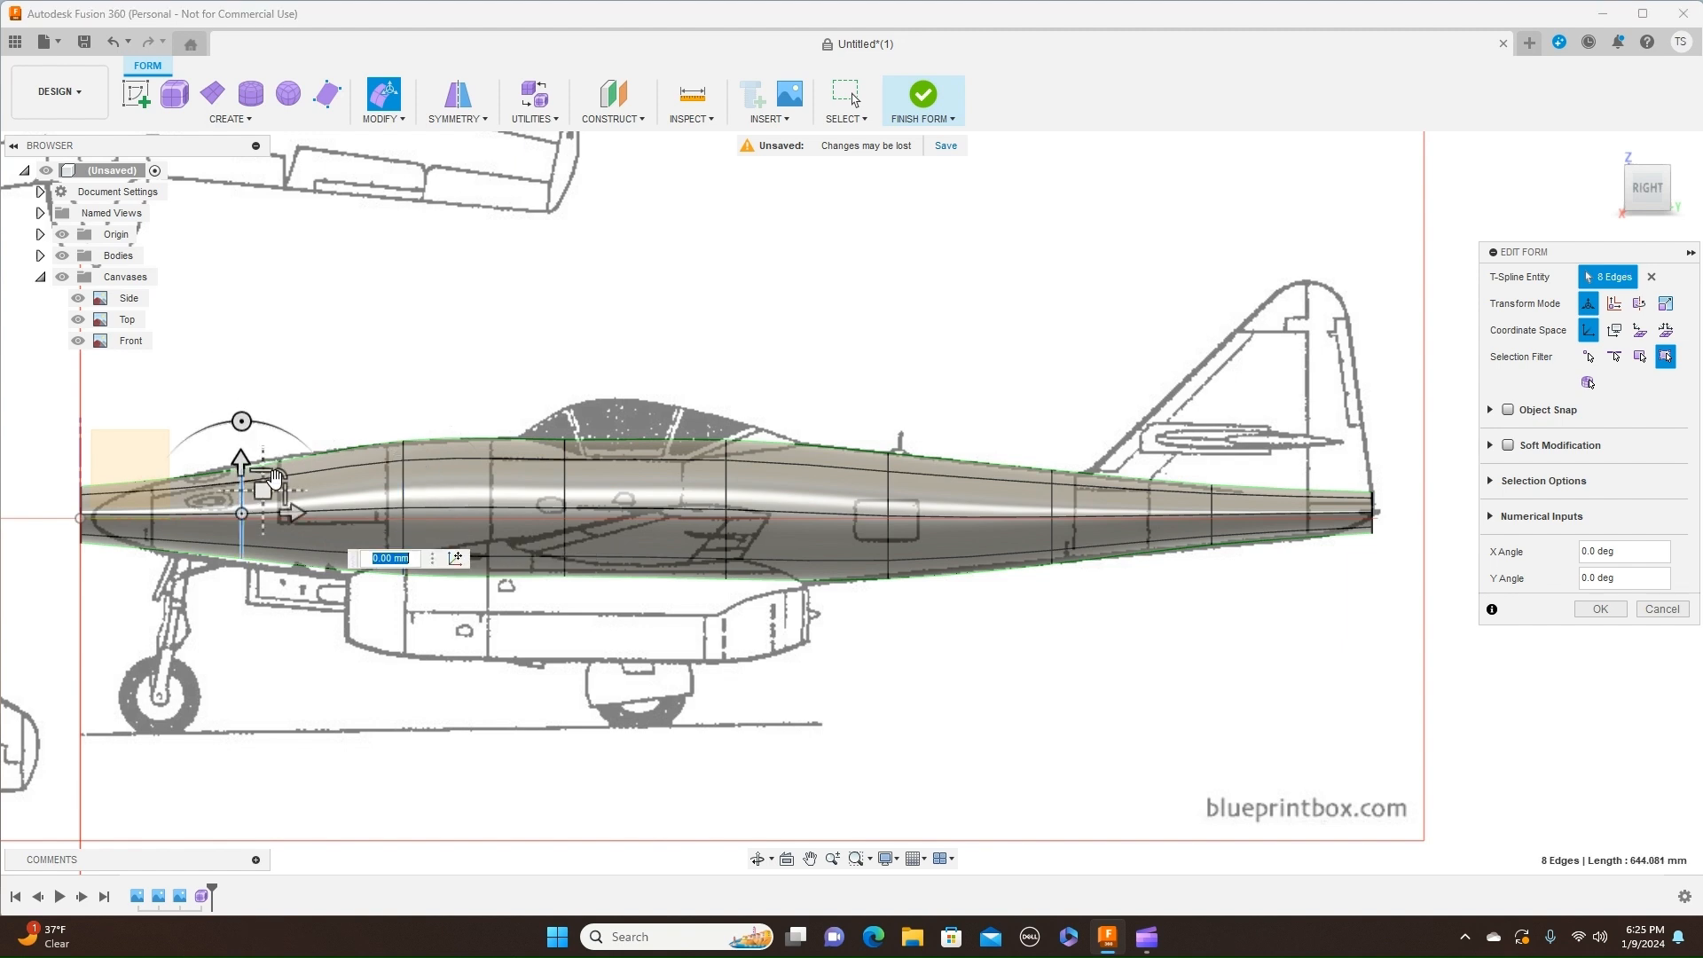
pyautogui.moveTo(283, 476); pyautogui.dragTo(264, 493)
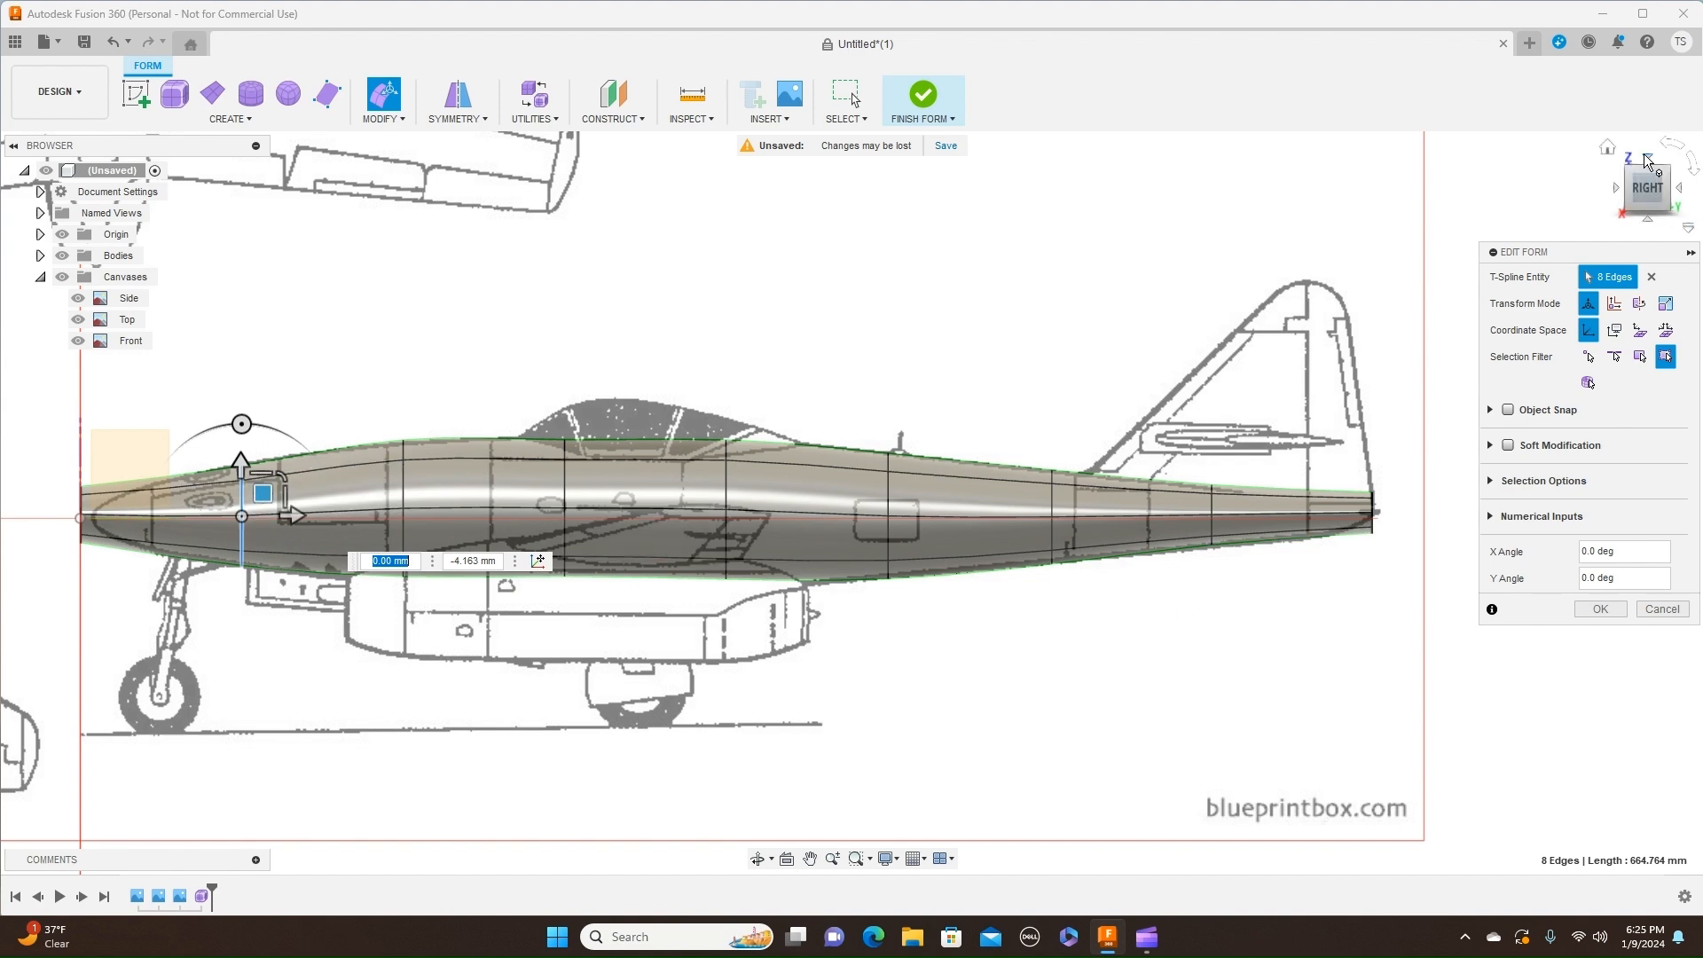
# Step: In the top view, narrow the second nose loop slightly and scale the loop ahead of the cockpit widthwise by about 1.193
pyautogui.click(1646, 158)
pyautogui.scroll(-2, 1142, 304)
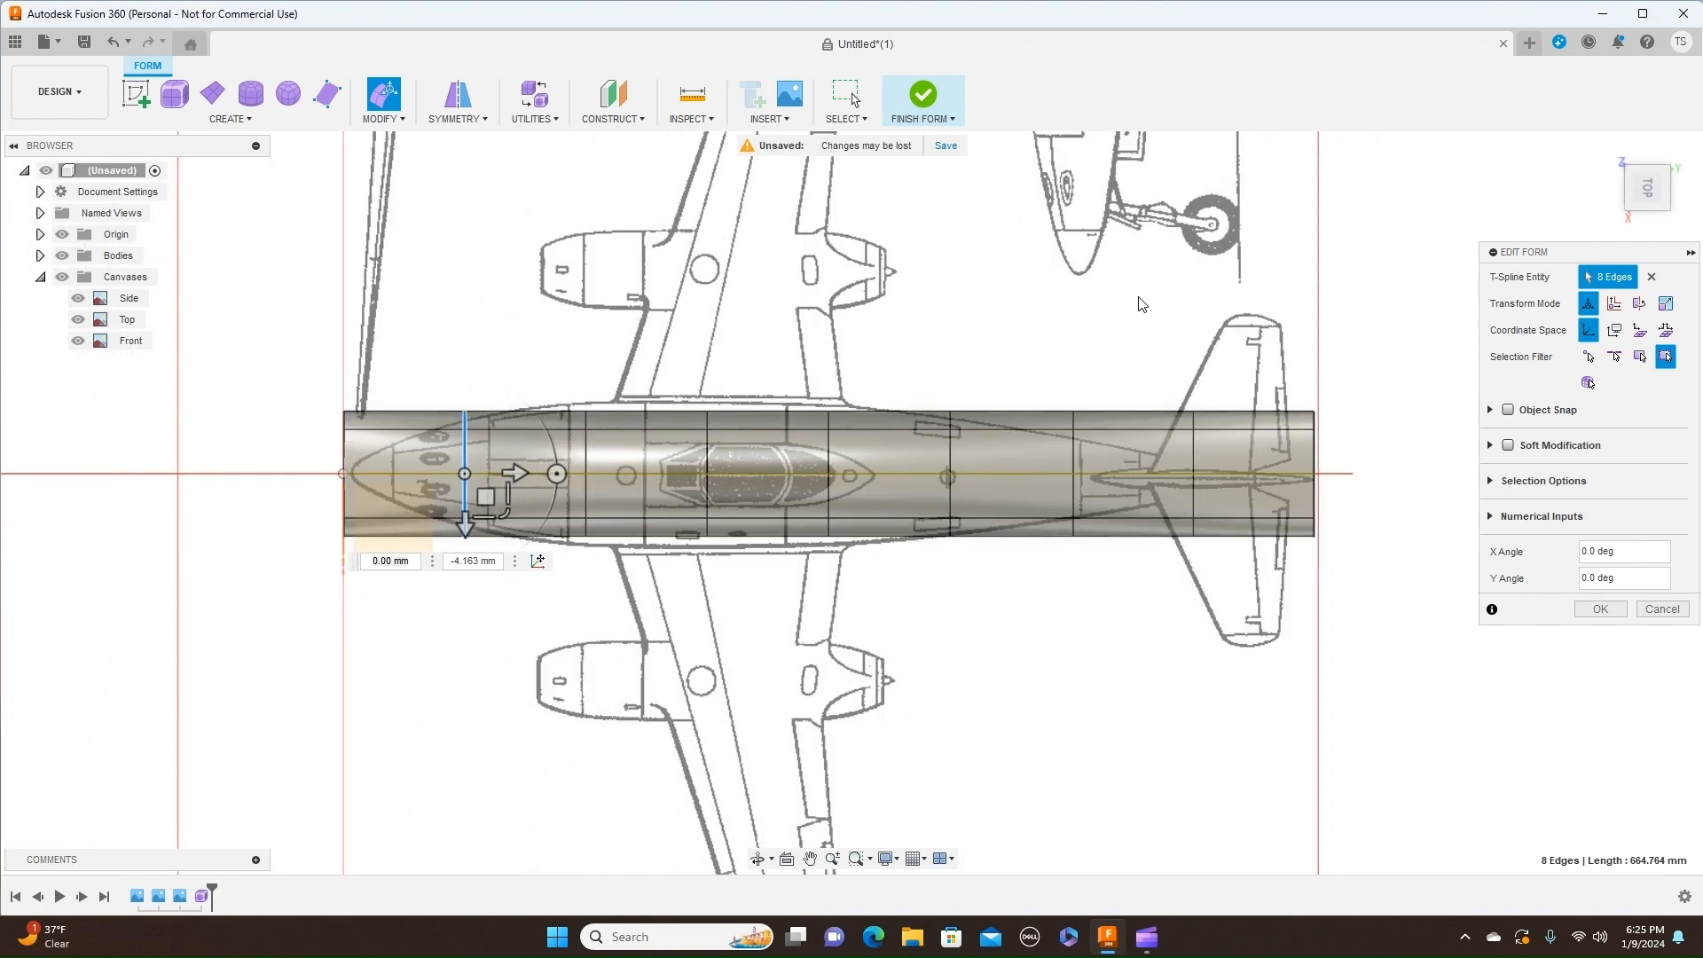
pyautogui.scroll(1, 698, 340)
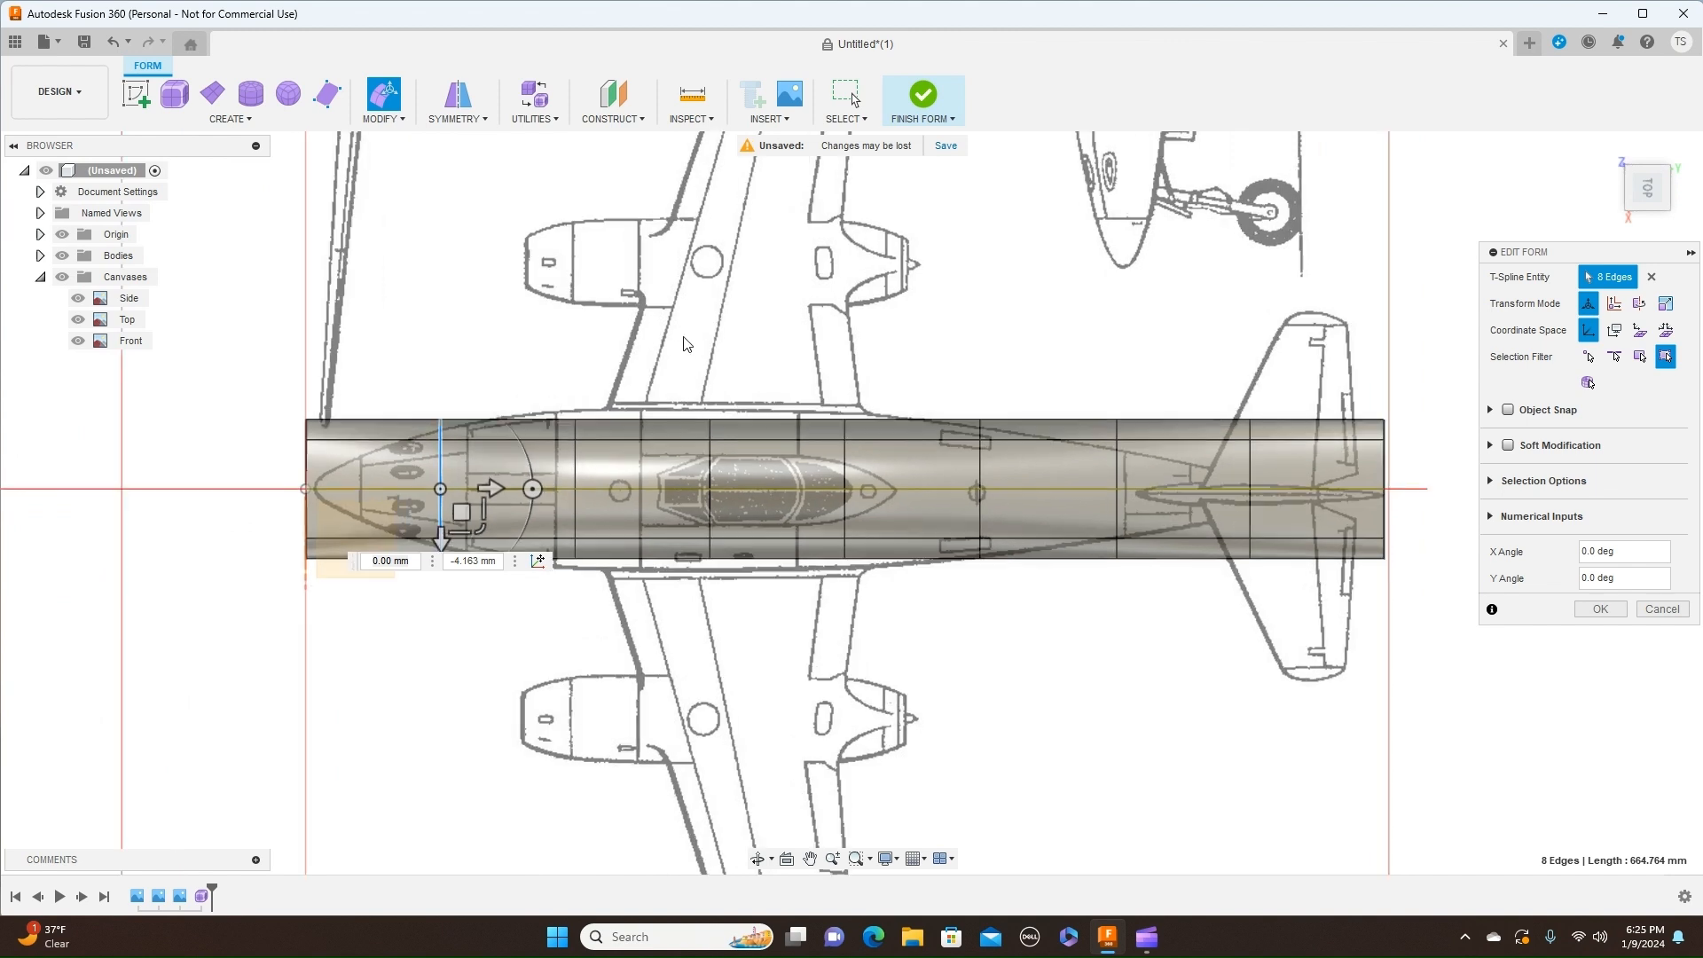
pyautogui.moveTo(481, 531)
pyautogui.moveTo(482, 530); pyautogui.dragTo(480, 522)
pyautogui.doubleClick(577, 466)
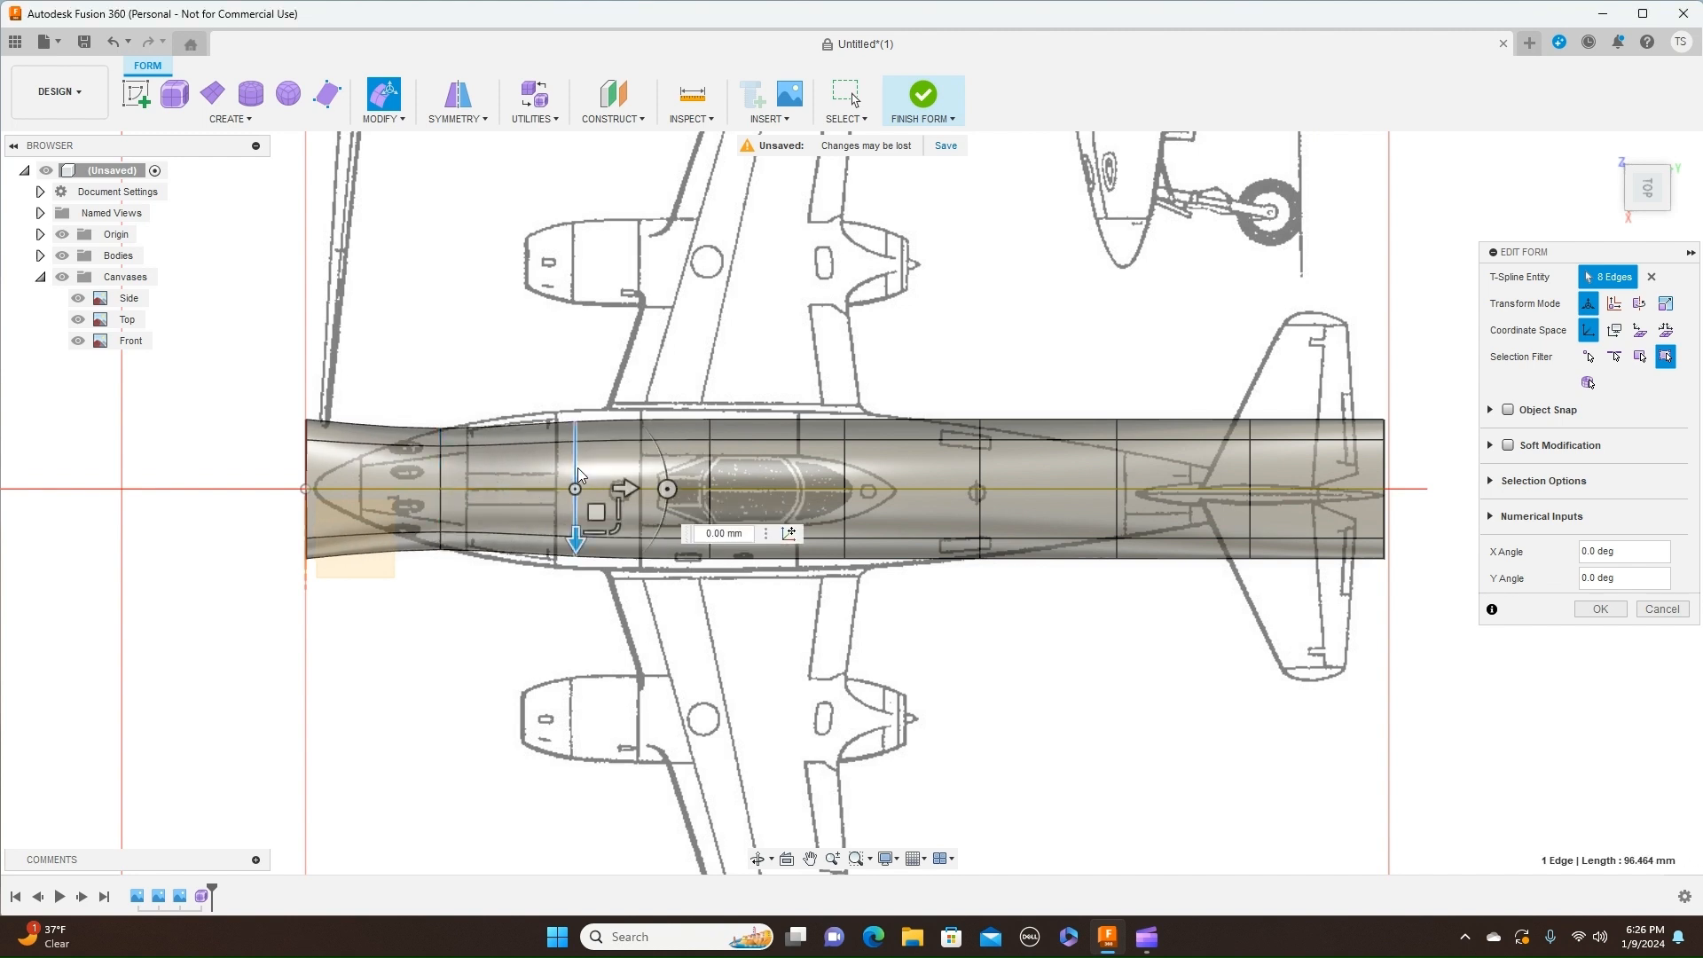
pyautogui.moveTo(614, 530); pyautogui.dragTo(617, 540)
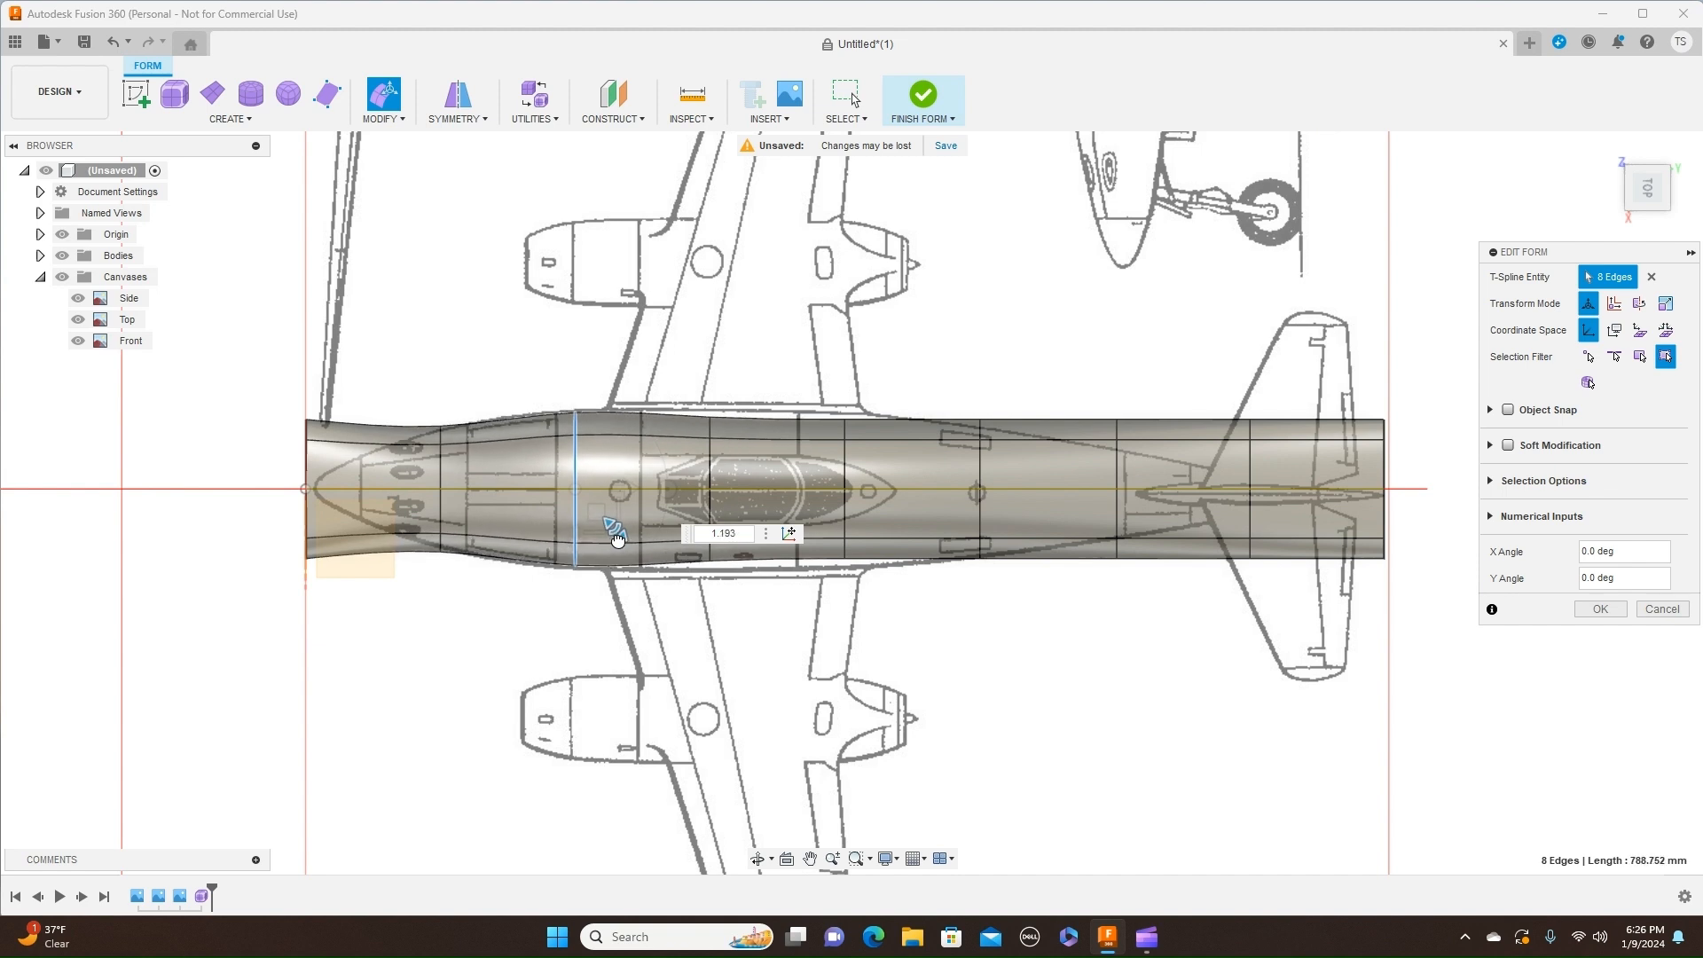
# Step: Widen the loop under the front of the cockpit, and scale the rear cockpit loop widthwise by about 1.054 to match the Top canvas
pyautogui.click(712, 460)
pyautogui.moveTo(748, 530); pyautogui.dragTo(751, 534)
pyautogui.doubleClick(846, 460)
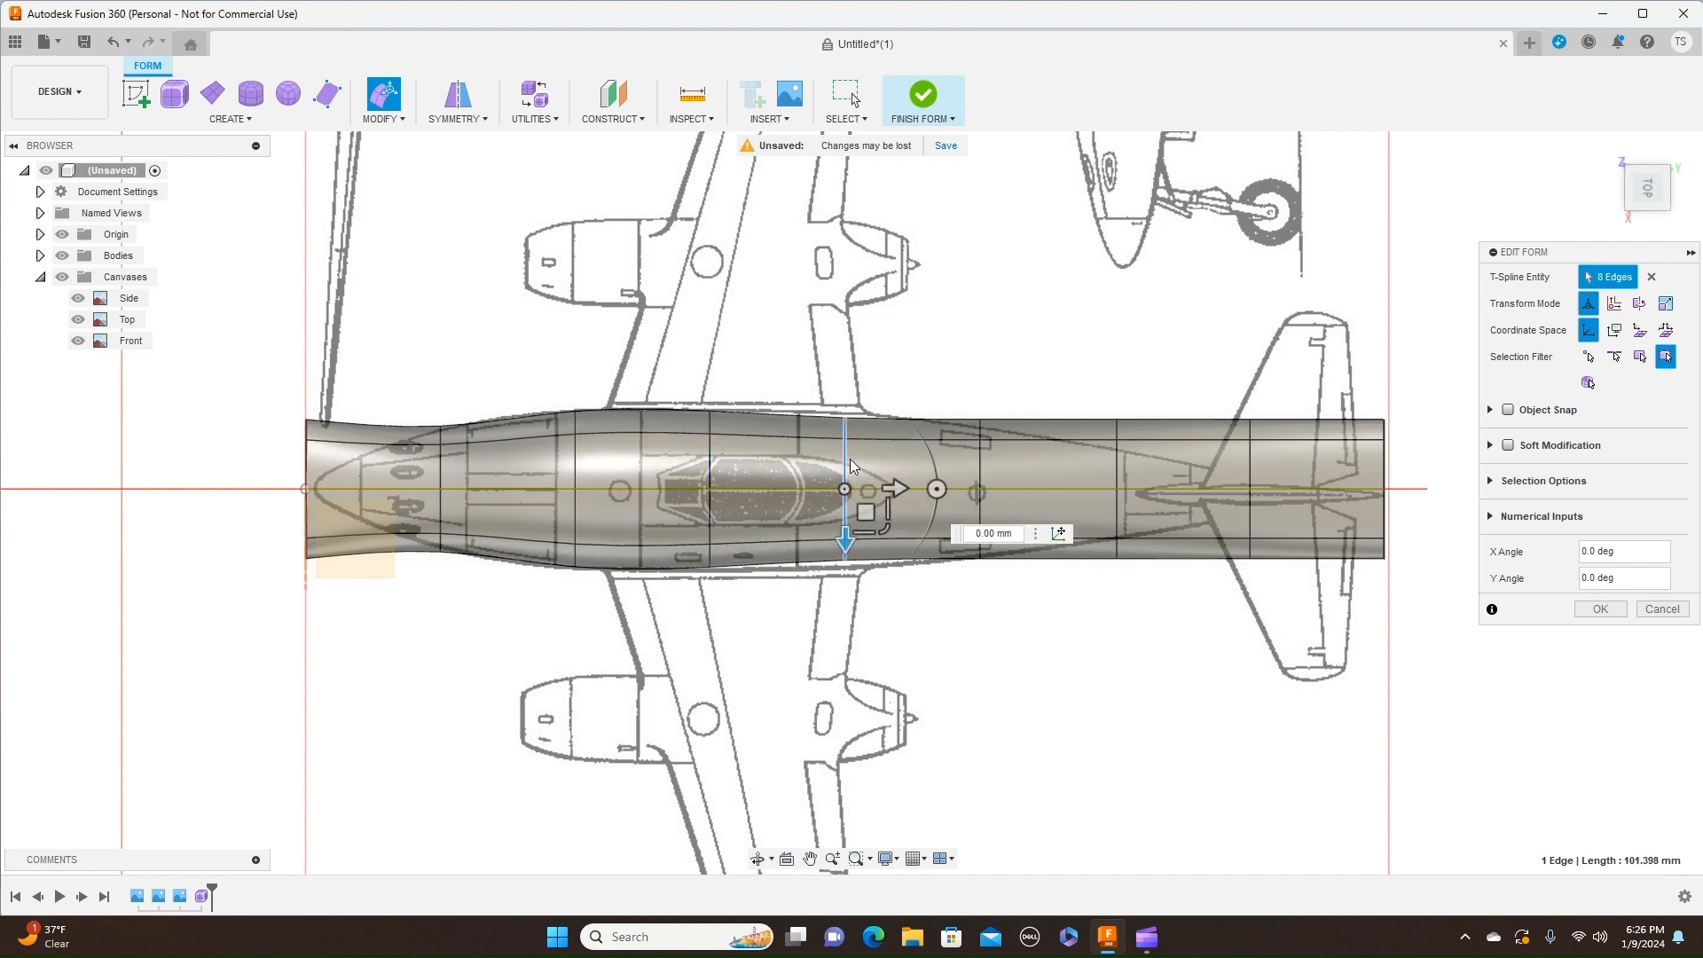
pyautogui.moveTo(891, 527); pyautogui.dragTo(887, 530)
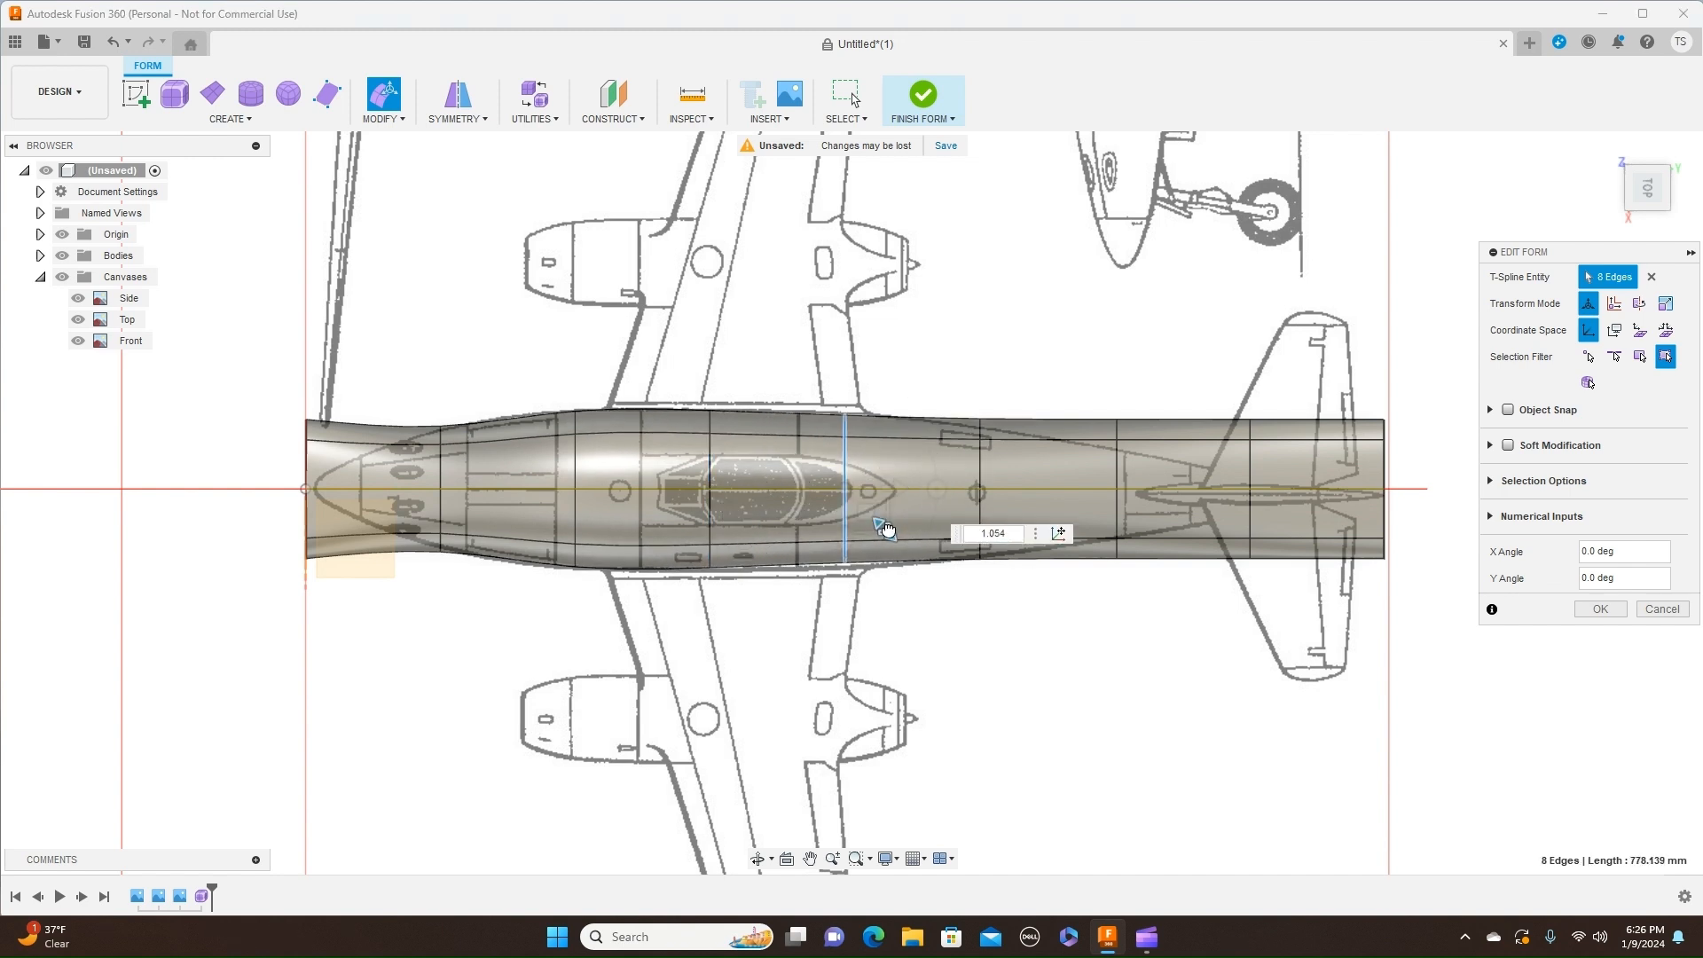
# Step: Scale the loop ahead of the tail fin widthwise by about 0.54, and the loop beneath the fin by about 0.309
pyautogui.doubleClick(1116, 458)
pyautogui.moveTo(1163, 525); pyautogui.dragTo(996, 471)
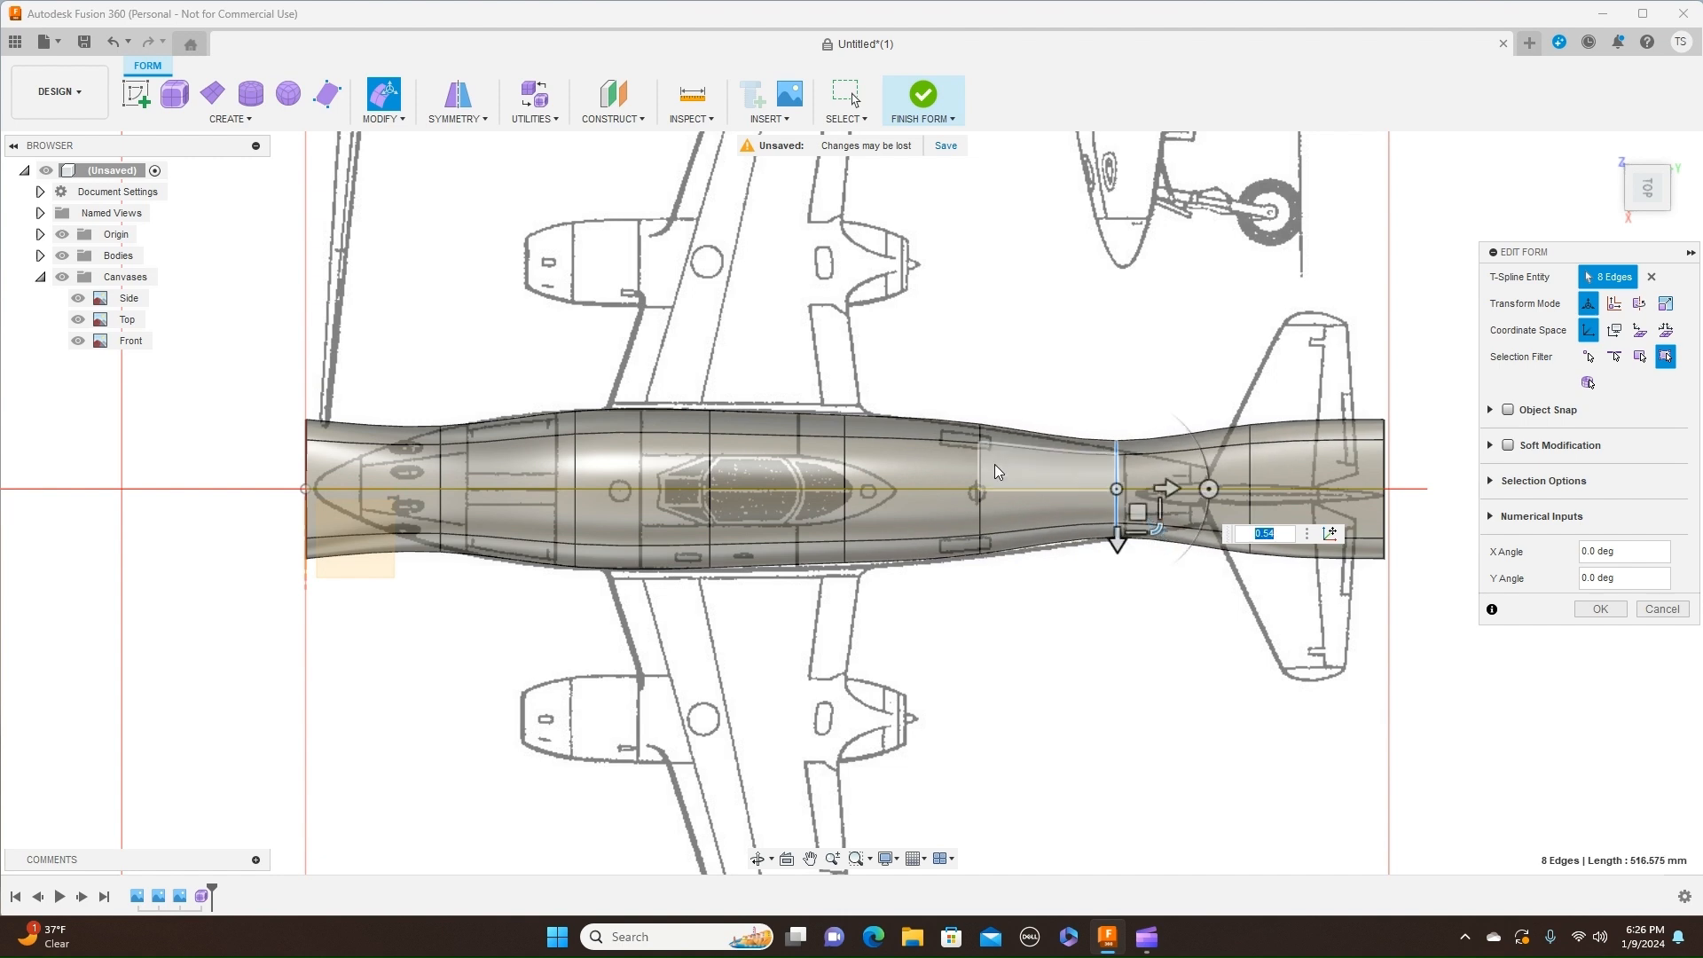
pyautogui.click(1253, 471)
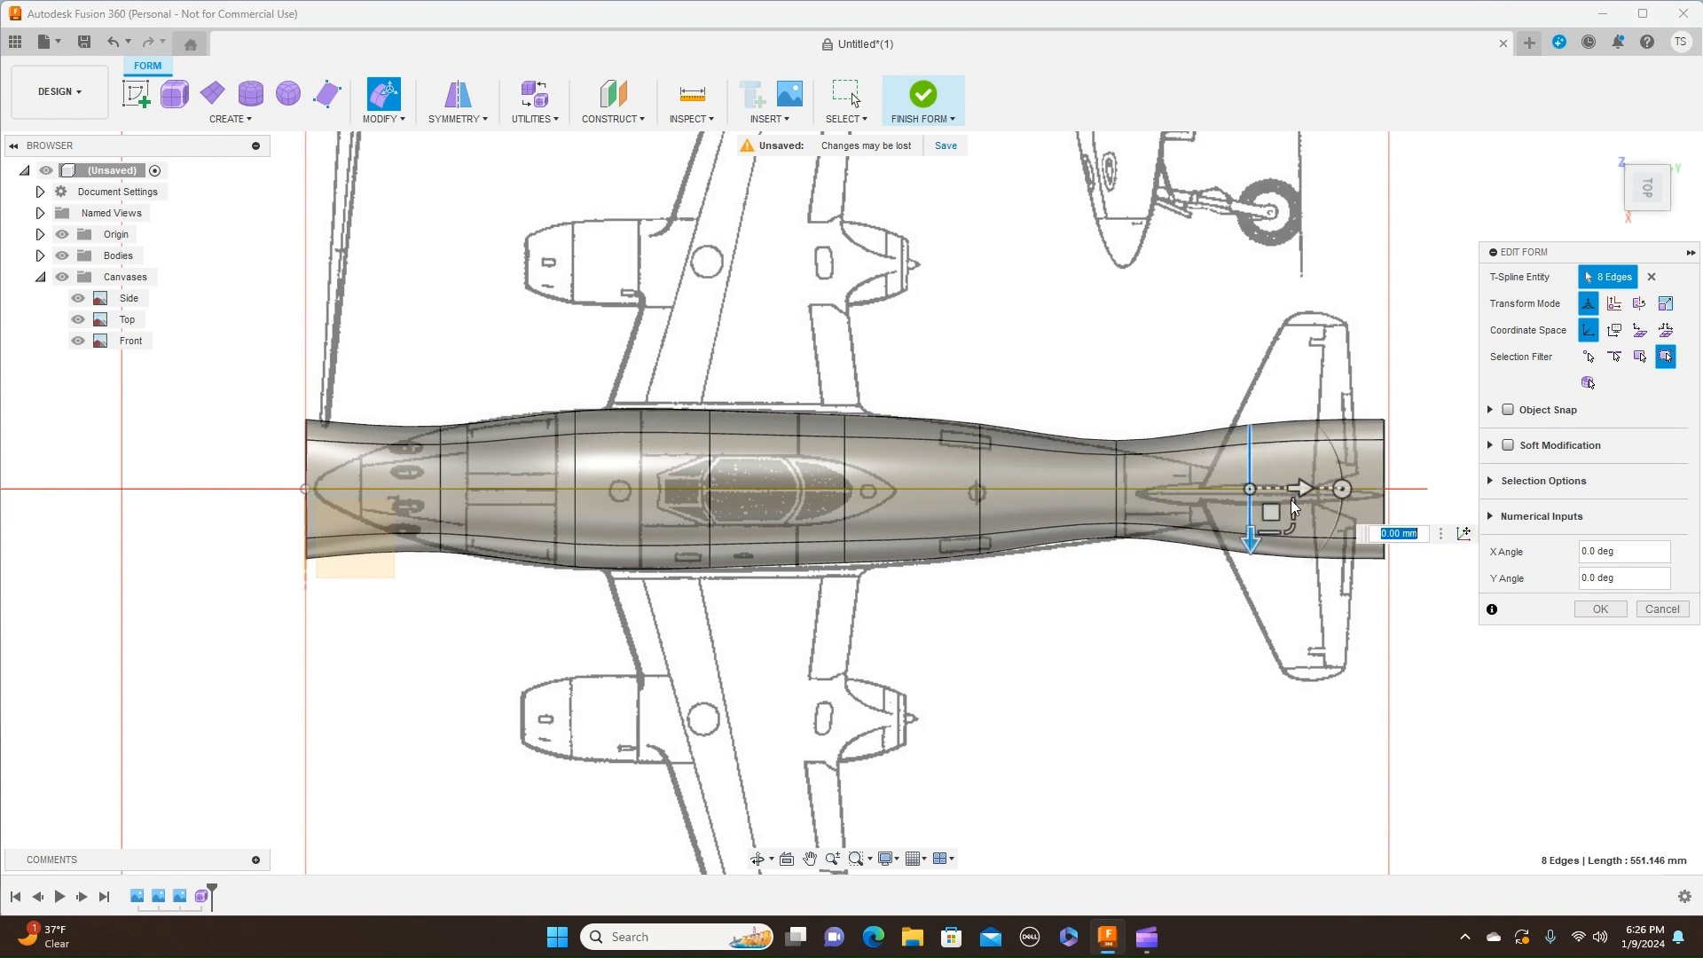
pyautogui.moveTo(1291, 529); pyautogui.dragTo(1262, 504)
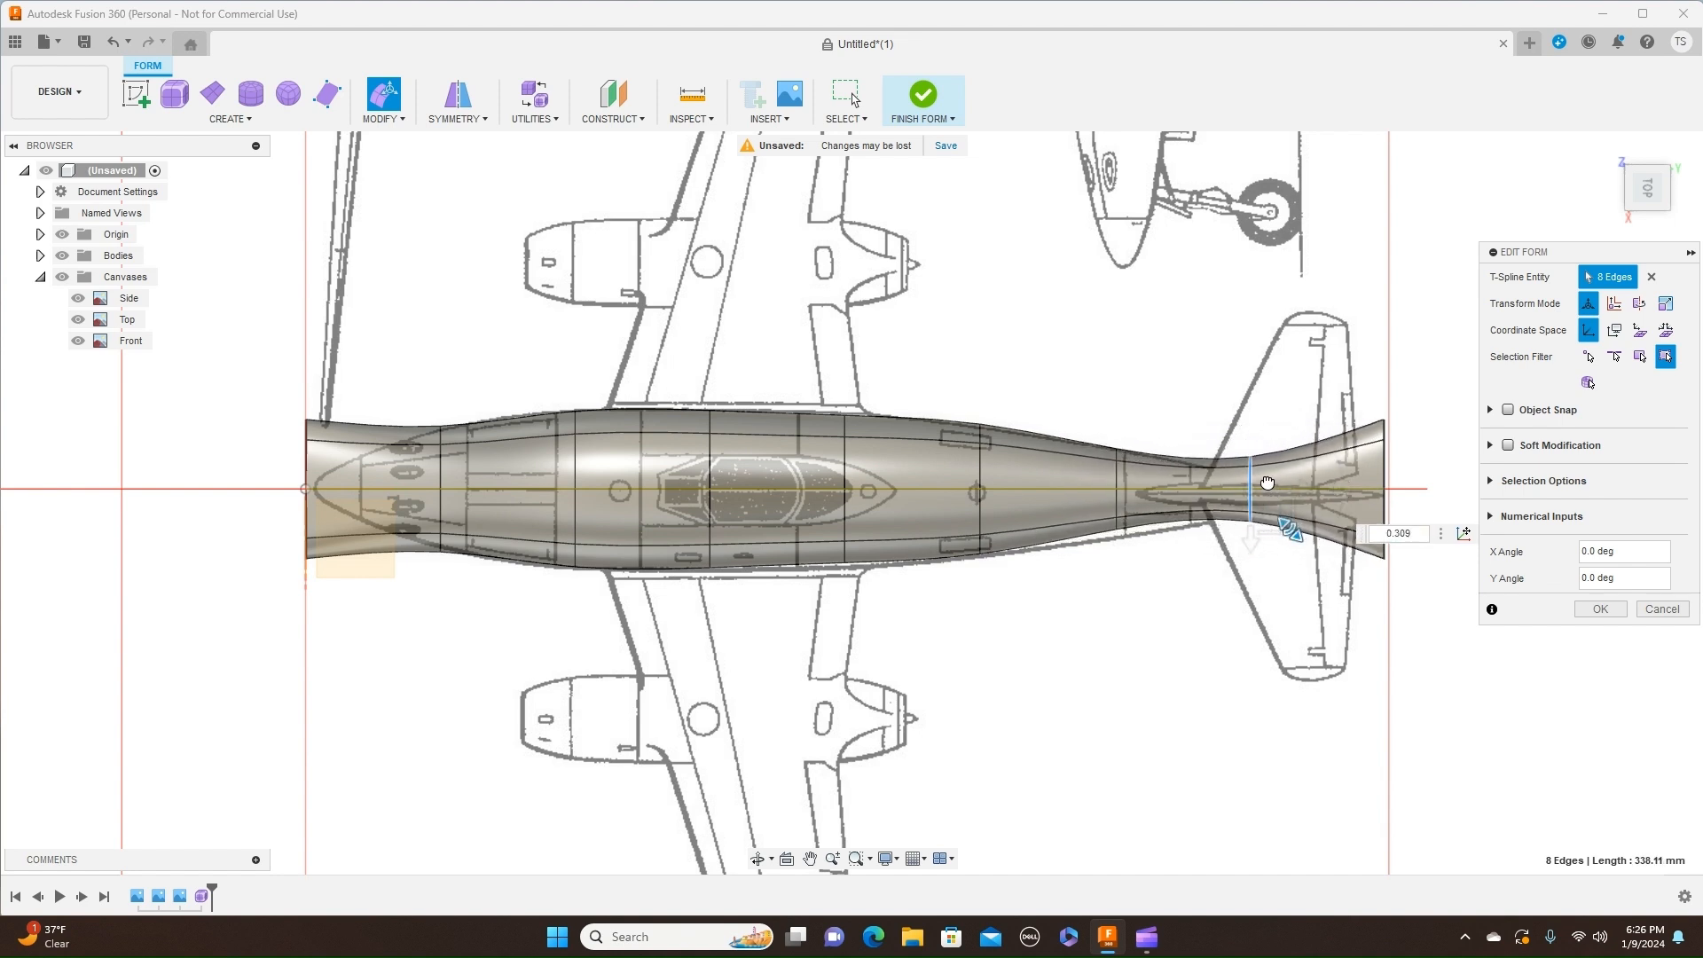
# Step: Scale the tail-end loop widthwise by about 0.167, and scale the loop beneath the tail fin by 0.842
pyautogui.click(1380, 452)
pyautogui.moveTo(1424, 529); pyautogui.dragTo(1357, 476)
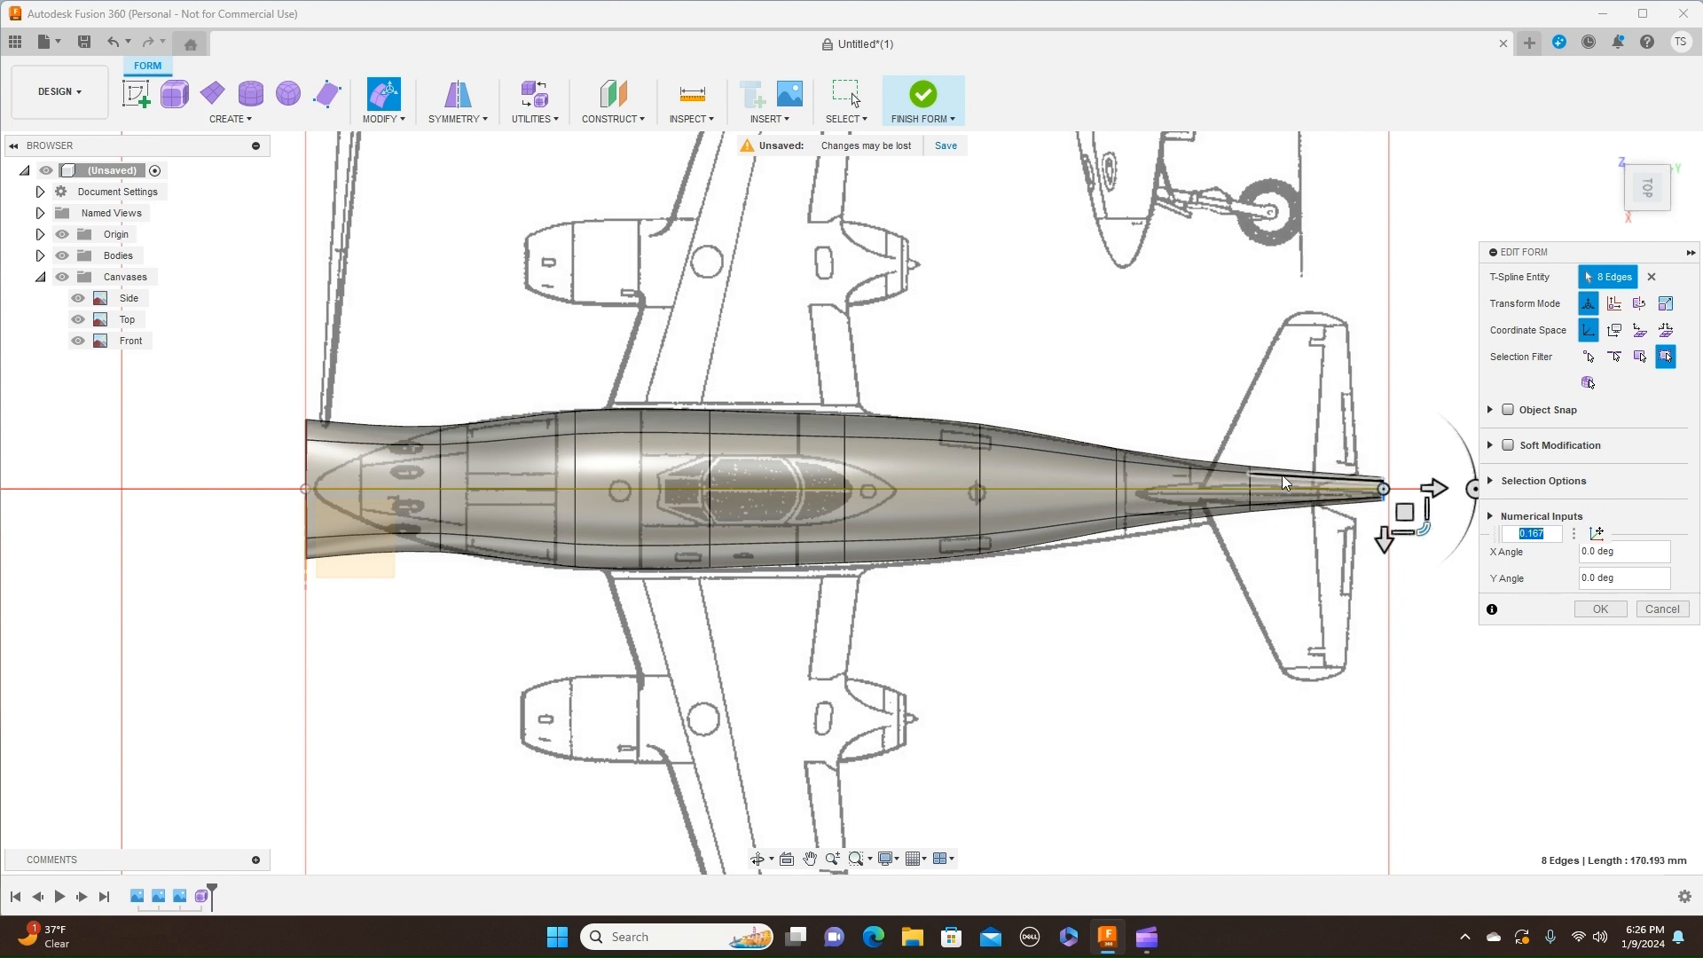
pyautogui.scroll(4, 1280, 475)
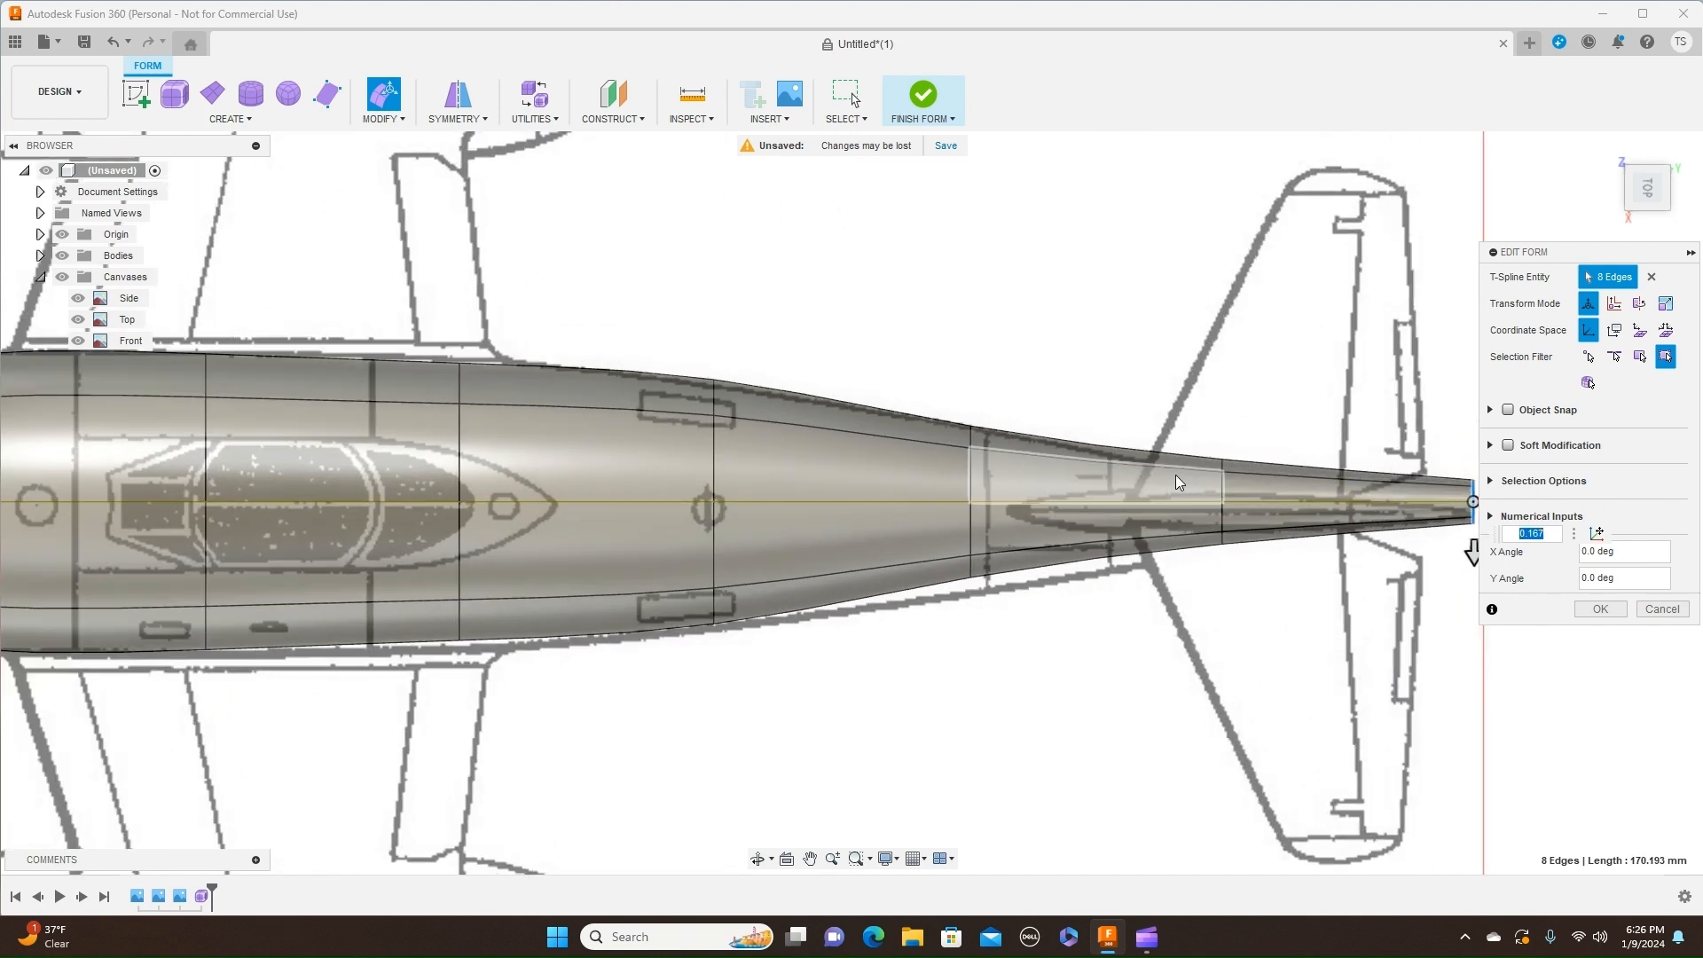
pyautogui.doubleClick(1222, 487)
pyautogui.moveTo(1242, 524); pyautogui.dragTo(1264, 538)
pyautogui.write('0.842')
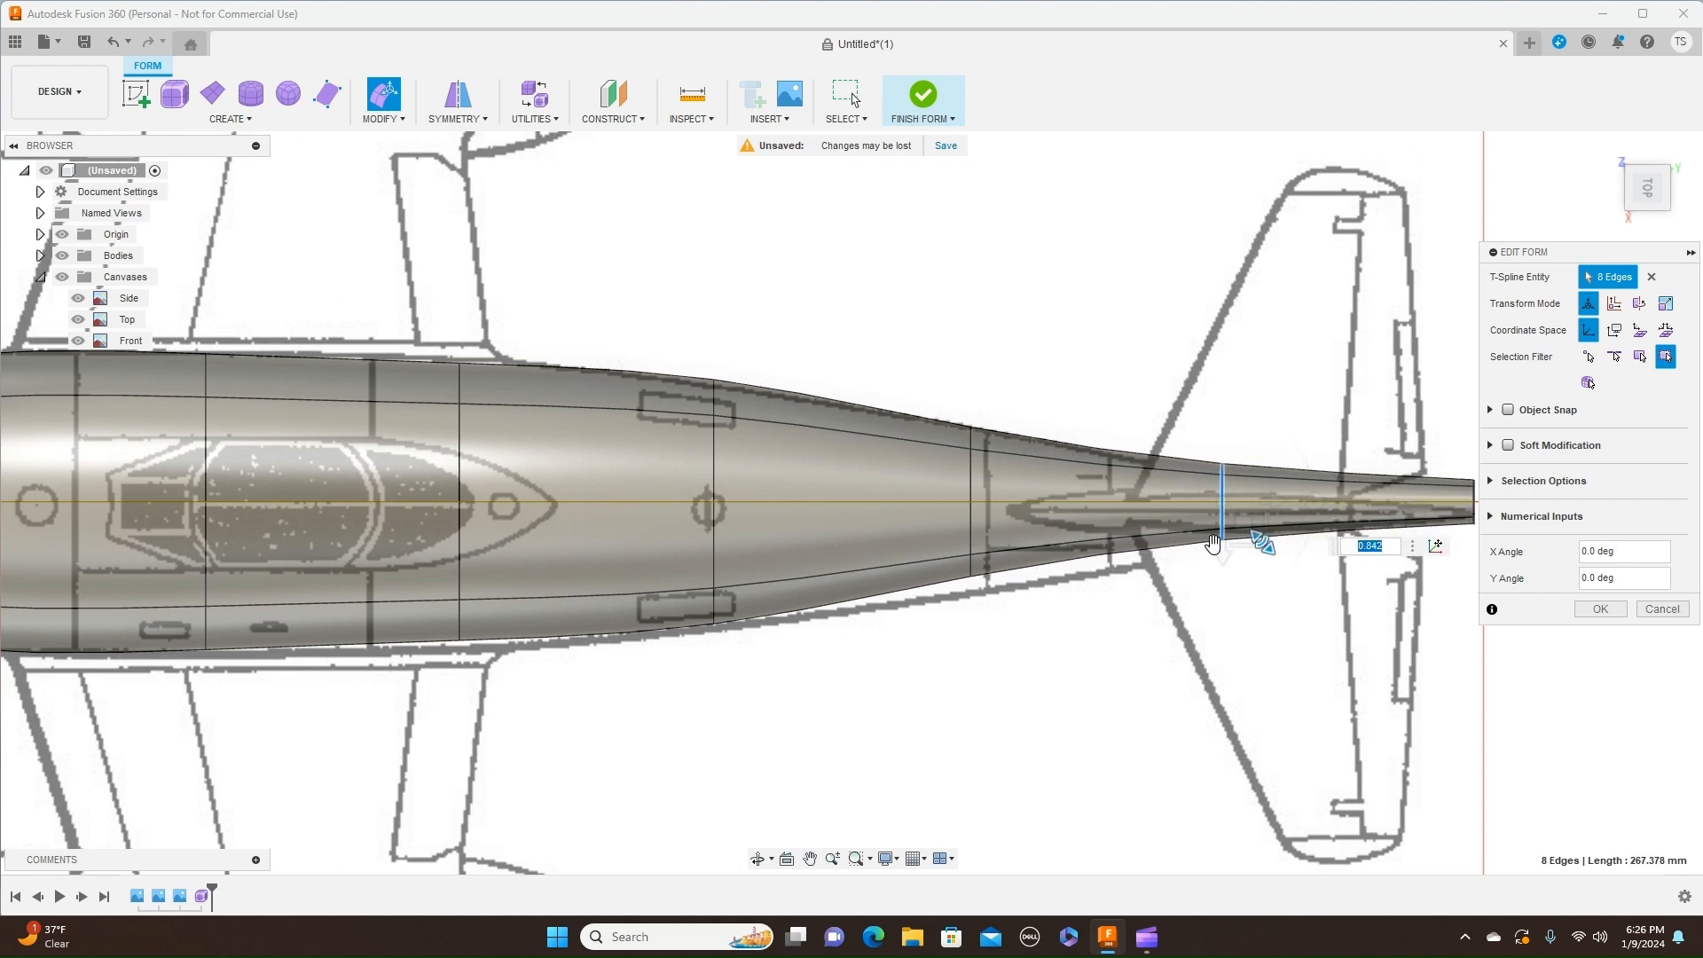
# Step: Scale the antenna loop behind the cockpit widthwise by 0.93
pyautogui.scroll(-3, 1133, 621)
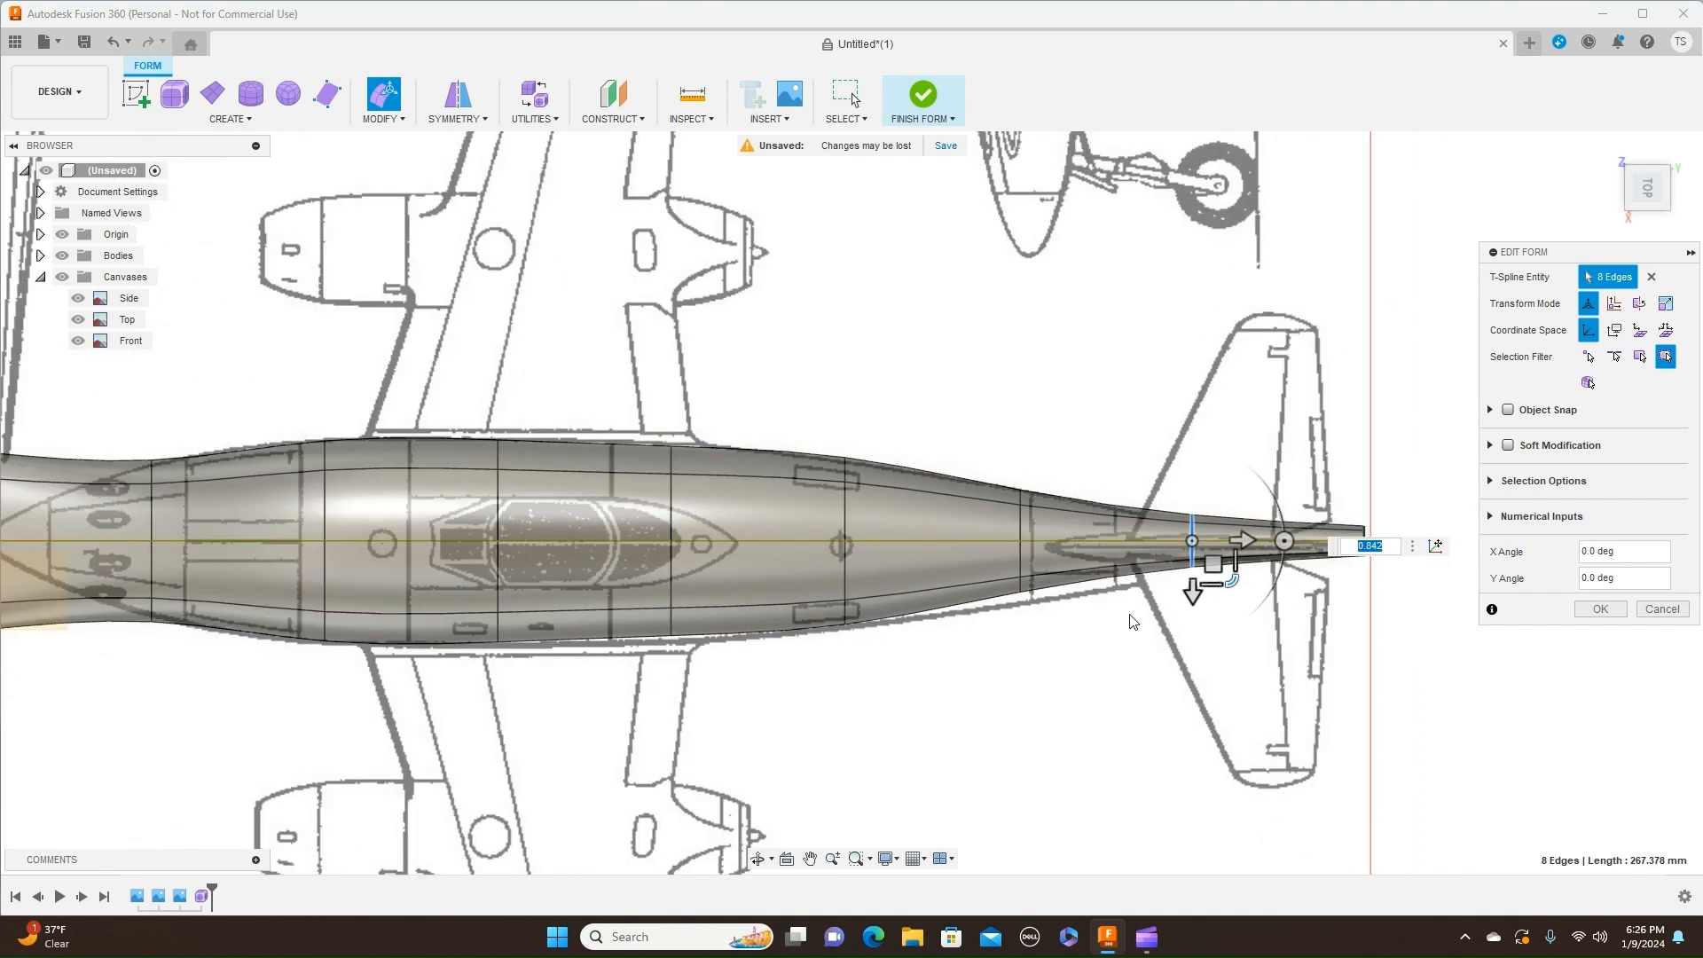
pyautogui.doubleClick(844, 509)
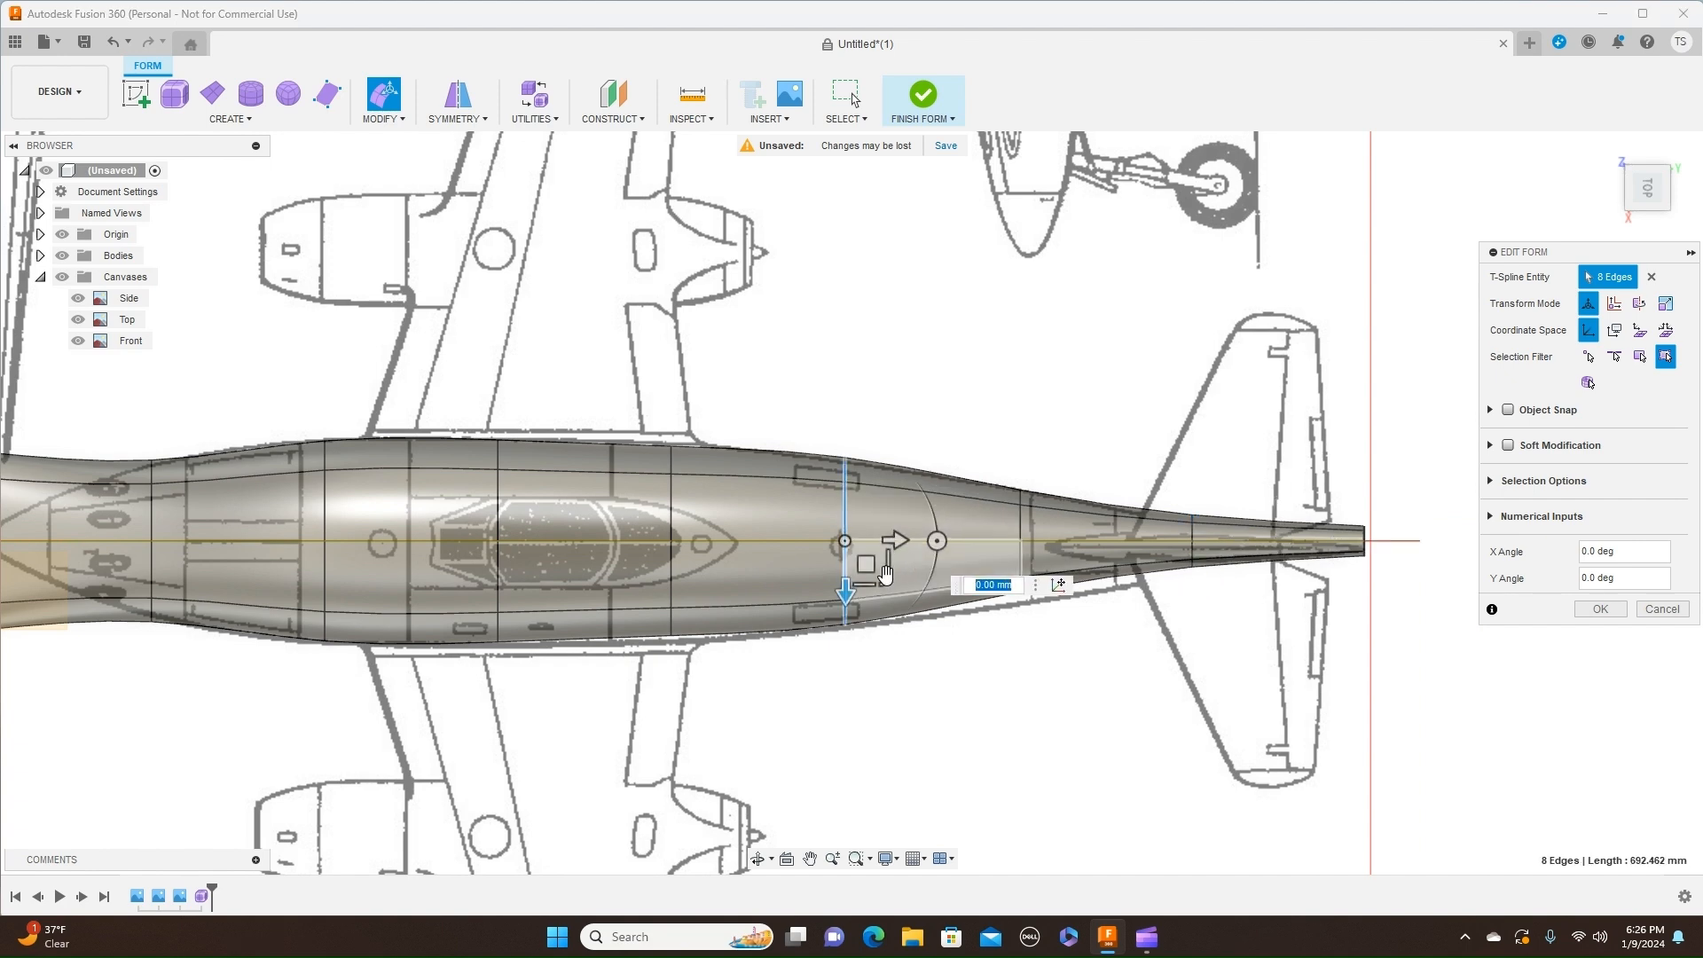
pyautogui.write('0.93')
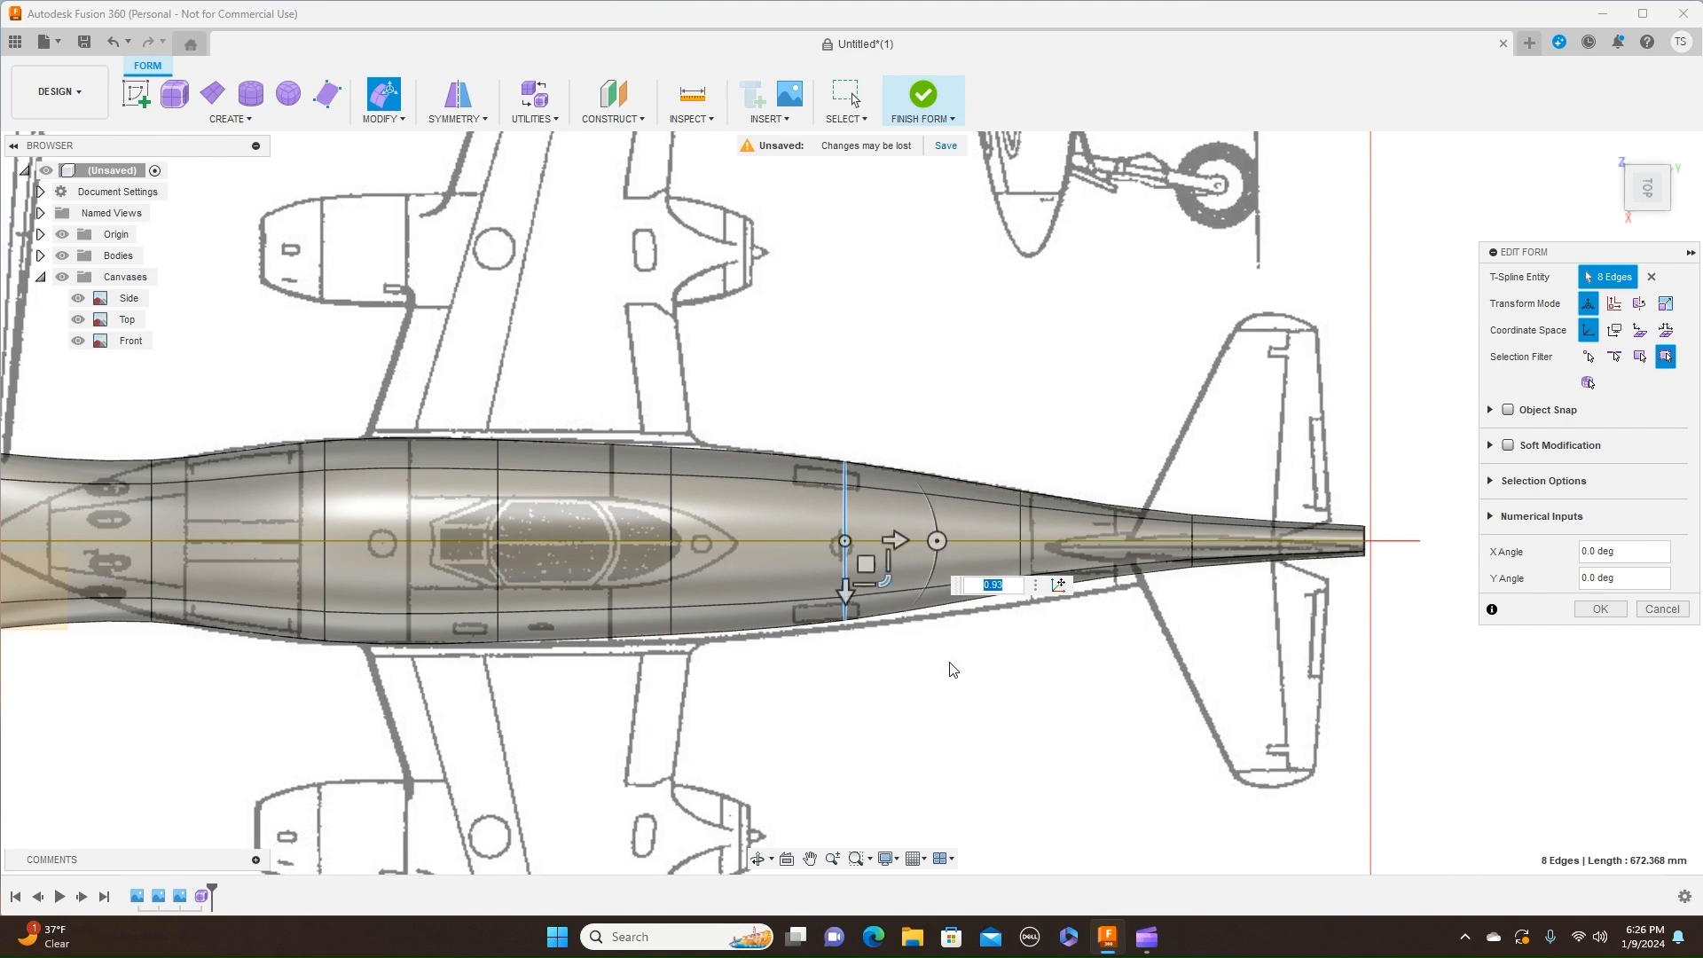
# Step: Scale the nose-tip loop widthwise by about 0.318, and the second nose loop by about 1.068
pyautogui.scroll(-2, 953, 669)
pyautogui.moveTo(943, 708); pyautogui.dragTo(1036, 672, button='middle')
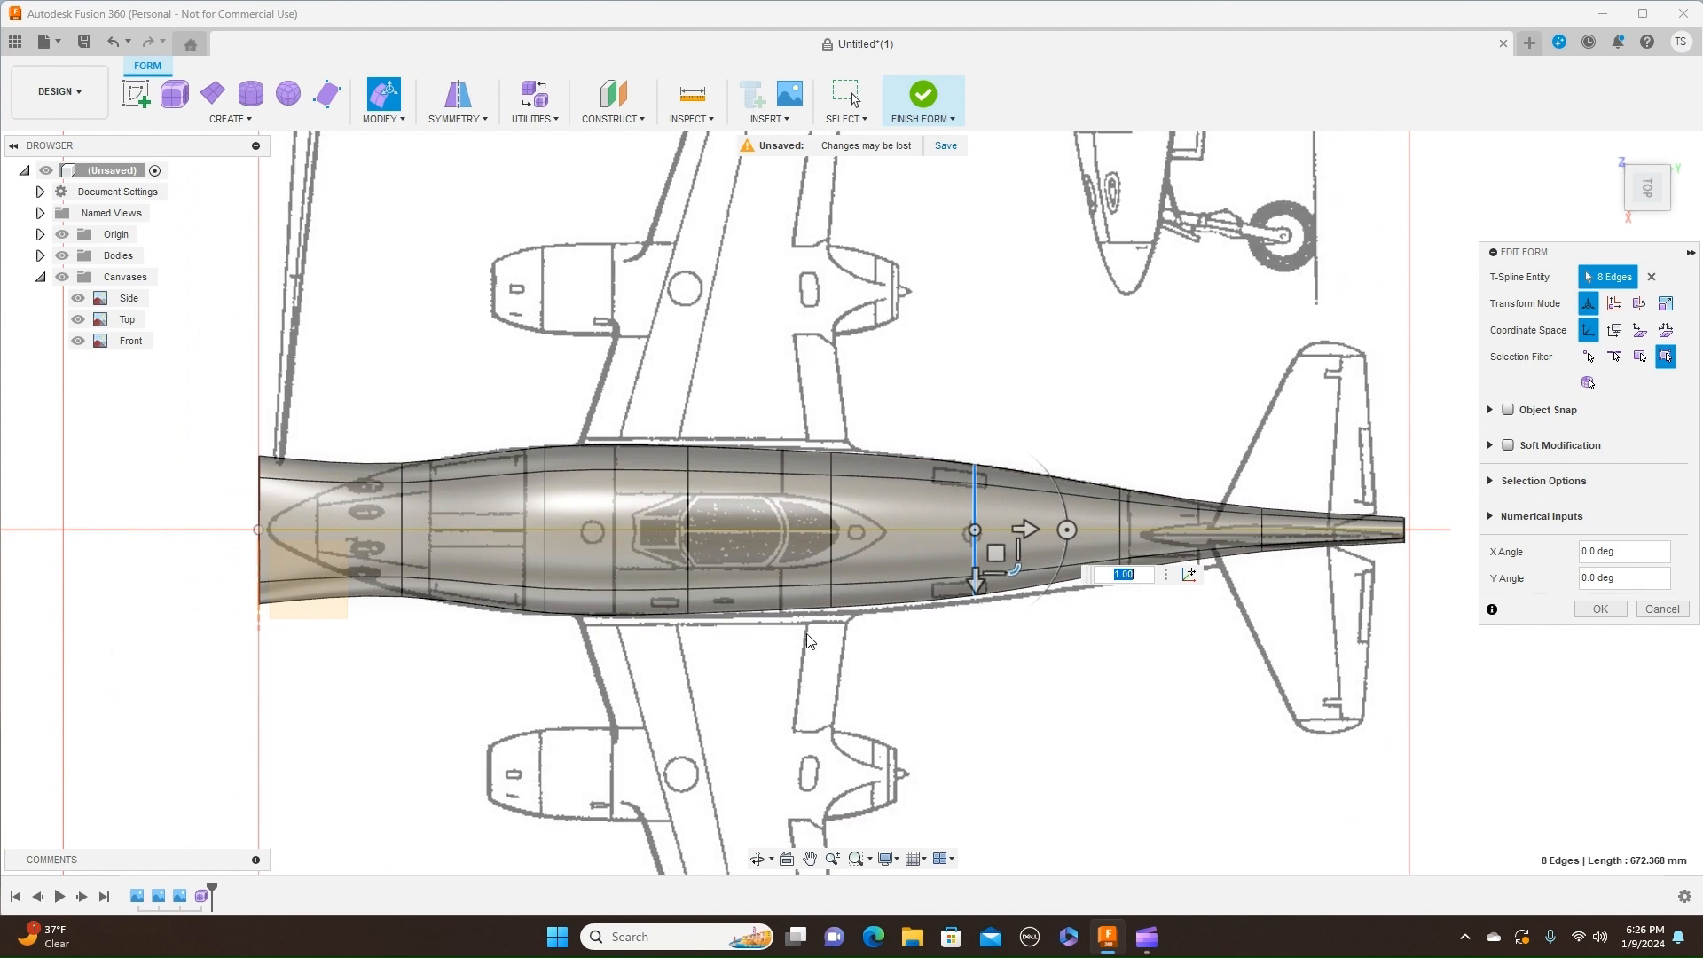
pyautogui.scroll(1, 955, 685)
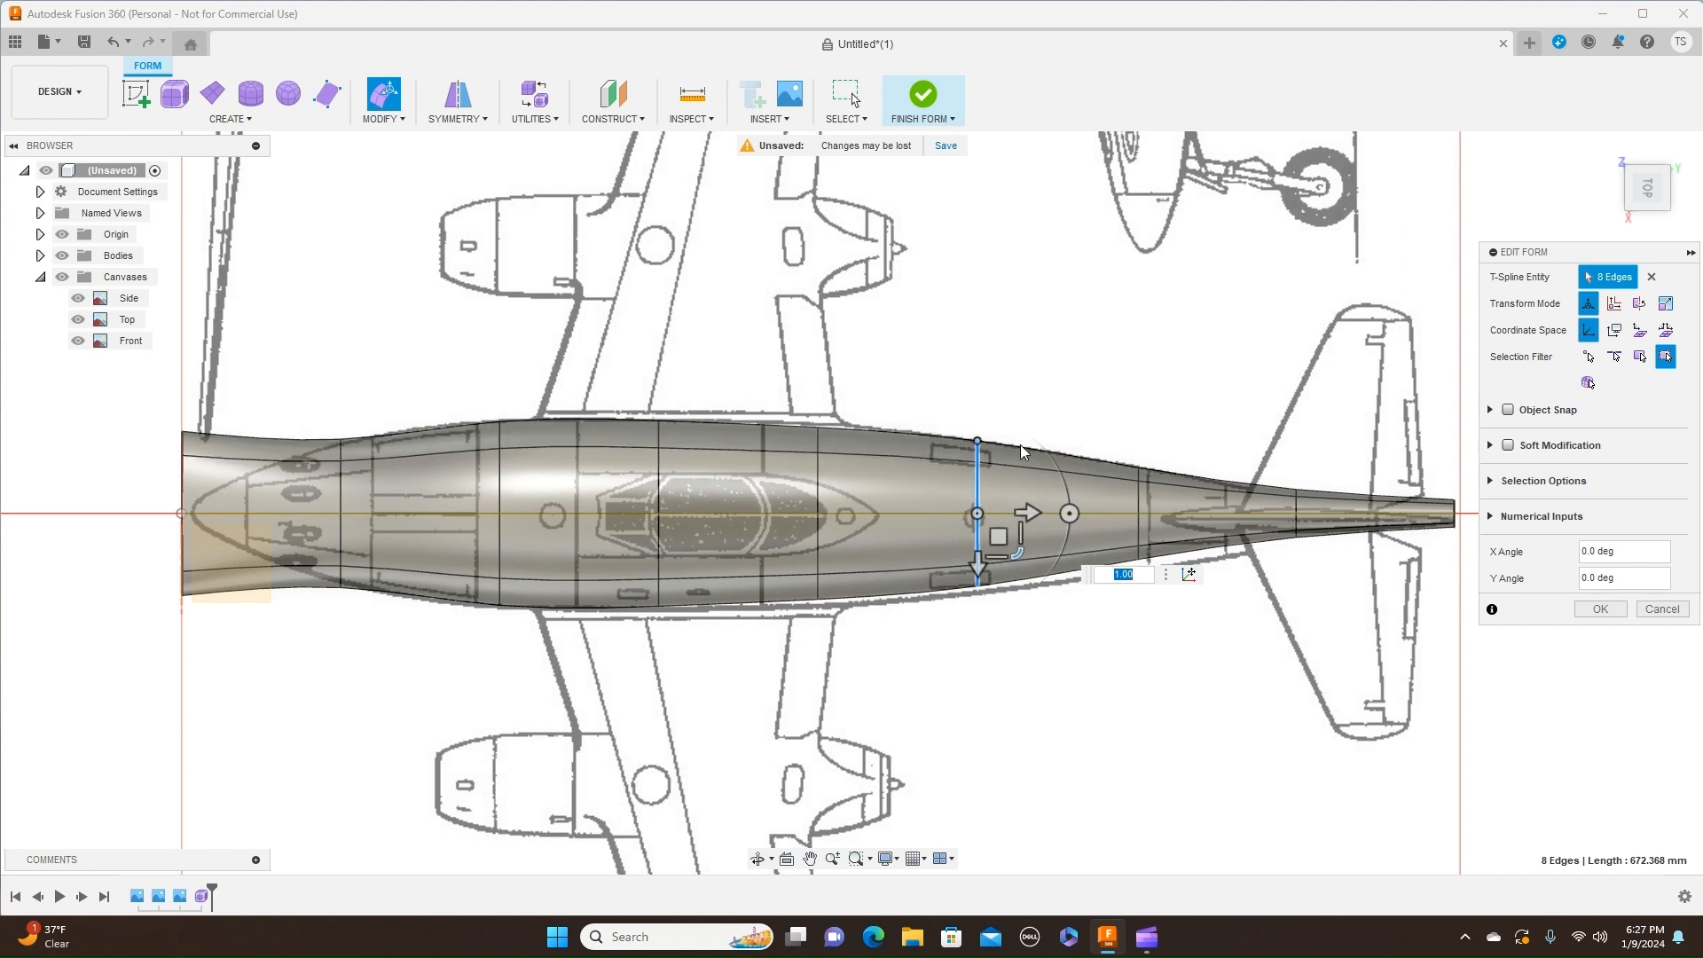
pyautogui.scroll(-1, 1067, 747)
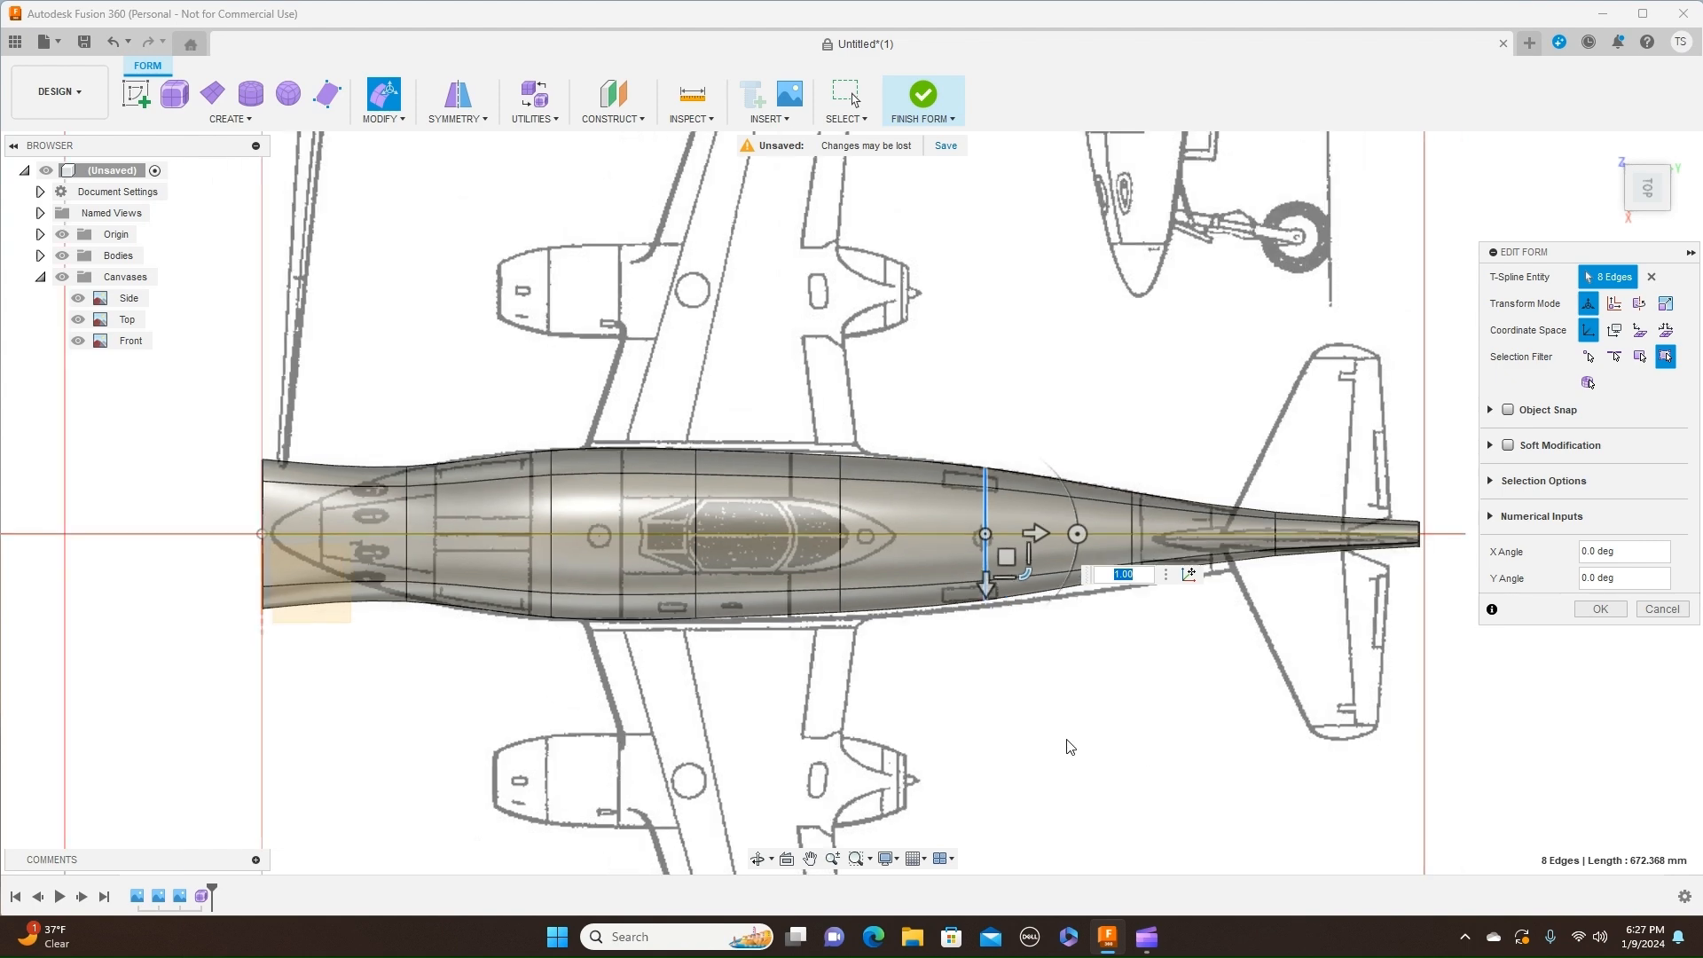
pyautogui.moveTo(1099, 728); pyautogui.dragTo(1261, 678, button='middle')
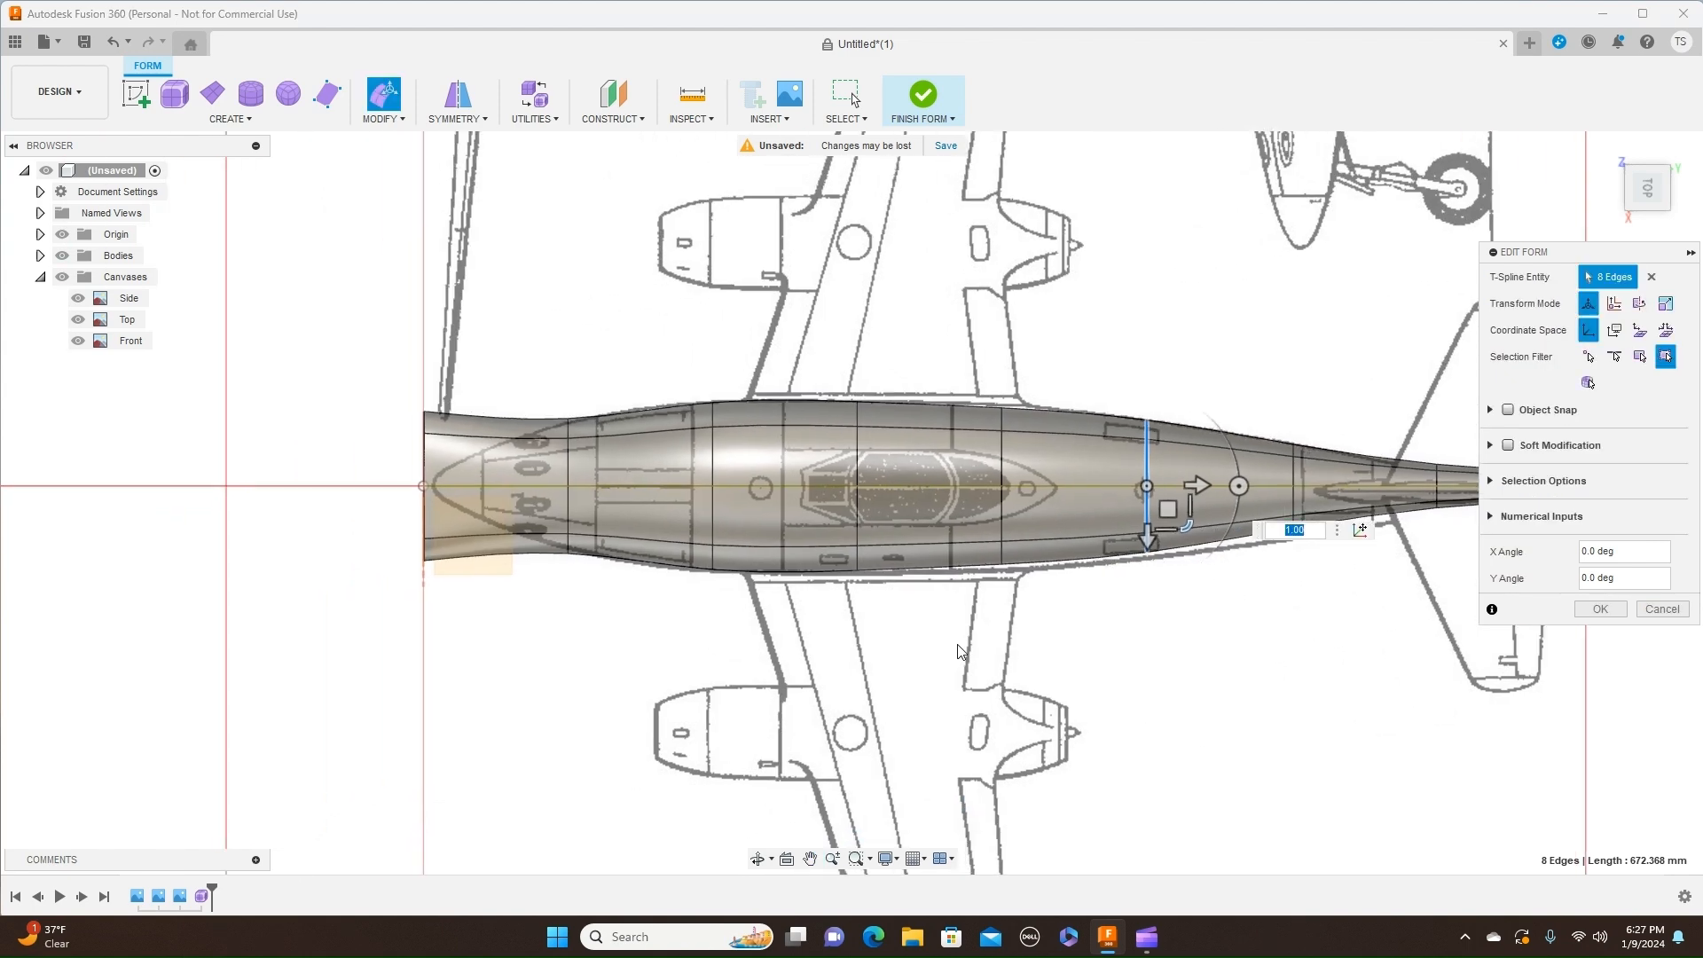
pyautogui.doubleClick(423, 455)
pyautogui.moveTo(464, 514); pyautogui.dragTo(441, 486)
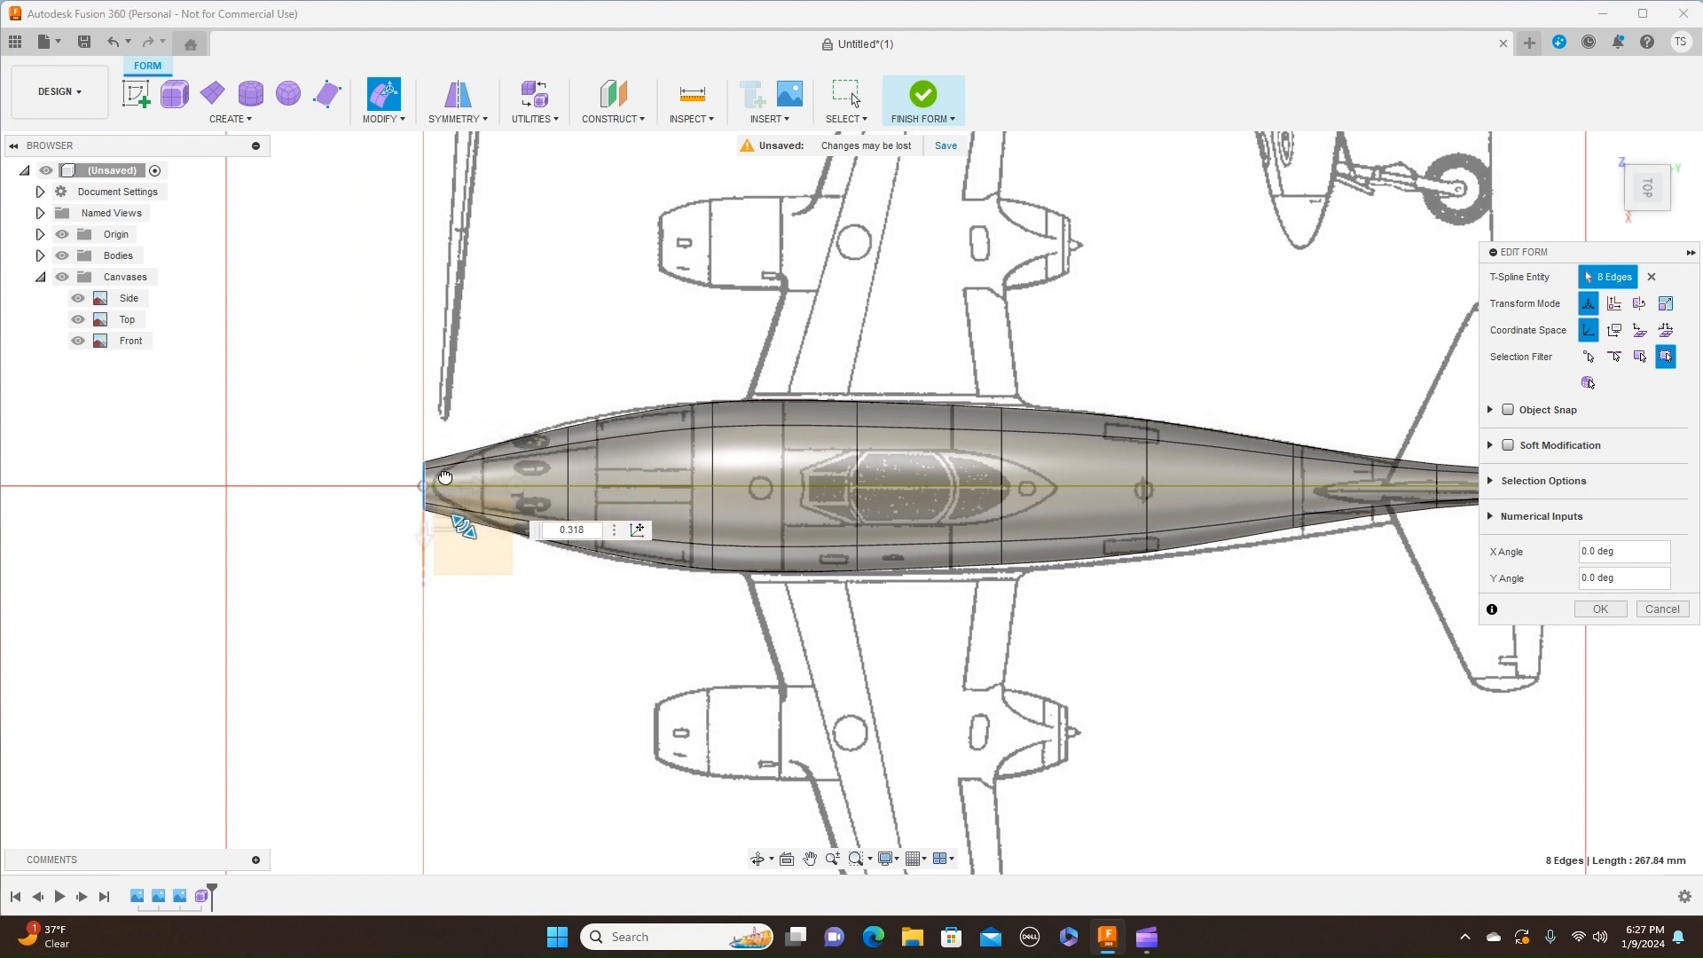
pyautogui.scroll(3, 578, 466)
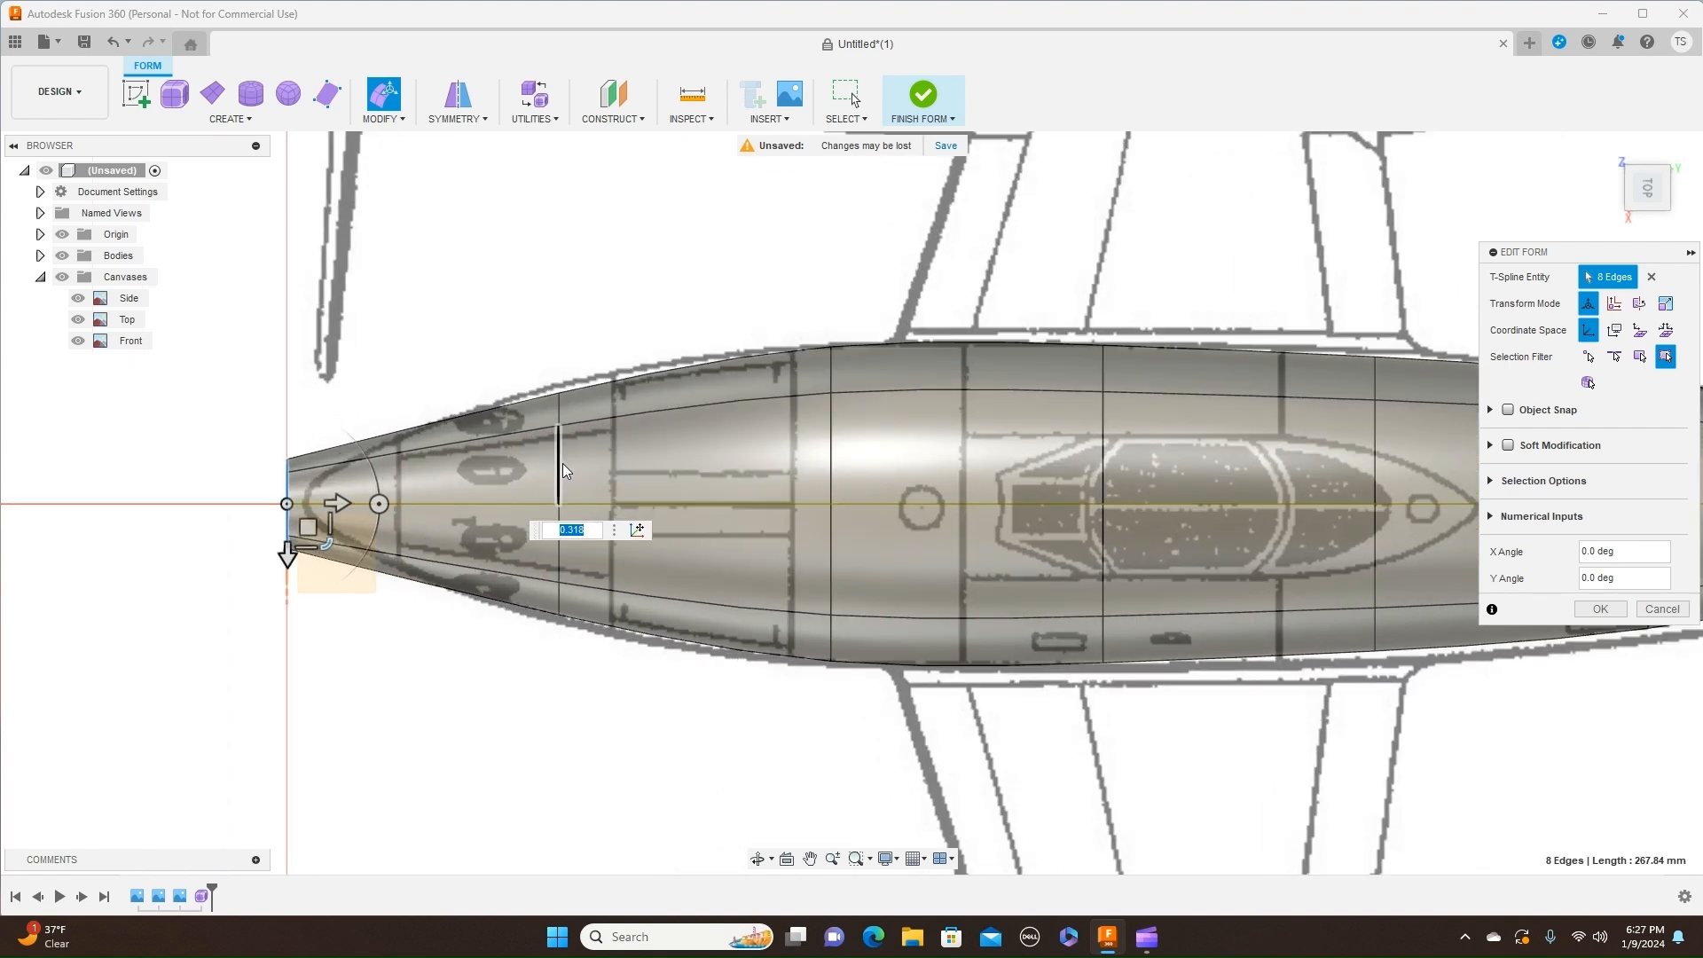
pyautogui.doubleClick(560, 463)
pyautogui.moveTo(599, 539); pyautogui.dragTo(600, 545)
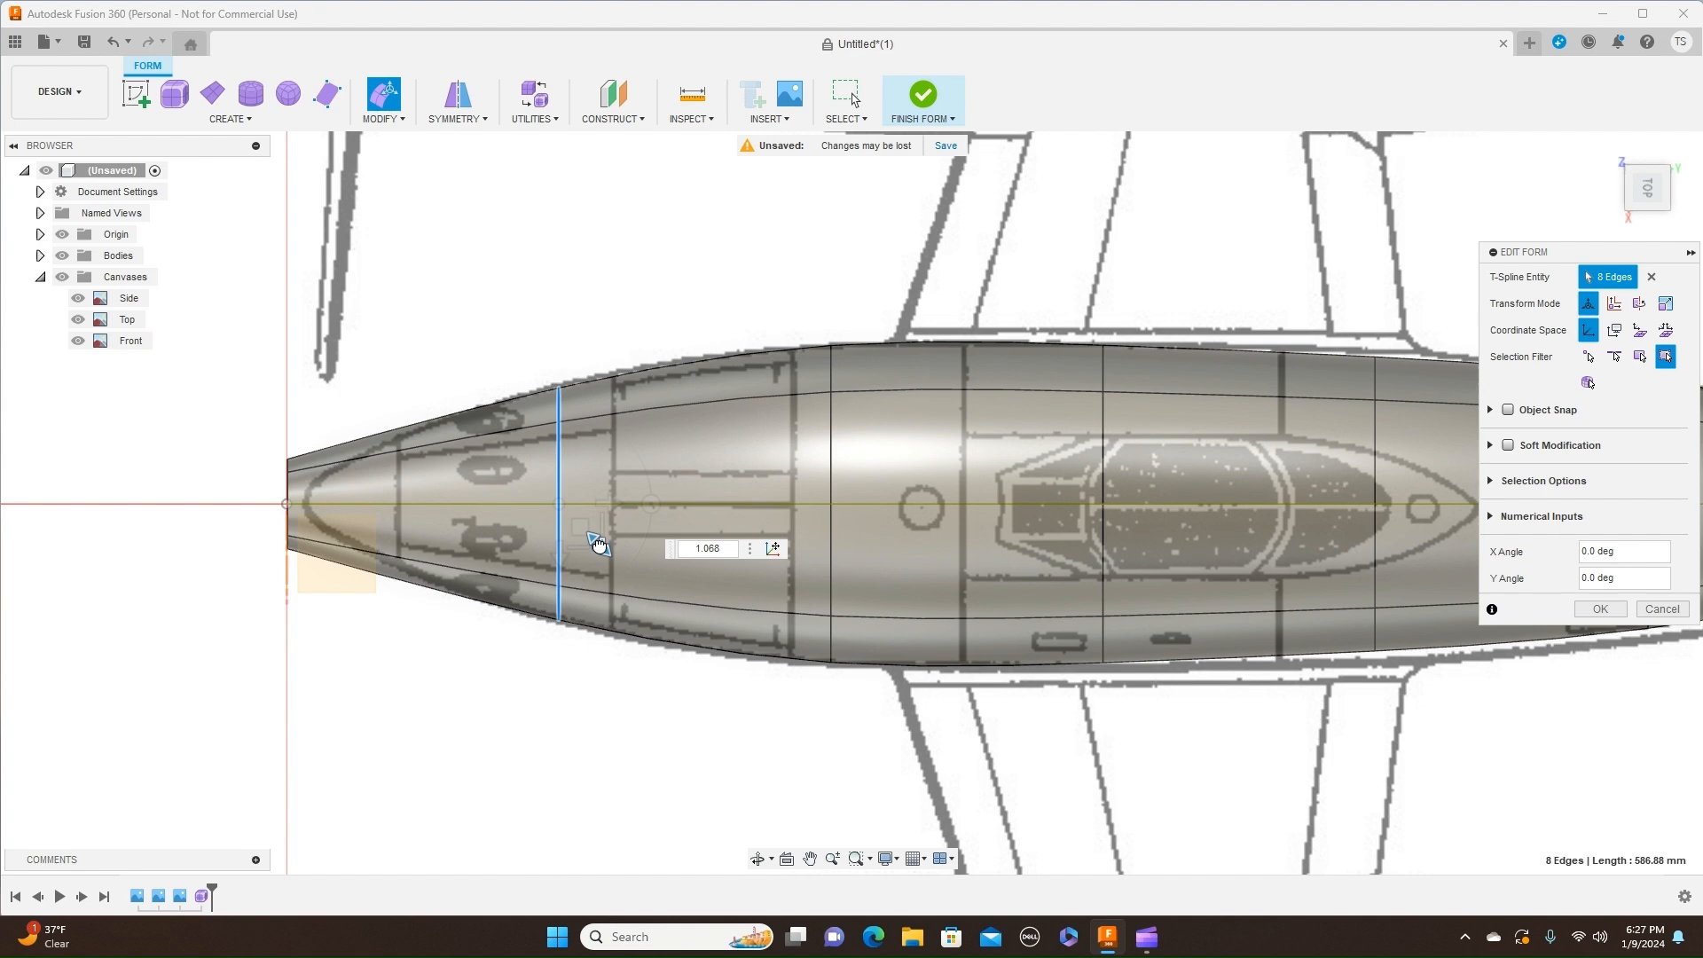
# Step: Widen the rear cockpit loop slightly, and scale the antenna loop widthwise by about 0.944 to follow the Top canvas outline
pyautogui.moveTo(1105, 710); pyautogui.dragTo(785, 676, button='middle')
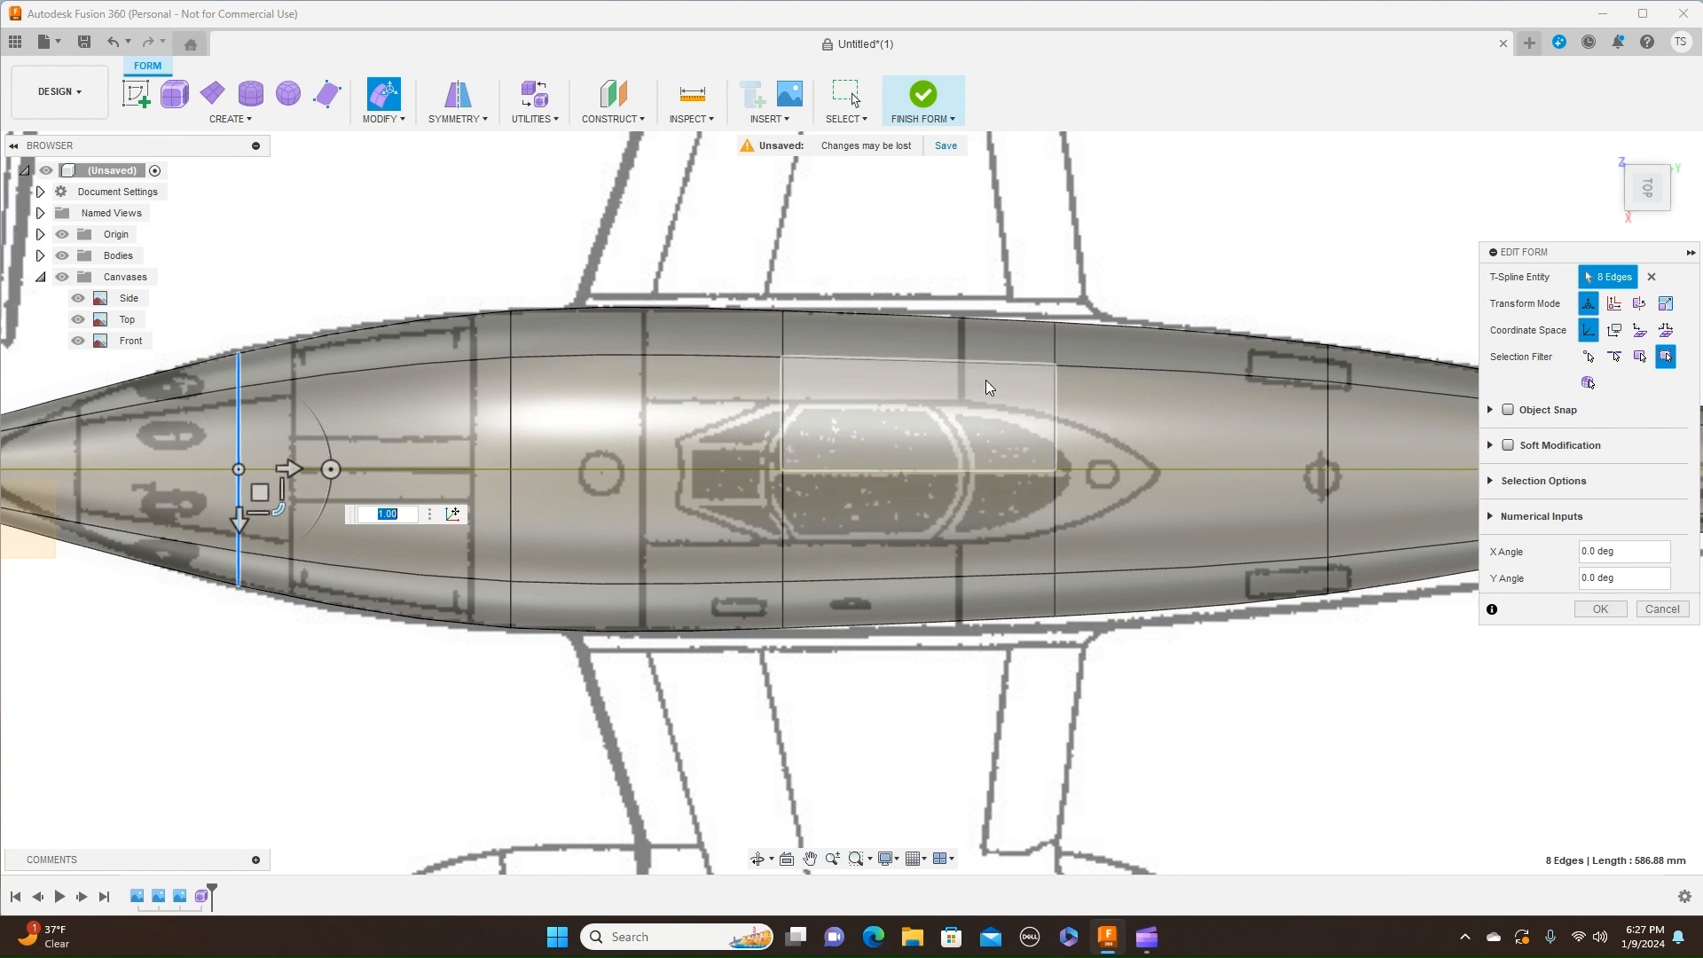
pyautogui.doubleClick(1053, 402)
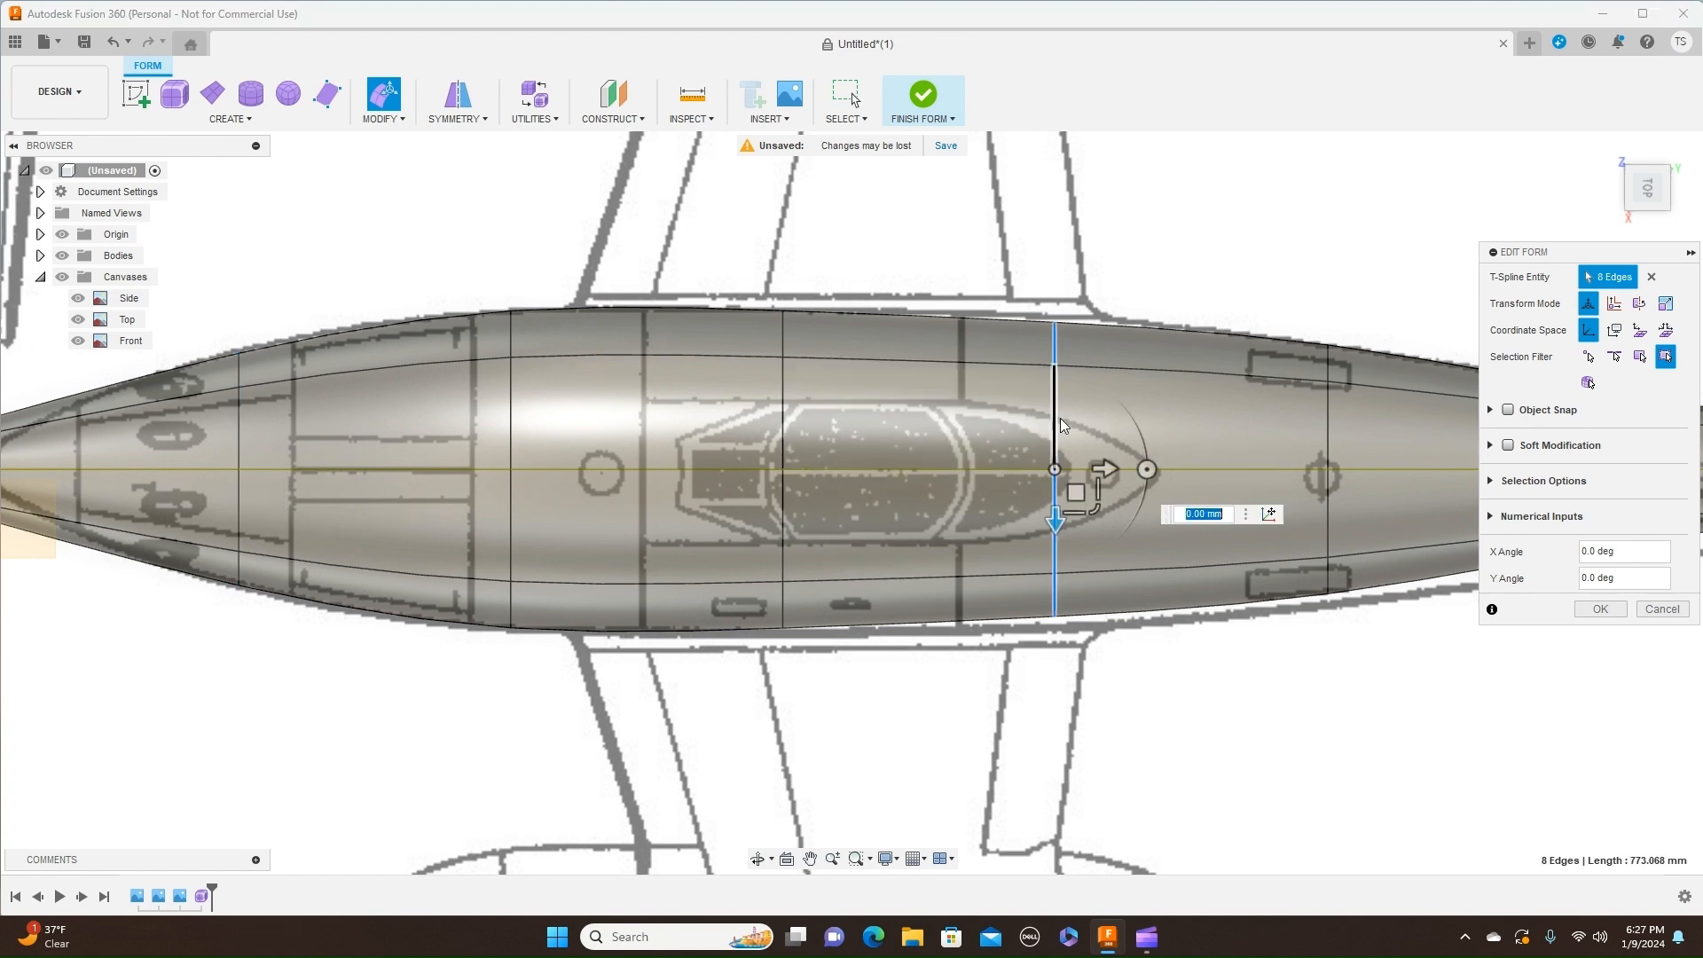
pyautogui.moveTo(1097, 513)
pyautogui.mouseDown()
pyautogui.moveTo(1082, 506)
pyautogui.moveTo(1102, 510)
pyautogui.mouseUp()
pyautogui.moveTo(1336, 643); pyautogui.dragTo(1156, 667, button='middle')
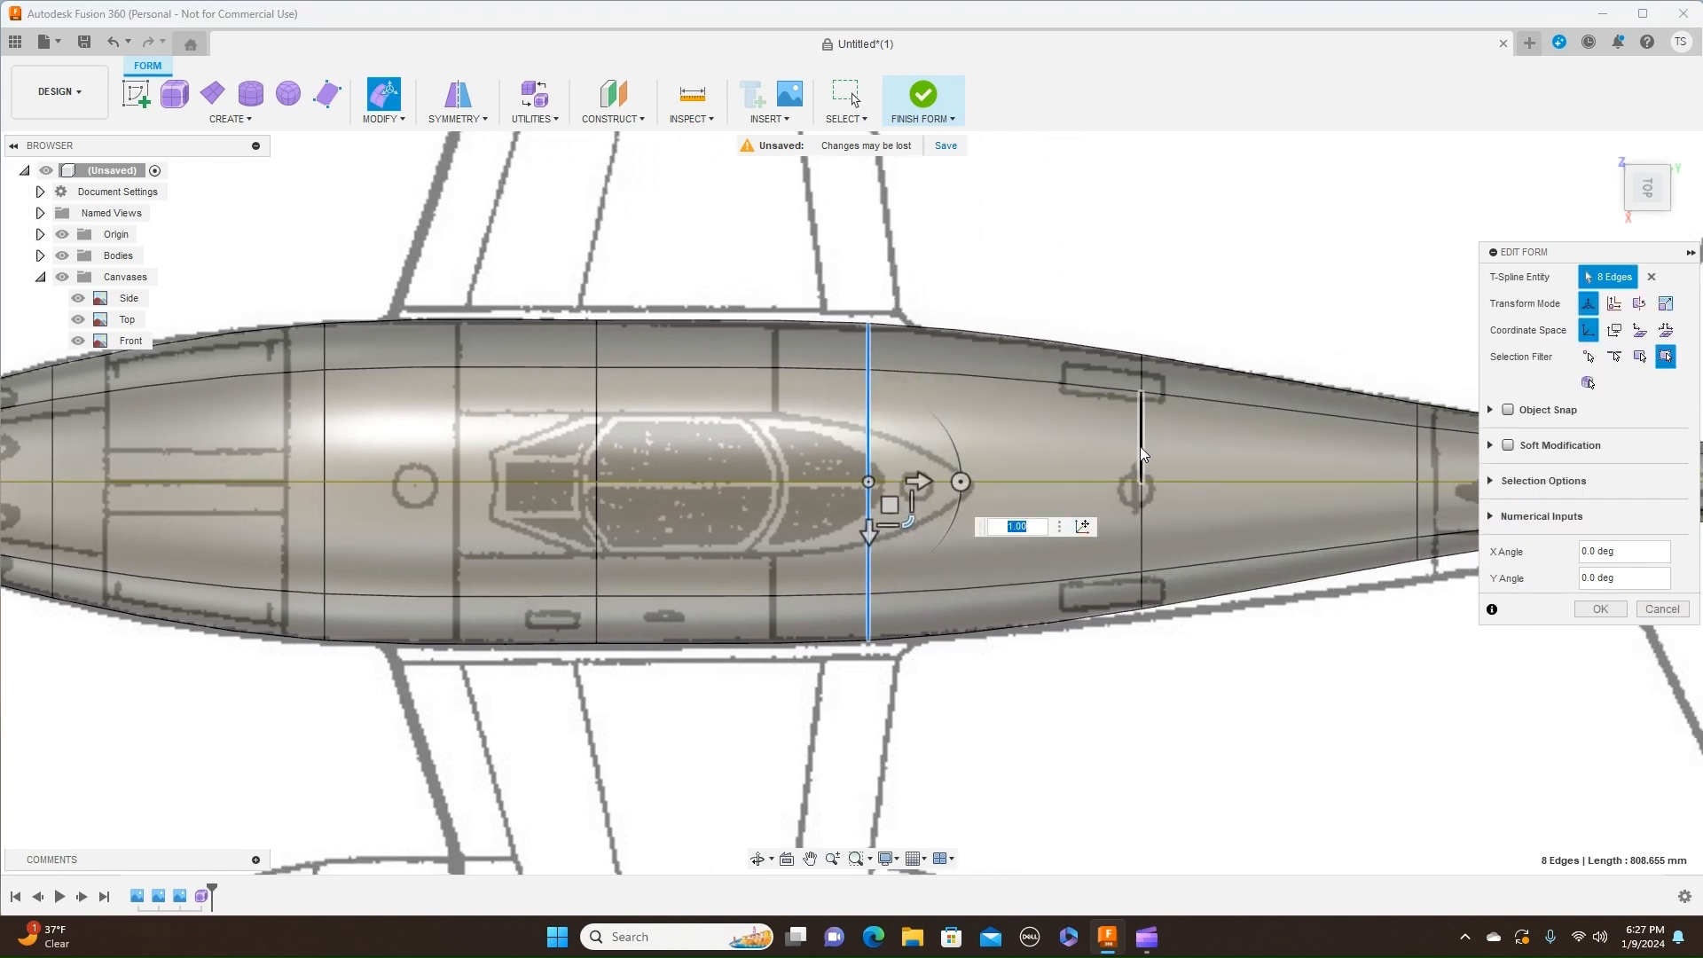
pyautogui.doubleClick(1142, 445)
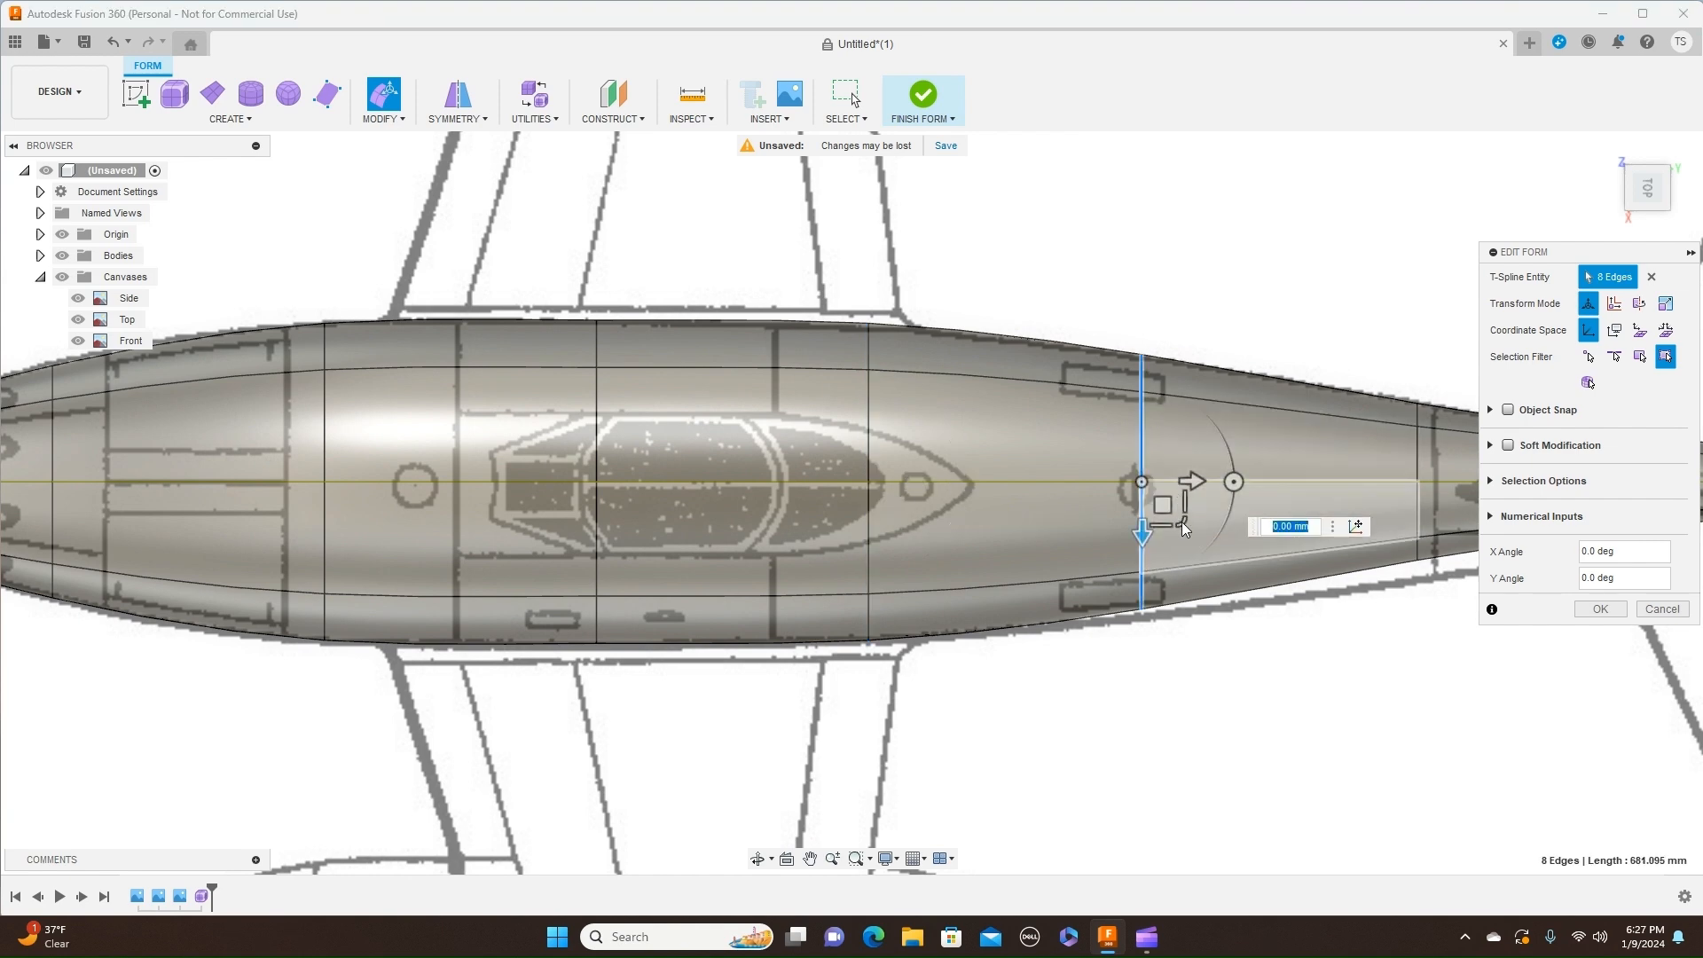
pyautogui.moveTo(1181, 522); pyautogui.dragTo(1180, 523)
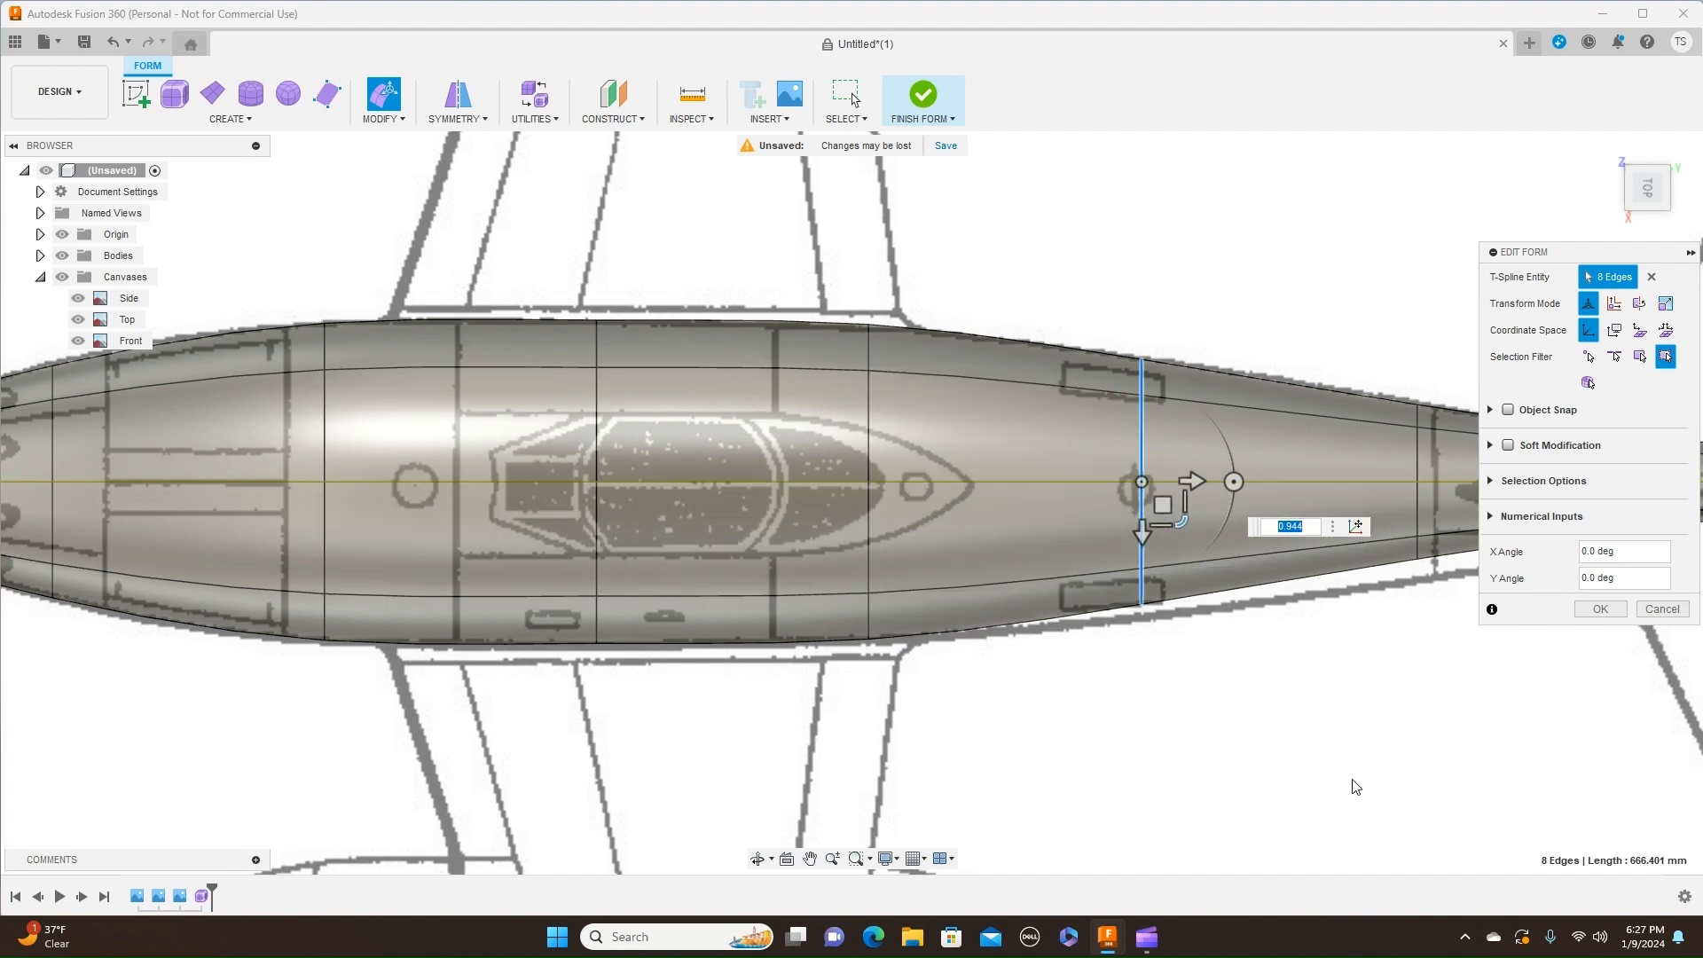
# Step: Check the loop ahead of the tail fin against the Top canvas, and select the loop beneath the fin for width adjustment
pyautogui.scroll(-1, 1356, 784)
pyautogui.moveTo(1437, 750); pyautogui.dragTo(1168, 715, button='middle')
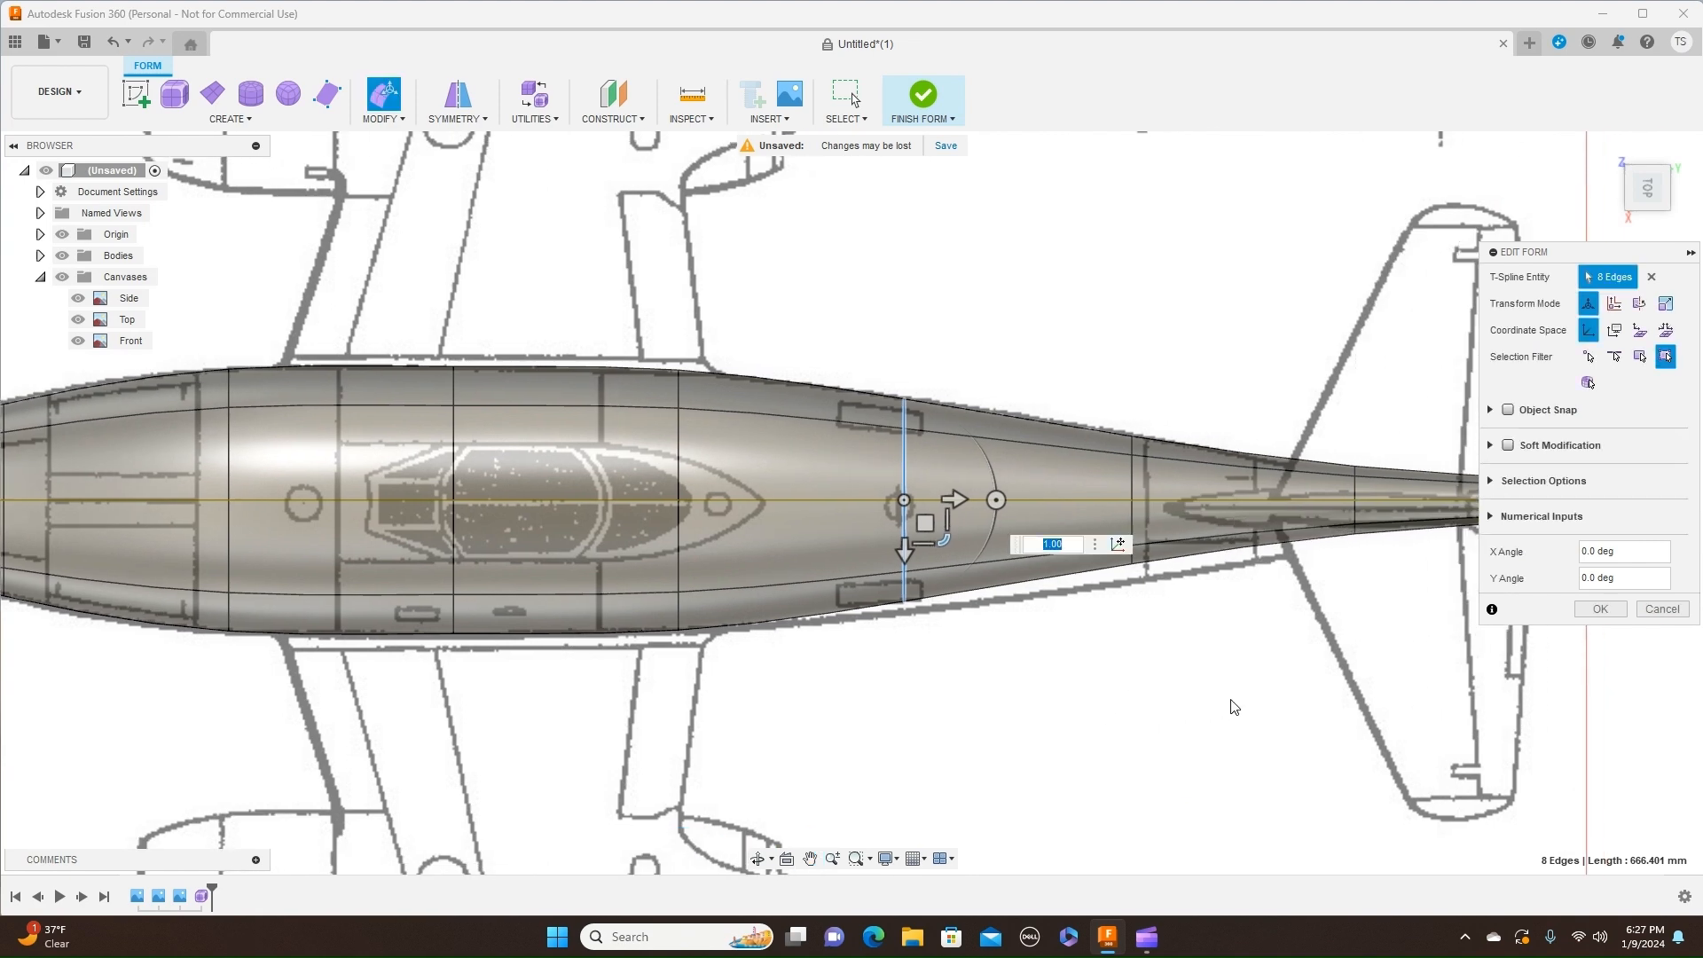
pyautogui.doubleClick(1134, 494)
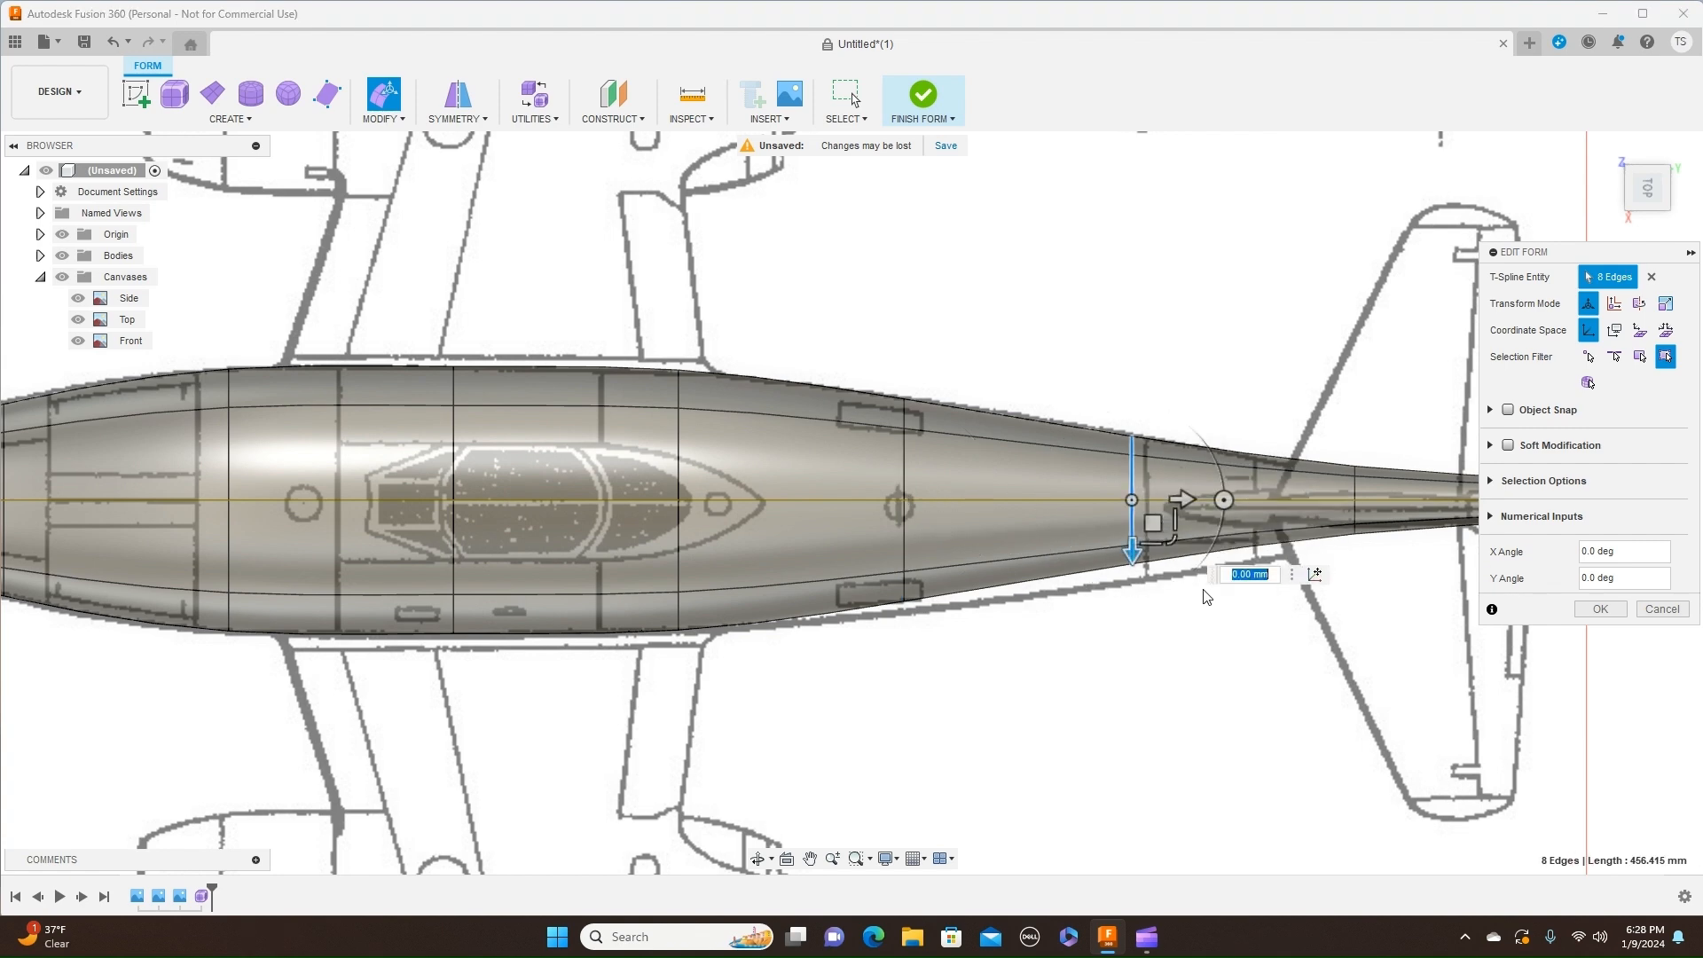
pyautogui.moveTo(1269, 635); pyautogui.dragTo(994, 642, button='middle')
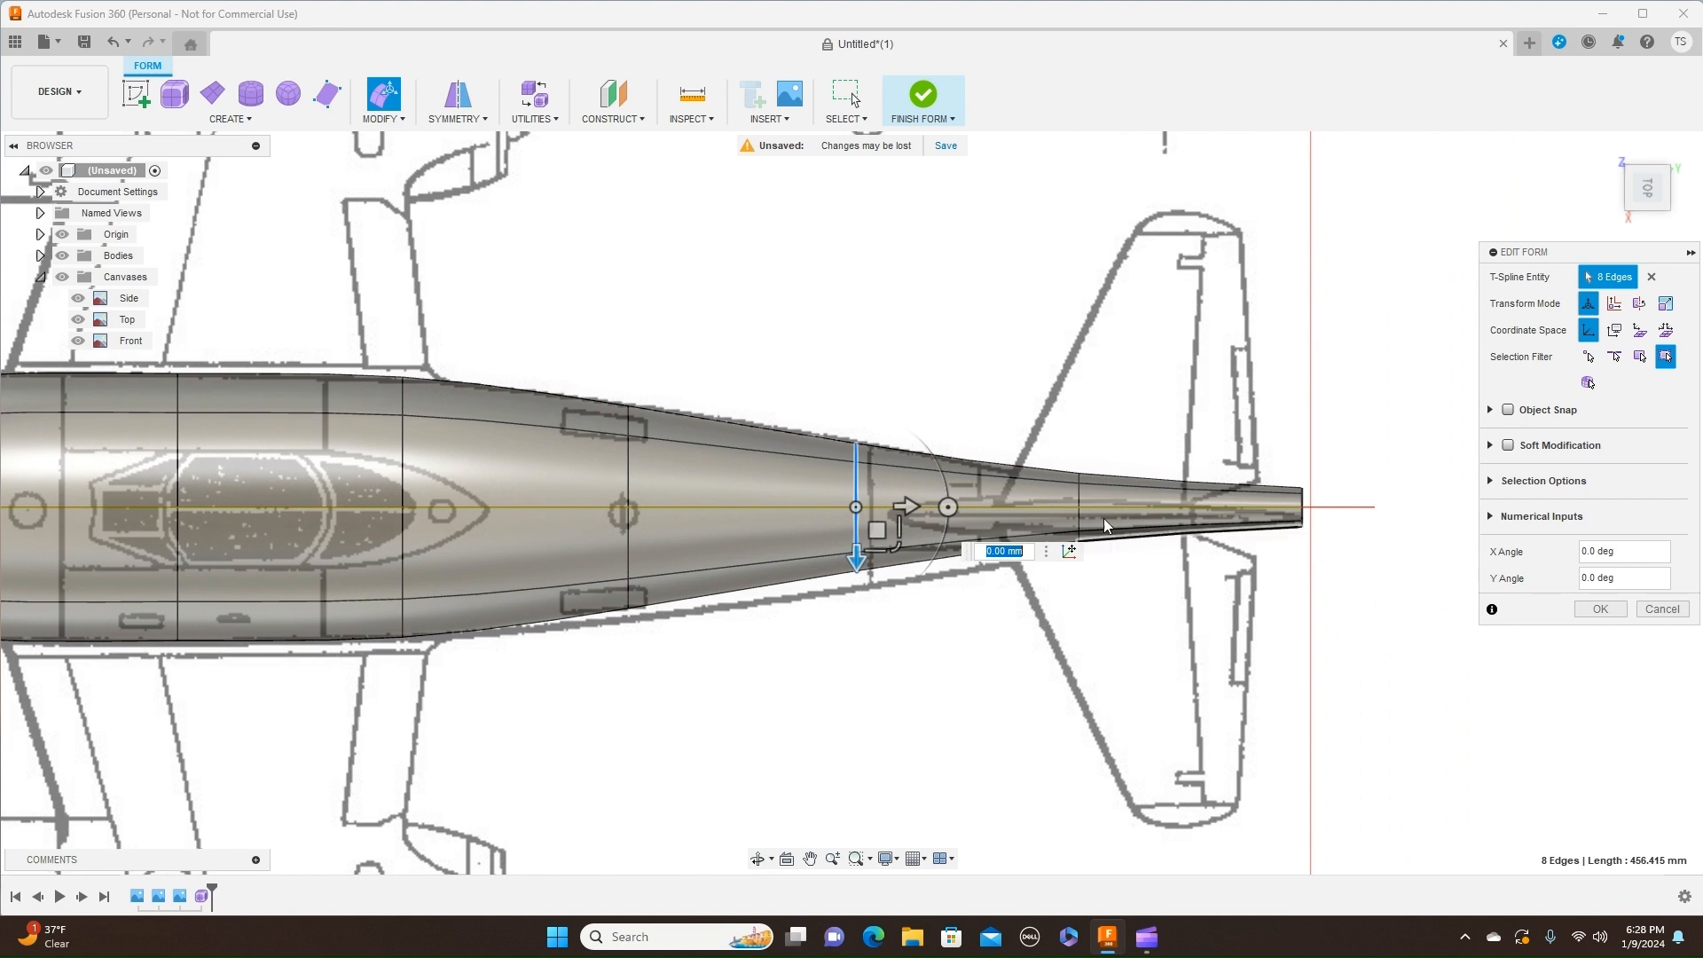
pyautogui.doubleClick(1078, 493)
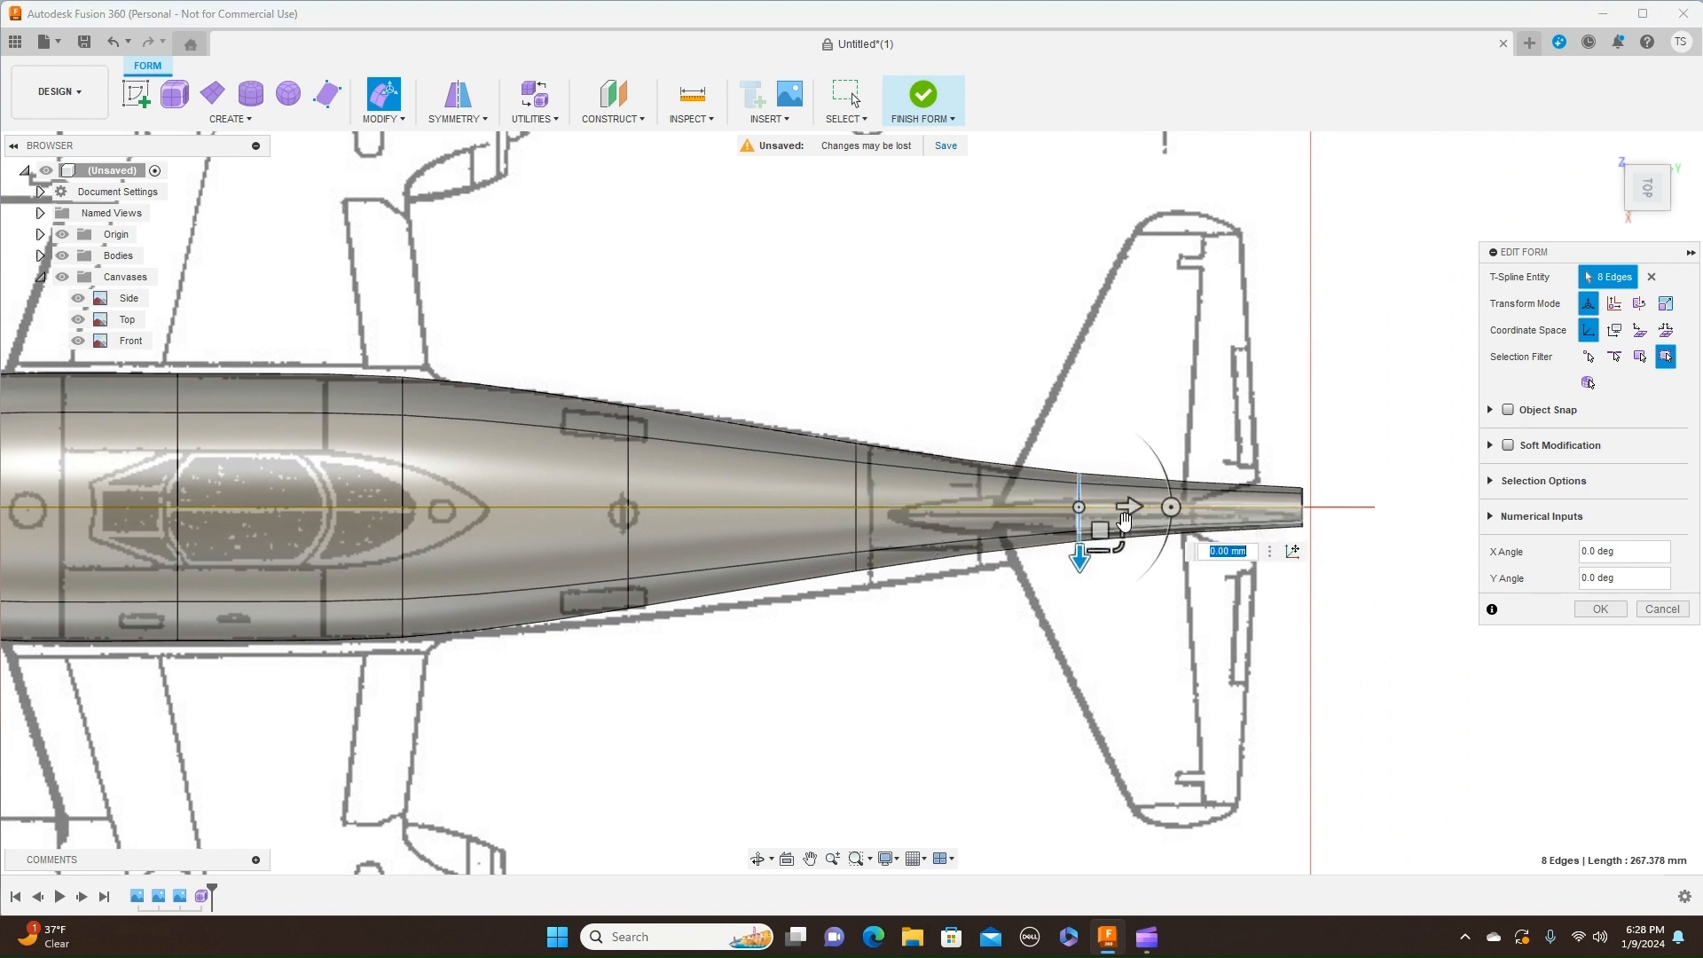
# Step: Scale the last inner tail loop by about 1.118 and the tail-end loop by about 0.614 to follow the top-view outline
pyautogui.moveTo(1119, 549); pyautogui.dragTo(1123, 551)
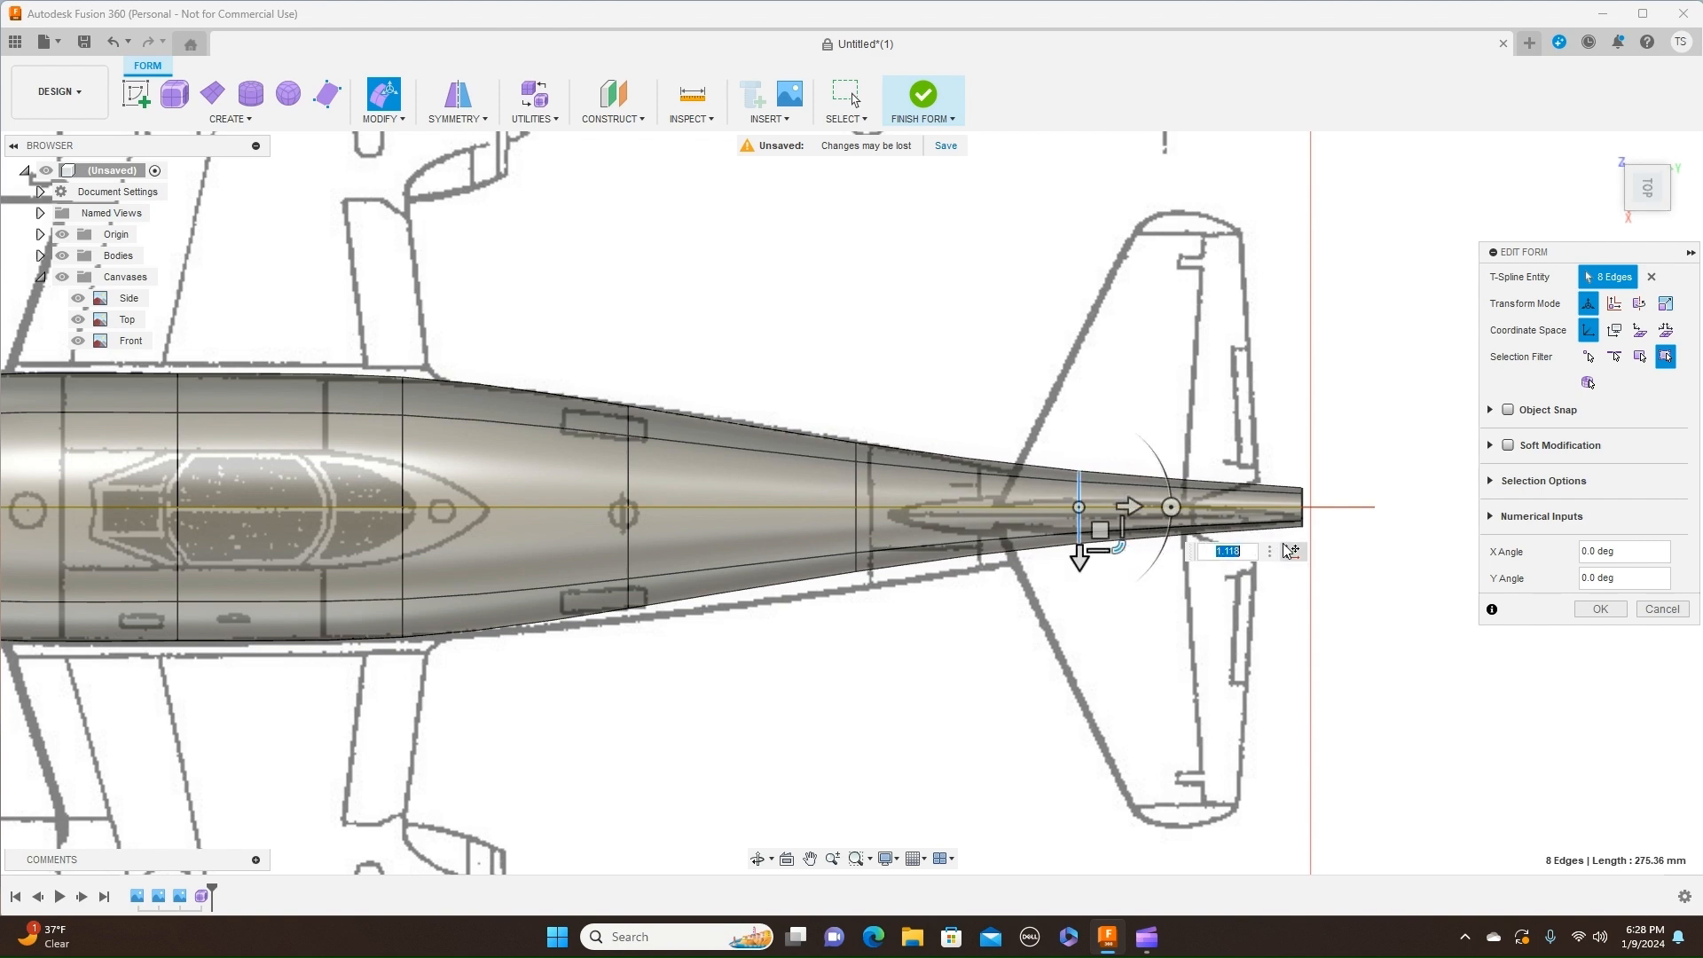
pyautogui.scroll(1, 1304, 514)
pyautogui.scroll(2, 1304, 516)
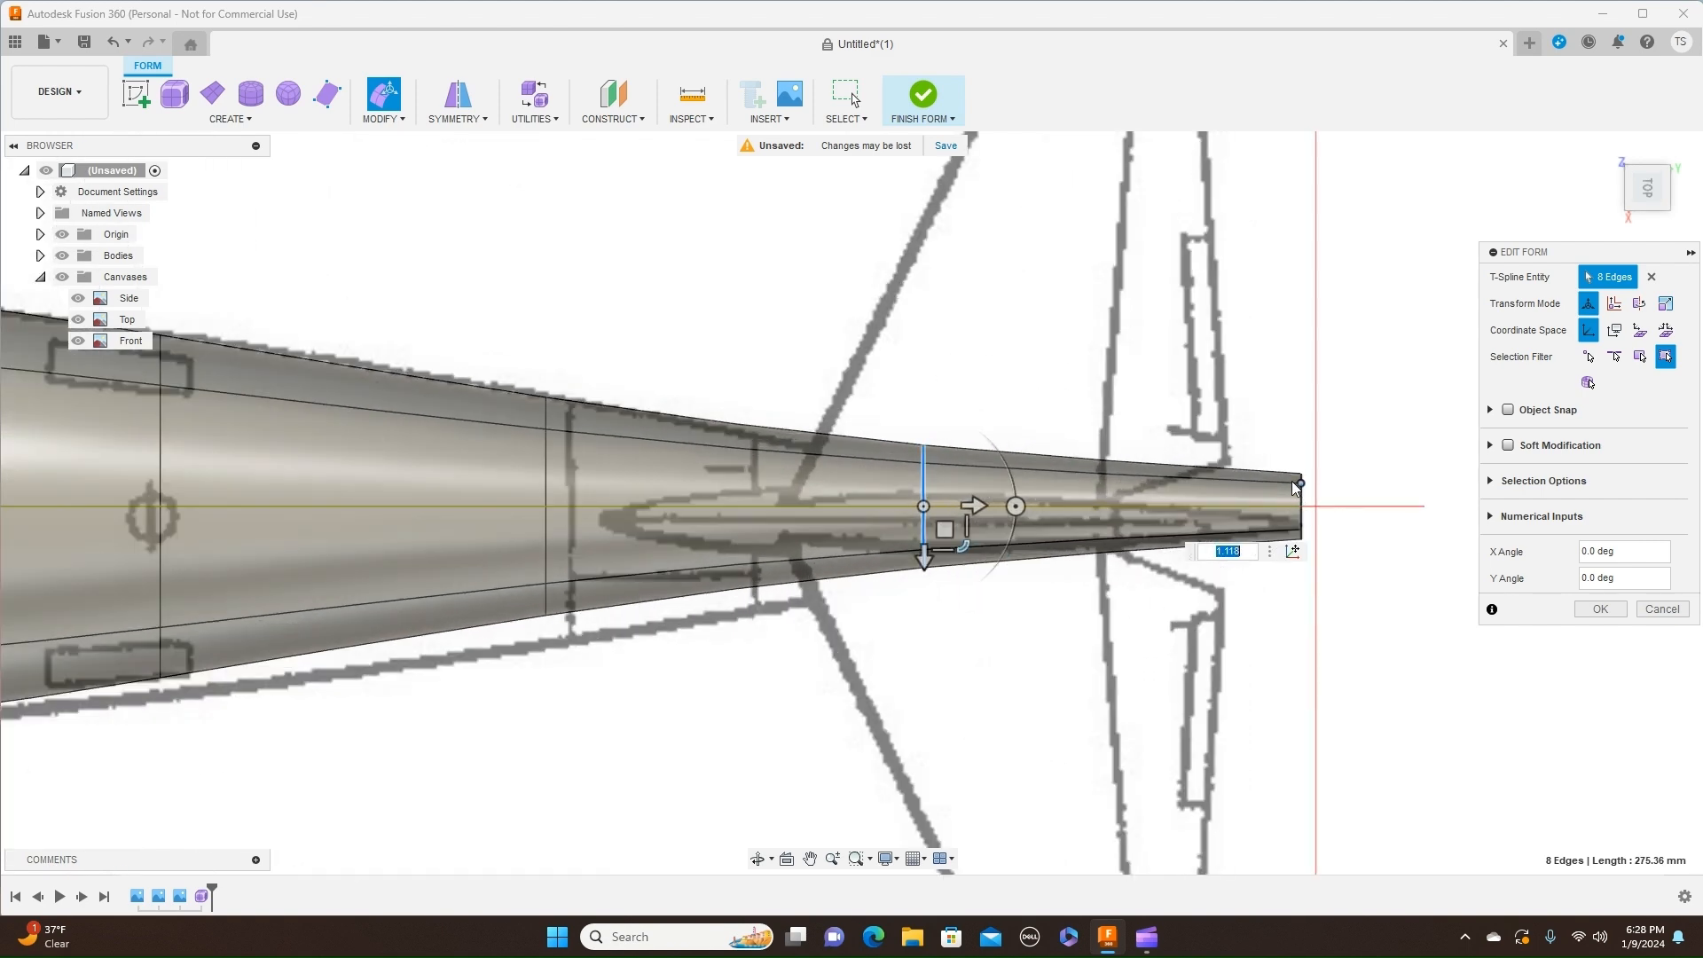
pyautogui.doubleClick(1299, 497)
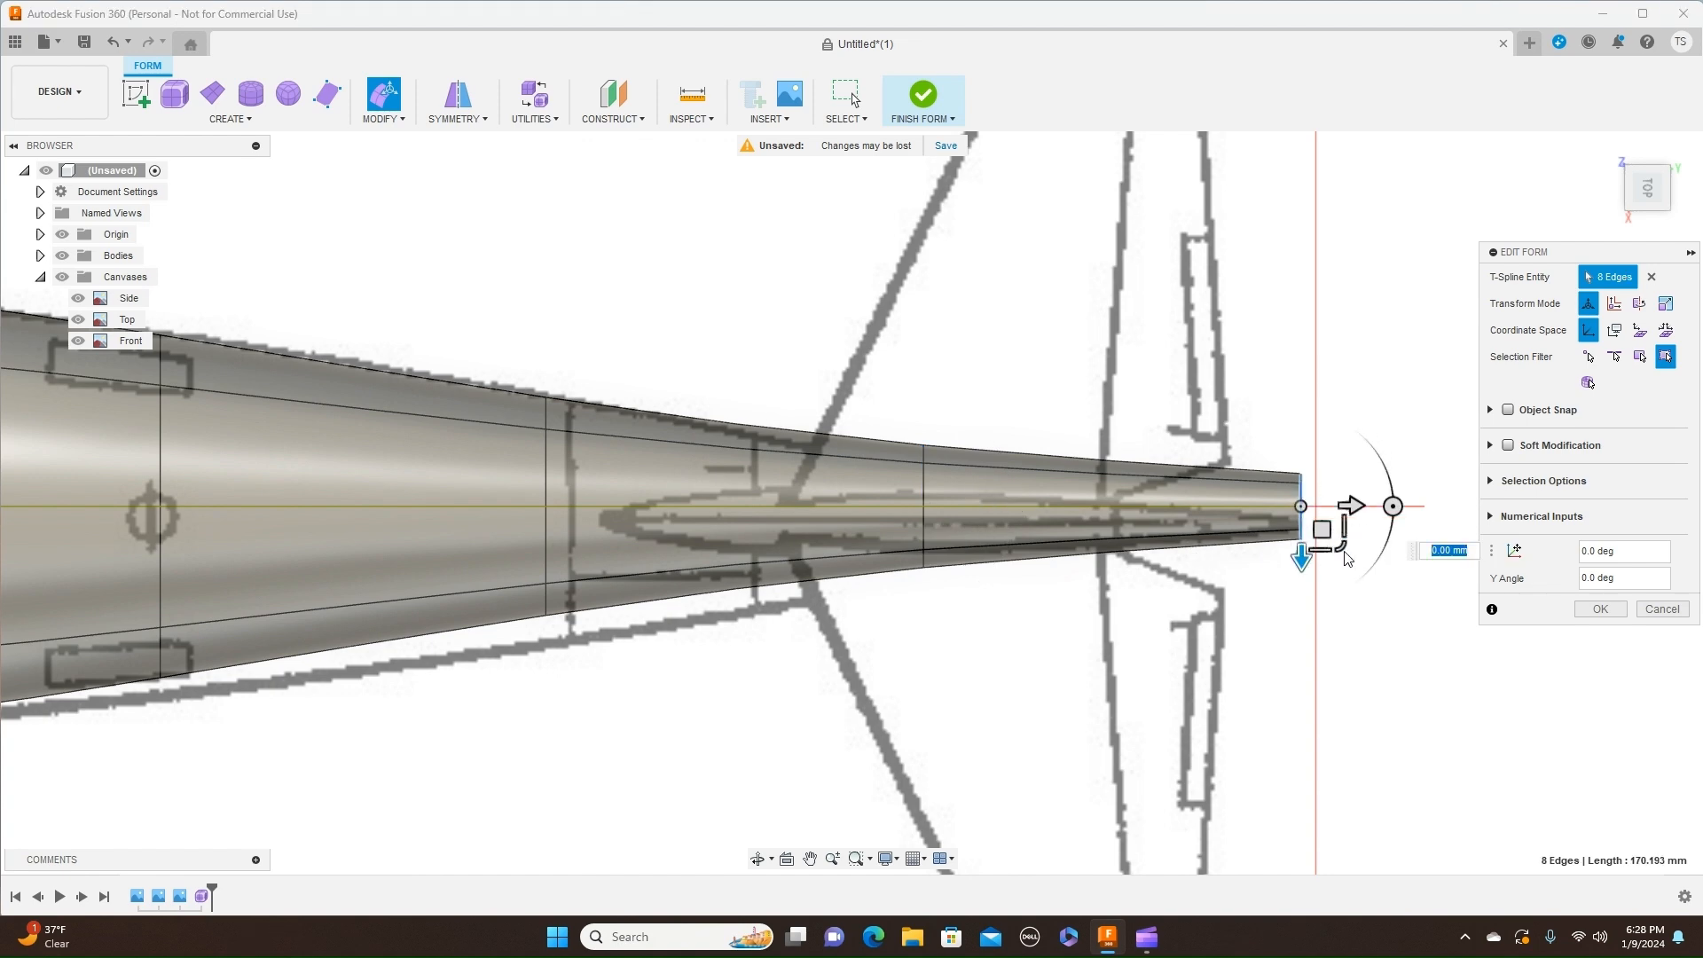
pyautogui.moveTo(1344, 554); pyautogui.dragTo(1336, 529)
pyautogui.scroll(-1, 1381, 640)
pyautogui.scroll(-5, 1382, 634)
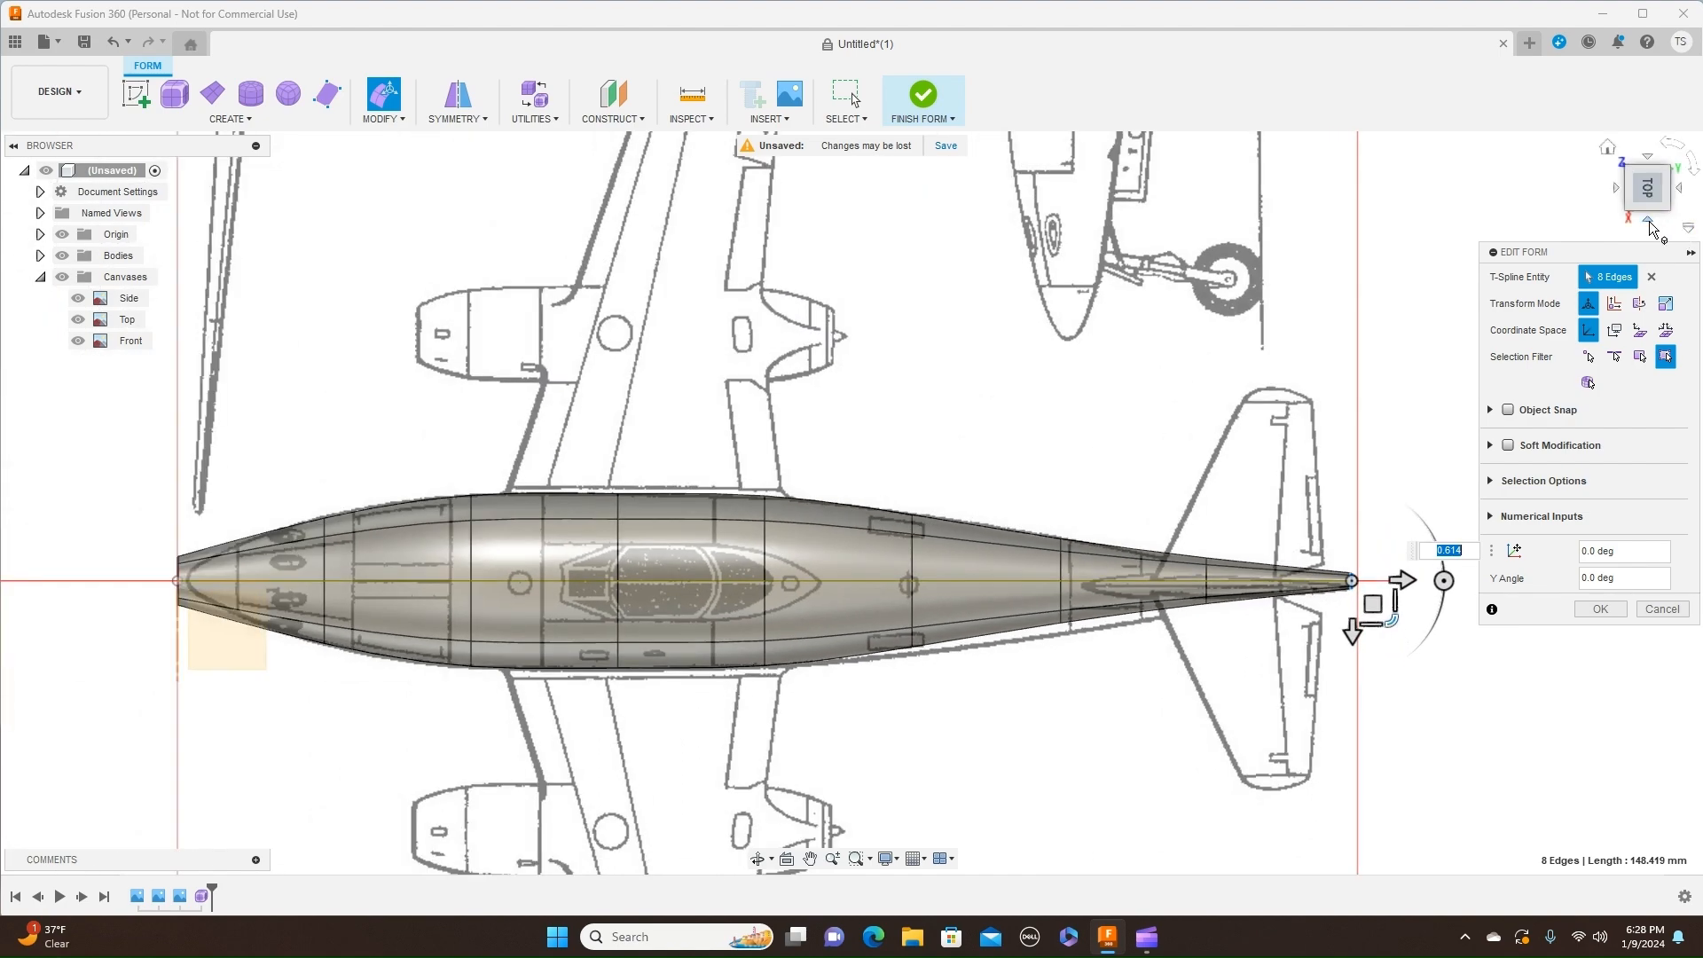
# Step: In the right side view, scale down the nose-end edge loop to fit the nose outline on the canvas
pyautogui.click(1650, 224)
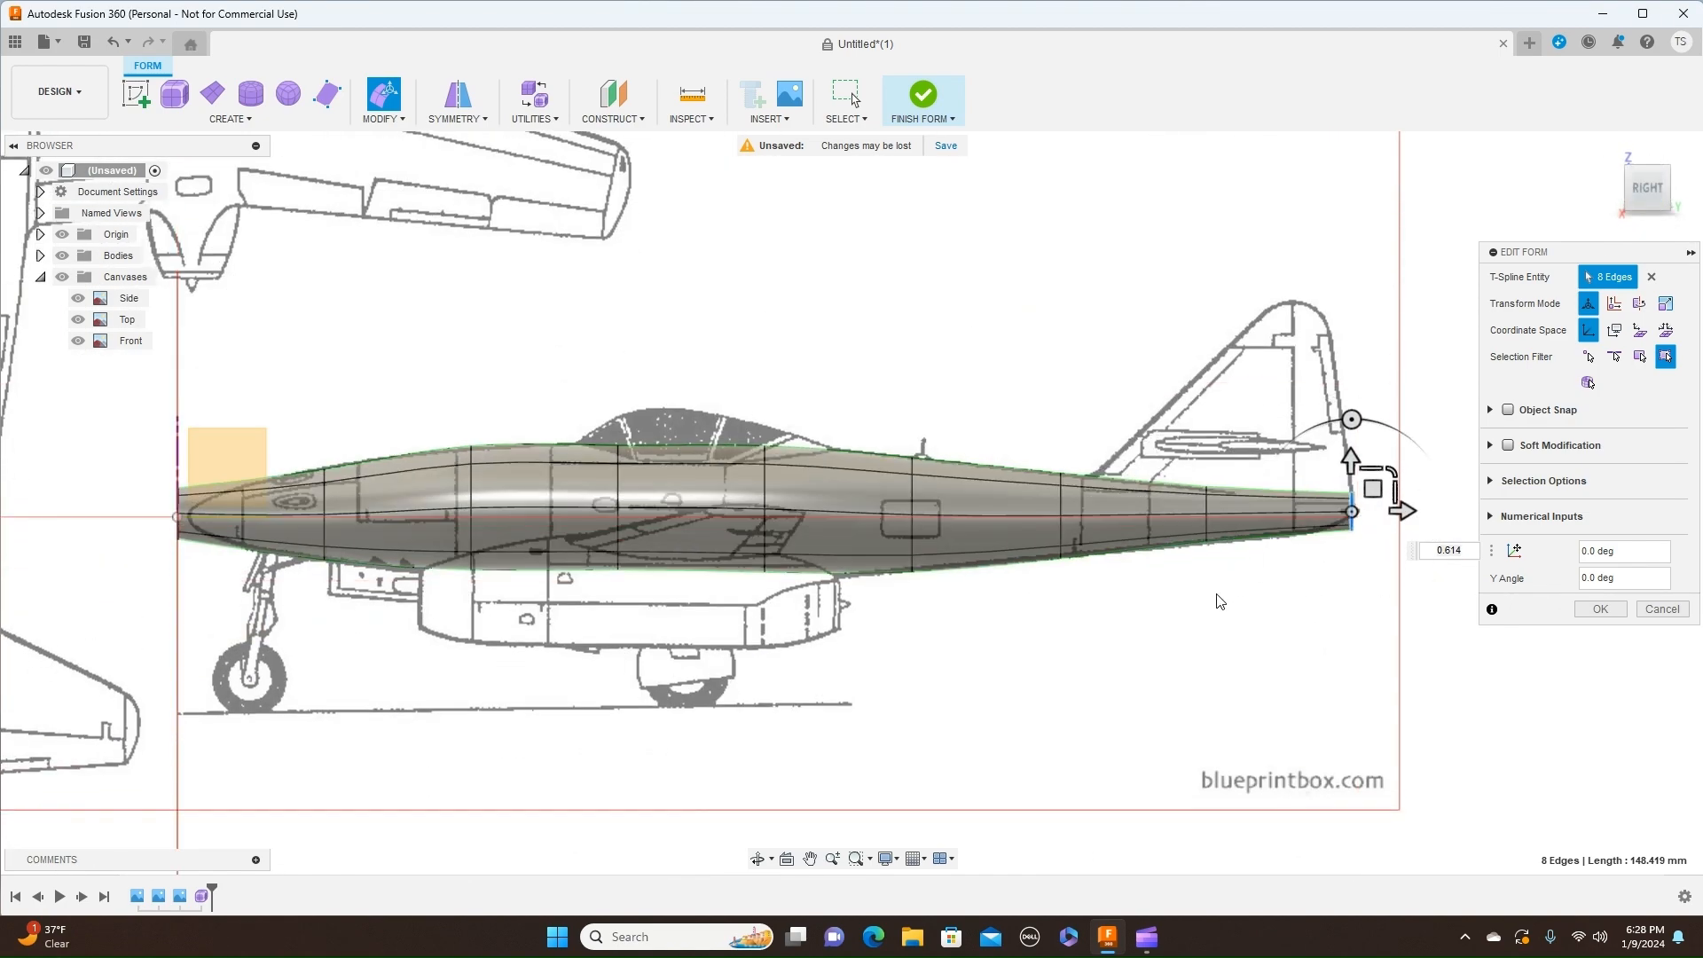
pyautogui.scroll(-3, 1222, 607)
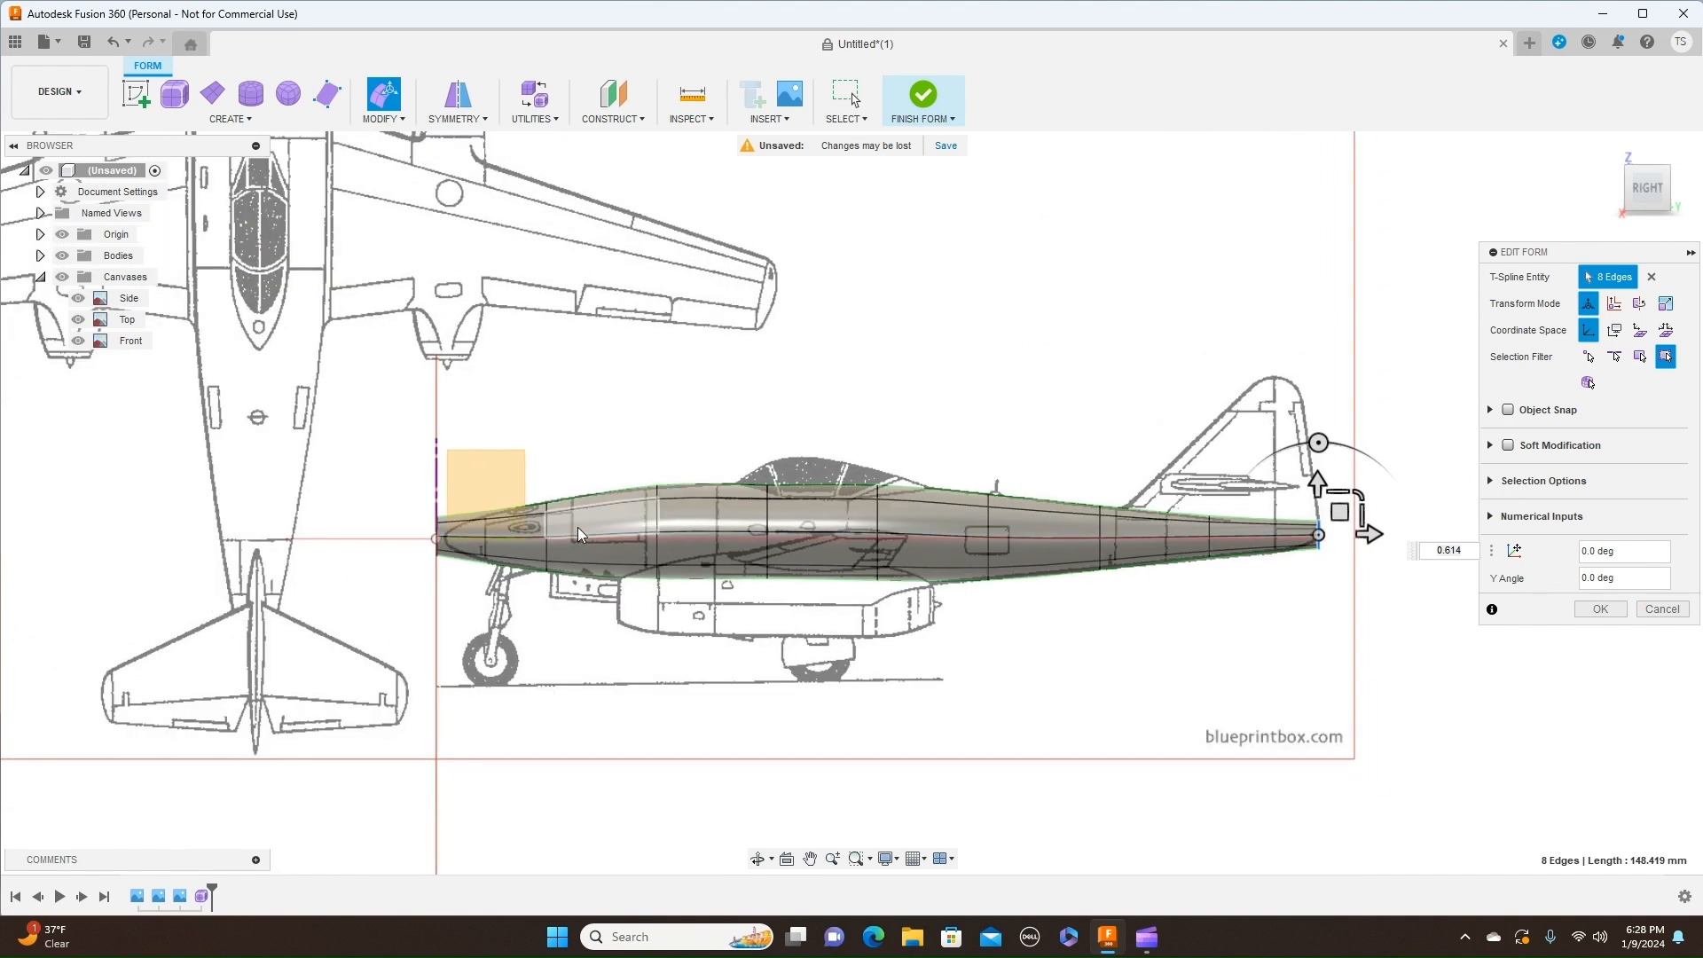
pyautogui.scroll(5, 577, 534)
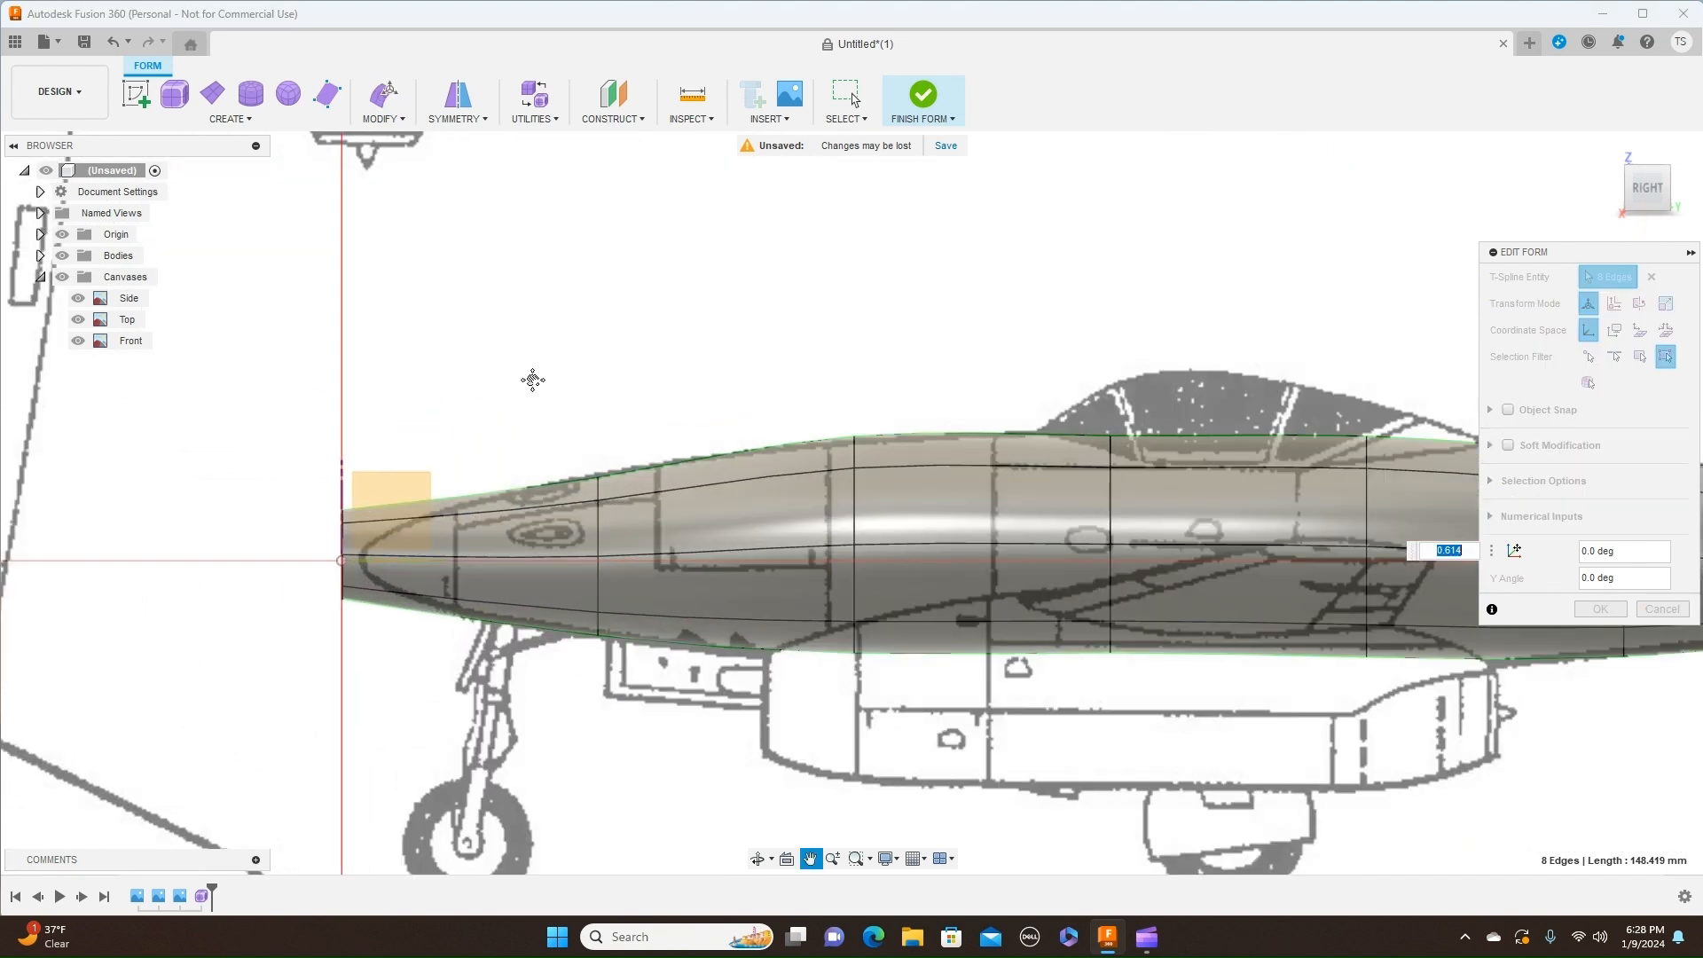
pyautogui.moveTo(532, 380); pyautogui.dragTo(798, 302, button='middle')
pyautogui.scroll(3, 613, 440)
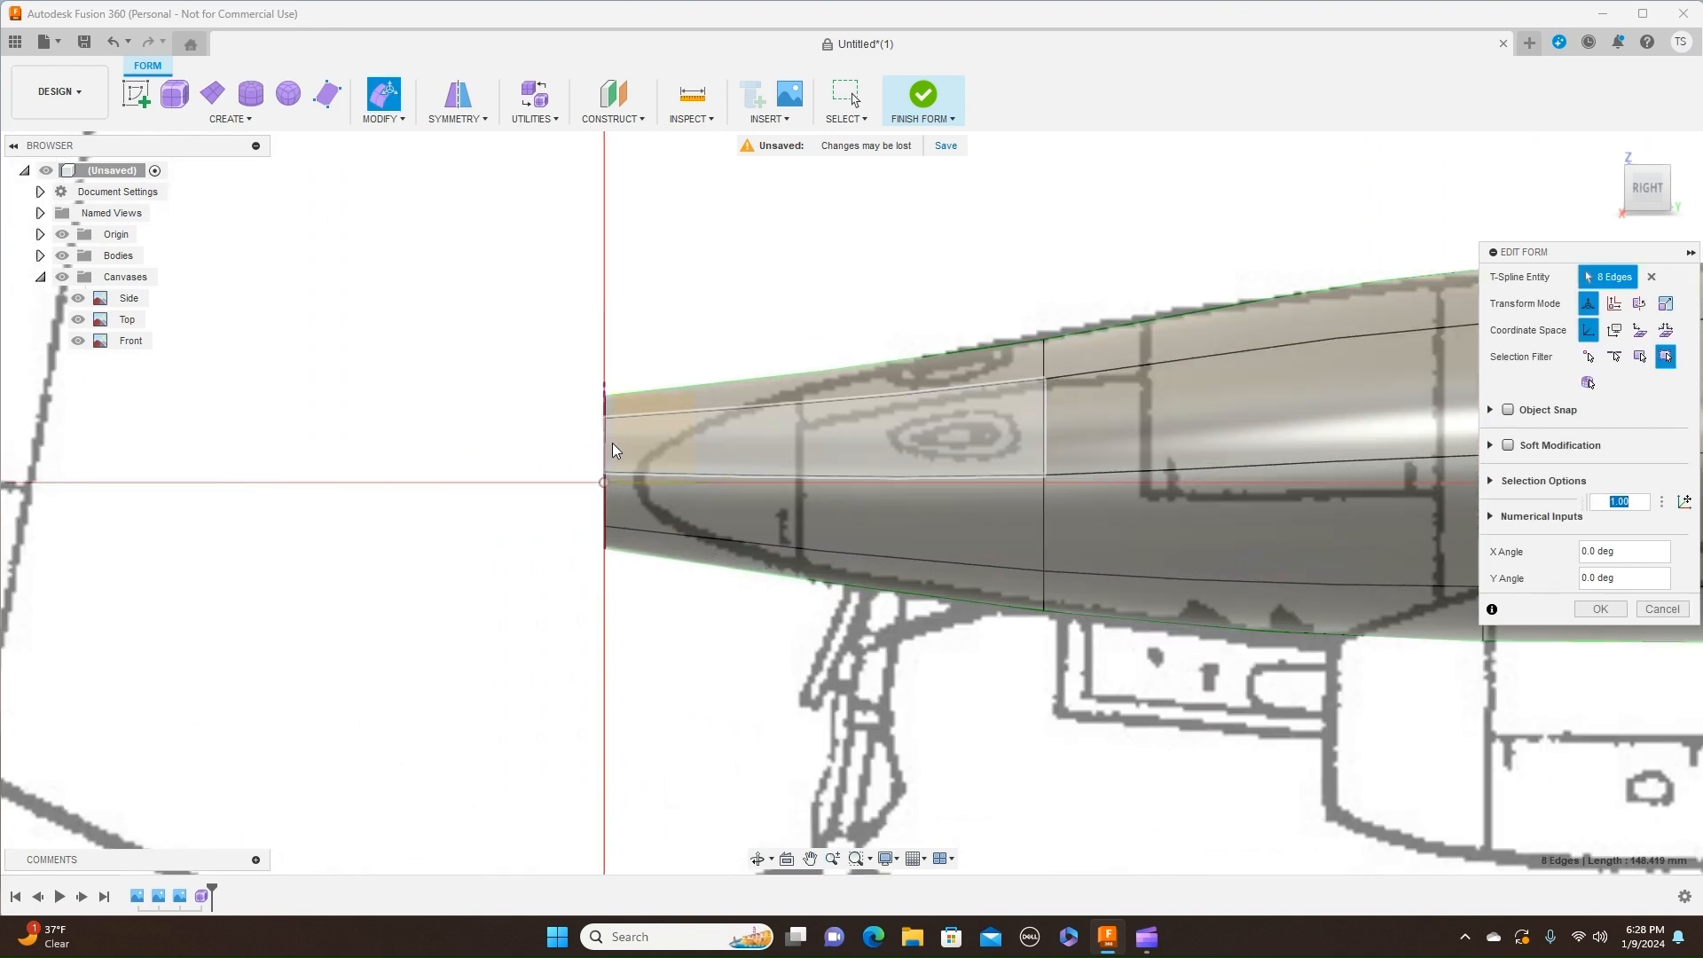
pyautogui.doubleClick(605, 449)
pyautogui.moveTo(644, 429); pyautogui.dragTo(619, 444)
# Step: Scale the second and third edge loops behind the nose tip to match the fuselage outline in the side view
pyautogui.moveTo(1119, 258); pyautogui.dragTo(931, 285, button='middle')
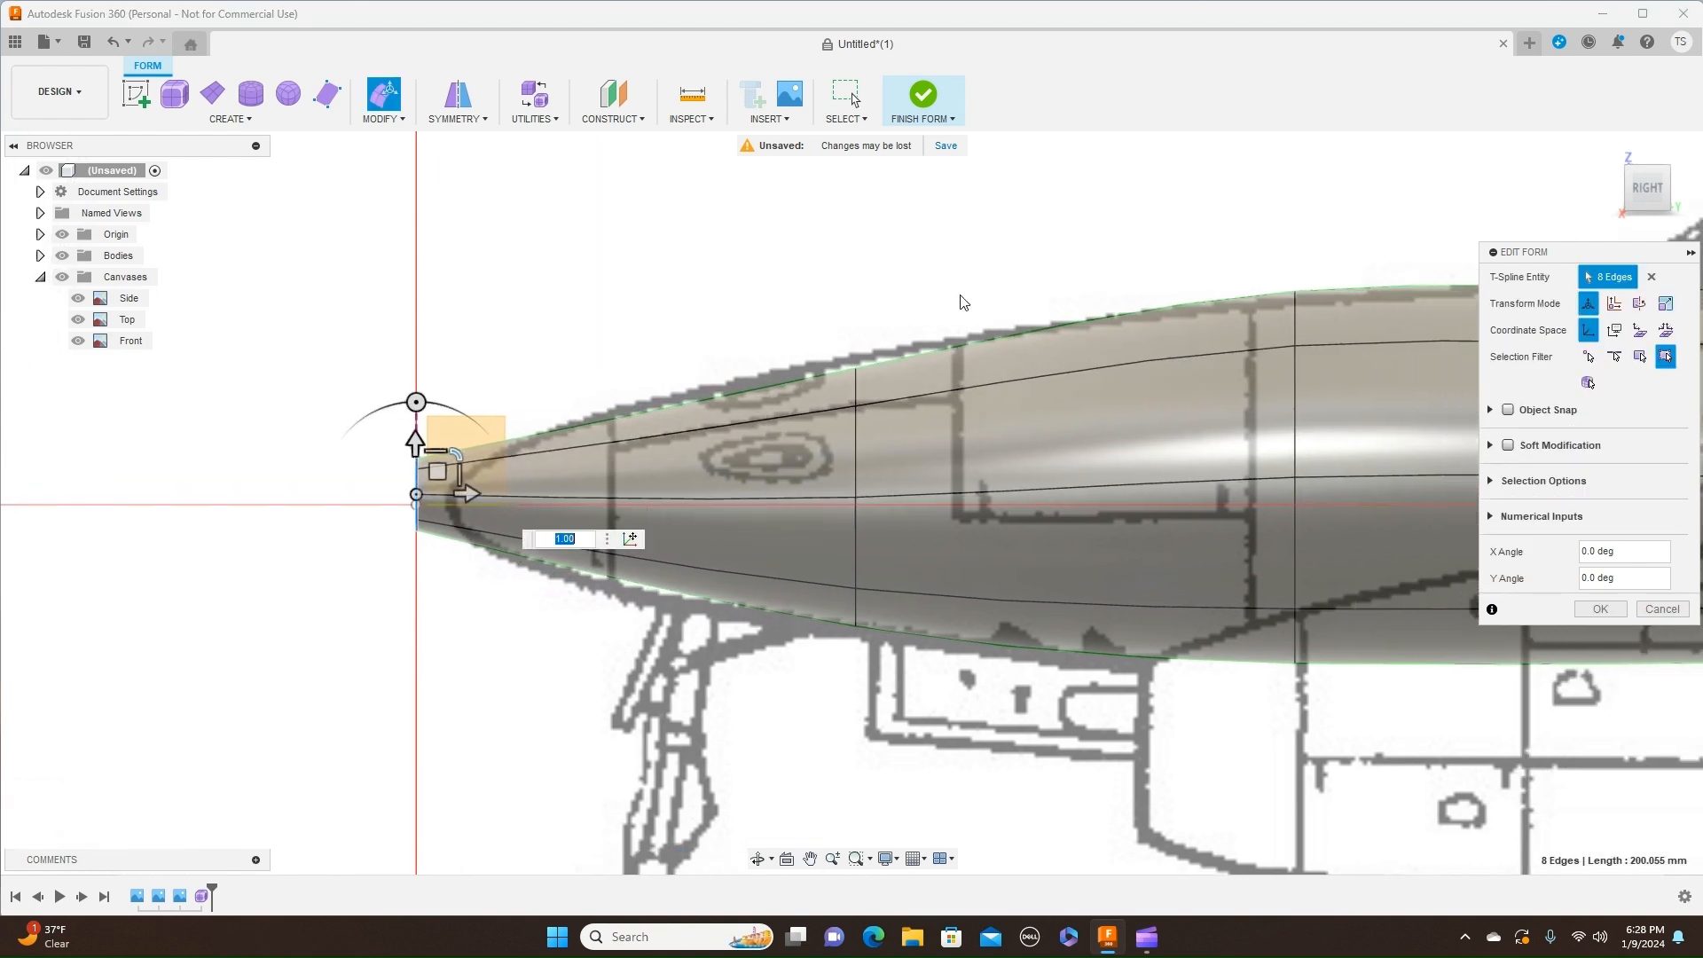
pyautogui.doubleClick(855, 457)
pyautogui.moveTo(895, 456); pyautogui.dragTo(897, 452)
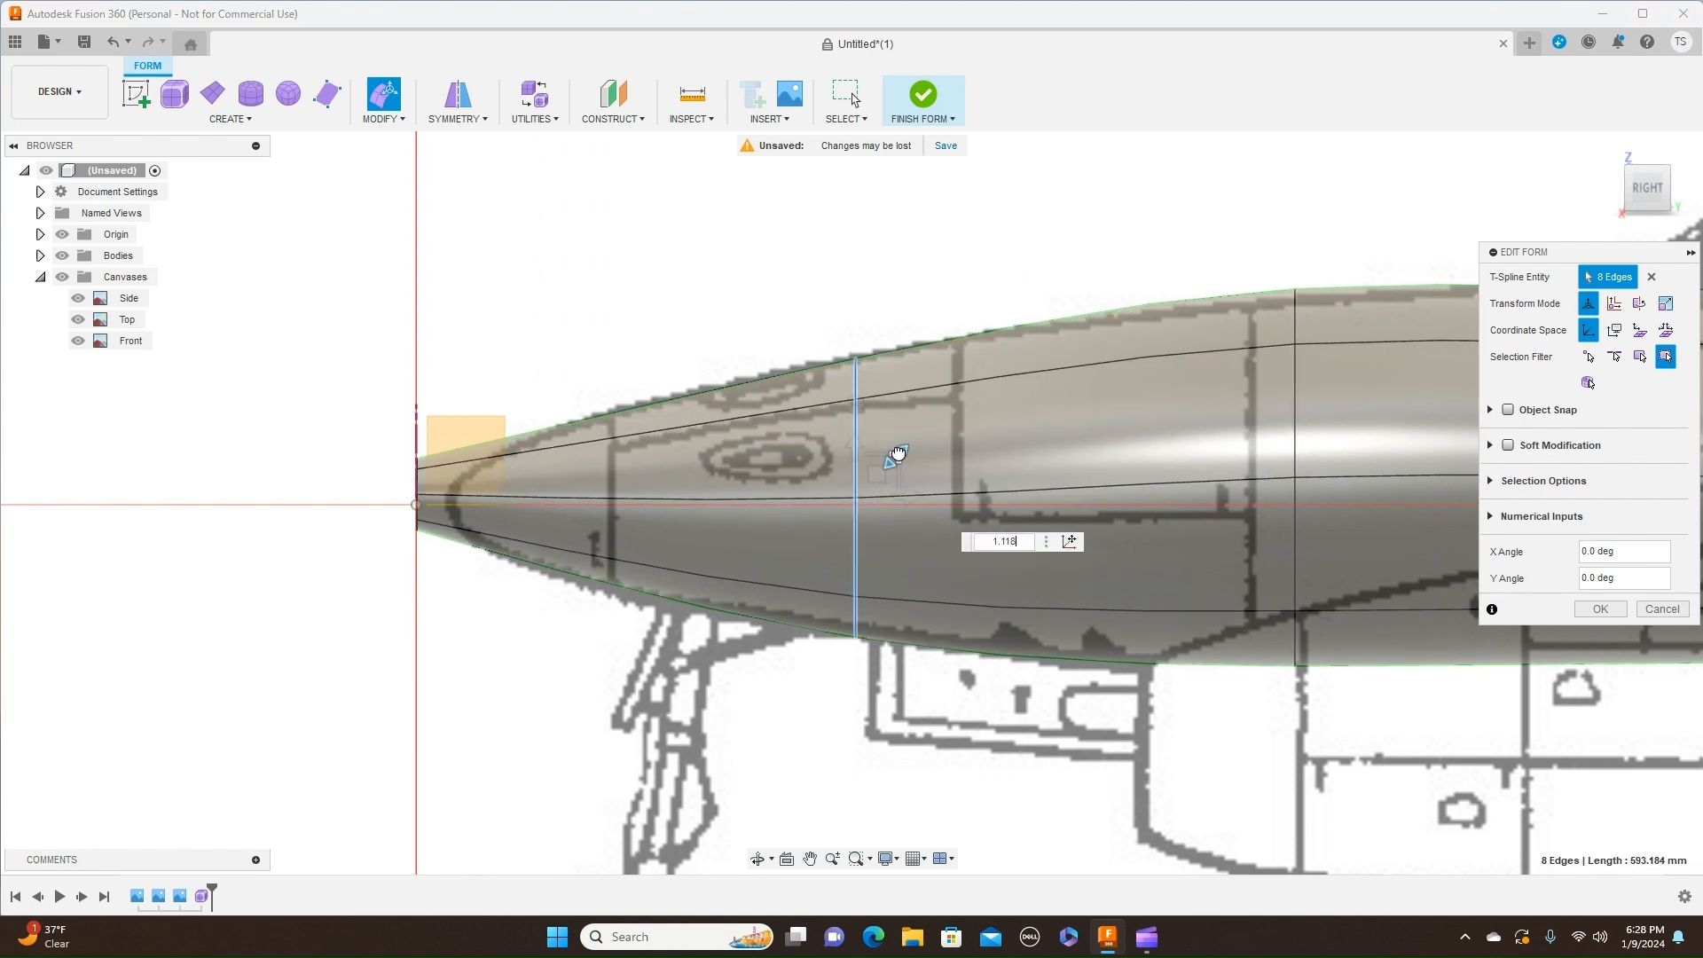
pyautogui.moveTo(1007, 274); pyautogui.dragTo(901, 293, button='middle')
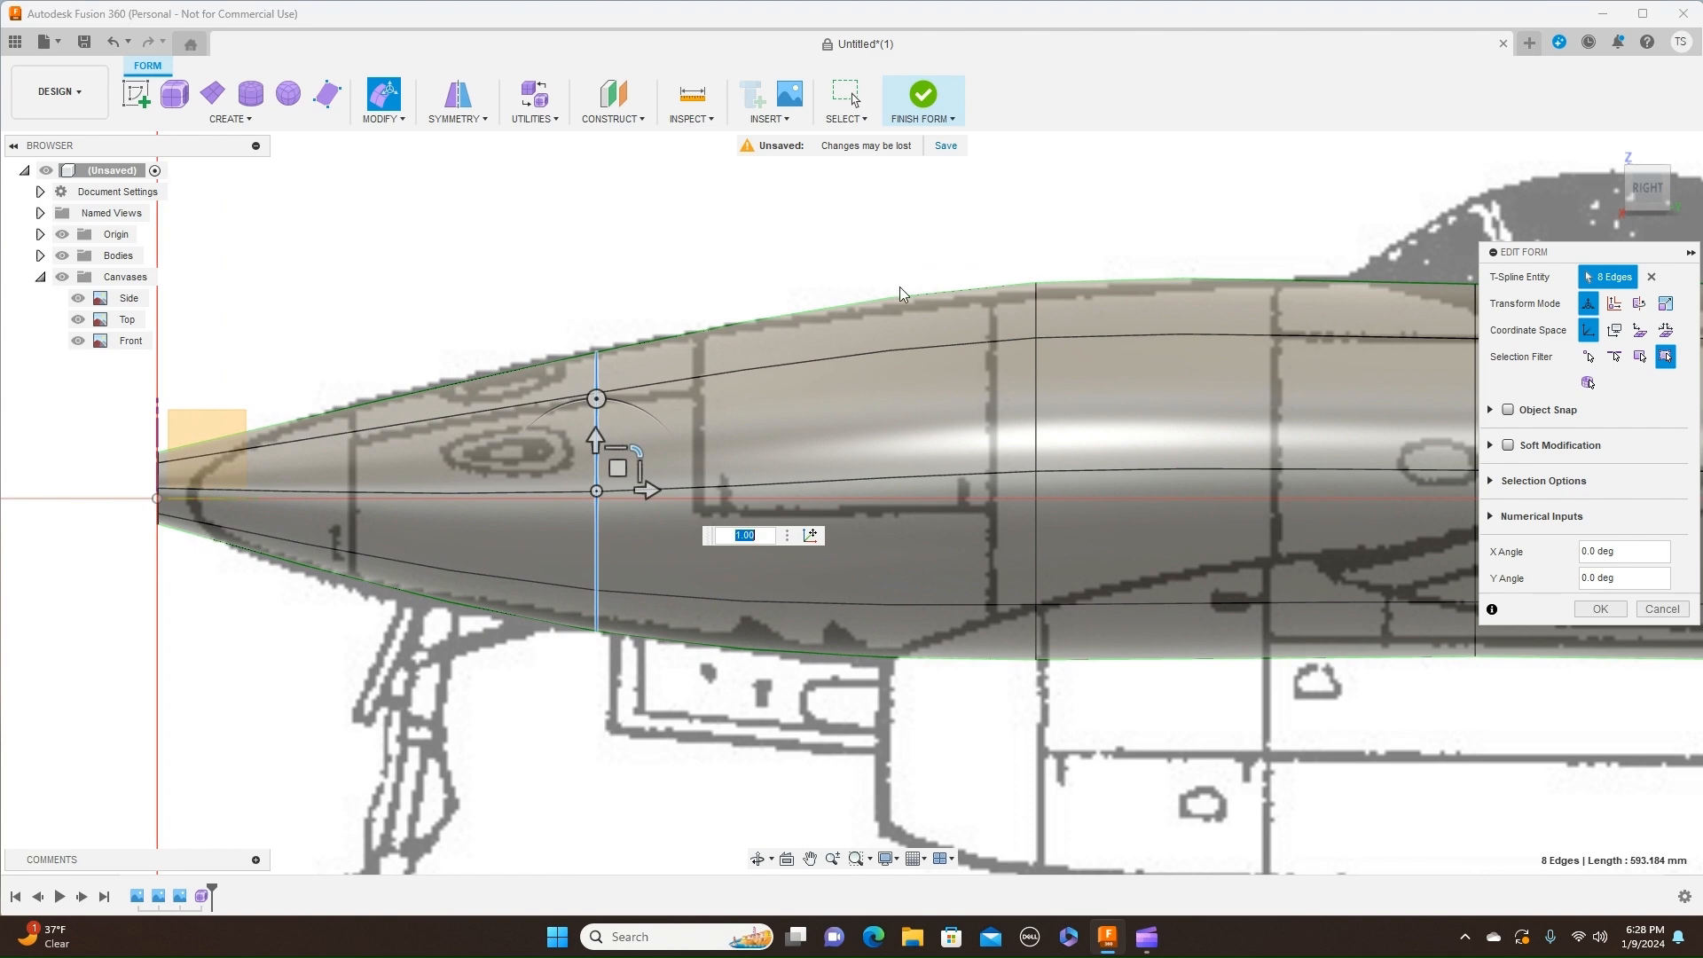
pyautogui.doubleClick(1033, 387)
pyautogui.moveTo(1078, 428); pyautogui.dragTo(1078, 434)
# Step: Enlarge the edge loop beneath the rear of the canopy and shift it down by 3.279 mm to match the side-view outline
pyautogui.moveTo(1122, 217); pyautogui.dragTo(699, 224, button='middle')
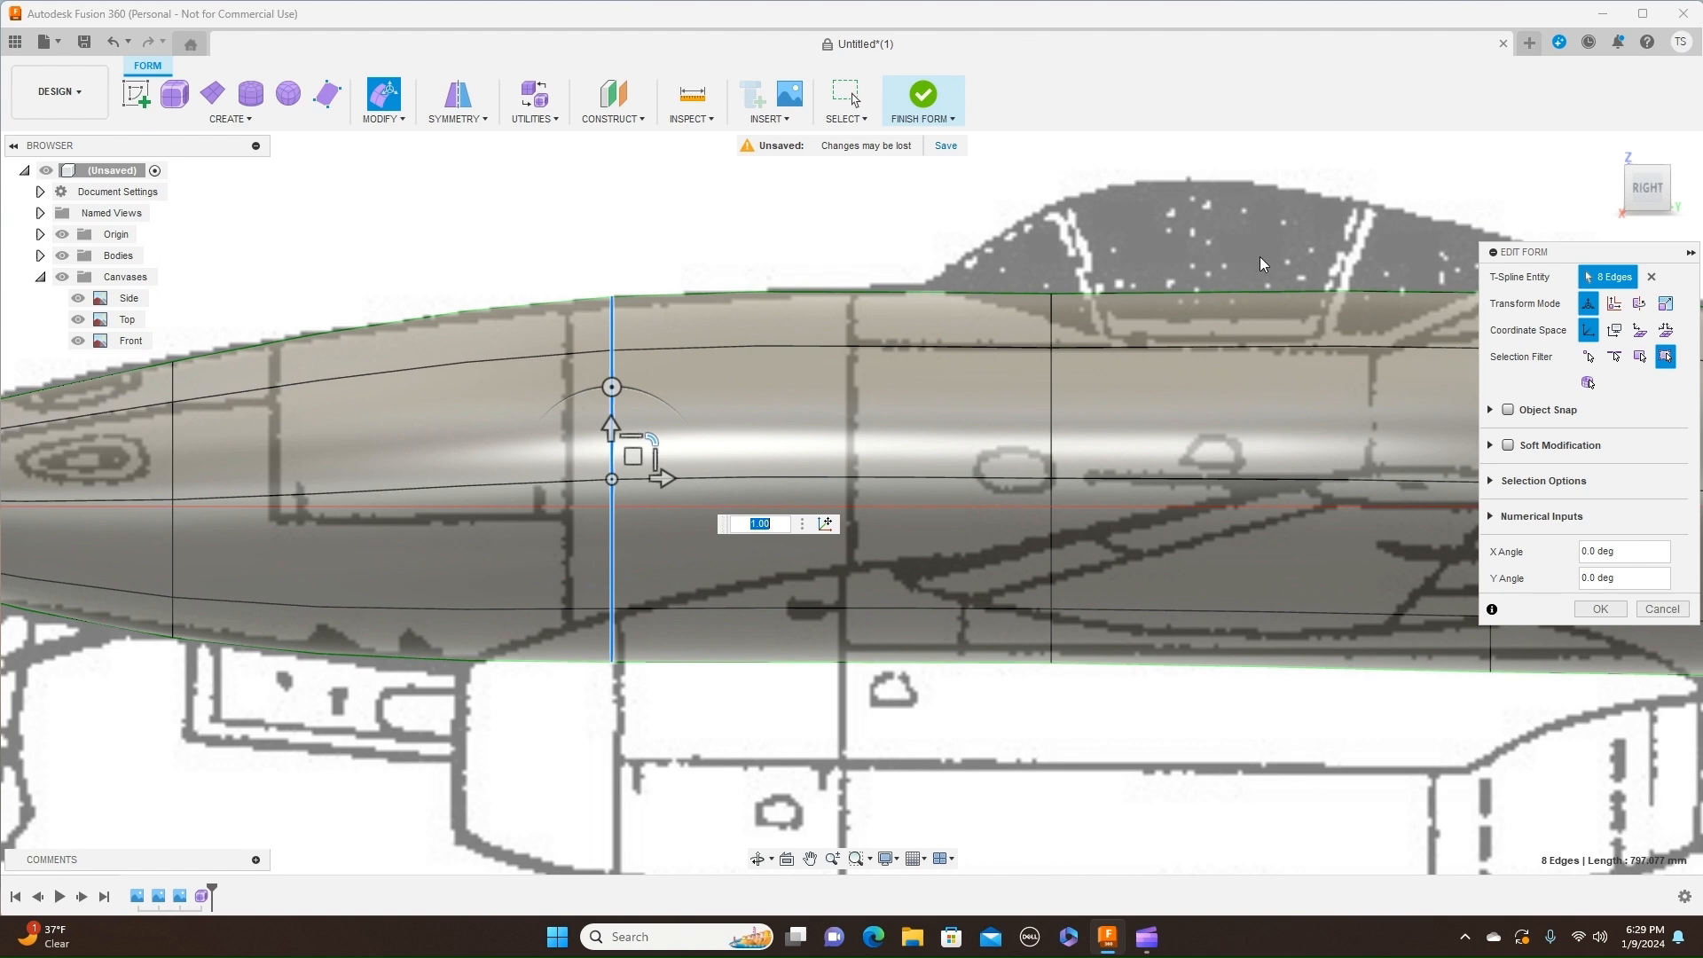
pyautogui.moveTo(1259, 257); pyautogui.dragTo(896, 266, button='middle')
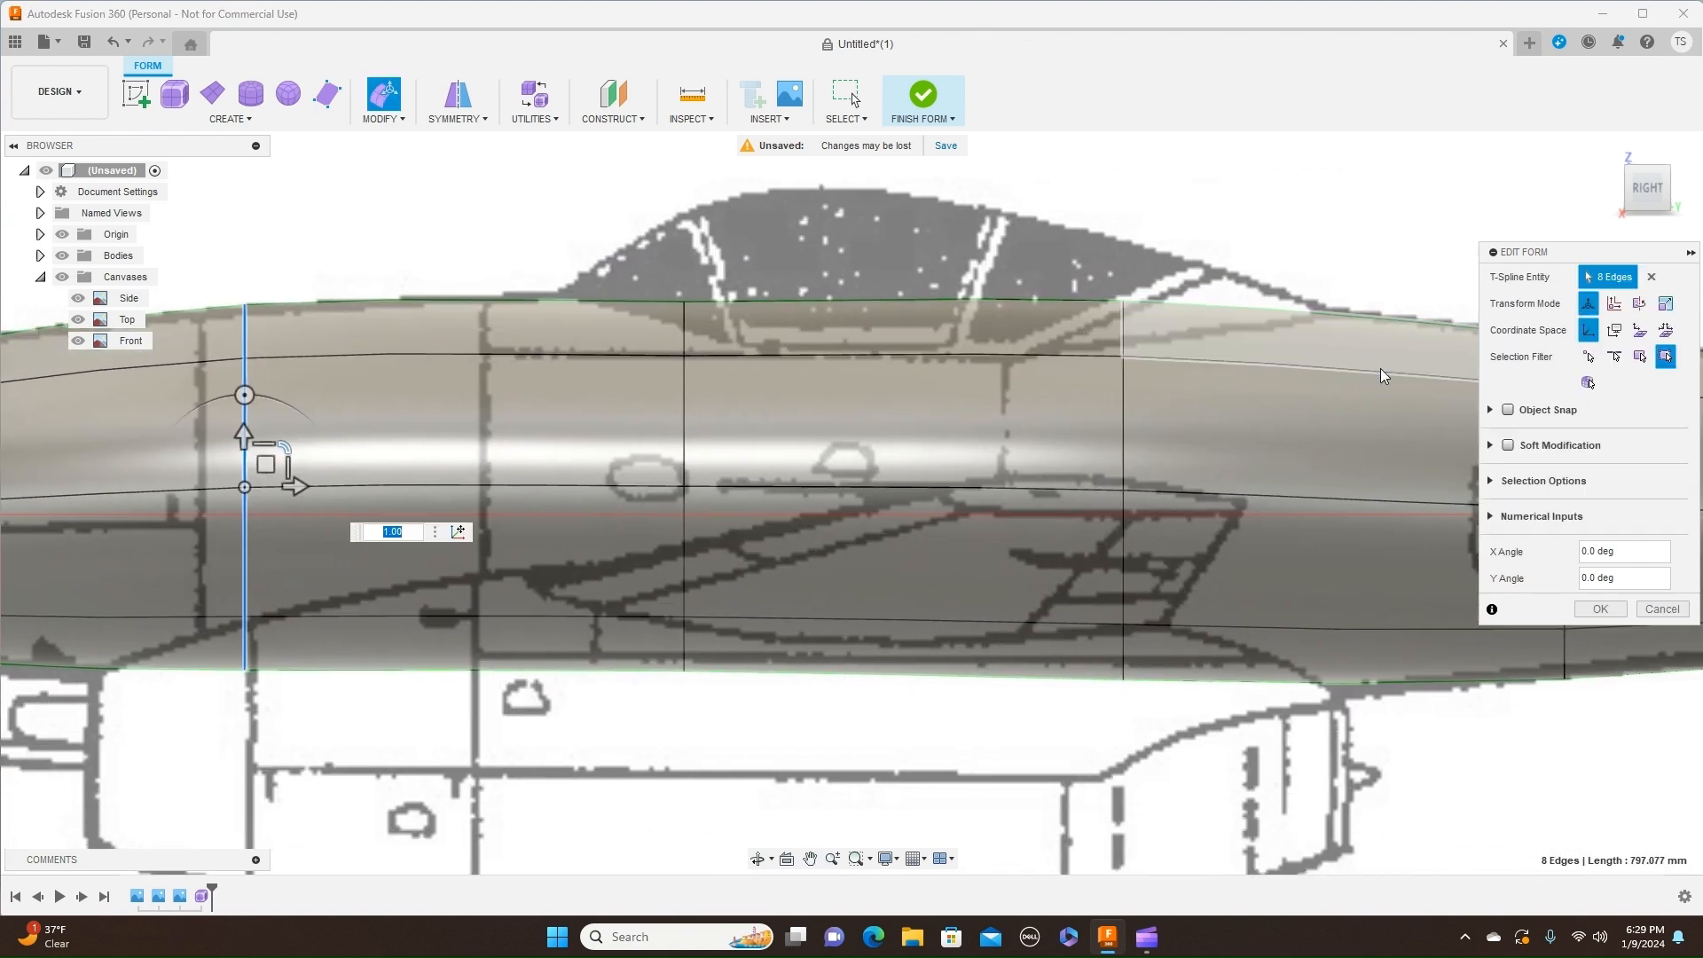
pyautogui.moveTo(1380, 369); pyautogui.dragTo(1098, 282, button='middle')
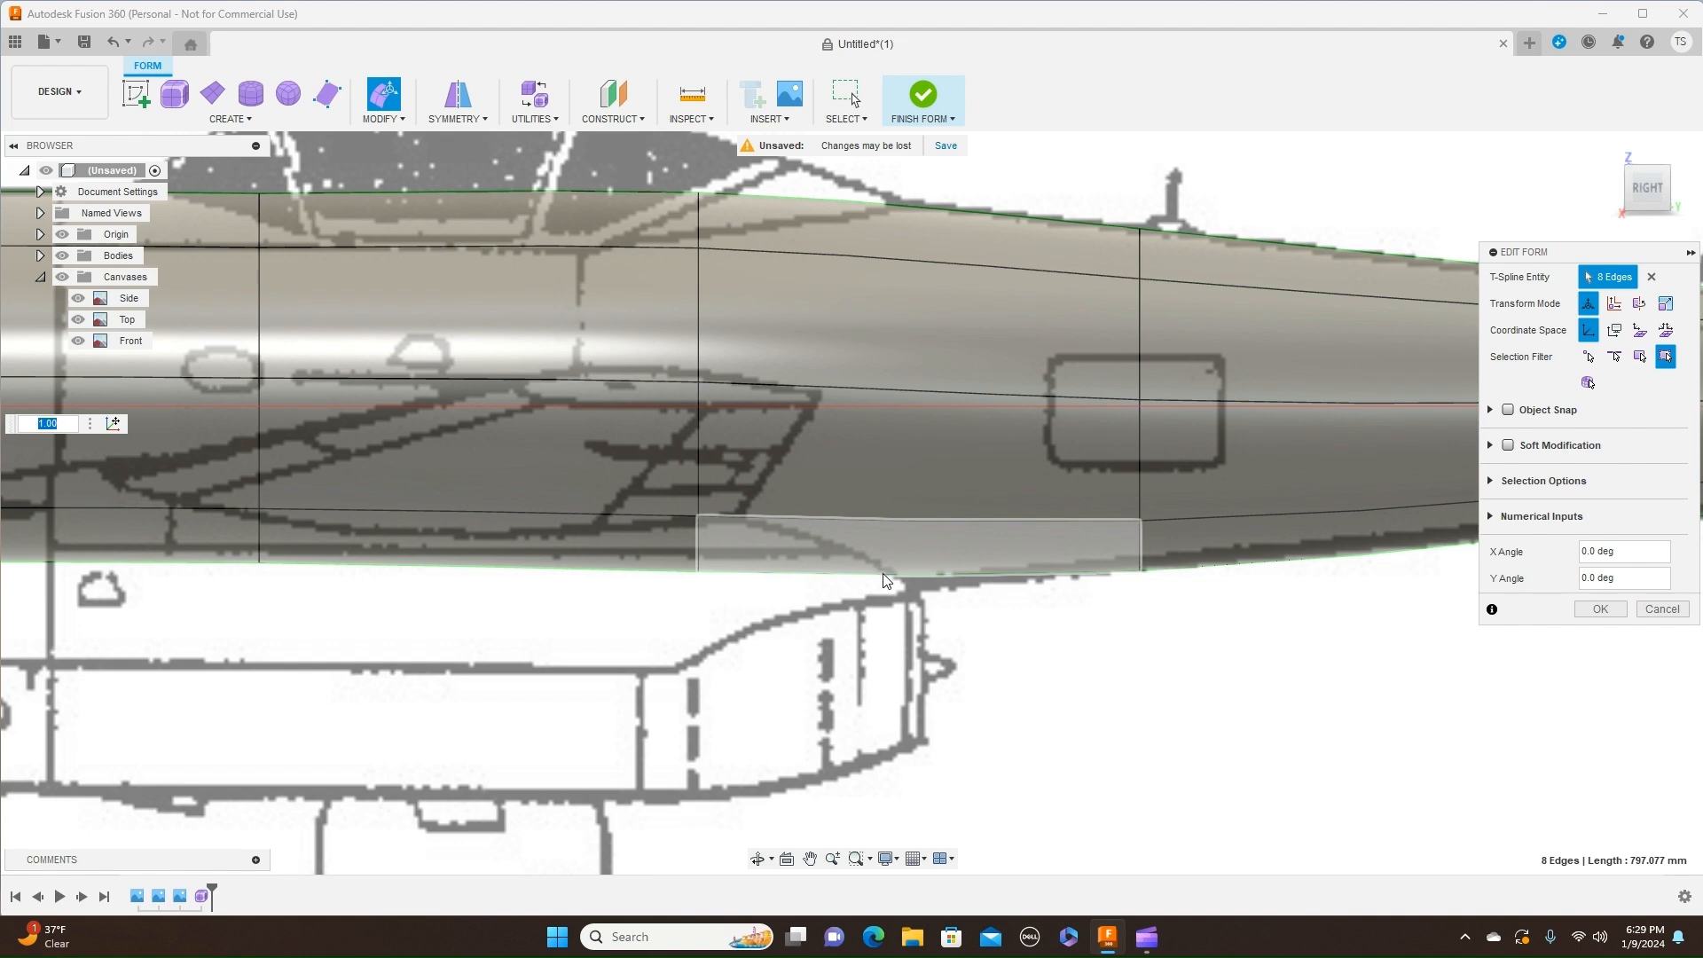
pyautogui.scroll(-5, 975, 621)
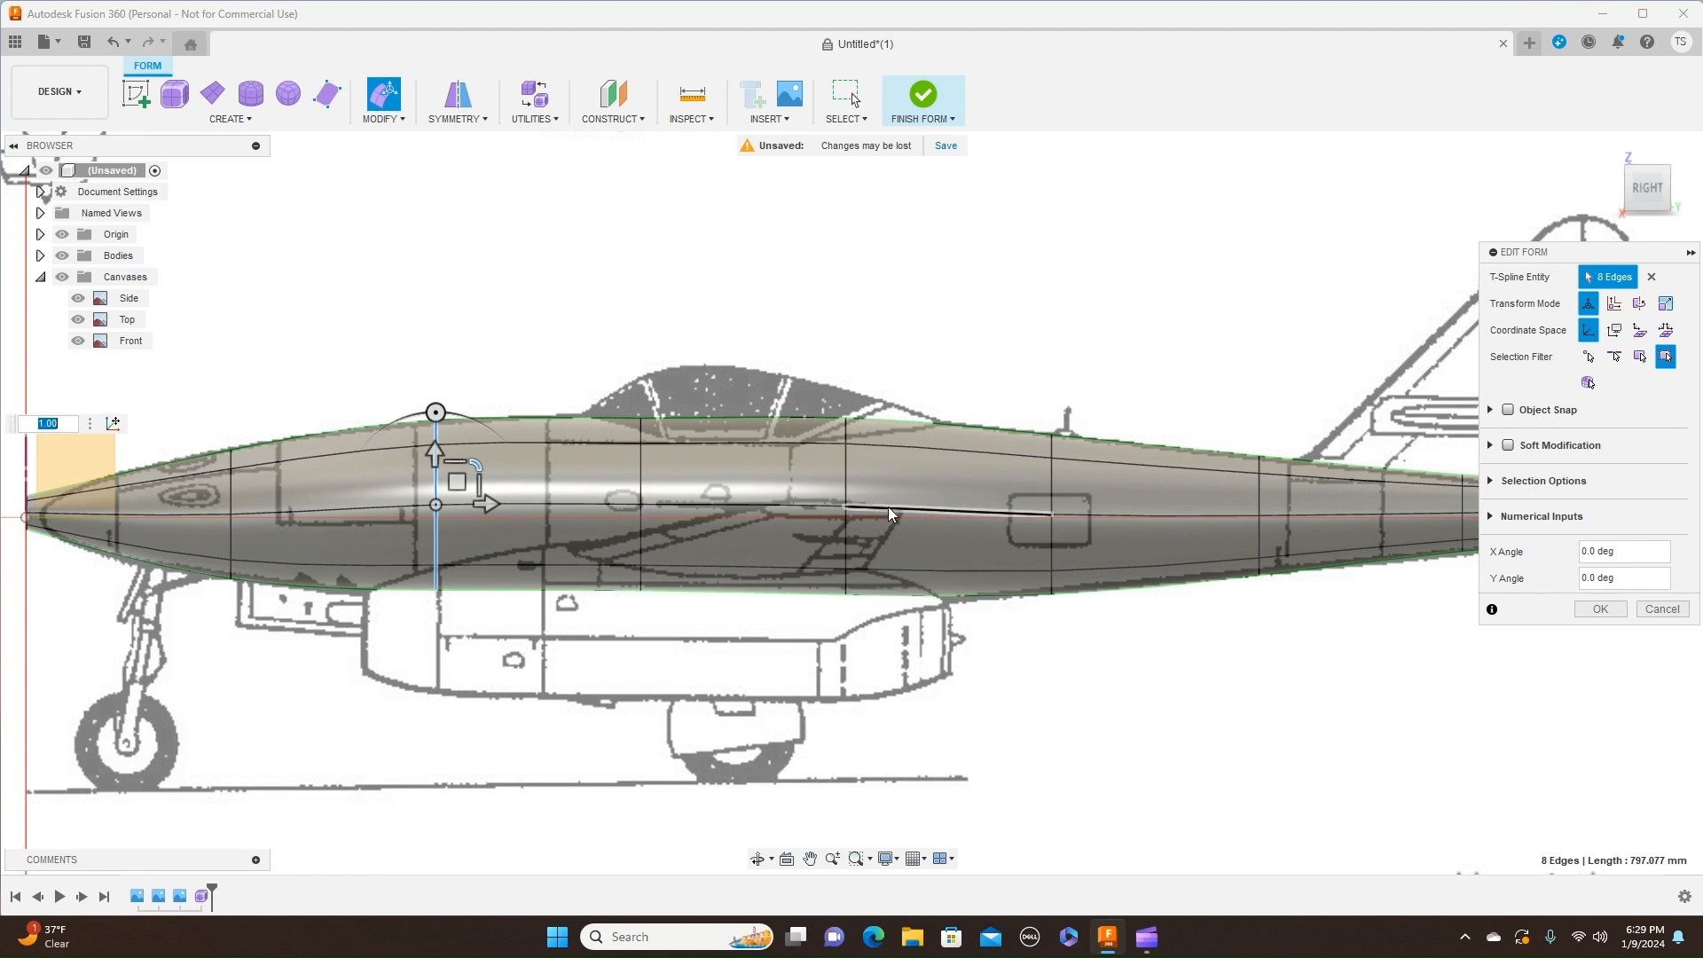
pyautogui.click(848, 525)
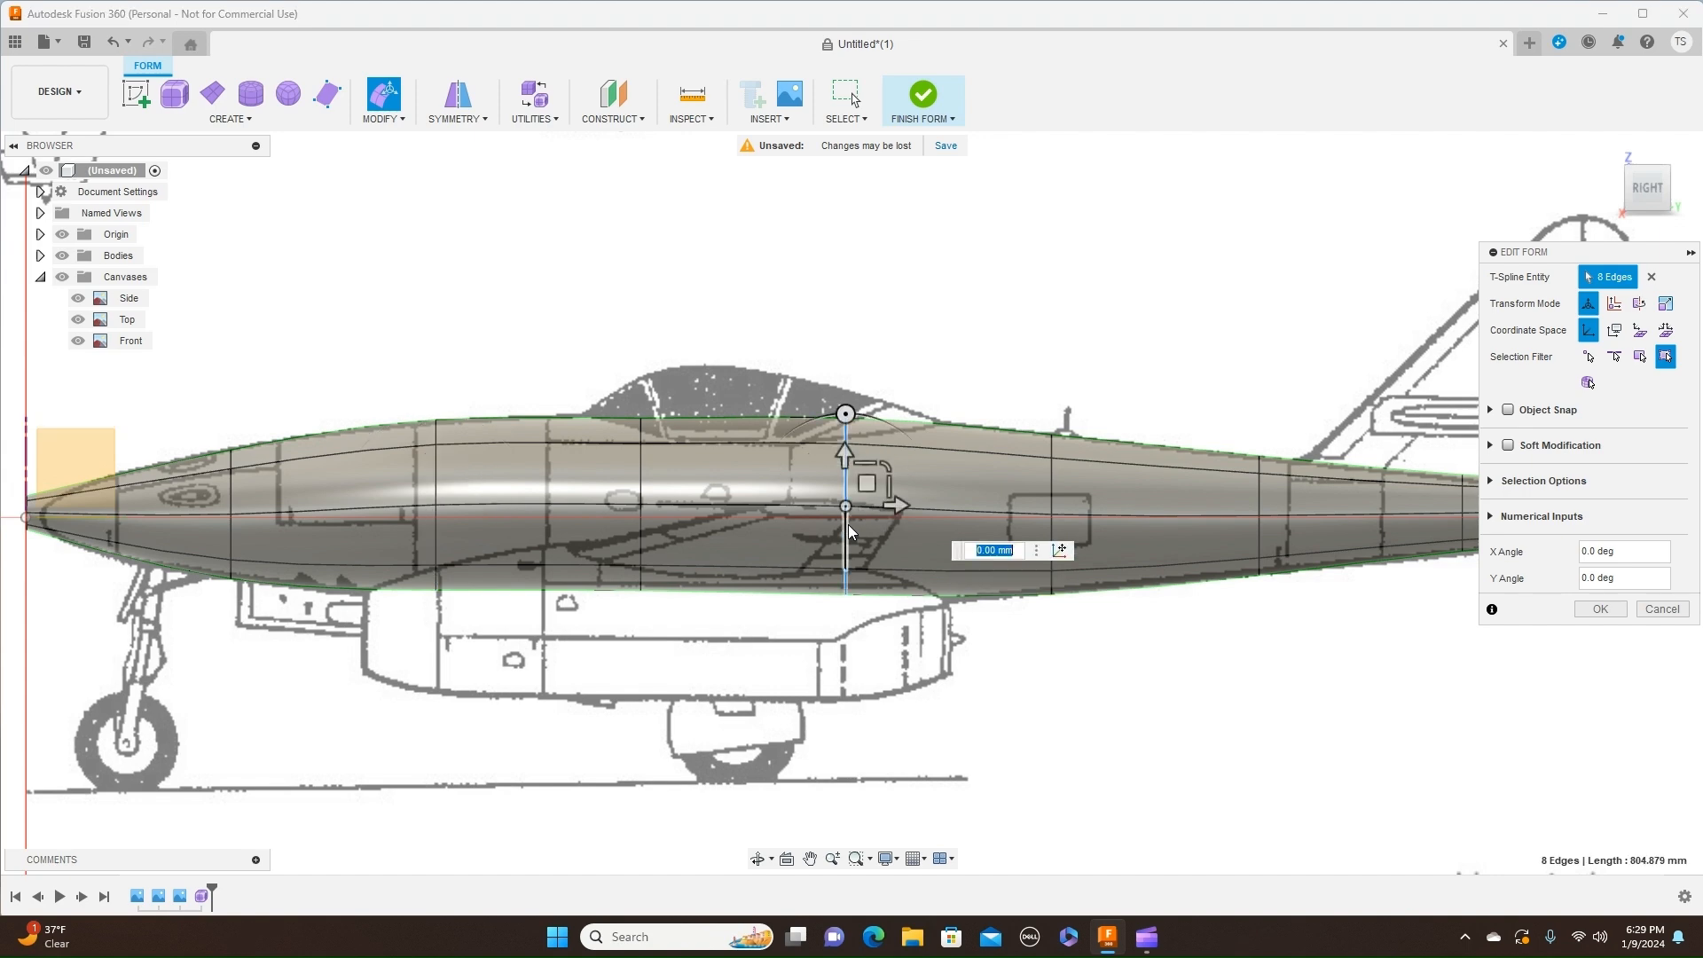
pyautogui.moveTo(898, 470); pyautogui.dragTo(865, 486)
pyautogui.scroll(3, 992, 383)
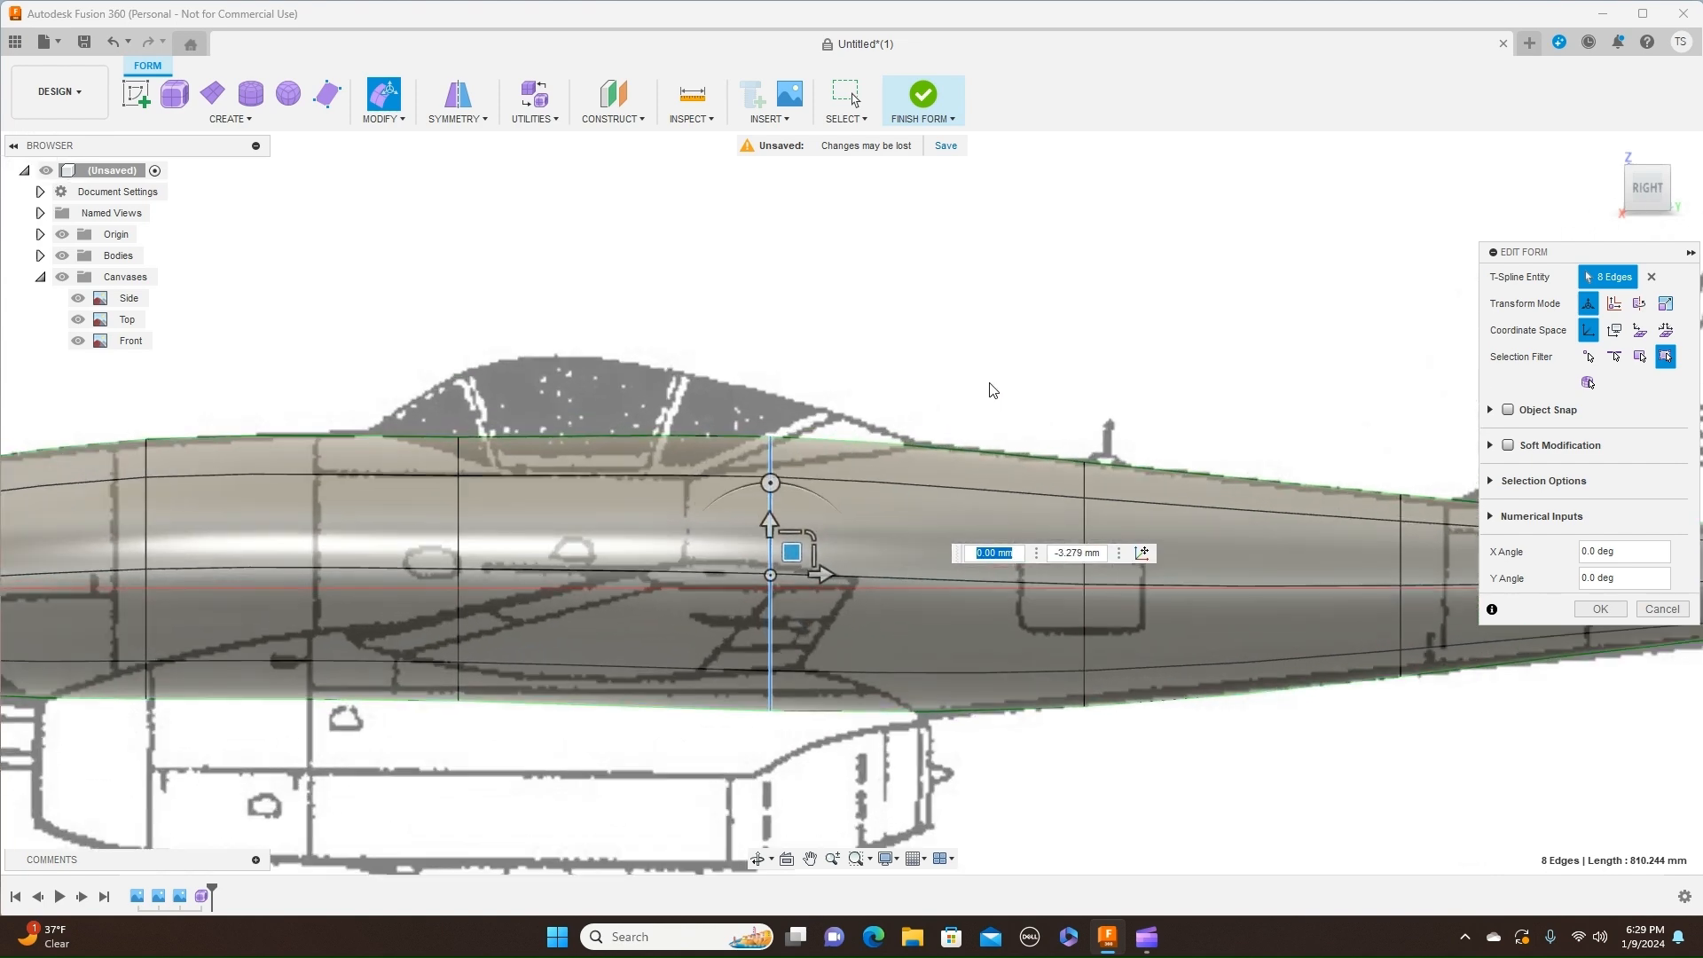
pyautogui.moveTo(1041, 332); pyautogui.dragTo(1125, 304, button='middle')
pyautogui.scroll(-3, 1125, 303)
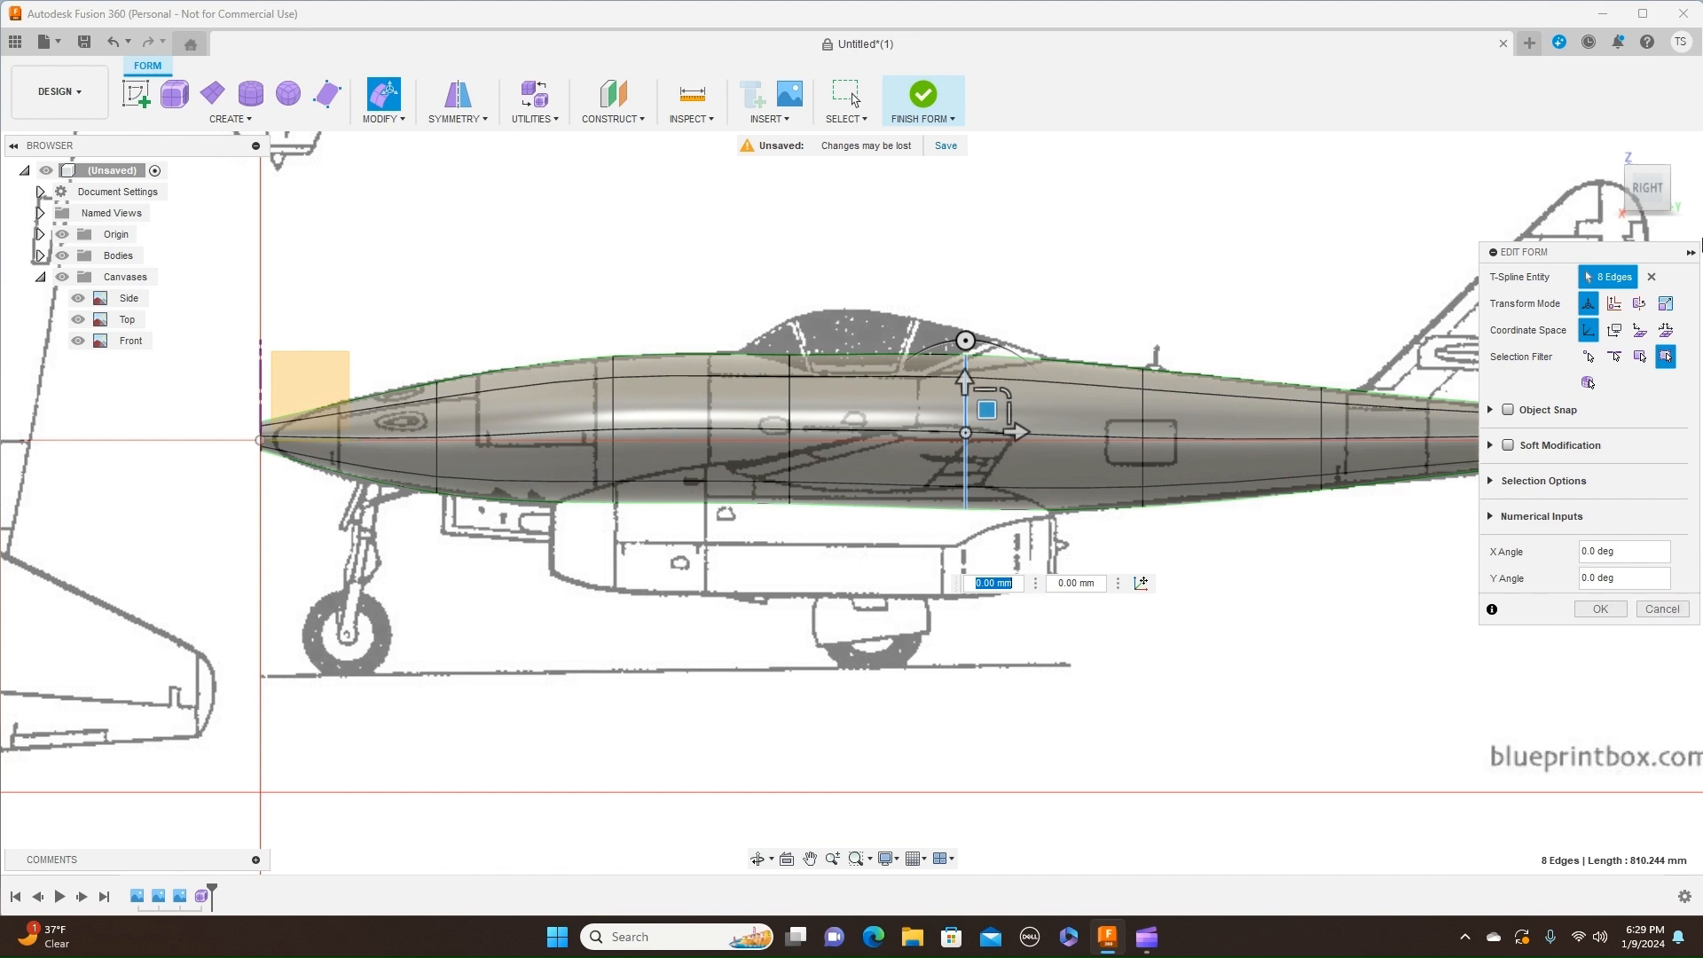
# Step: Check the fuselage fit in the top and right views, accept the form edits, and finish the form
pyautogui.click(1652, 161)
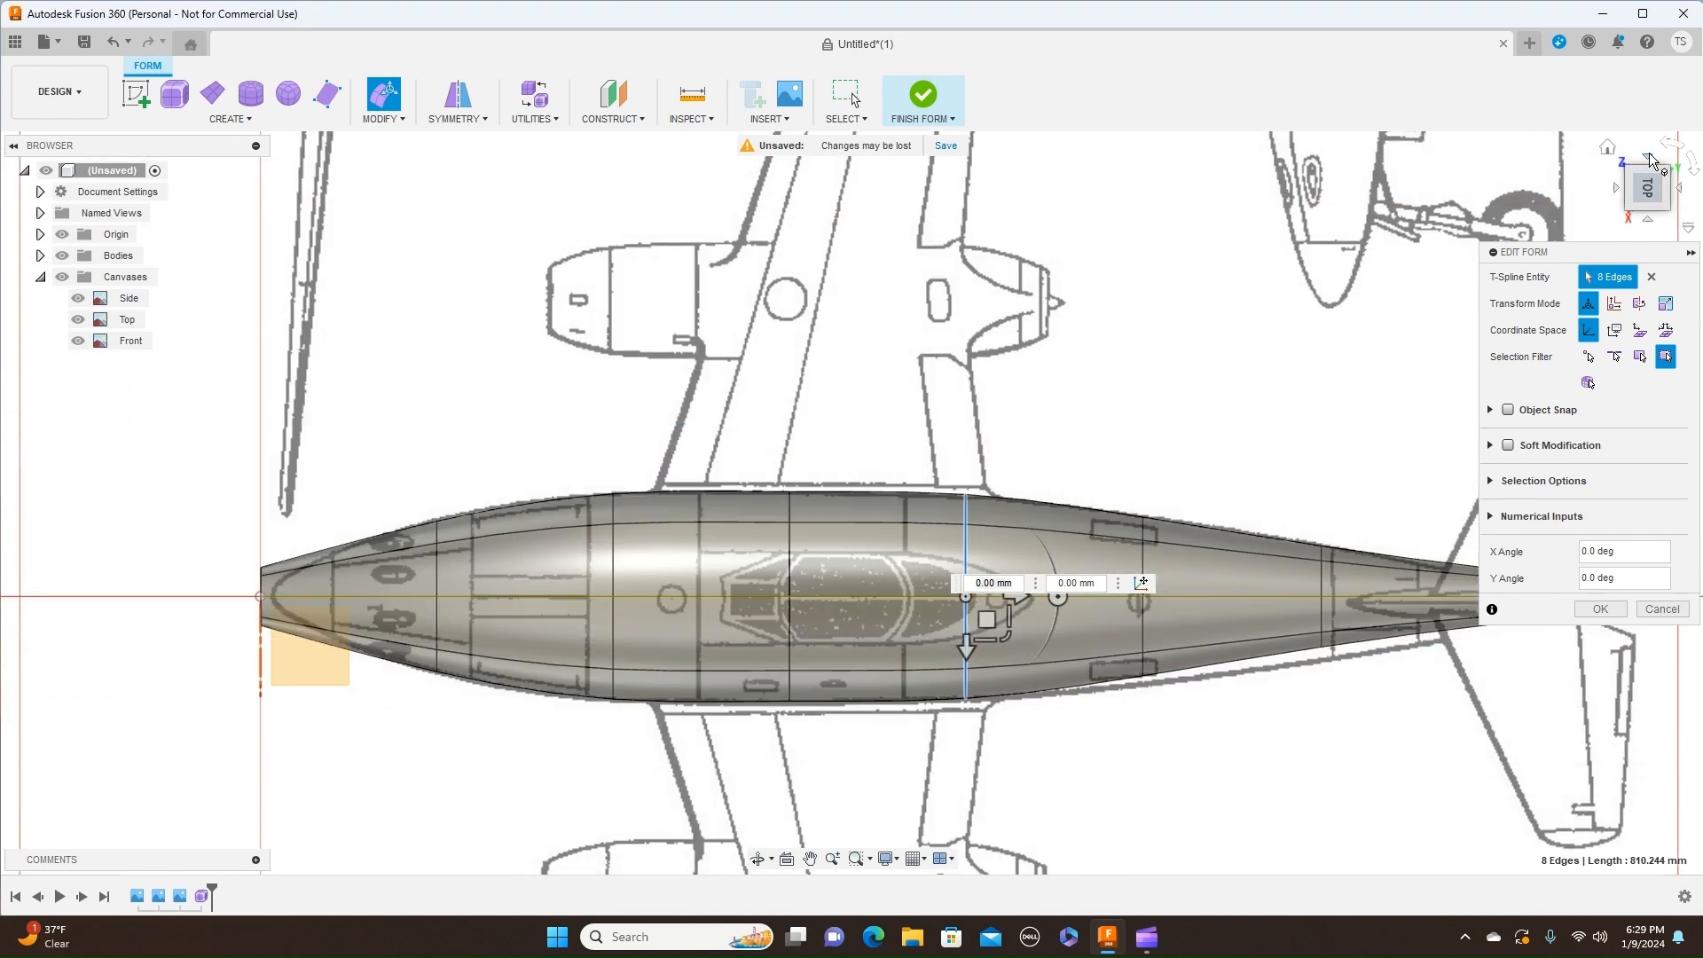
pyautogui.click(1647, 220)
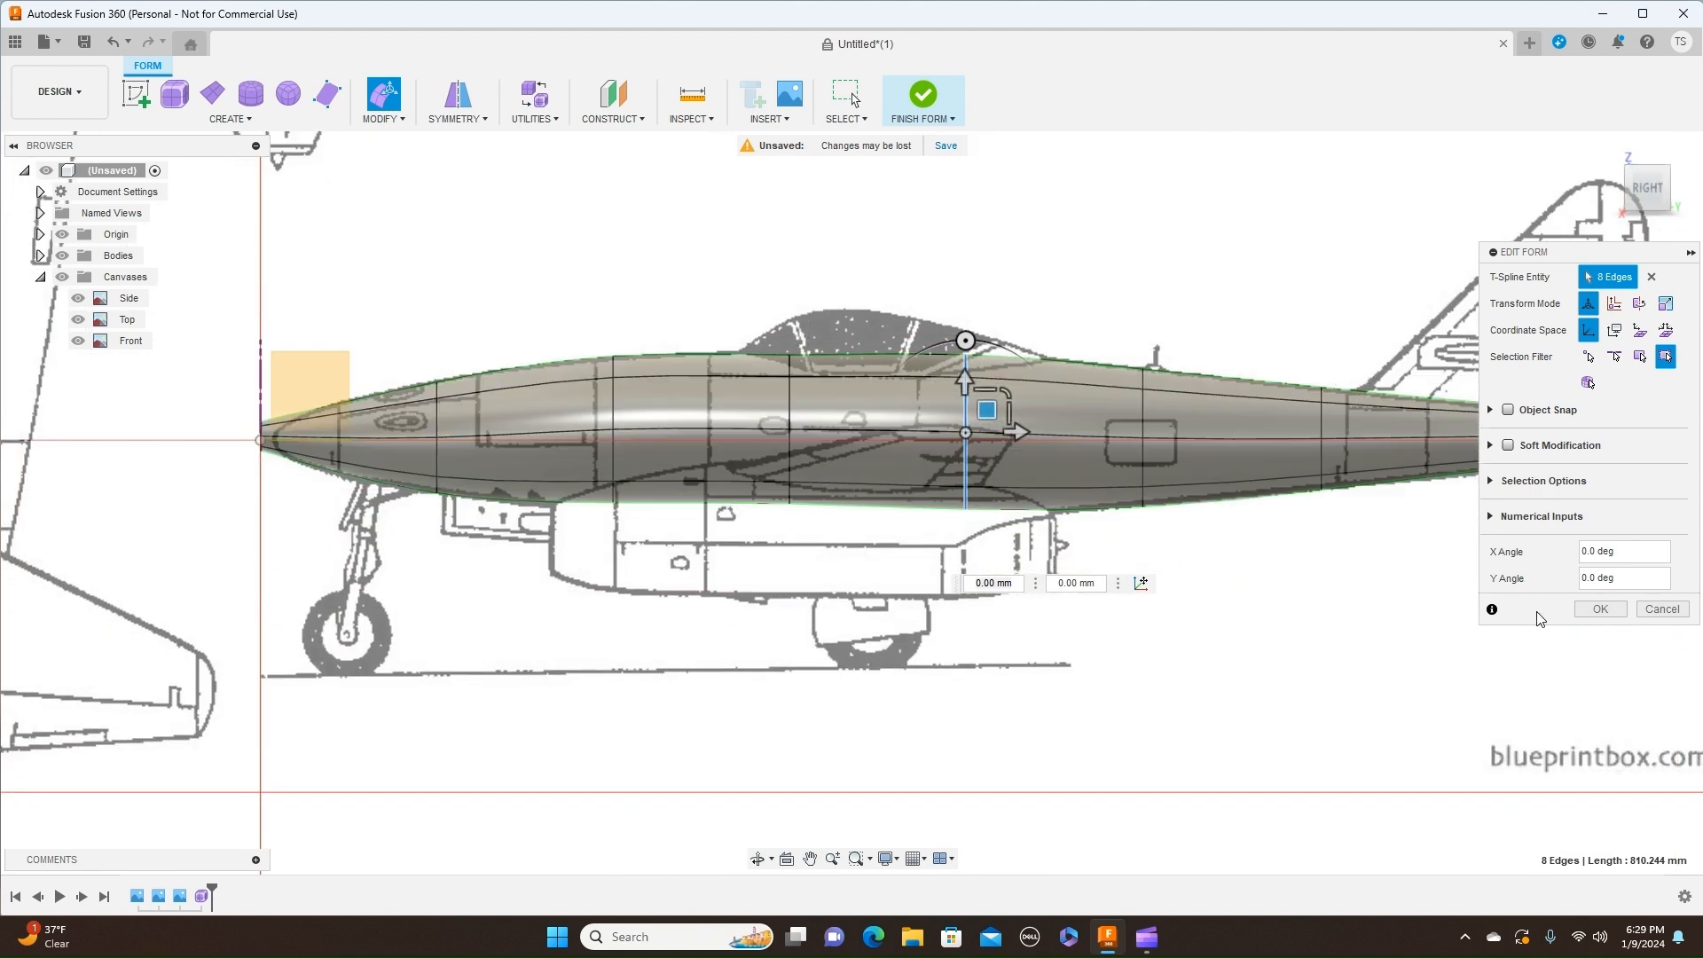
pyautogui.click(1602, 612)
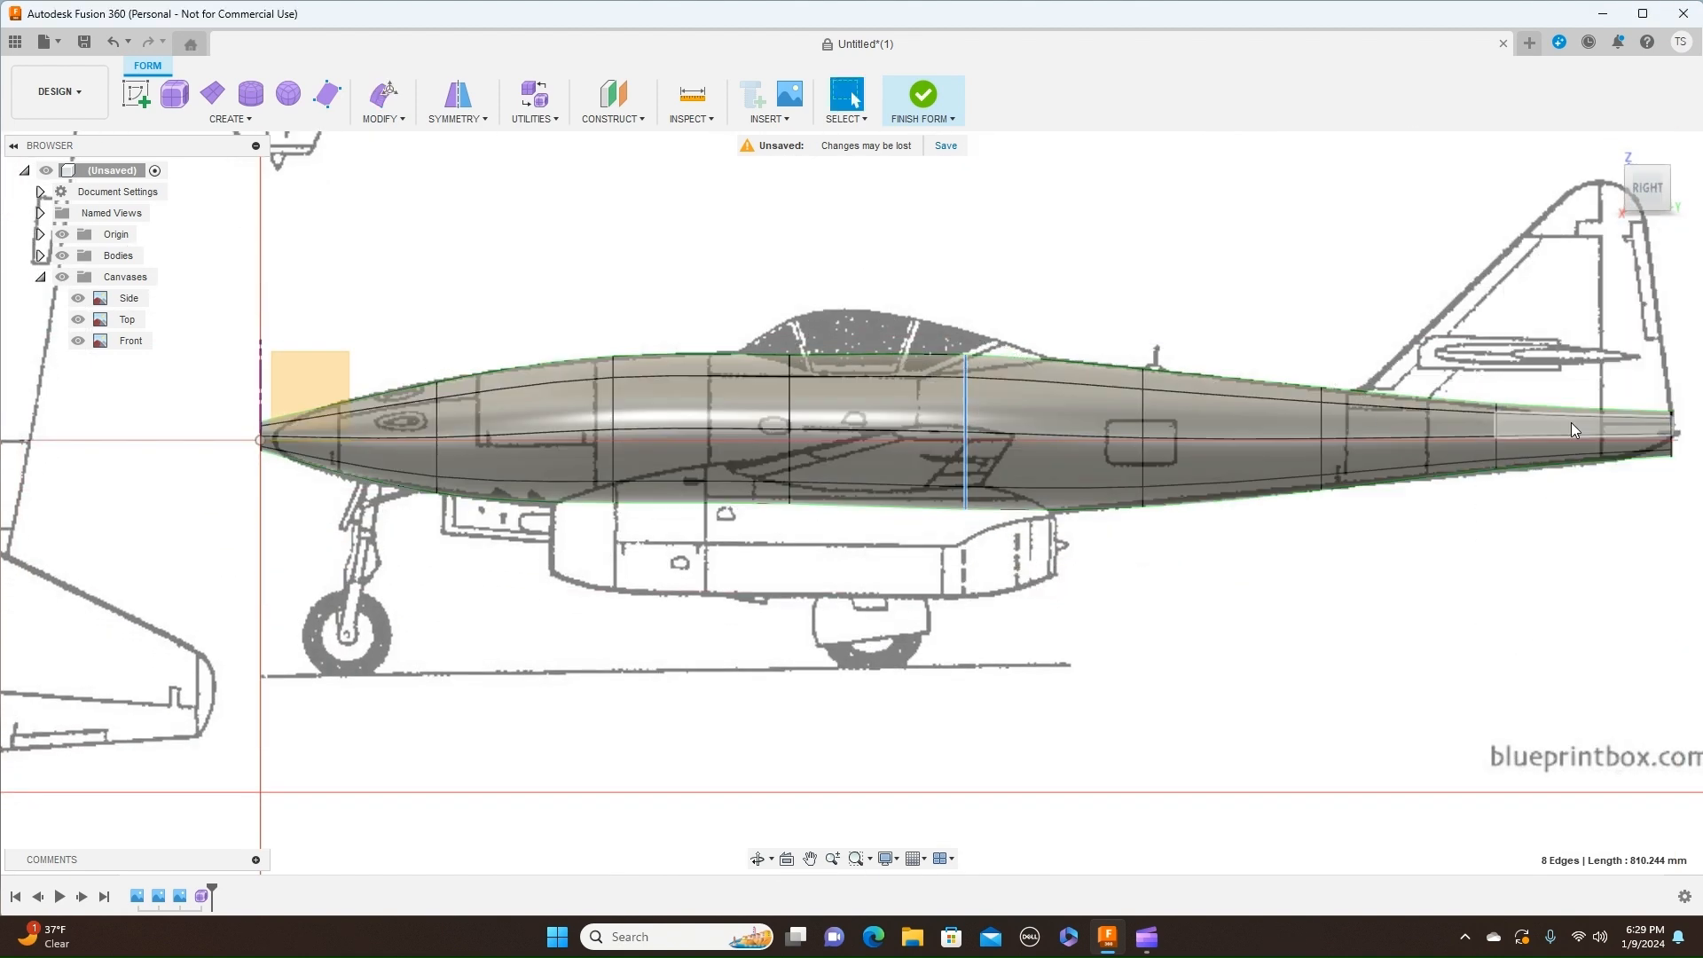
pyautogui.click(950, 121)
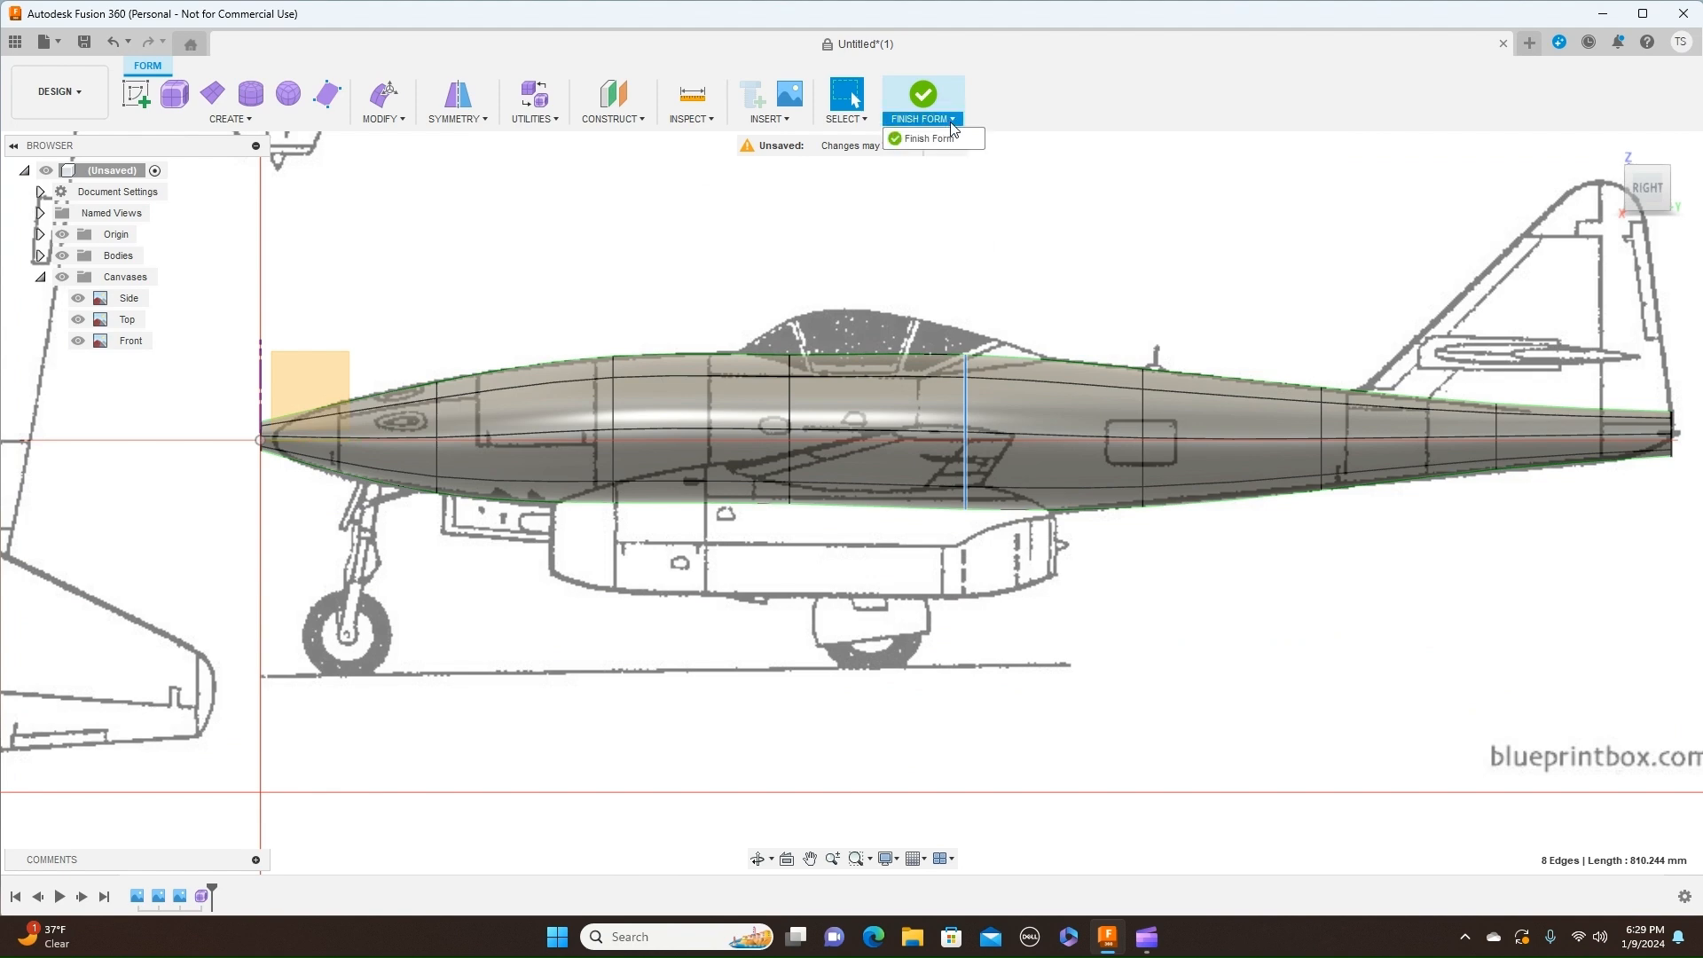
pyautogui.click(940, 139)
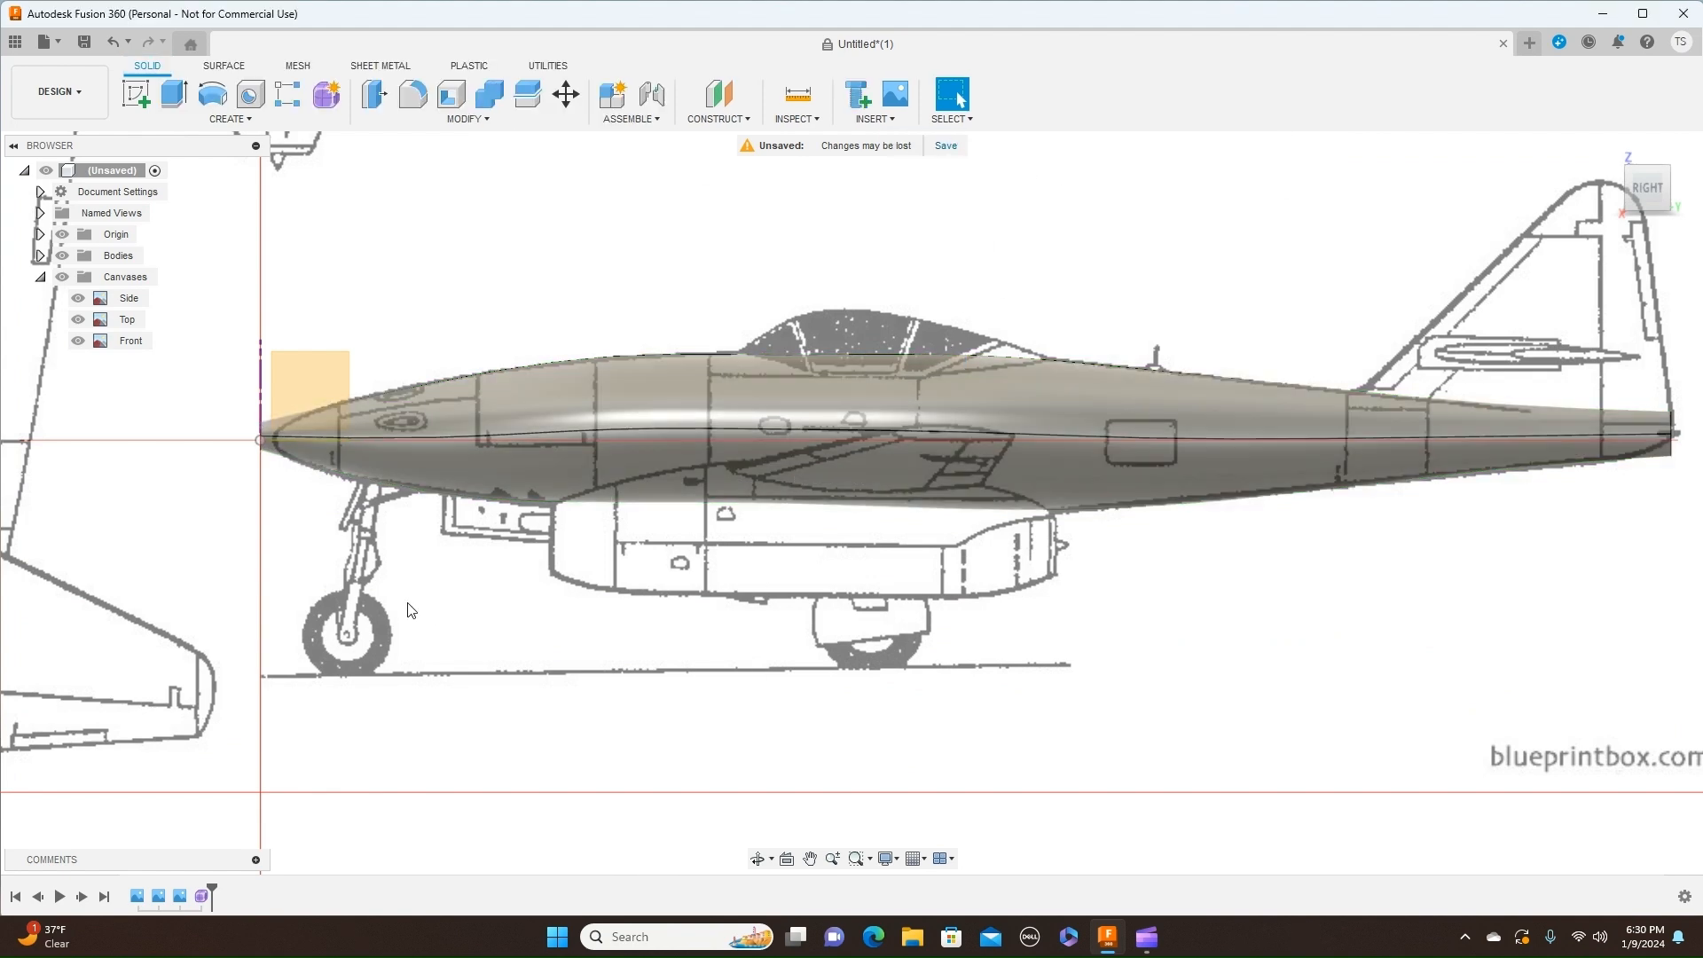
# Step: Hide all reference canvases and inspect the fuselage body from the front, left, back, and right
pyautogui.click(62, 277)
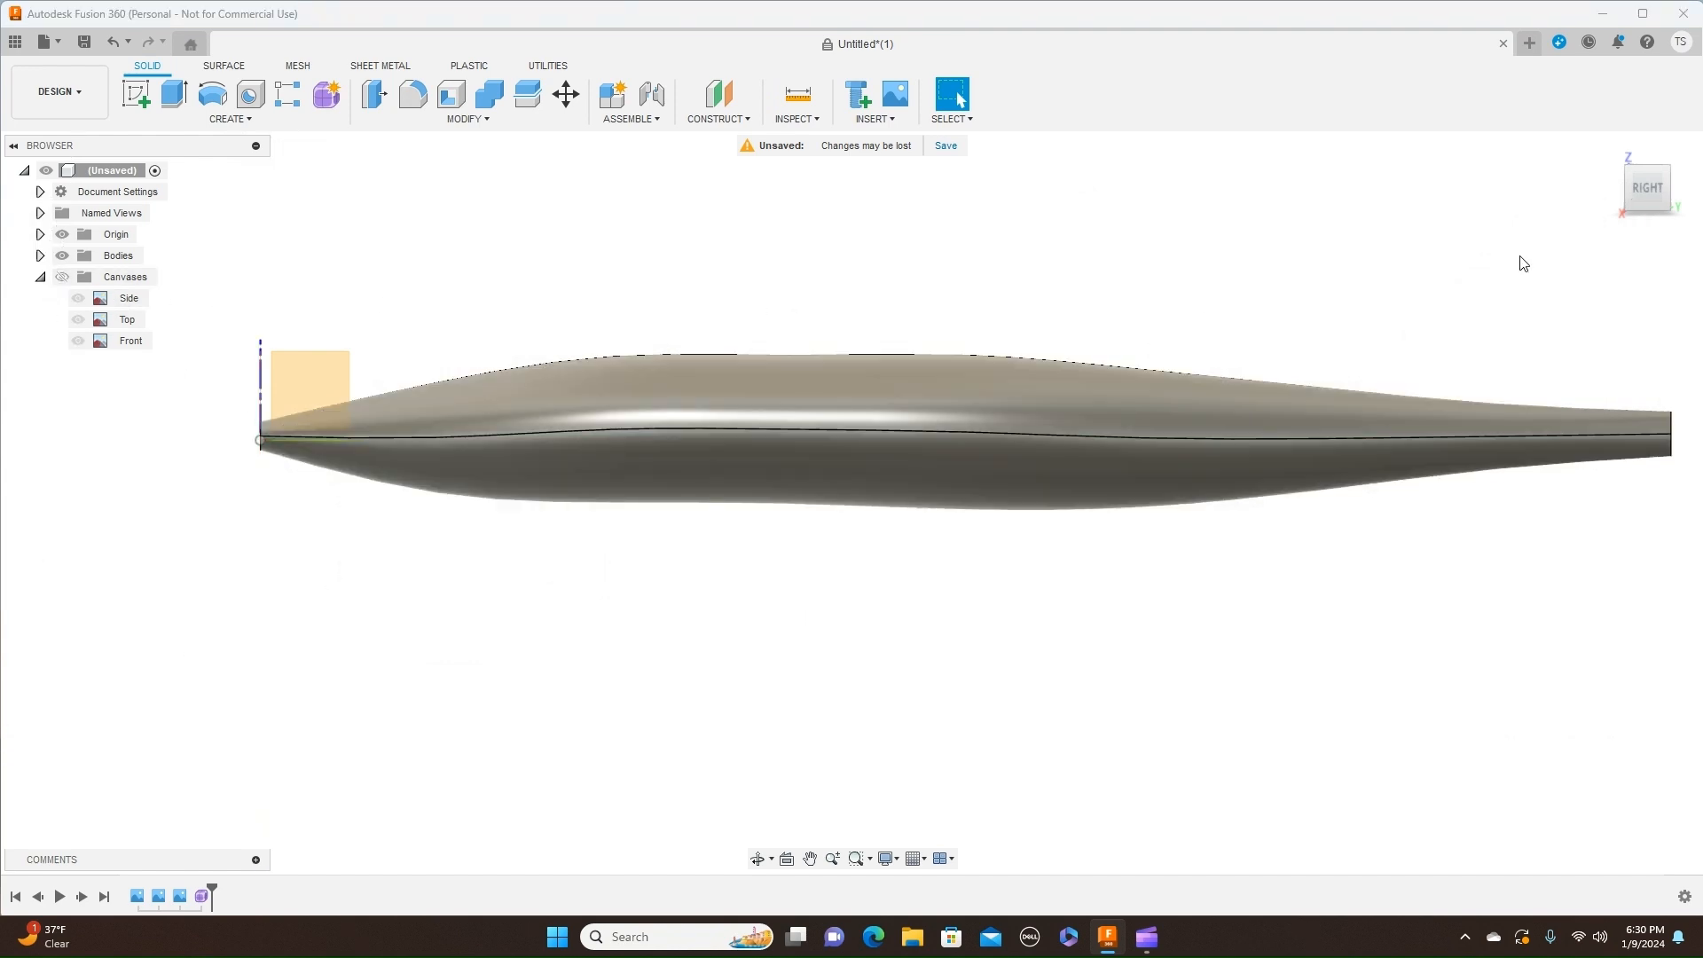
pyautogui.click(1615, 189)
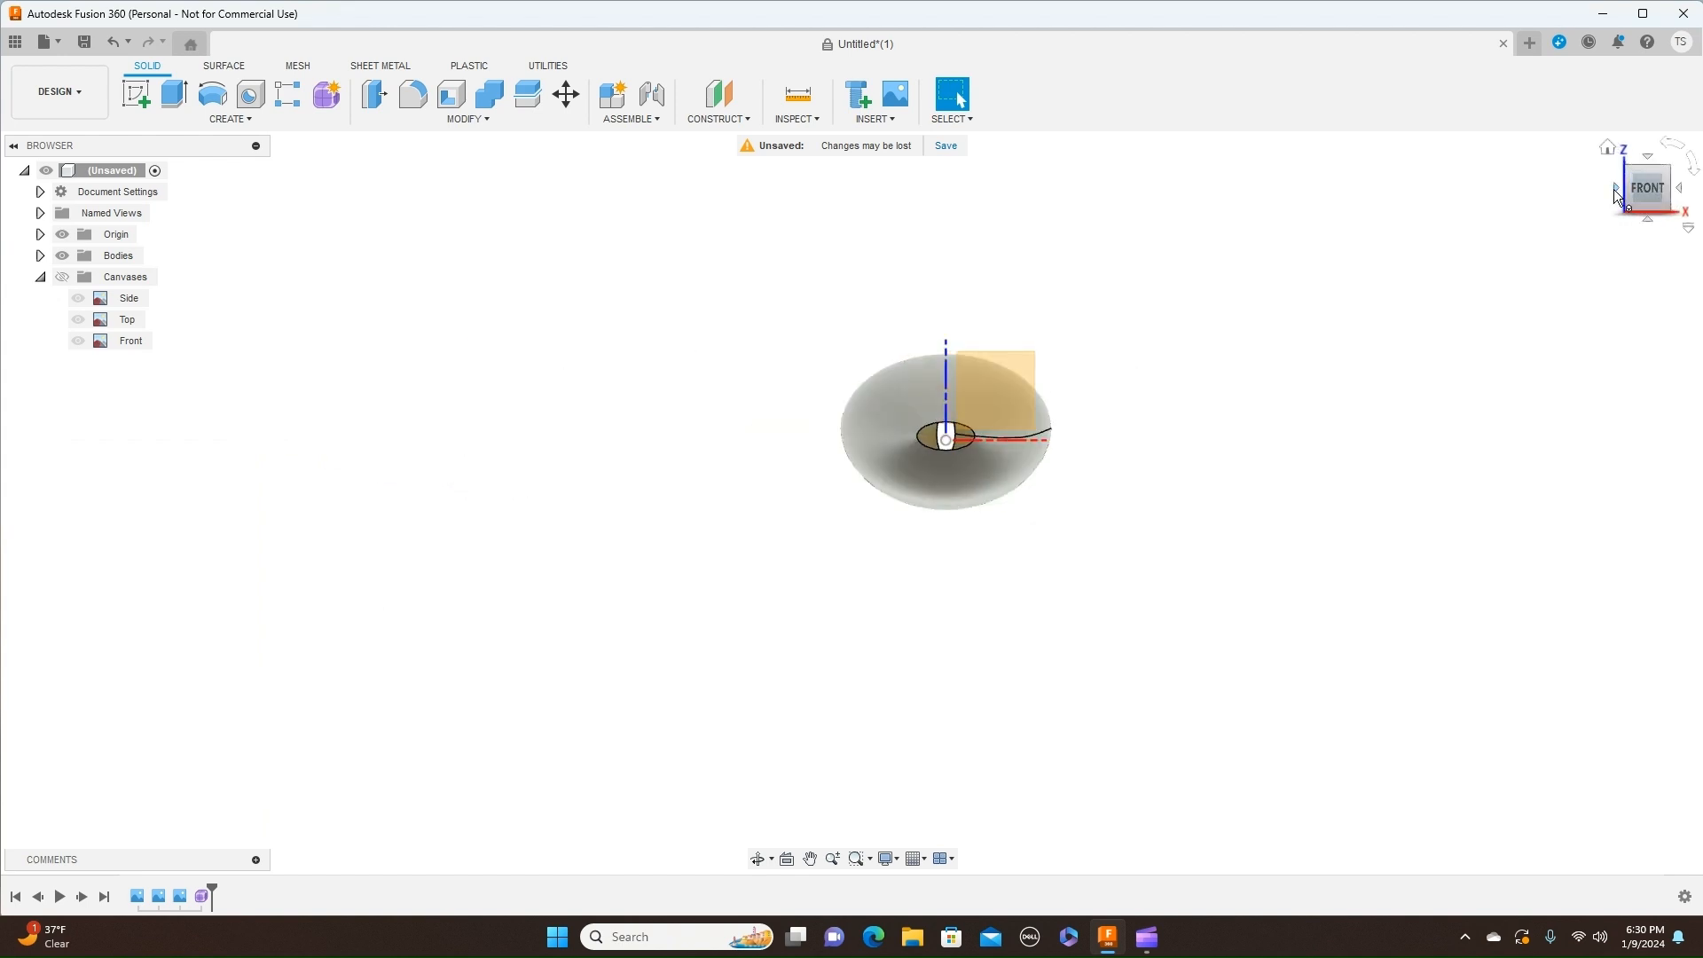
pyautogui.click(1615, 189)
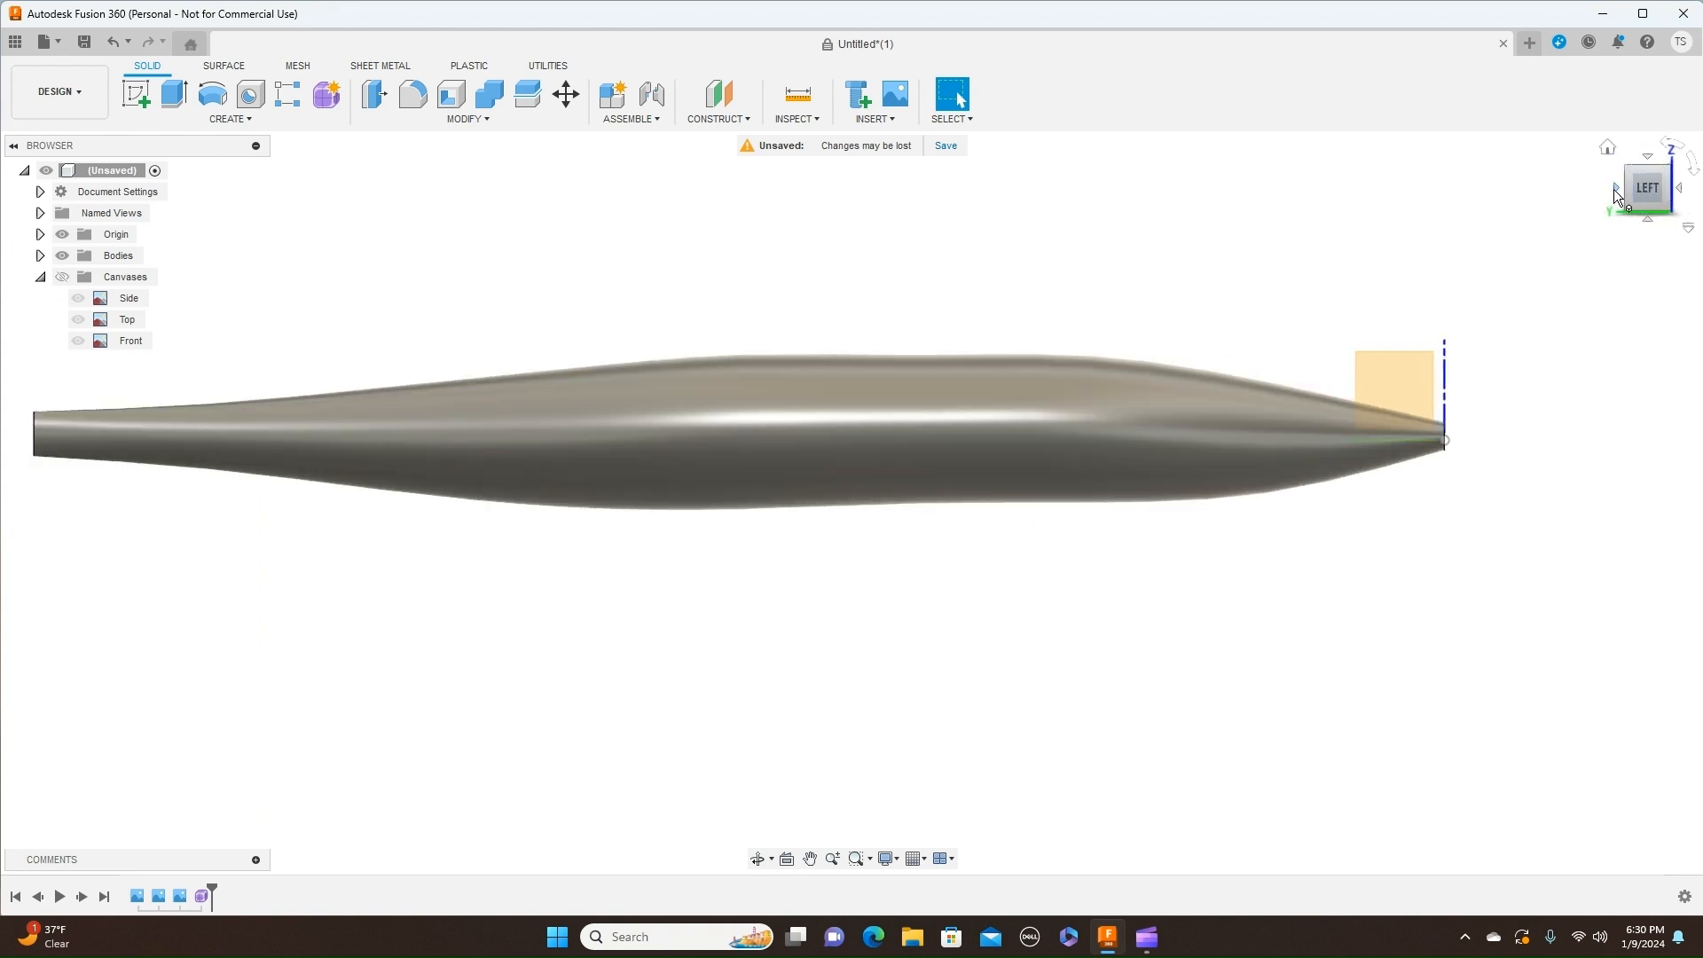
pyautogui.click(1614, 189)
pyautogui.click(1614, 189)
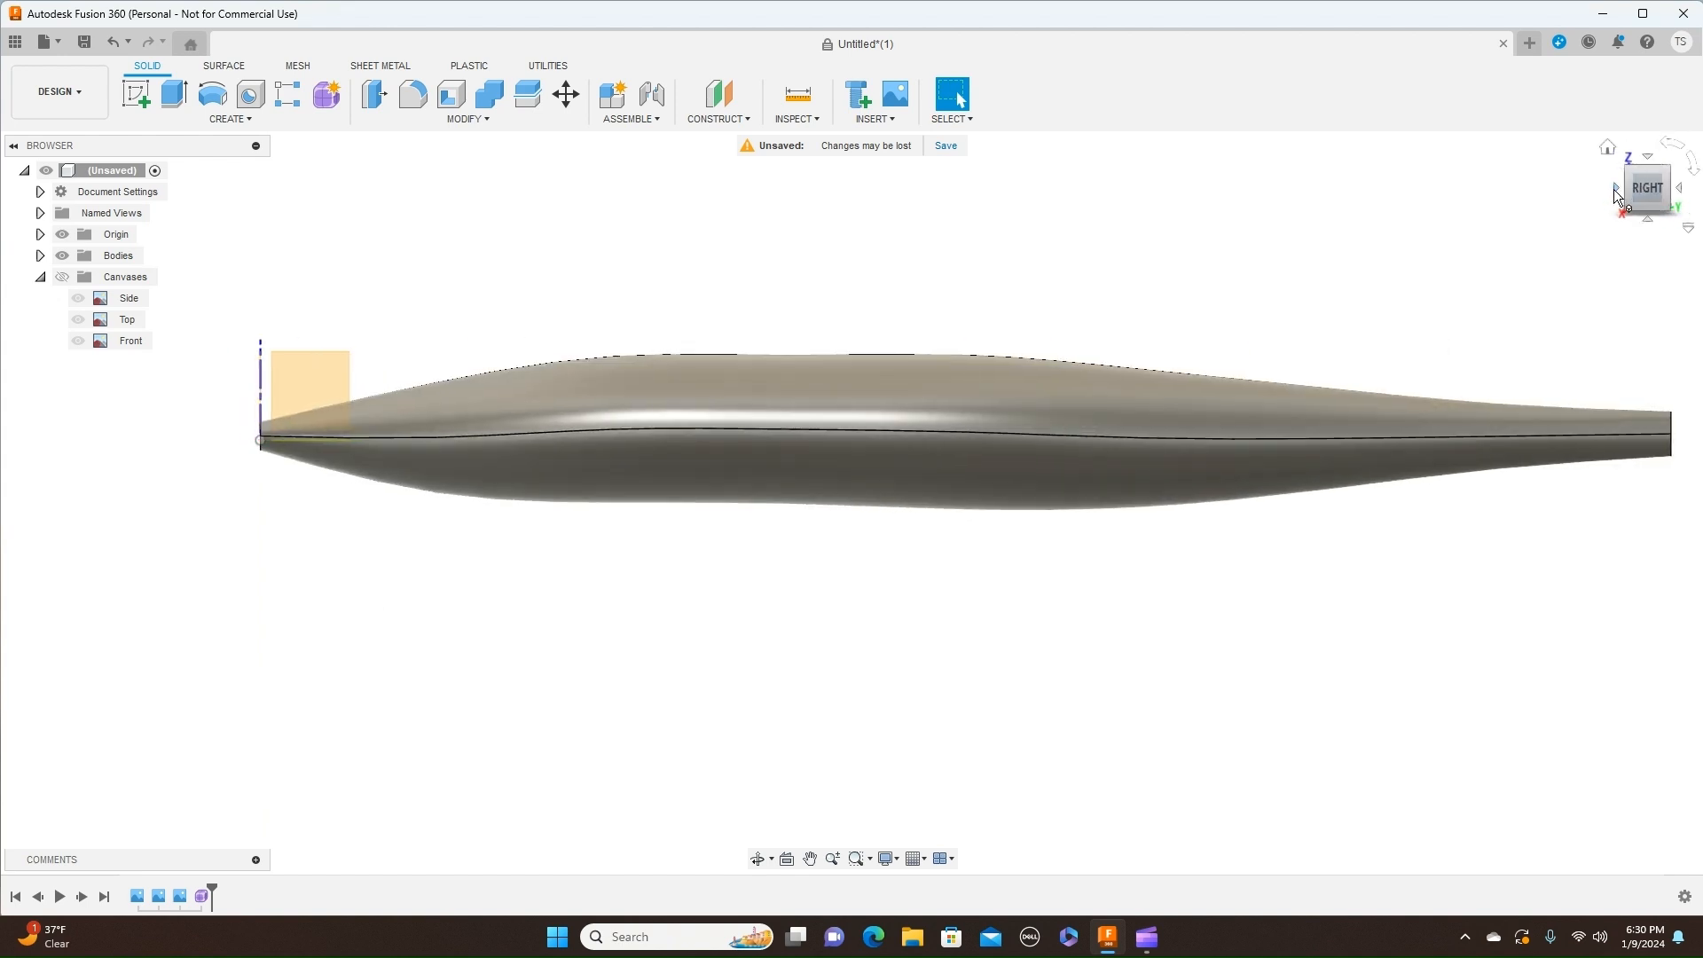
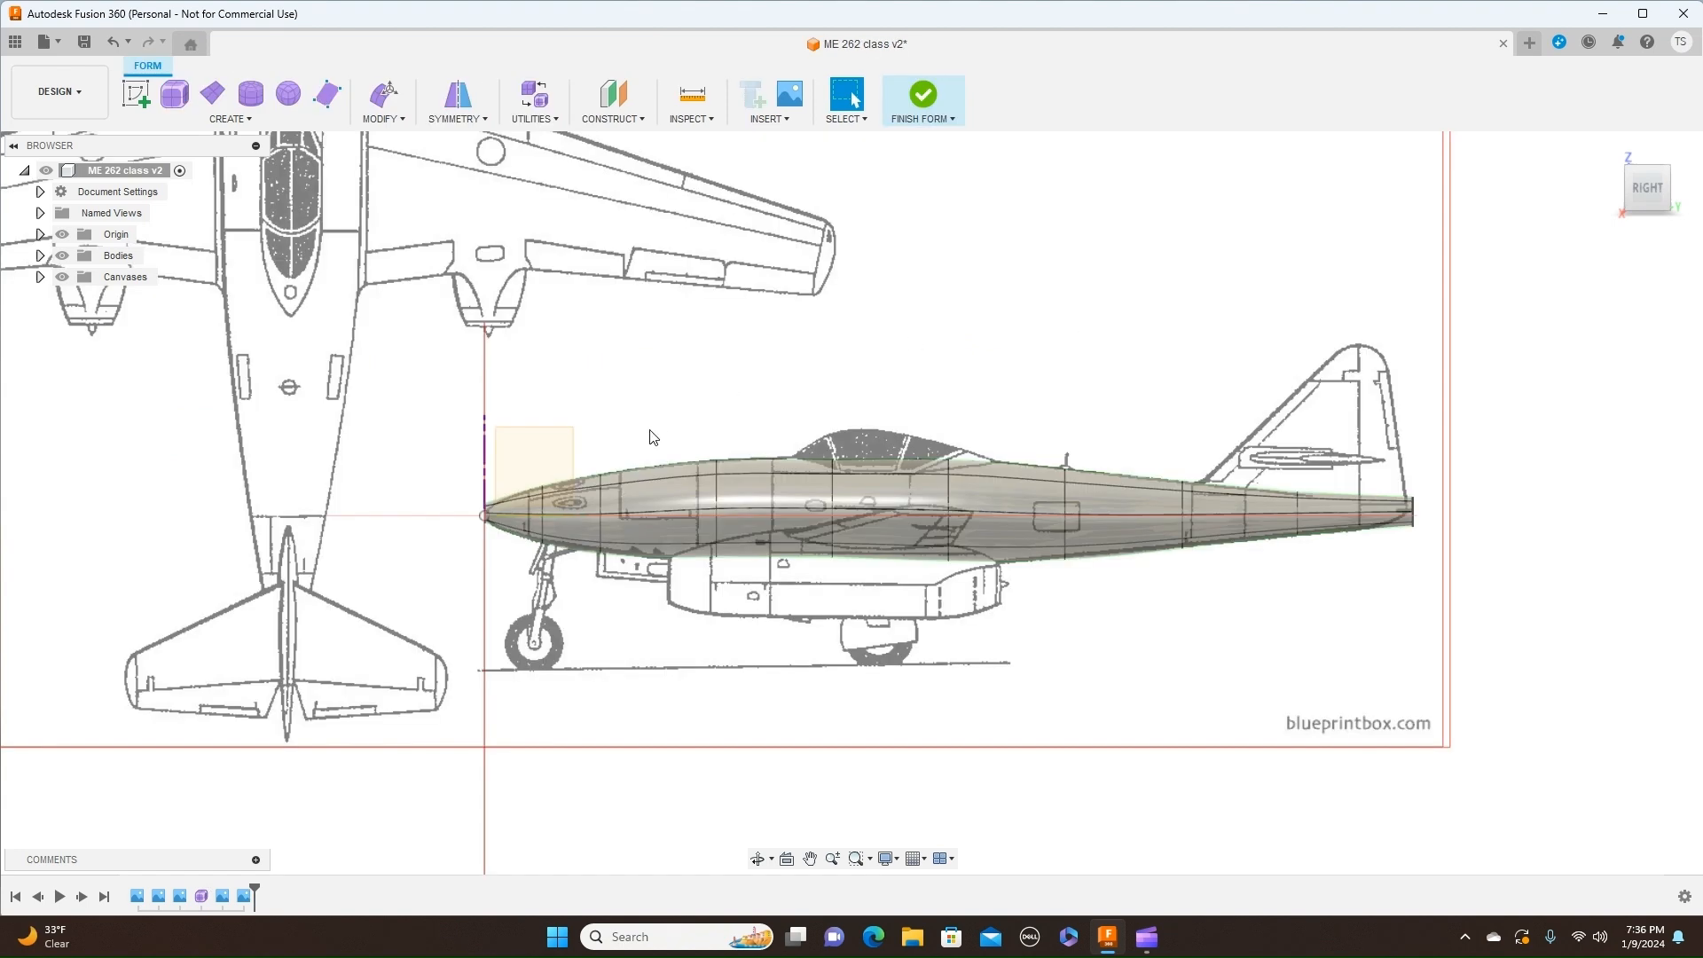
# Step: Examine how the fuselage form follows the side-view canvas from nose to tail
pyautogui.scroll(2, 548, 487)
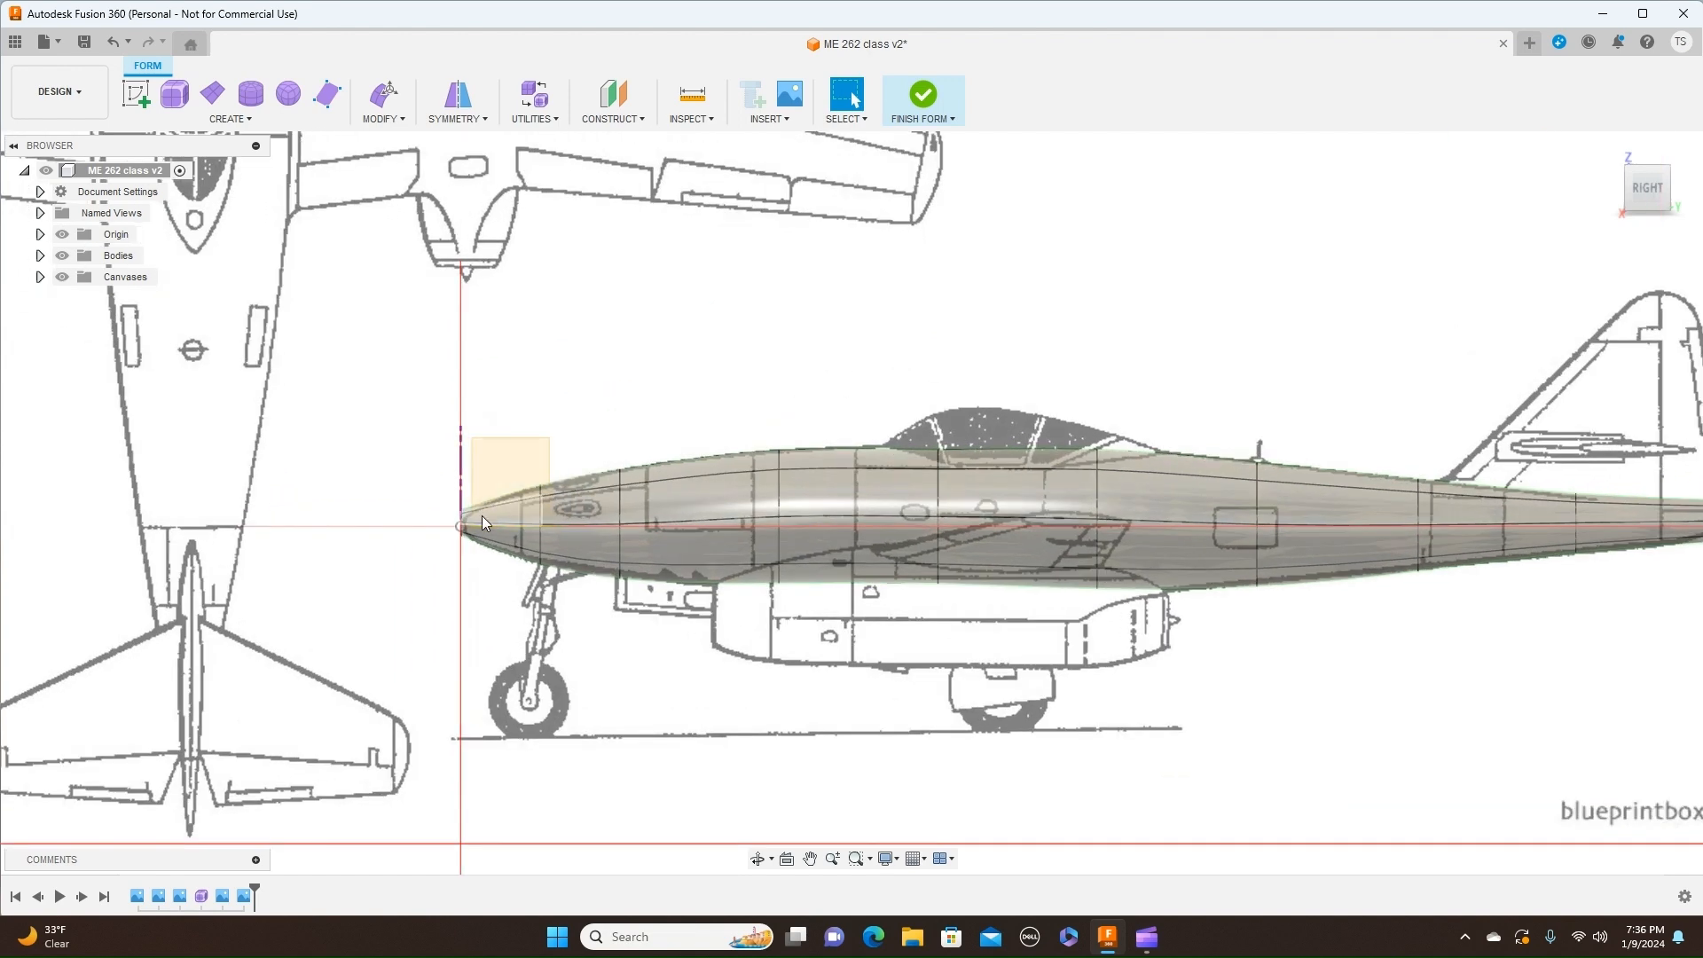
pyautogui.scroll(3, 465, 523)
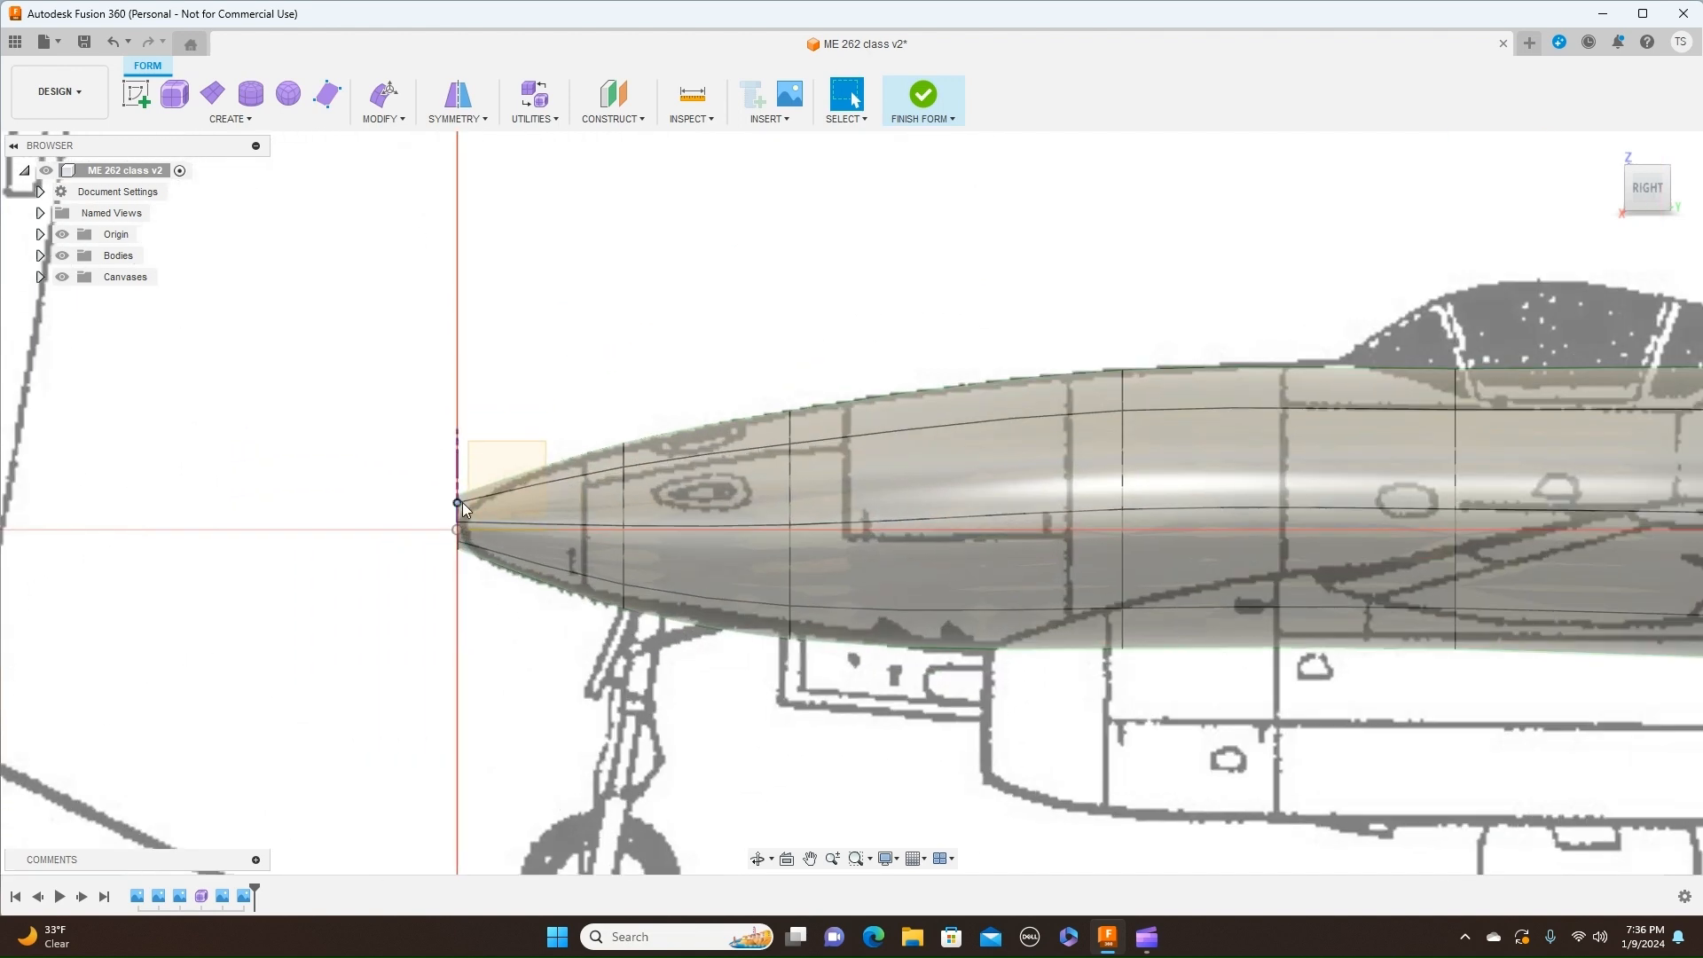
pyautogui.scroll(-5, 486, 541)
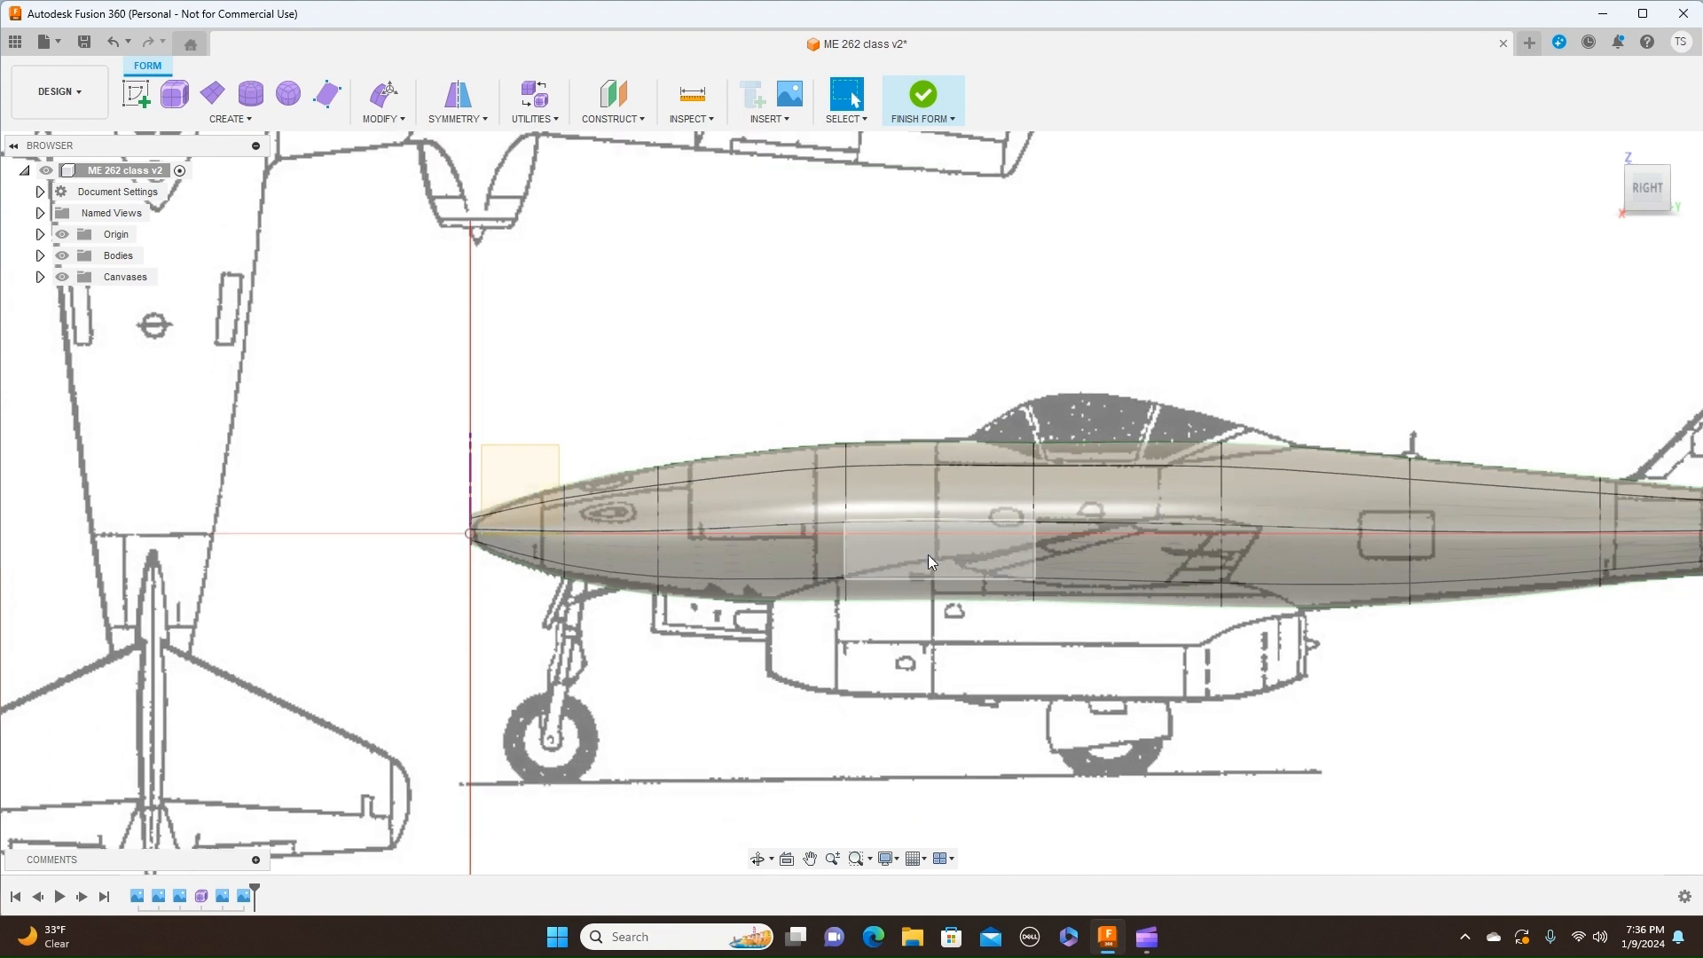
pyautogui.scroll(-2, 938, 556)
pyautogui.moveTo(1148, 677); pyautogui.dragTo(945, 730, button='middle')
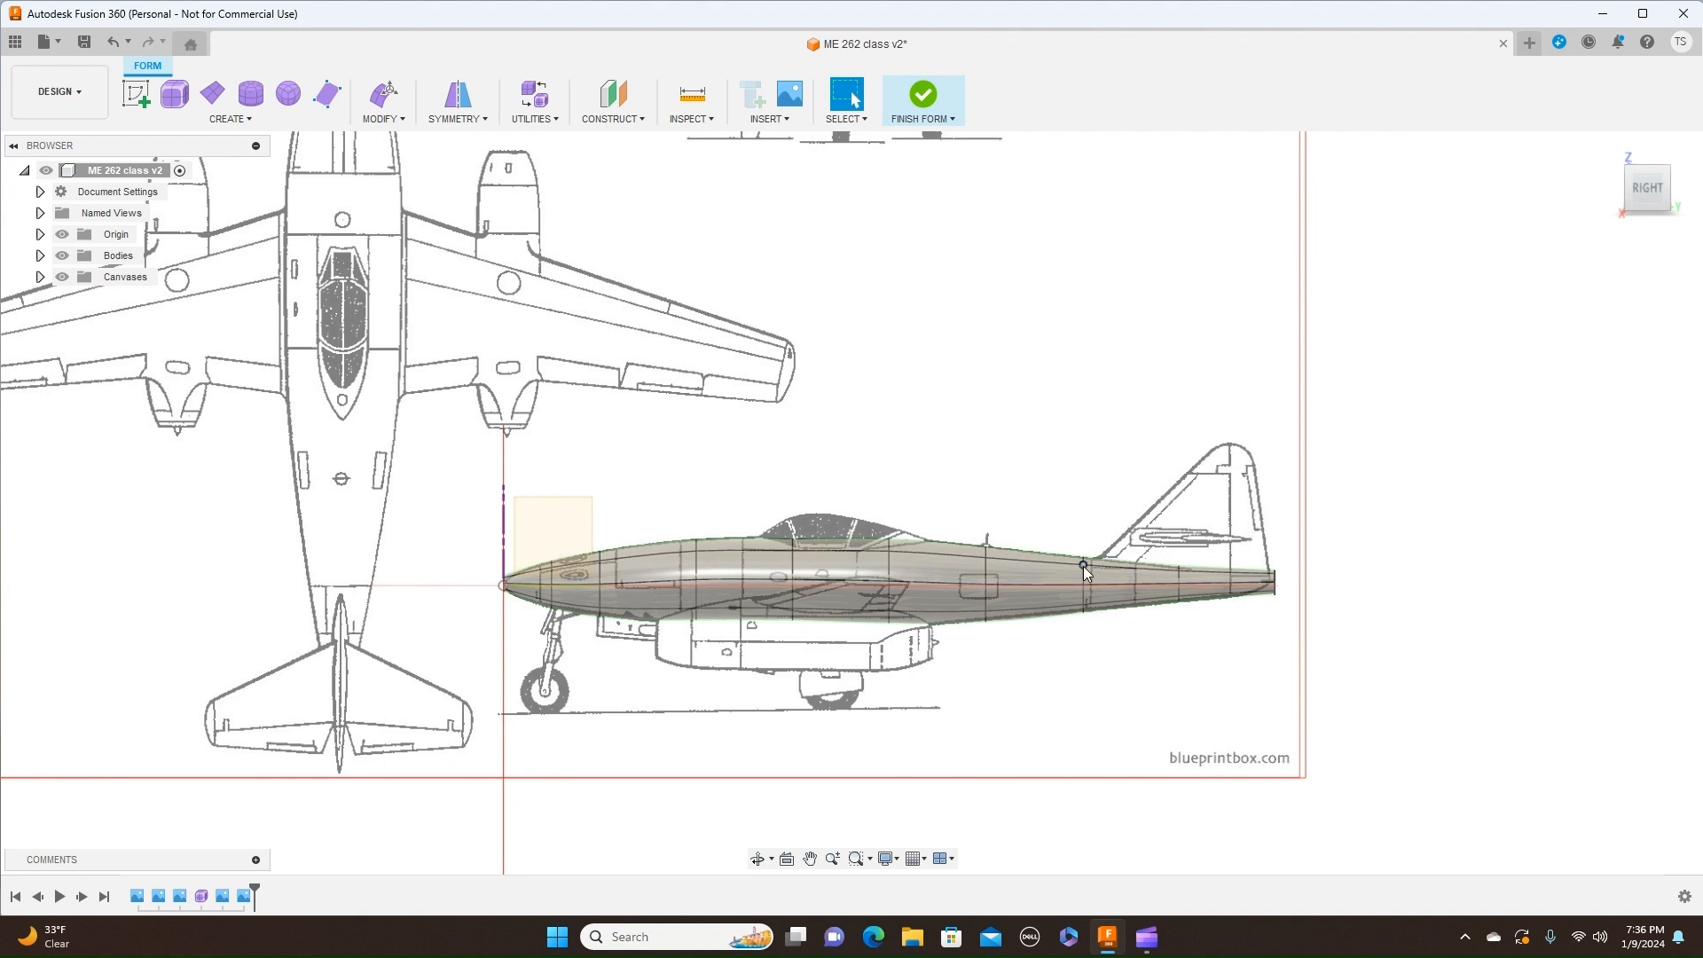
pyautogui.scroll(1, 977, 535)
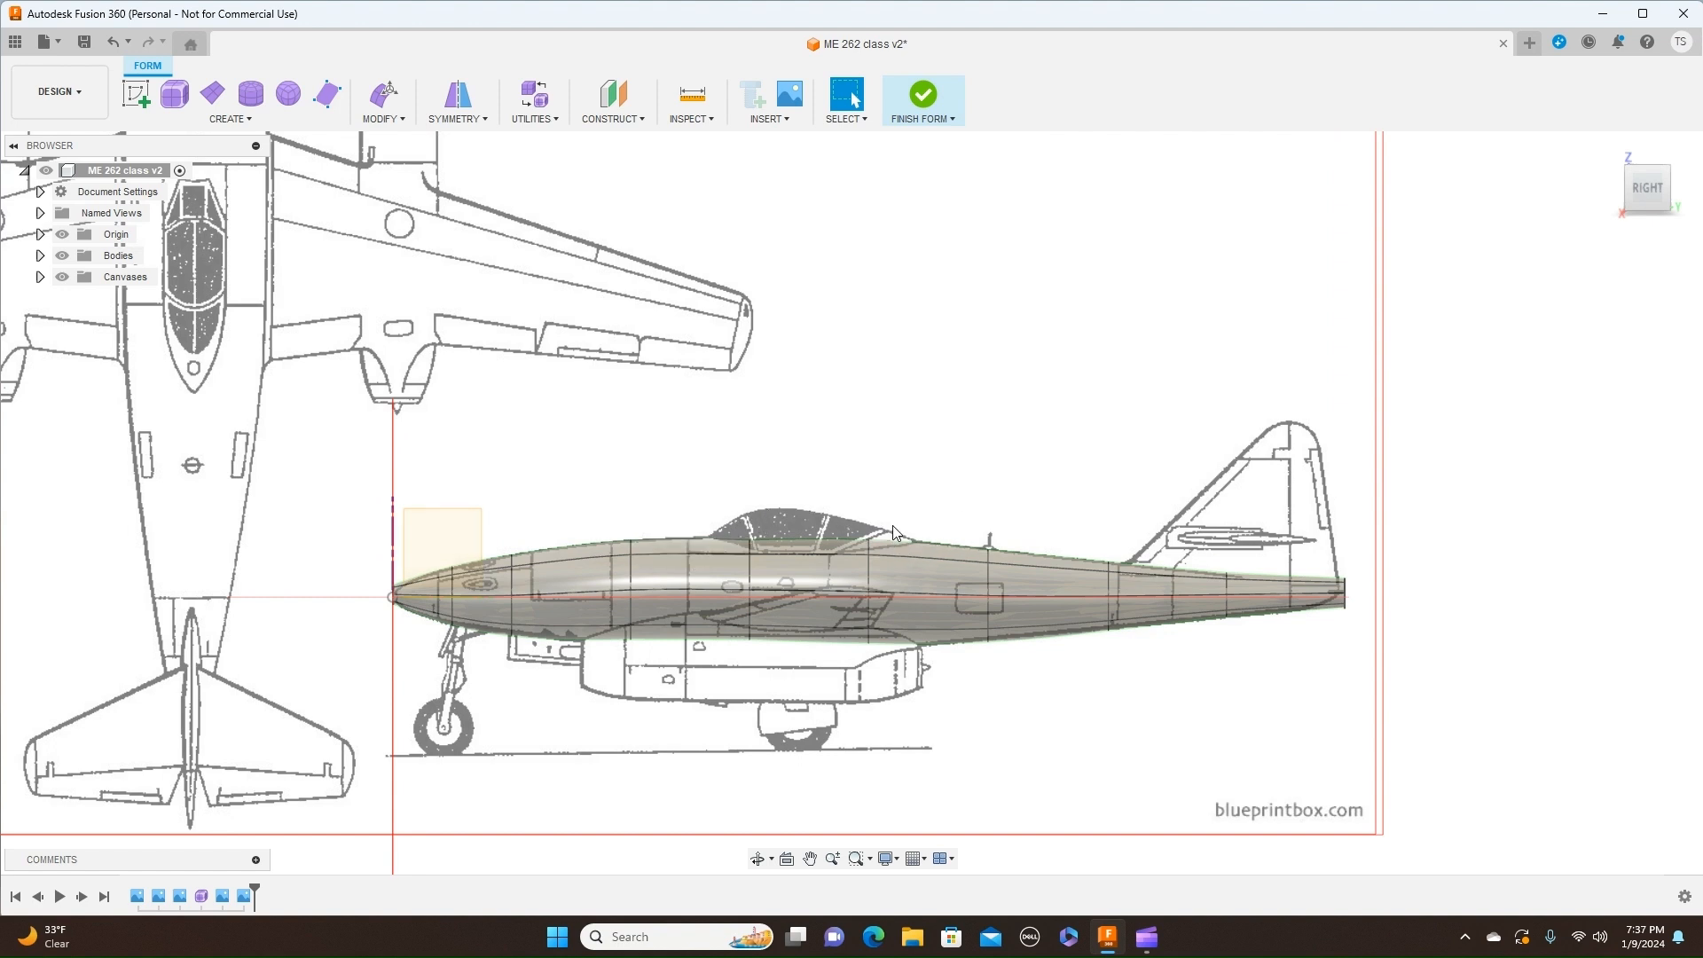
pyautogui.scroll(-3, 969, 466)
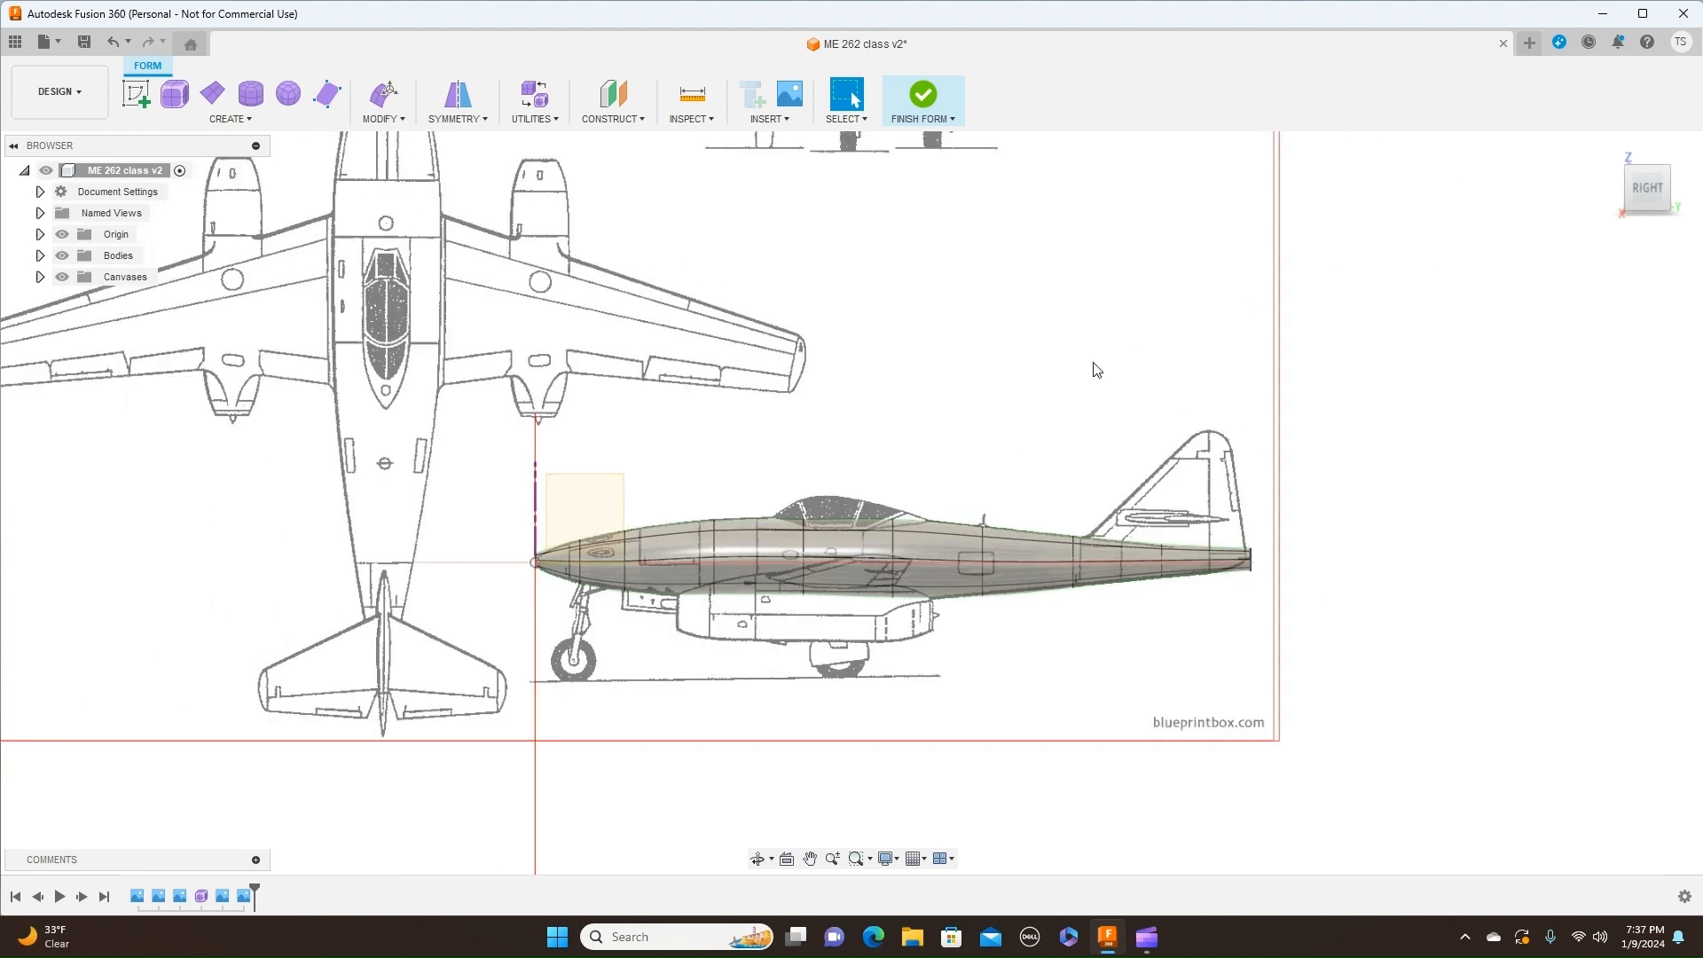
pyautogui.scroll(3, 1087, 369)
pyautogui.moveTo(935, 391); pyautogui.dragTo(1293, 278, button='middle')
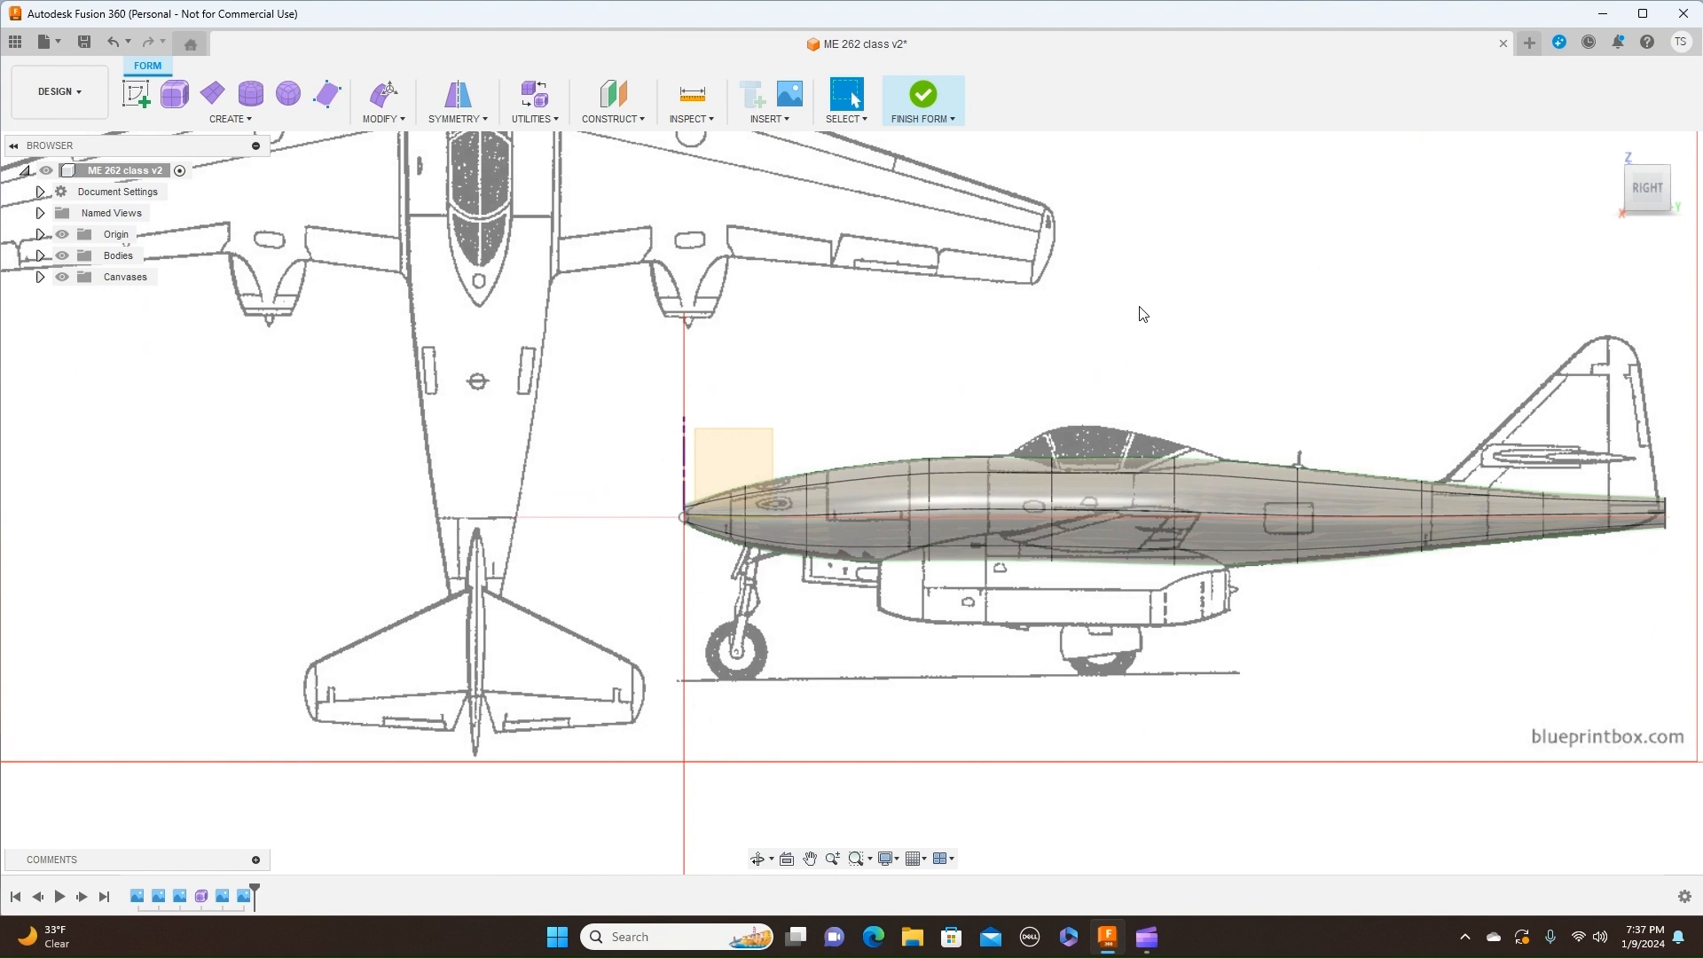
# Step: Finish the form, and reopen the fuselage form feature for editing
pyautogui.scroll(2, 1142, 314)
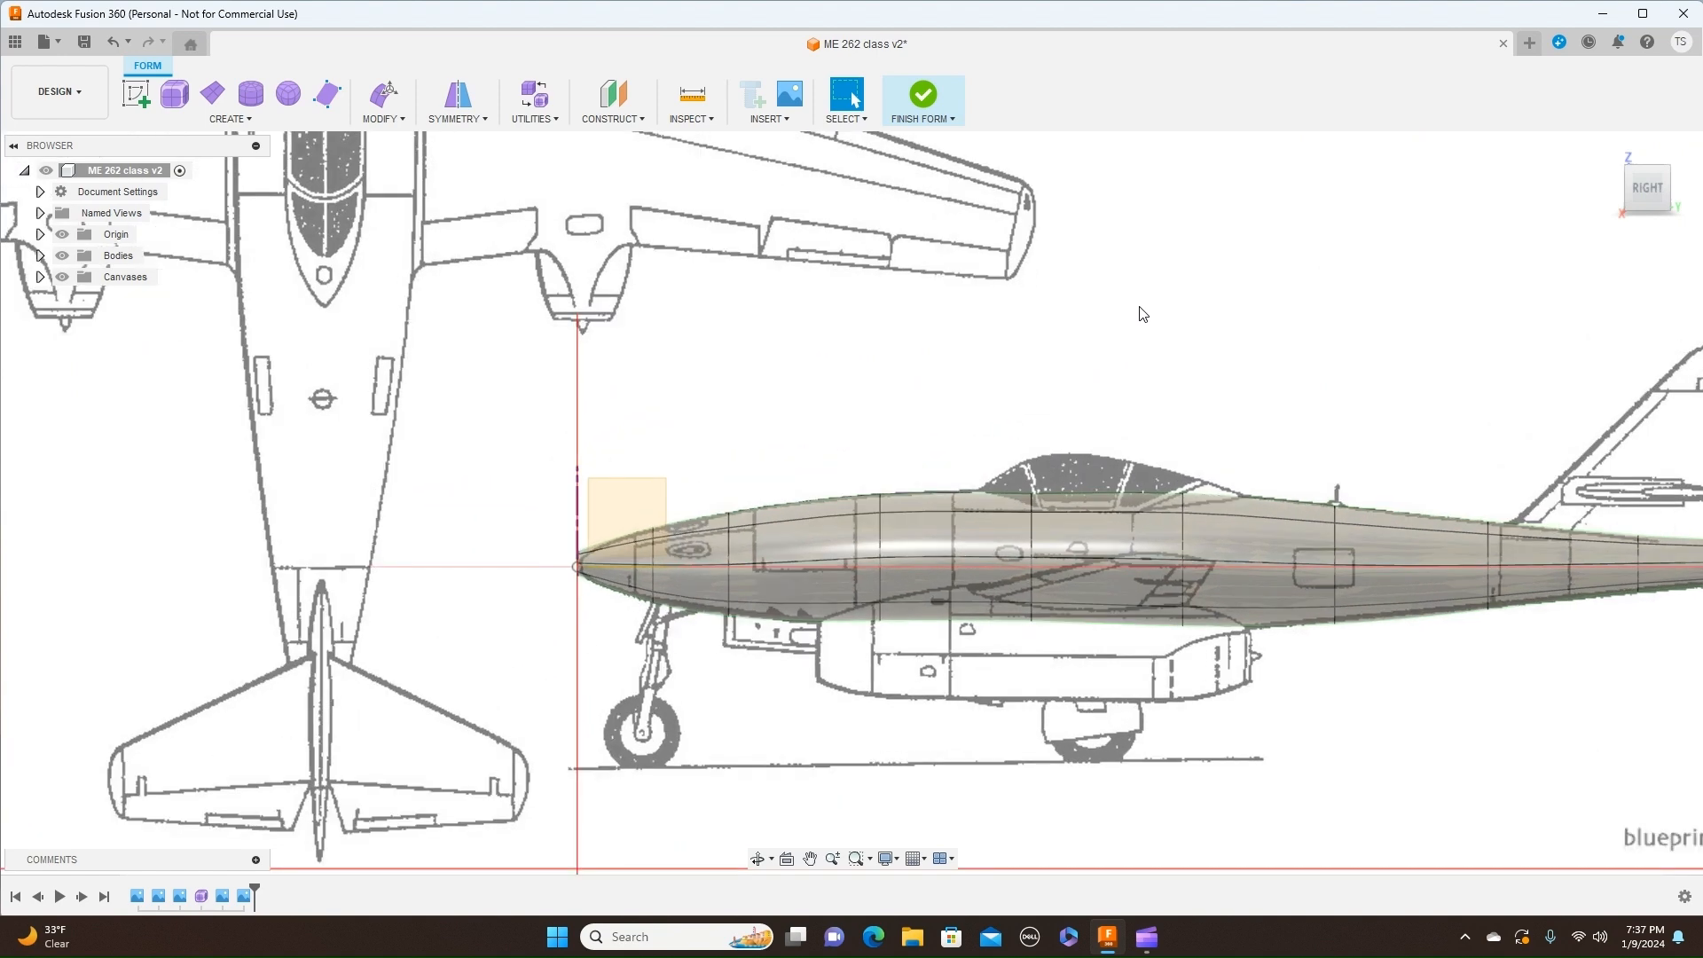
pyautogui.click(942, 113)
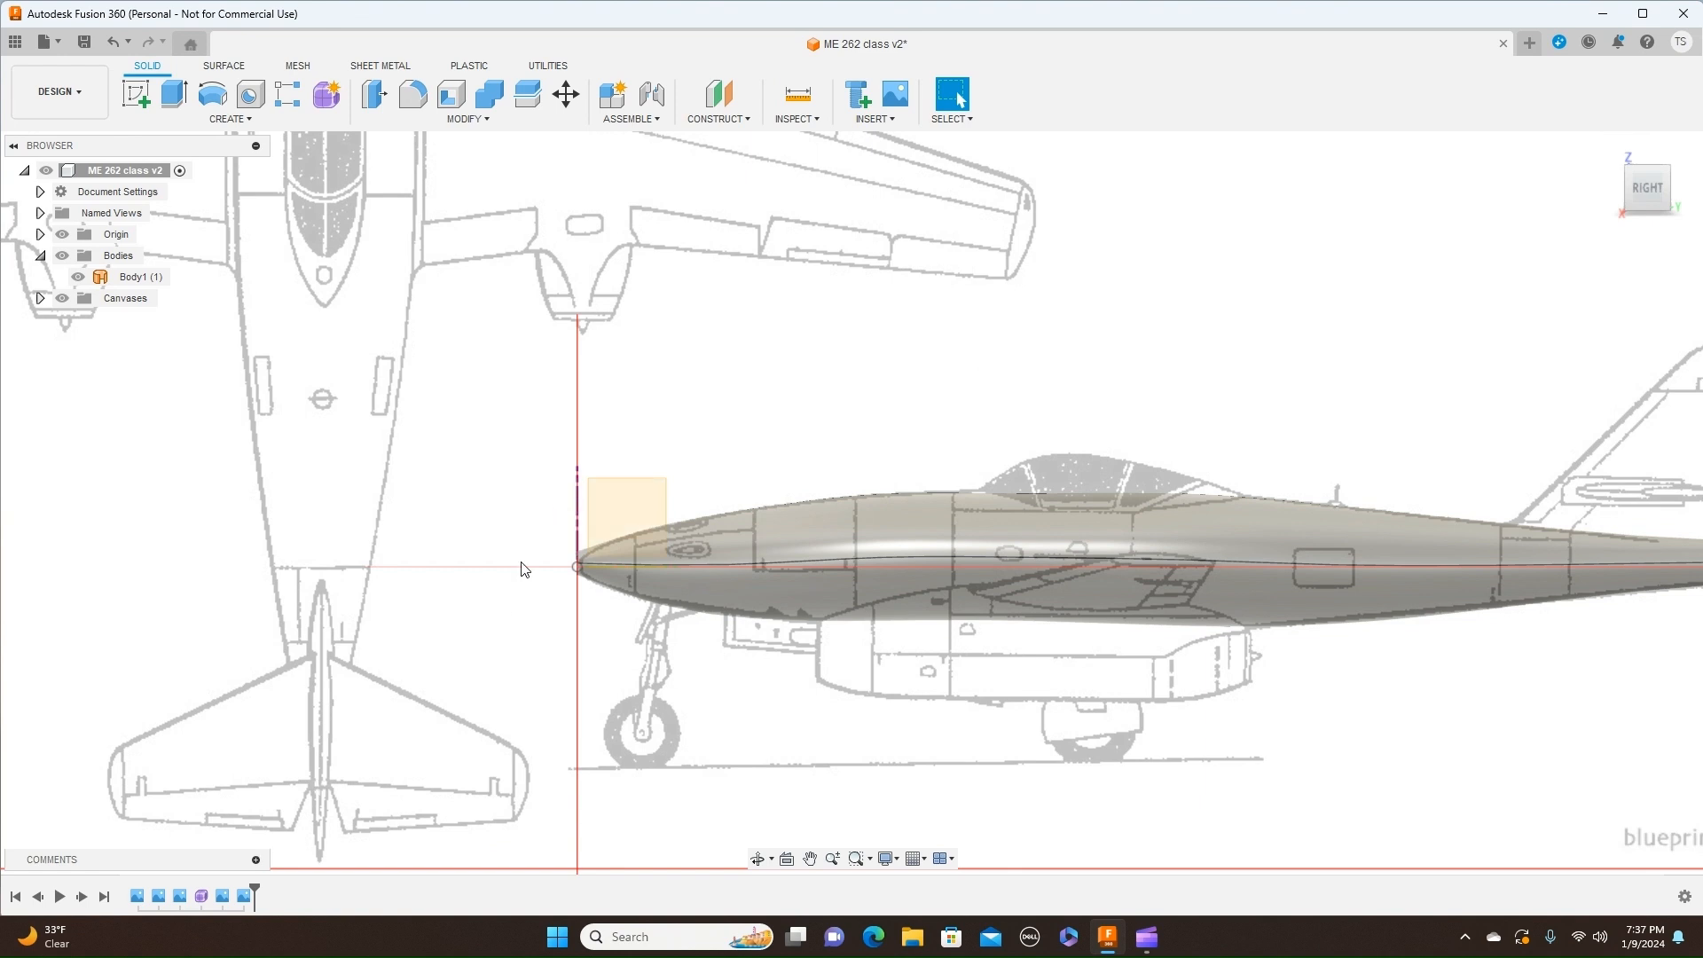
pyautogui.click(202, 896)
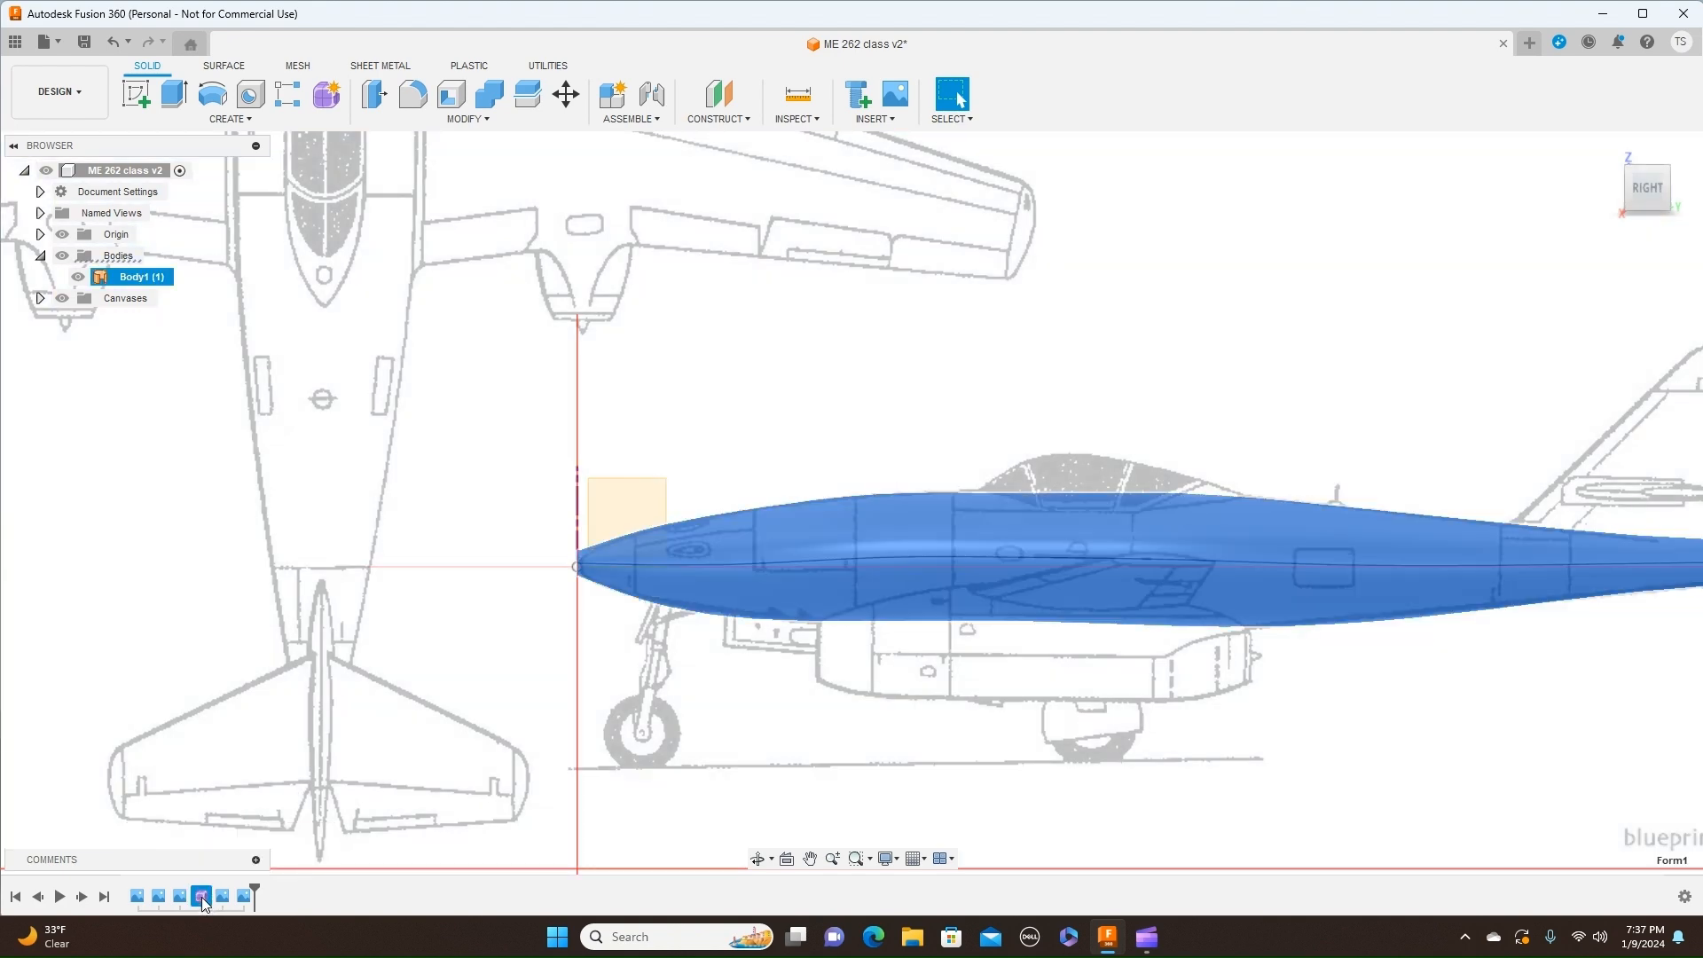
pyautogui.rightClick(201, 896)
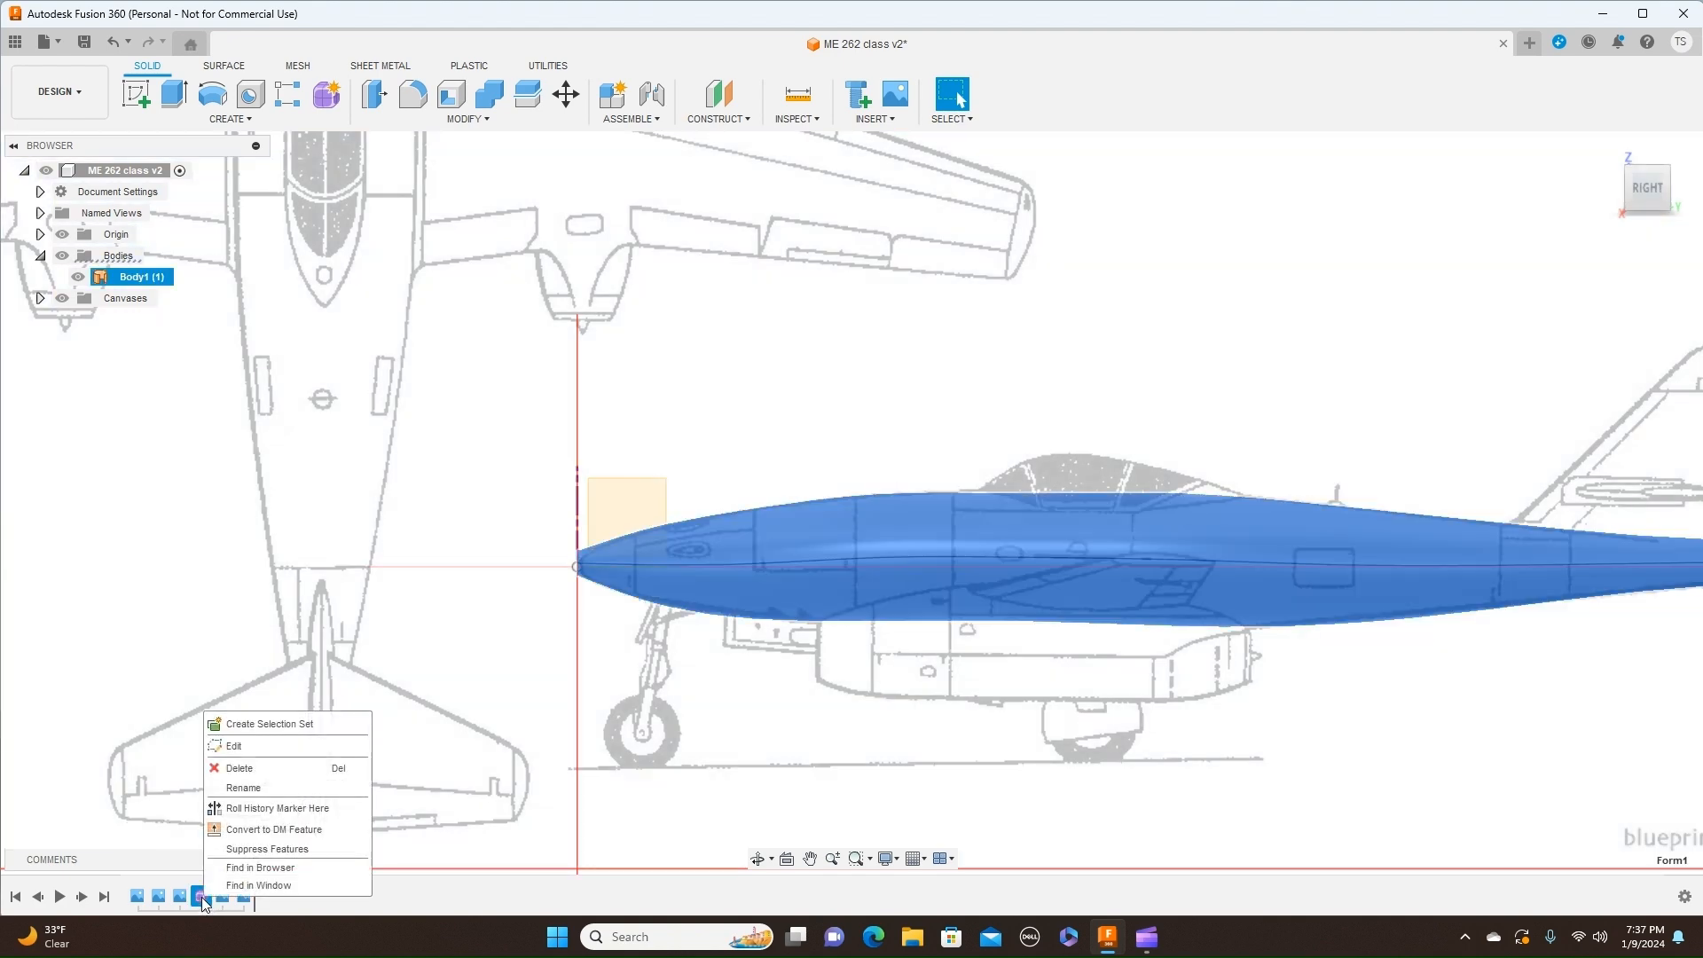
pyautogui.click(253, 747)
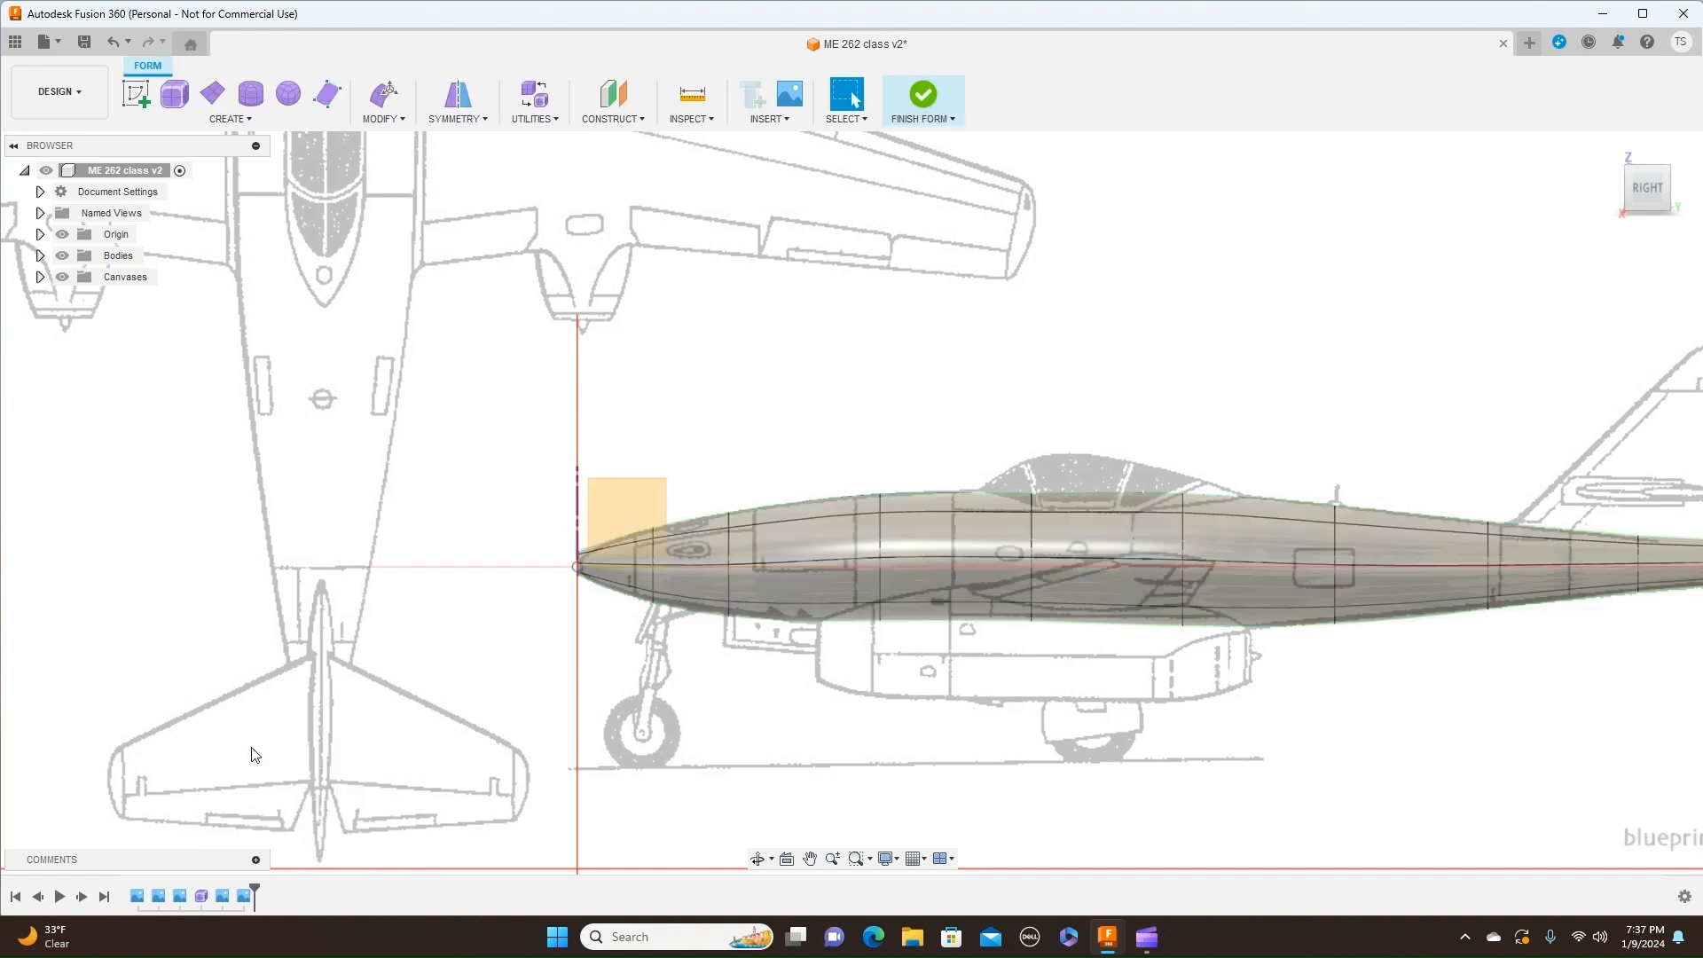
# Step: Hide the reference canvases to expose the open edge loop at the fuselage nose
pyautogui.moveTo(1625, 186); pyautogui.dragTo(1643, 187)
pyautogui.scroll(3, 901, 340)
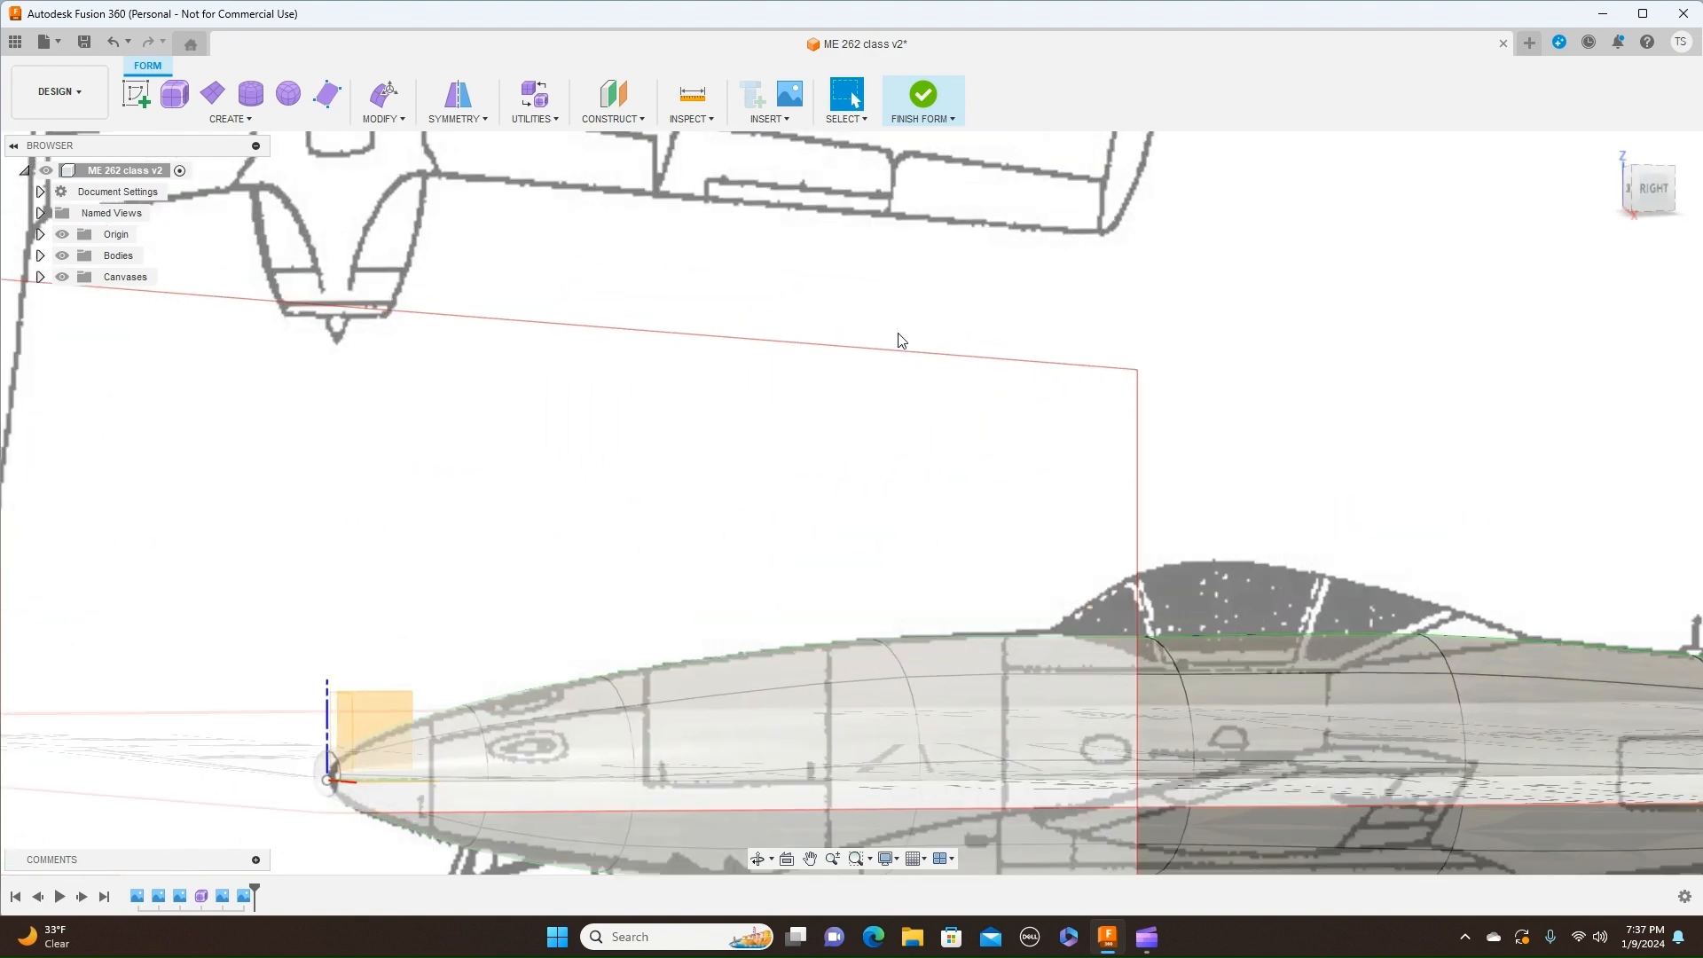
pyautogui.moveTo(821, 377); pyautogui.dragTo(1110, 216, button='middle')
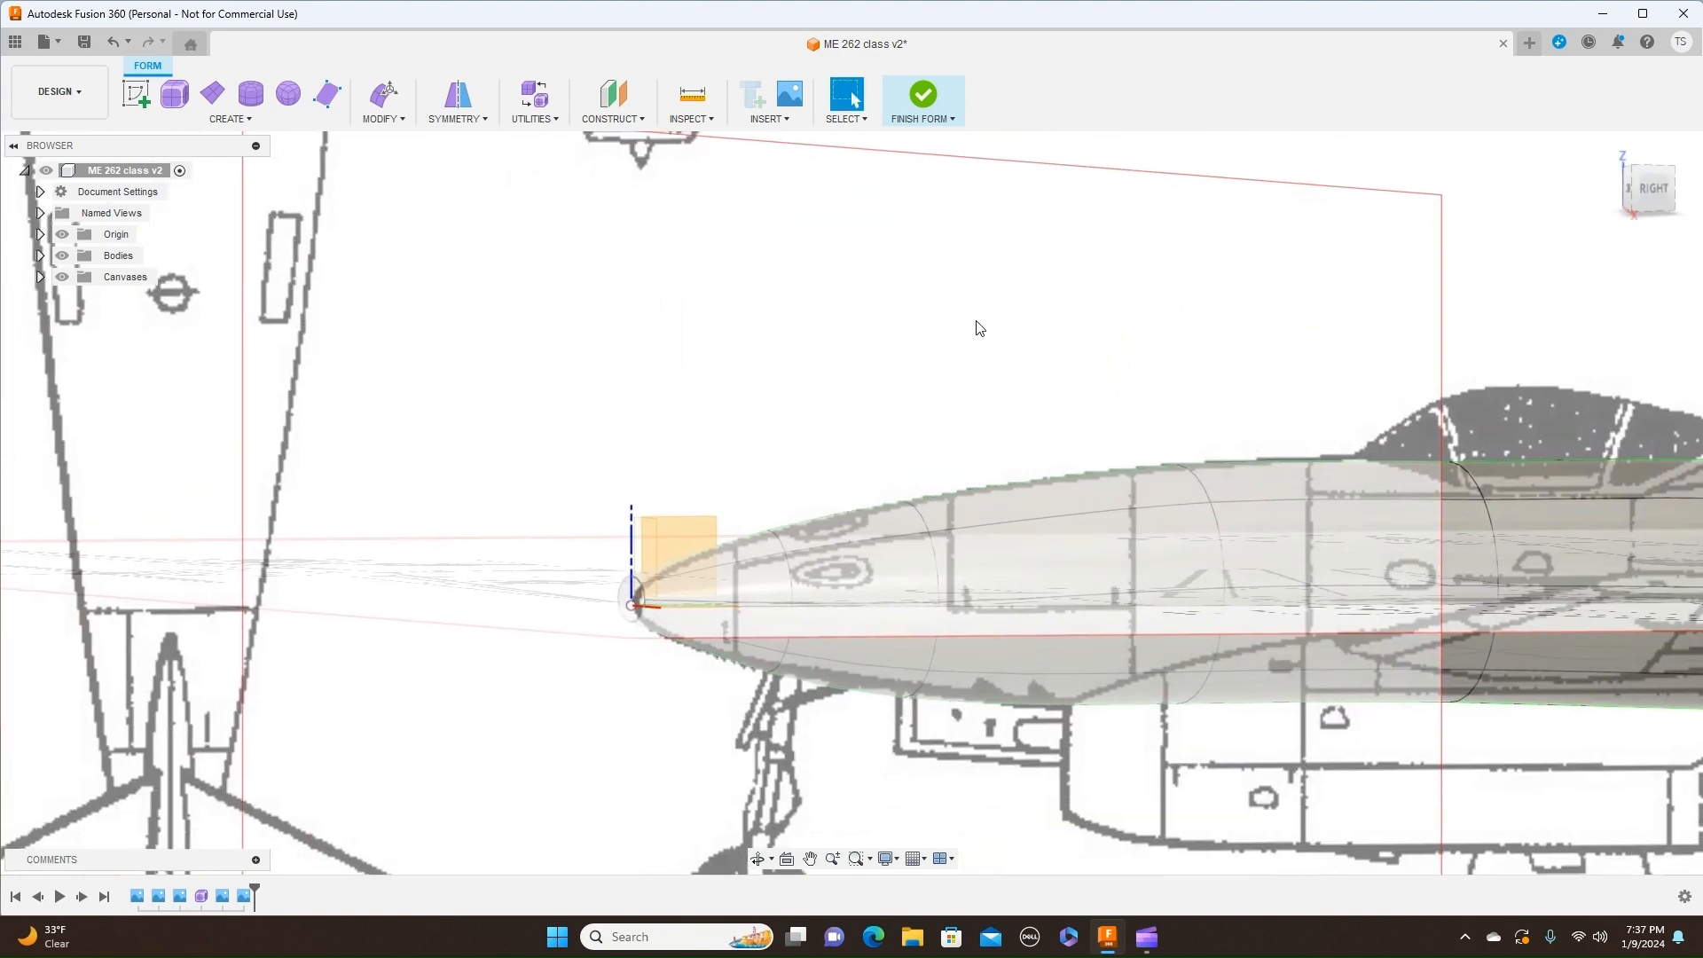
pyautogui.scroll(4, 561, 656)
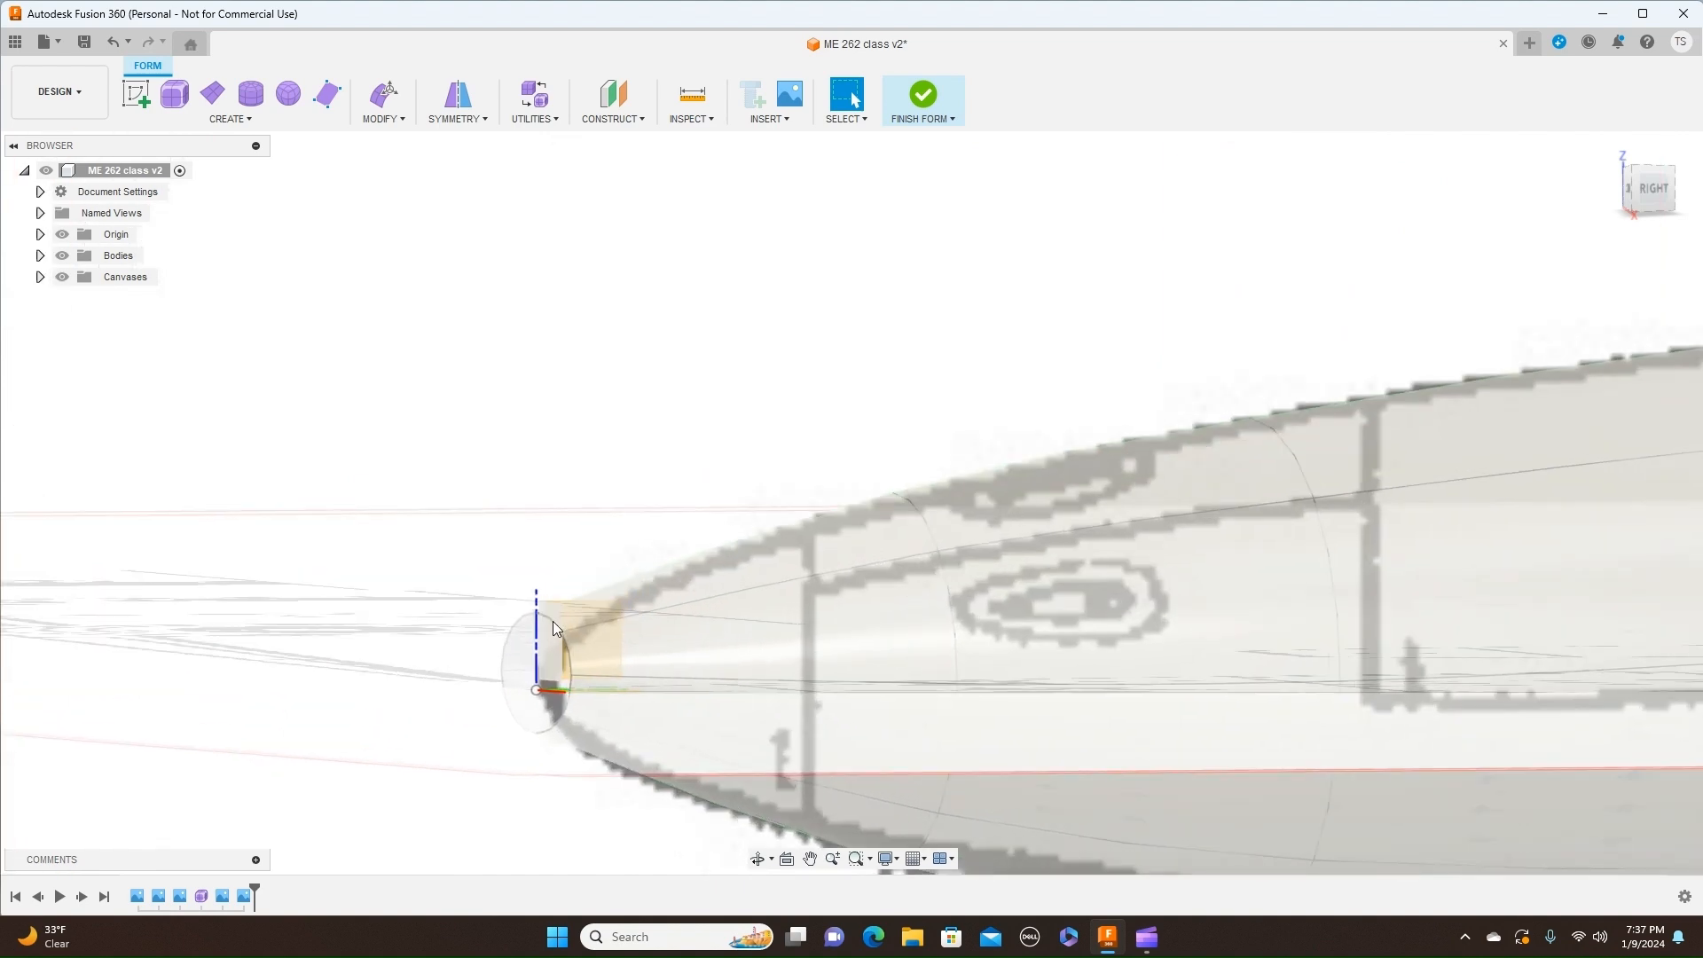
pyautogui.click(62, 277)
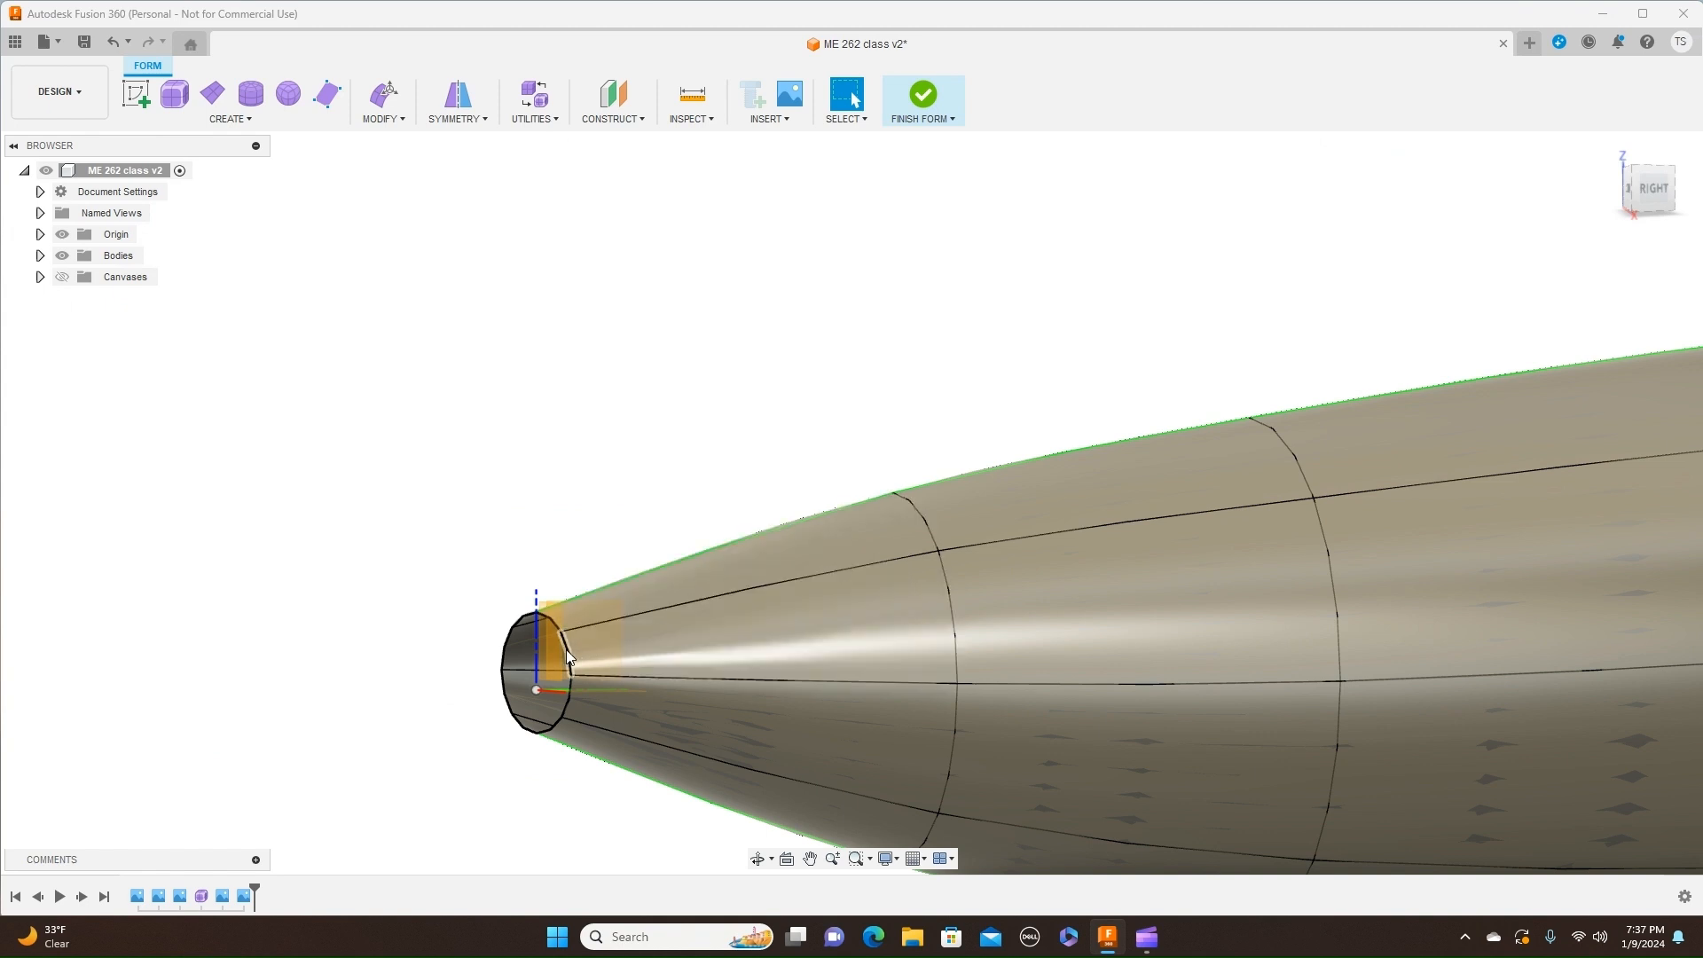
# Step: Close the open nose with Fill Hole in Collapse mode, and show the canvases to compare its tip with the side view
pyautogui.click(397, 125)
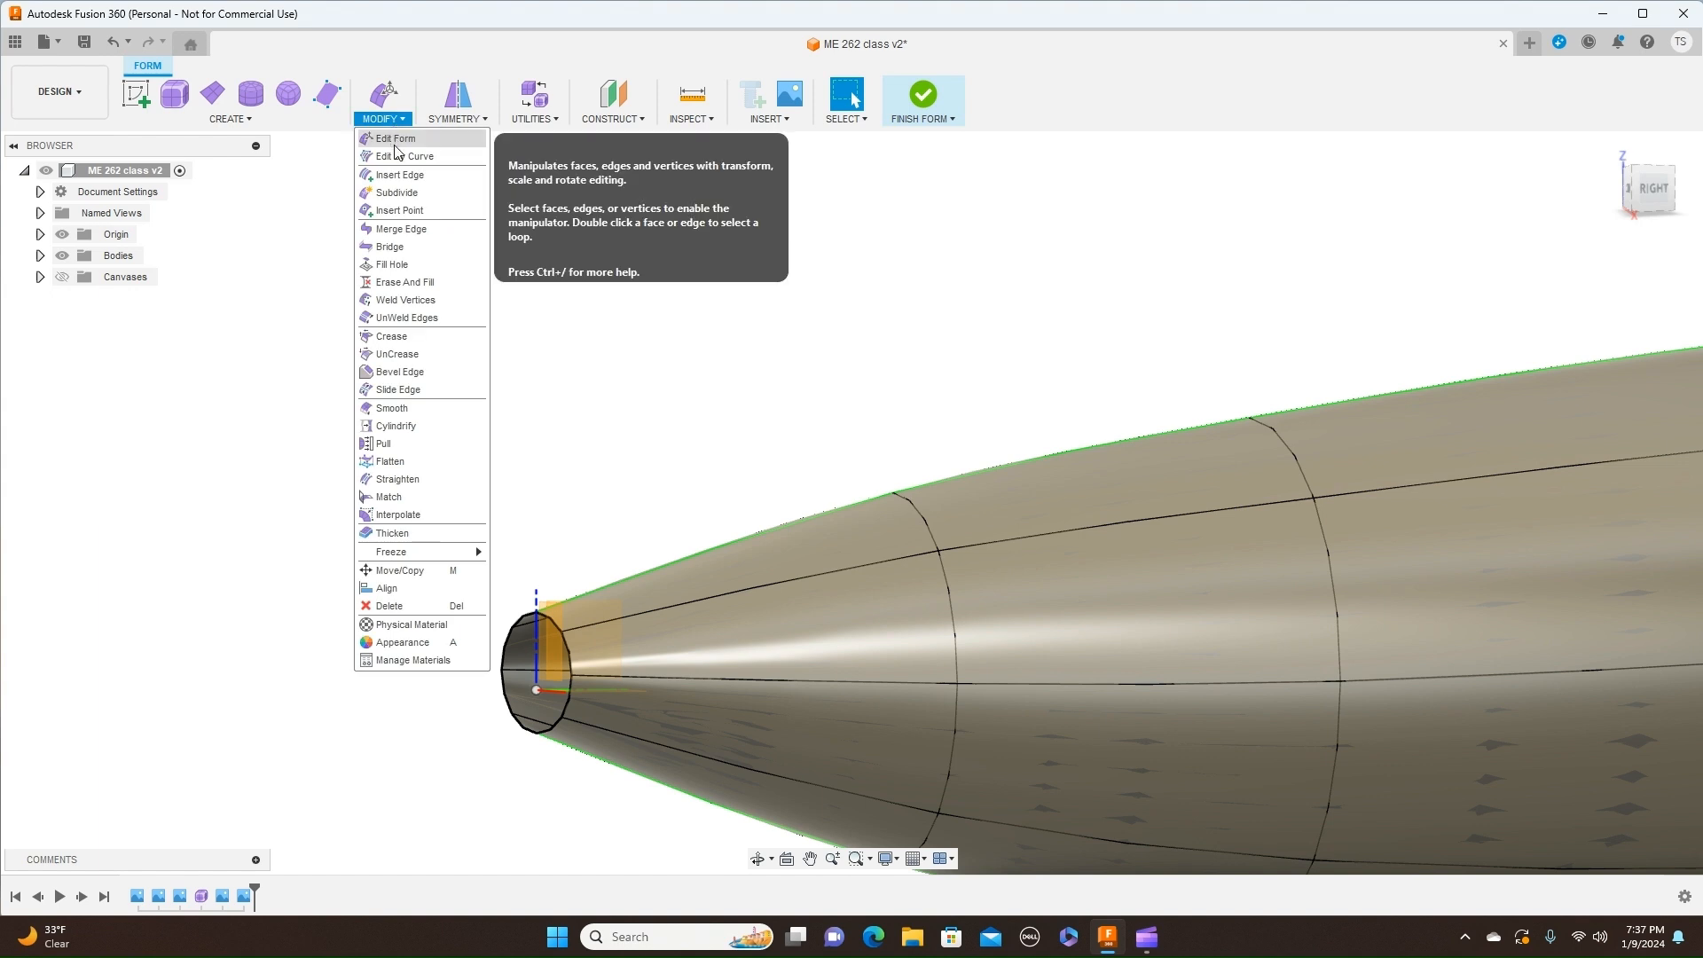
pyautogui.click(396, 265)
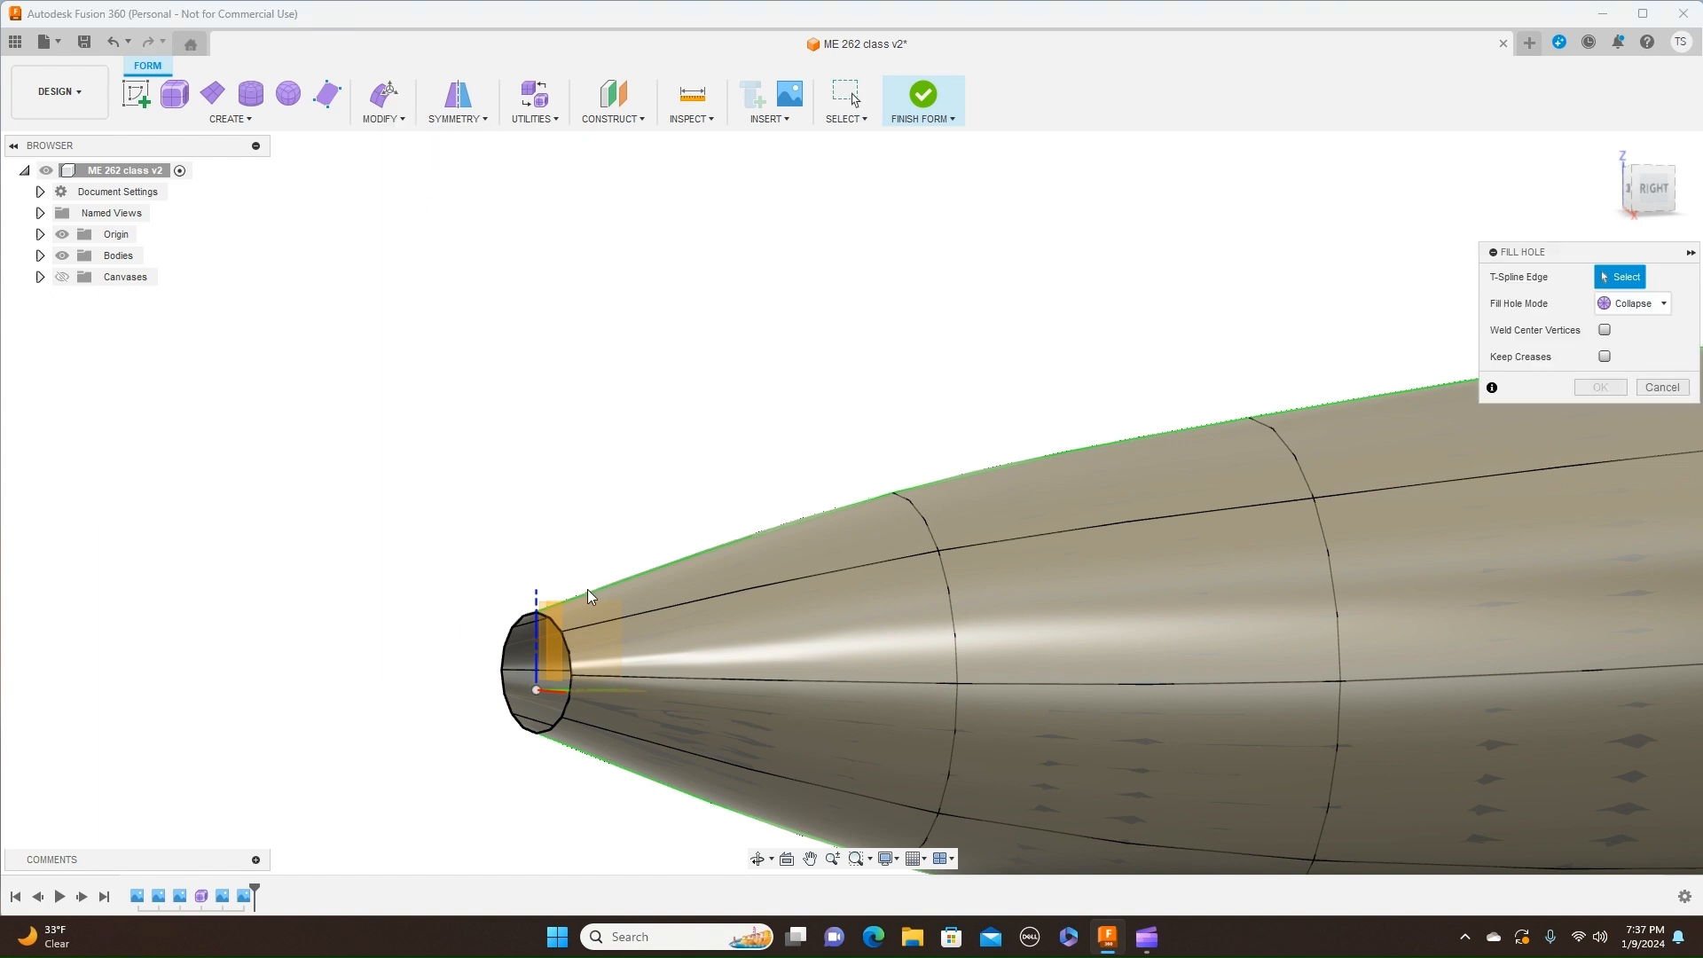
pyautogui.click(551, 619)
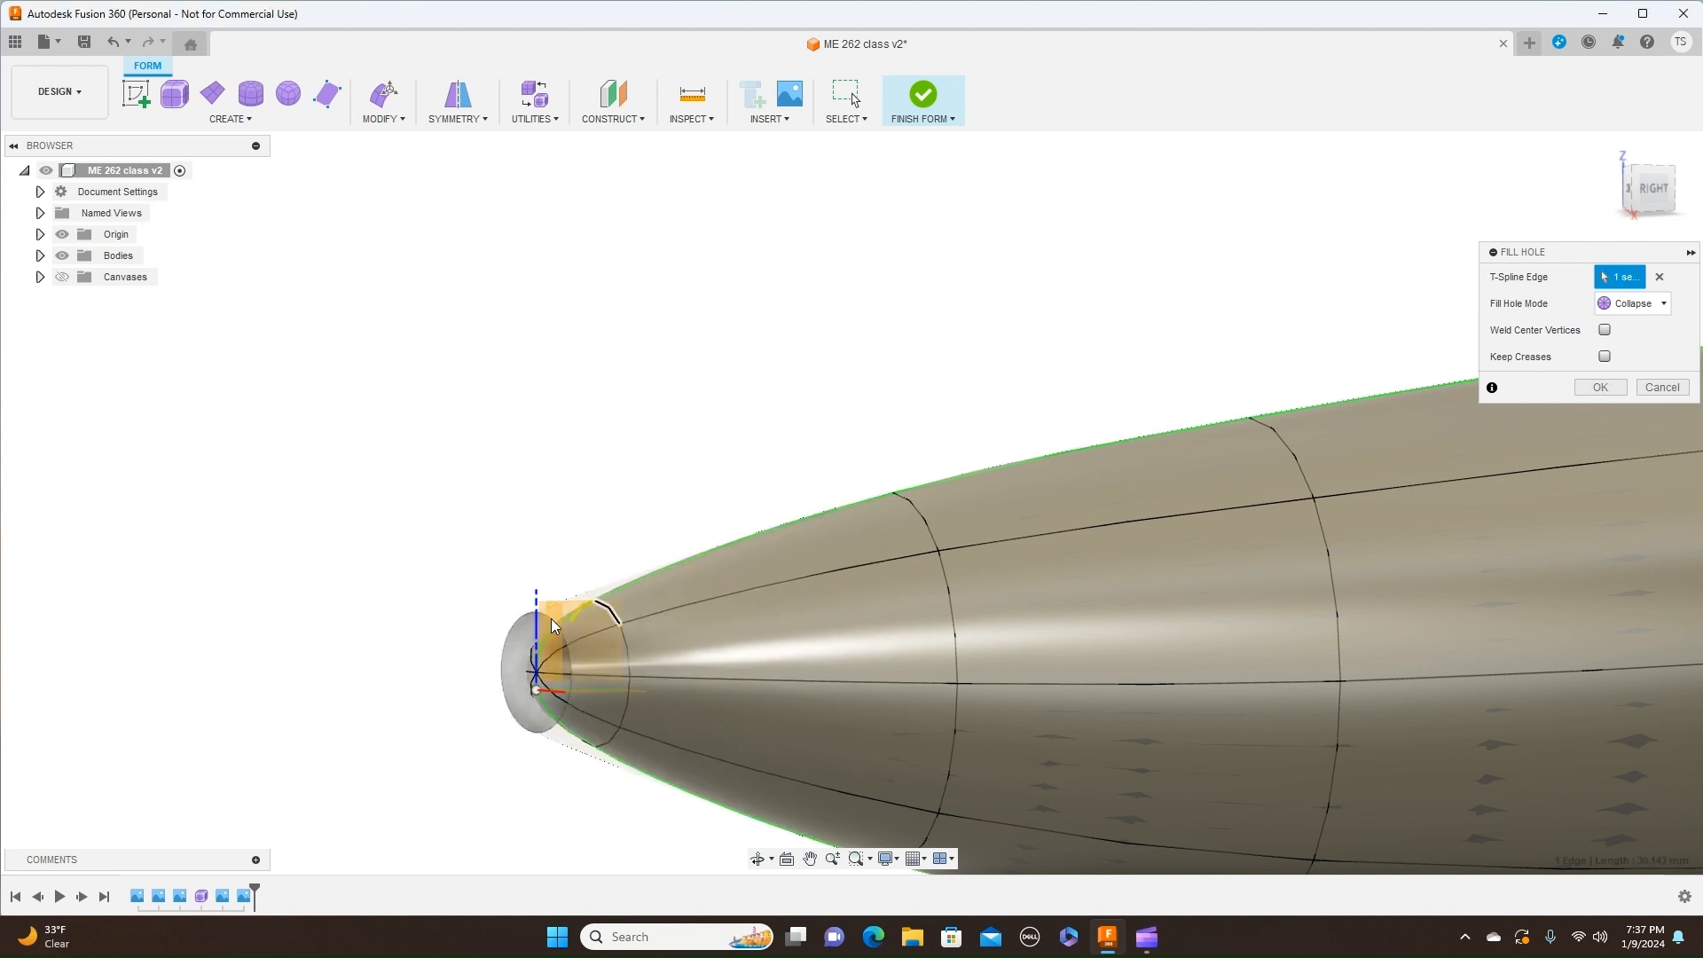
pyautogui.click(1650, 188)
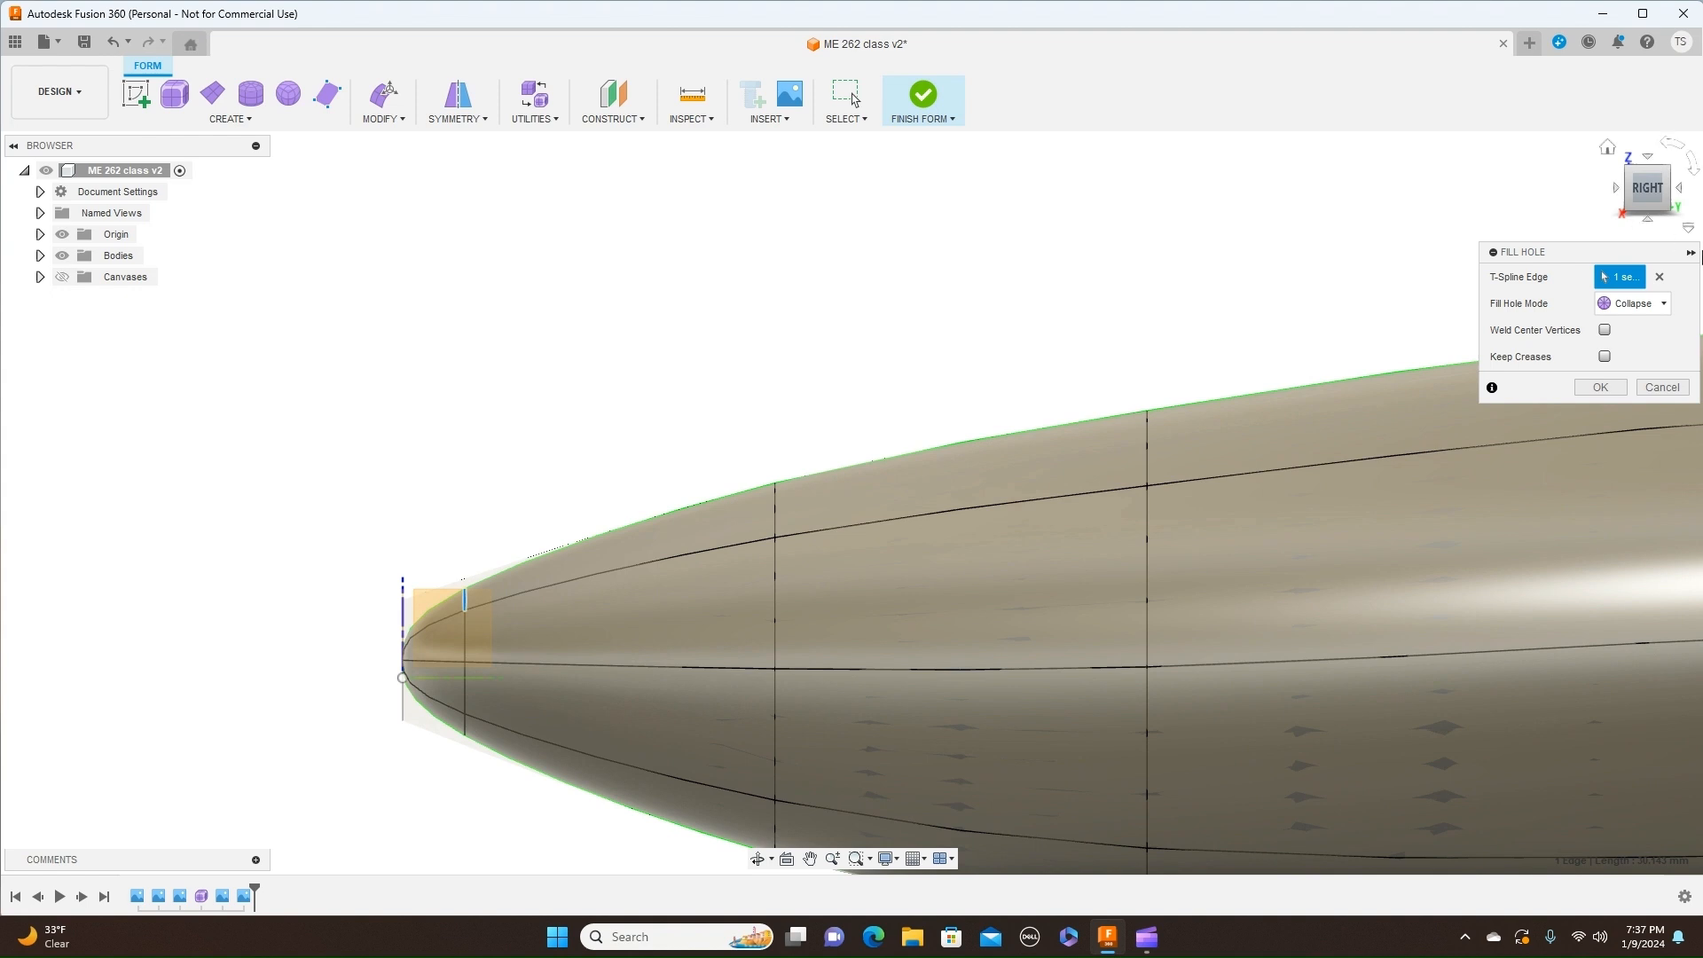
pyautogui.click(1665, 305)
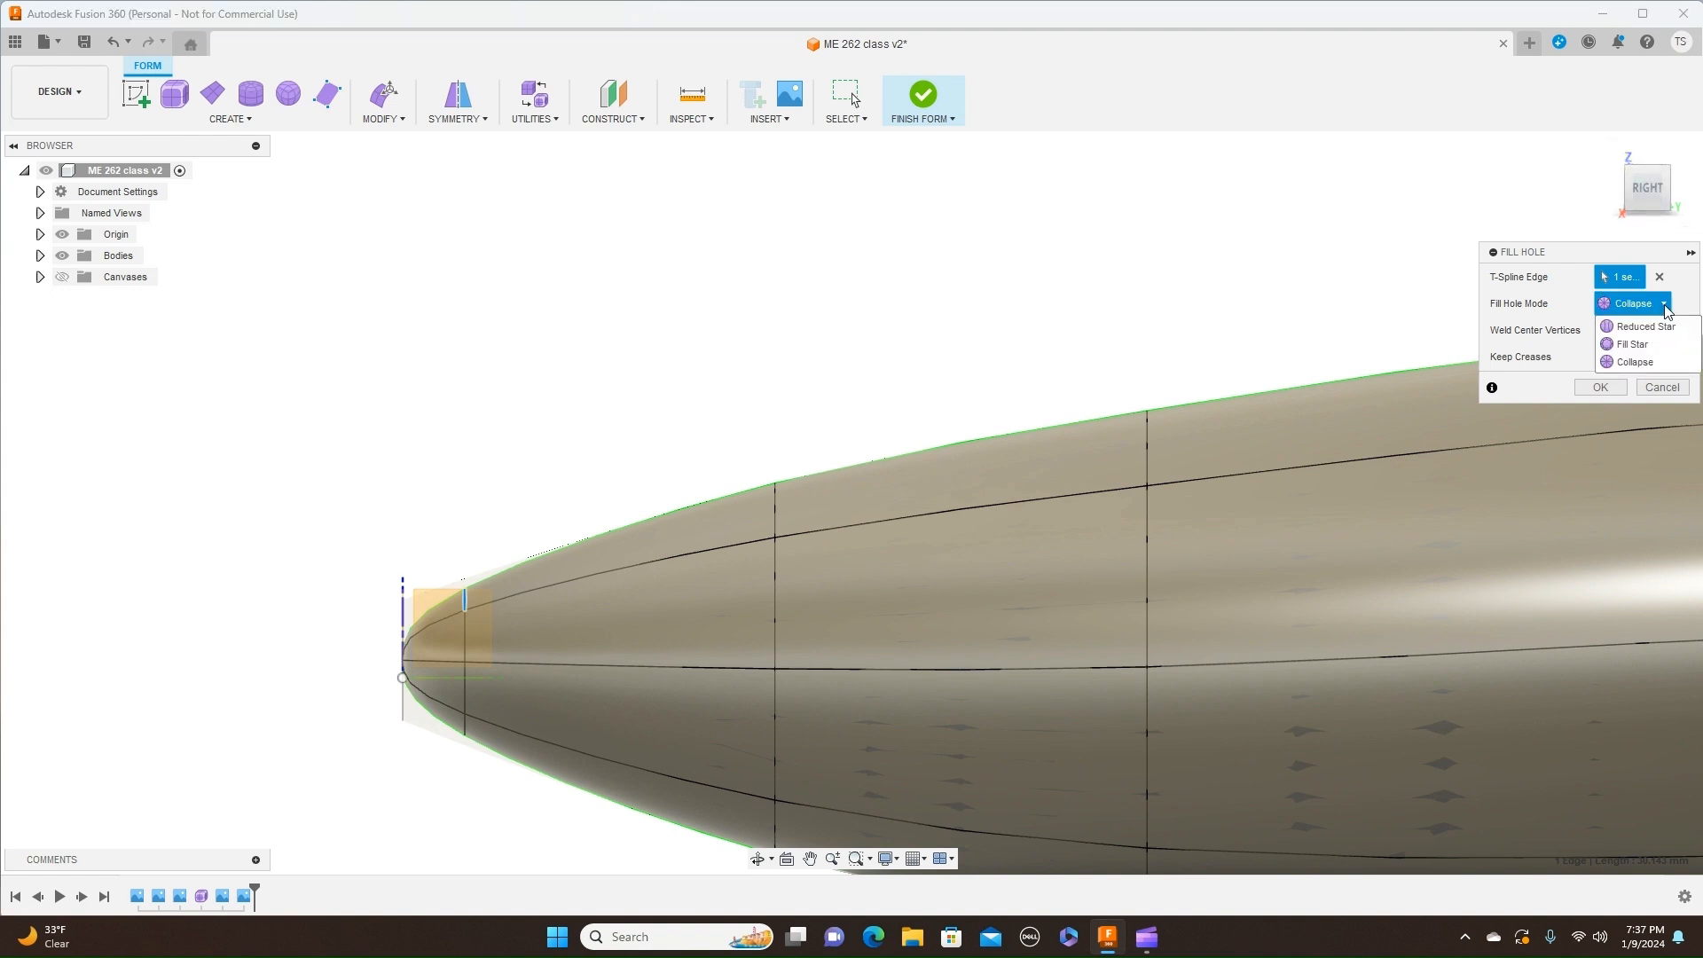
pyautogui.scroll(-1, 1242, 312)
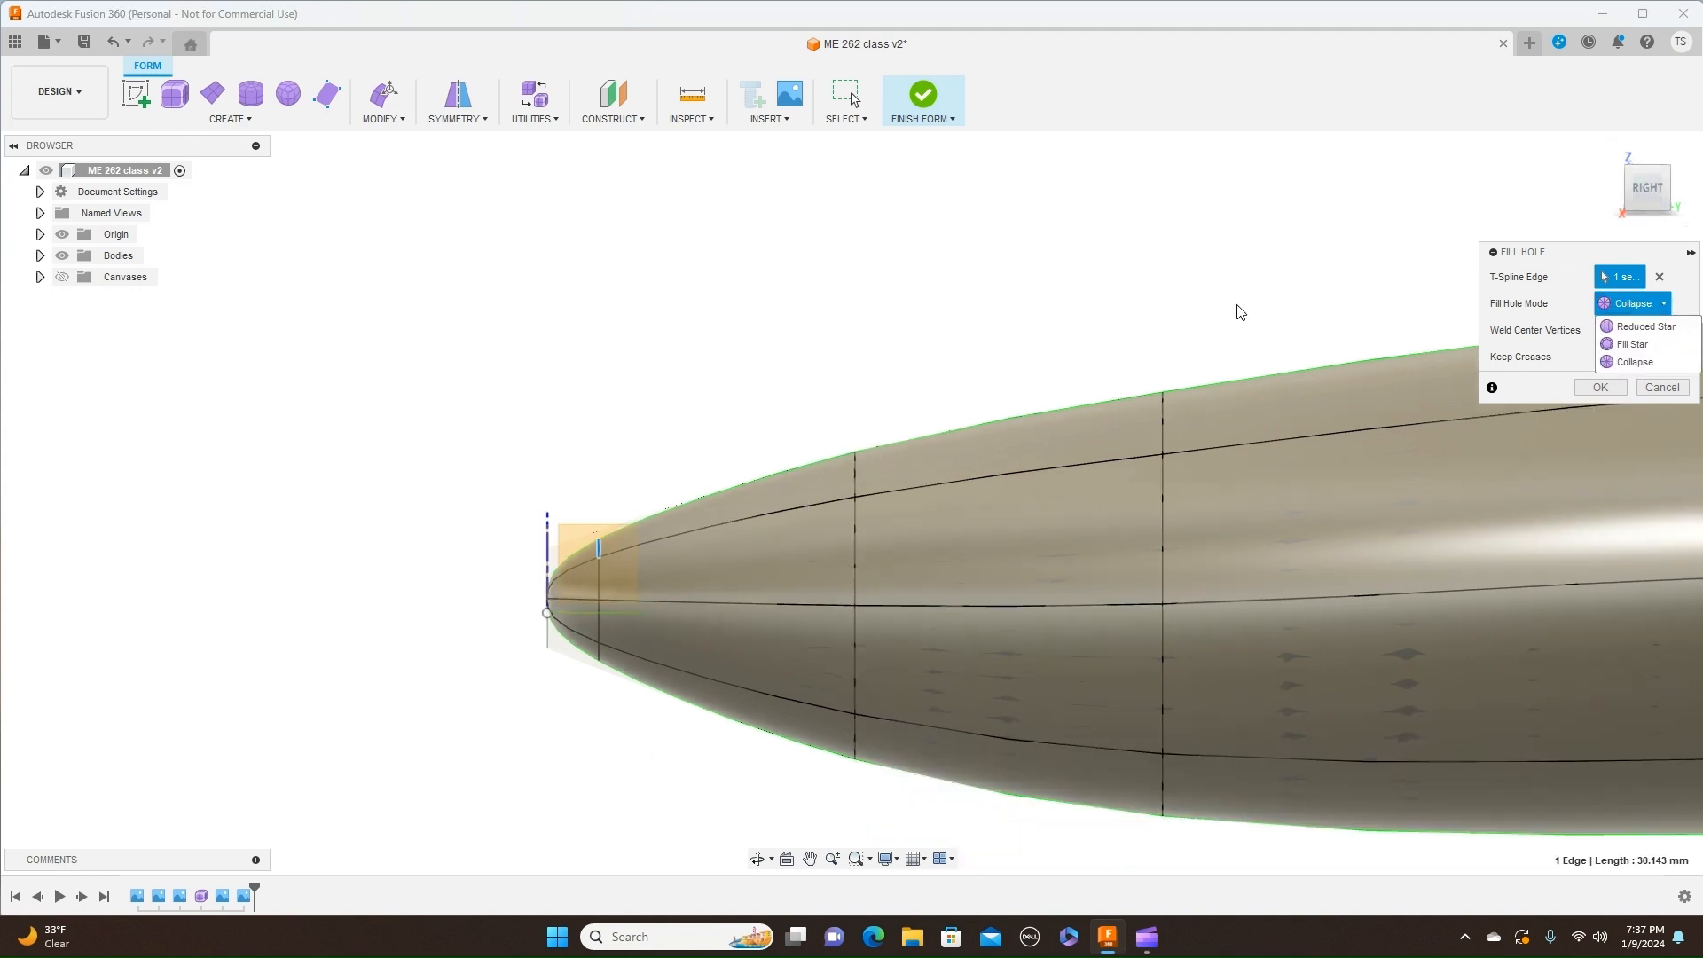
pyautogui.click(69, 277)
pyautogui.click(71, 279)
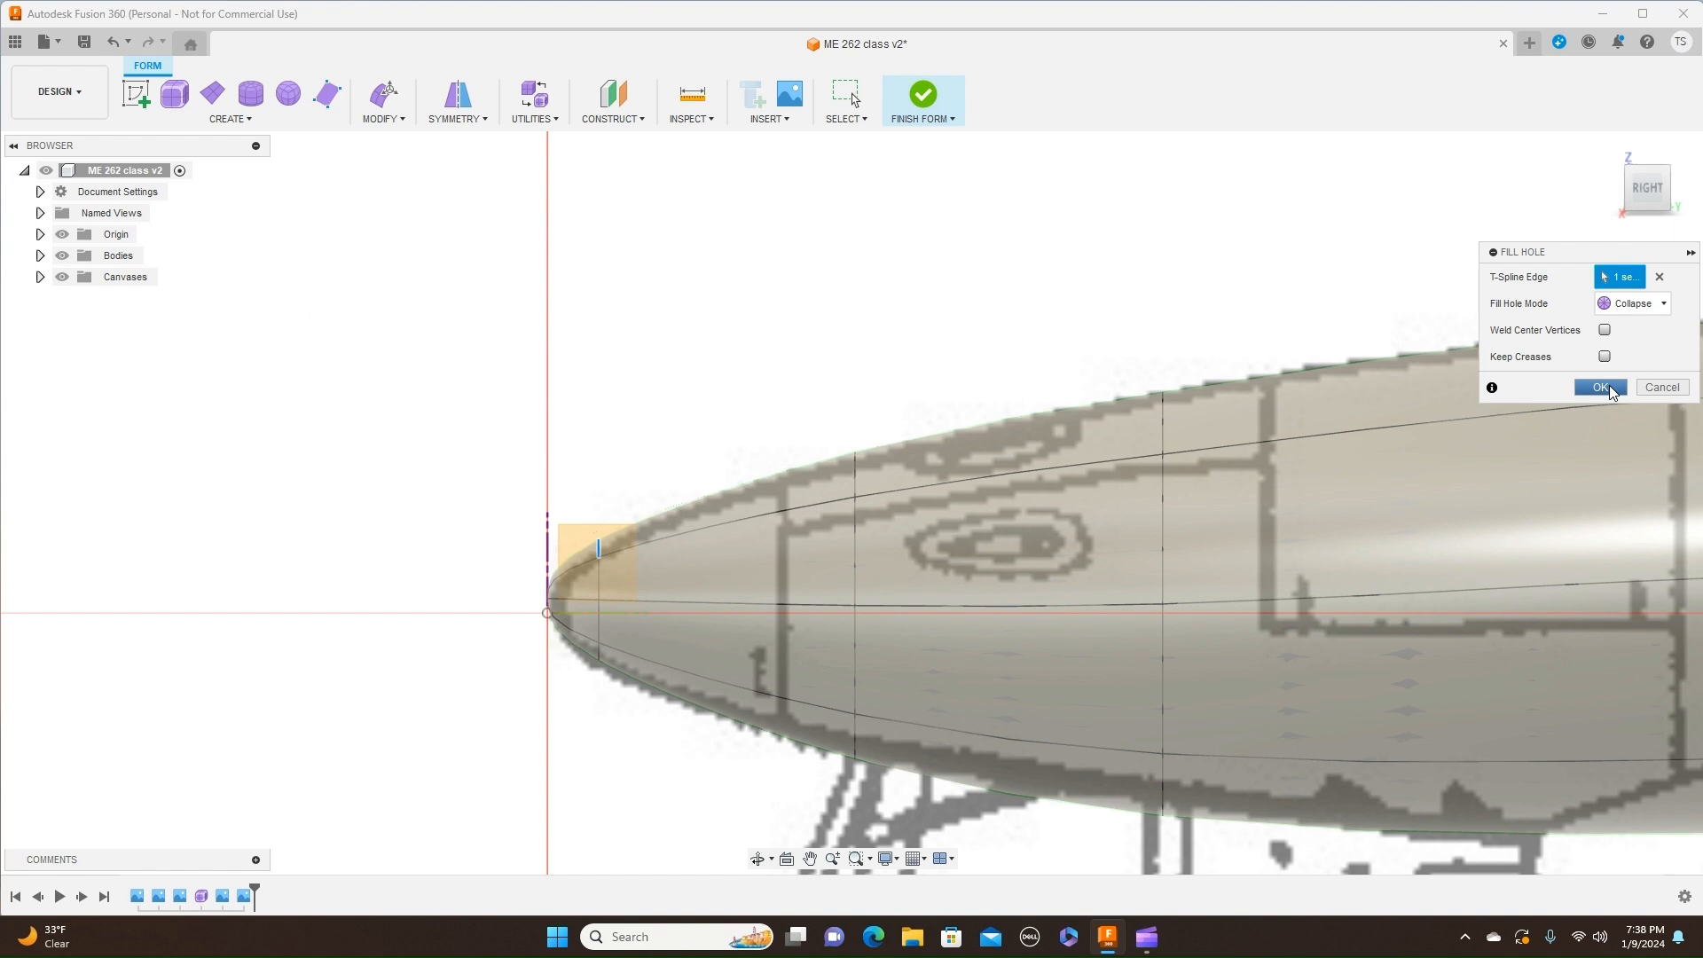
pyautogui.click(1601, 387)
# Step: Finish the form with the closed nose and return to solid modeling
pyautogui.scroll(-3, 1082, 266)
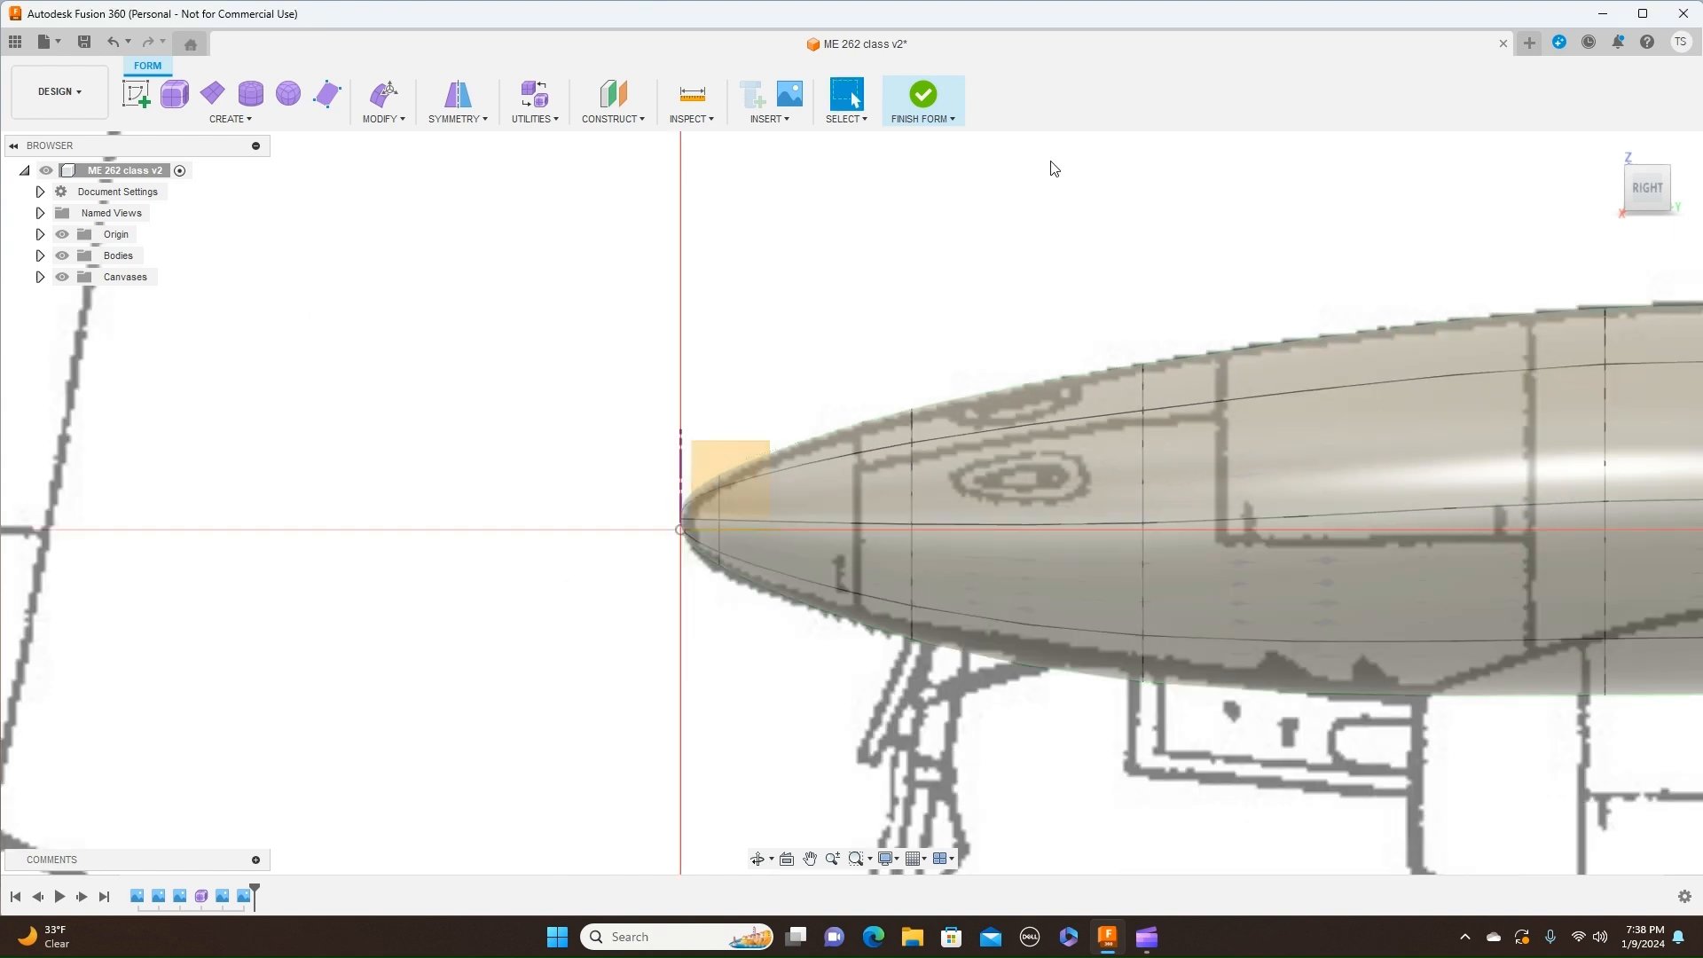
pyautogui.click(949, 119)
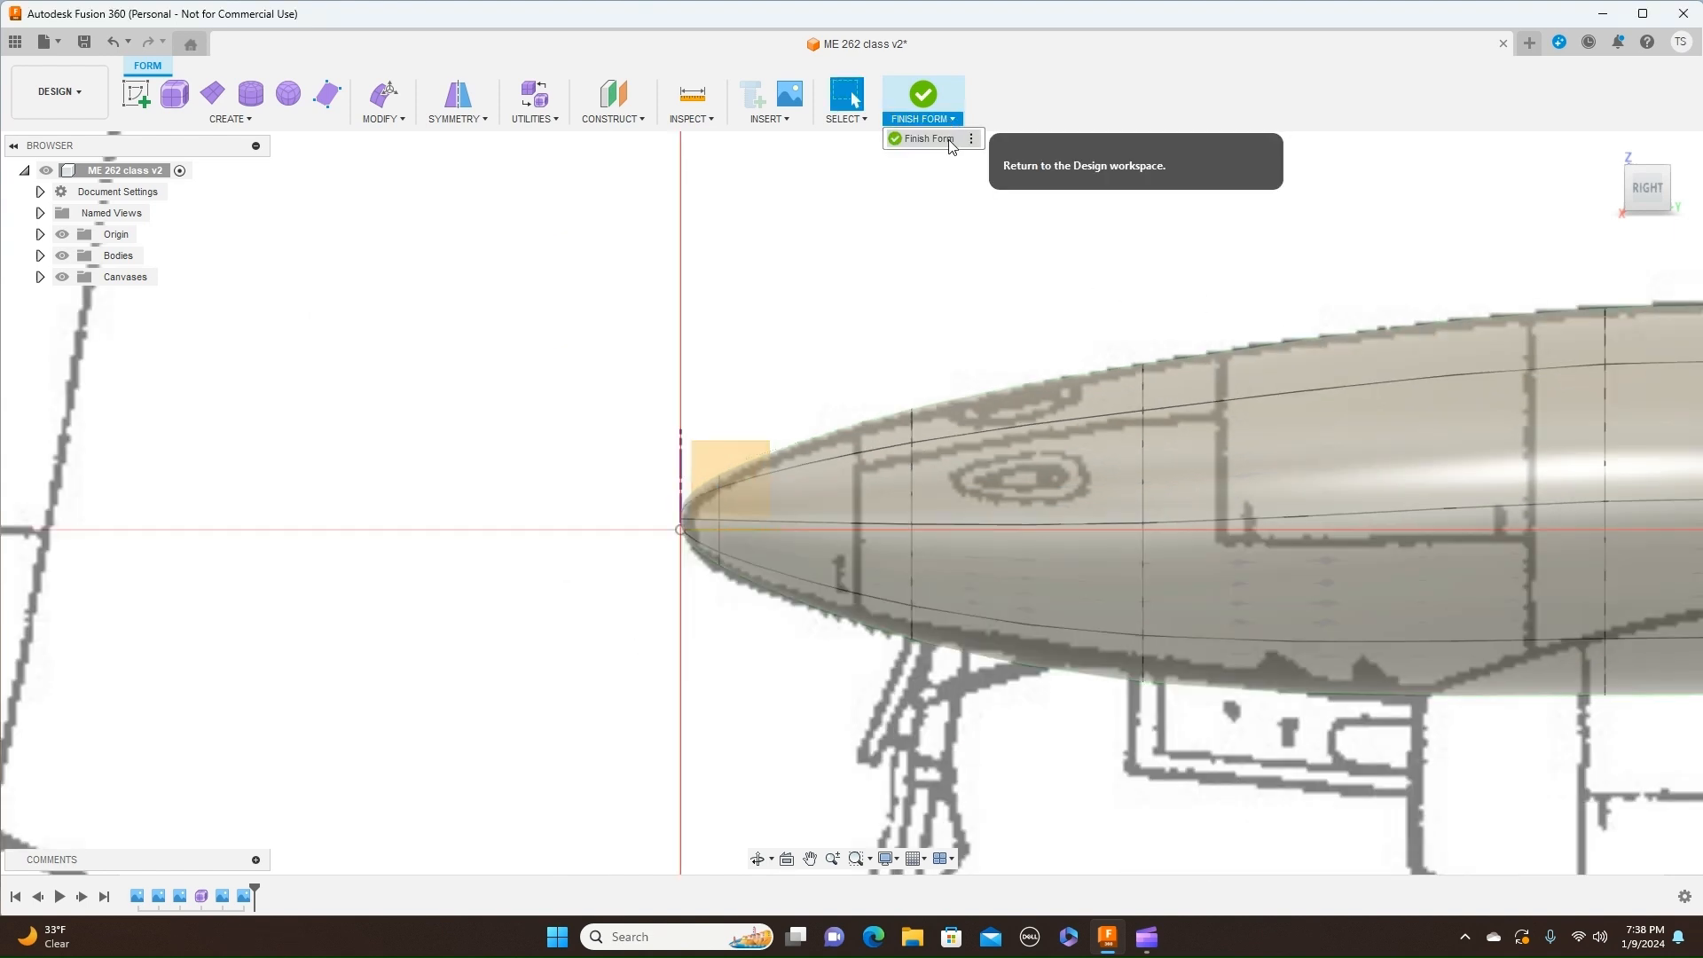
pyautogui.click(949, 145)
# Step: Hide the canvases and origin, leaving only the whole fuselage body in the right view
pyautogui.scroll(-2, 1027, 236)
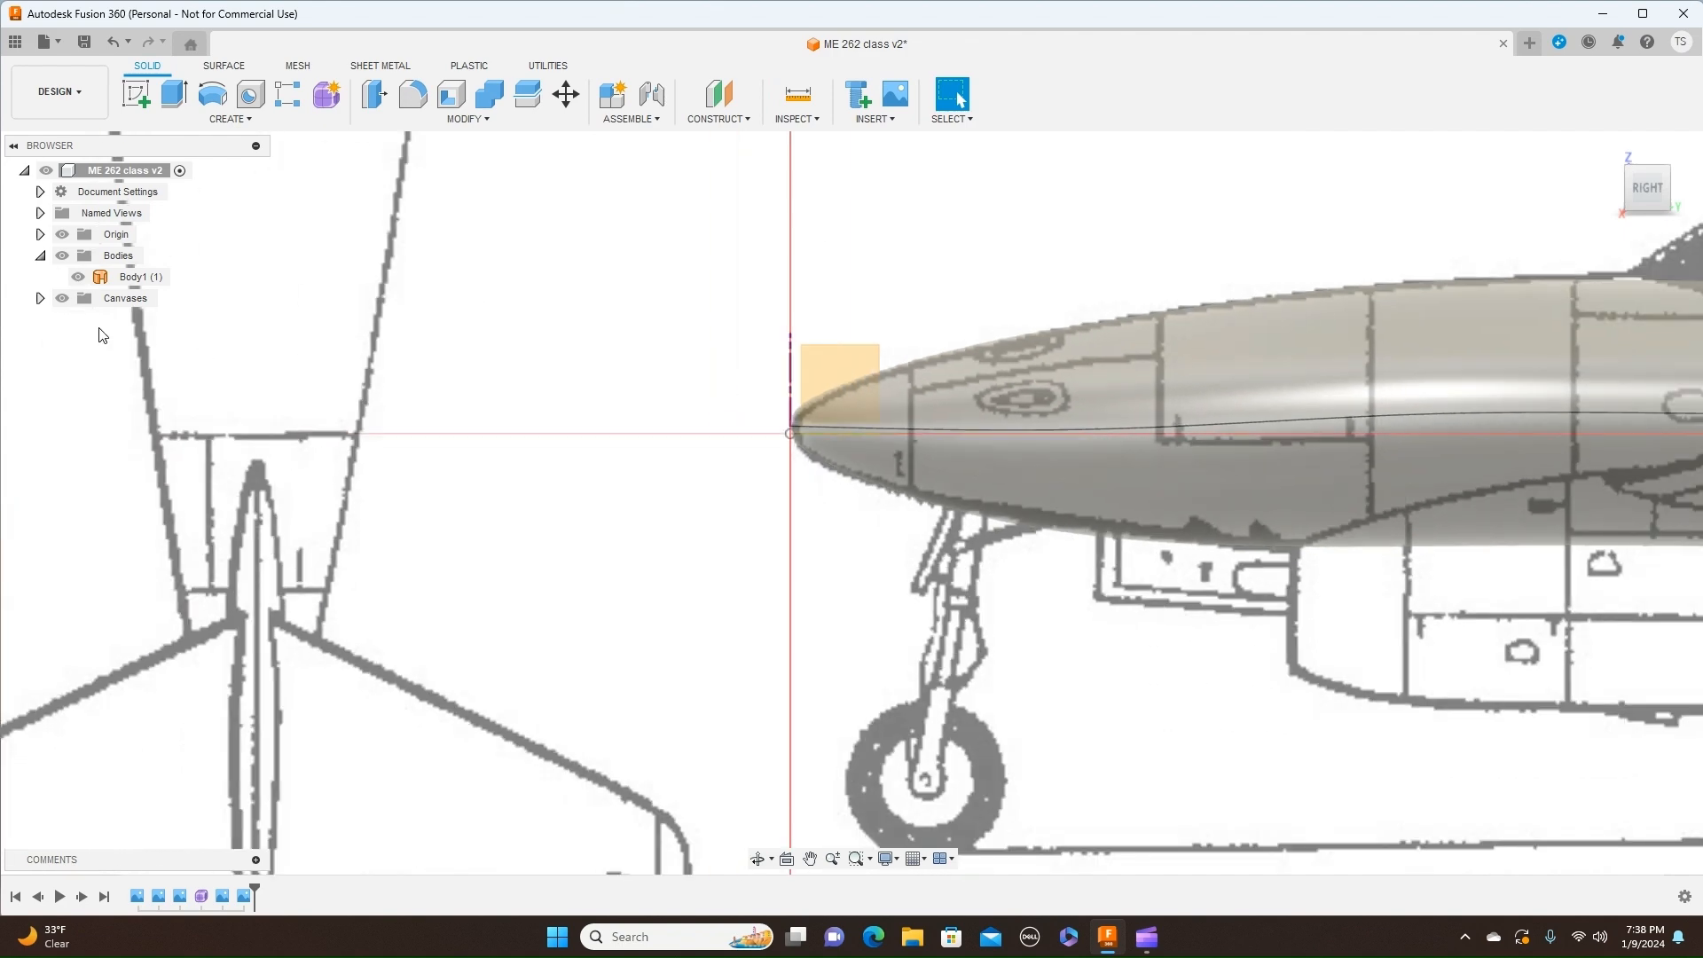
pyautogui.click(62, 298)
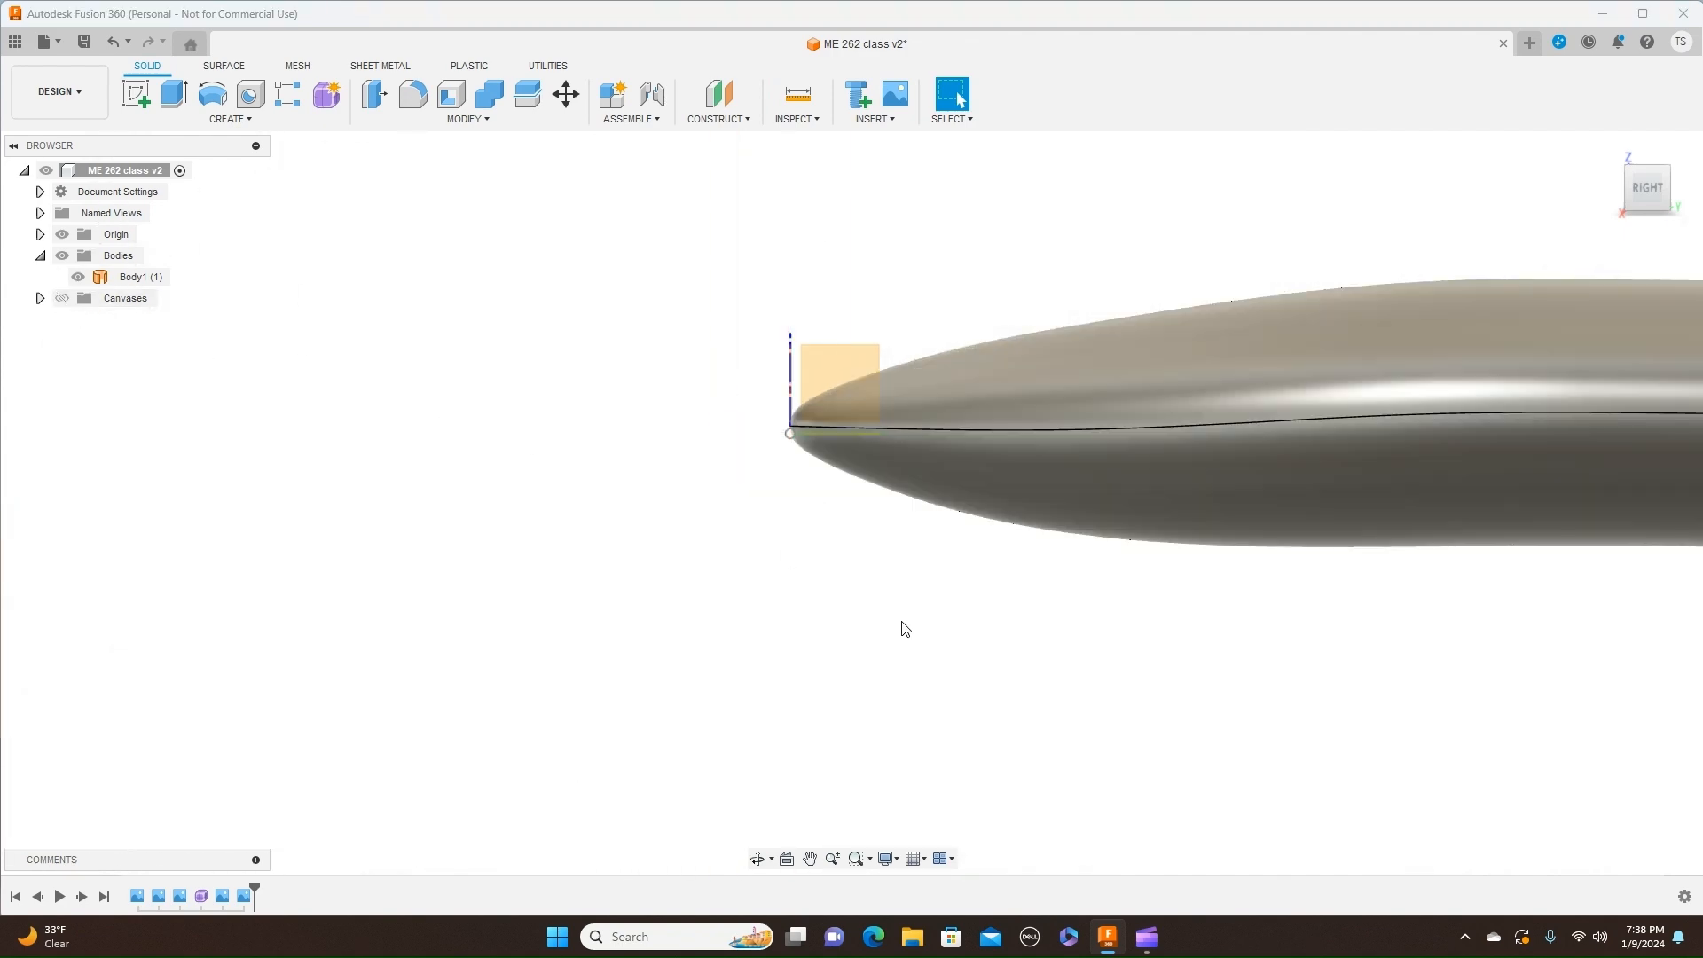
pyautogui.moveTo(1001, 626); pyautogui.dragTo(639, 720)
pyautogui.press('Escape')
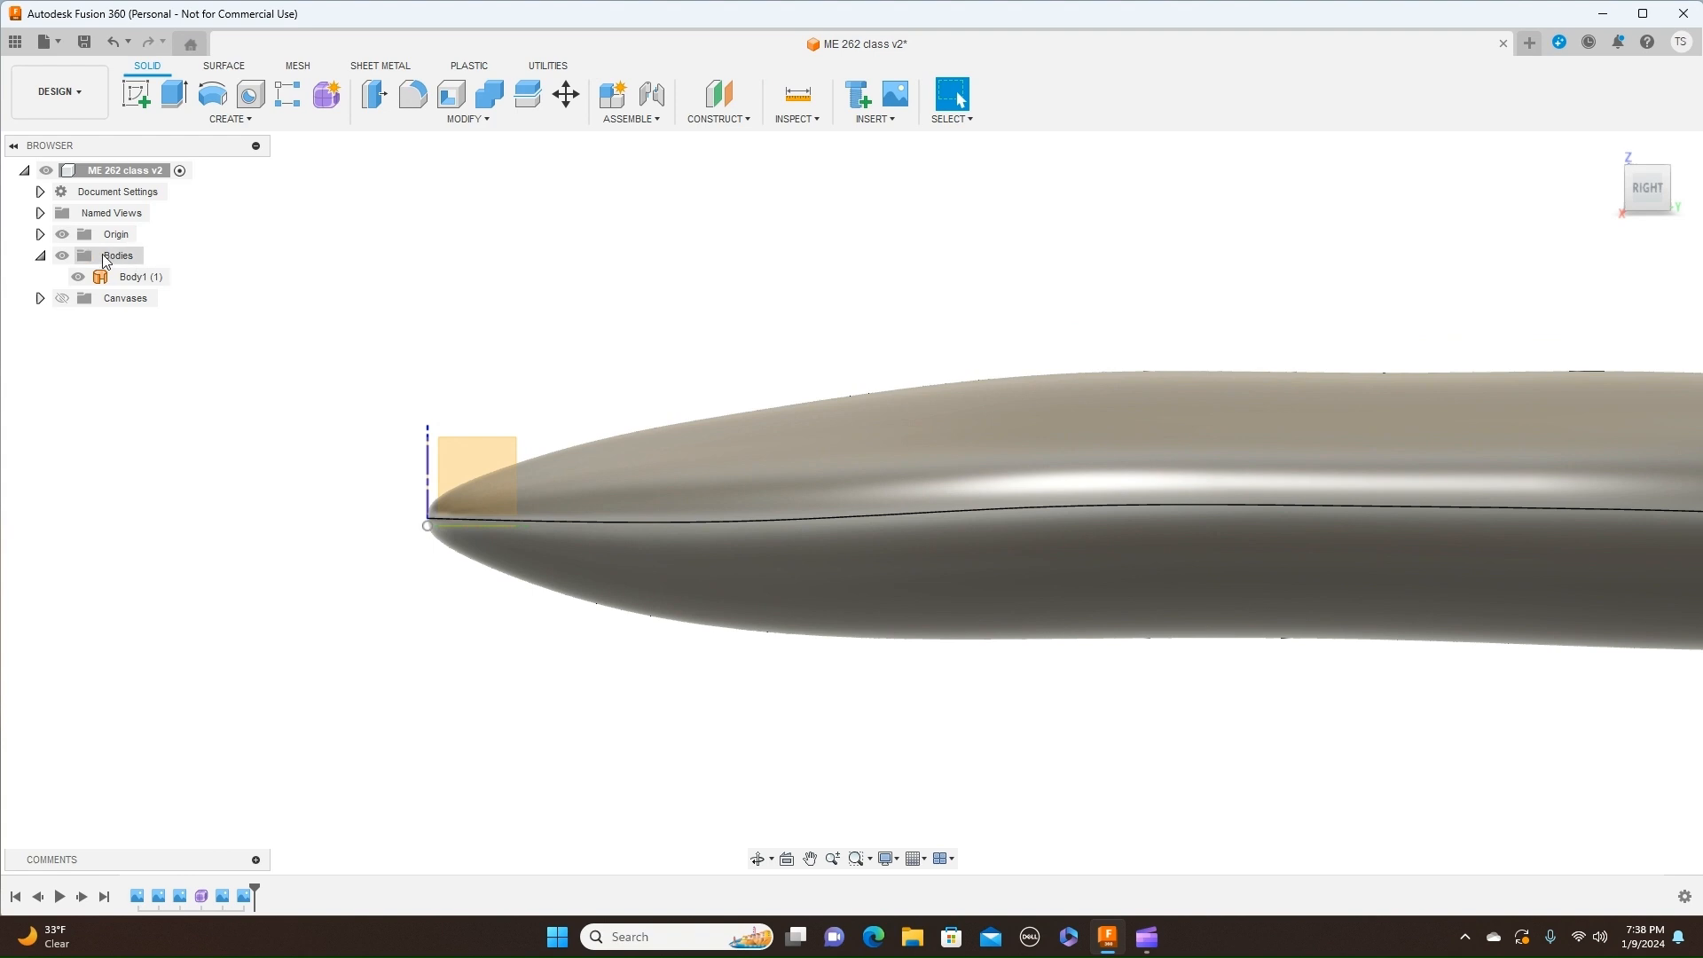
pyautogui.click(62, 235)
pyautogui.scroll(-1, 785, 646)
pyautogui.scroll(-2, 785, 646)
pyautogui.moveTo(1190, 774); pyautogui.dragTo(669, 695, button='middle')
pyautogui.scroll(-3, 905, 715)
pyautogui.moveTo(908, 716); pyautogui.dragTo(979, 662, button='middle')
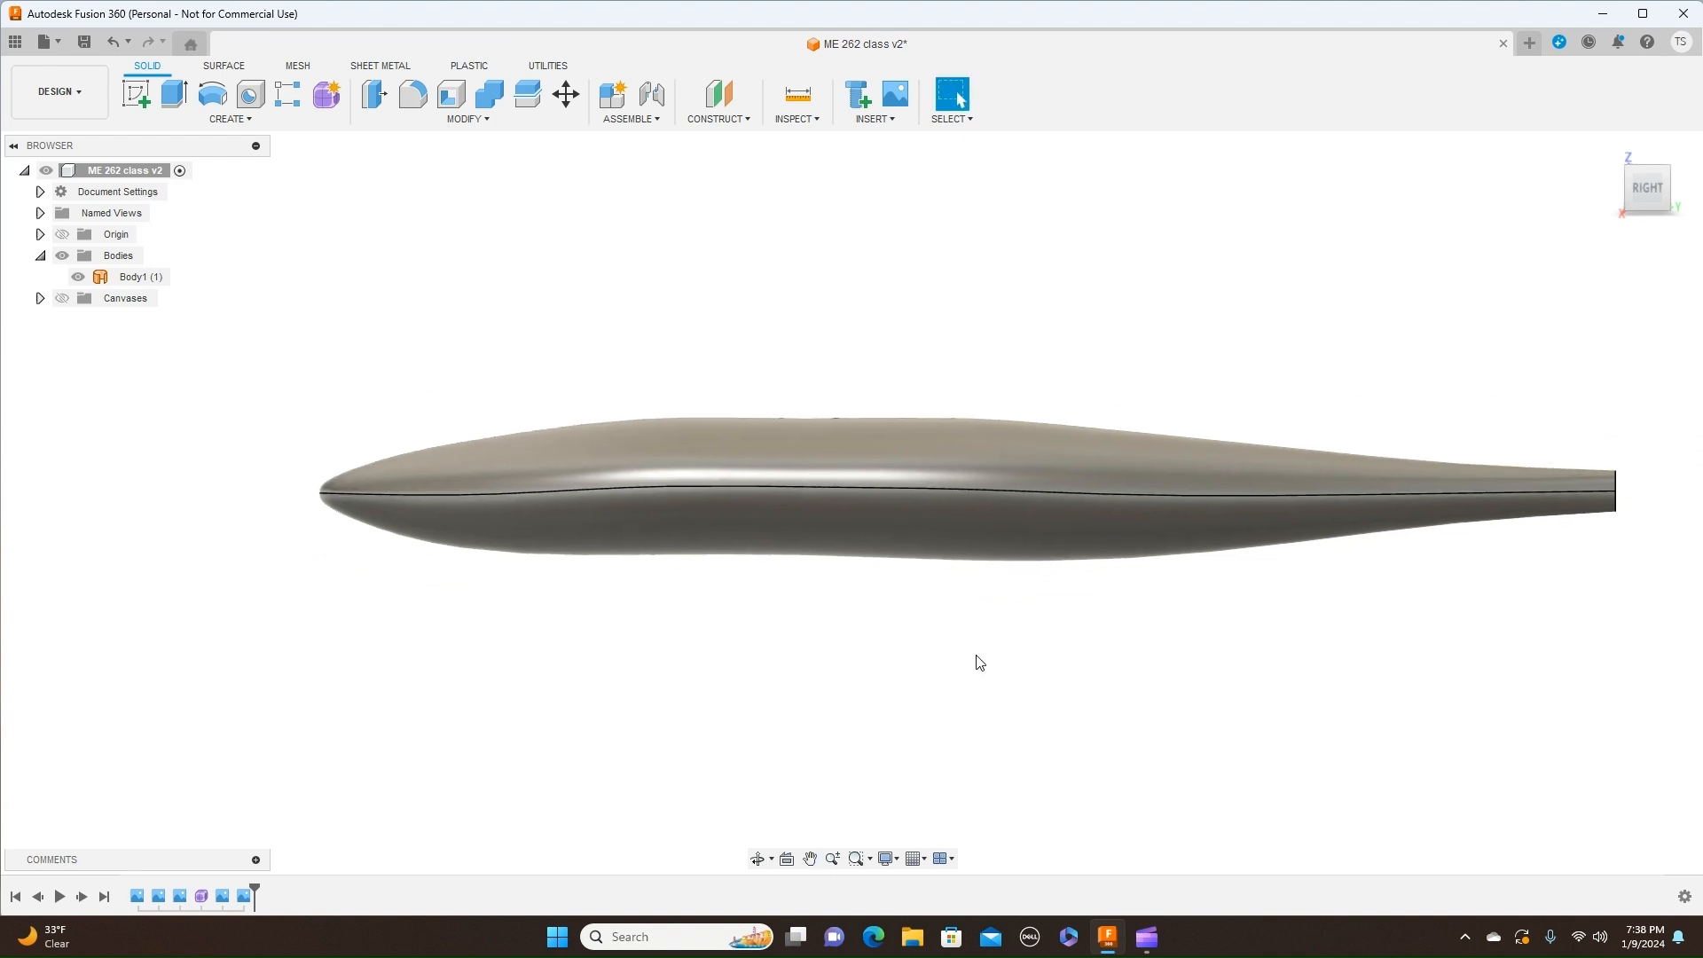
# Step: Apply a Zebra Analysis to the fuselage body with horizontal stripes and 20 repeats
pyautogui.click(821, 124)
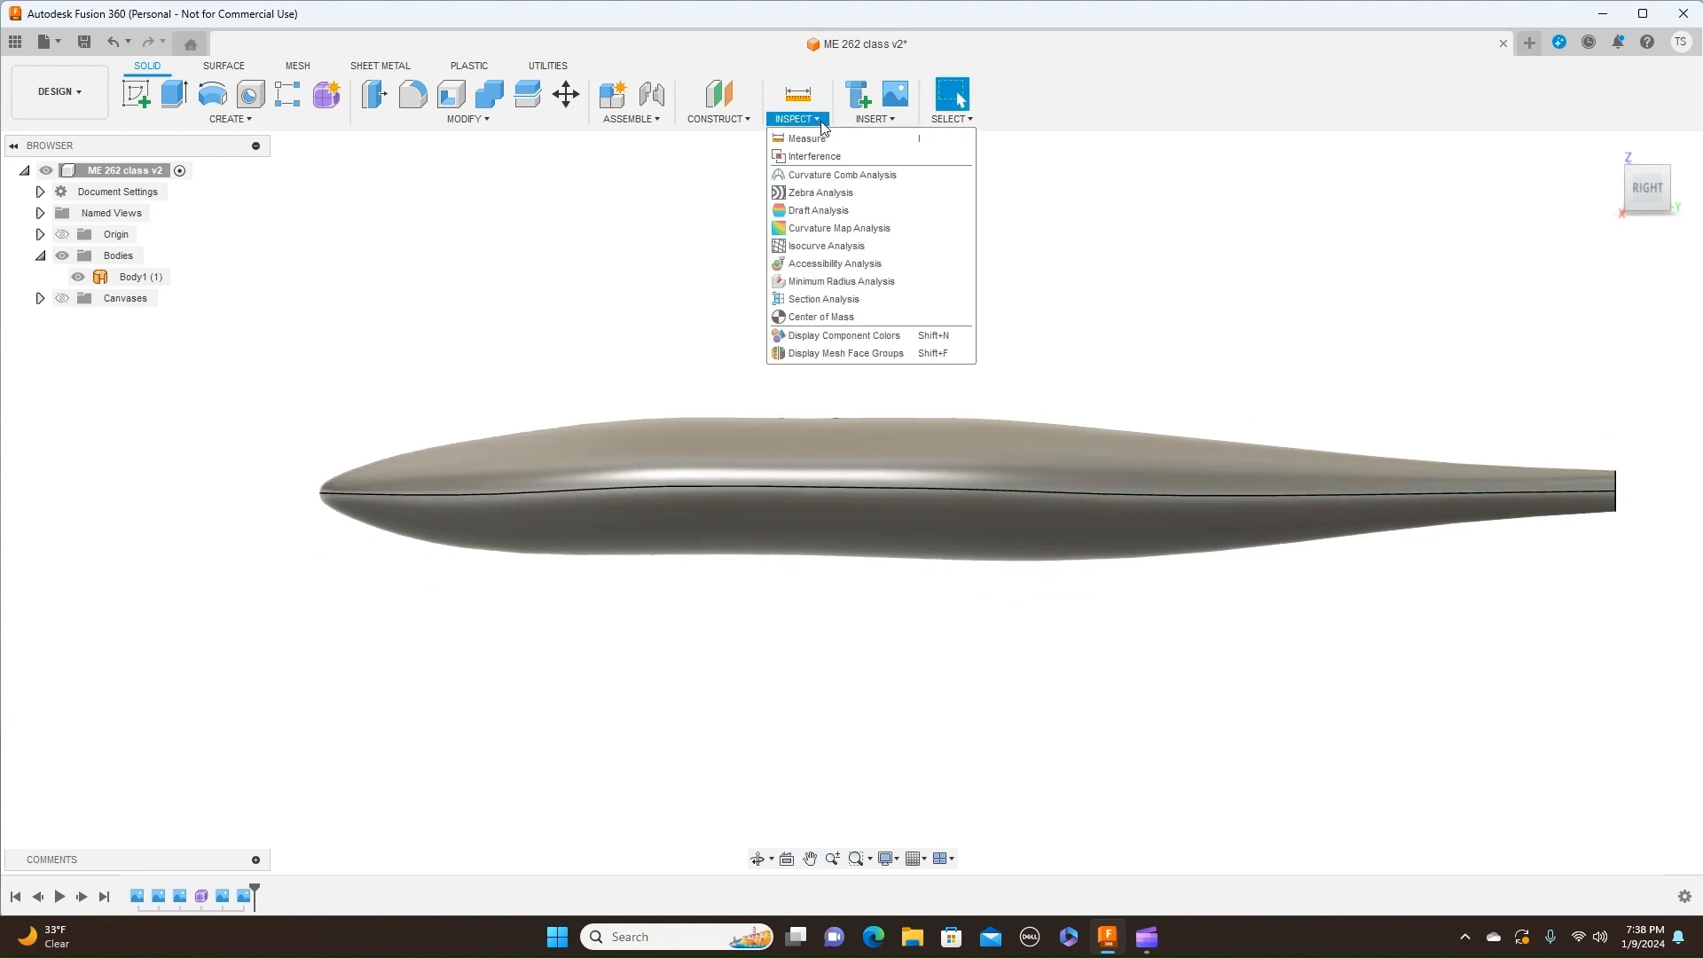
pyautogui.click(826, 194)
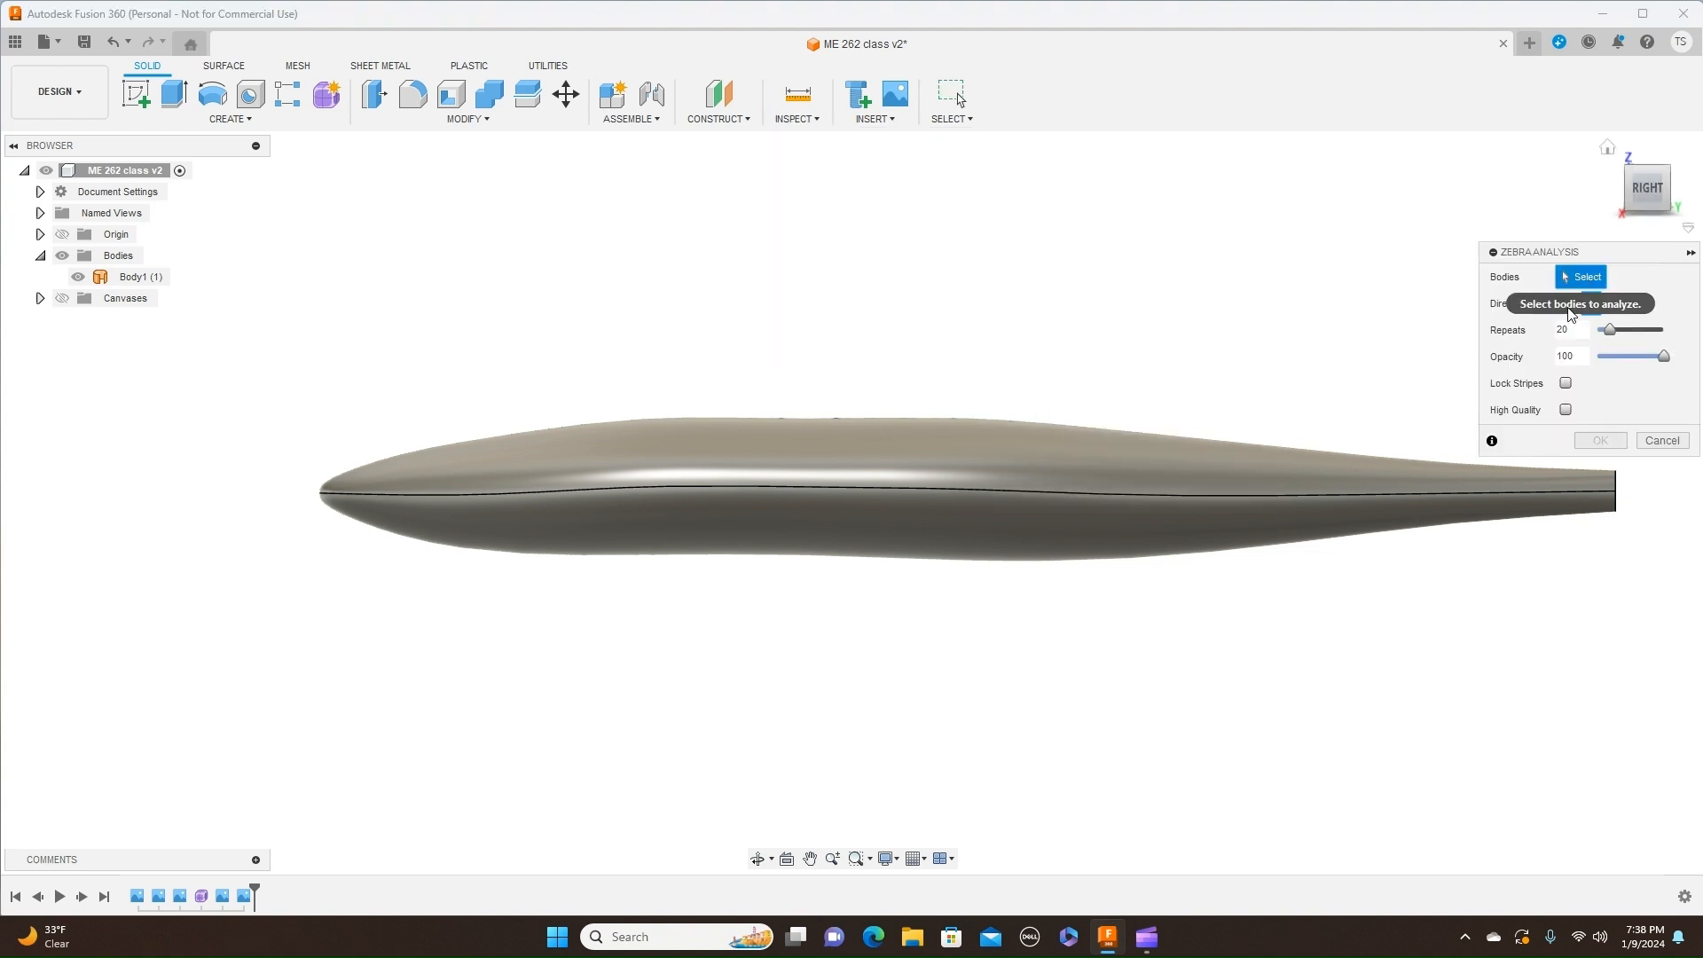
pyautogui.click(1083, 484)
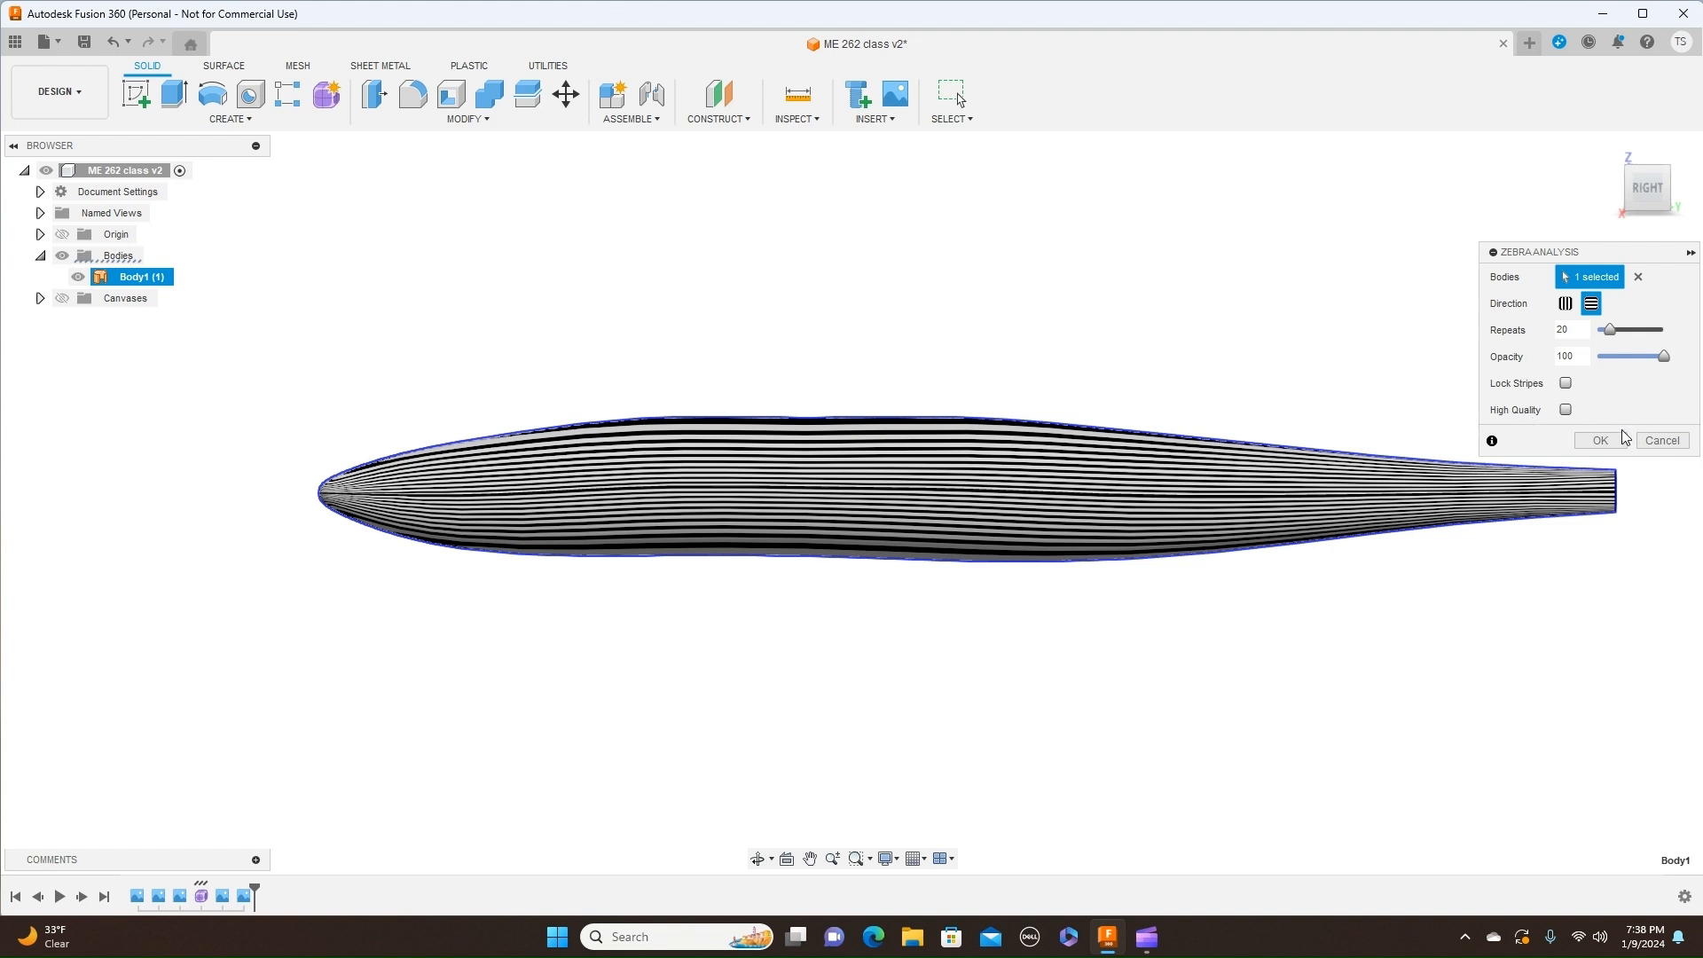
pyautogui.click(1601, 441)
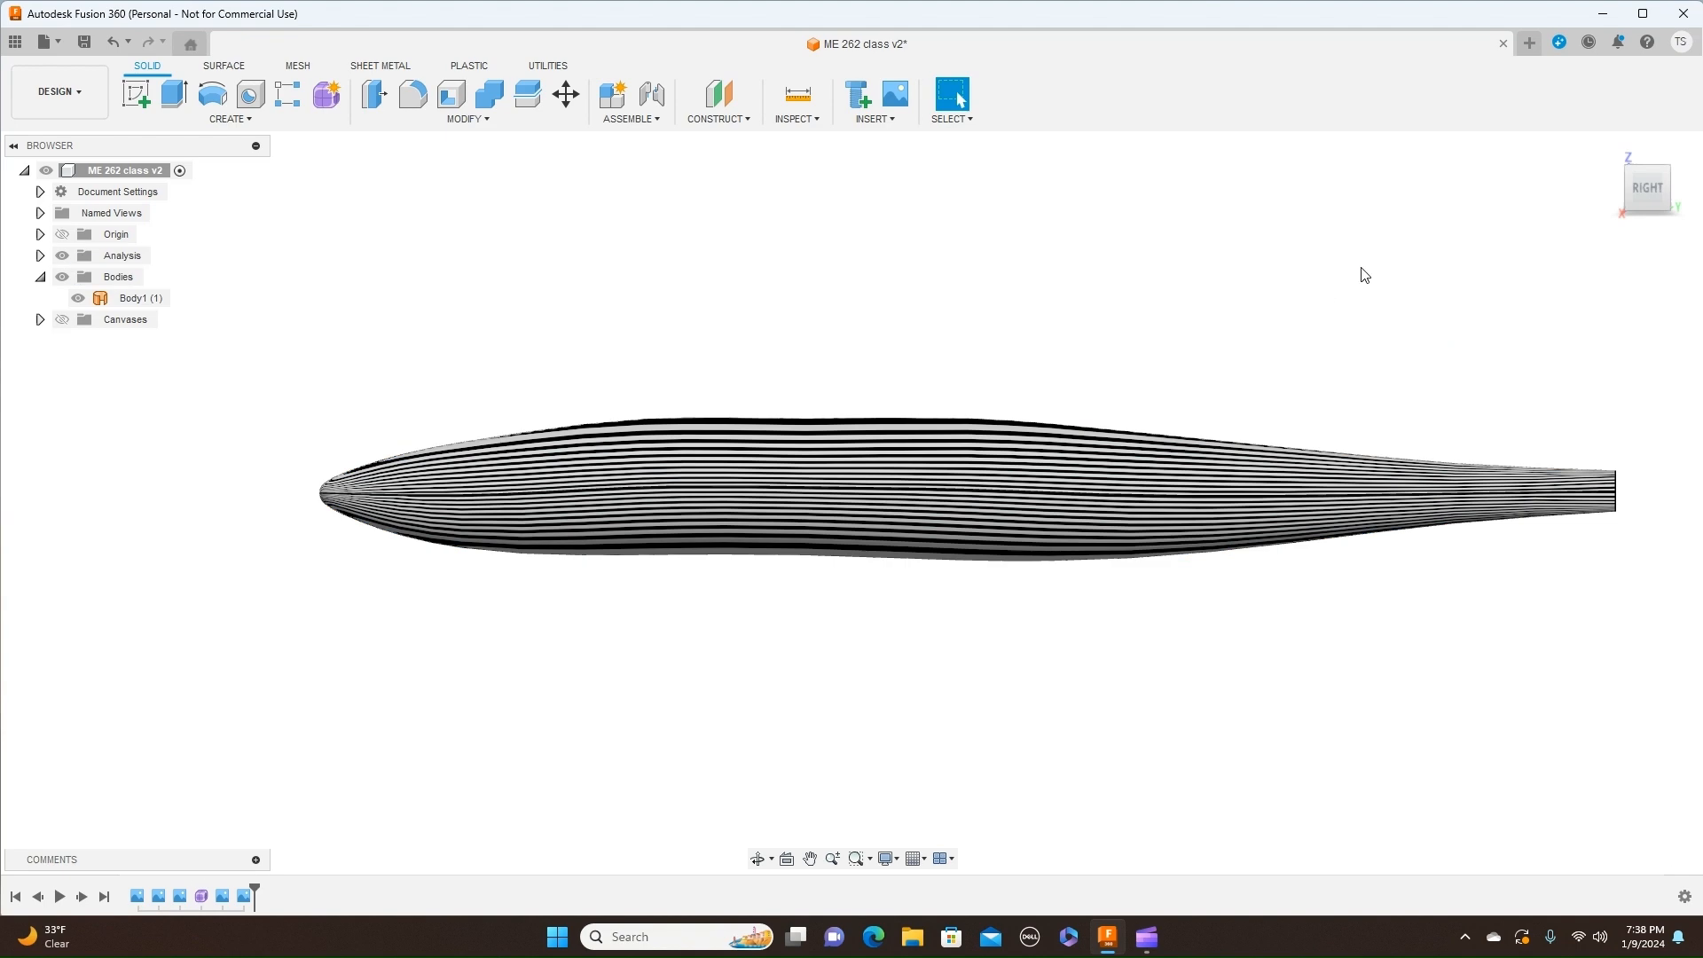
# Step: Inspect the zebra stripes along the fuselage from an angle and from the right, and hide the analysis
pyautogui.moveTo(1638, 164)
pyautogui.mouseDown()
pyautogui.moveTo(1640, 315)
pyautogui.moveTo(1638, 87)
pyautogui.moveTo(1638, 175)
pyautogui.mouseUp()
pyautogui.moveTo(1644, 186)
pyautogui.mouseDown()
pyautogui.moveTo(1645, 217)
pyautogui.moveTo(1640, 182)
pyautogui.mouseUp()
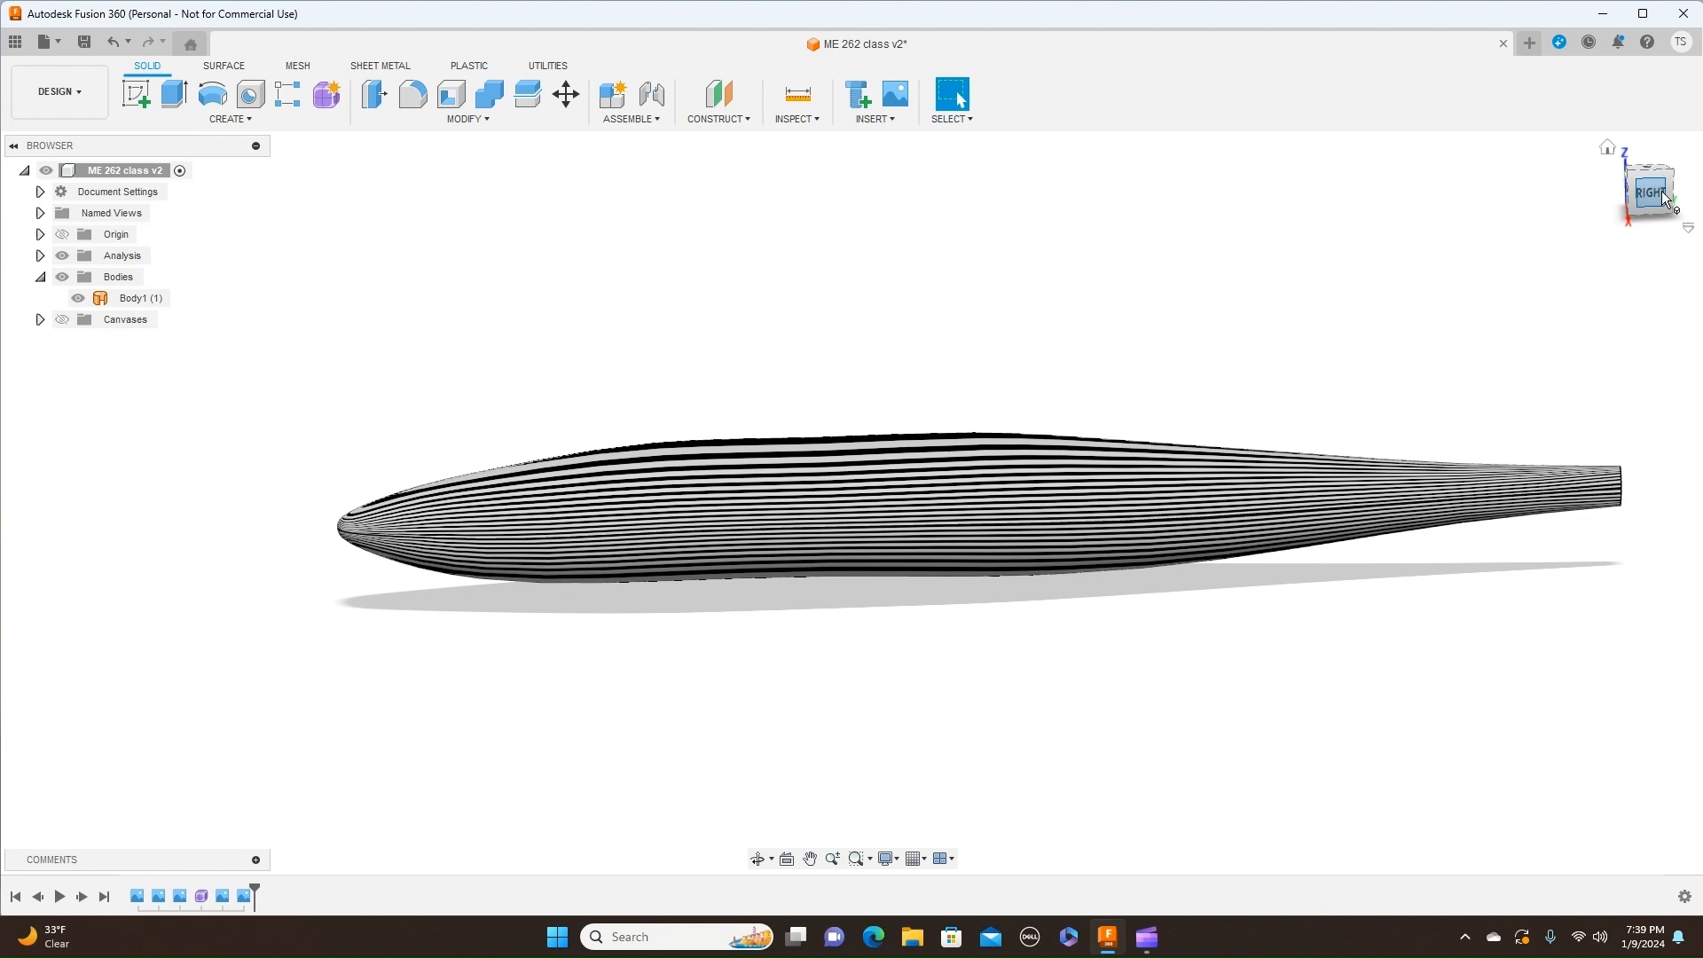
pyautogui.click(1646, 188)
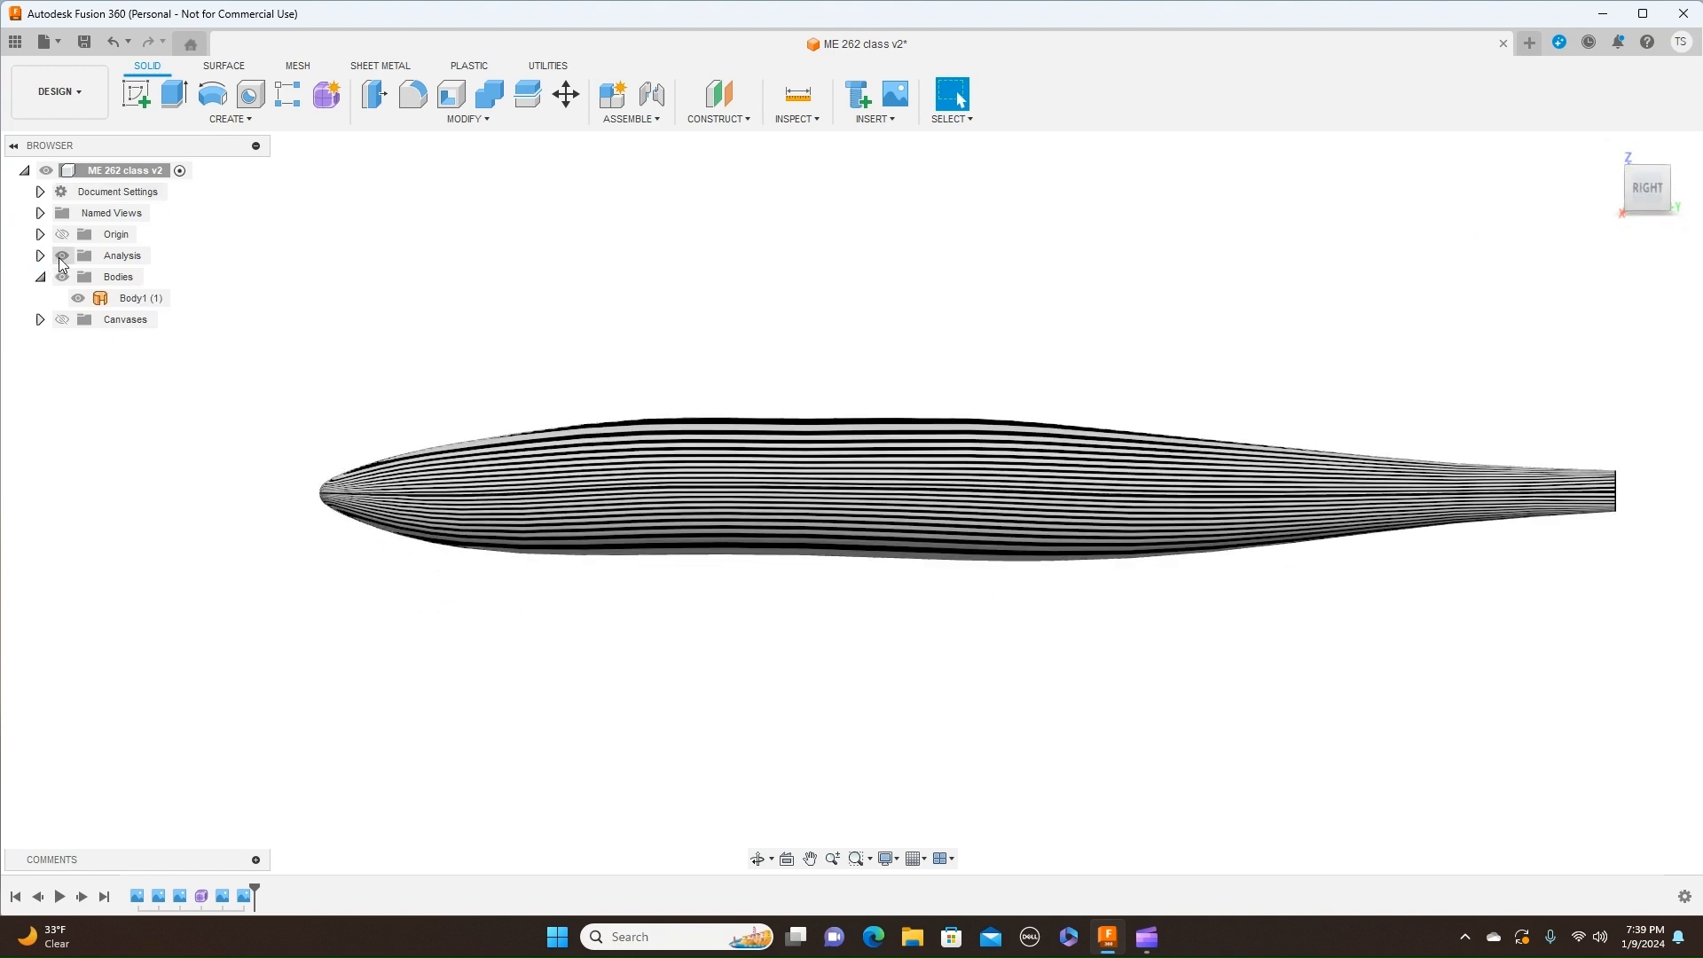
pyautogui.click(62, 256)
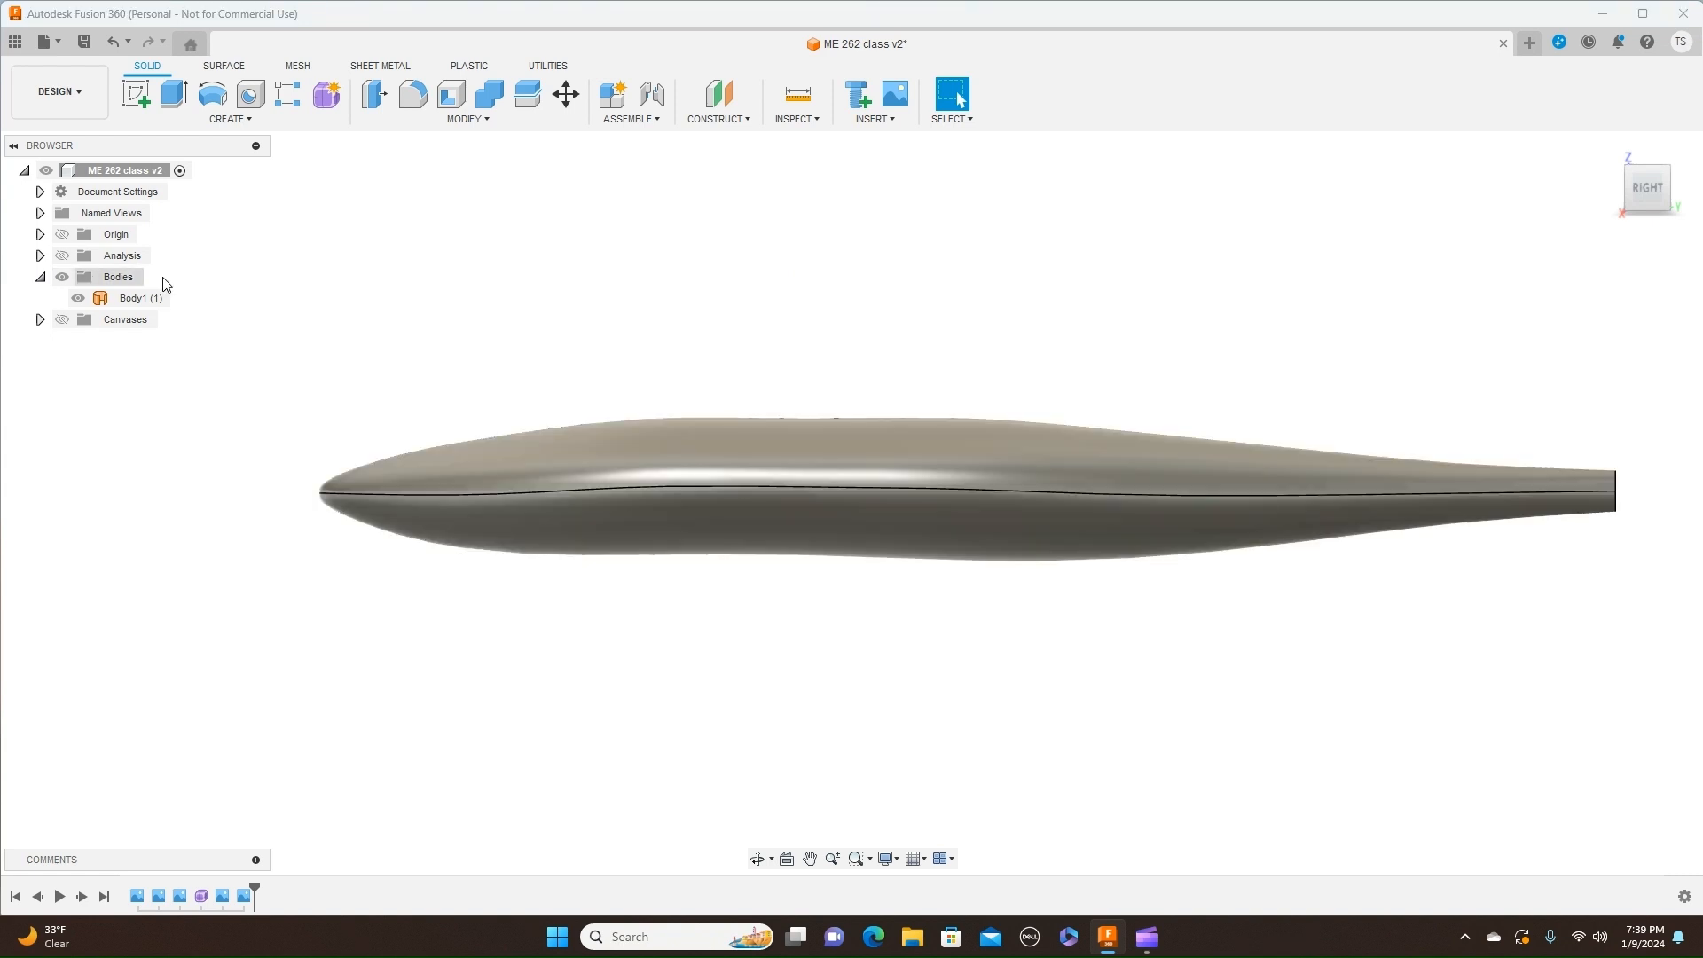
pyautogui.click(677, 456)
# Step: Show the reference canvases again and check the tail fin area in the side view
pyautogui.click(62, 319)
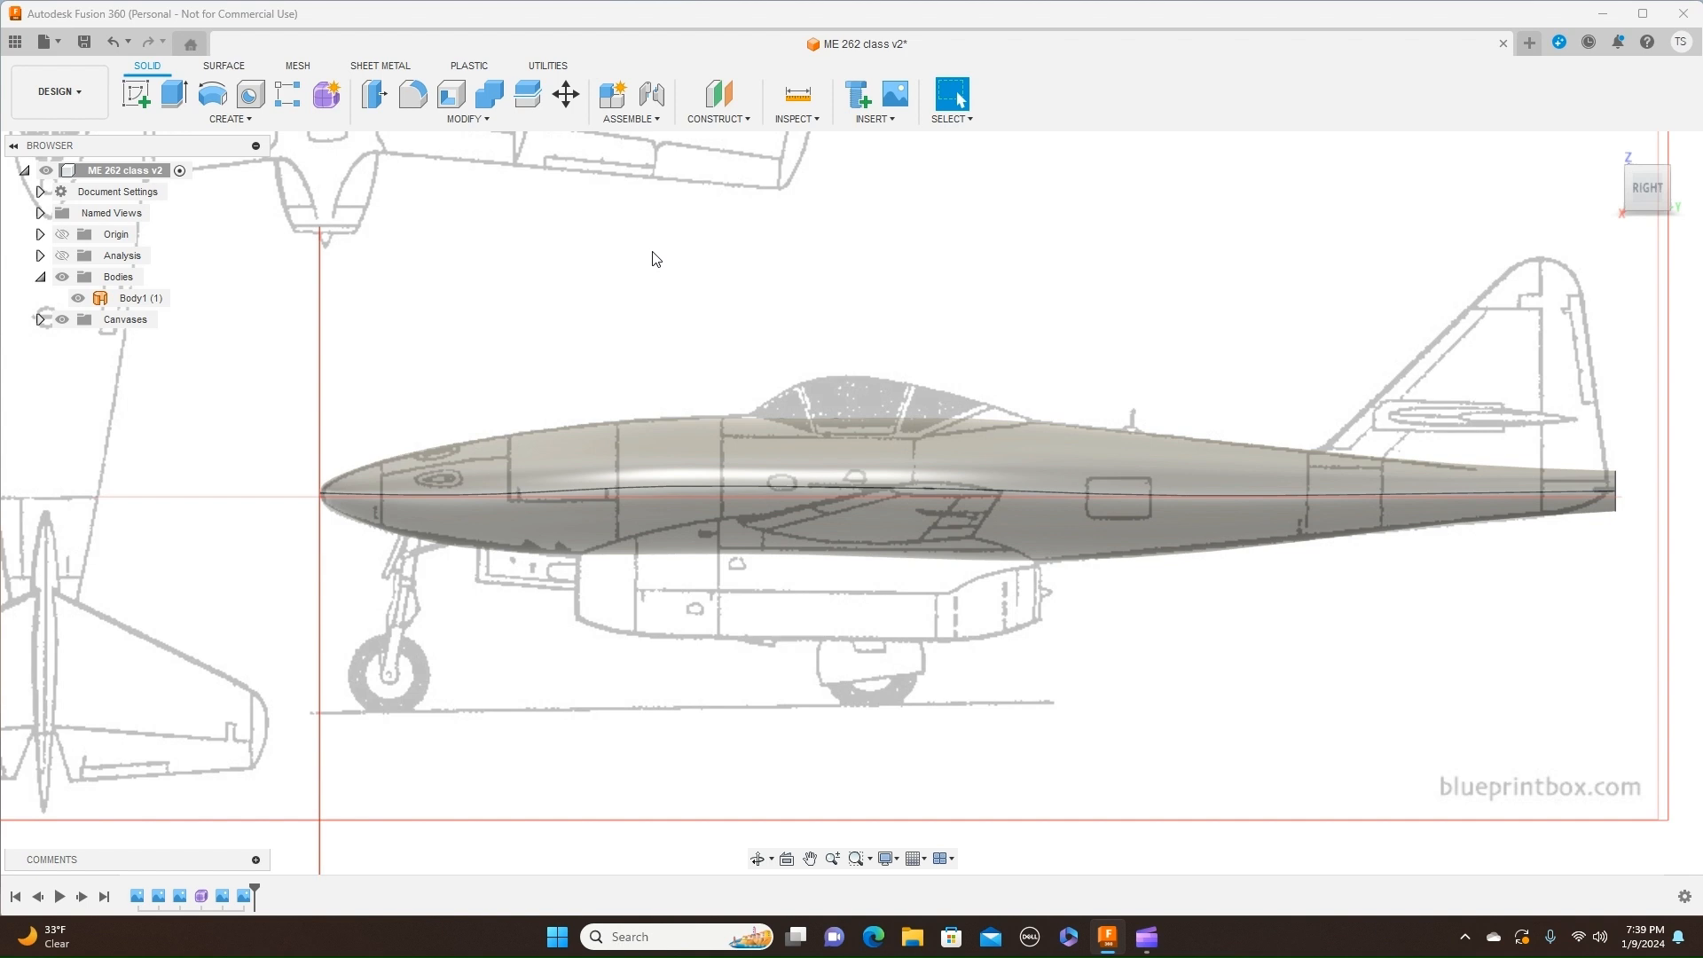
pyautogui.moveTo(1020, 277); pyautogui.dragTo(453, 262, button='middle')
pyautogui.scroll(-1, 817, 364)
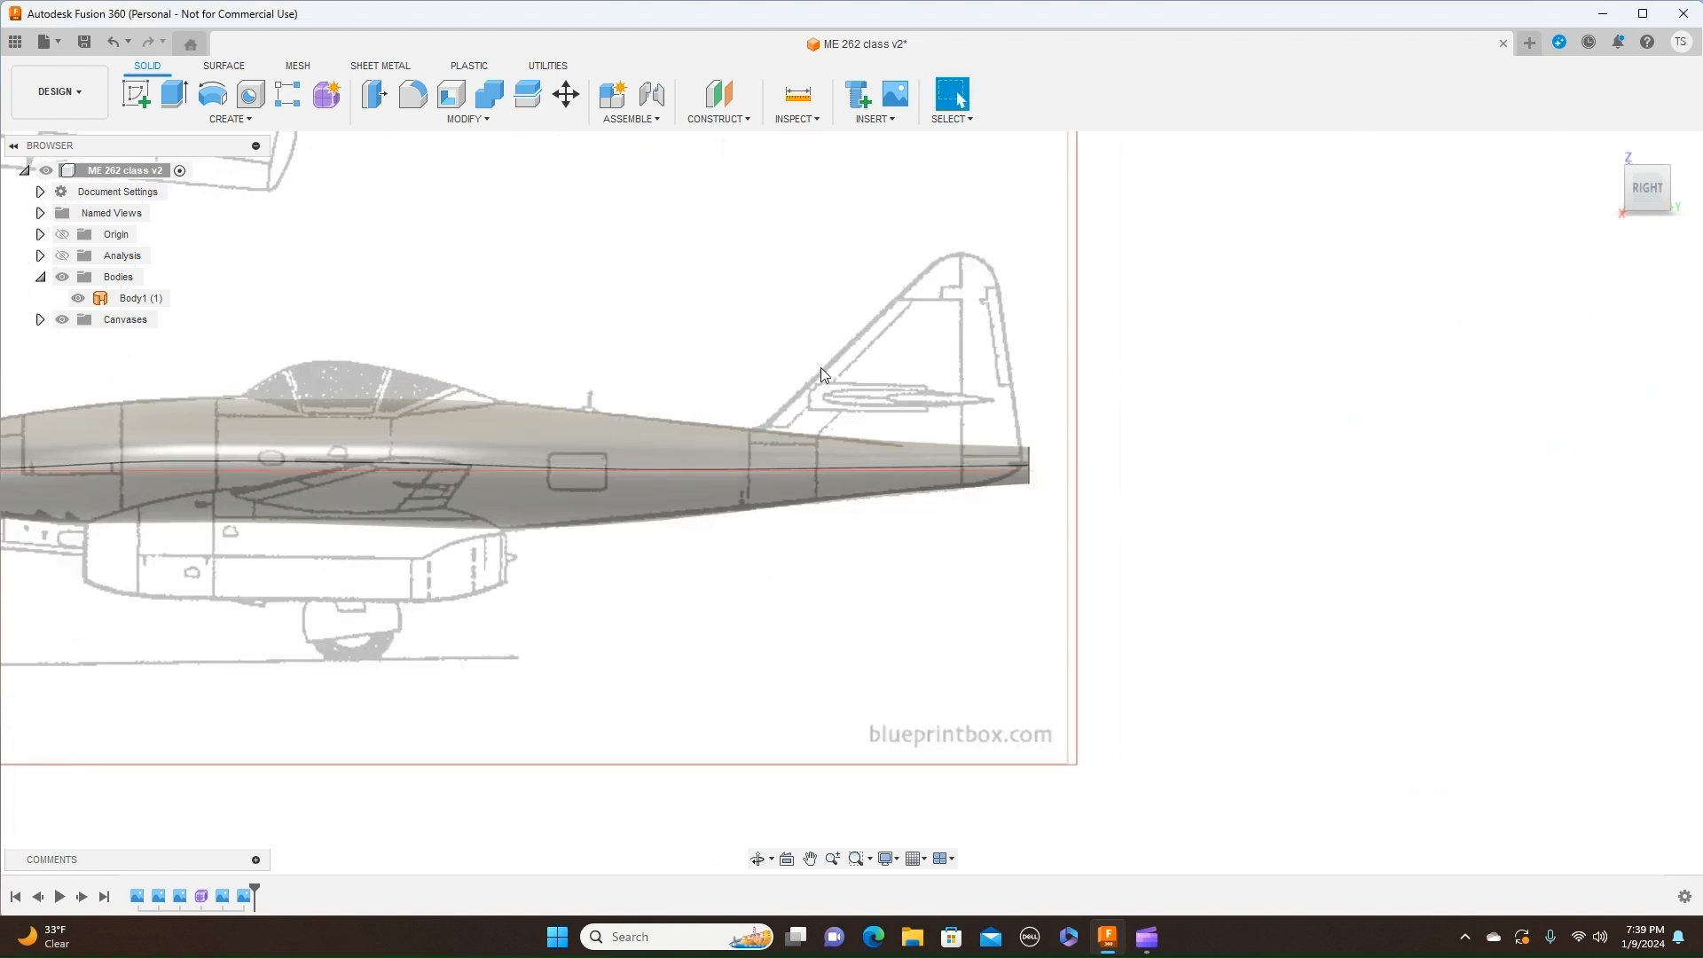
pyautogui.moveTo(688, 266); pyautogui.dragTo(980, 280, button='middle')
pyautogui.scroll(-1, 993, 272)
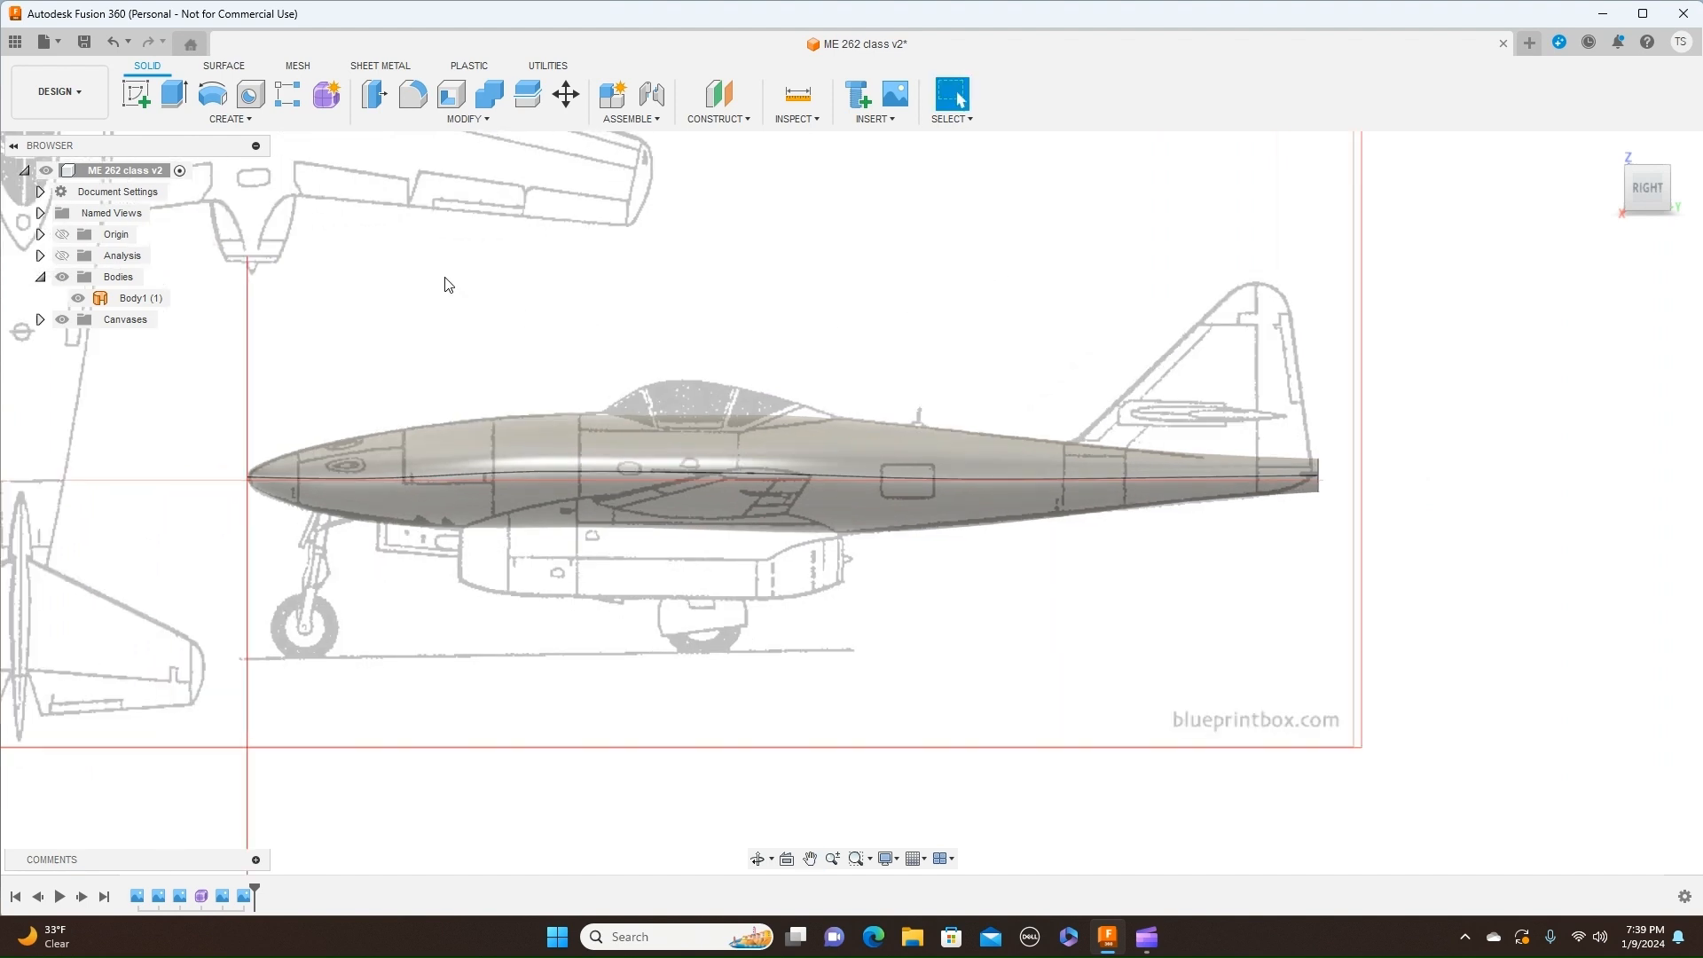
# Step: Sketch a horizontal line about 532 mm long on the side plane, from the fuselage's tail end forward past the fin's leading edge
pyautogui.click(135, 96)
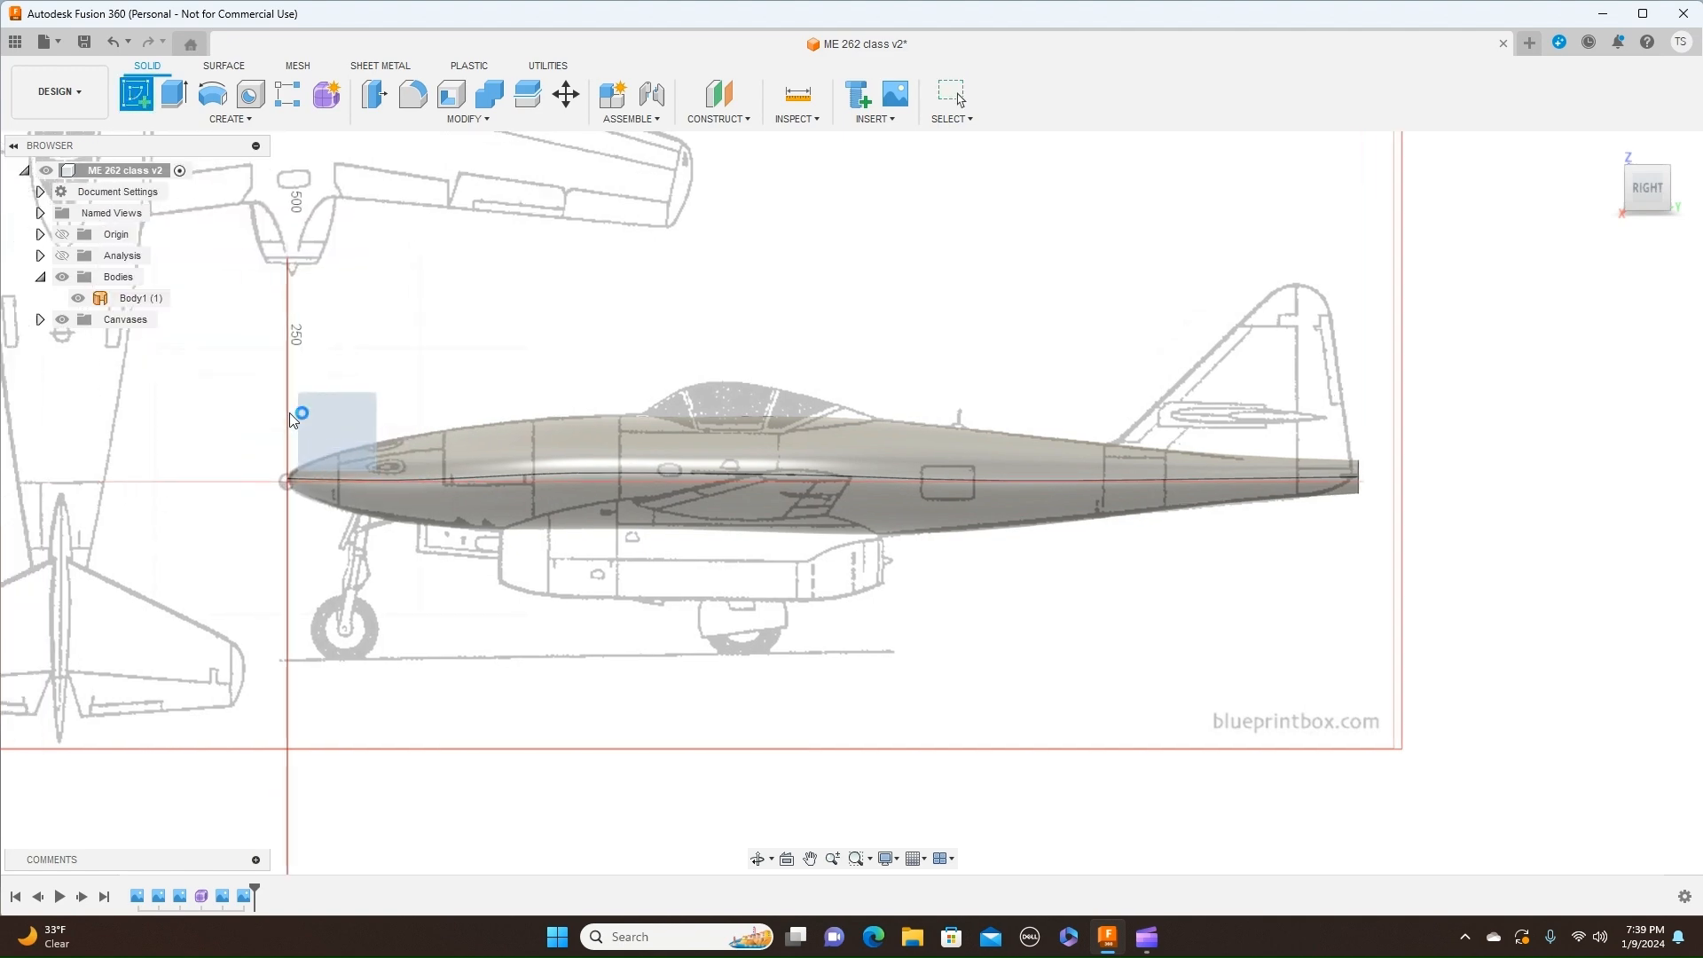
pyautogui.click(295, 419)
pyautogui.moveTo(1176, 328); pyautogui.dragTo(260, 359, button='middle')
pyautogui.scroll(3, 575, 323)
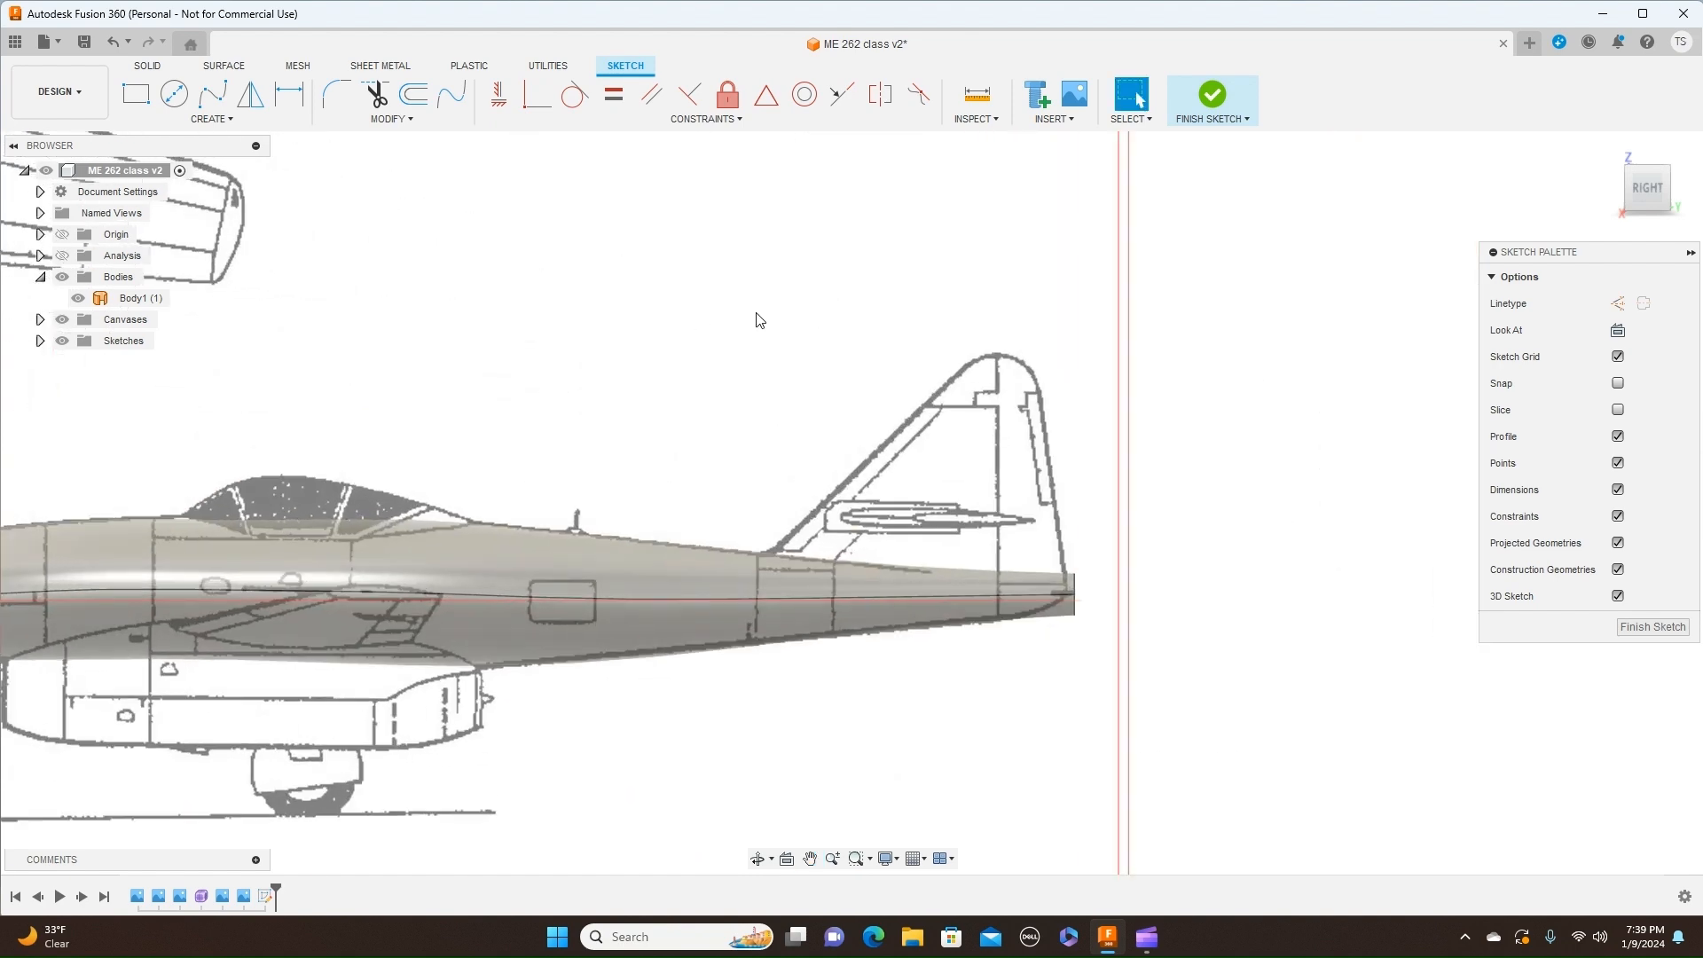
pyautogui.press('l')
pyautogui.scroll(2, 1008, 319)
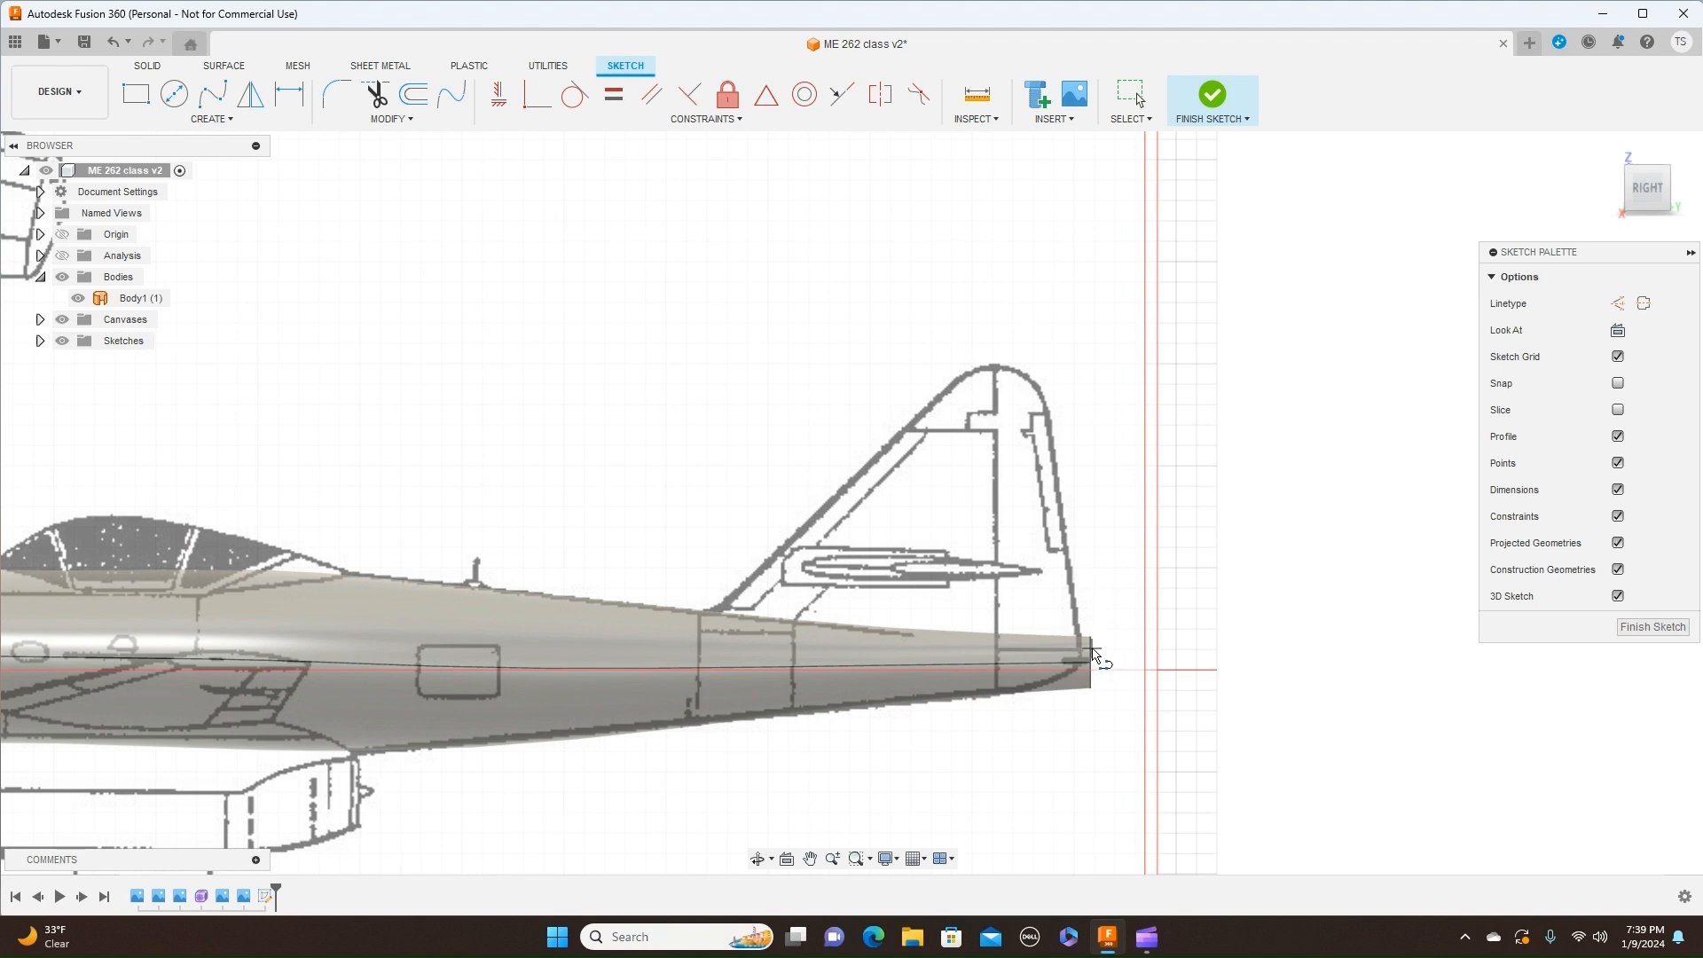
pyautogui.click(1090, 649)
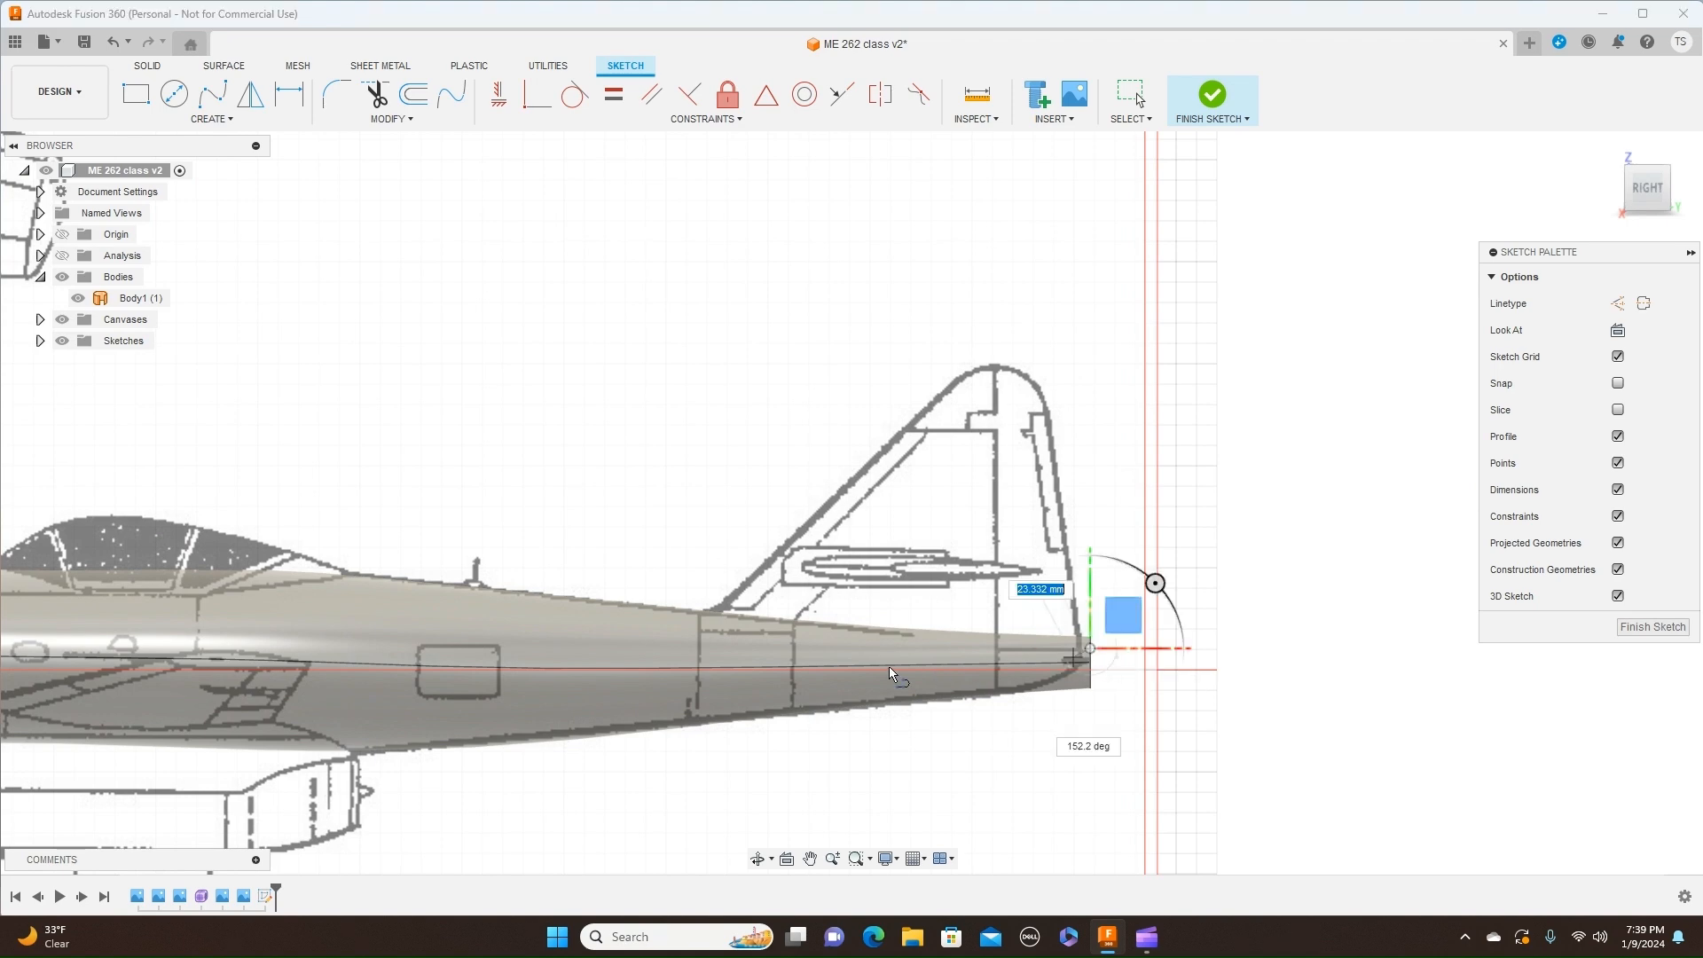
pyautogui.click(656, 655)
pyautogui.rightClick(656, 651)
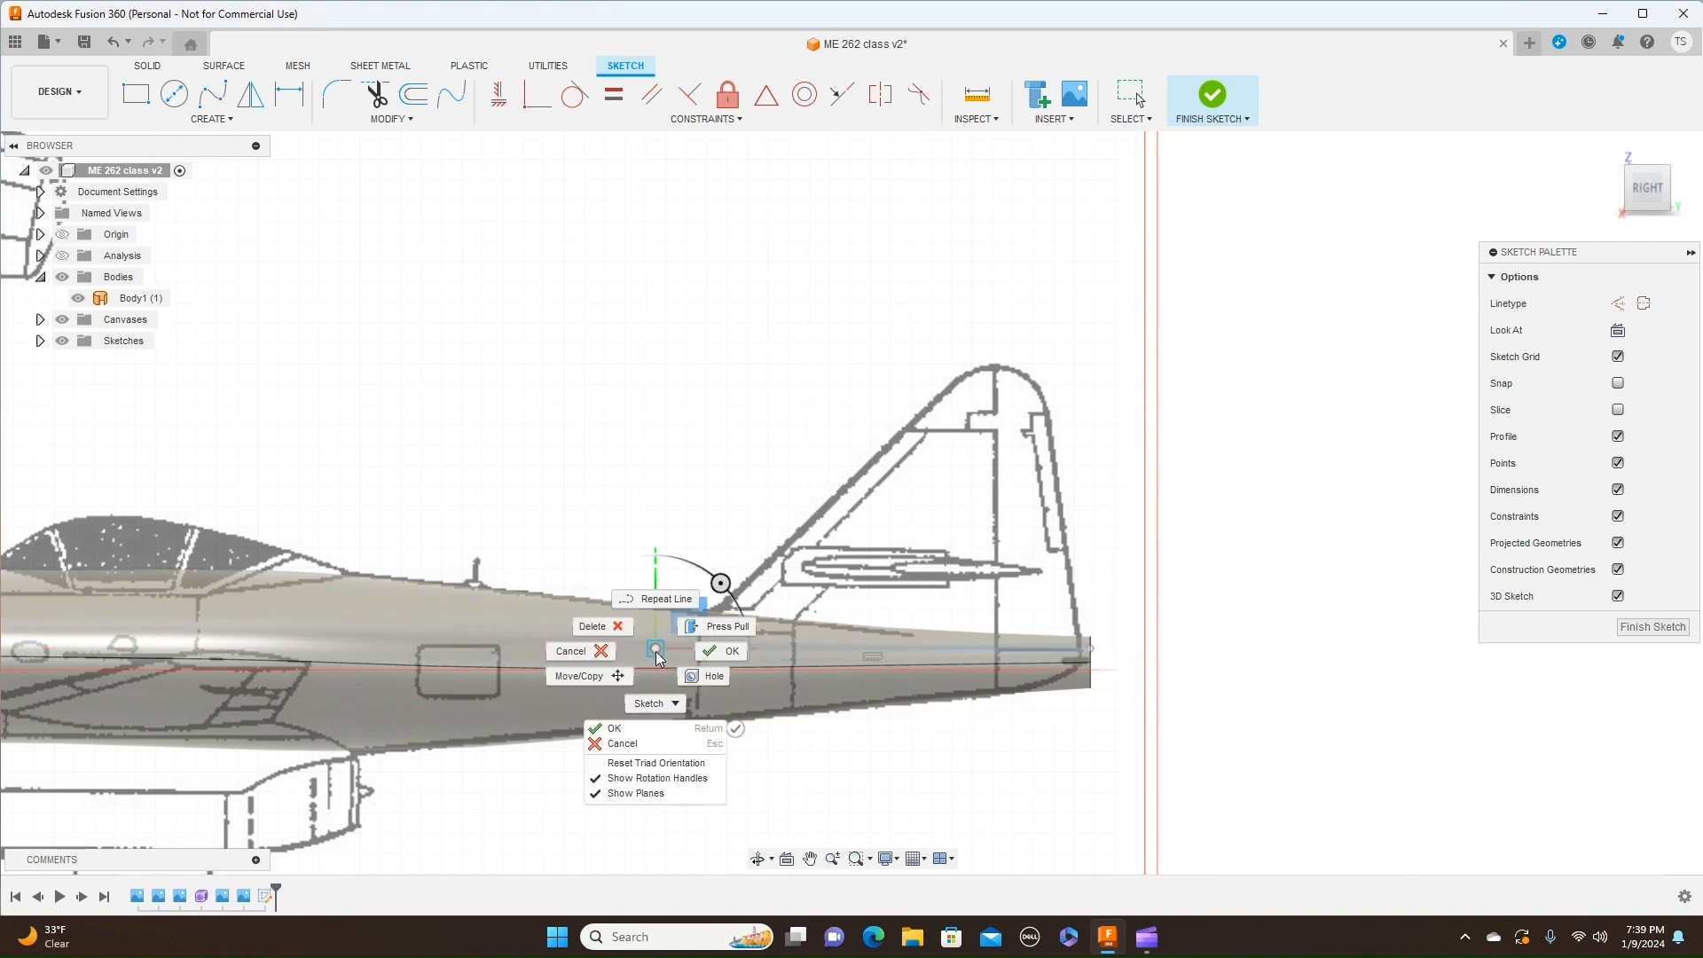
pyautogui.click(710, 652)
# Step: Hide the fuselage body and finish the tail reference line sketch
pyautogui.scroll(-2, 647, 393)
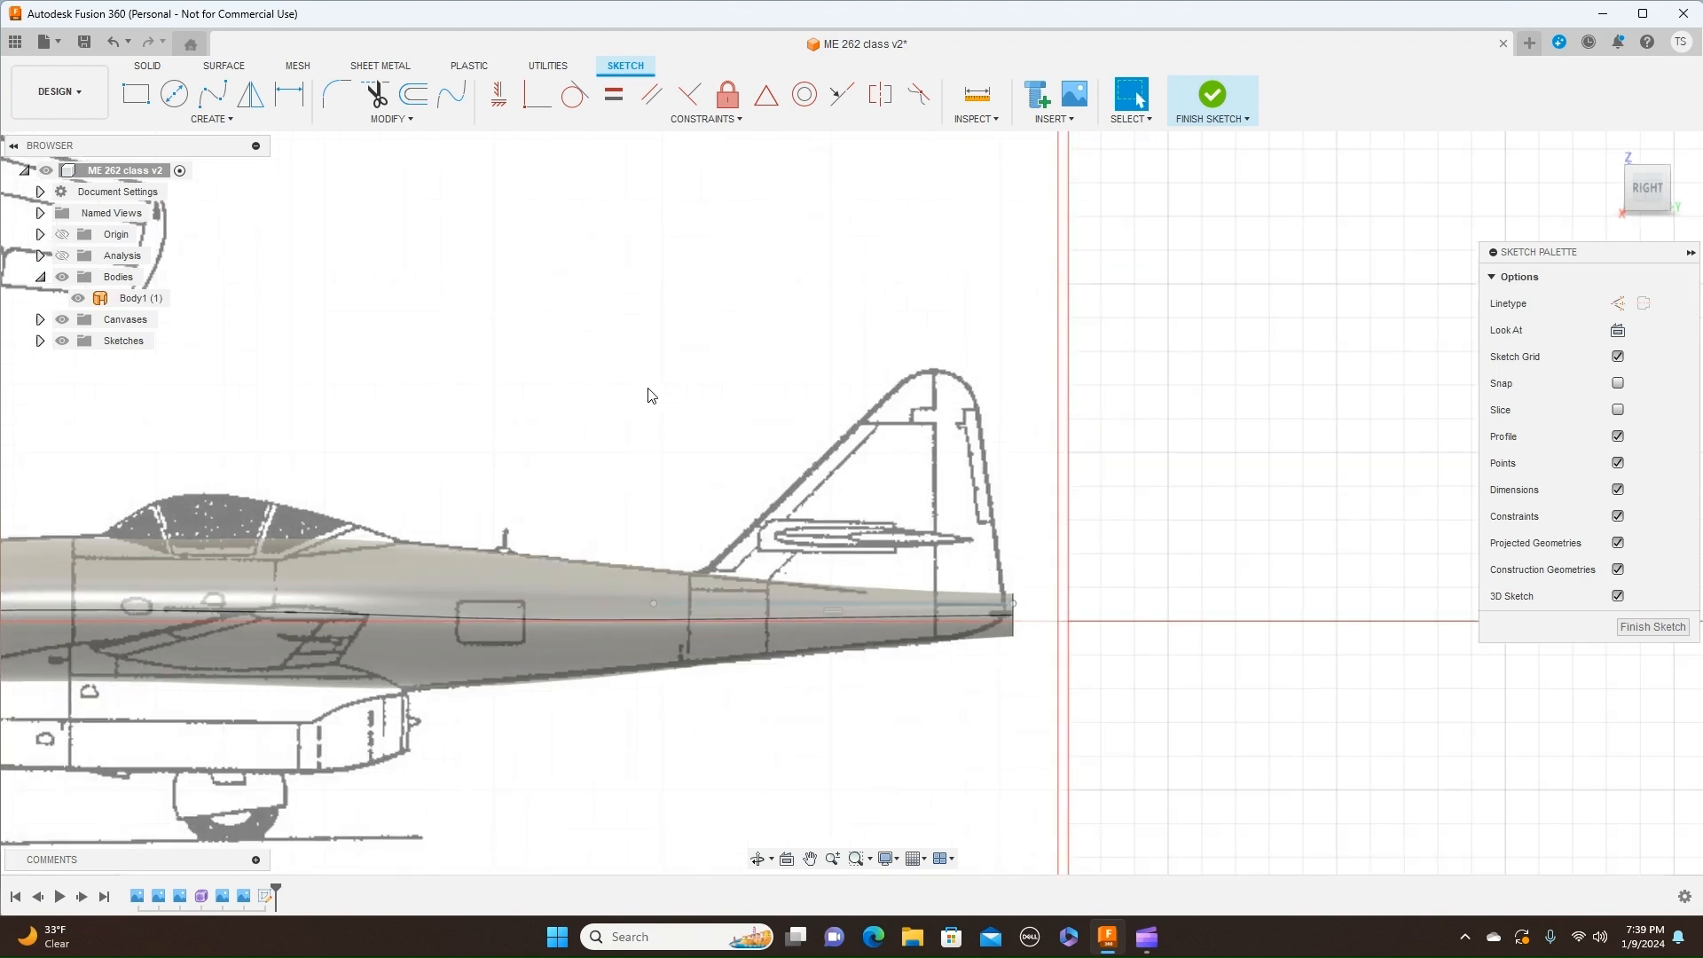
pyautogui.scroll(-1, 648, 393)
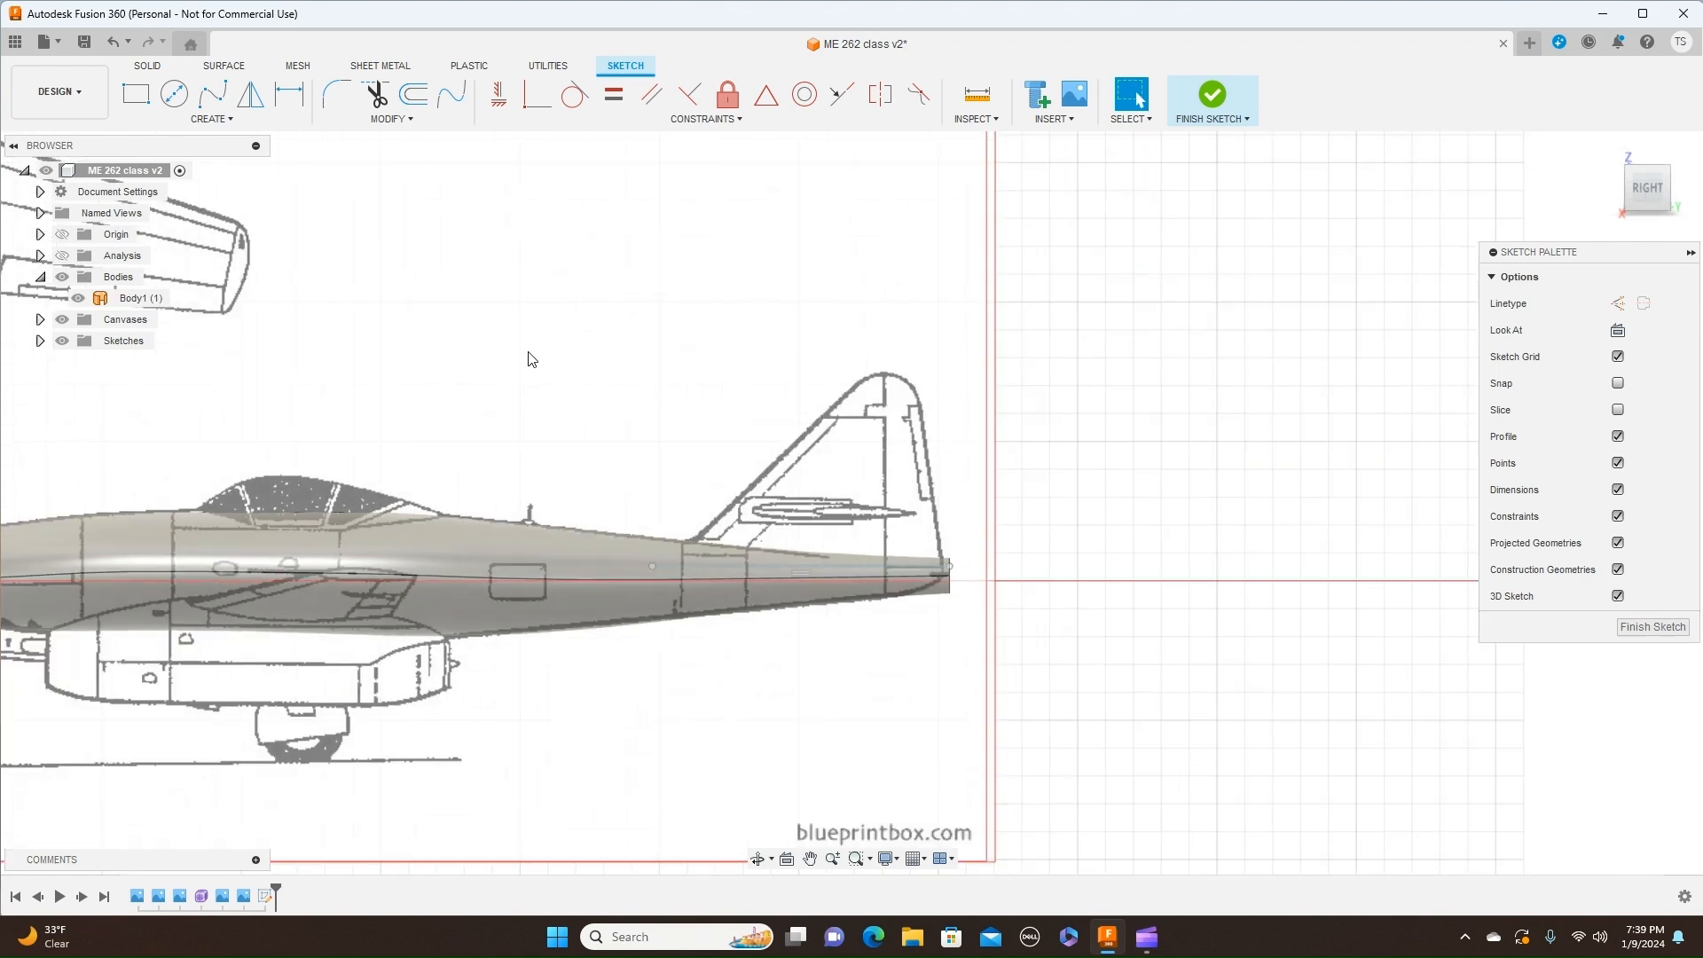
pyautogui.click(63, 276)
pyautogui.scroll(-1, 796, 356)
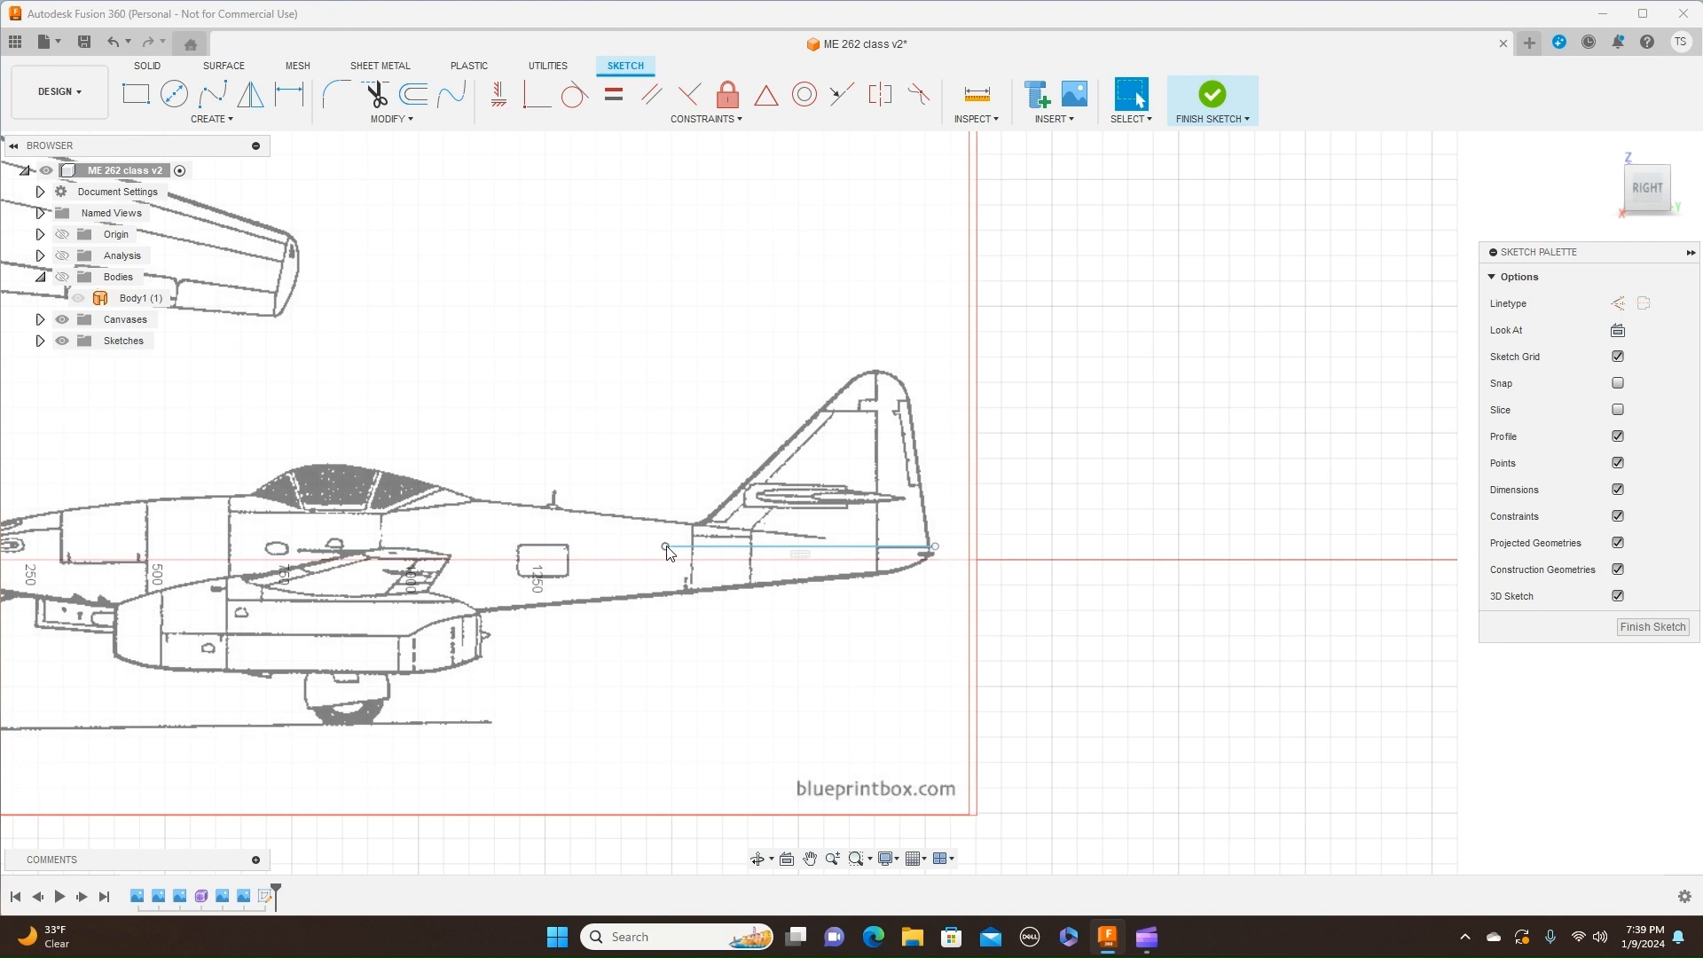
pyautogui.scroll(-5, 1355, 536)
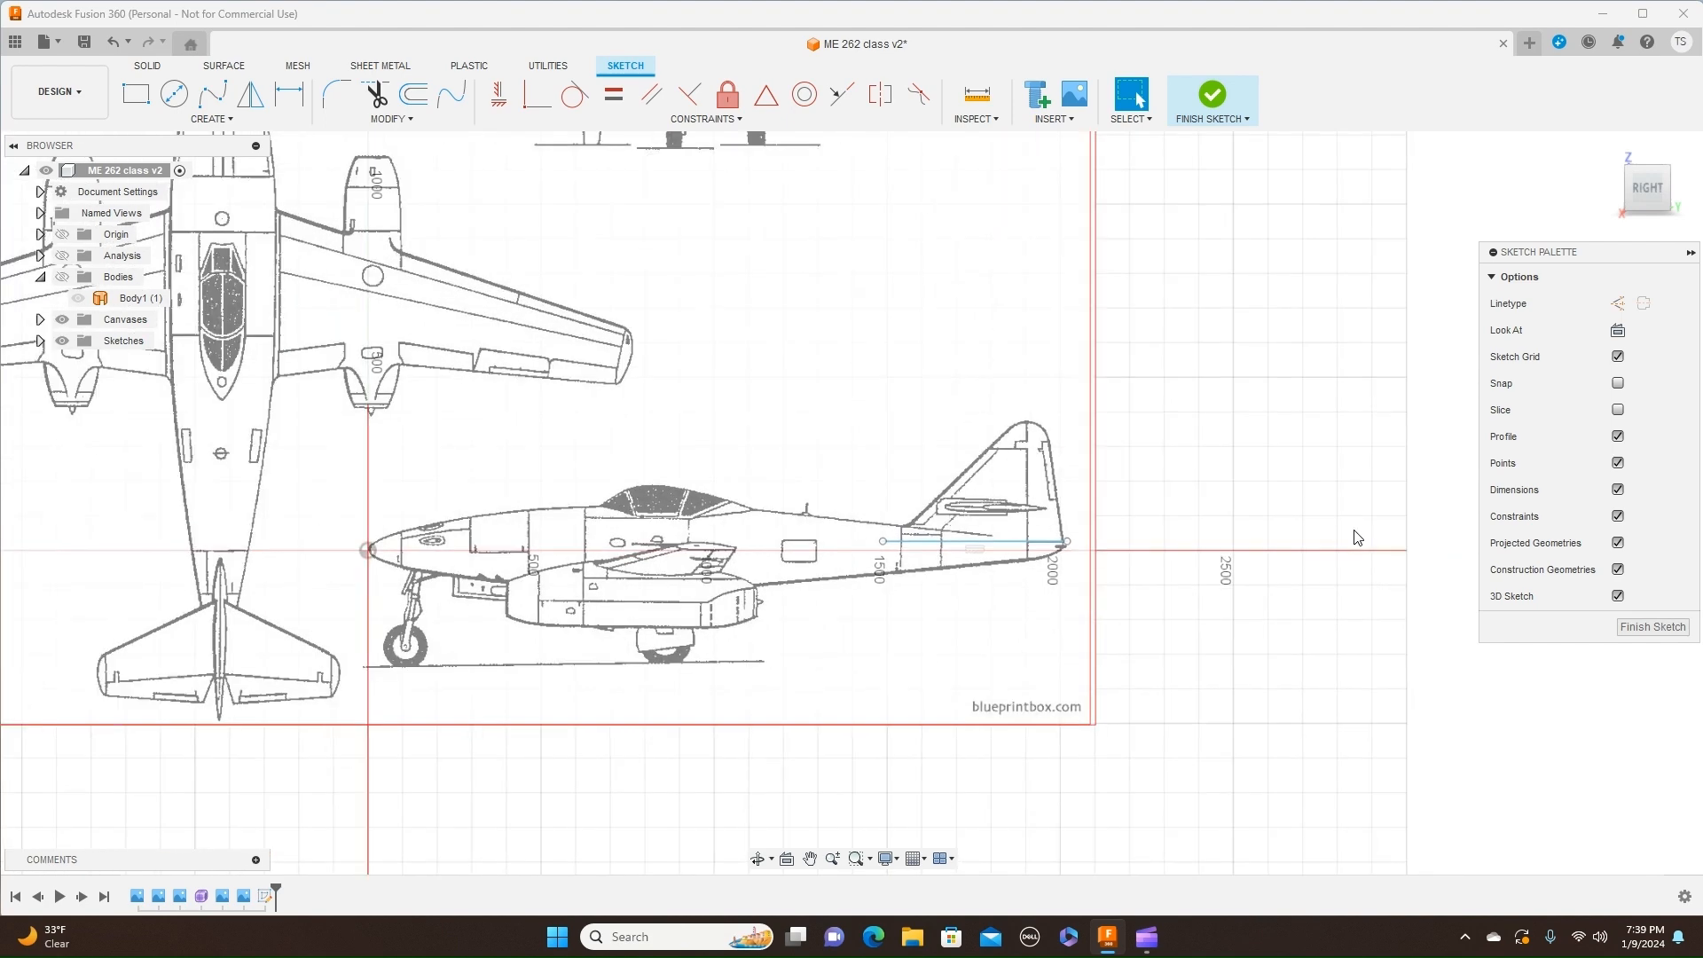
pyautogui.click(1249, 127)
pyautogui.click(1233, 144)
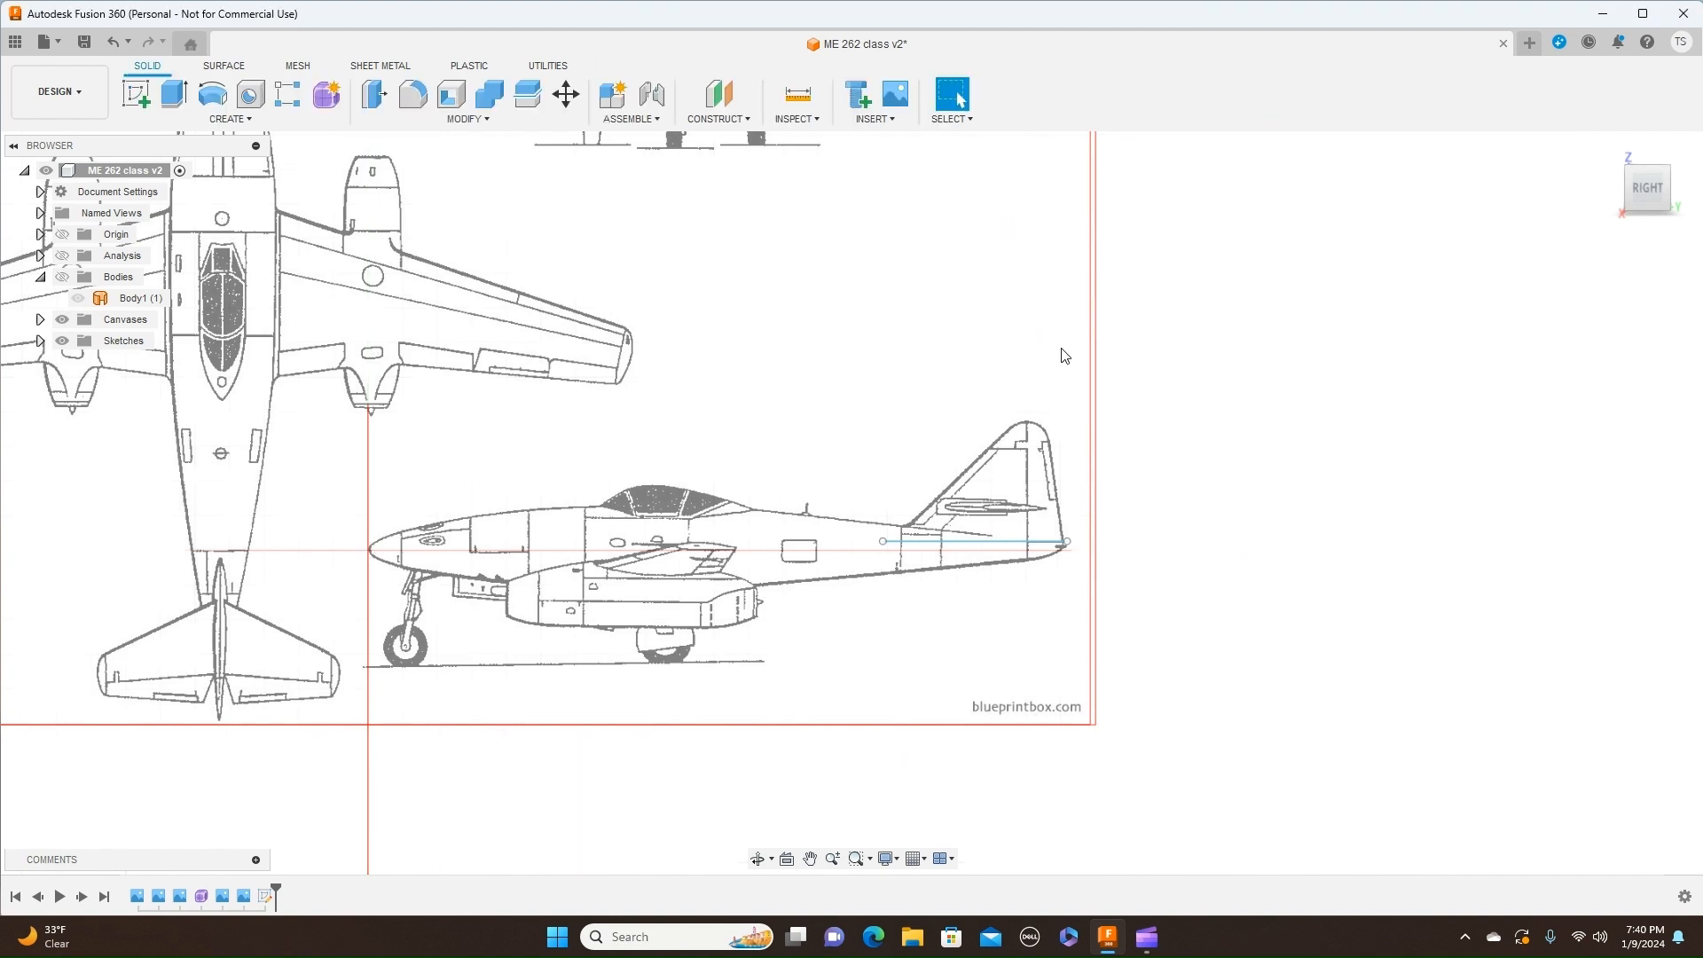
# Step: Create a Plane at Angle construction plane through the horizontal tail line at 0 degrees
pyautogui.click(963, 545)
pyautogui.click(738, 119)
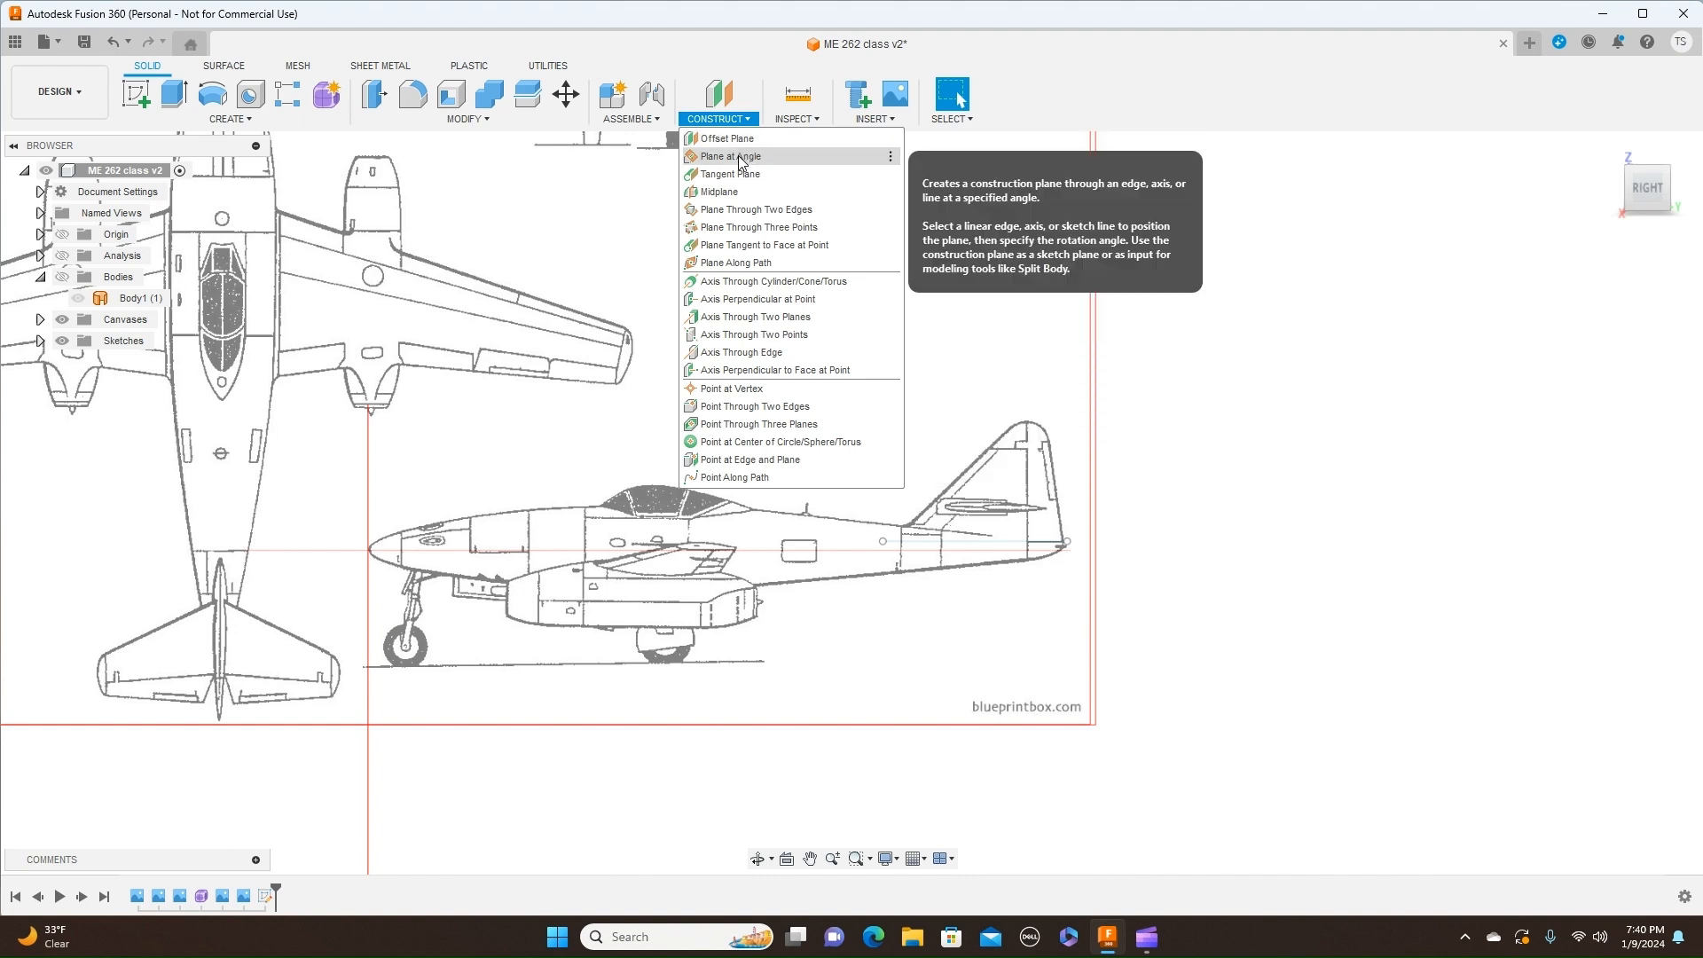
pyautogui.click(740, 158)
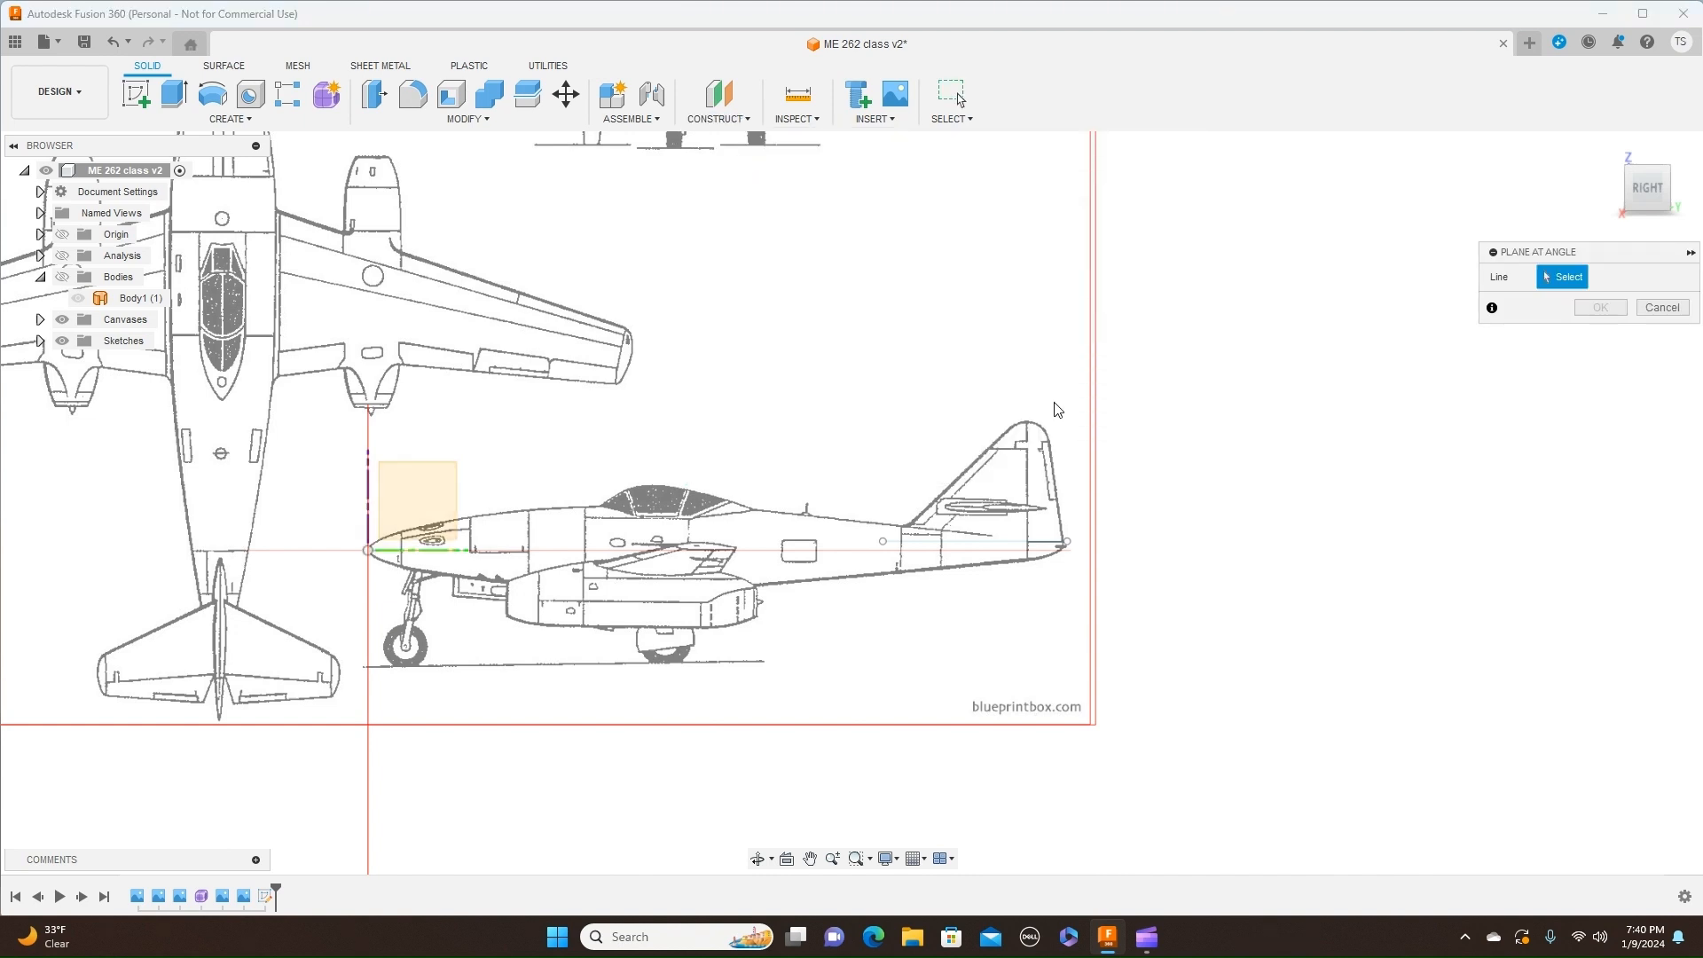
pyautogui.click(982, 547)
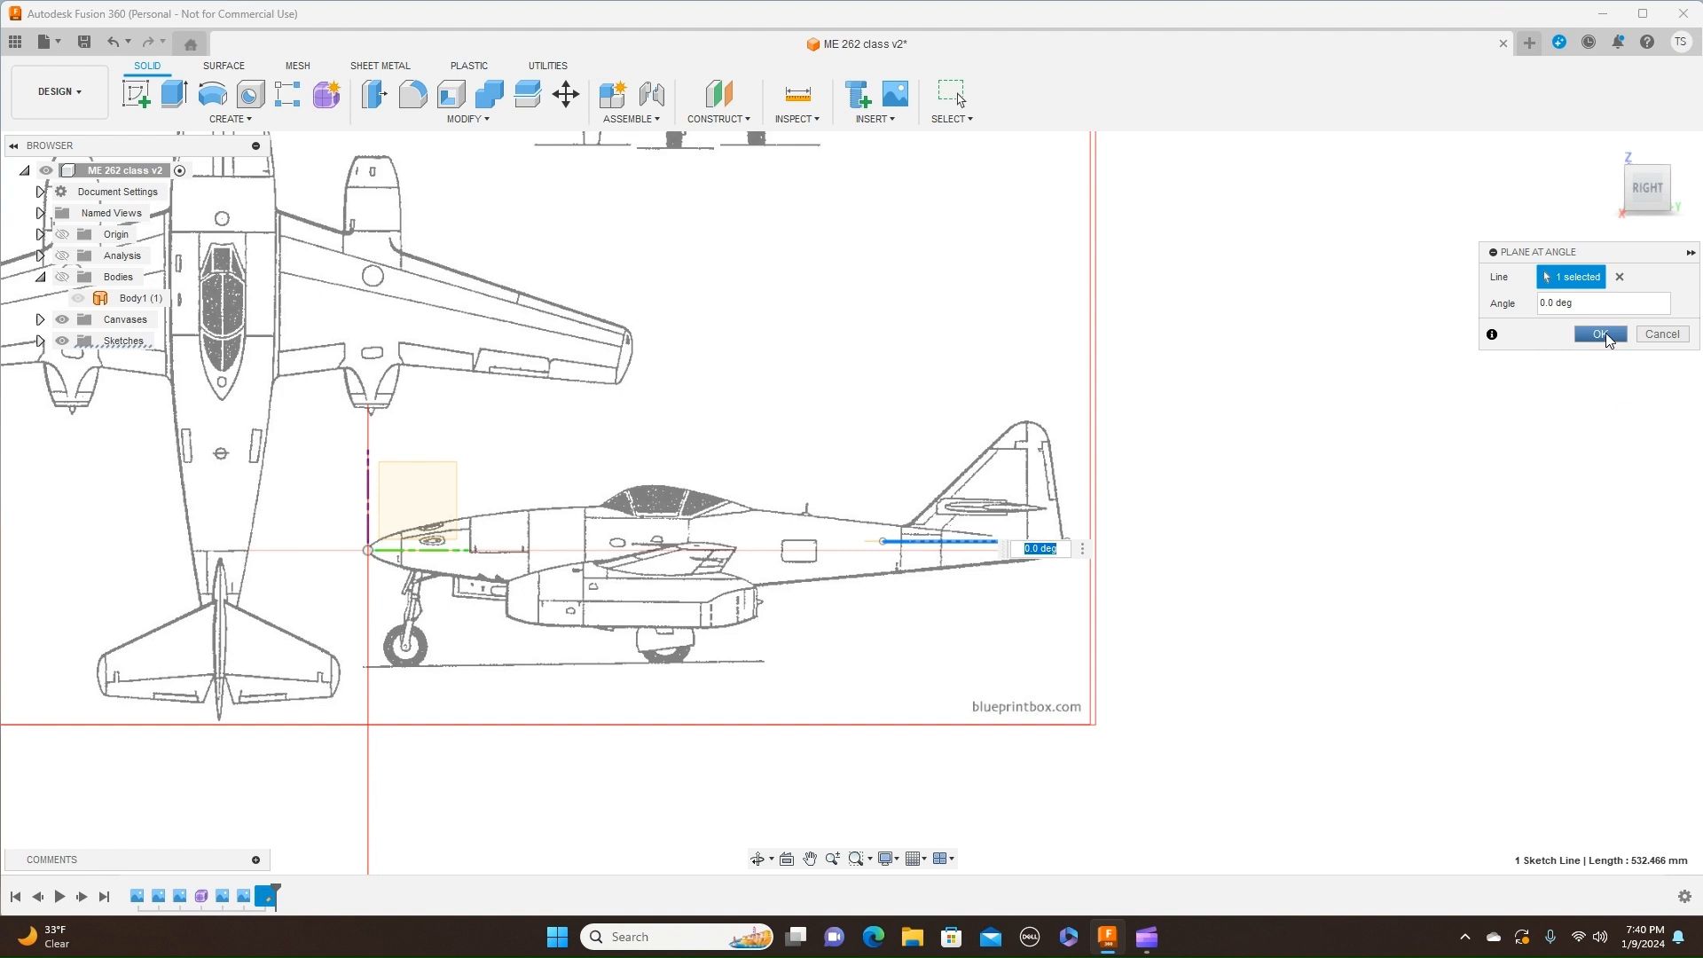
pyautogui.click(1602, 335)
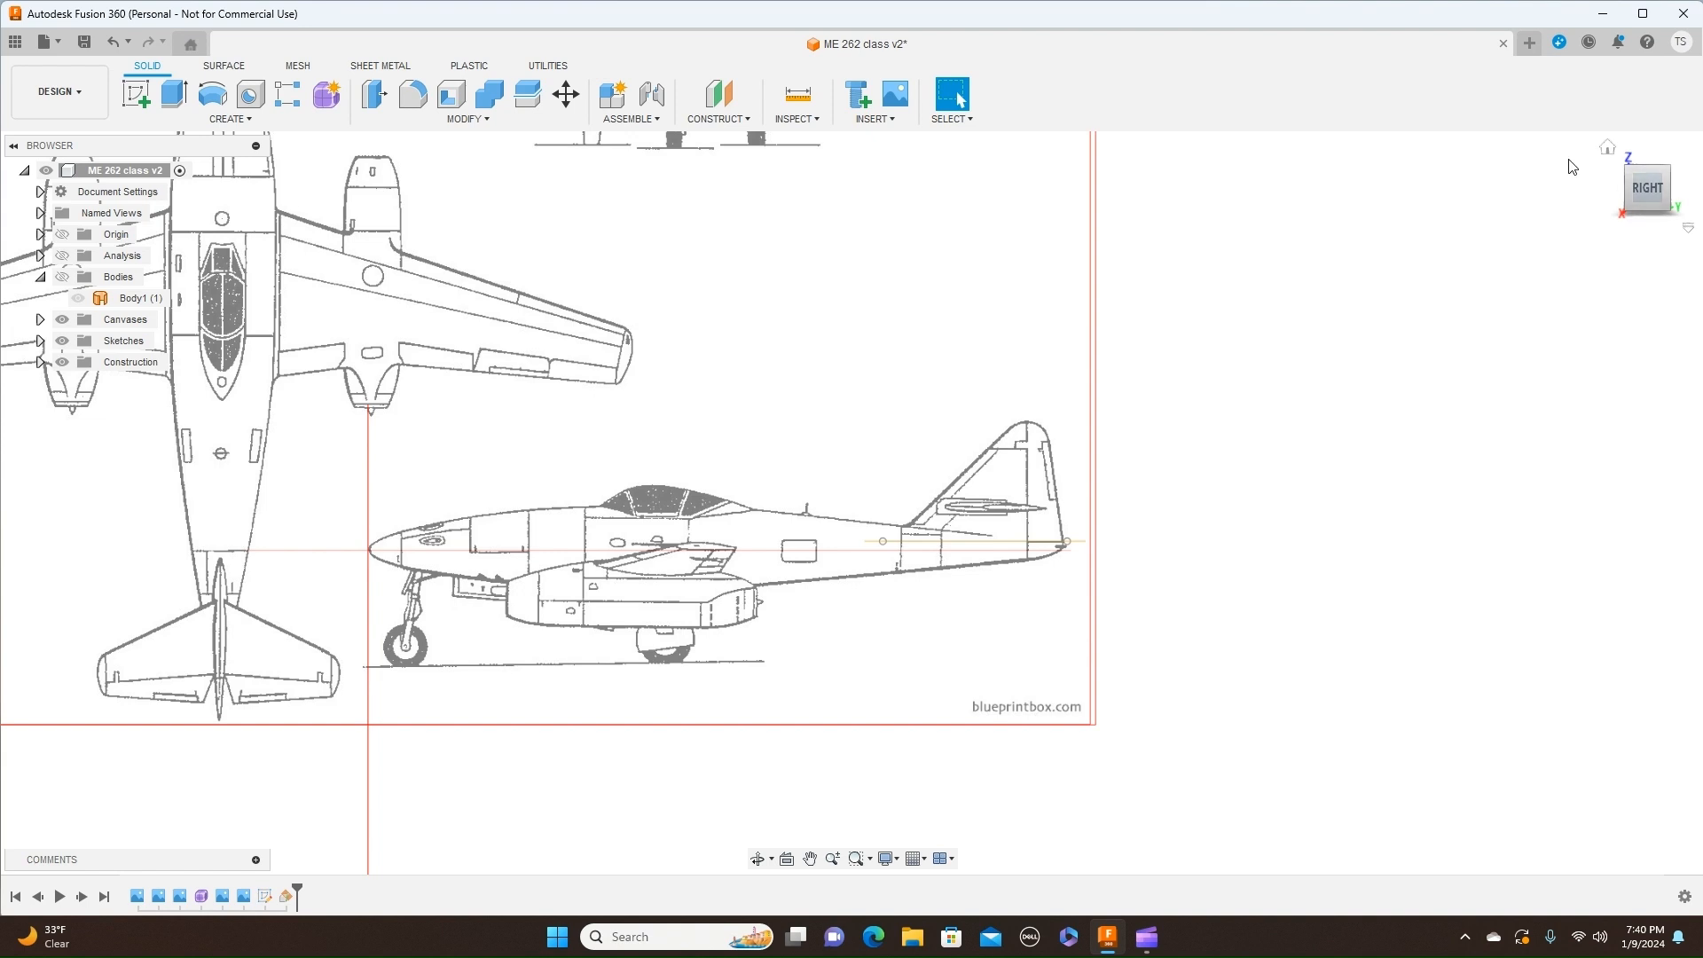
# Step: Start a sketch on the new construction plane, viewed from above with the nose facing left, and project the tail reference line into it
pyautogui.moveTo(1645, 170); pyautogui.dragTo(1635, 188)
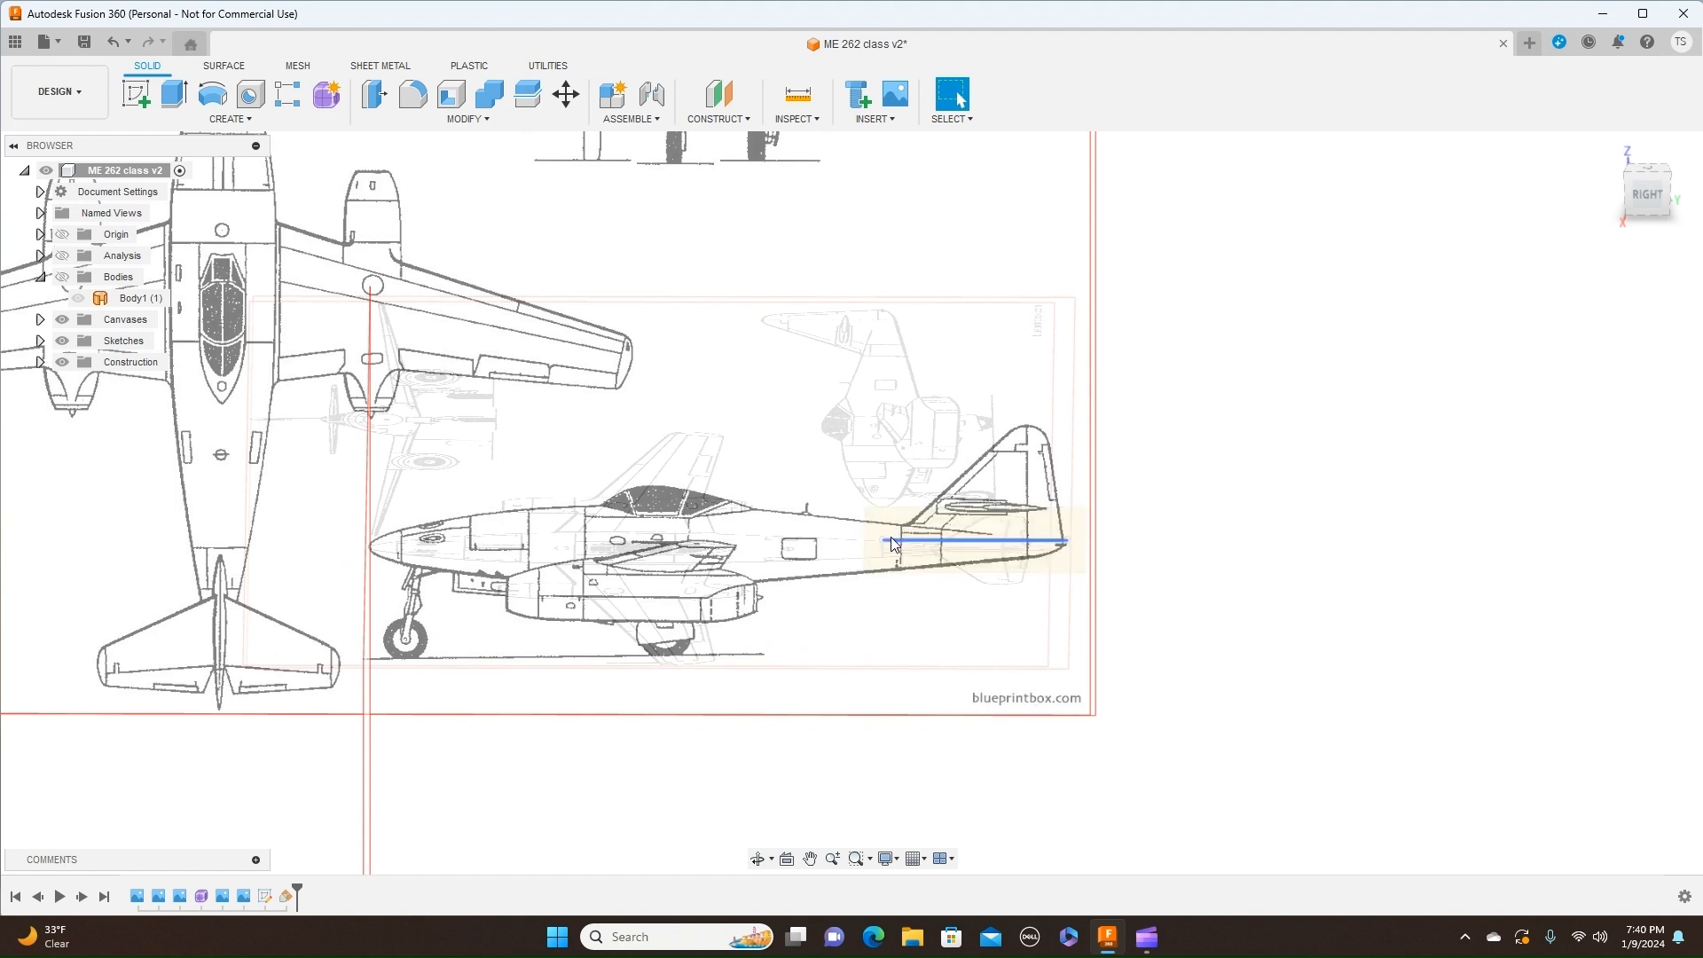
pyautogui.click(941, 557)
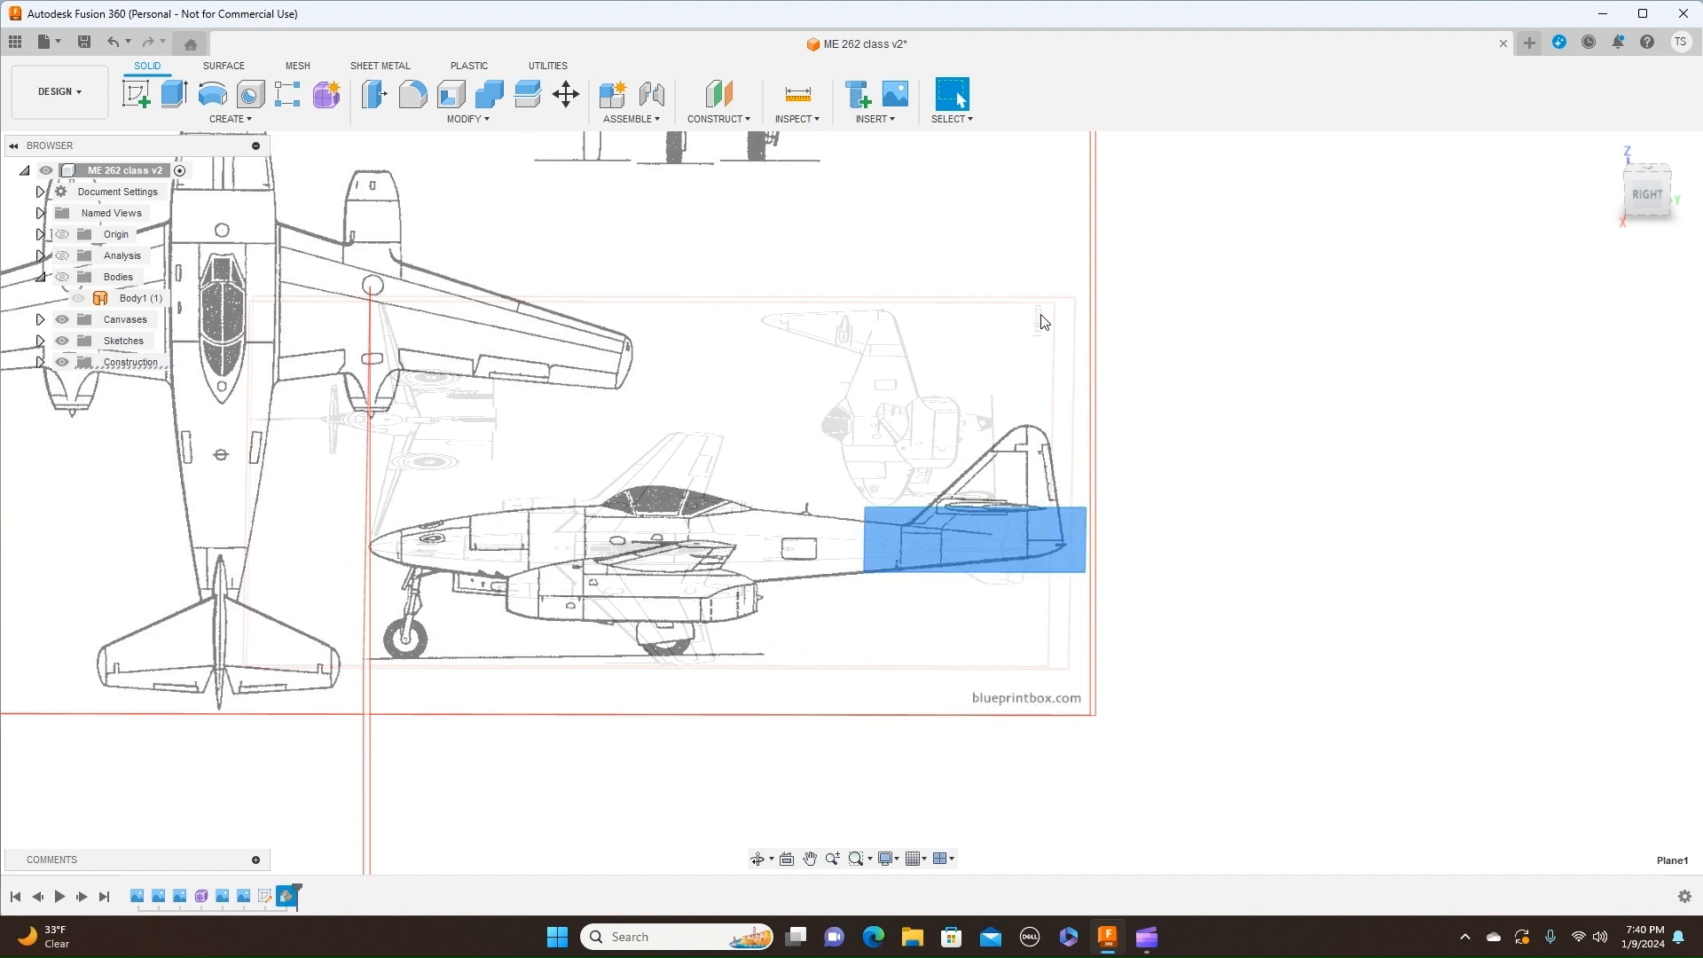
pyautogui.click(136, 94)
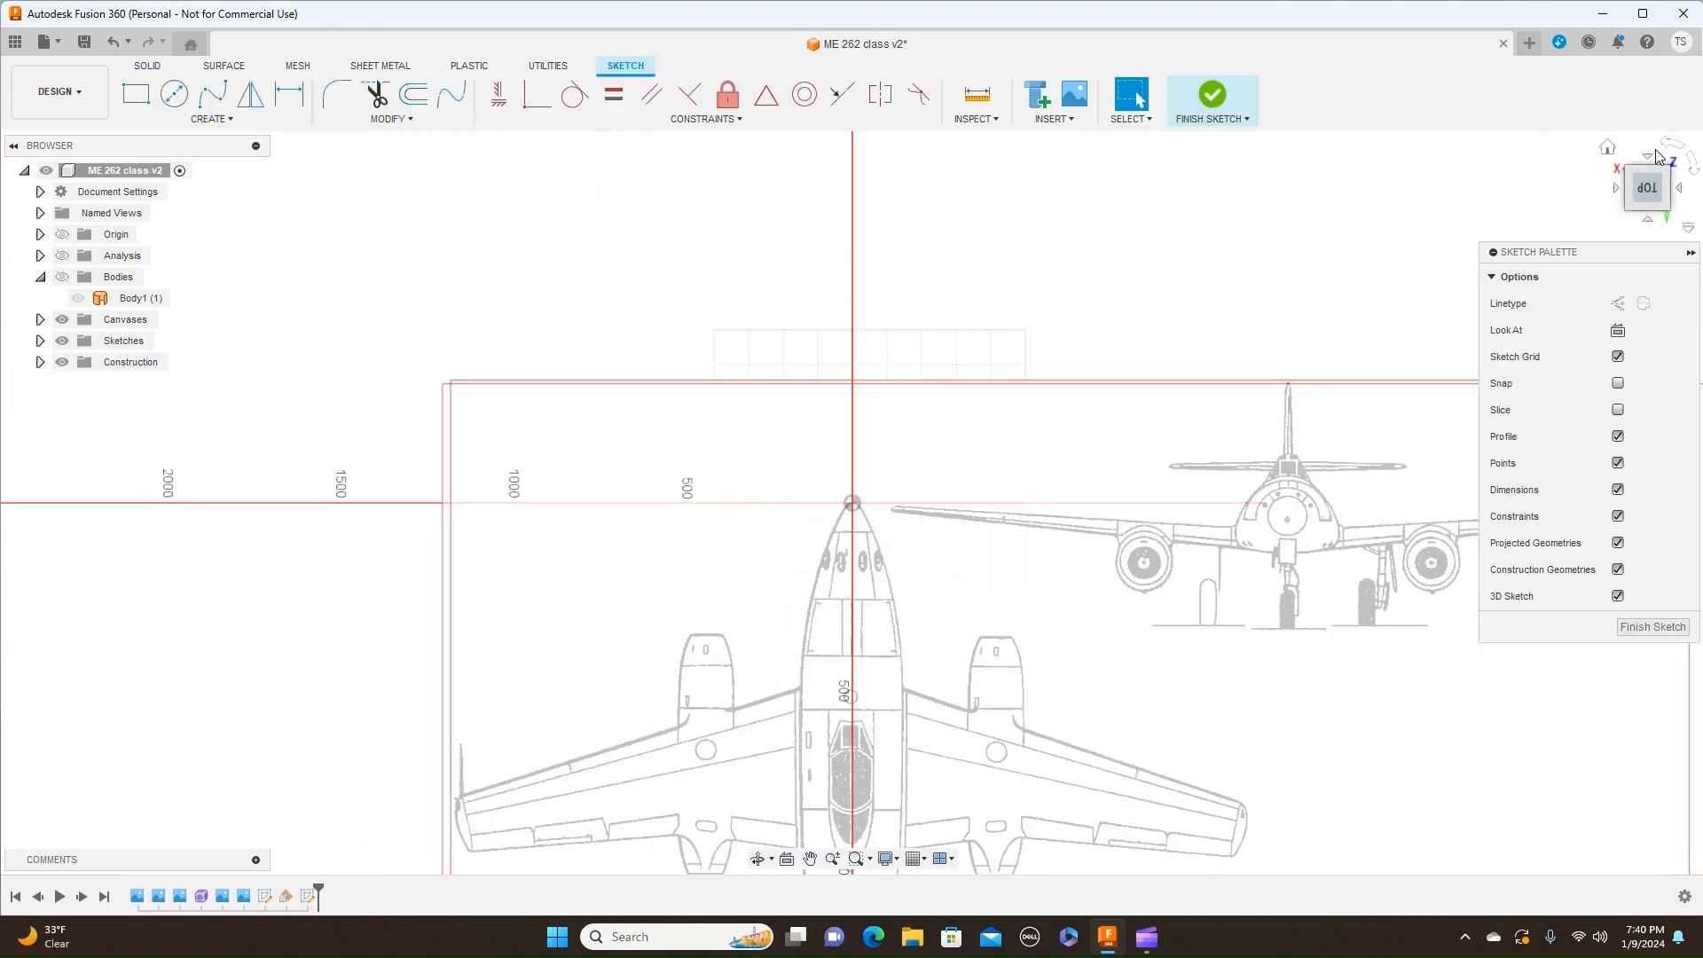
pyautogui.click(1657, 154)
pyautogui.moveTo(1095, 329); pyautogui.dragTo(552, 278, button='middle')
pyautogui.scroll(6, 886, 331)
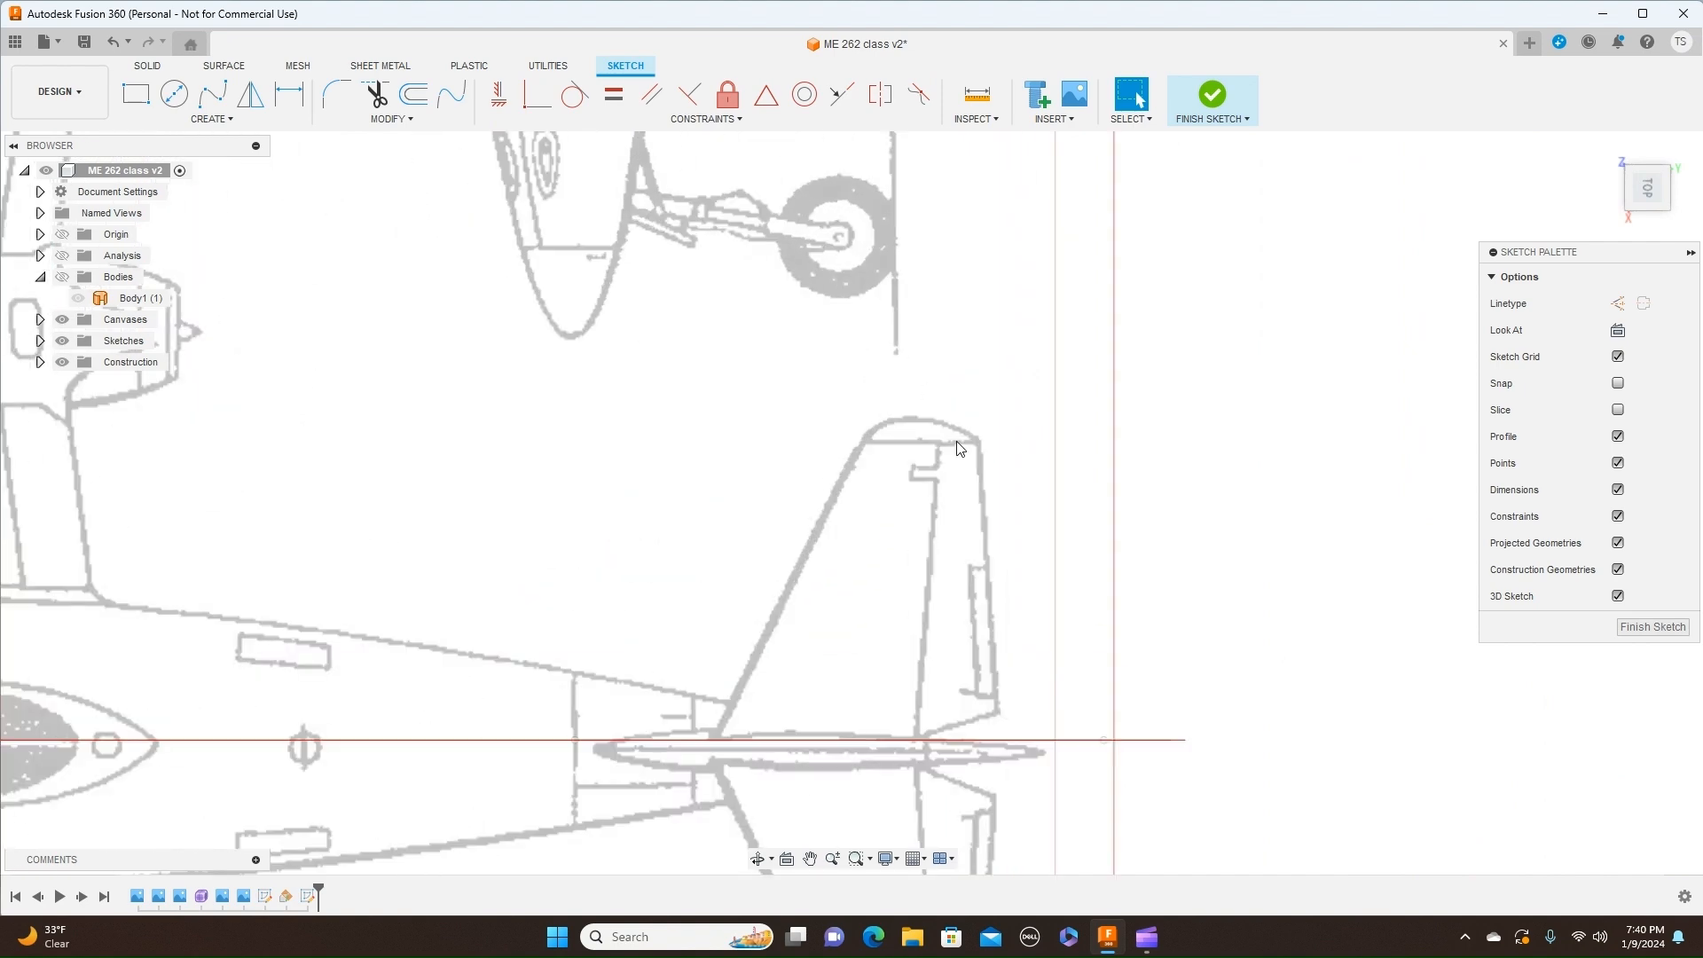
pyautogui.moveTo(991, 473); pyautogui.dragTo(1053, 248, button='middle')
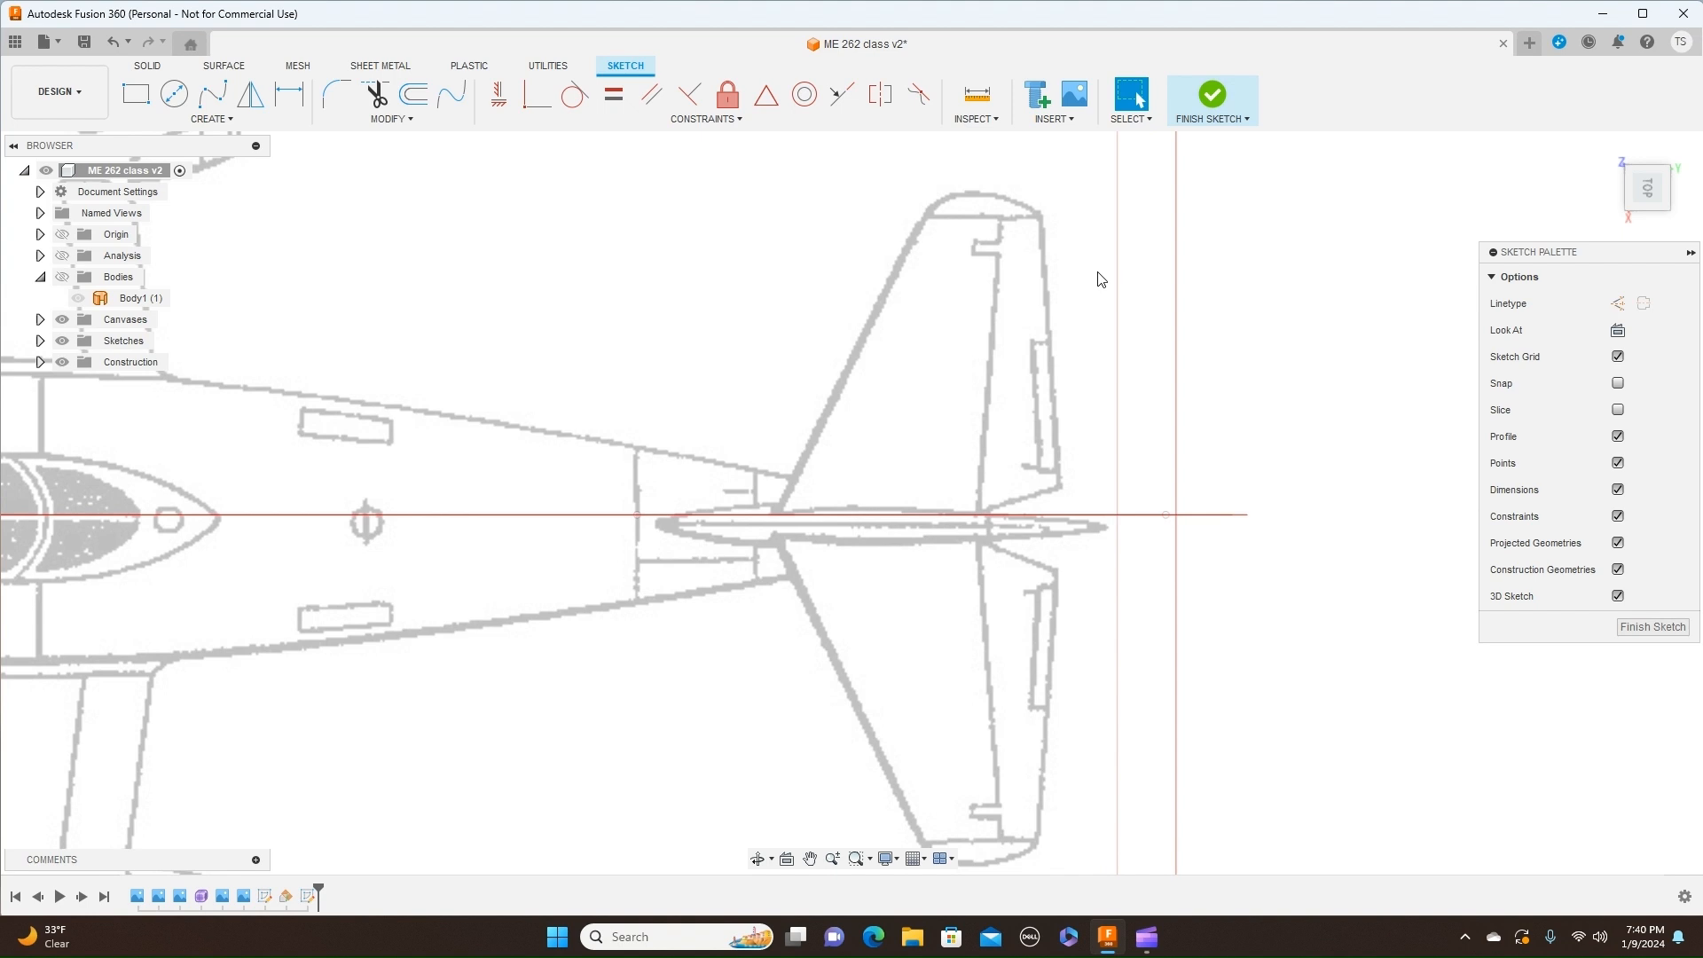
pyautogui.press('p')
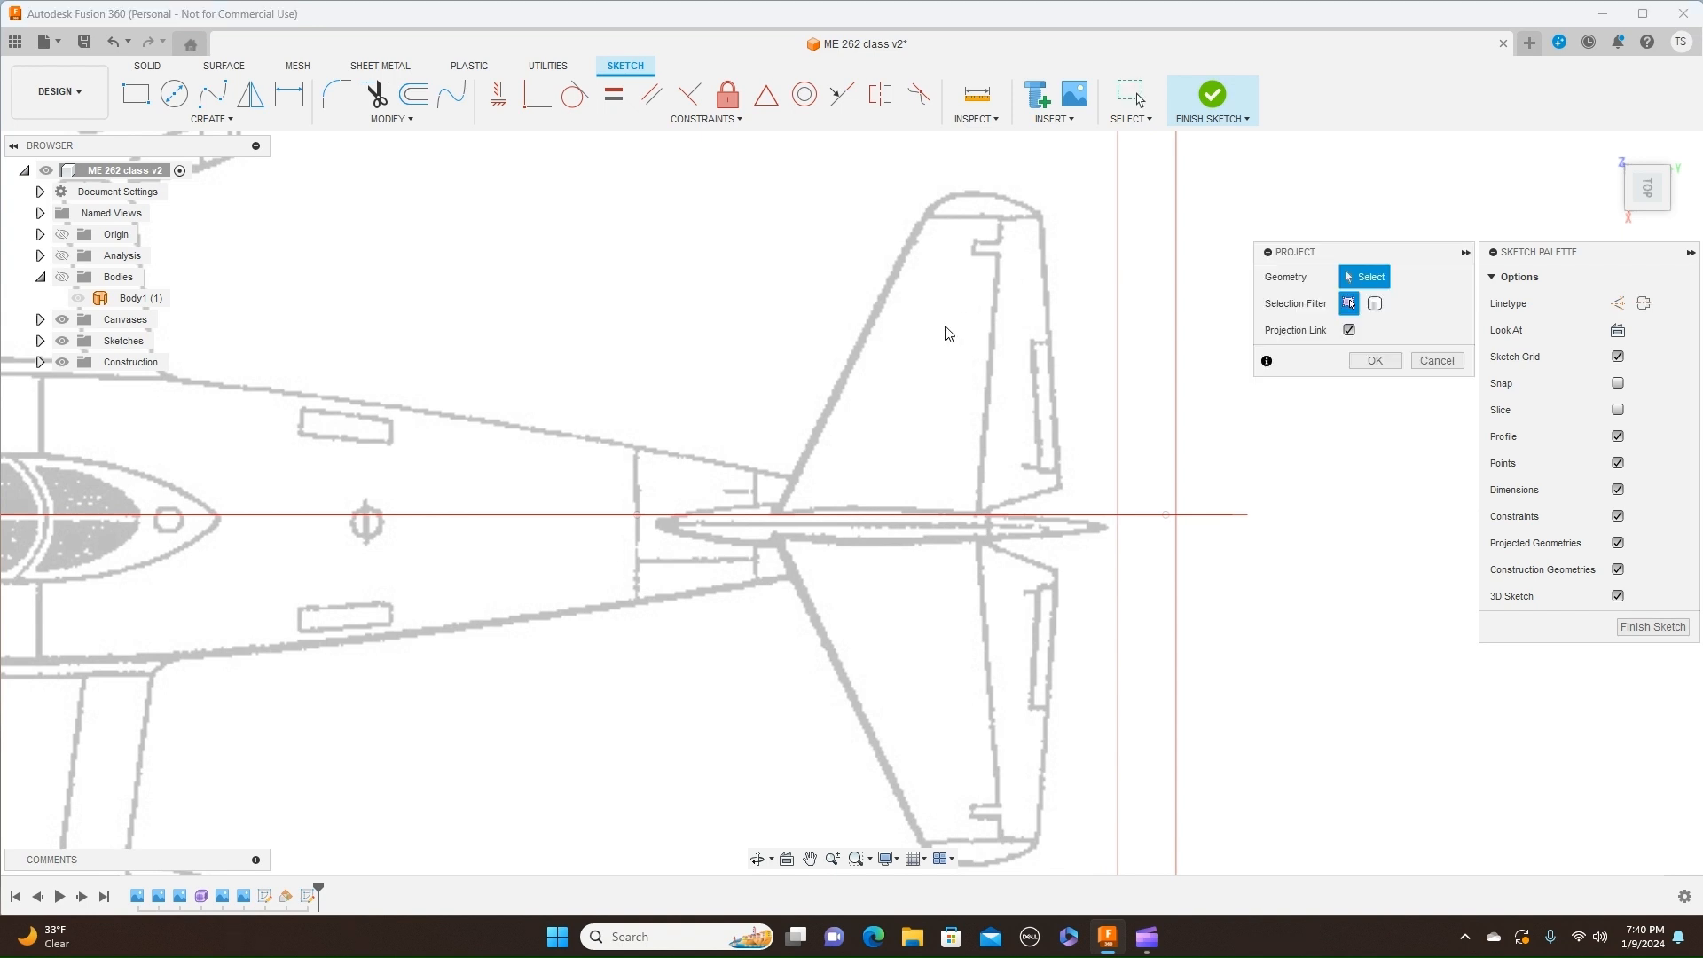
pyautogui.click(905, 520)
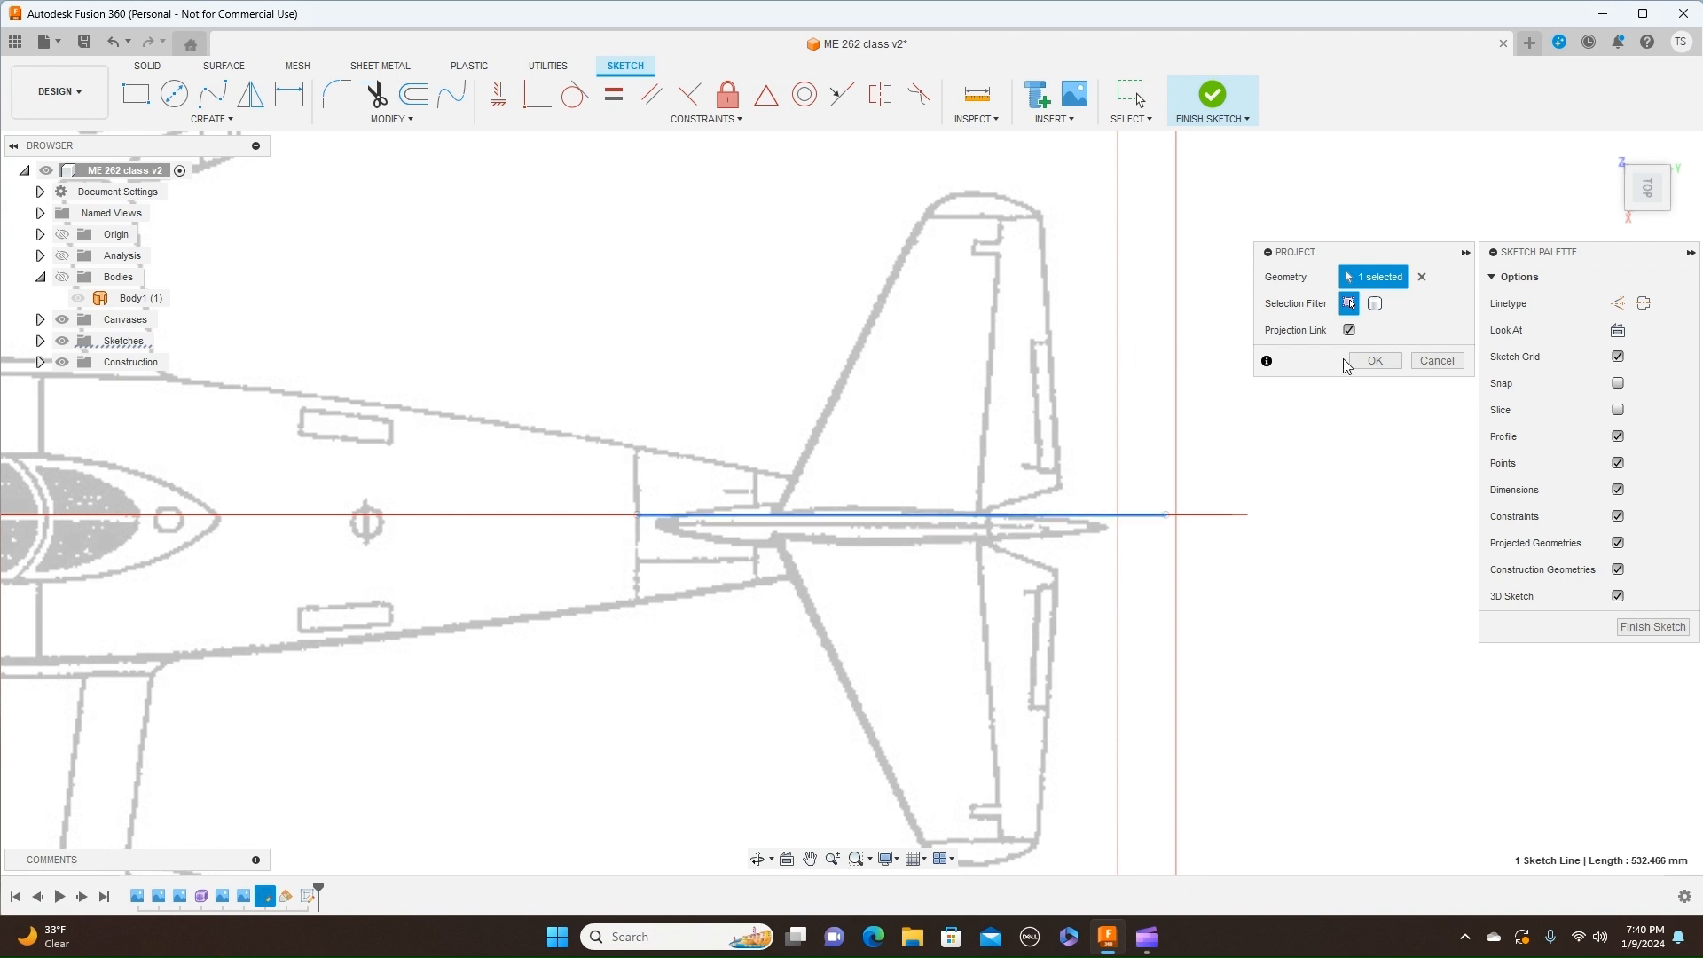
pyautogui.click(1374, 361)
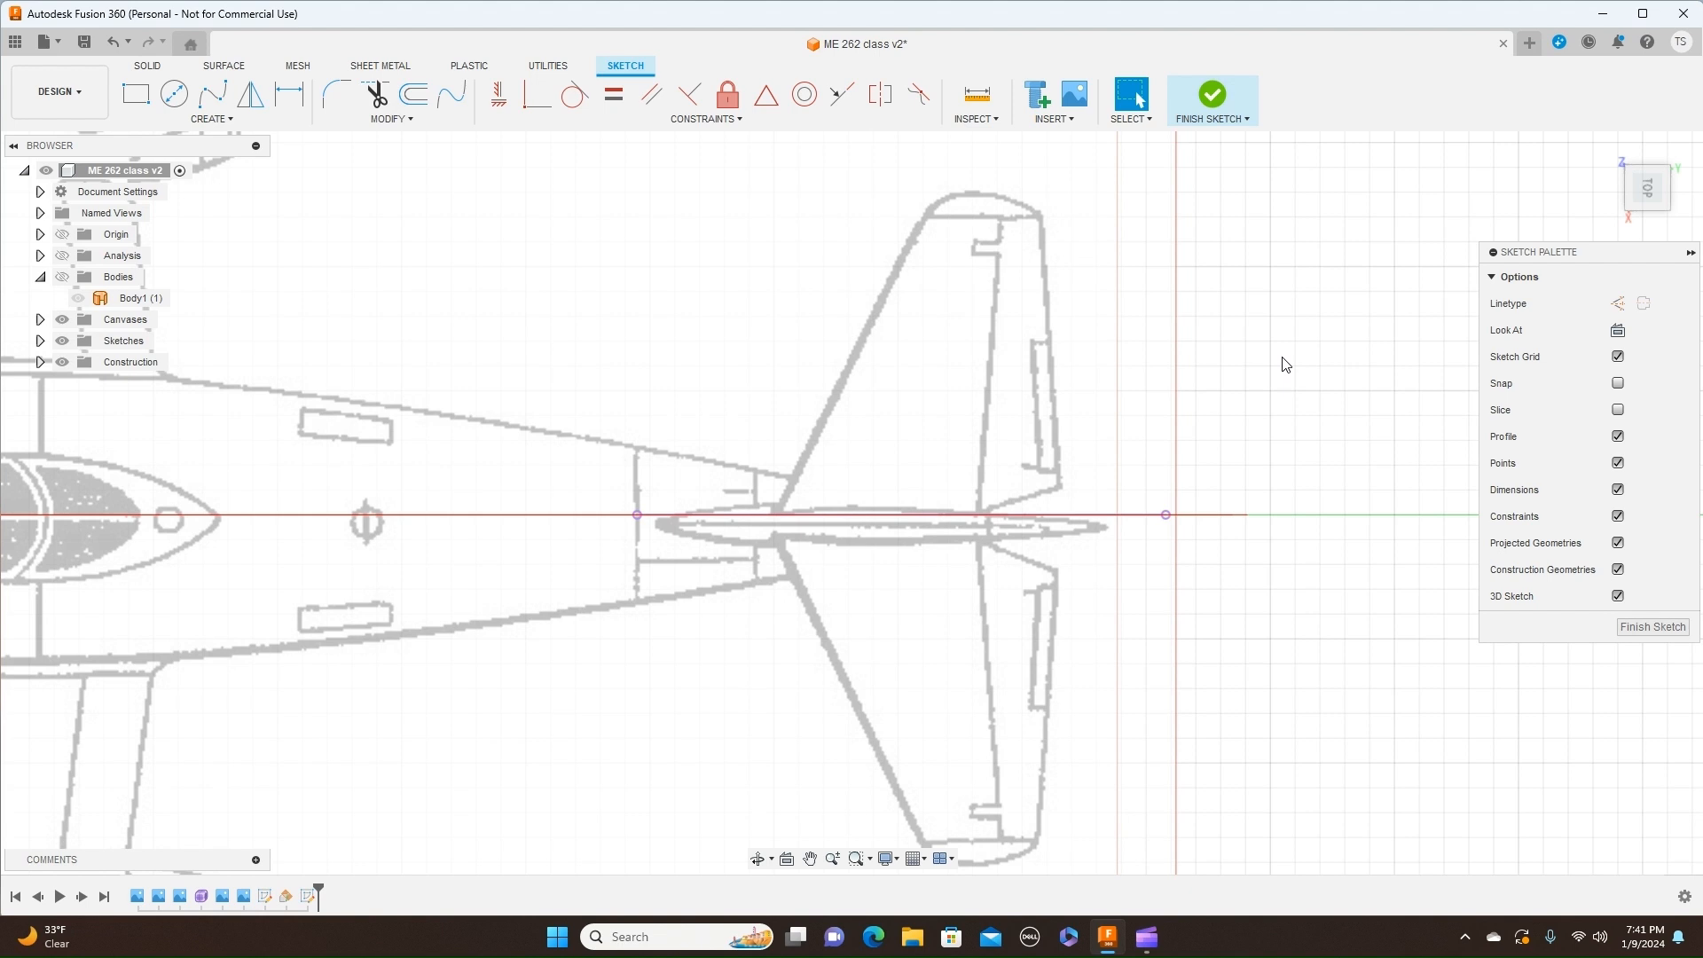
# Step: Draw a shallow fit point spline about 534 mm long between the projected line's endpoints, with three points bulging it to one side as a half airfoil
pyautogui.click(217, 100)
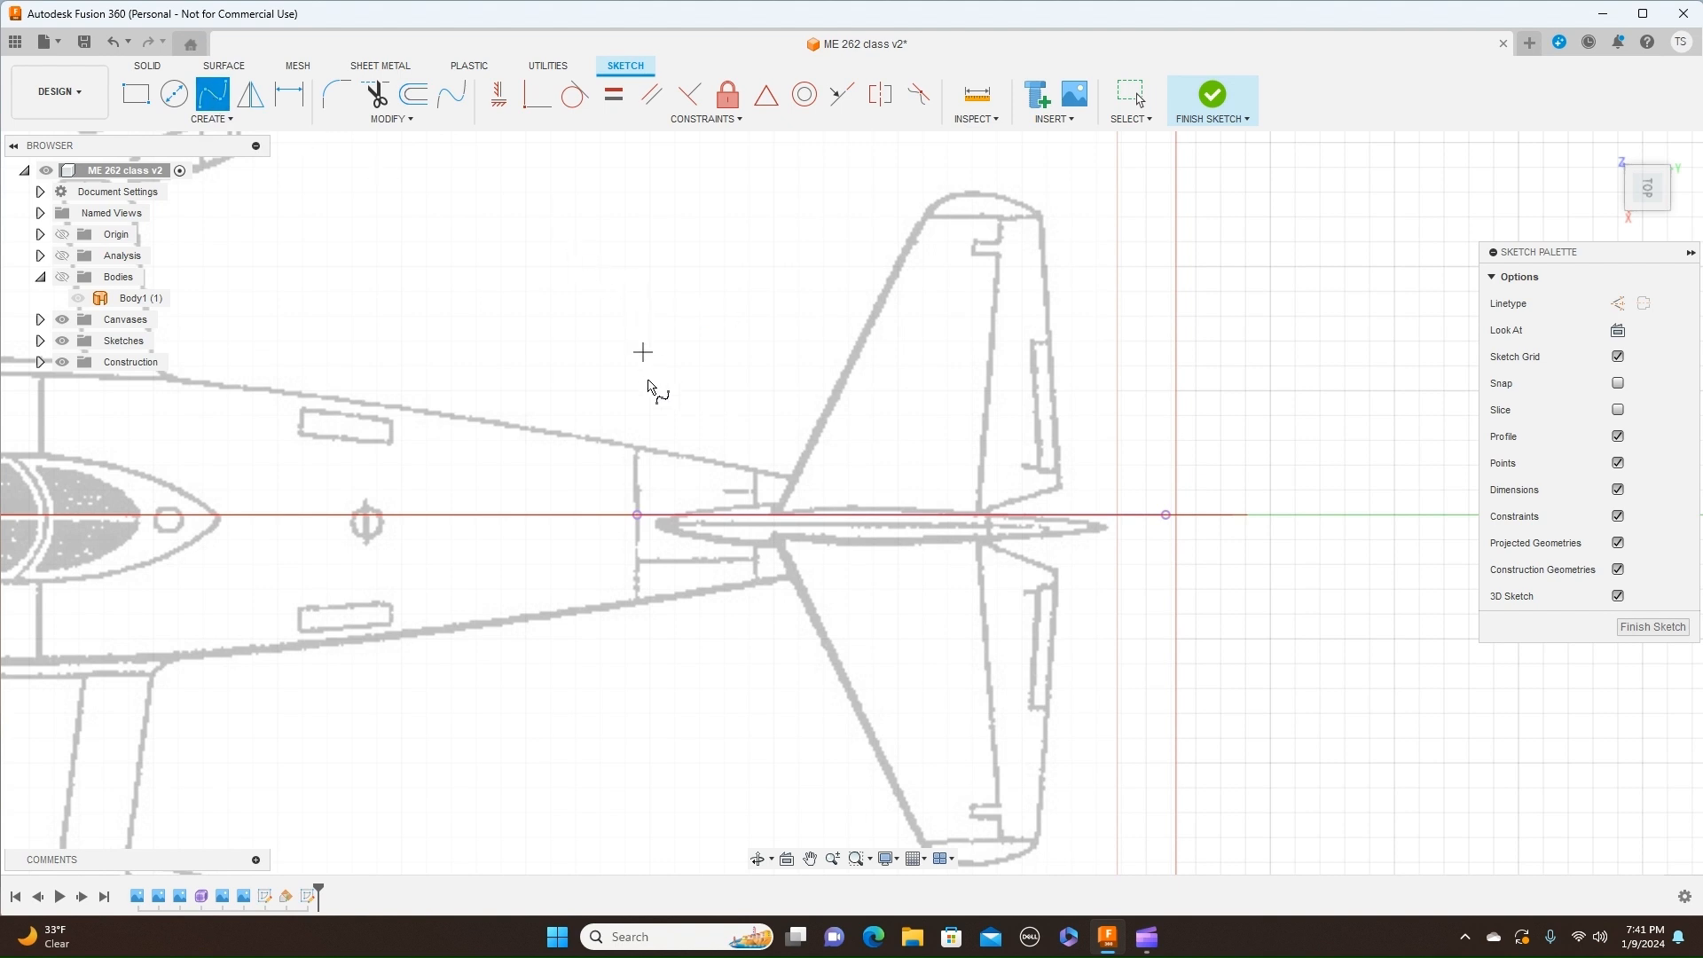
pyautogui.click(638, 515)
pyautogui.click(701, 580)
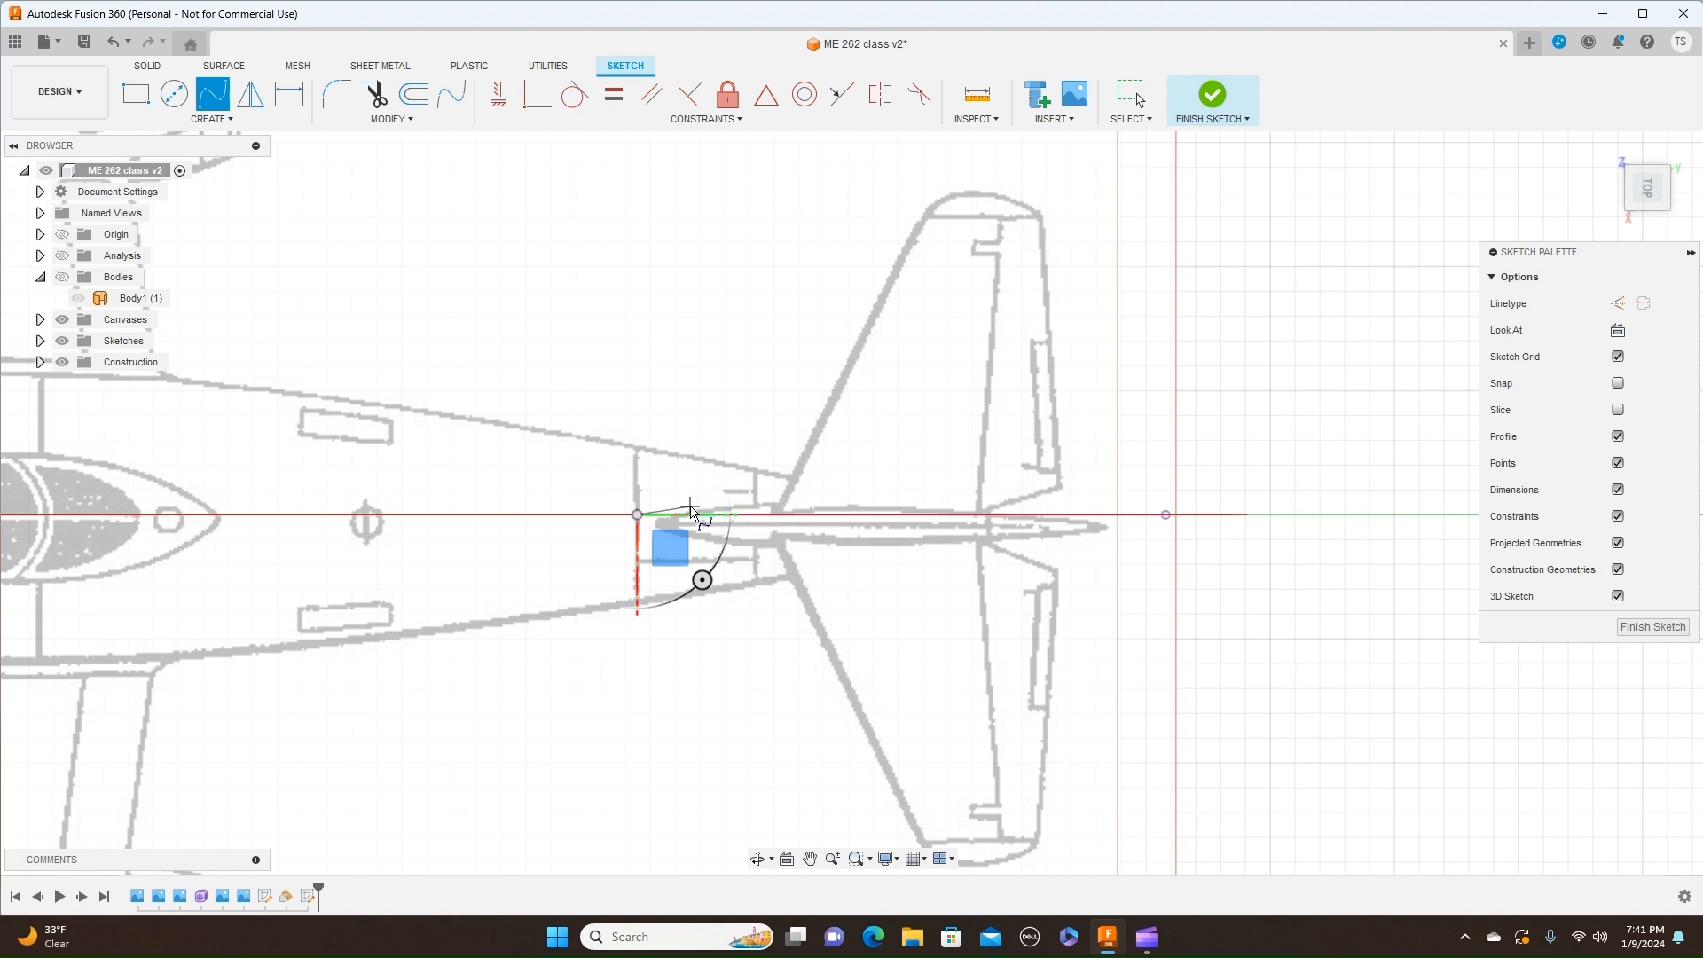
pyautogui.click(690, 507)
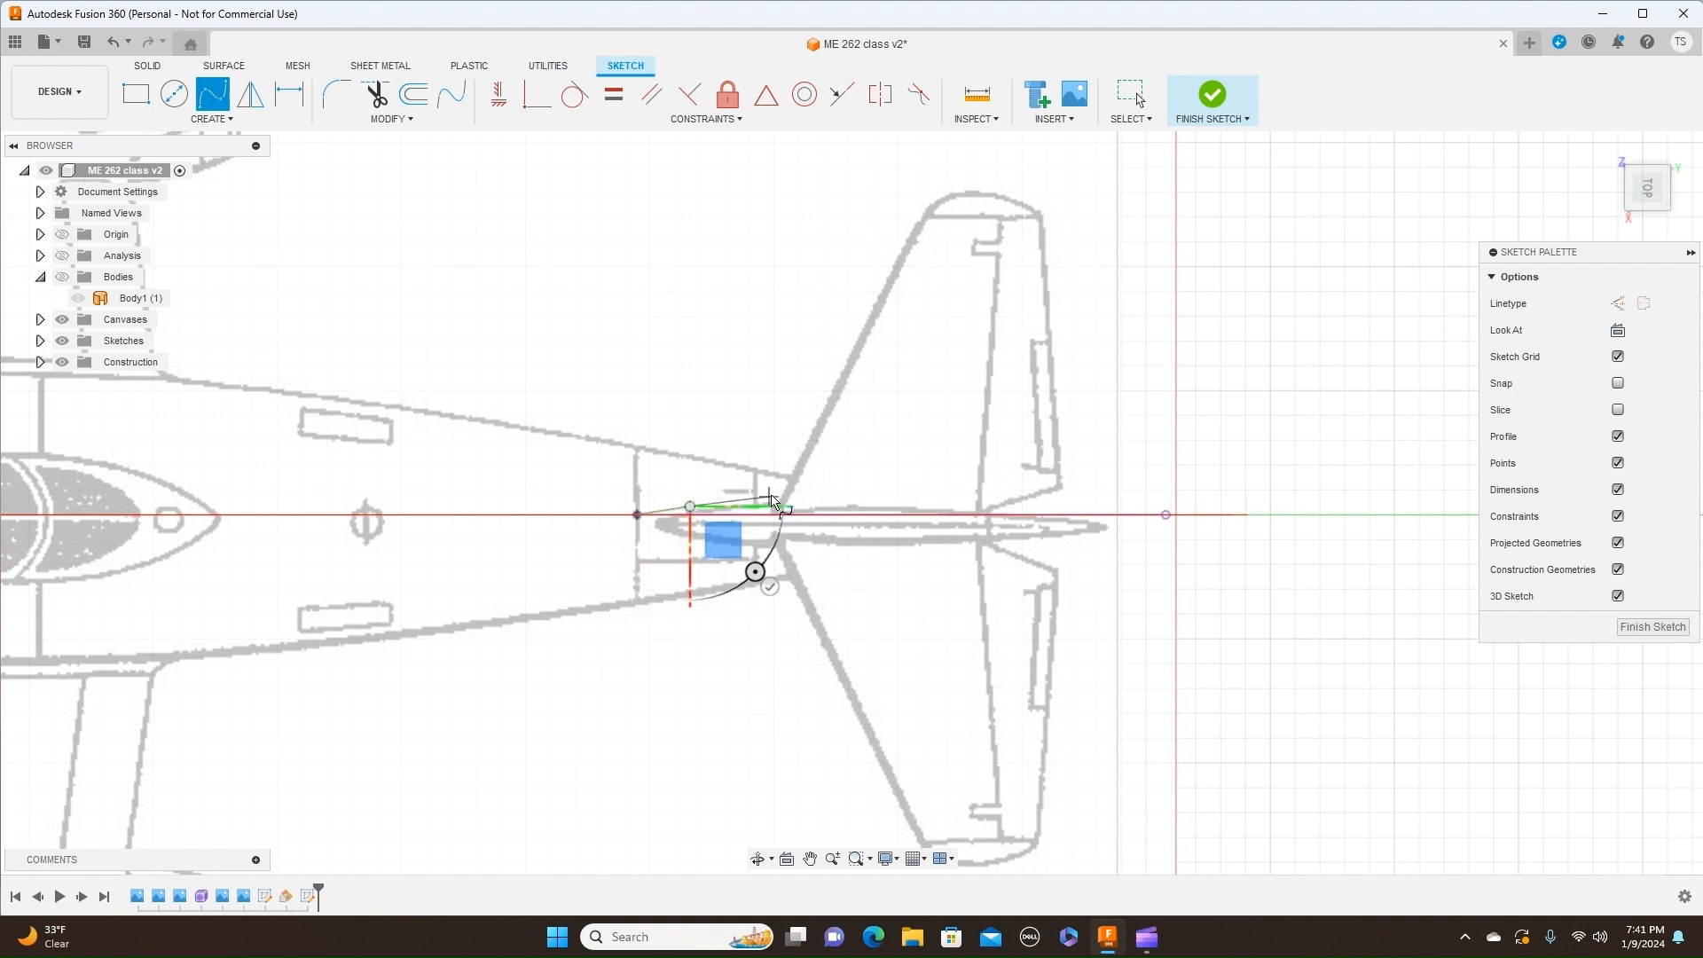
pyautogui.click(771, 500)
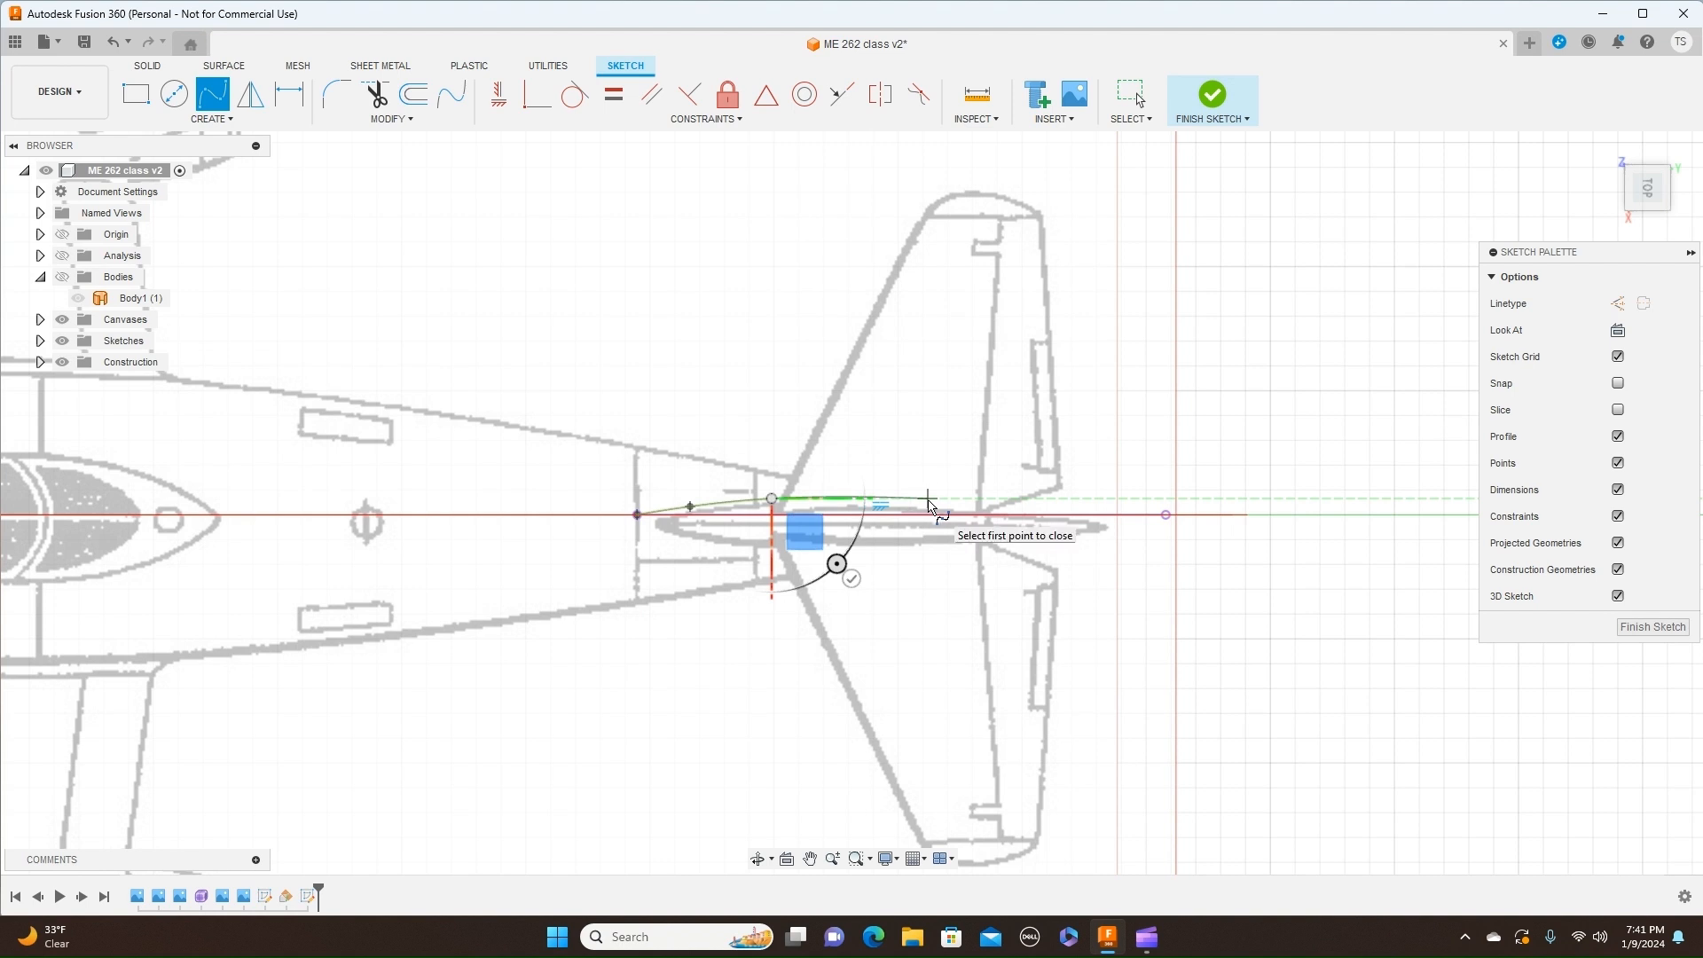
pyautogui.click(928, 500)
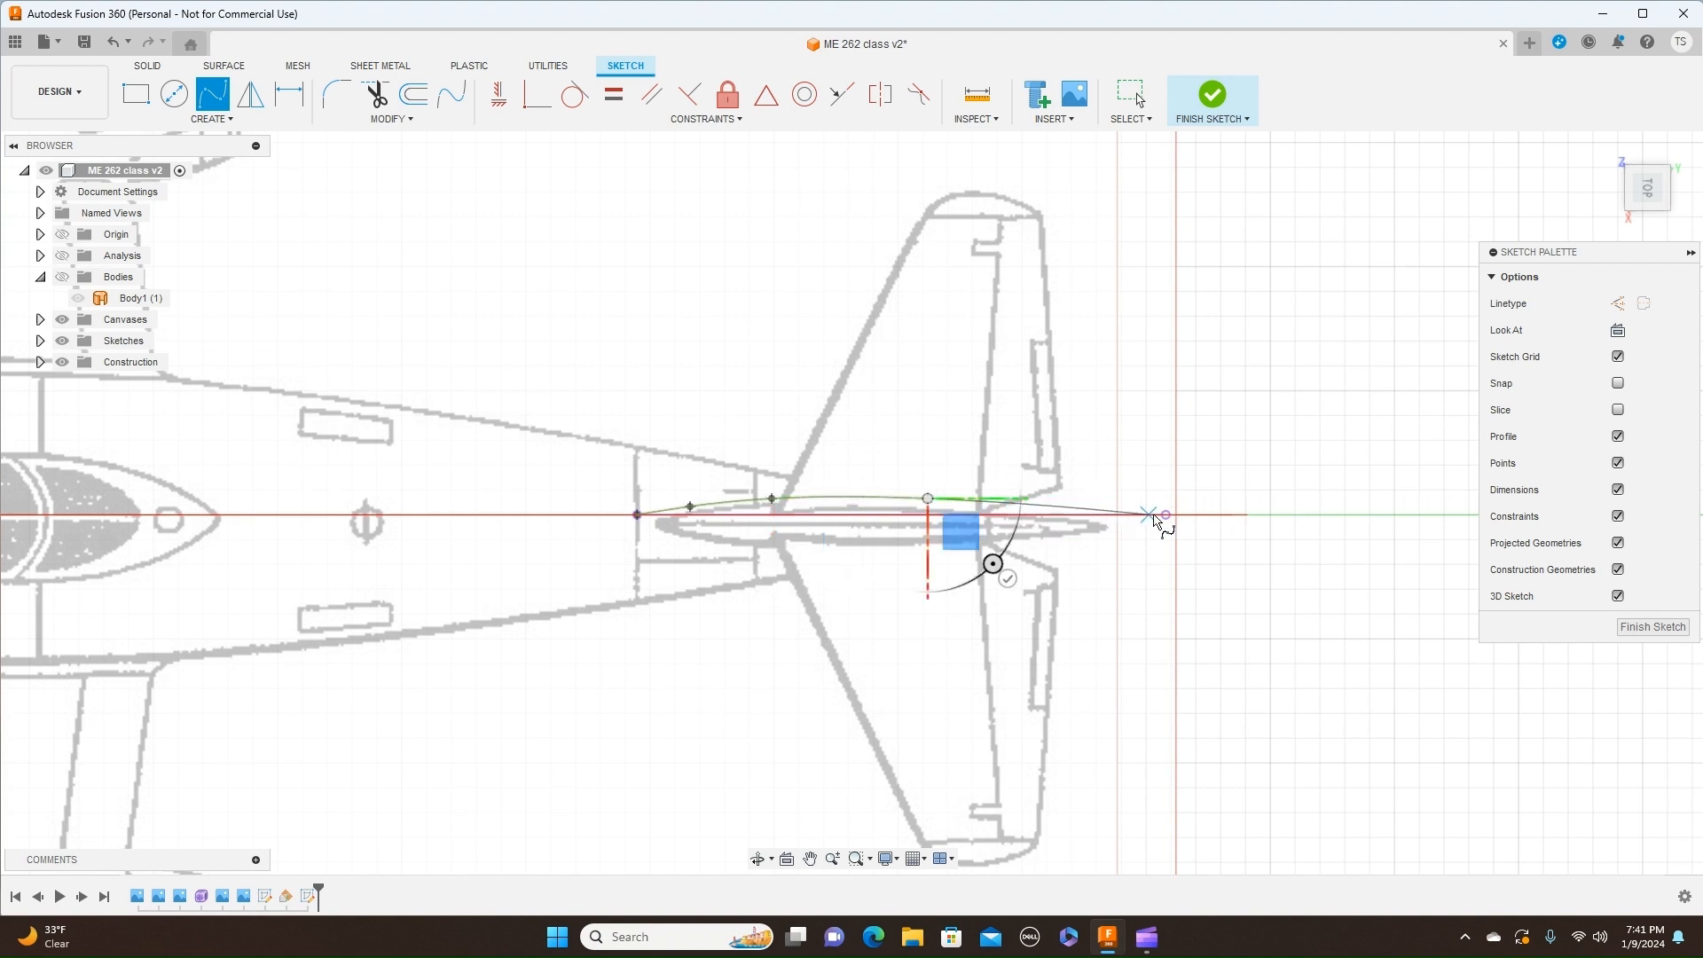
pyautogui.click(1165, 516)
pyautogui.rightClick(1167, 518)
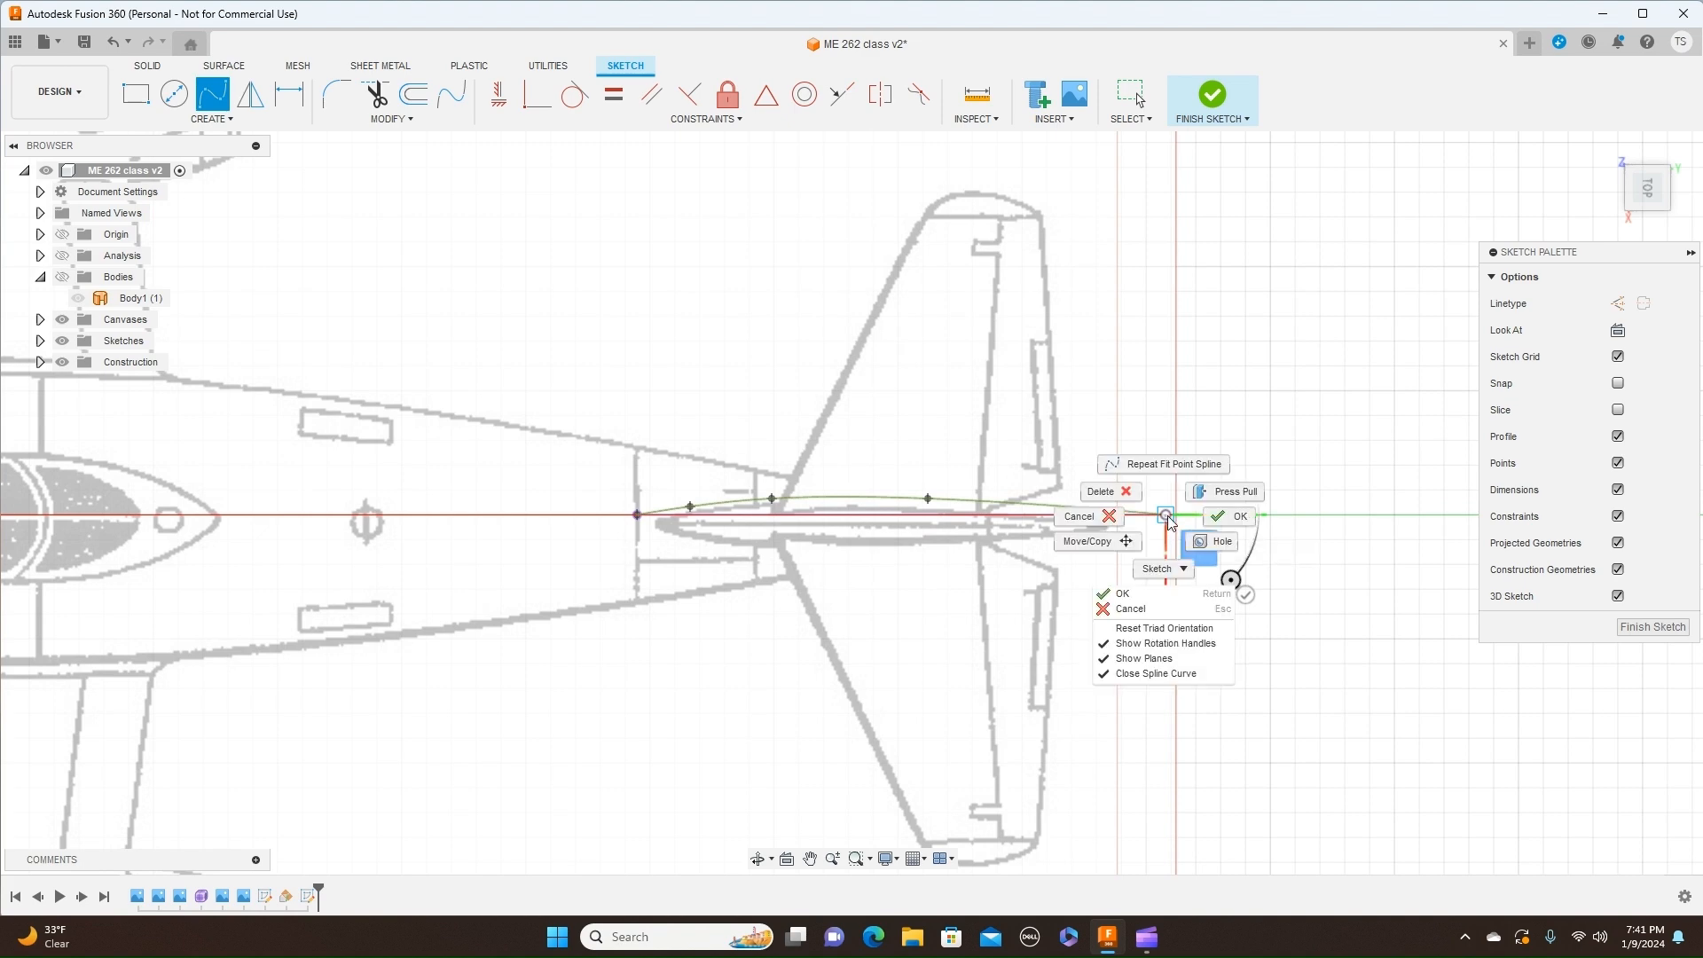
pyautogui.click(1233, 516)
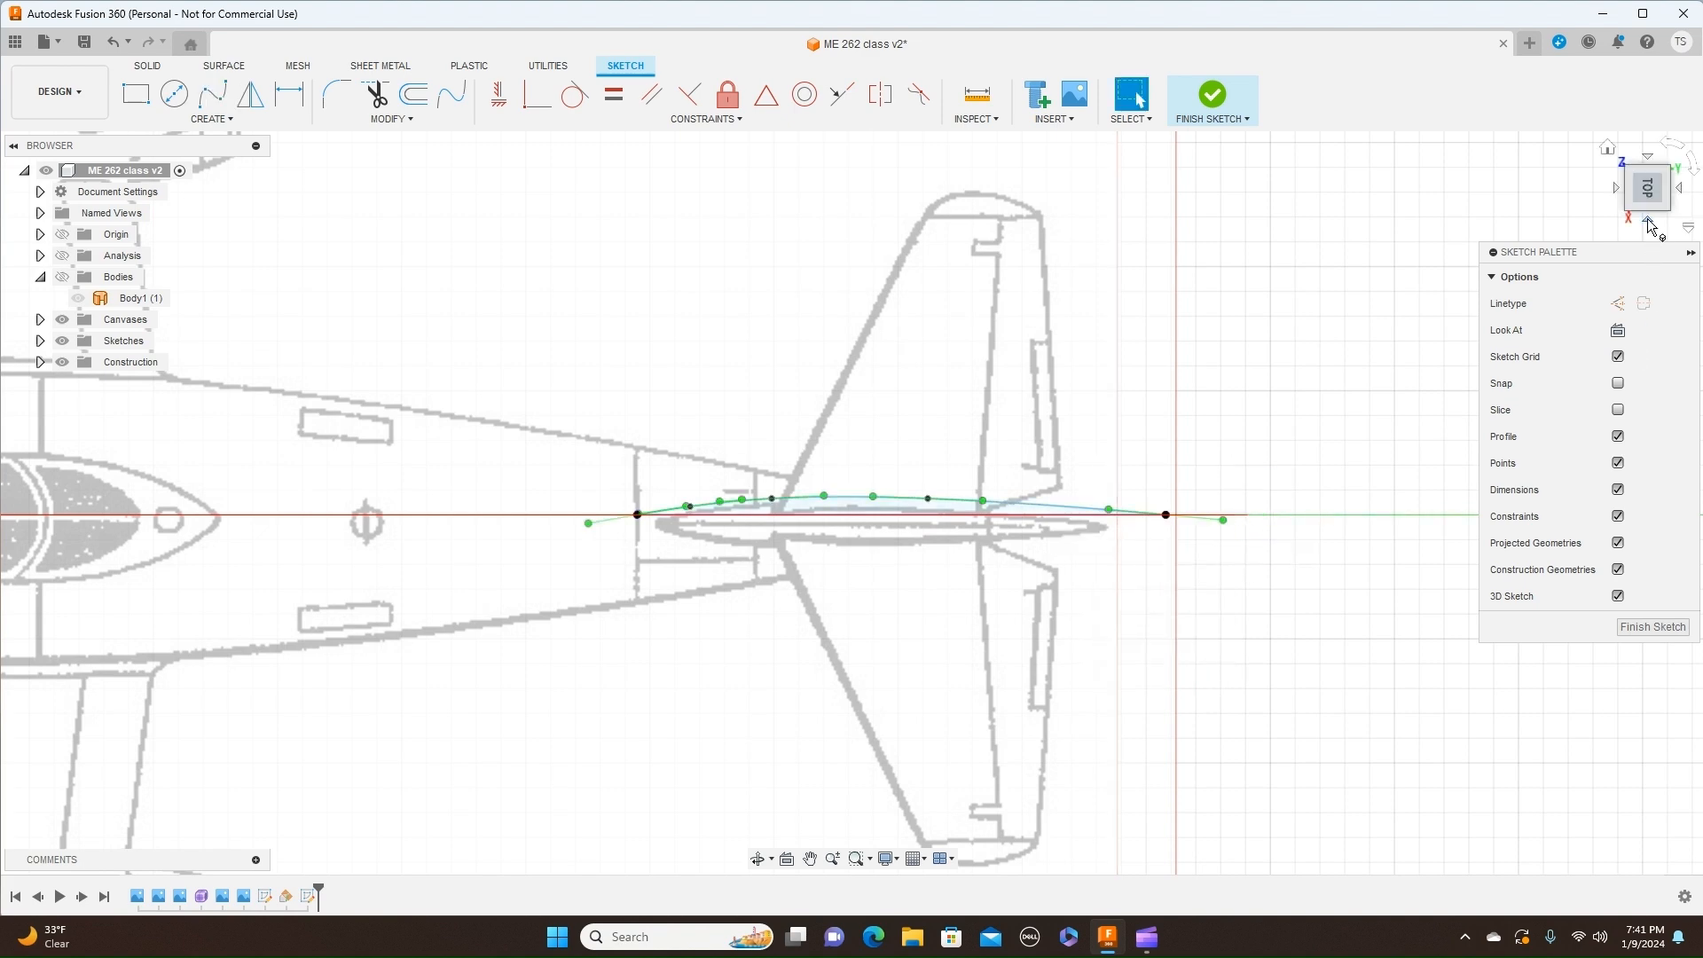
# Step: Mirror the half-airfoil spline across the projected reference line to close the airfoil profile, and finish the sketch
pyautogui.click(1649, 222)
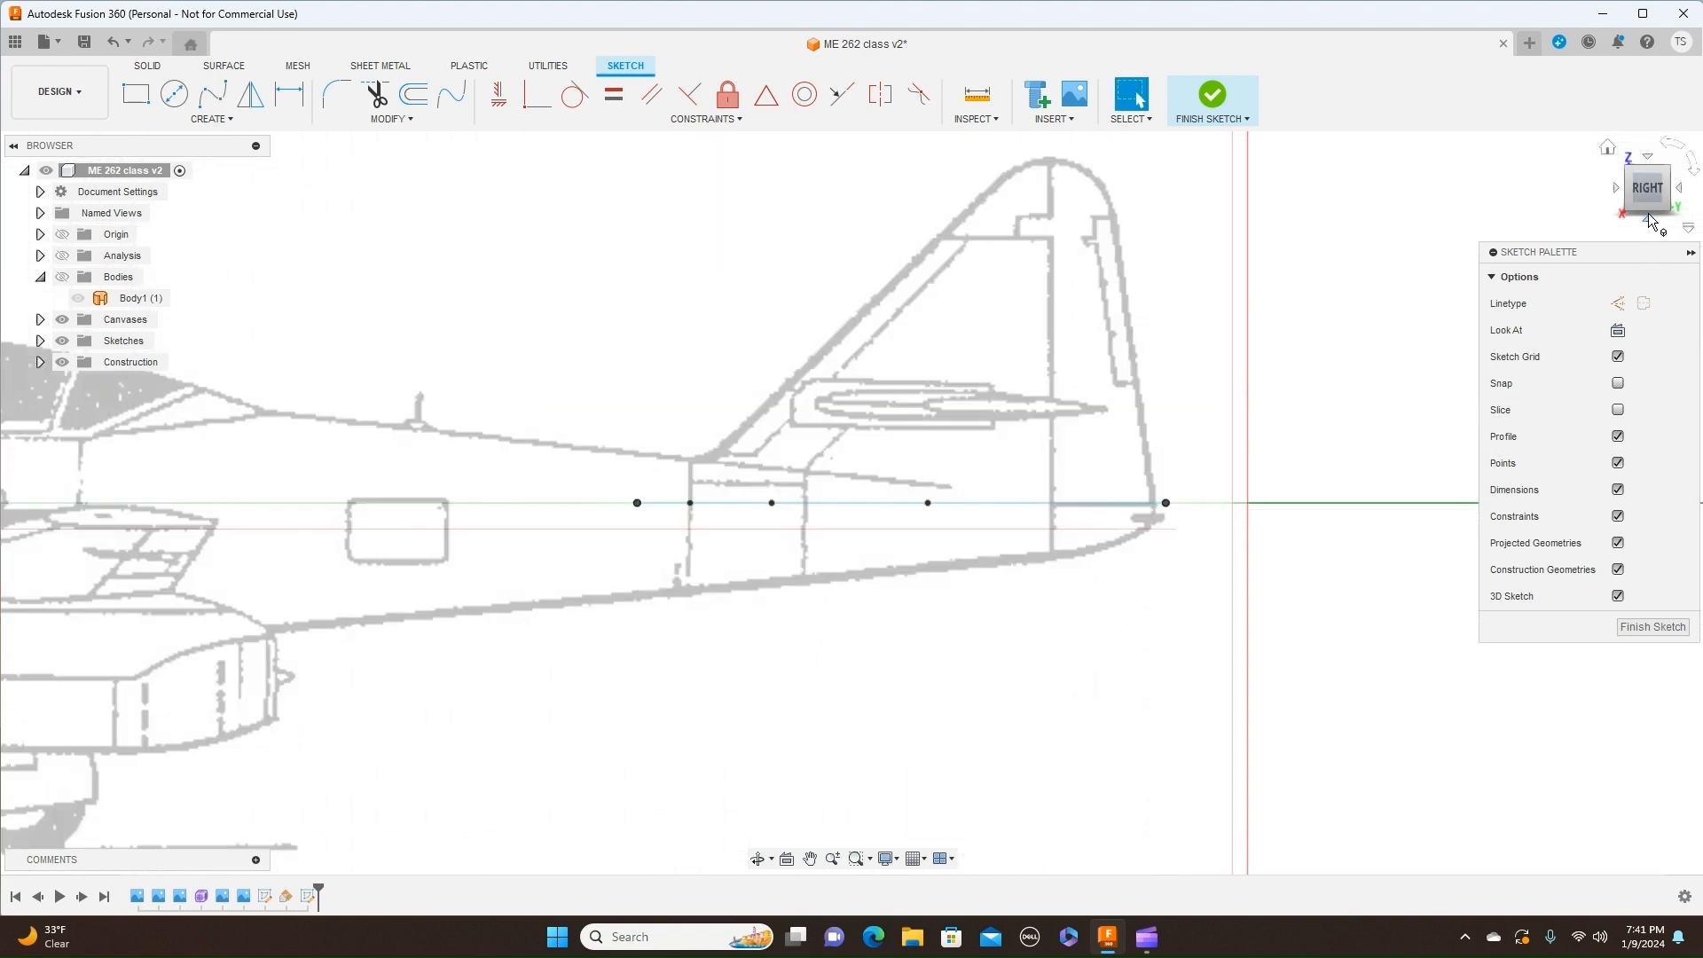
pyautogui.click(1646, 160)
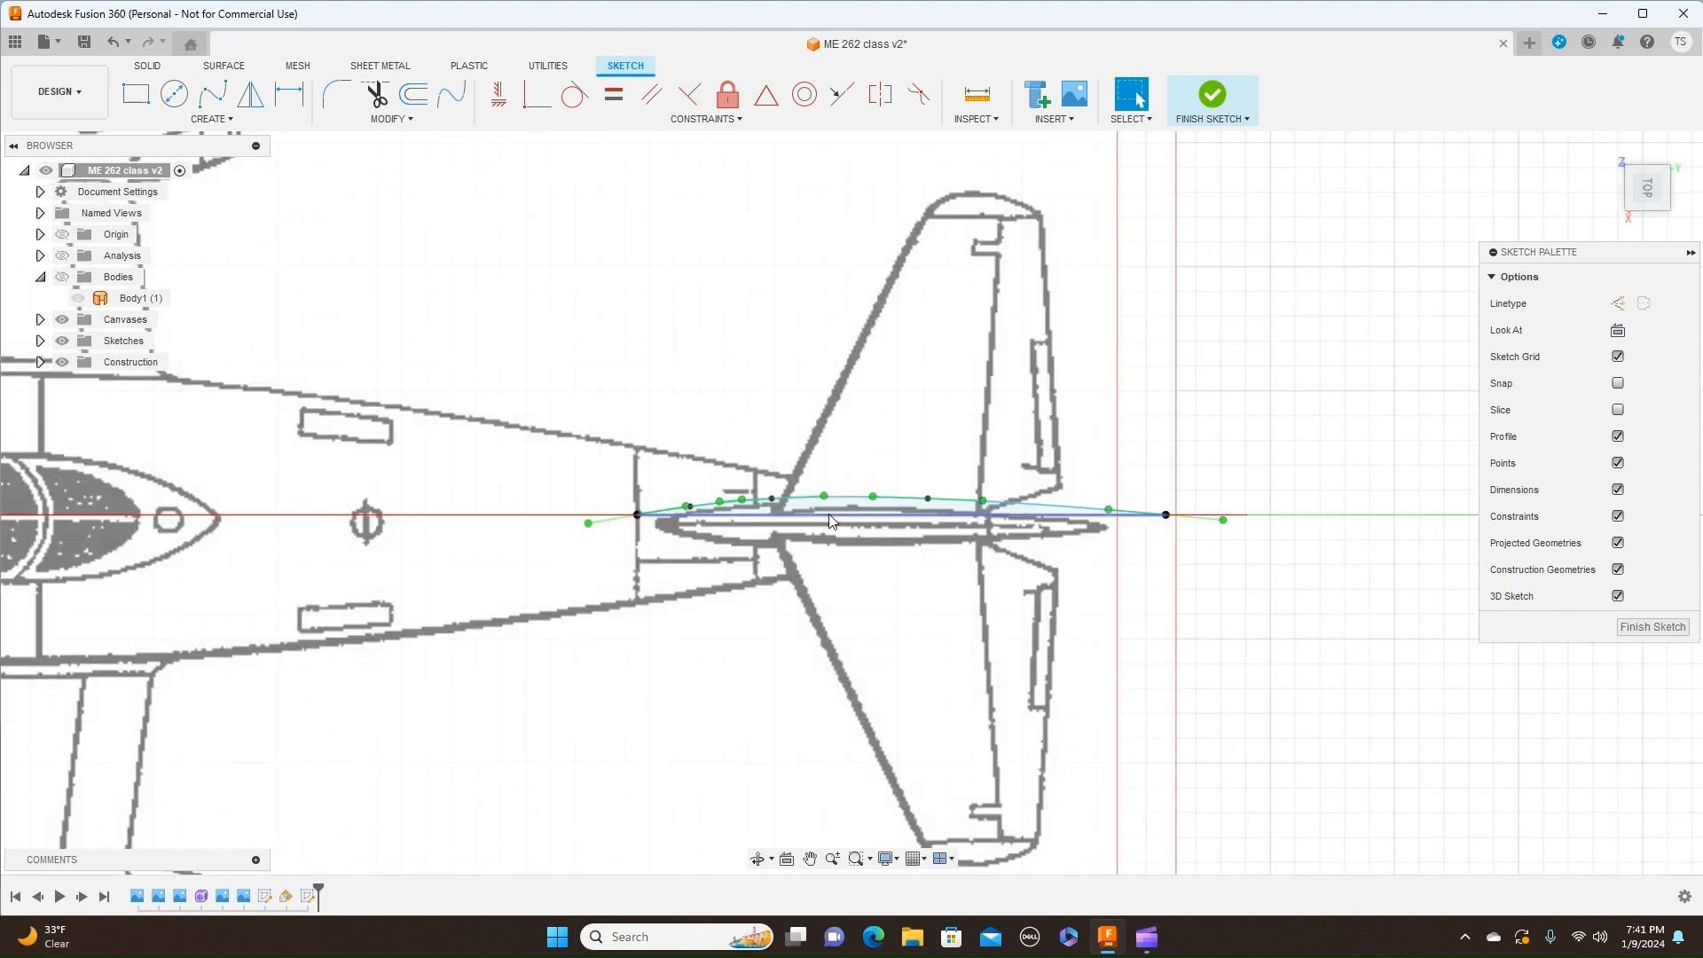
pyautogui.scroll(2, 832, 517)
pyautogui.scroll(2, 832, 521)
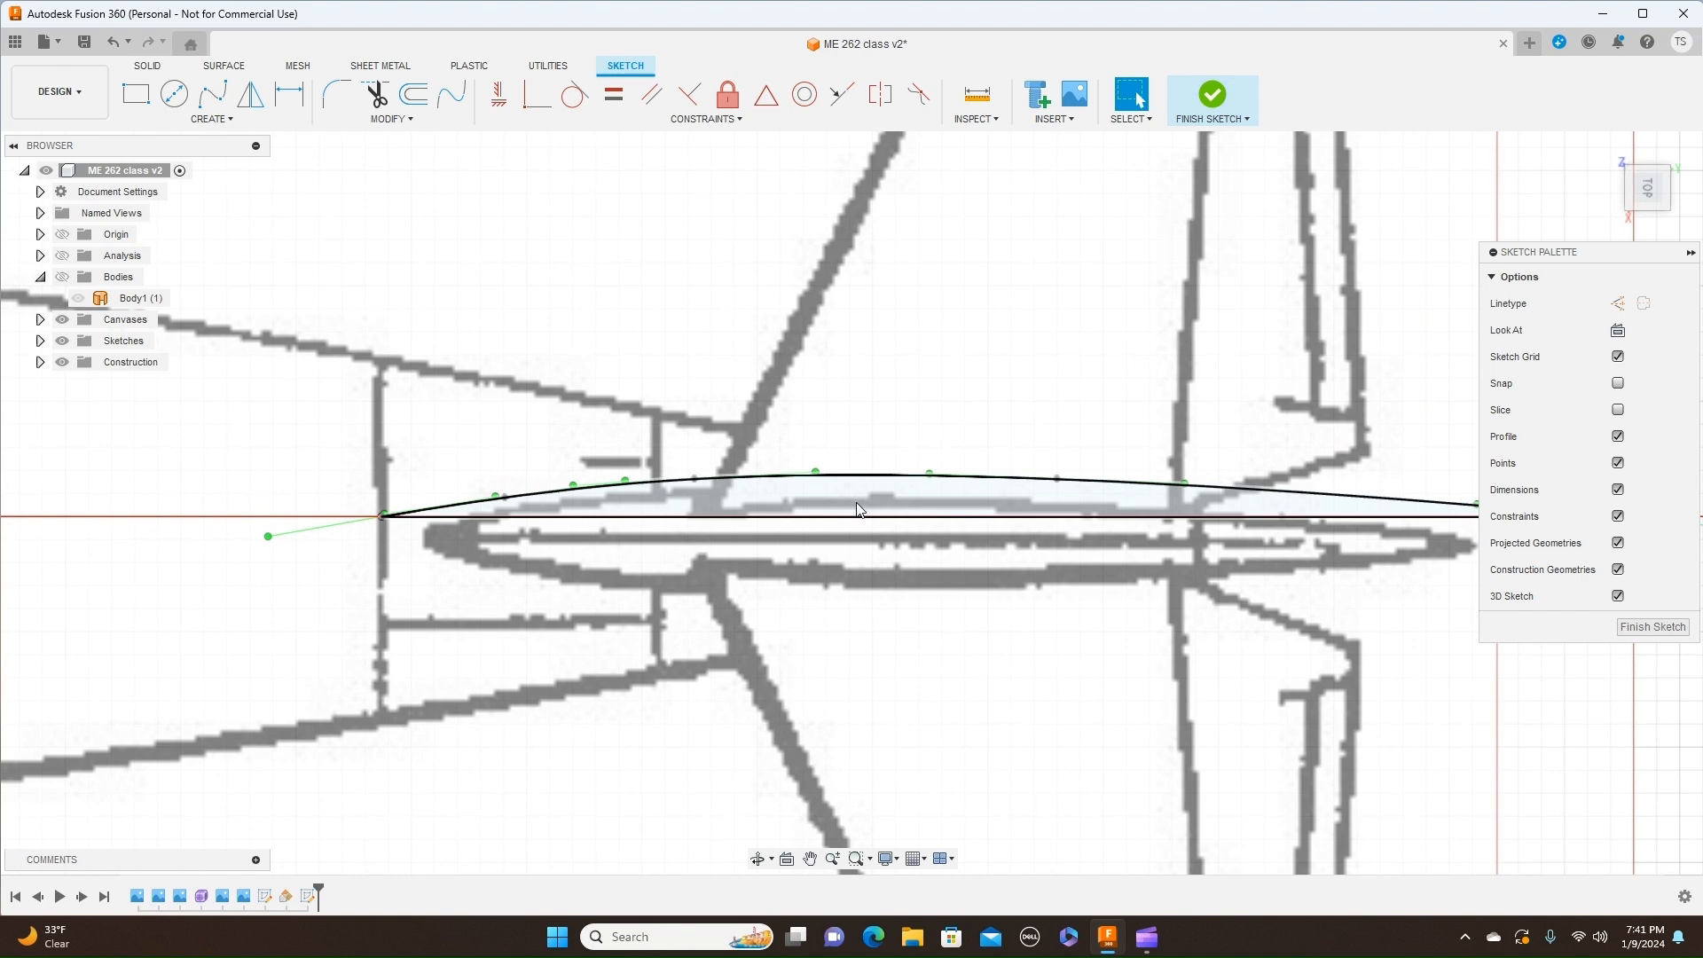
pyautogui.scroll(-3, 857, 509)
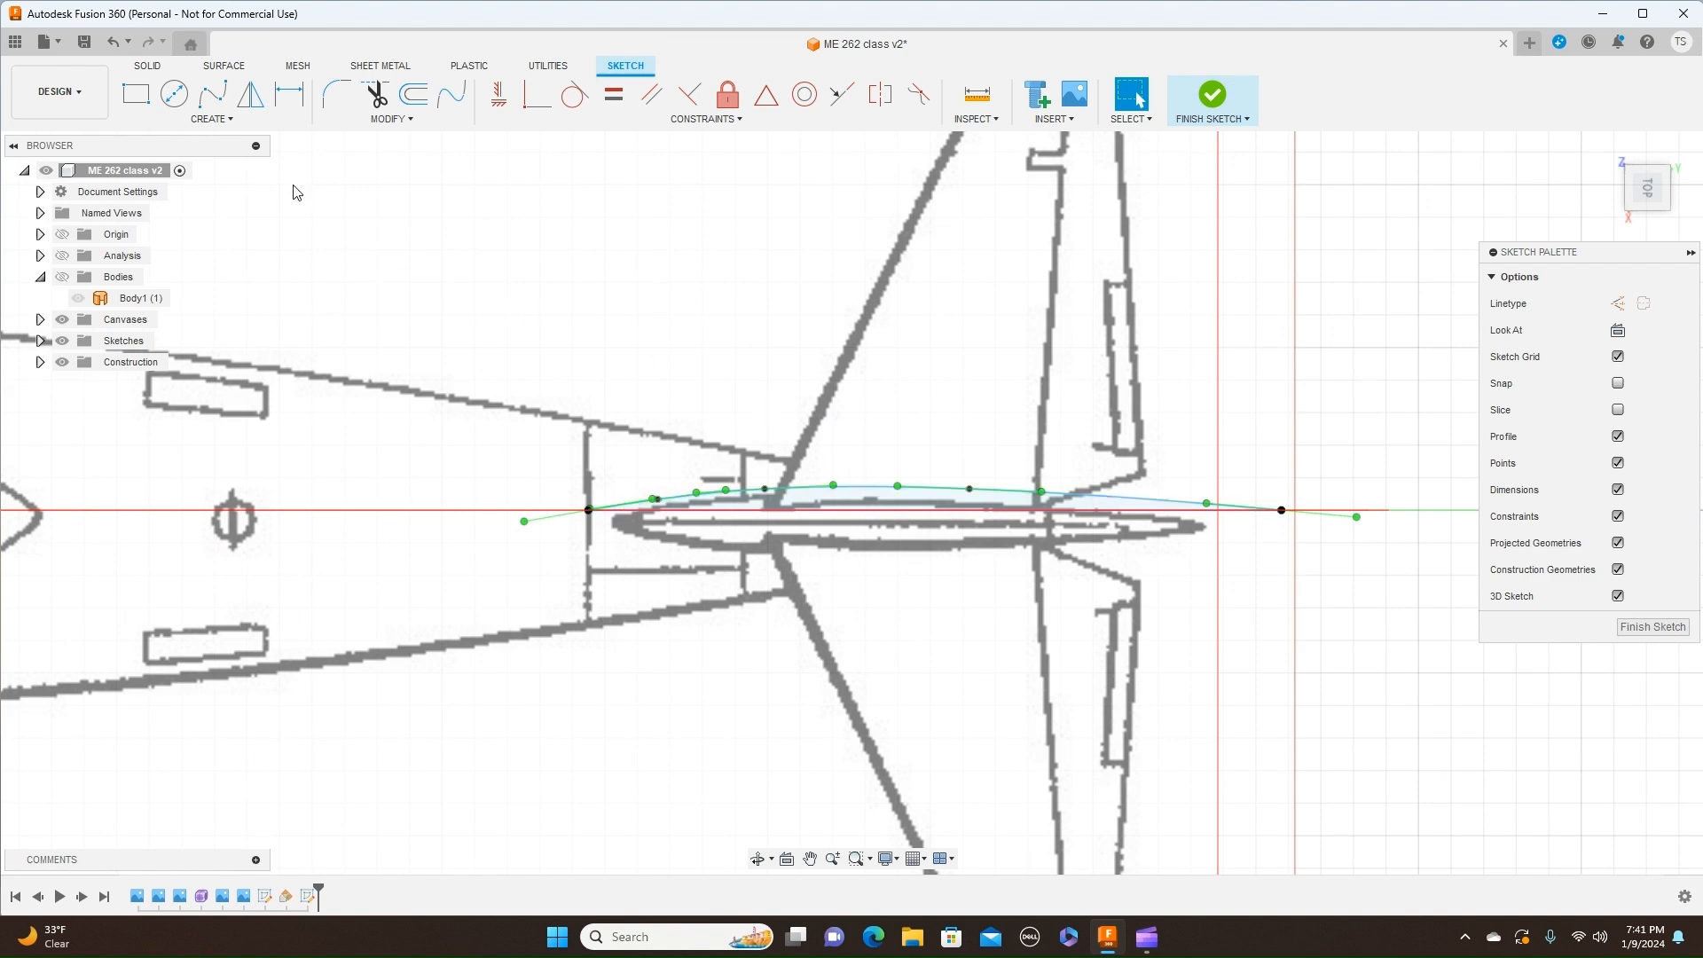
pyautogui.click(250, 95)
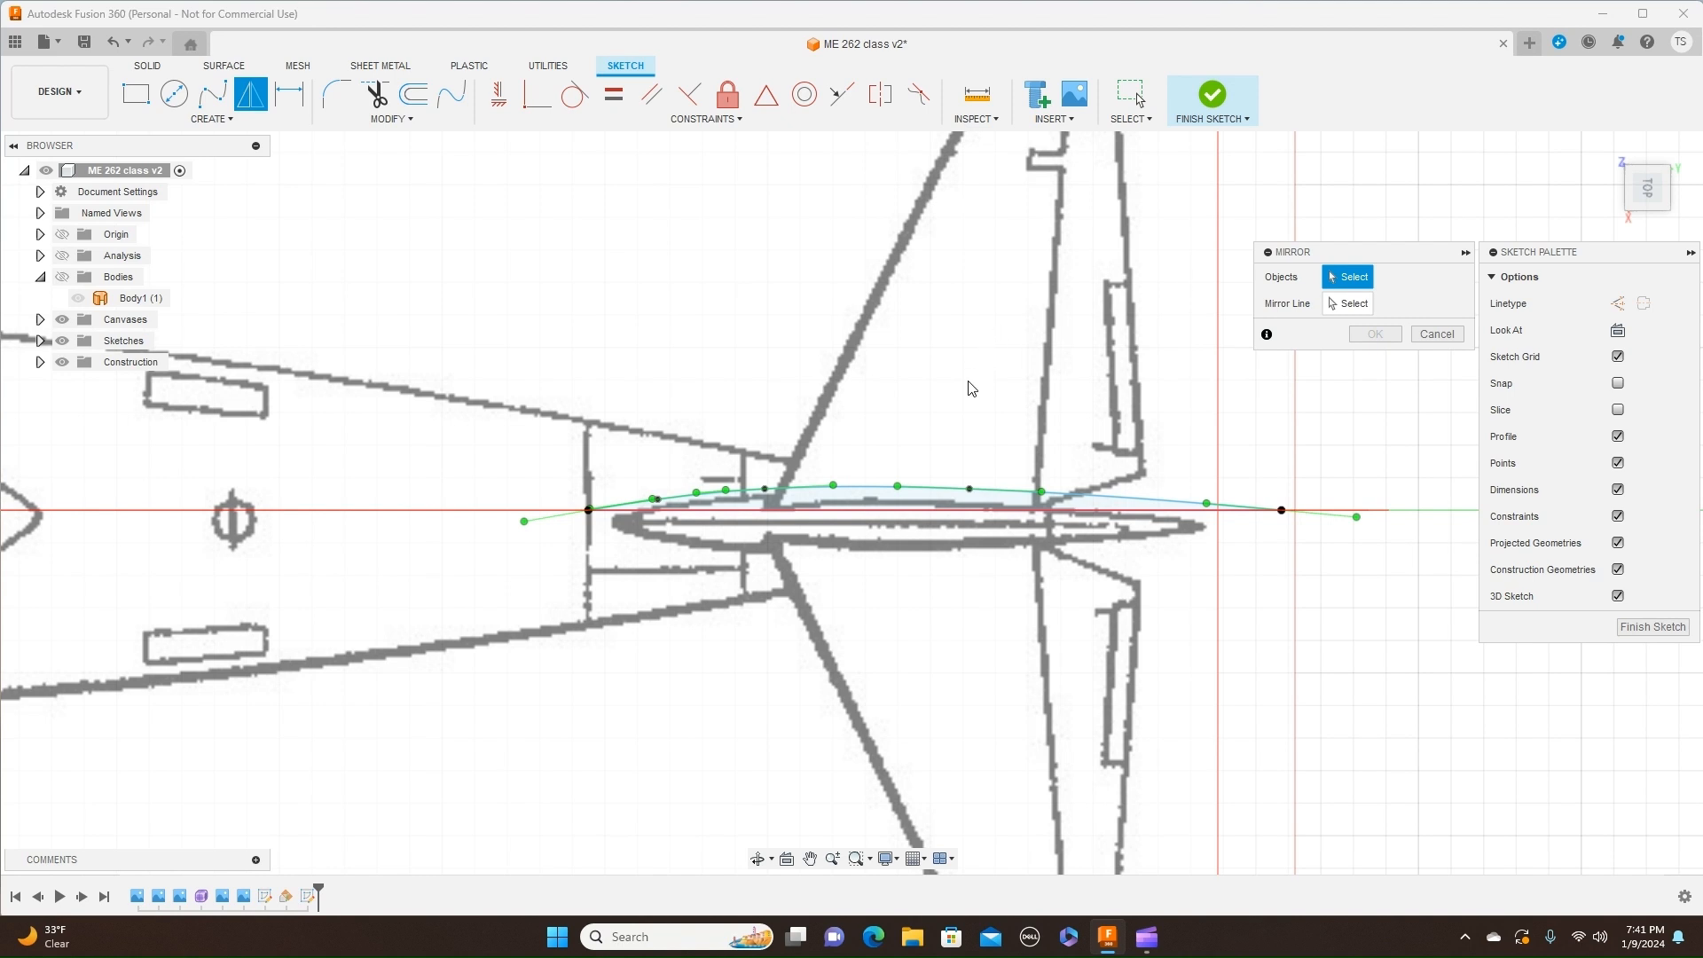
pyautogui.click(923, 487)
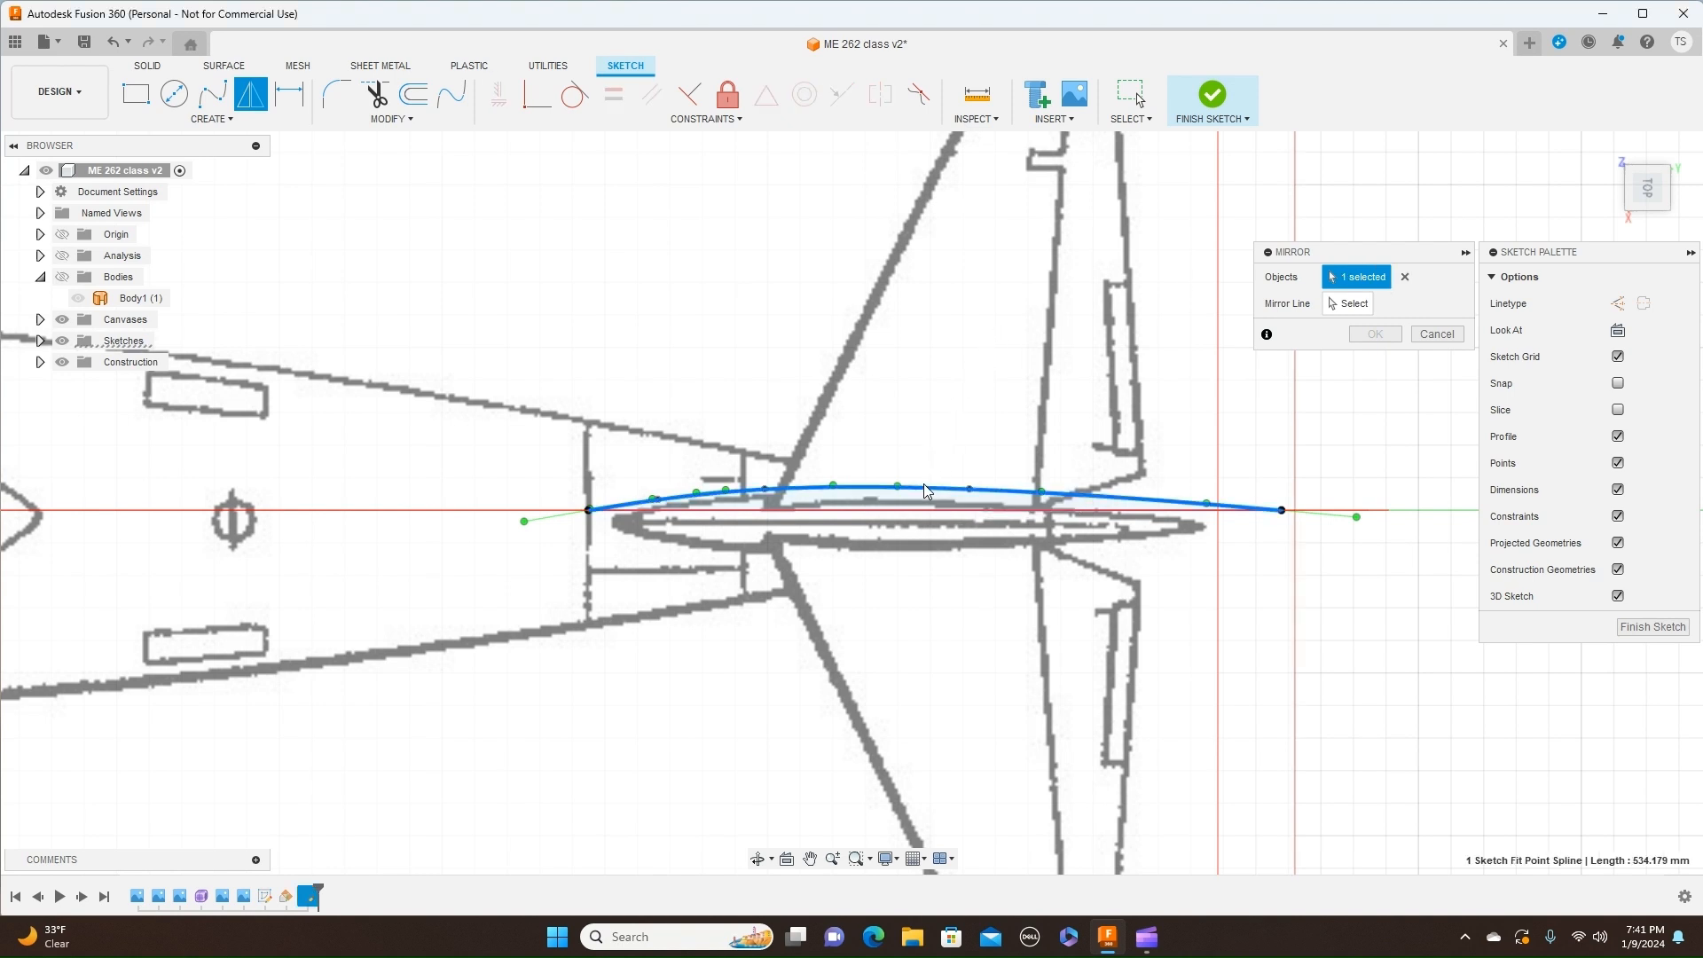
pyautogui.click(1336, 307)
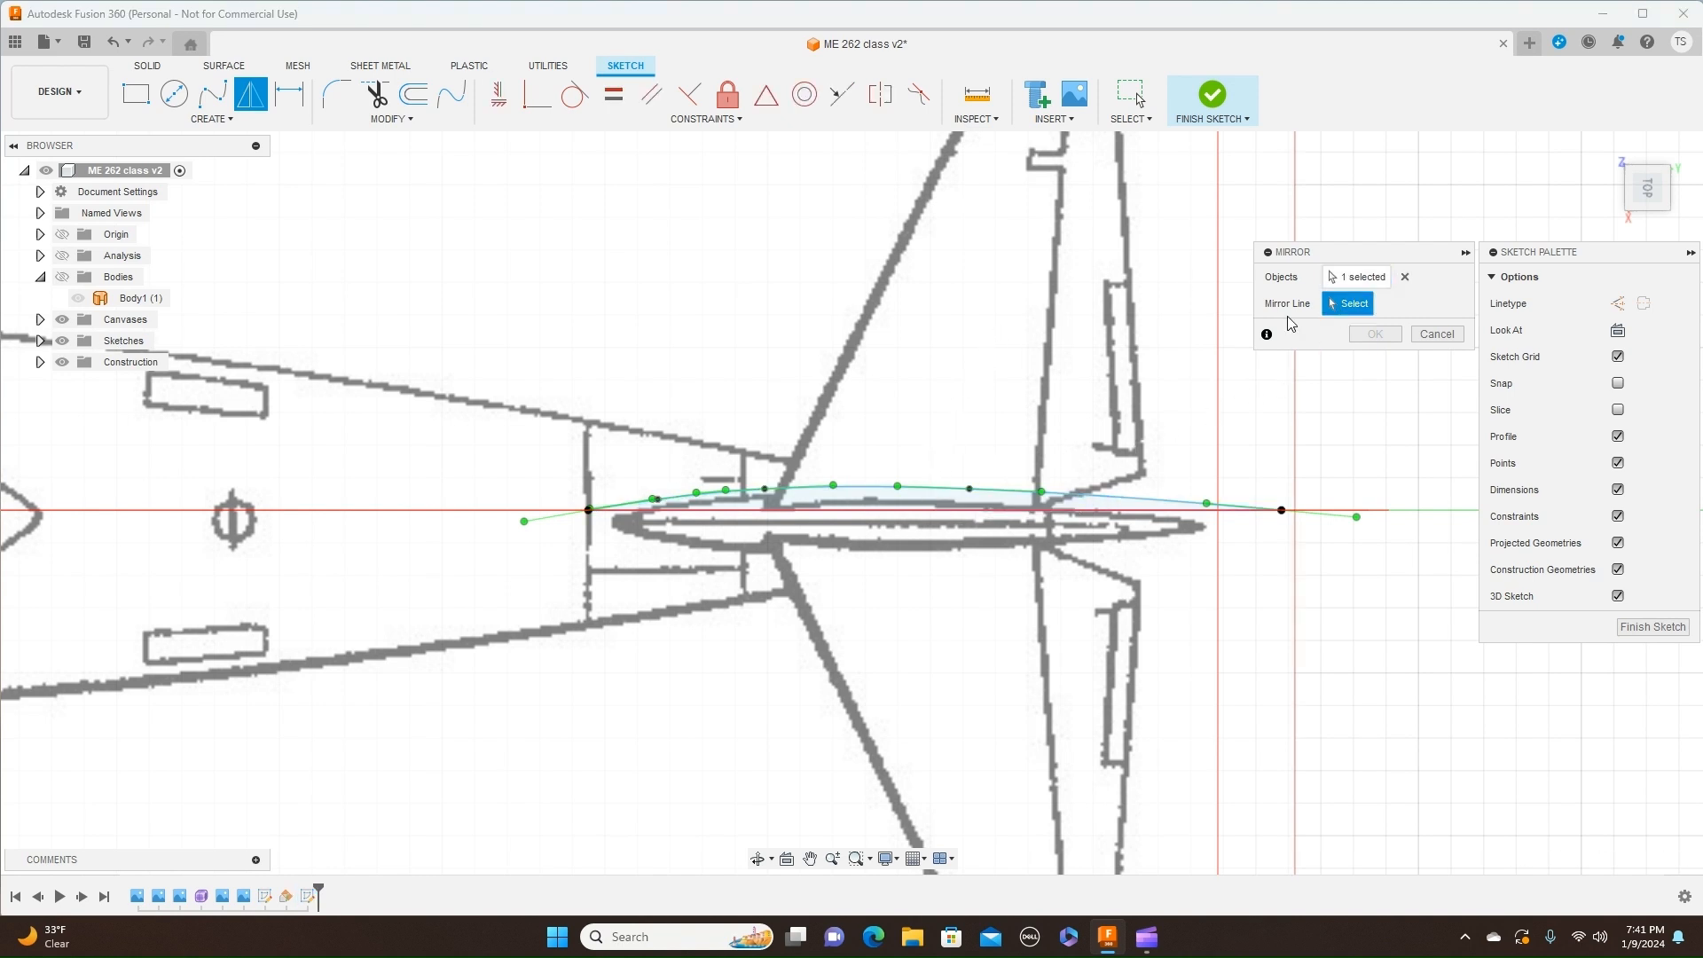
pyautogui.click(923, 510)
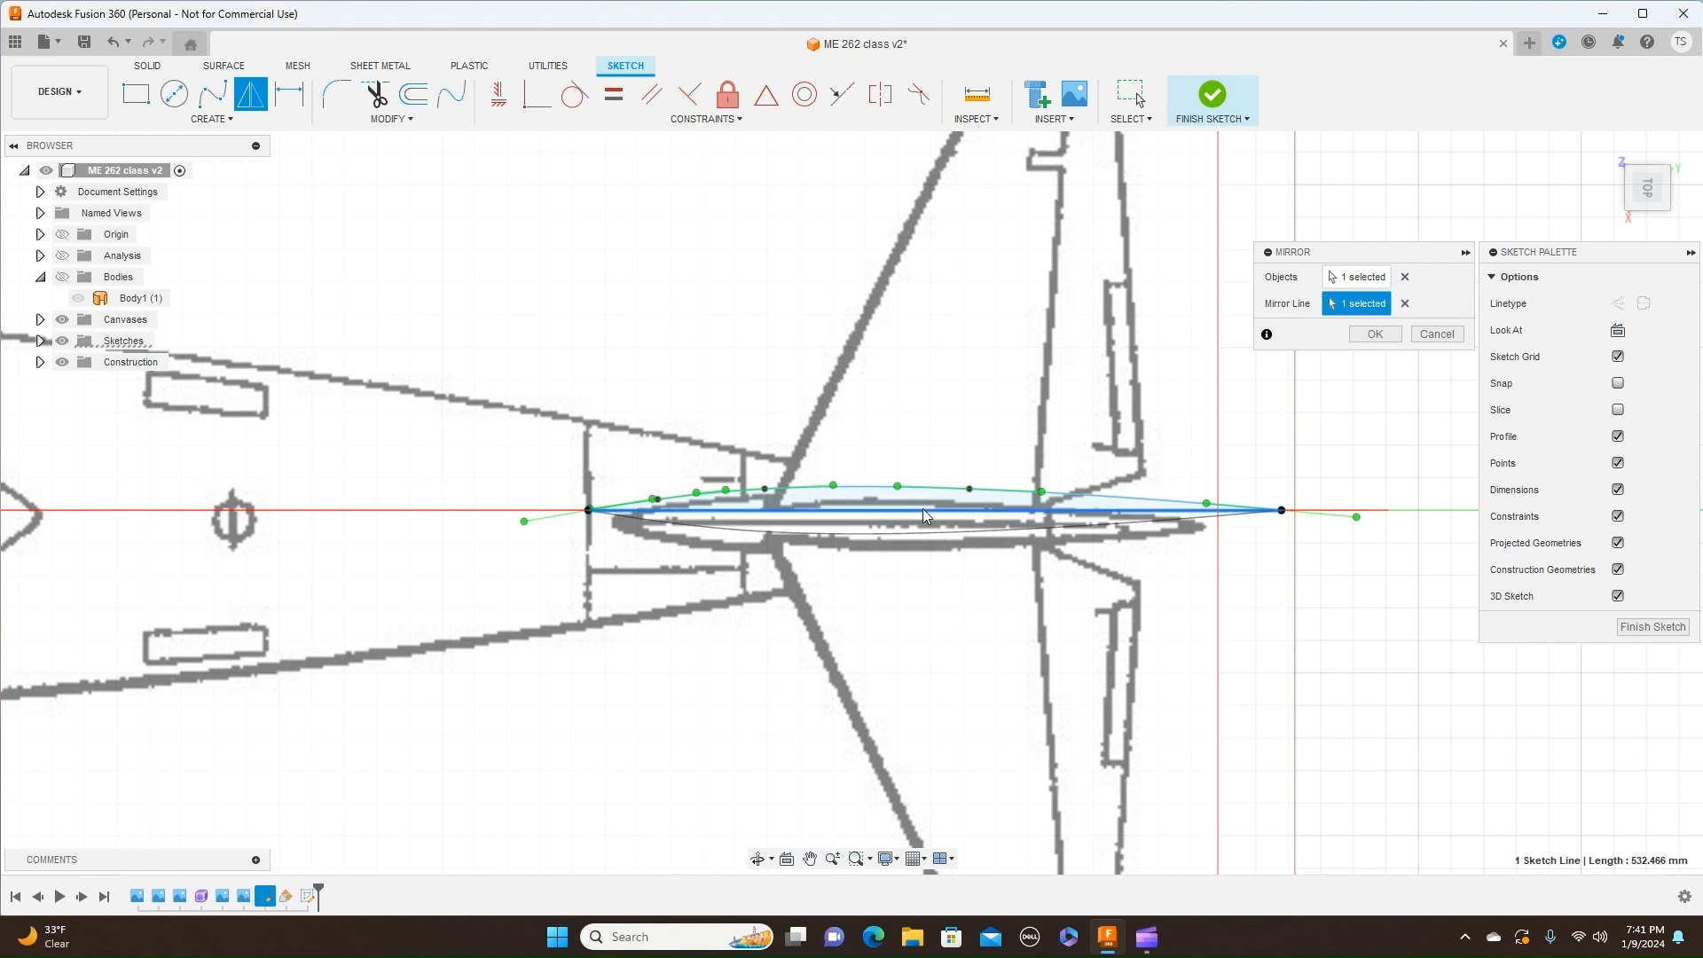
pyautogui.click(1373, 335)
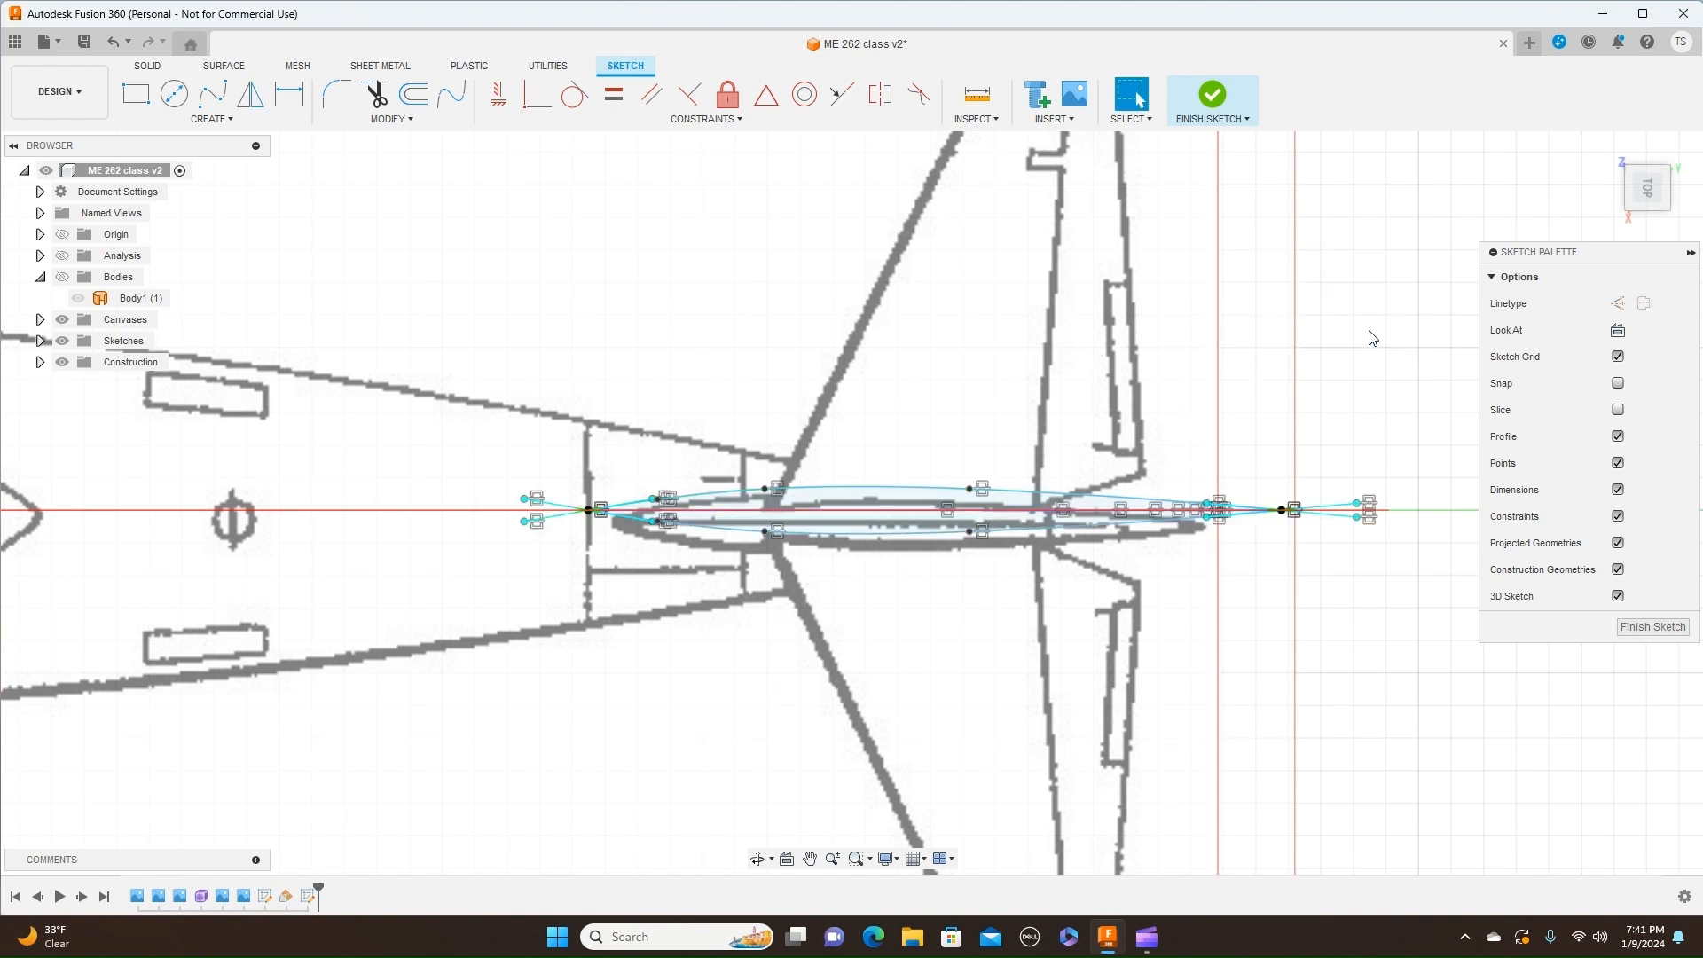
pyautogui.click(1240, 124)
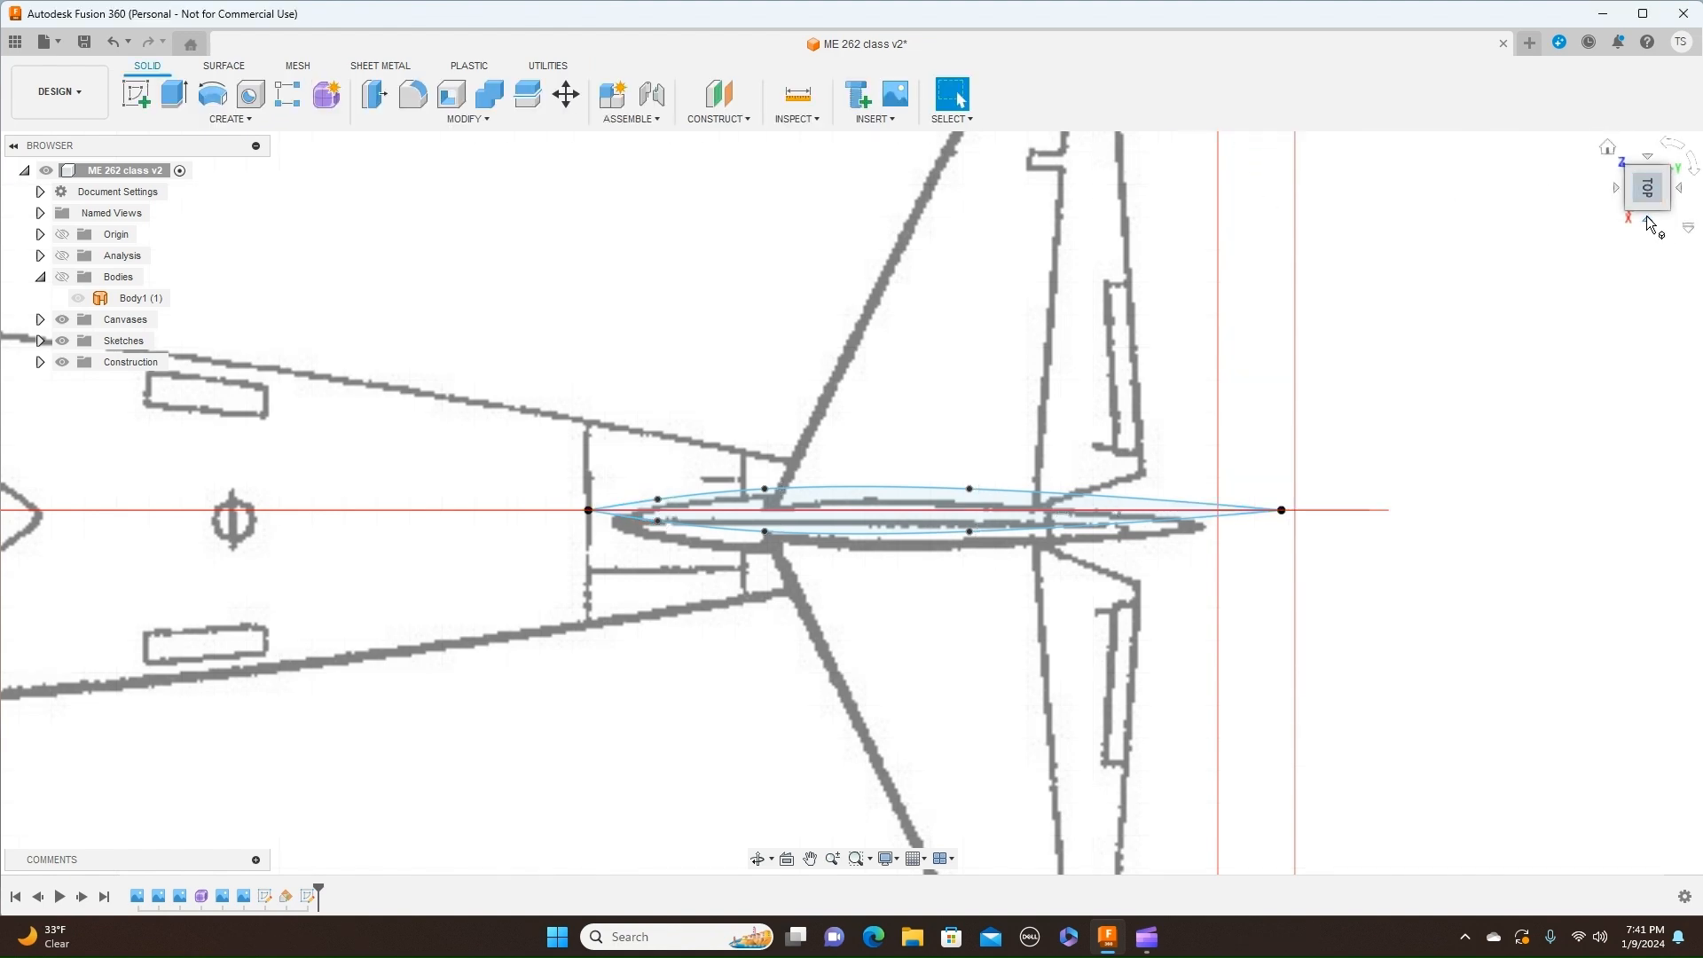
# Step: Start a sketch on the vertical side plane at the origin, with the side-view blueprint's tail in view
pyautogui.click(1647, 219)
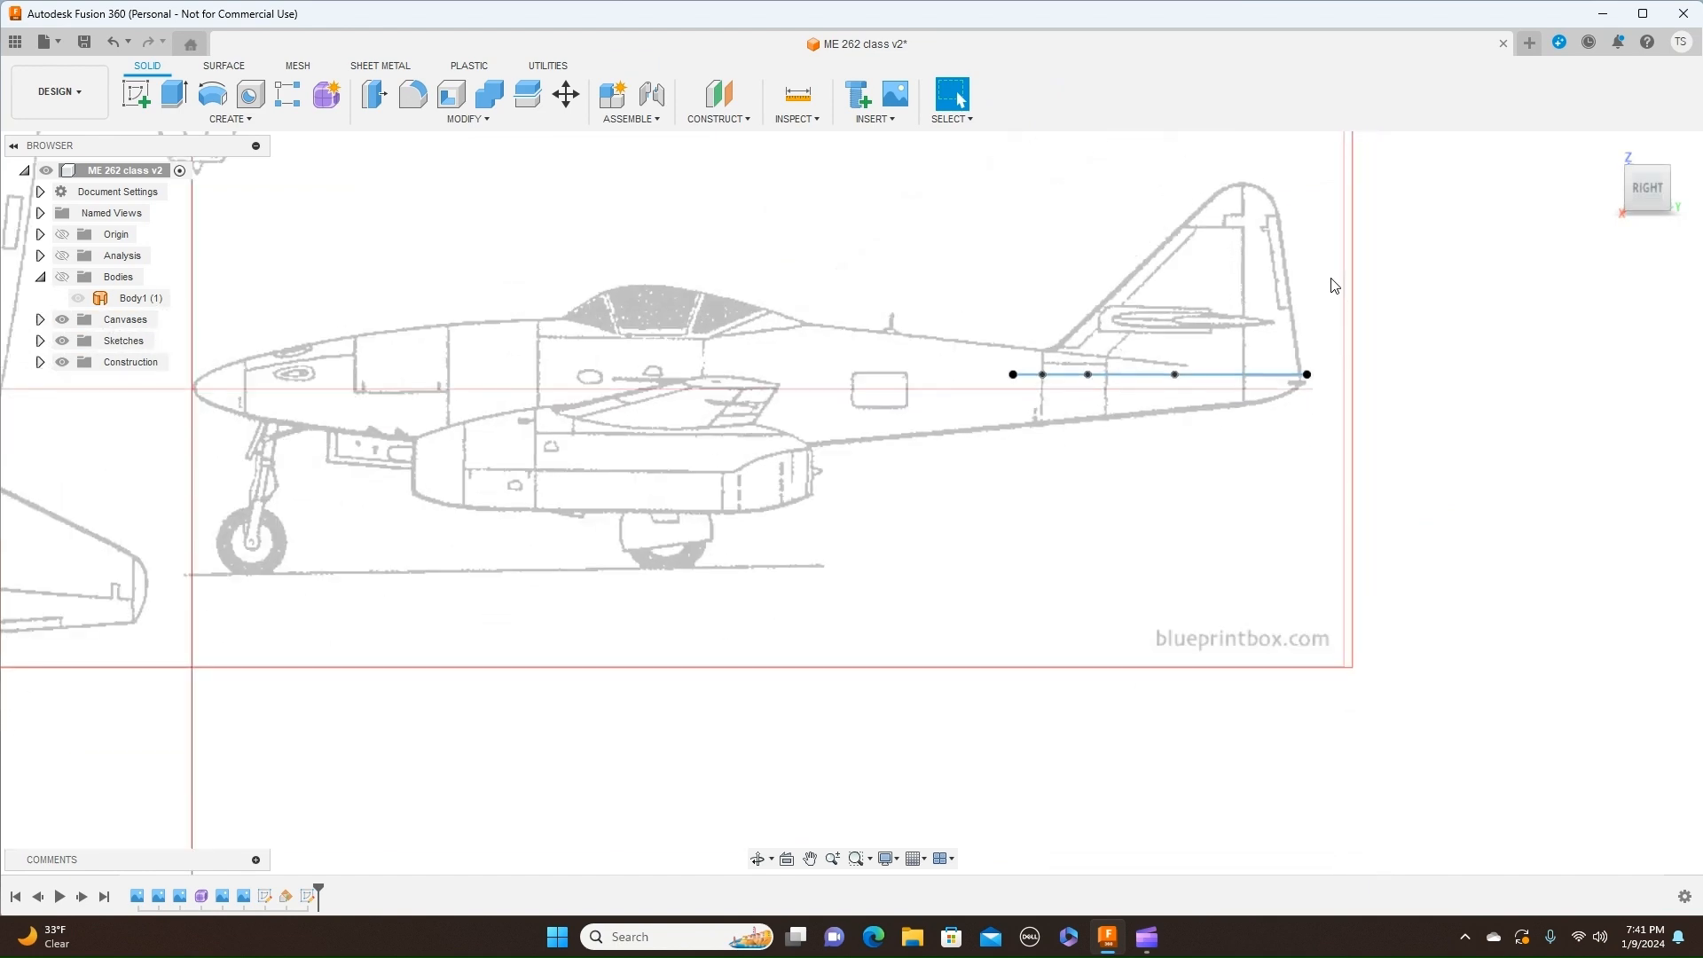
pyautogui.moveTo(955, 258); pyautogui.dragTo(1040, 269, button='middle')
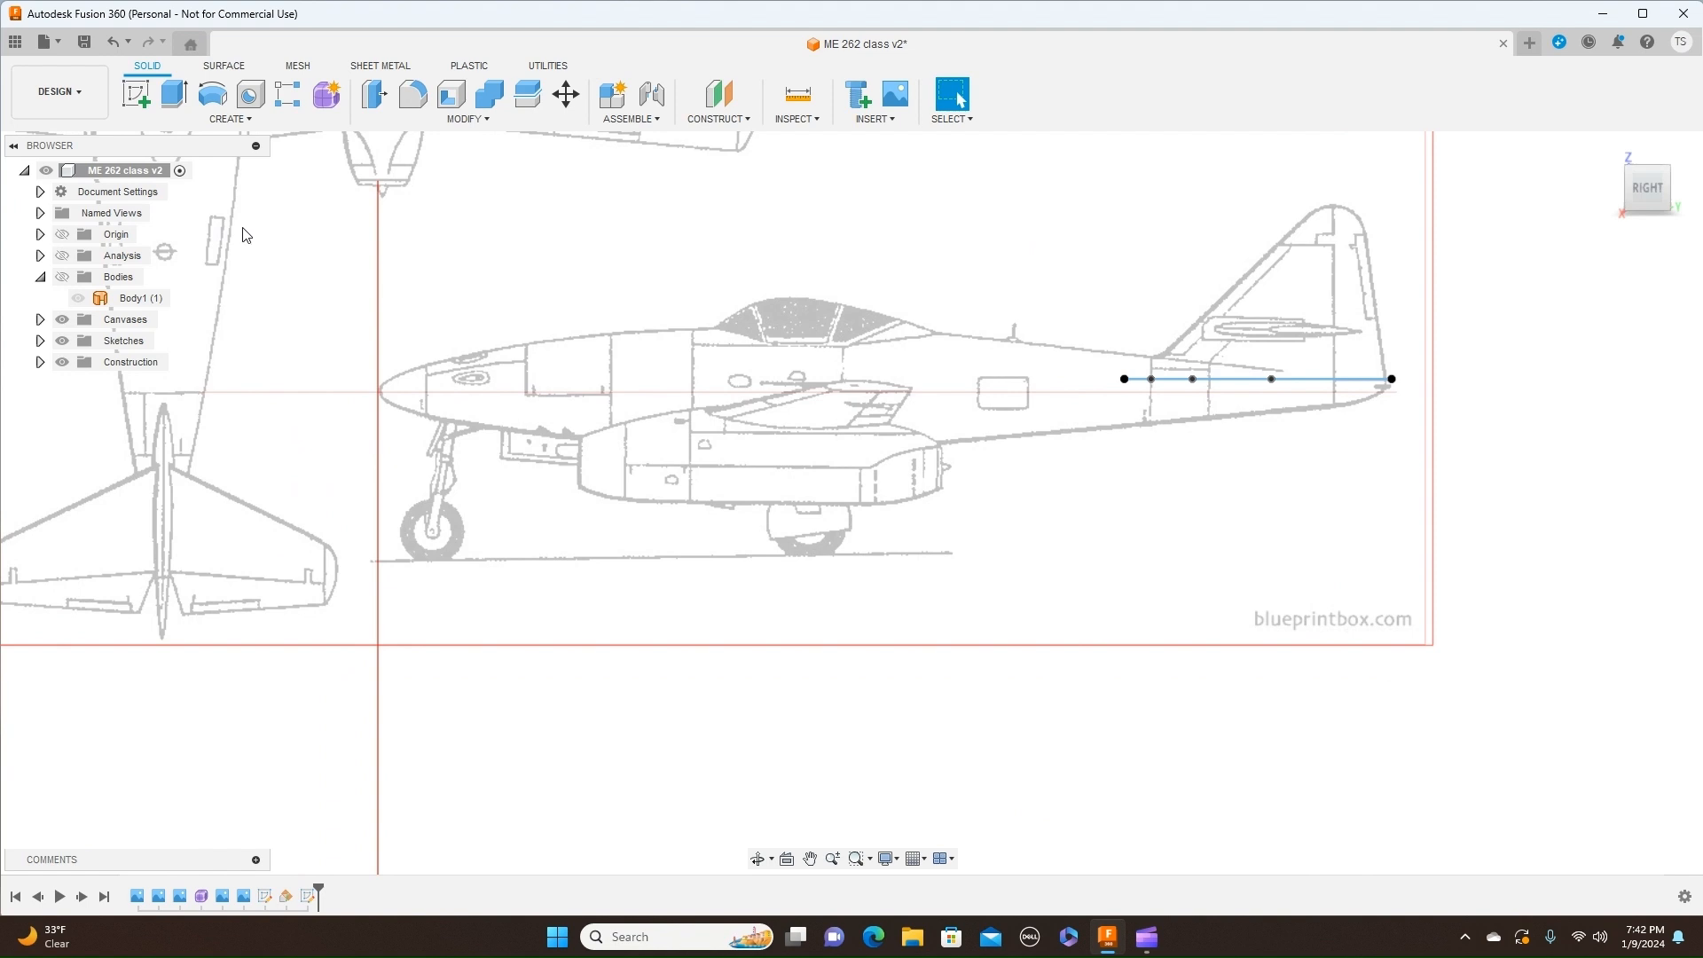
pyautogui.click(138, 101)
pyautogui.click(423, 350)
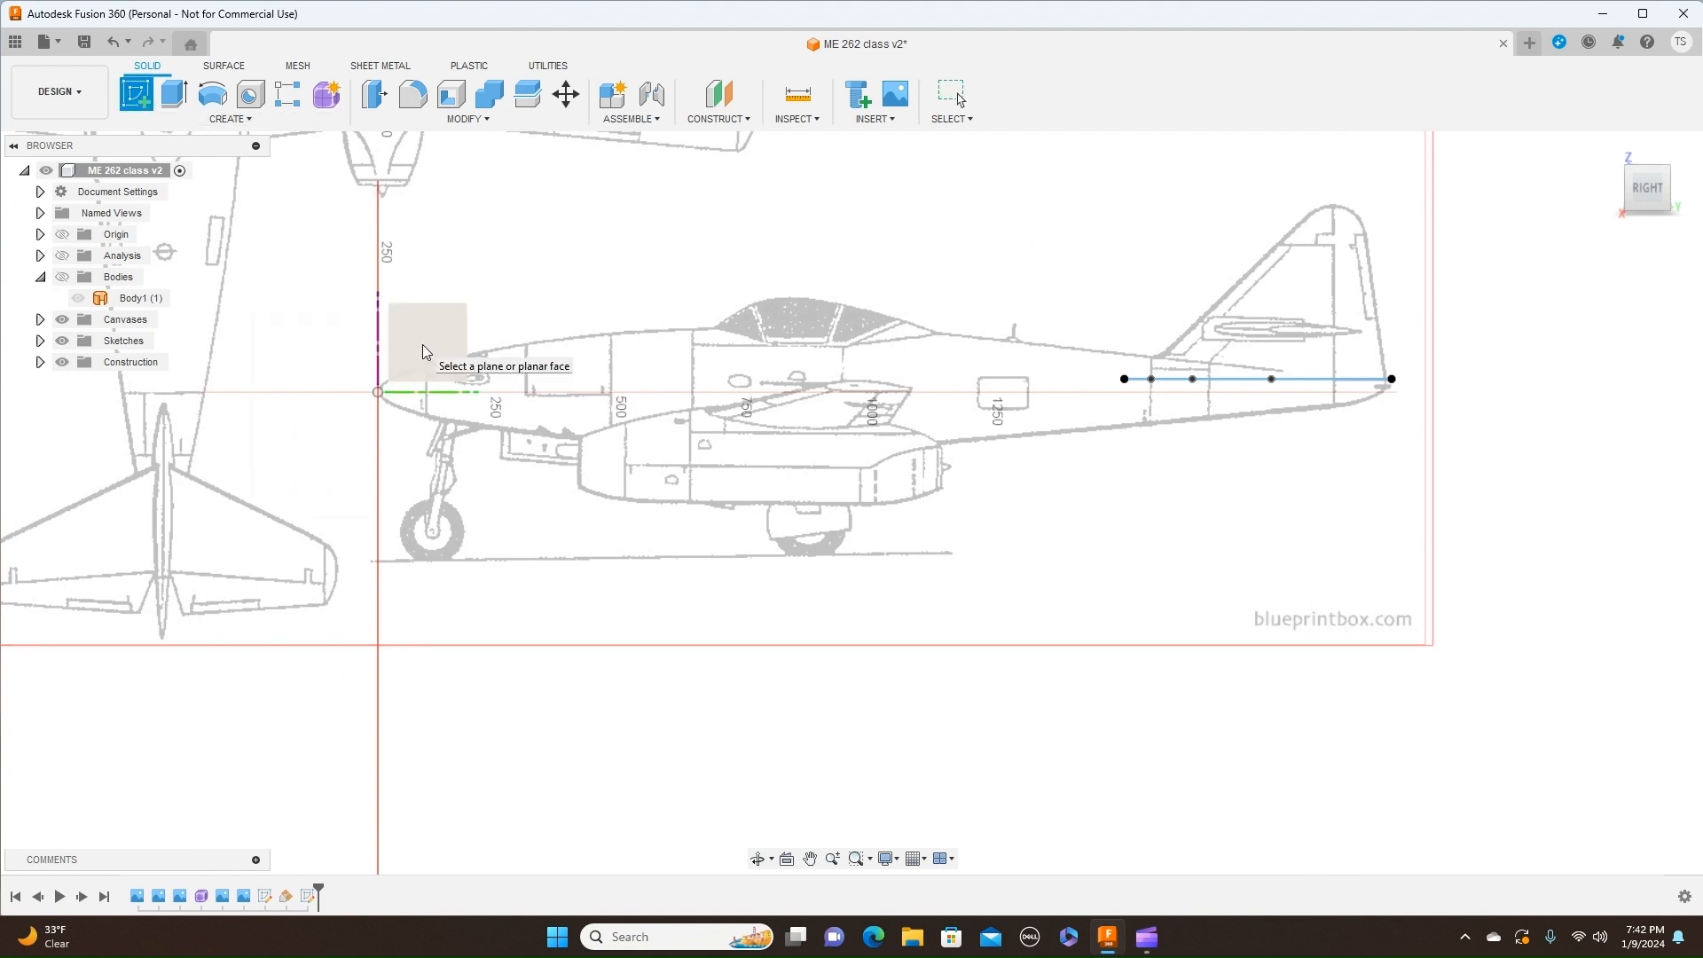
pyautogui.moveTo(1351, 289); pyautogui.dragTo(601, 336, button='middle')
pyautogui.scroll(2, 754, 360)
pyautogui.moveTo(947, 391); pyautogui.dragTo(782, 256, button='middle')
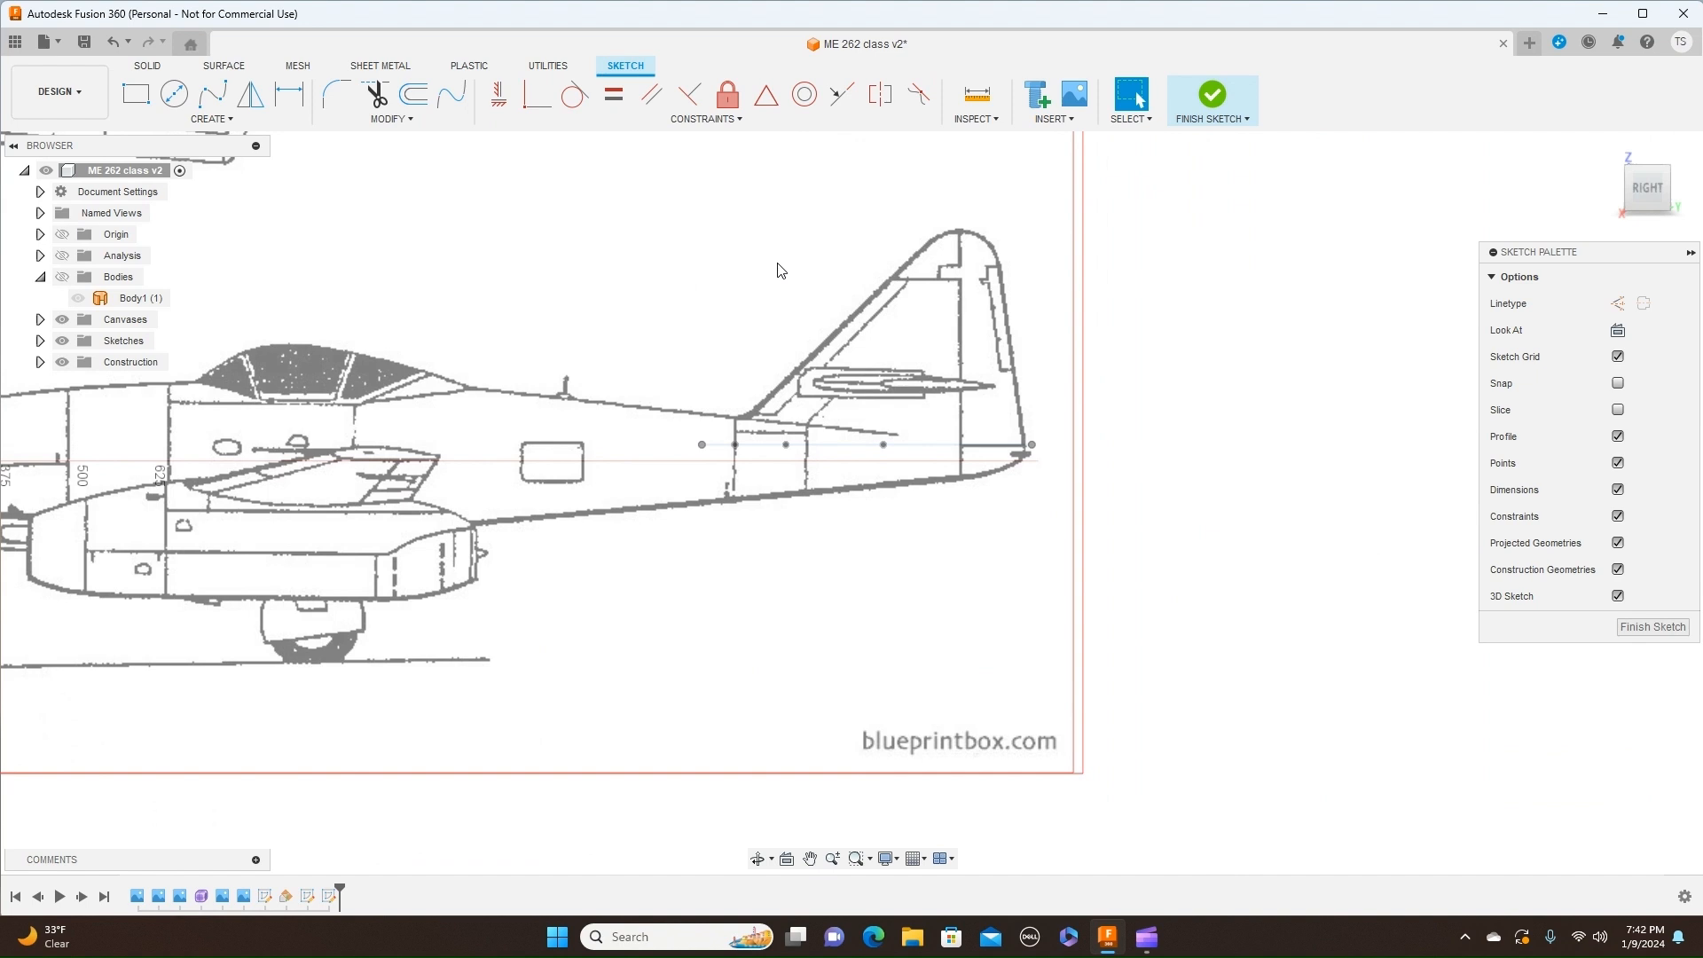
# Step: Draw the fin's leading-edge line from the airfoil's front point to the start of the tip curve, about 489 mm at 41.8 degrees
pyautogui.press('l')
pyautogui.click(703, 443)
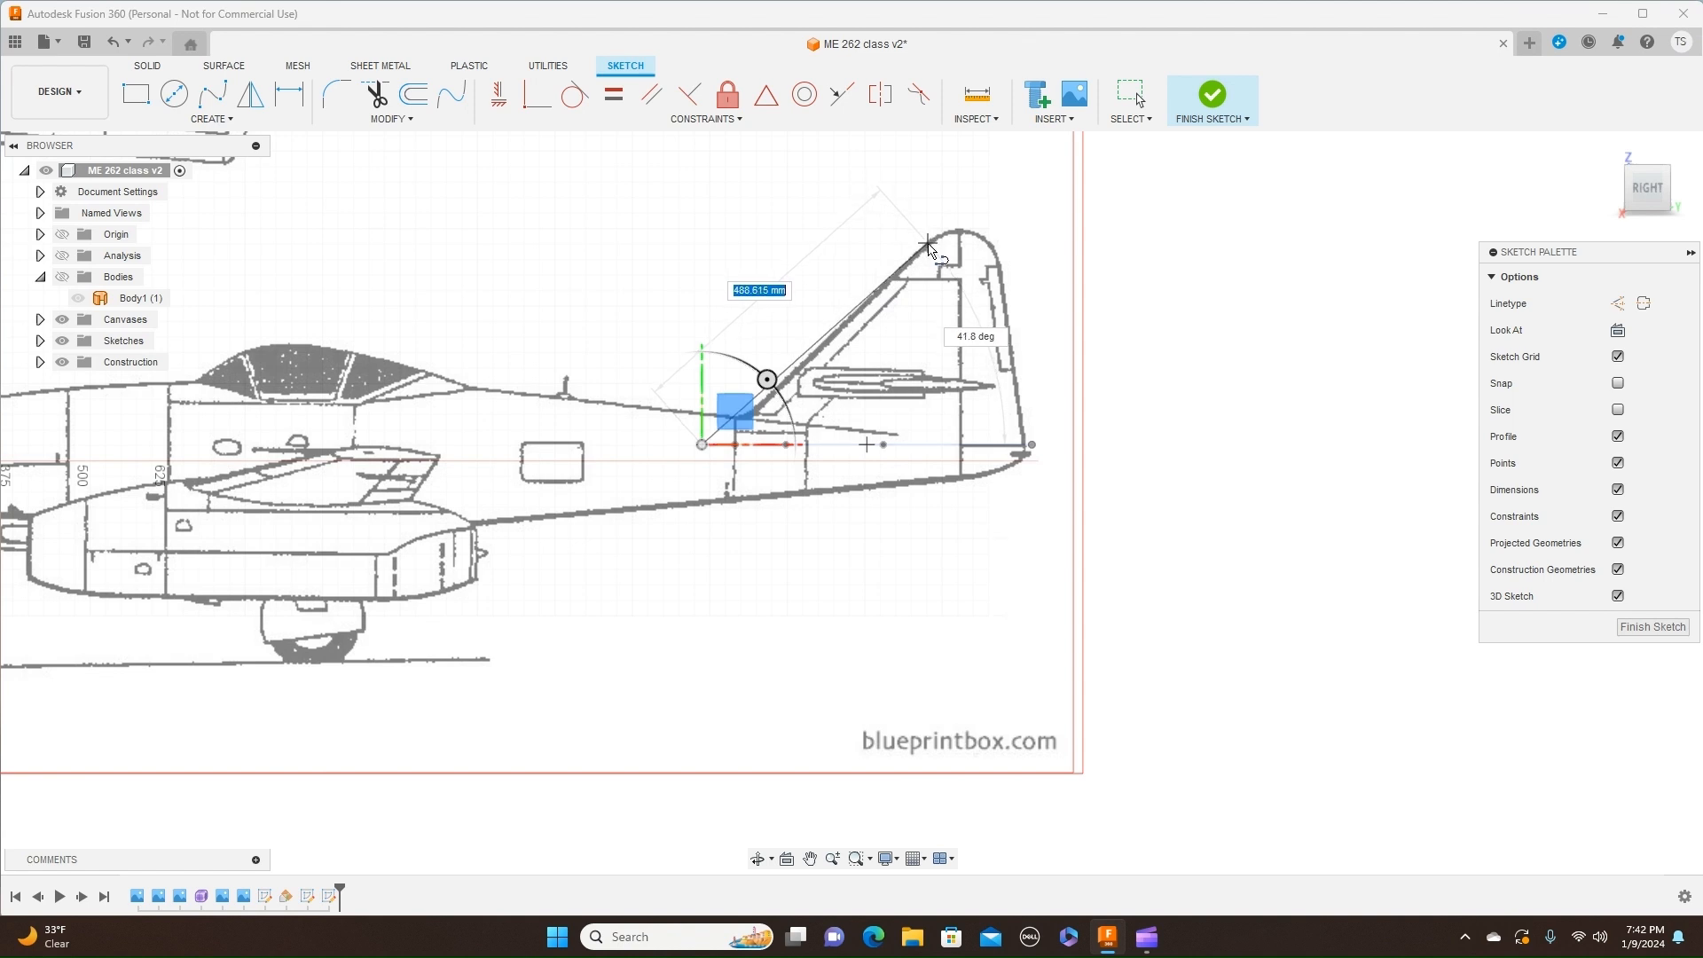
pyautogui.click(928, 246)
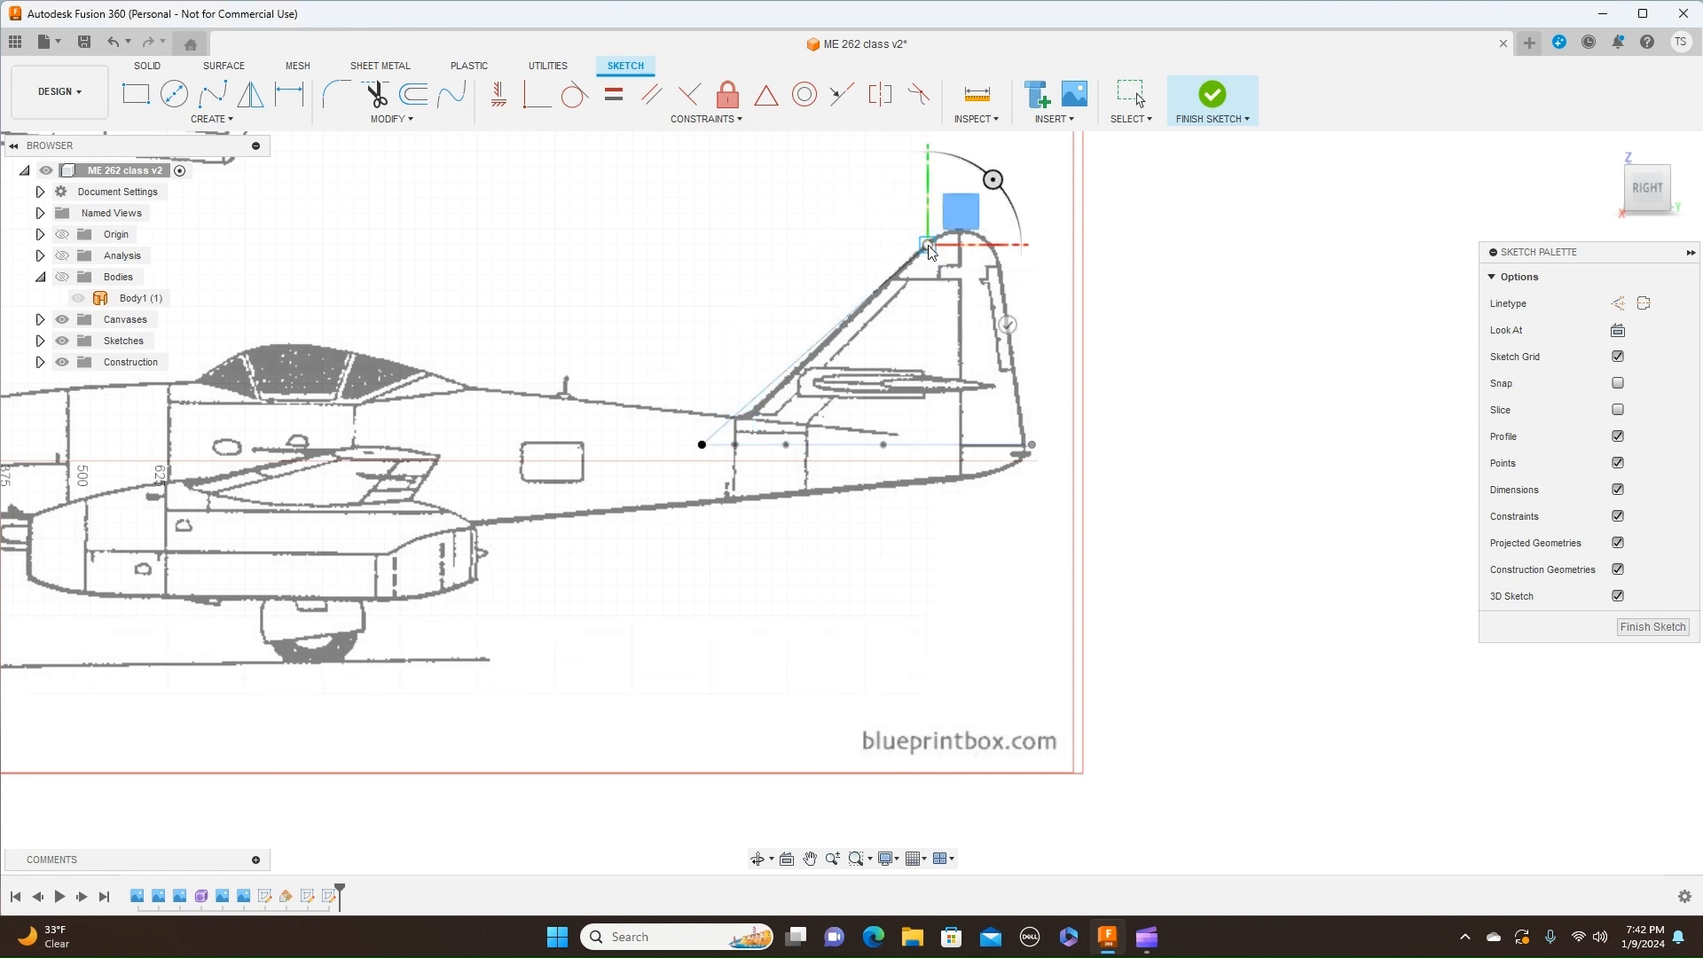
pyautogui.rightClick(933, 249)
pyautogui.click(986, 248)
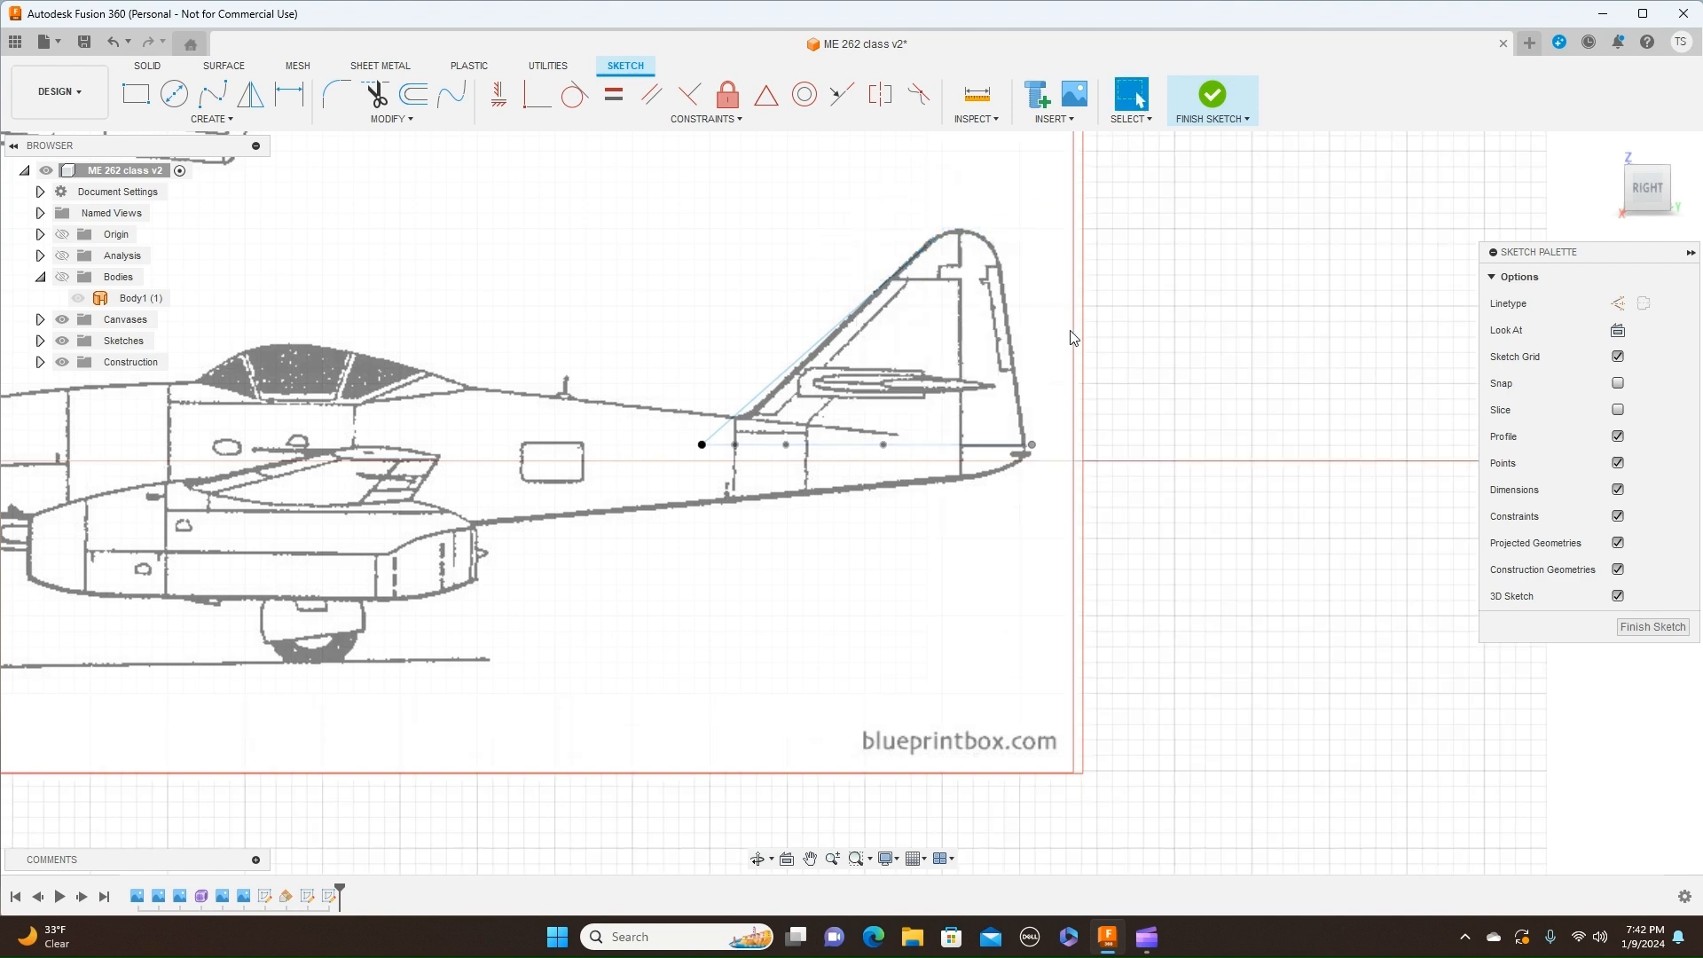
# Step: Draw the trailing-edge line from the airfoil's rear point up to the tip curve, about 328 mm at 100.9 degrees, and finish the sketch
pyautogui.press('l')
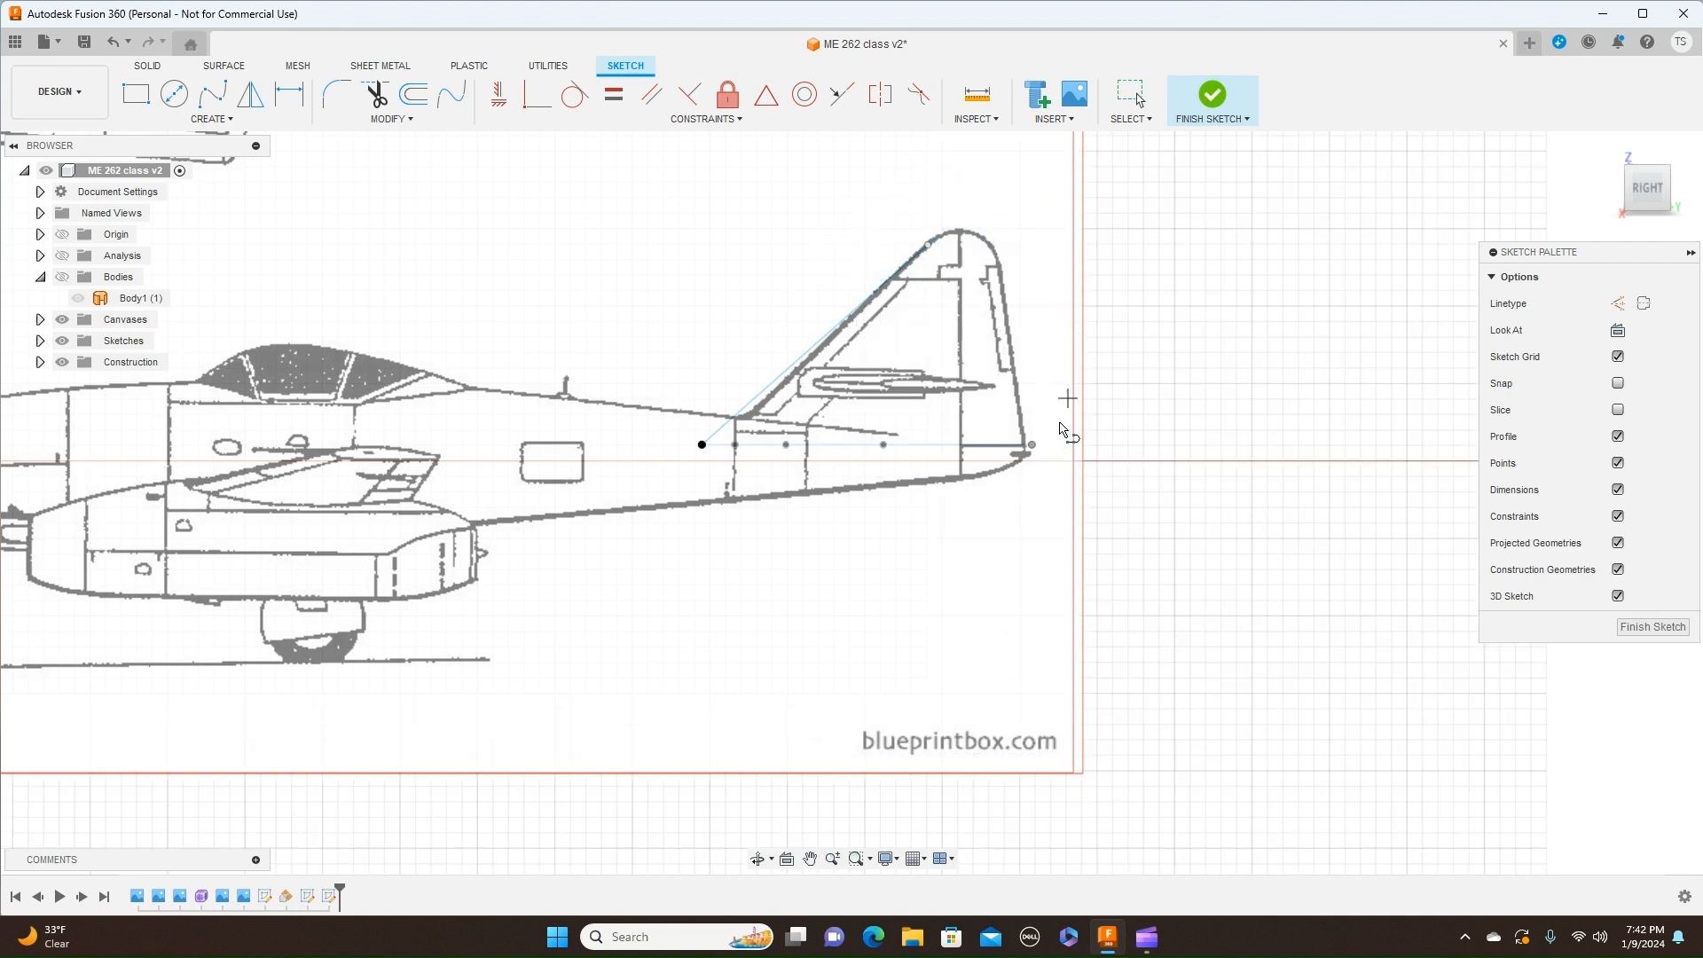
pyautogui.click(1033, 443)
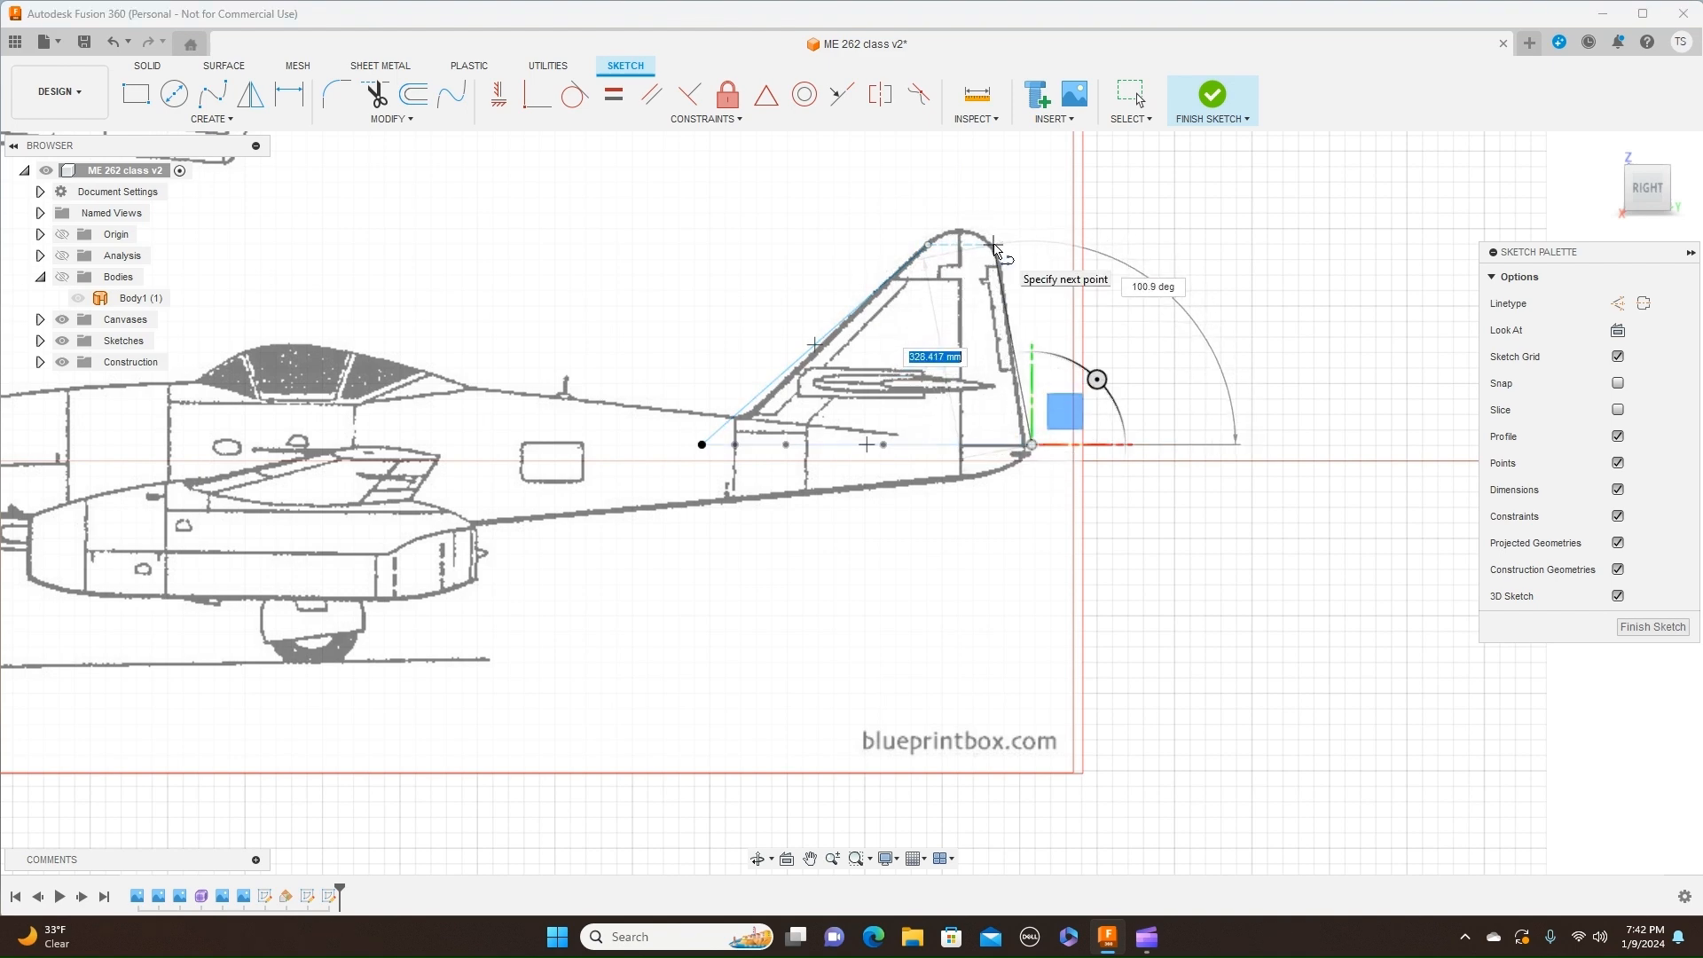
pyautogui.click(995, 246)
pyautogui.rightClick(994, 246)
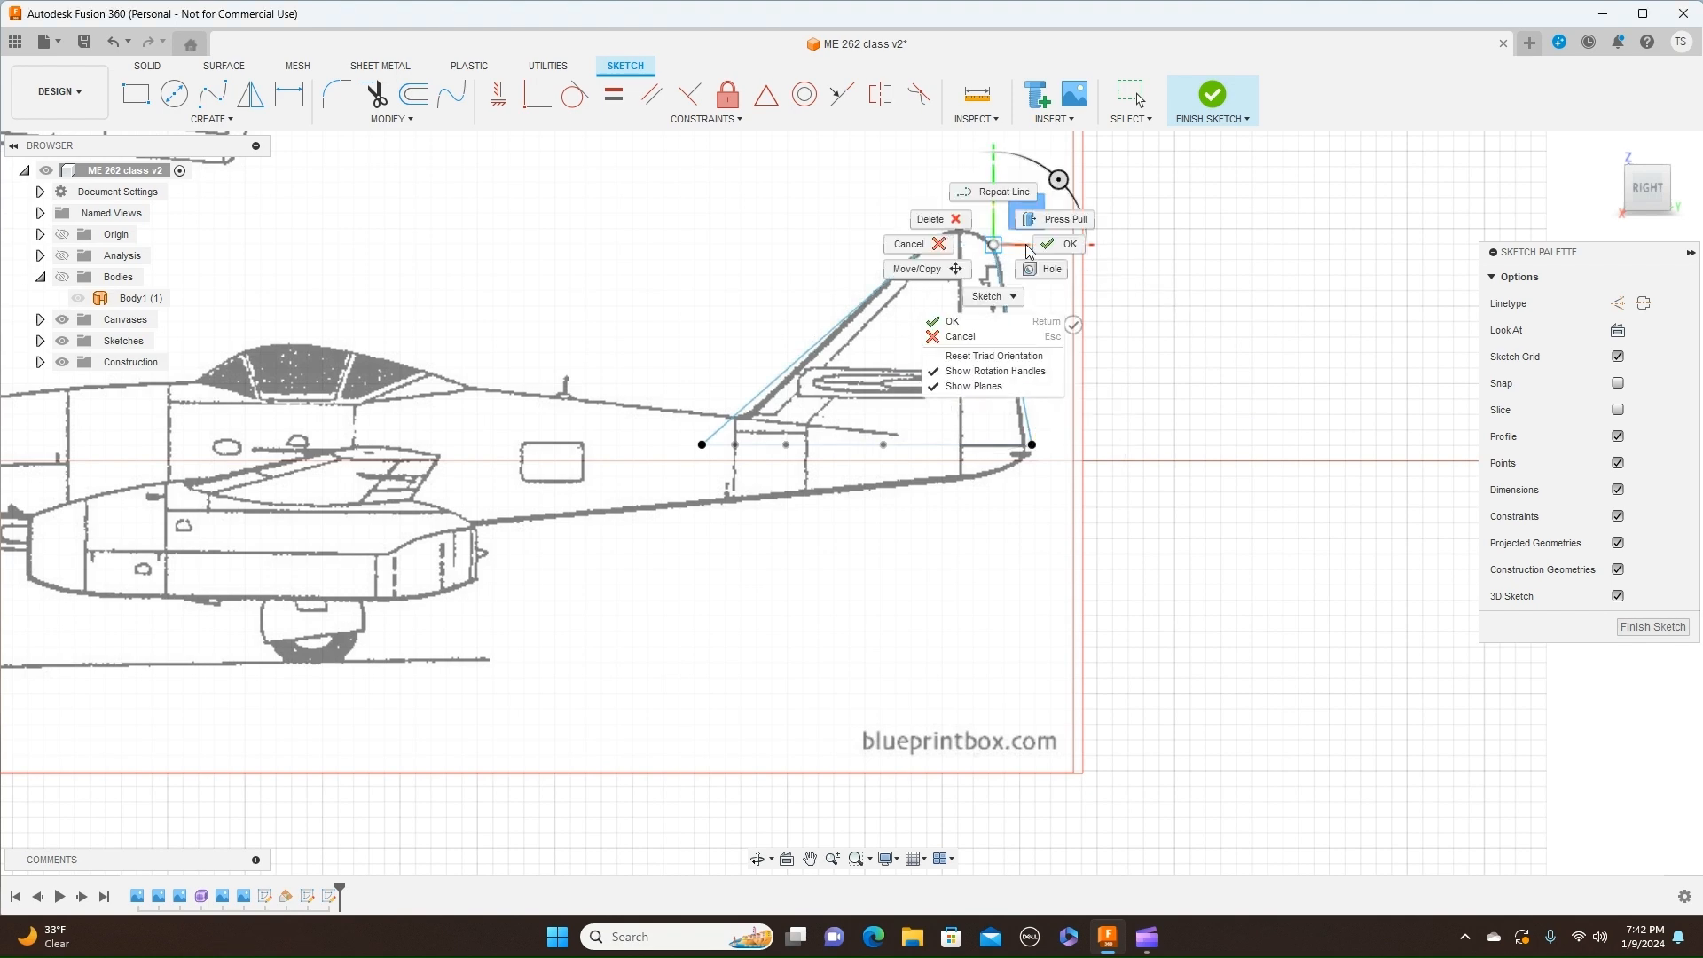
pyautogui.click(1042, 248)
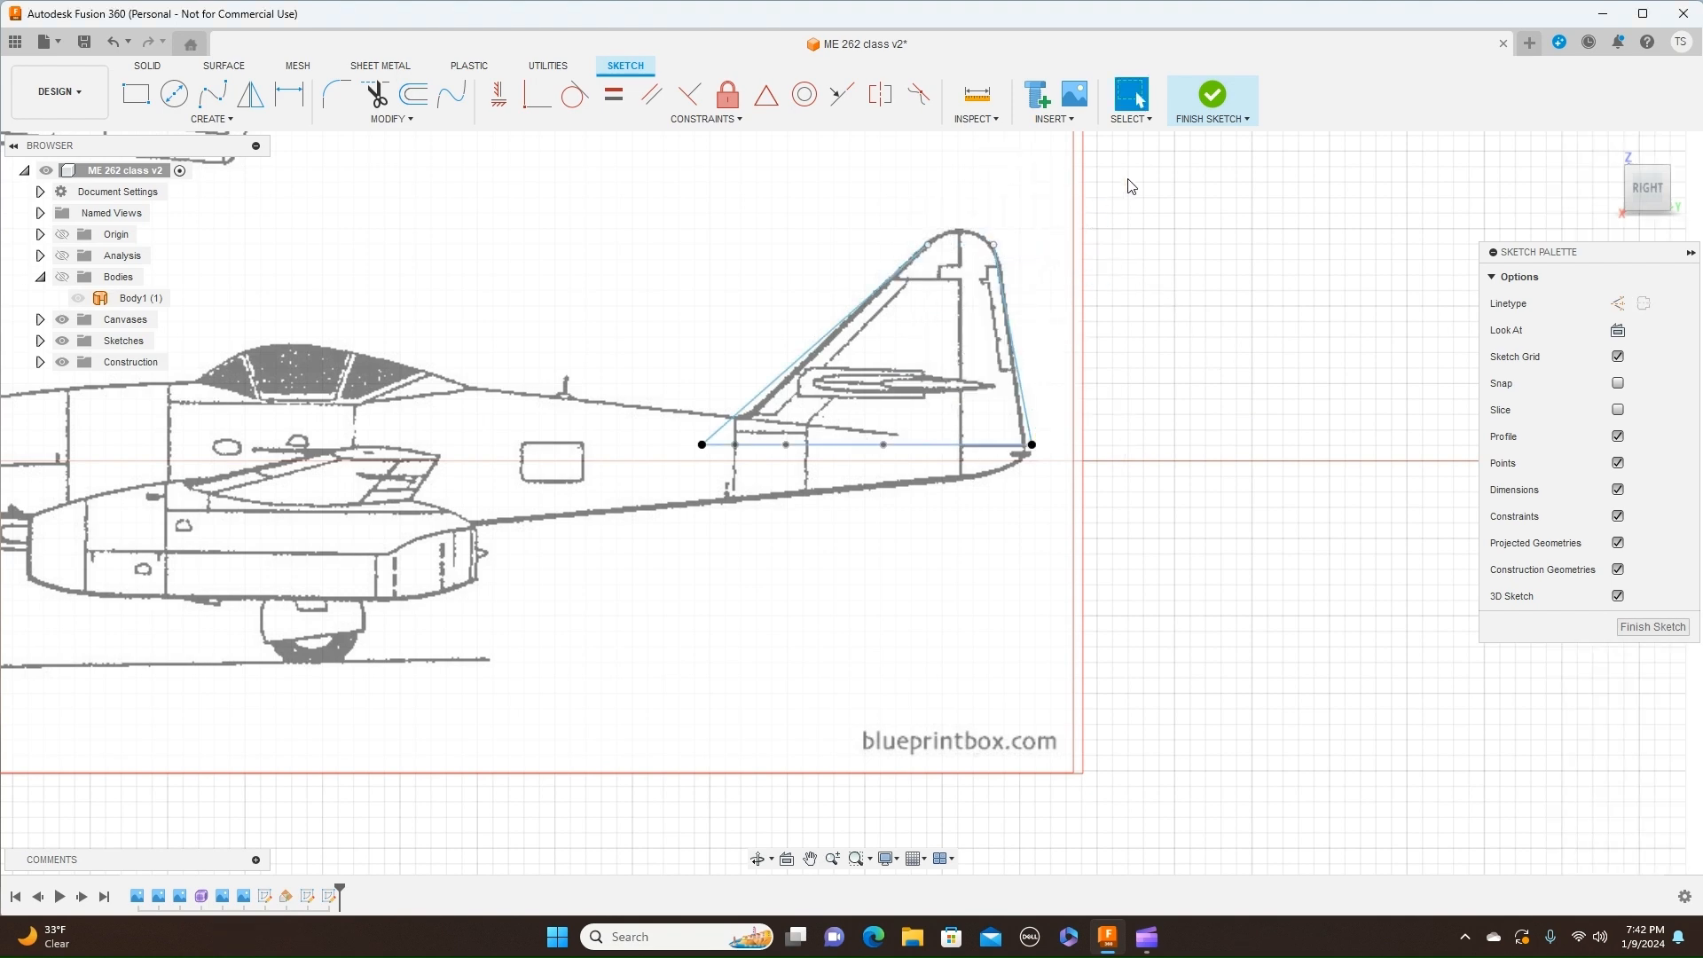
pyautogui.click(1233, 124)
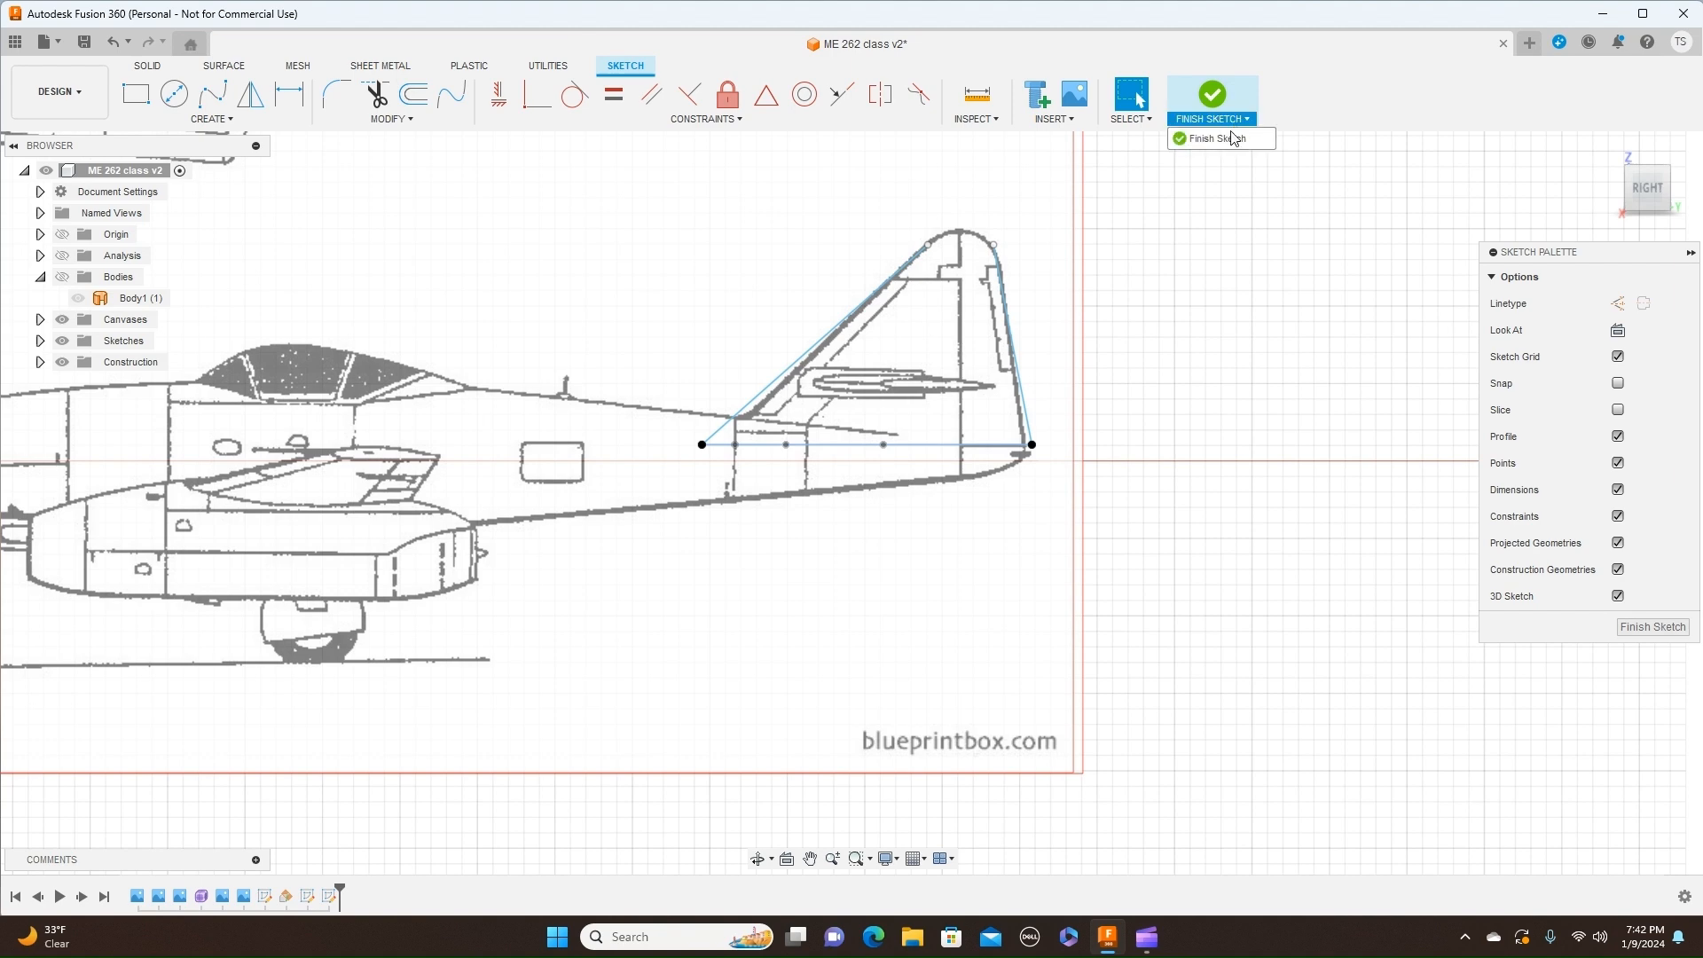
pyautogui.click(1233, 141)
# Step: Sweep both airfoil halves as a new body with Path + Guide Rail, using the leading-edge line as path and the trailing-edge line as rail
pyautogui.keyDown('shift'); pyautogui.moveTo(1641, 163); pyautogui.dragTo(1640, 214, button='middle'); pyautogui.keyUp('shift')
pyautogui.scroll(5, 1216, 334)
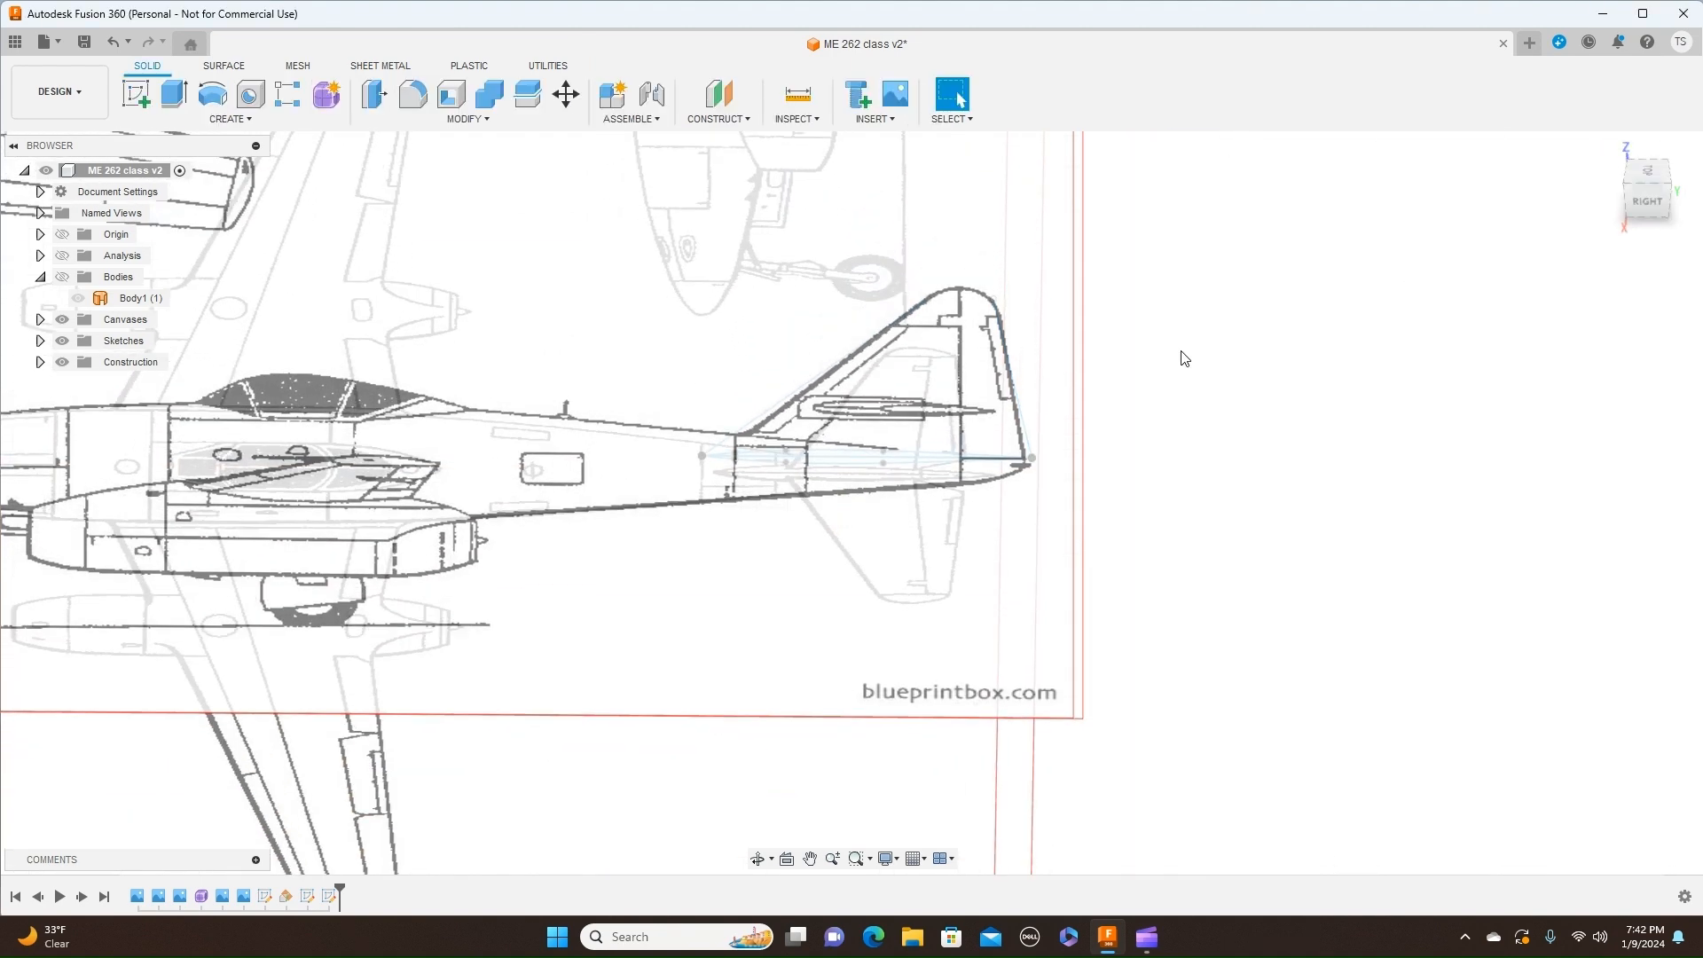
pyautogui.moveTo(1056, 449); pyautogui.dragTo(1258, 317, button='middle')
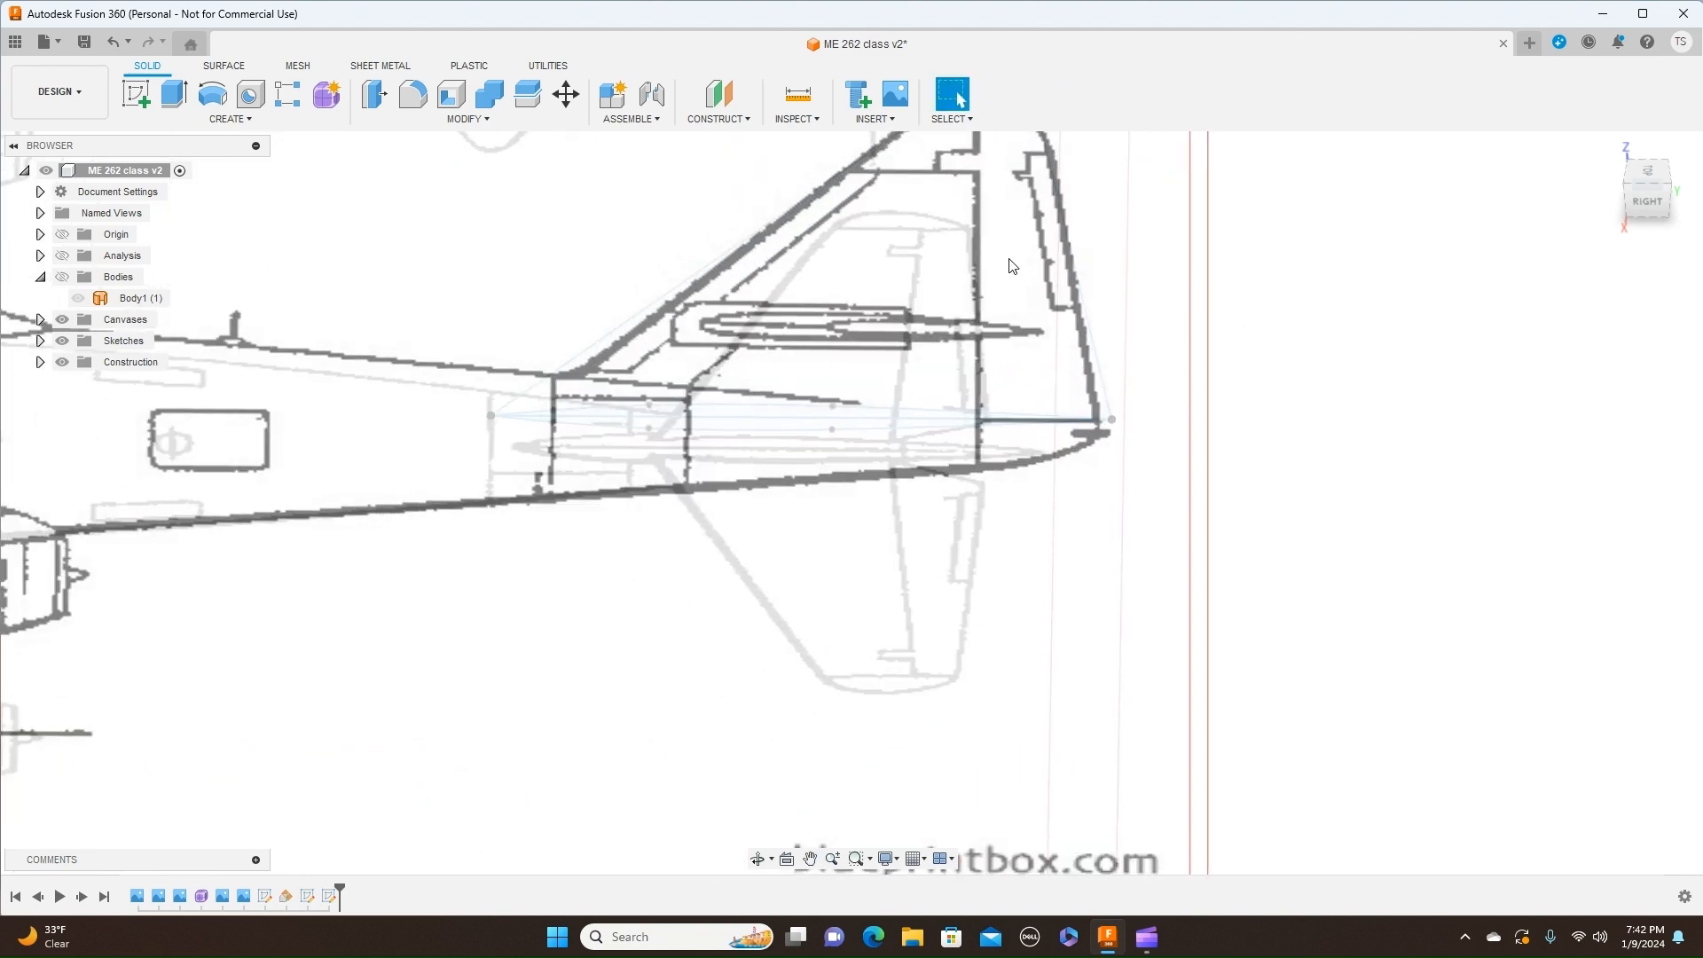
pyautogui.click(254, 121)
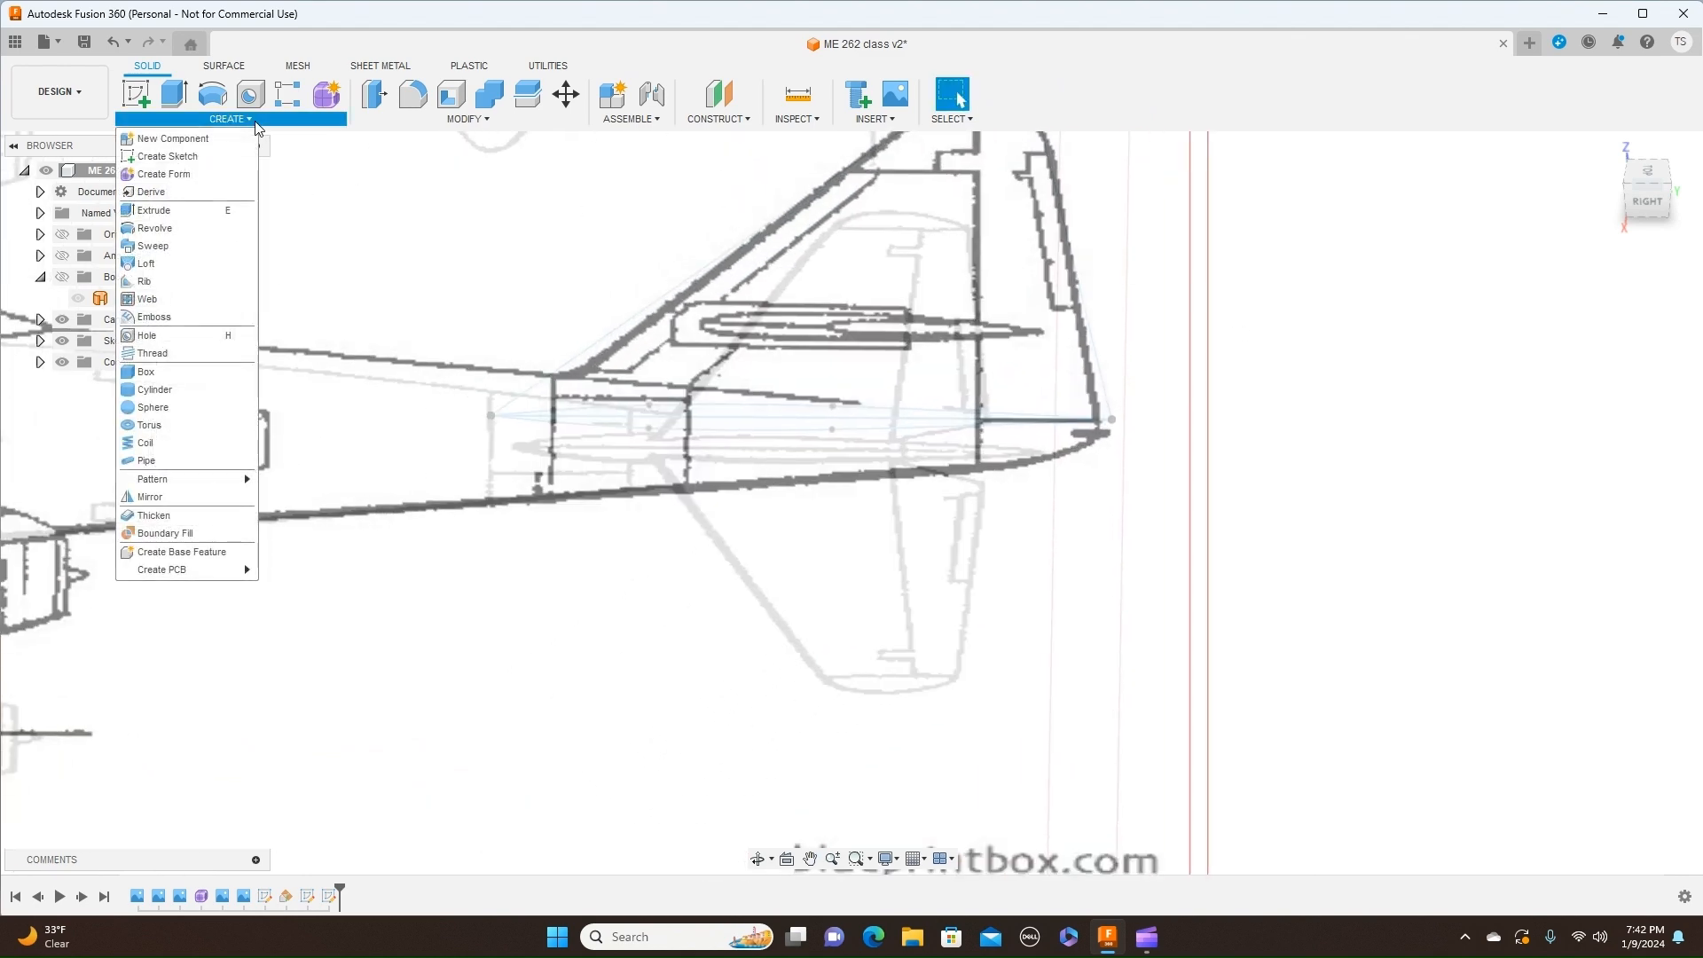
pyautogui.click(175, 246)
pyautogui.scroll(1, 701, 515)
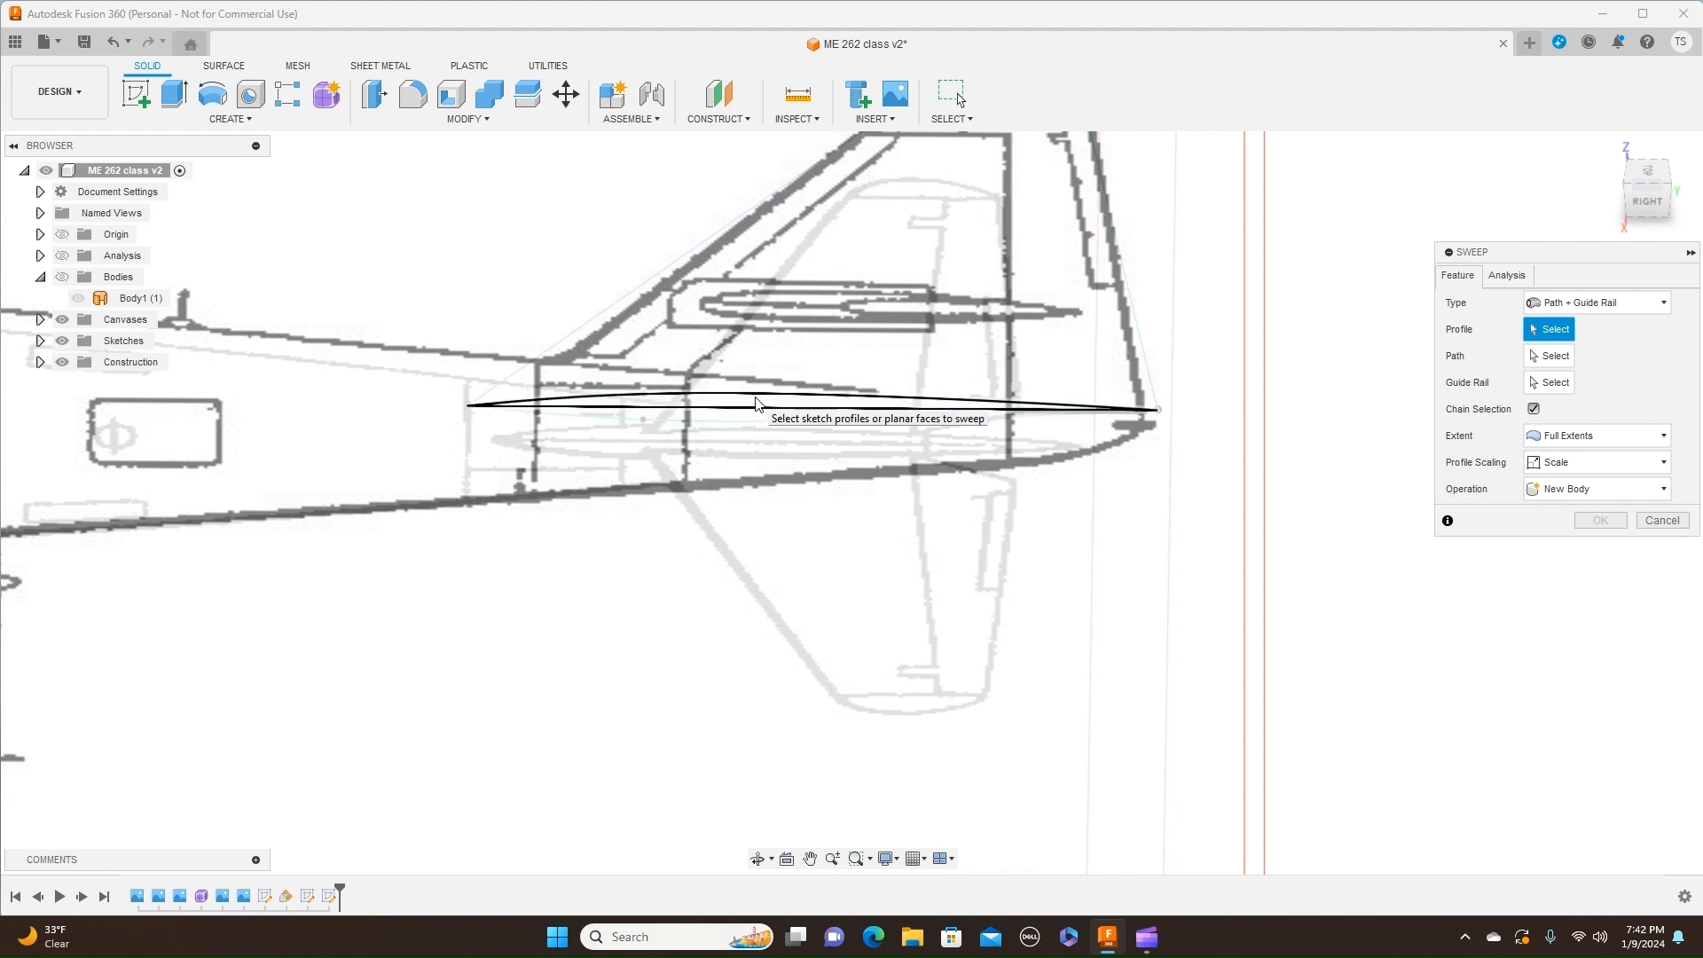
pyautogui.click(756, 405)
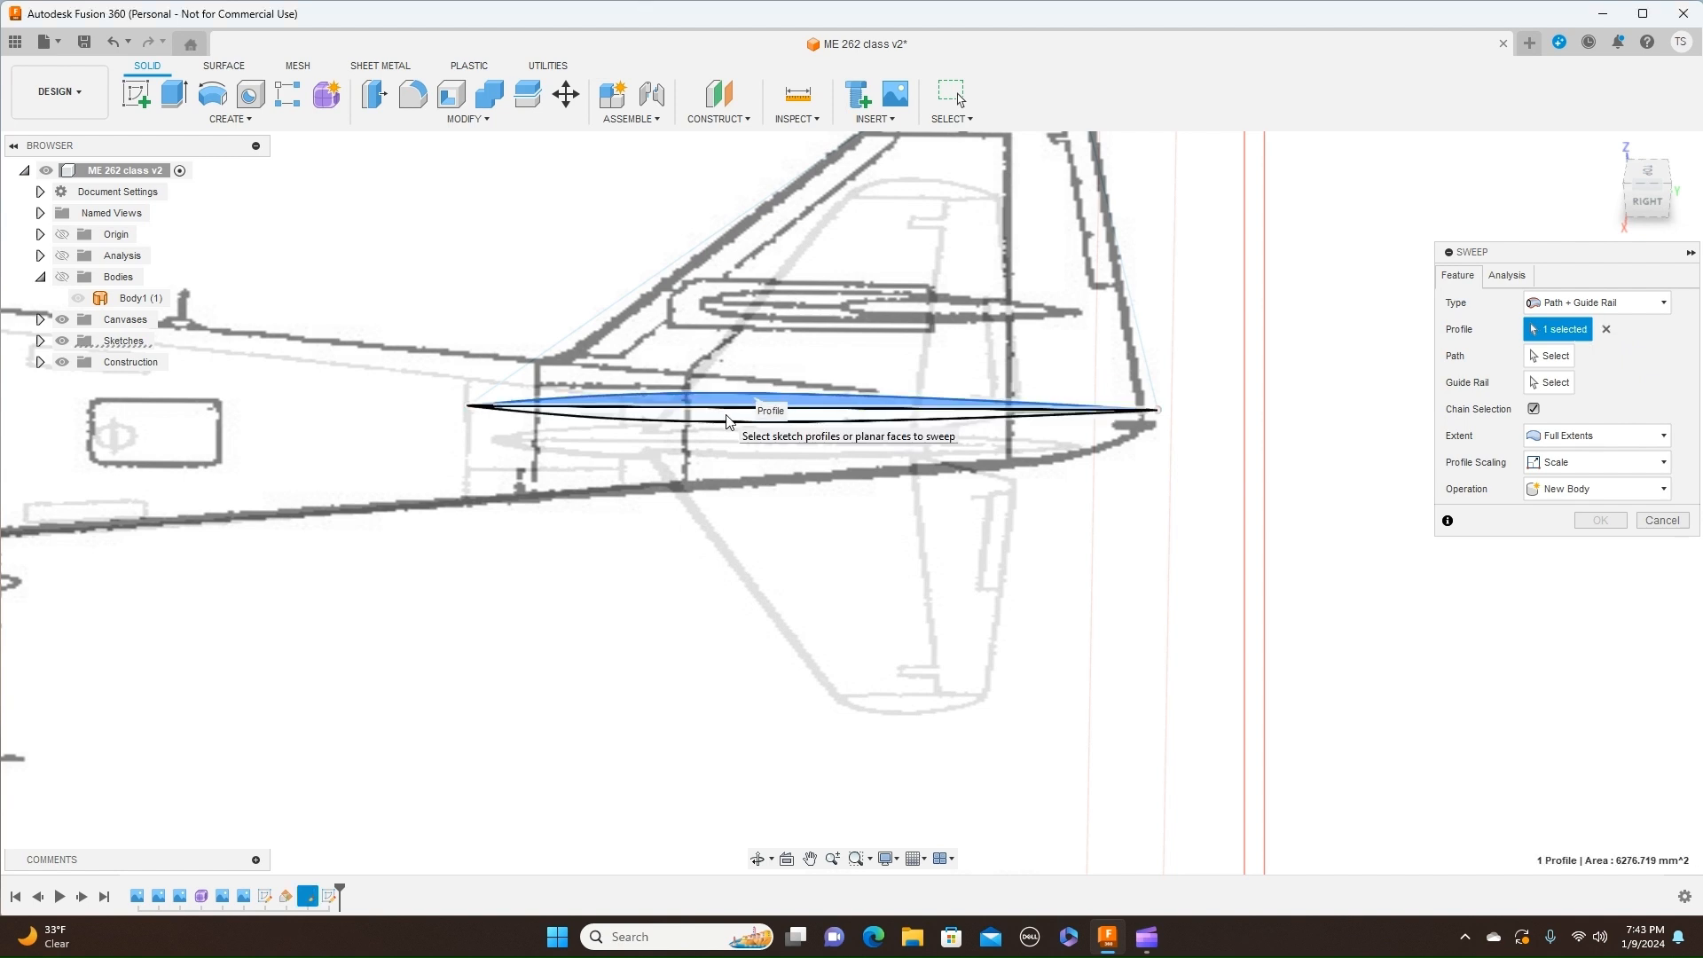
pyautogui.click(728, 420)
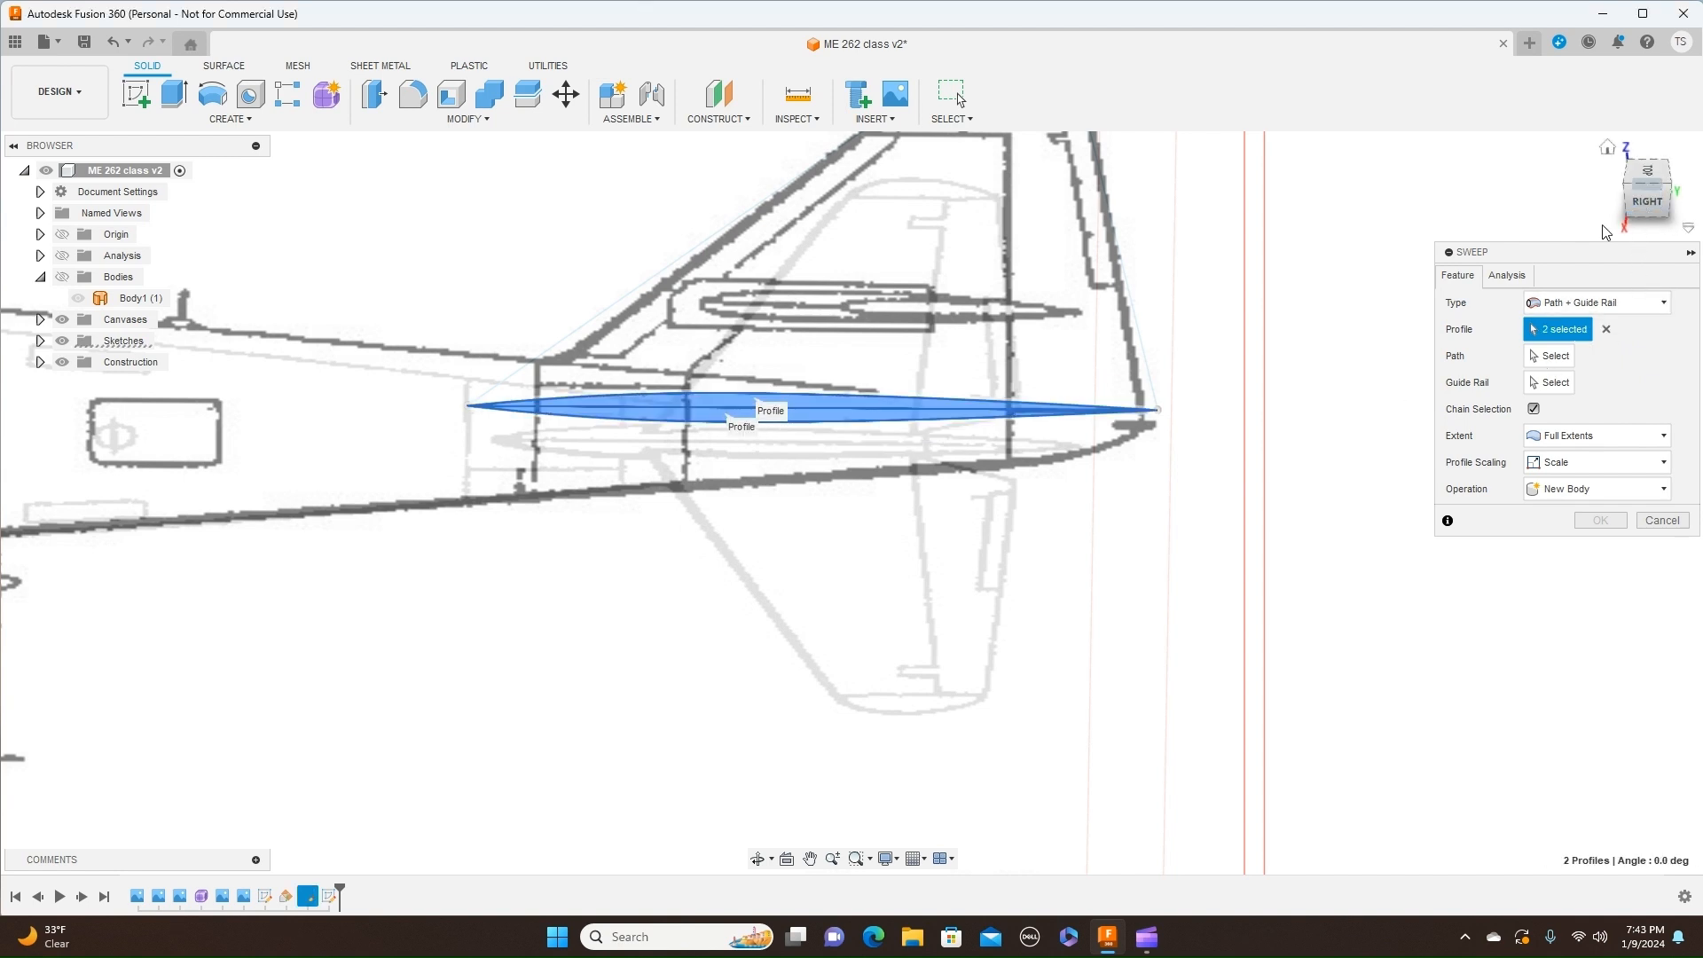
pyautogui.click(1547, 358)
pyautogui.click(695, 256)
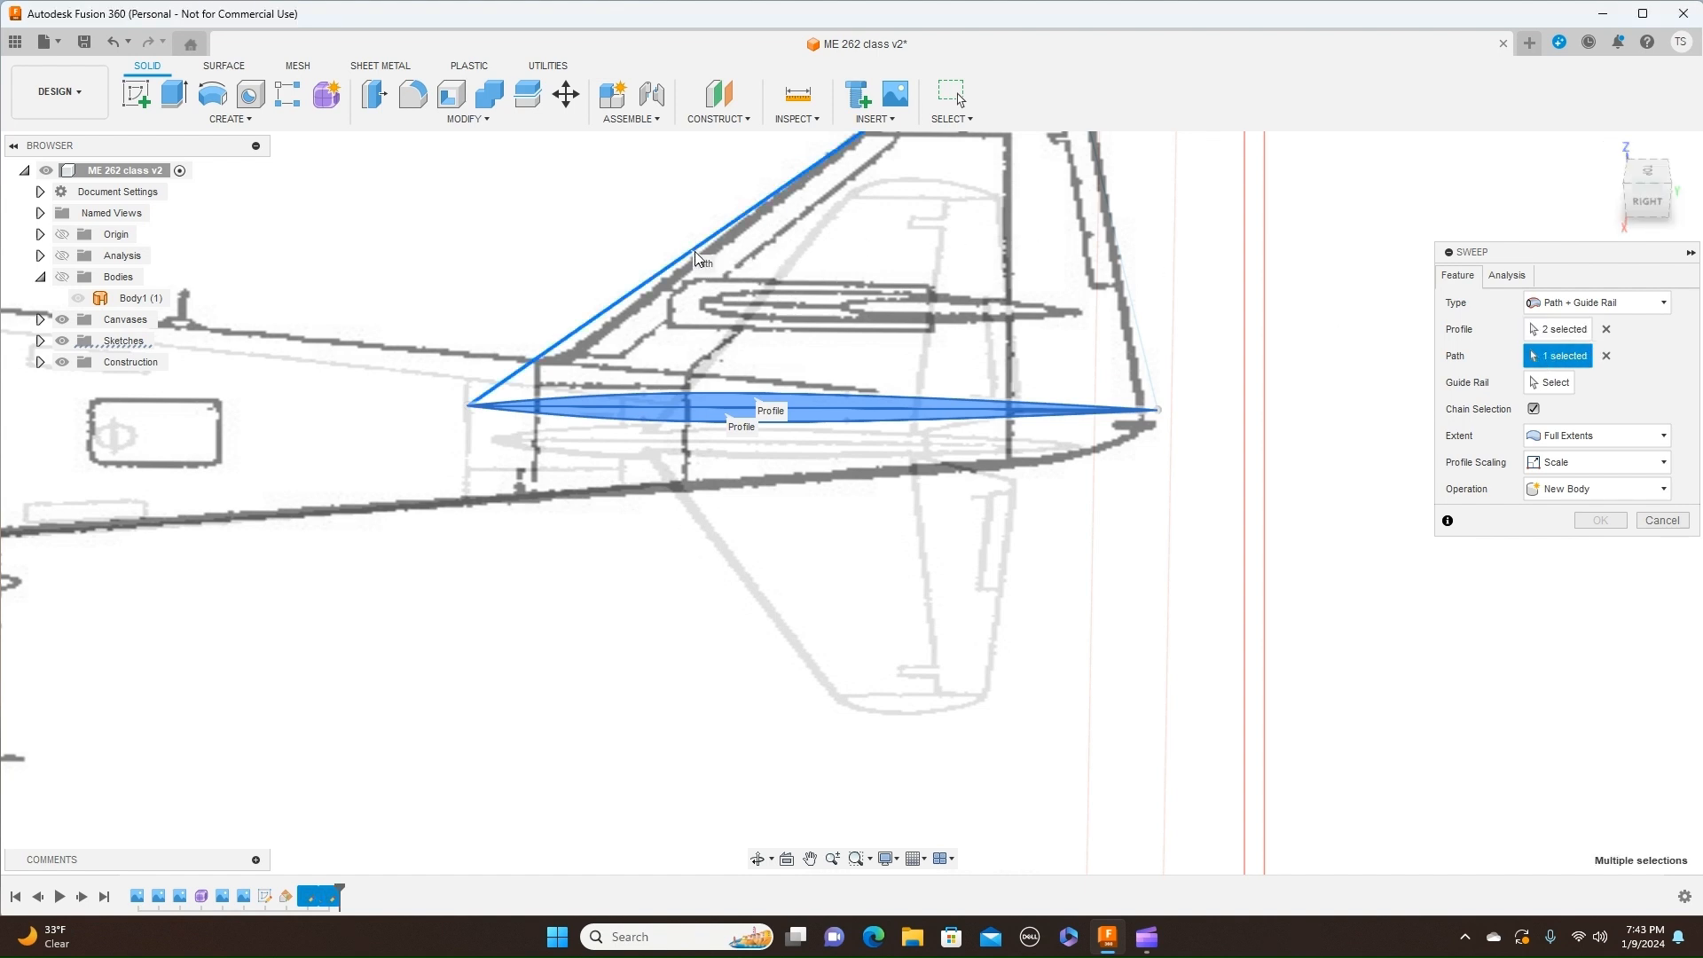
pyautogui.click(1549, 383)
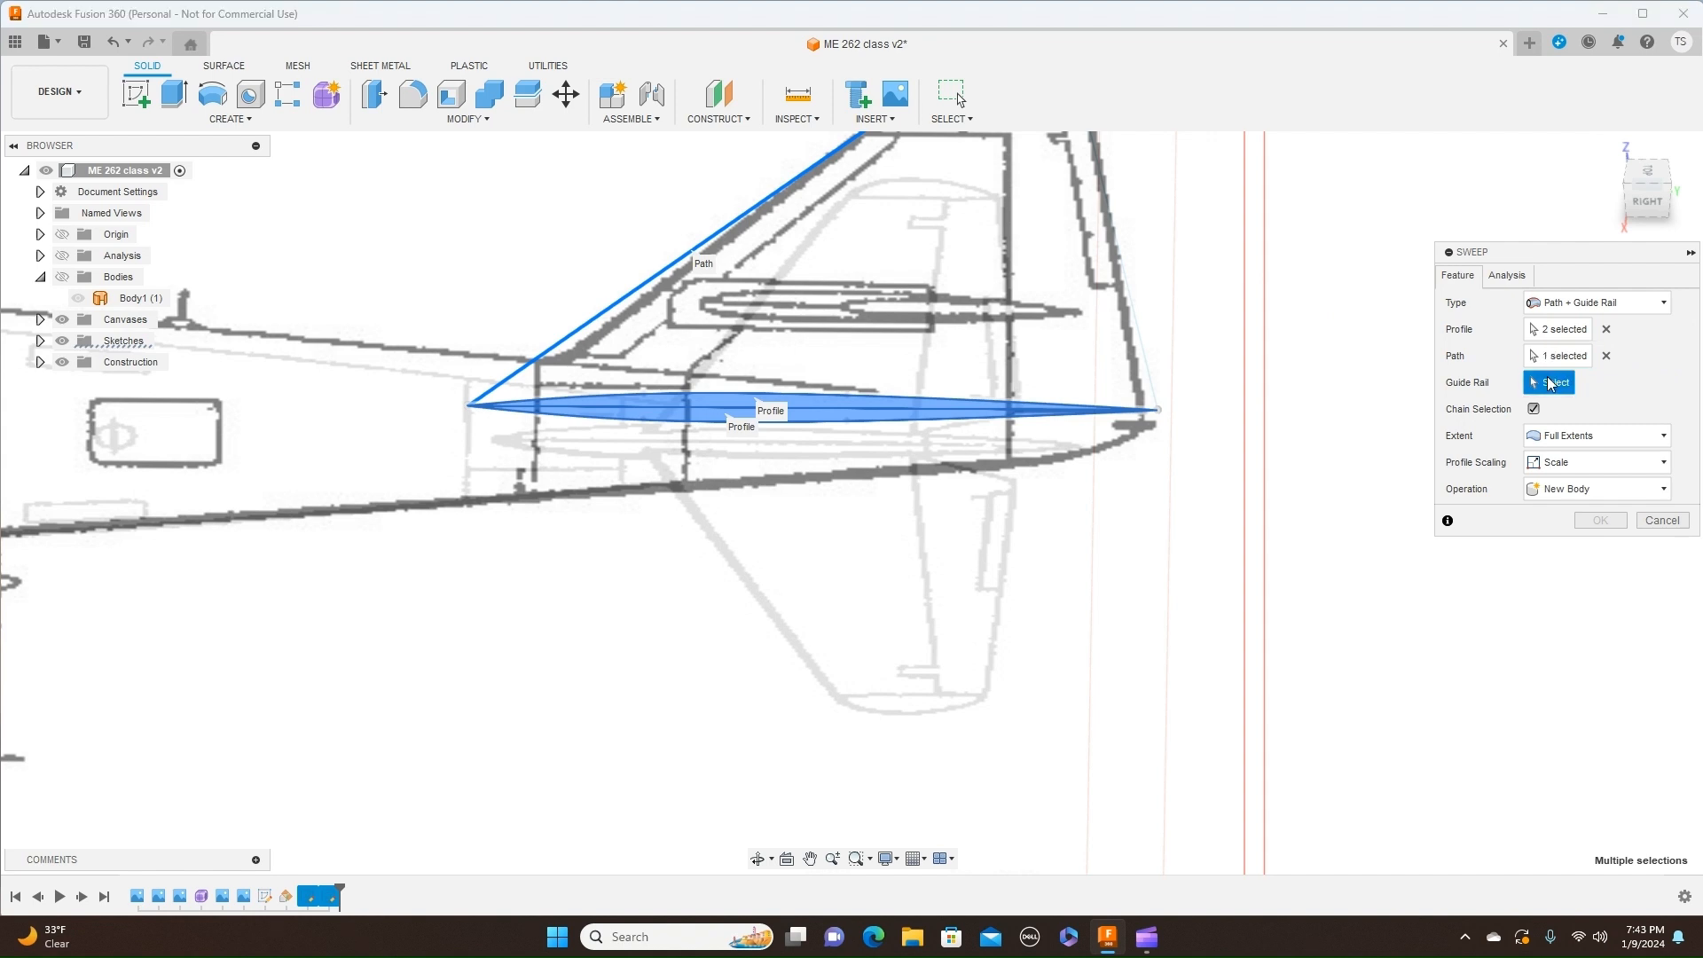
pyautogui.click(1138, 299)
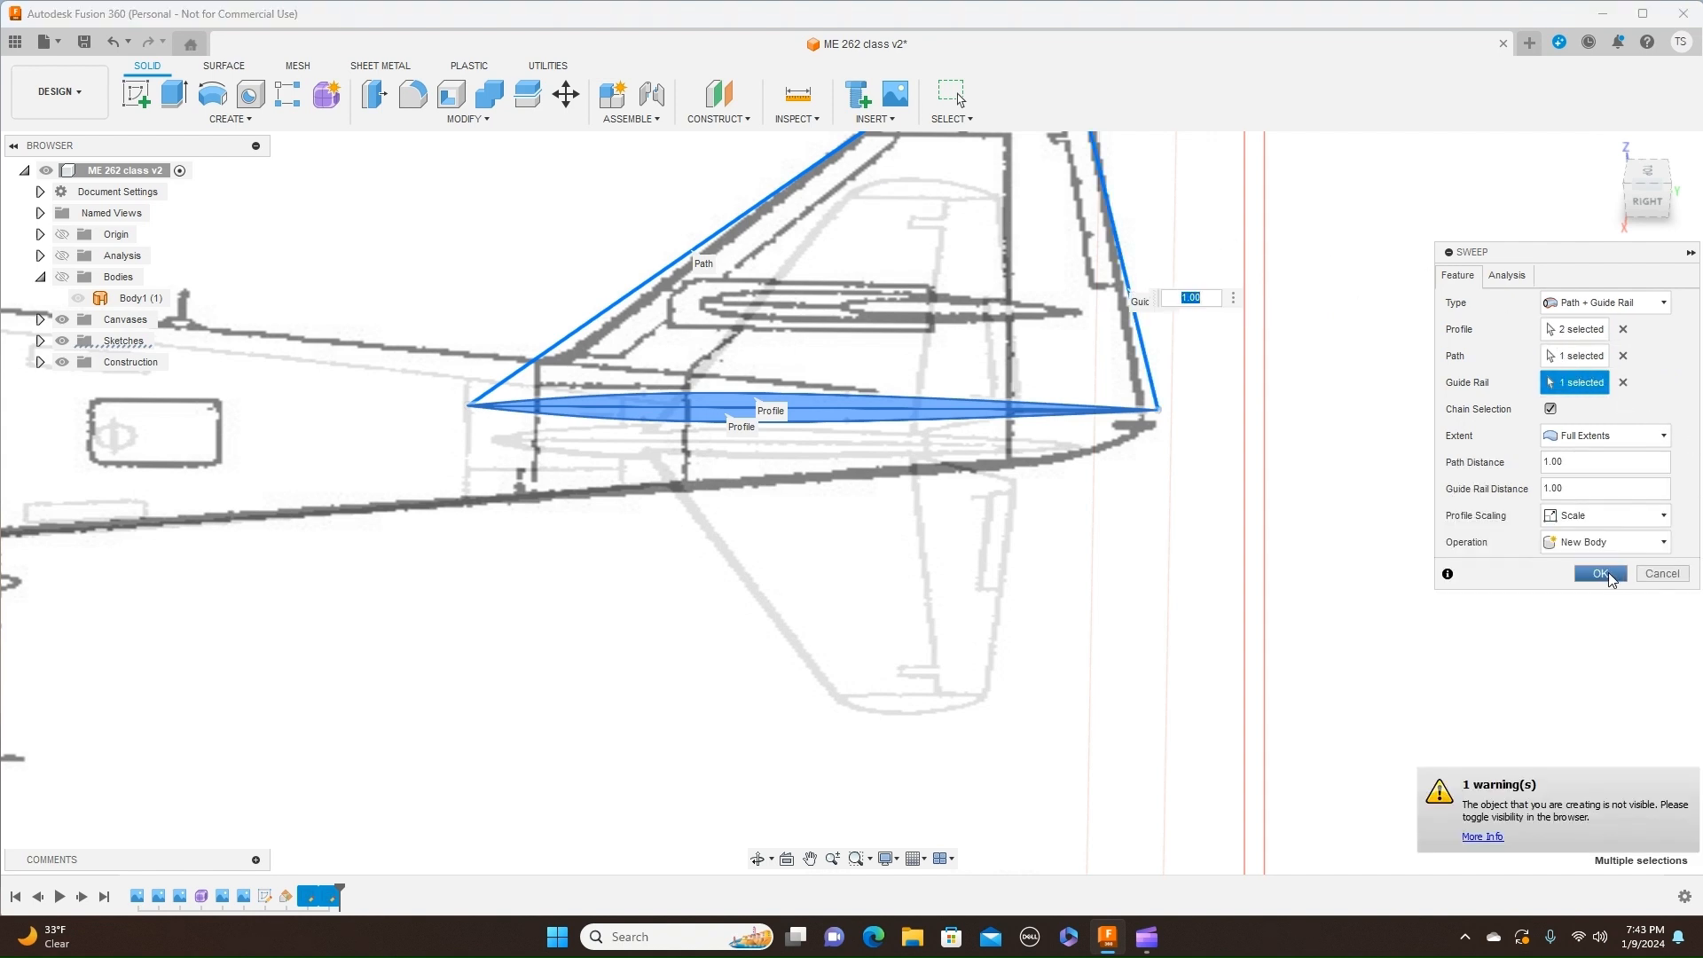
pyautogui.click(1601, 574)
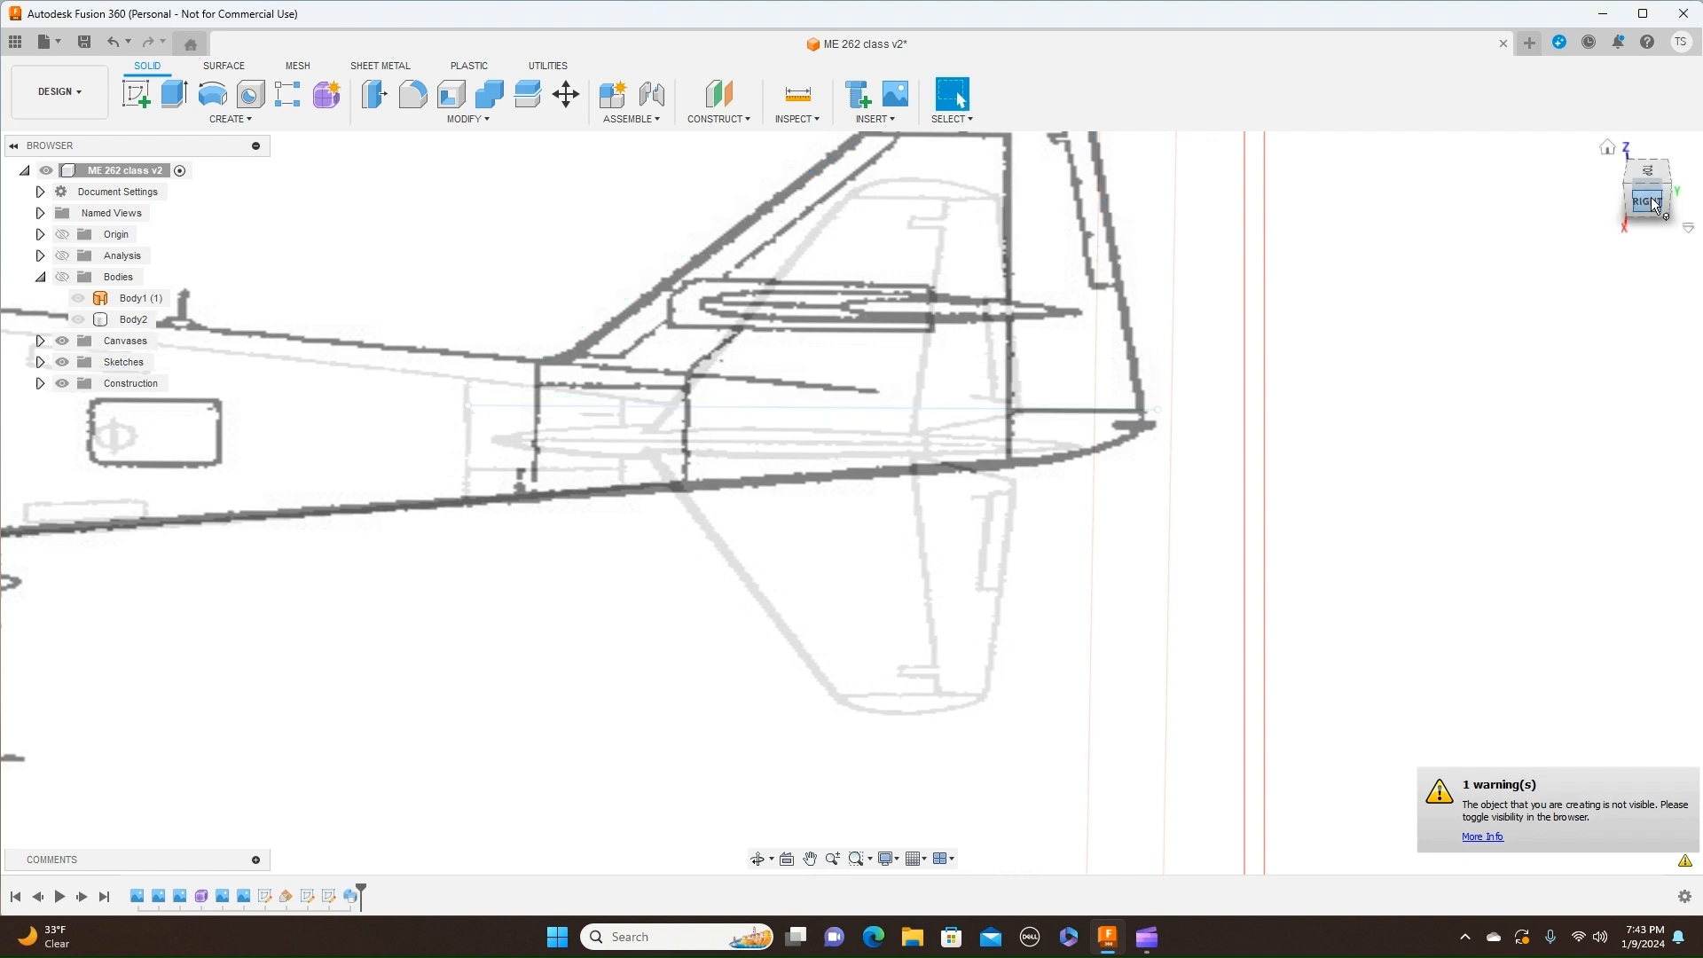
# Step: Show all bodies and inspect the swept fin's top end against the side-view blueprint
pyautogui.scroll(-5, 1079, 493)
pyautogui.moveTo(957, 289); pyautogui.dragTo(1157, 314, button='middle')
pyautogui.scroll(-1, 605, 275)
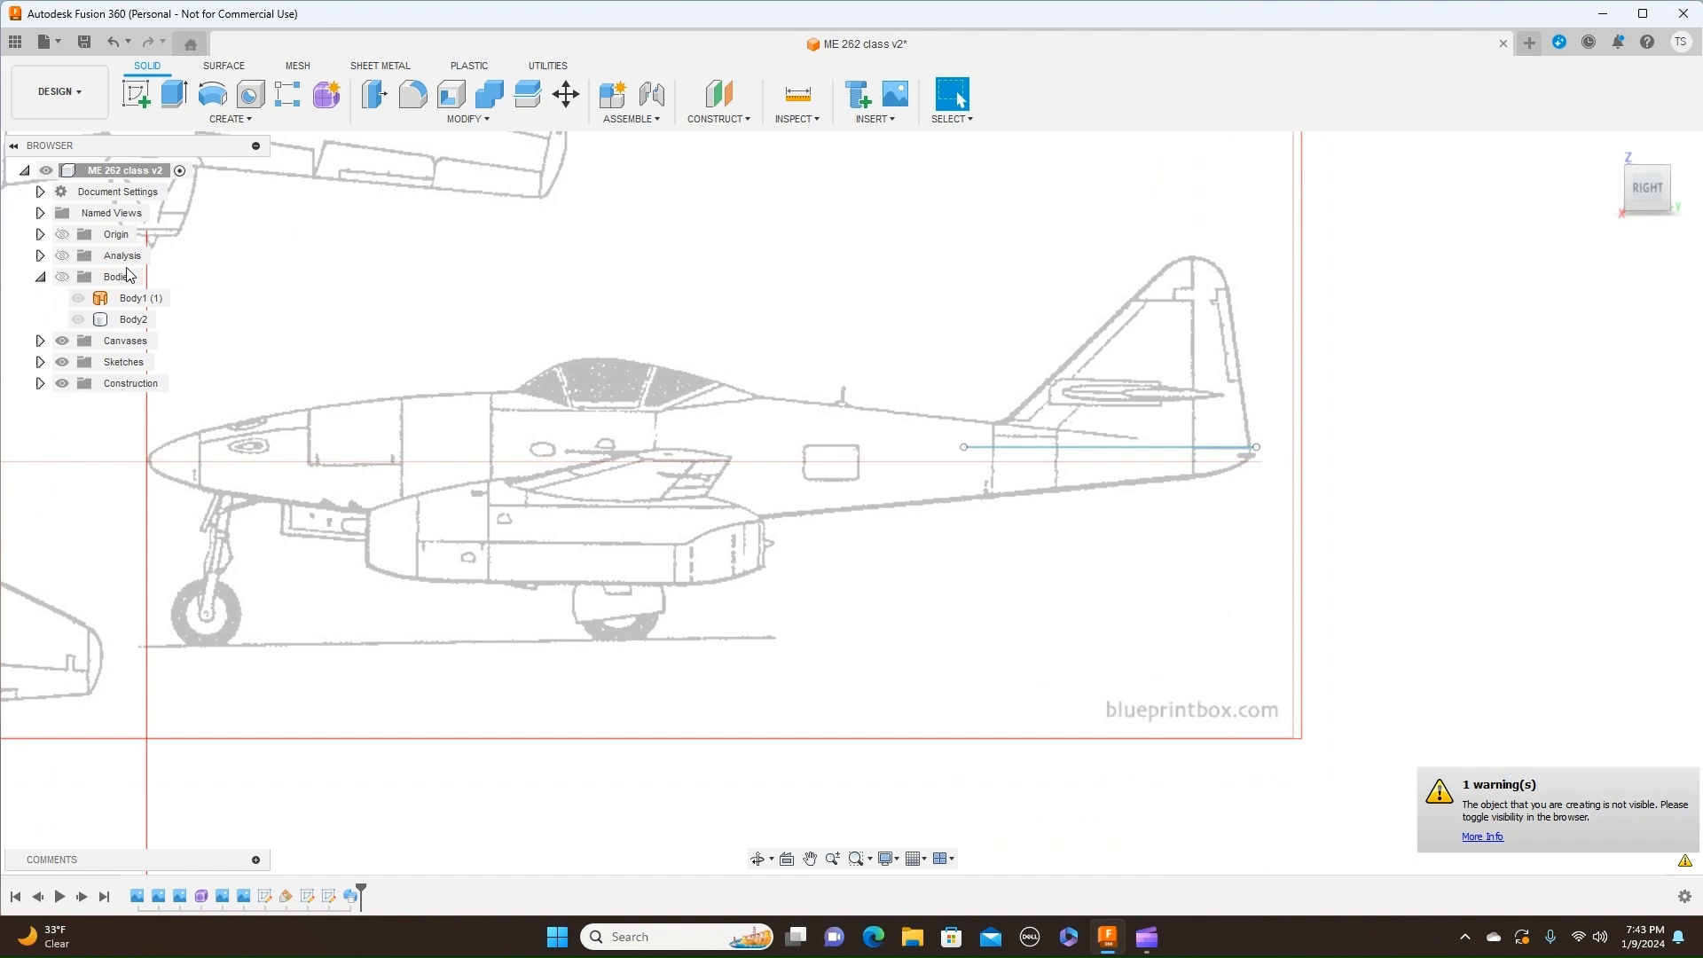
pyautogui.click(62, 277)
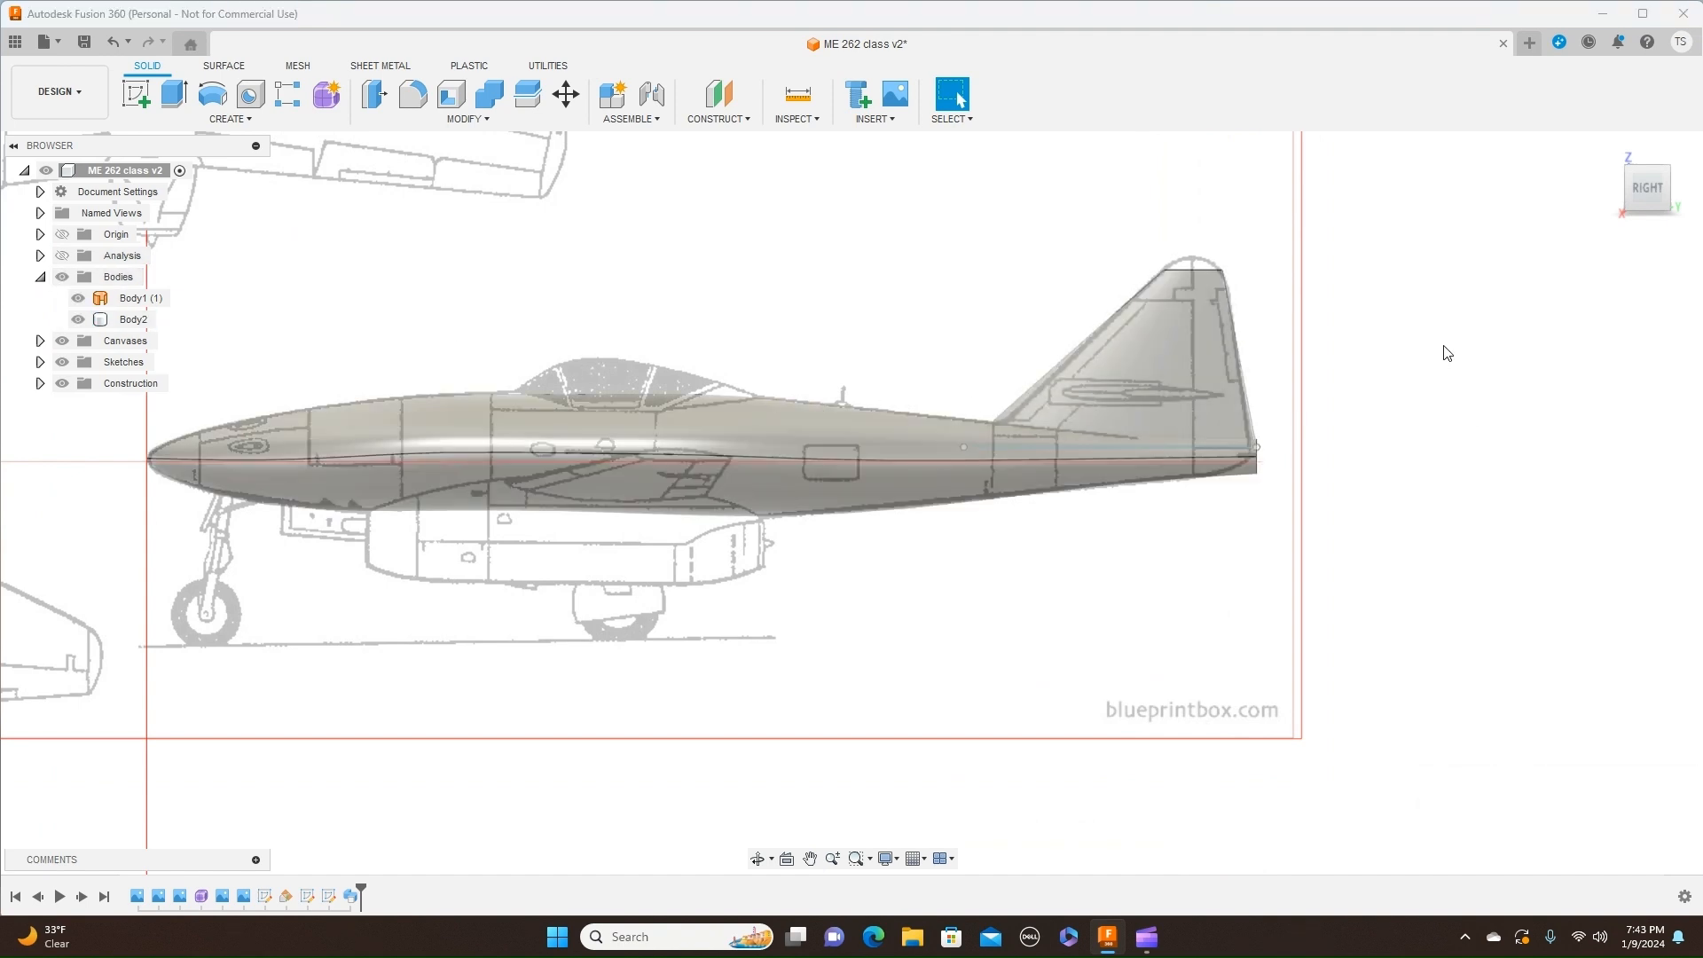
pyautogui.moveTo(1646, 188); pyautogui.dragTo(1650, 196)
pyautogui.click(1650, 196)
pyautogui.scroll(8, 1269, 406)
pyautogui.moveTo(1295, 328); pyautogui.dragTo(1323, 537, button='middle')
pyautogui.scroll(4, 1215, 417)
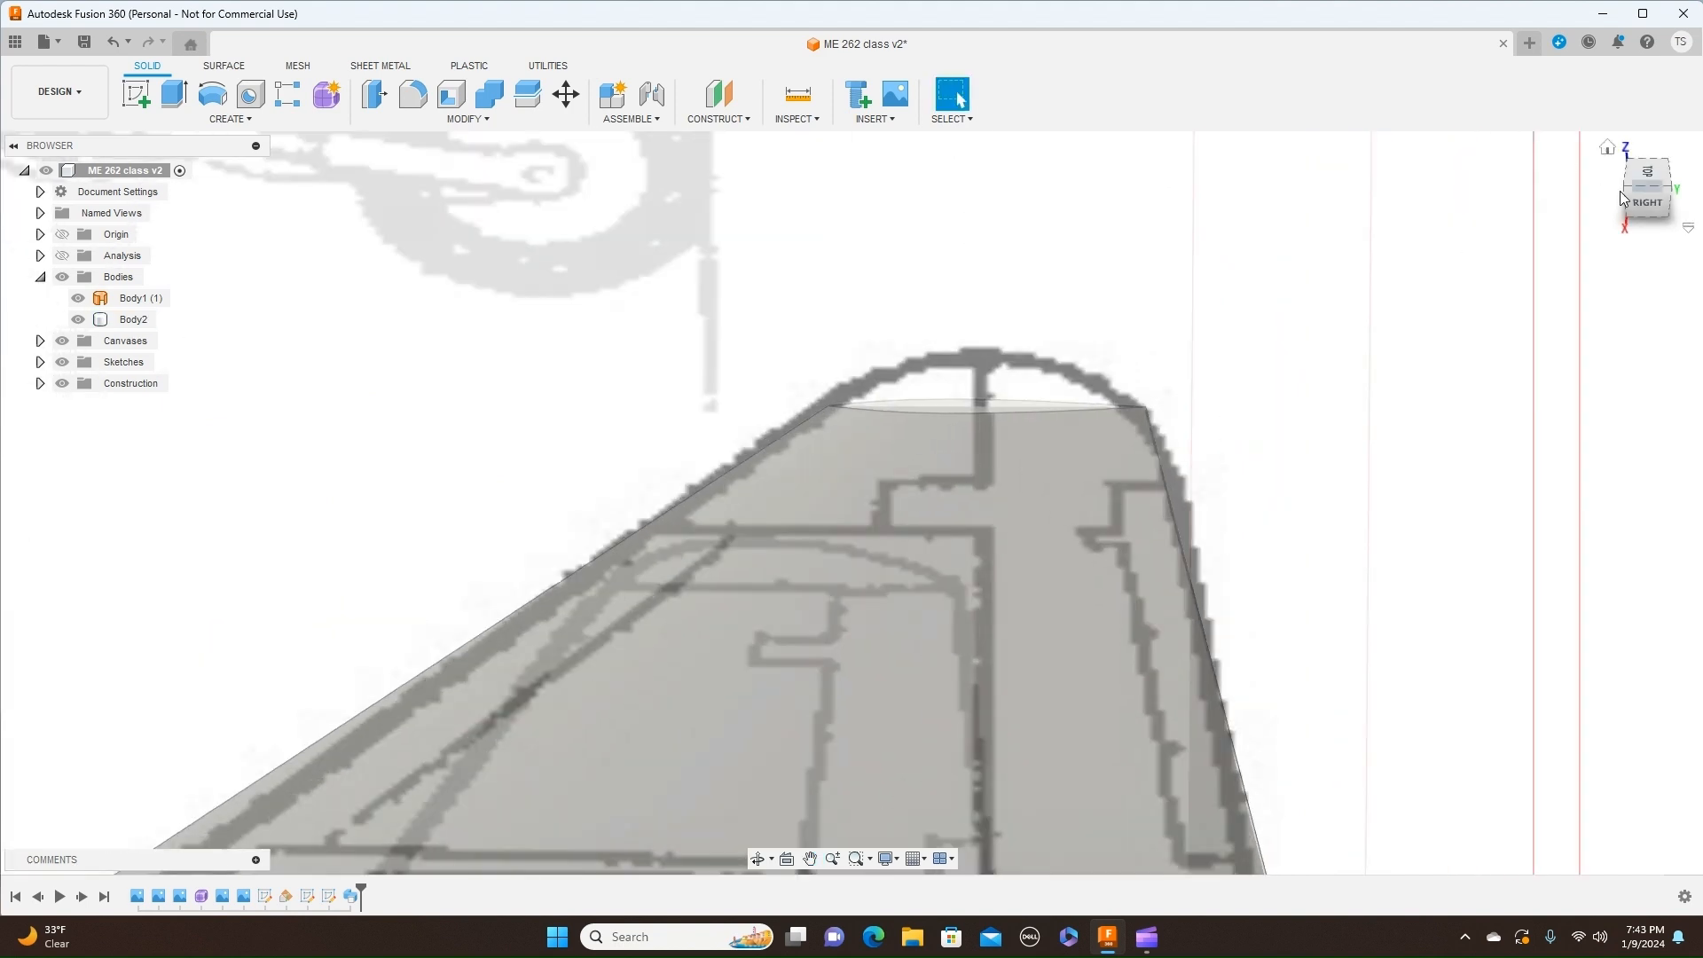
# Step: Start a sketch on the flat end face at the top of the swept vertical fin
pyautogui.moveTo(1644, 192); pyautogui.dragTo(1647, 218)
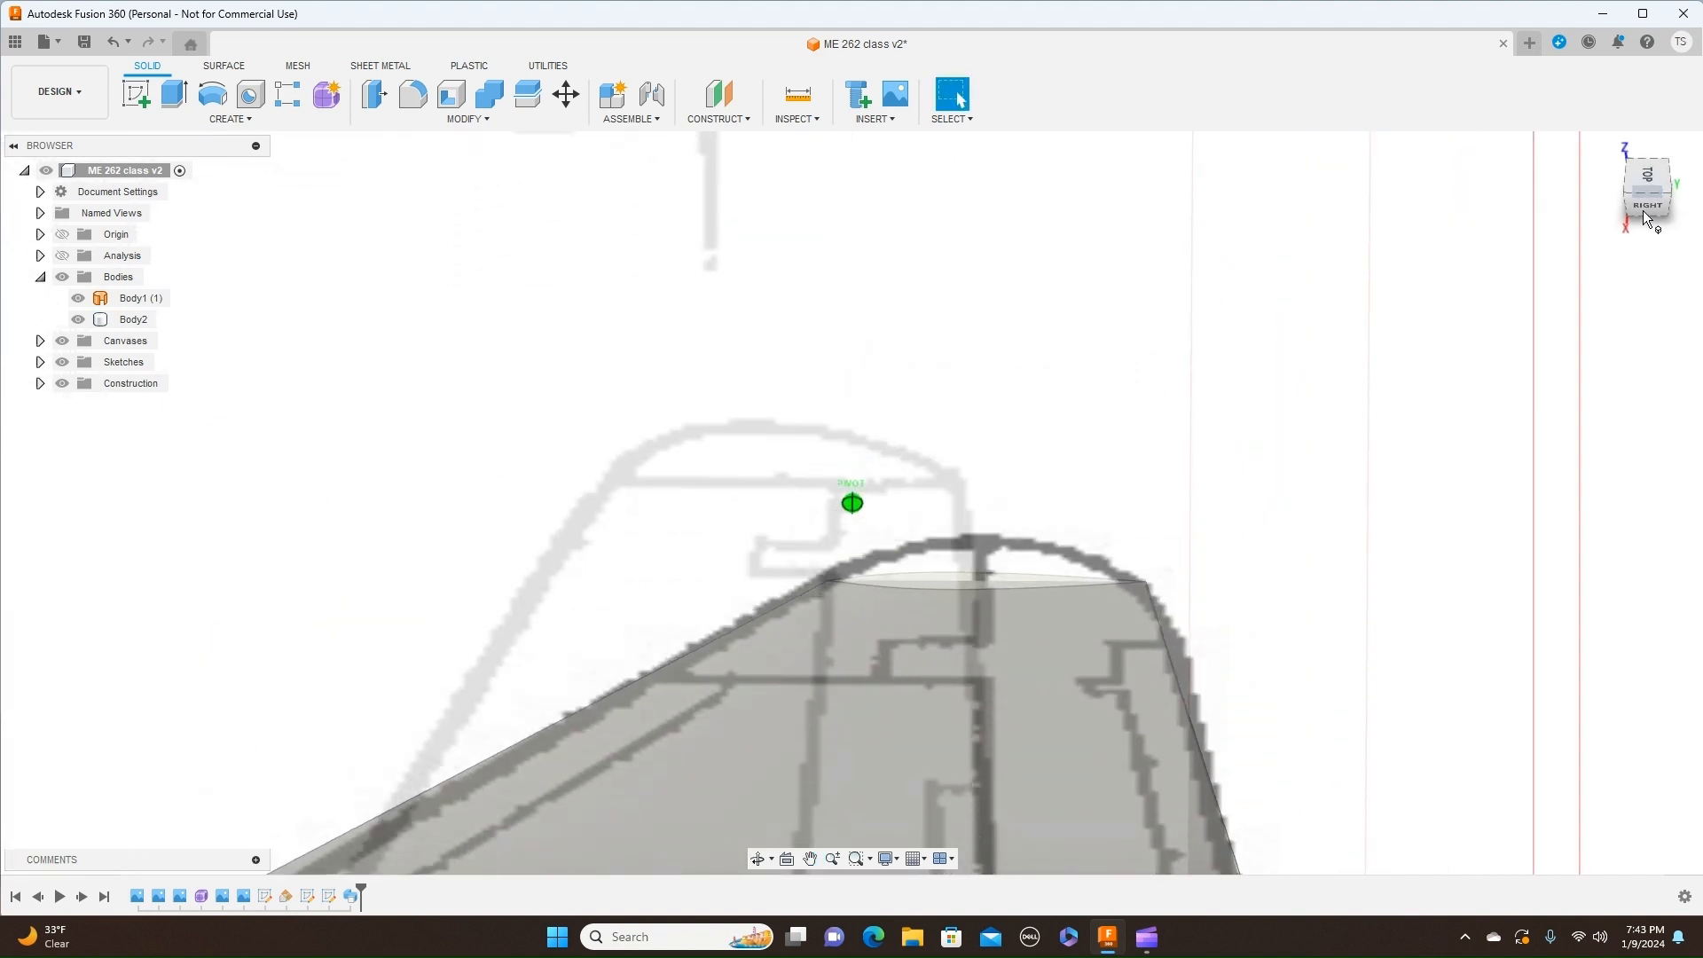
pyautogui.click(967, 579)
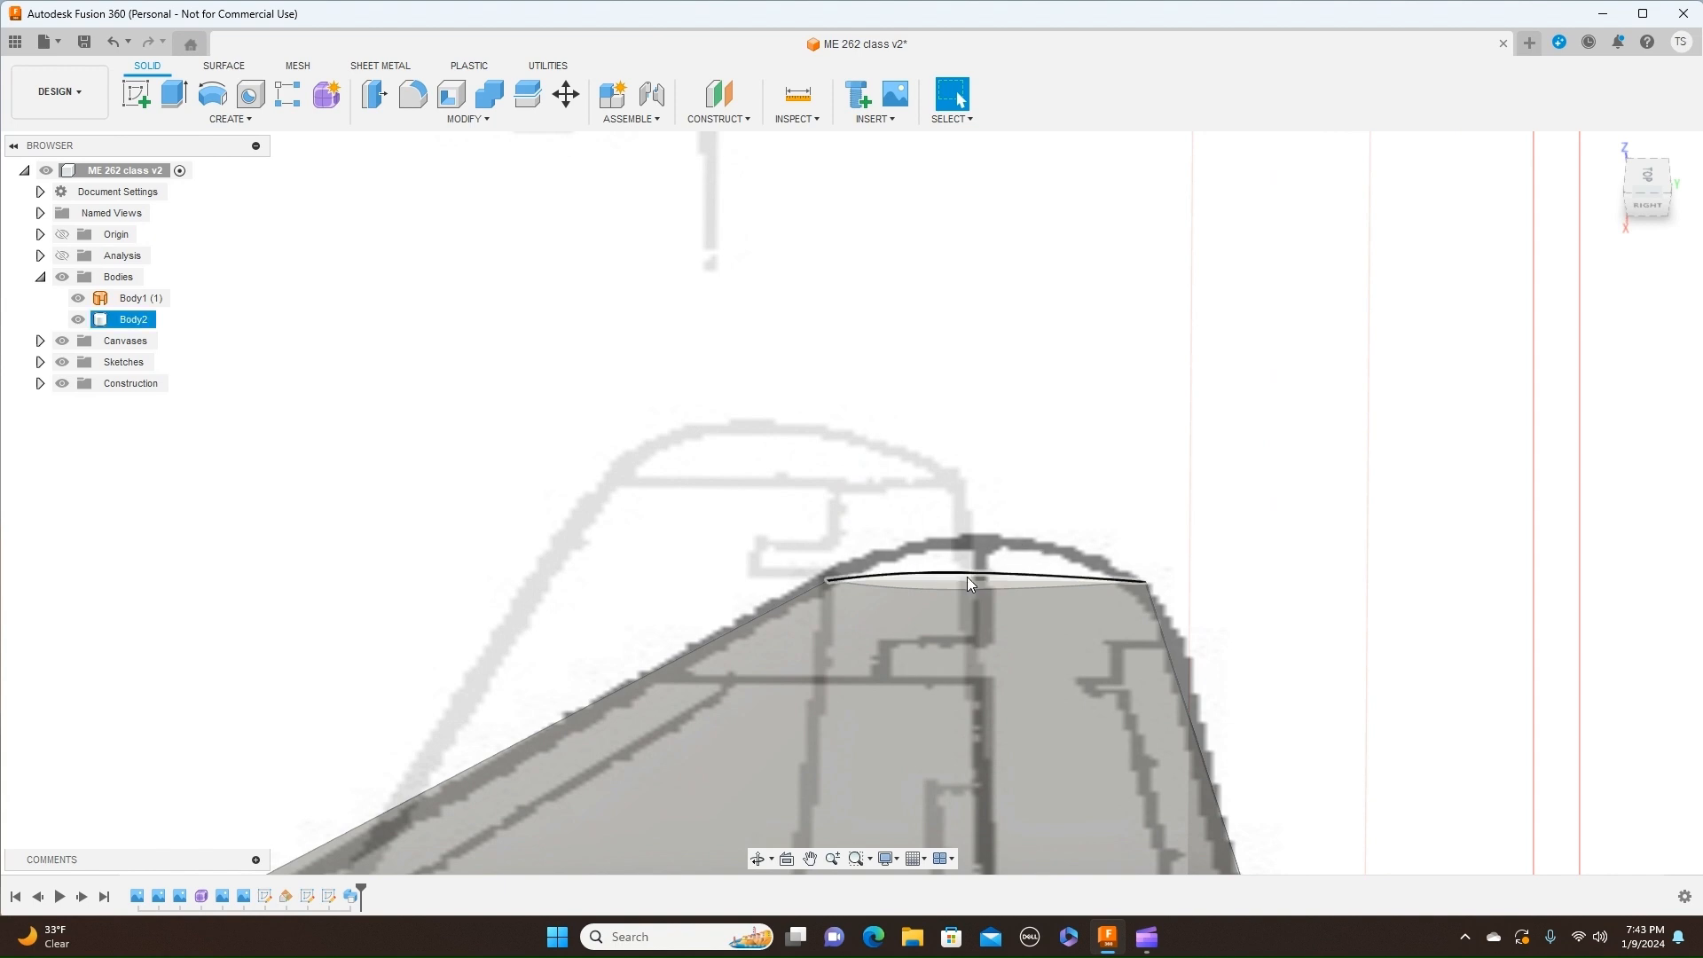
pyautogui.scroll(3, 966, 576)
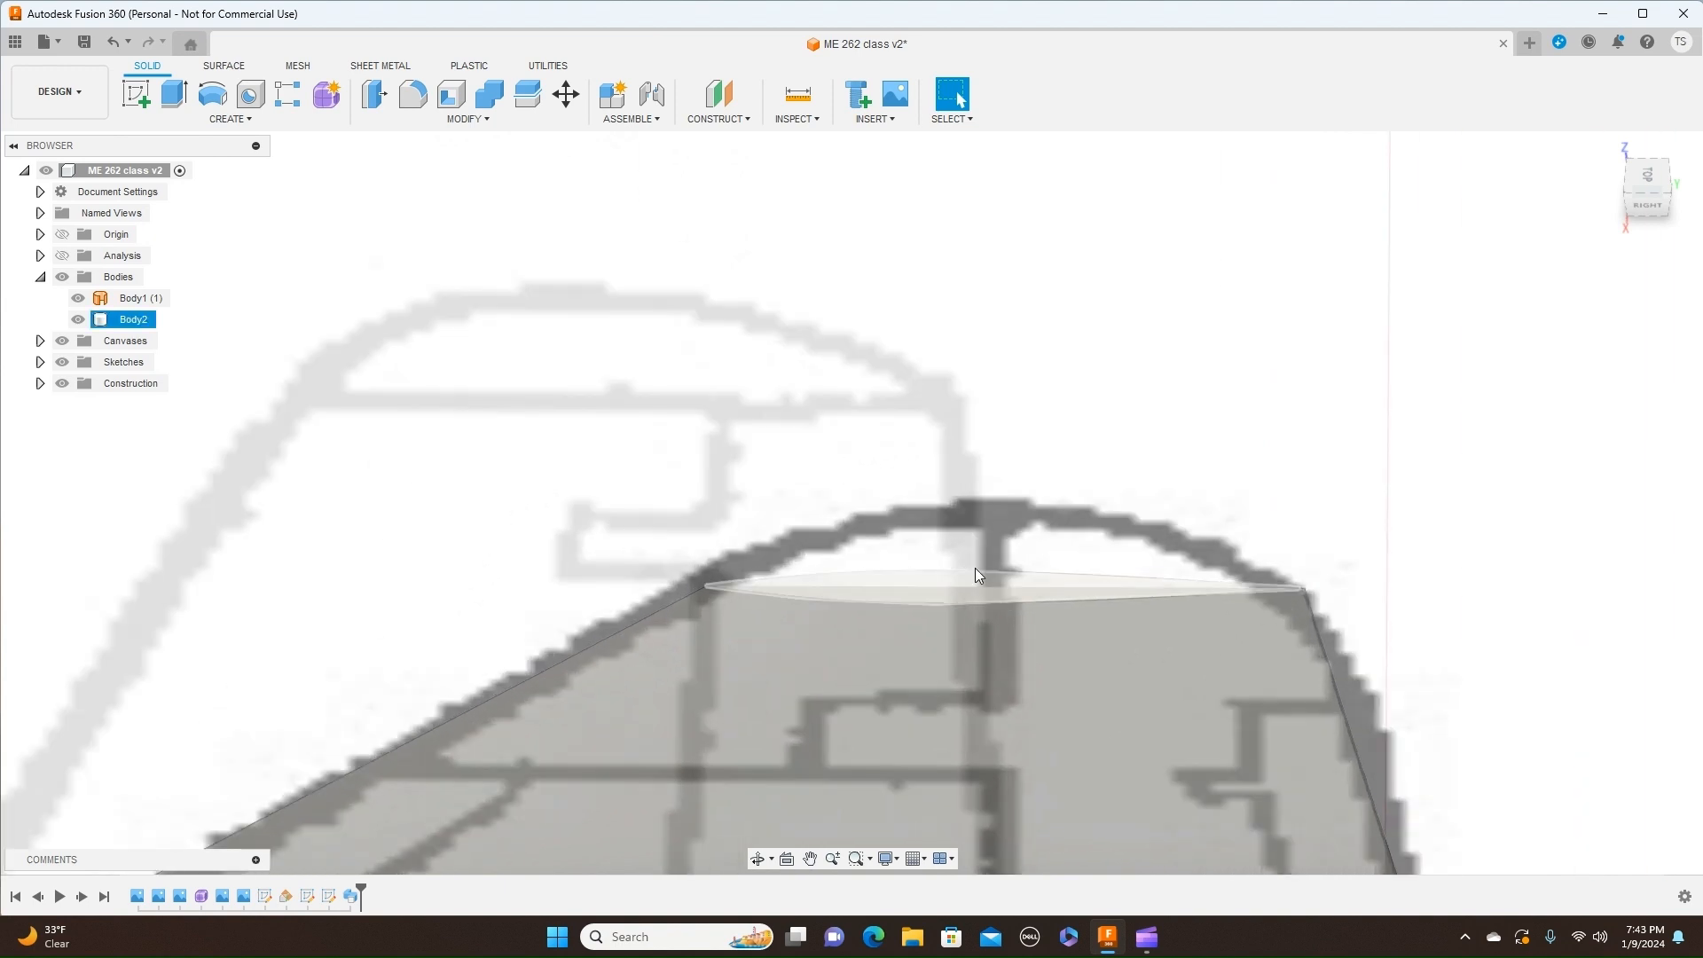
pyautogui.click(971, 586)
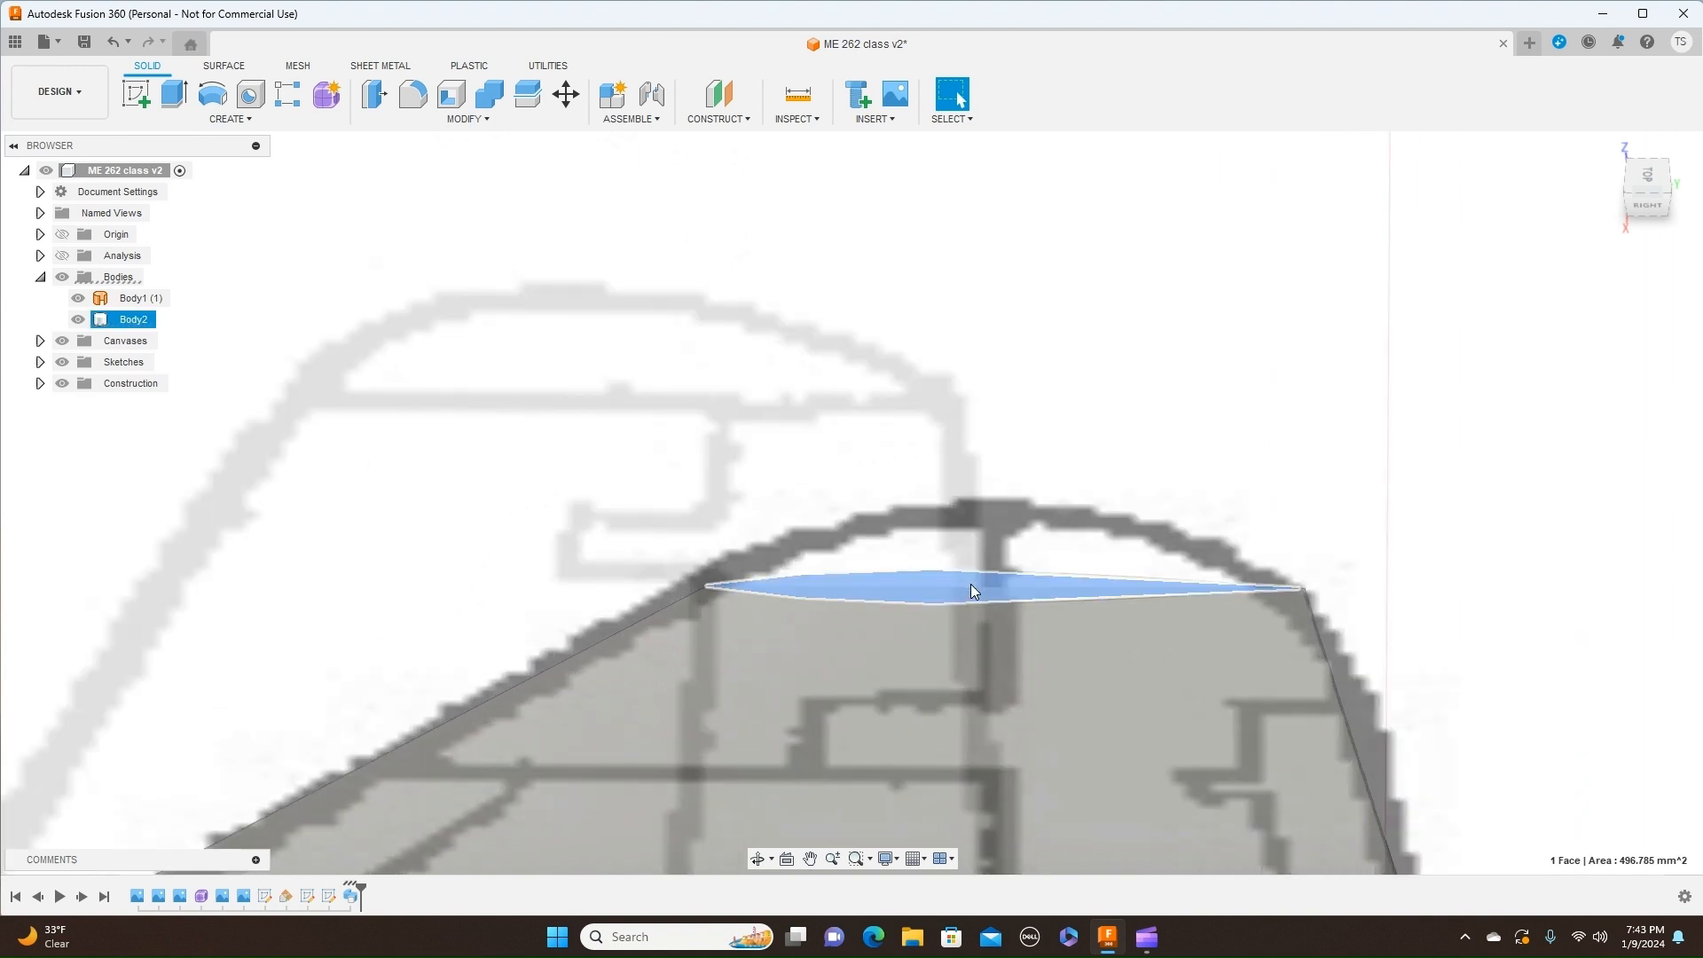
pyautogui.click(143, 92)
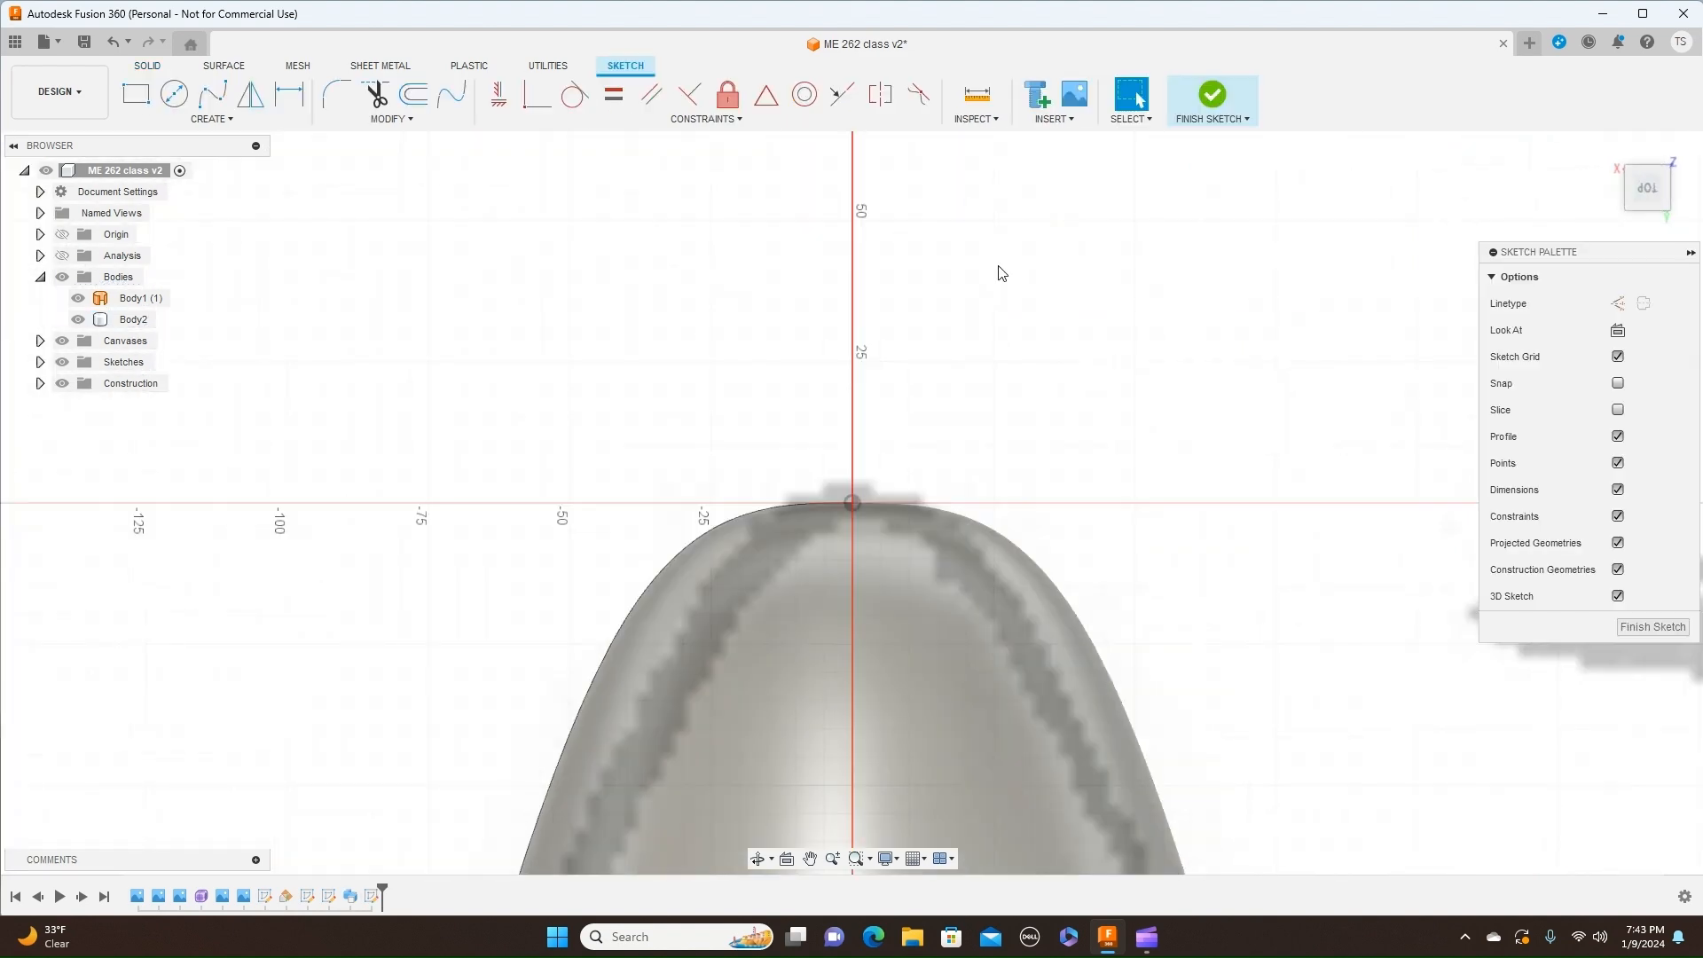
# Step: Project the outline of the fin's top end face into the sketch with Projection Link on
pyautogui.click(1683, 152)
pyautogui.scroll(-3, 1324, 293)
pyautogui.moveTo(1263, 327); pyautogui.dragTo(68, 485, button='middle')
pyautogui.moveTo(1194, 381); pyautogui.dragTo(195, 335, button='middle')
pyautogui.scroll(-1, 1279, 454)
pyautogui.moveTo(746, 414); pyautogui.dragTo(8, 333, button='middle')
pyautogui.scroll(-1, 733, 425)
pyautogui.moveTo(1029, 346); pyautogui.dragTo(504, 323, button='middle')
pyautogui.scroll(1, 752, 372)
pyautogui.scroll(6, 754, 370)
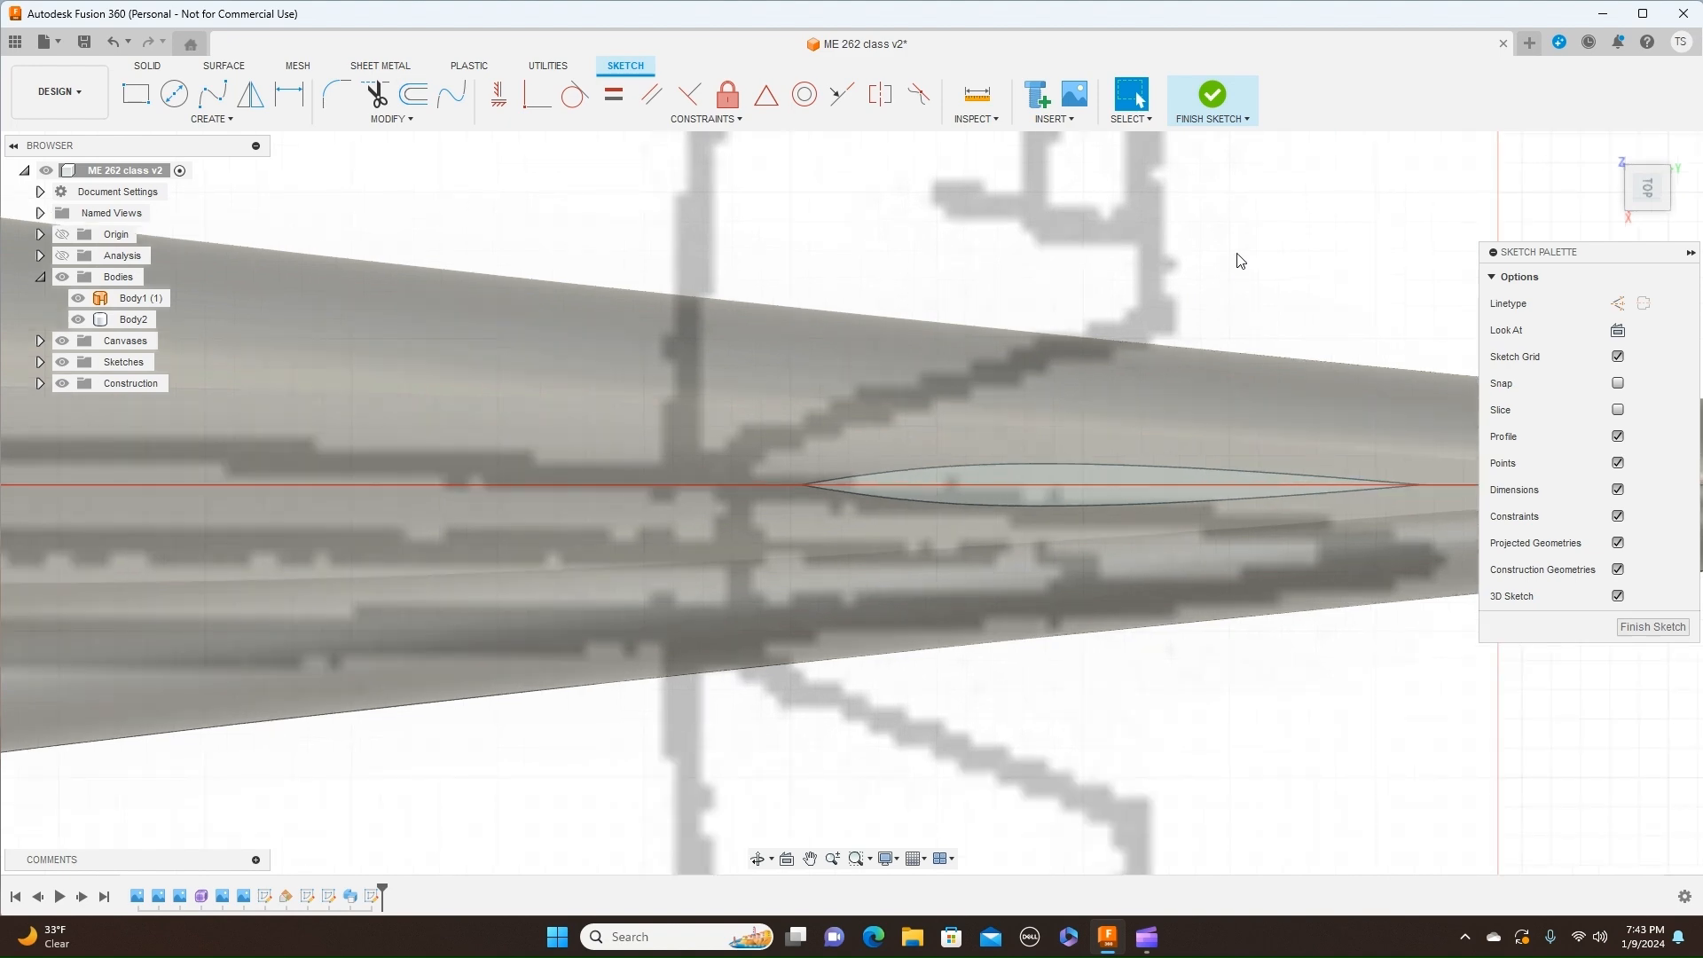
pyautogui.press('p')
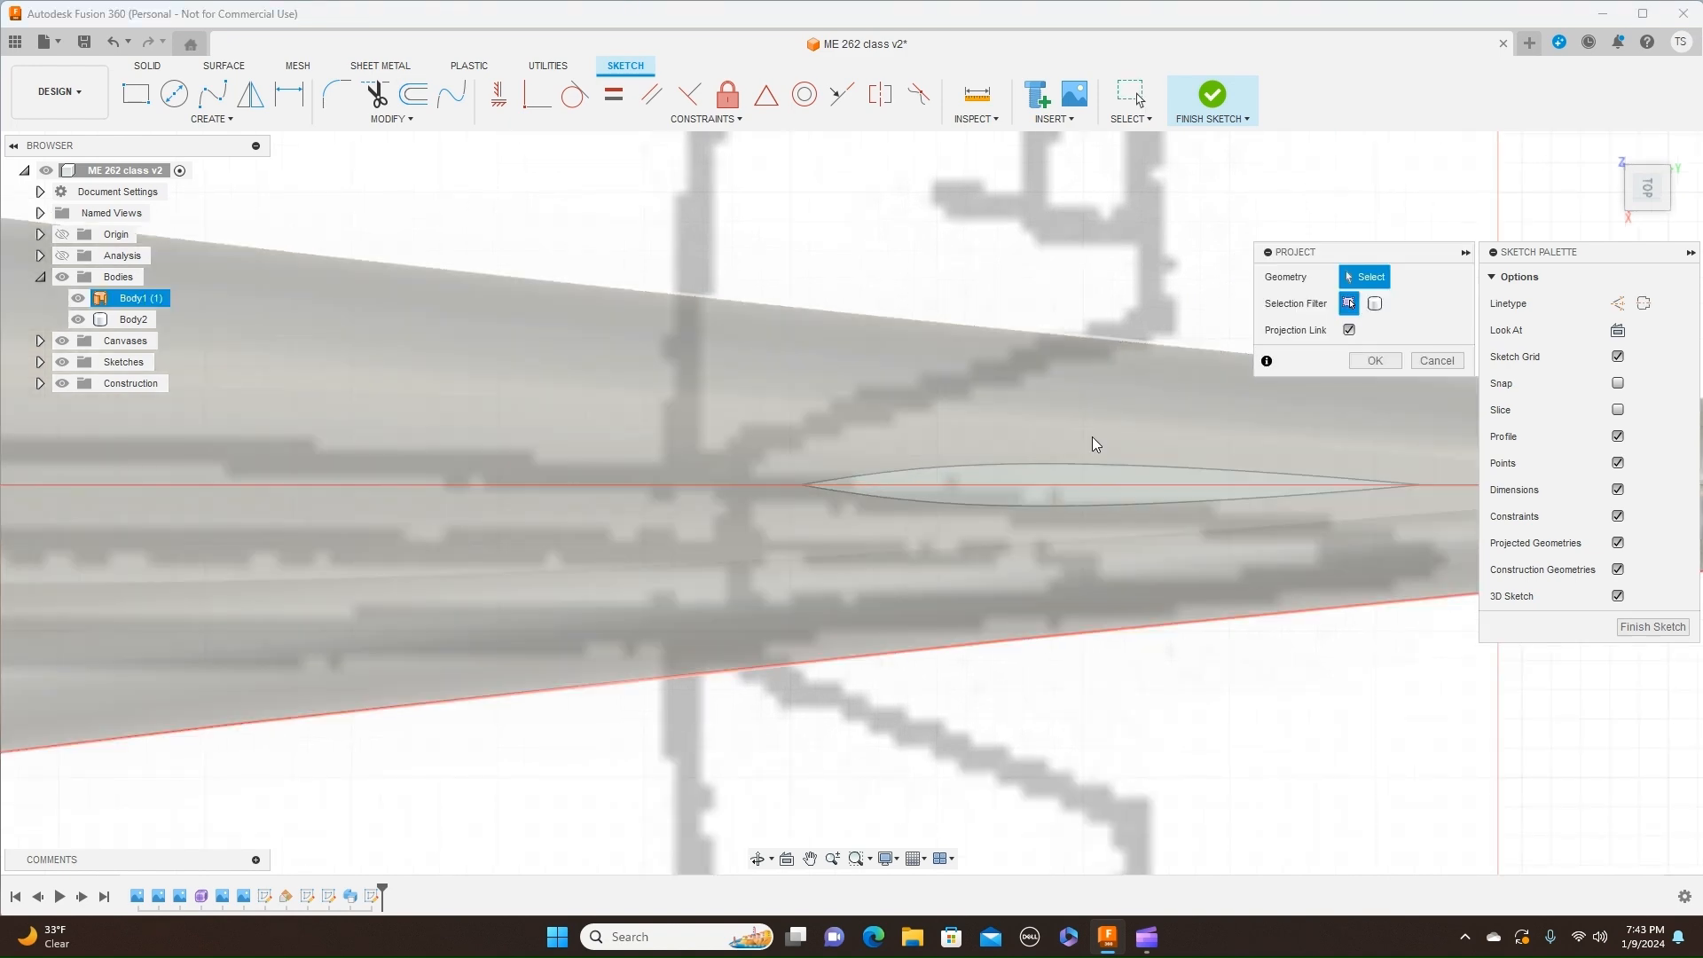
pyautogui.click(1084, 480)
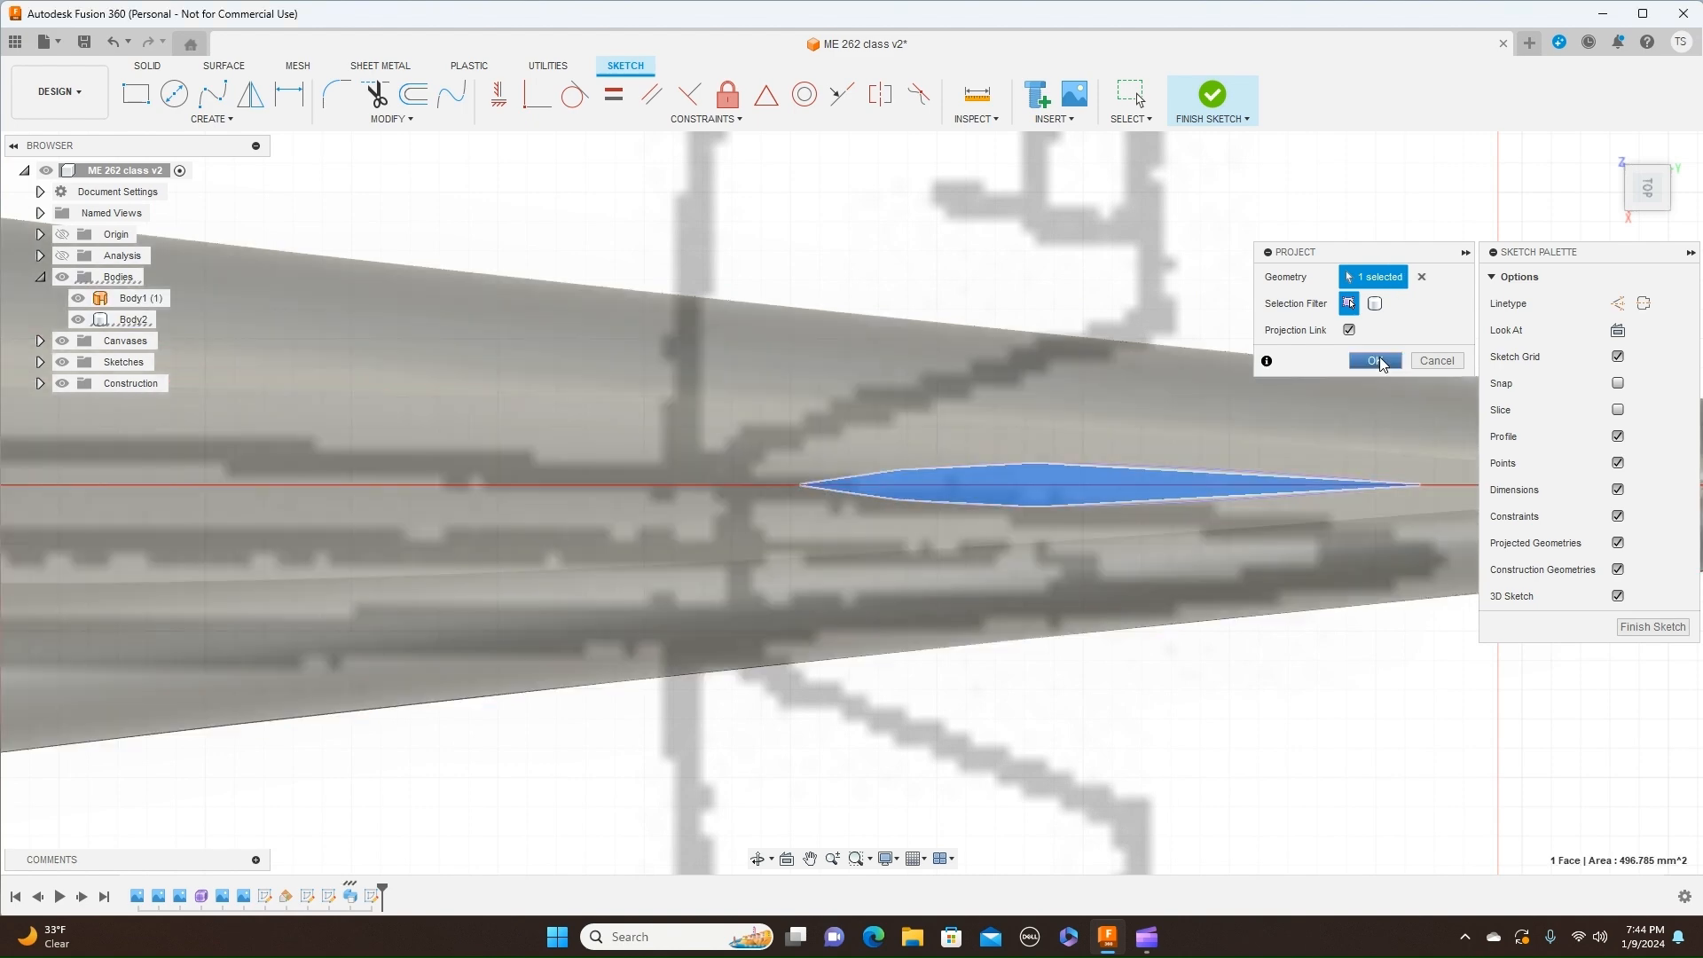
pyautogui.click(1374, 361)
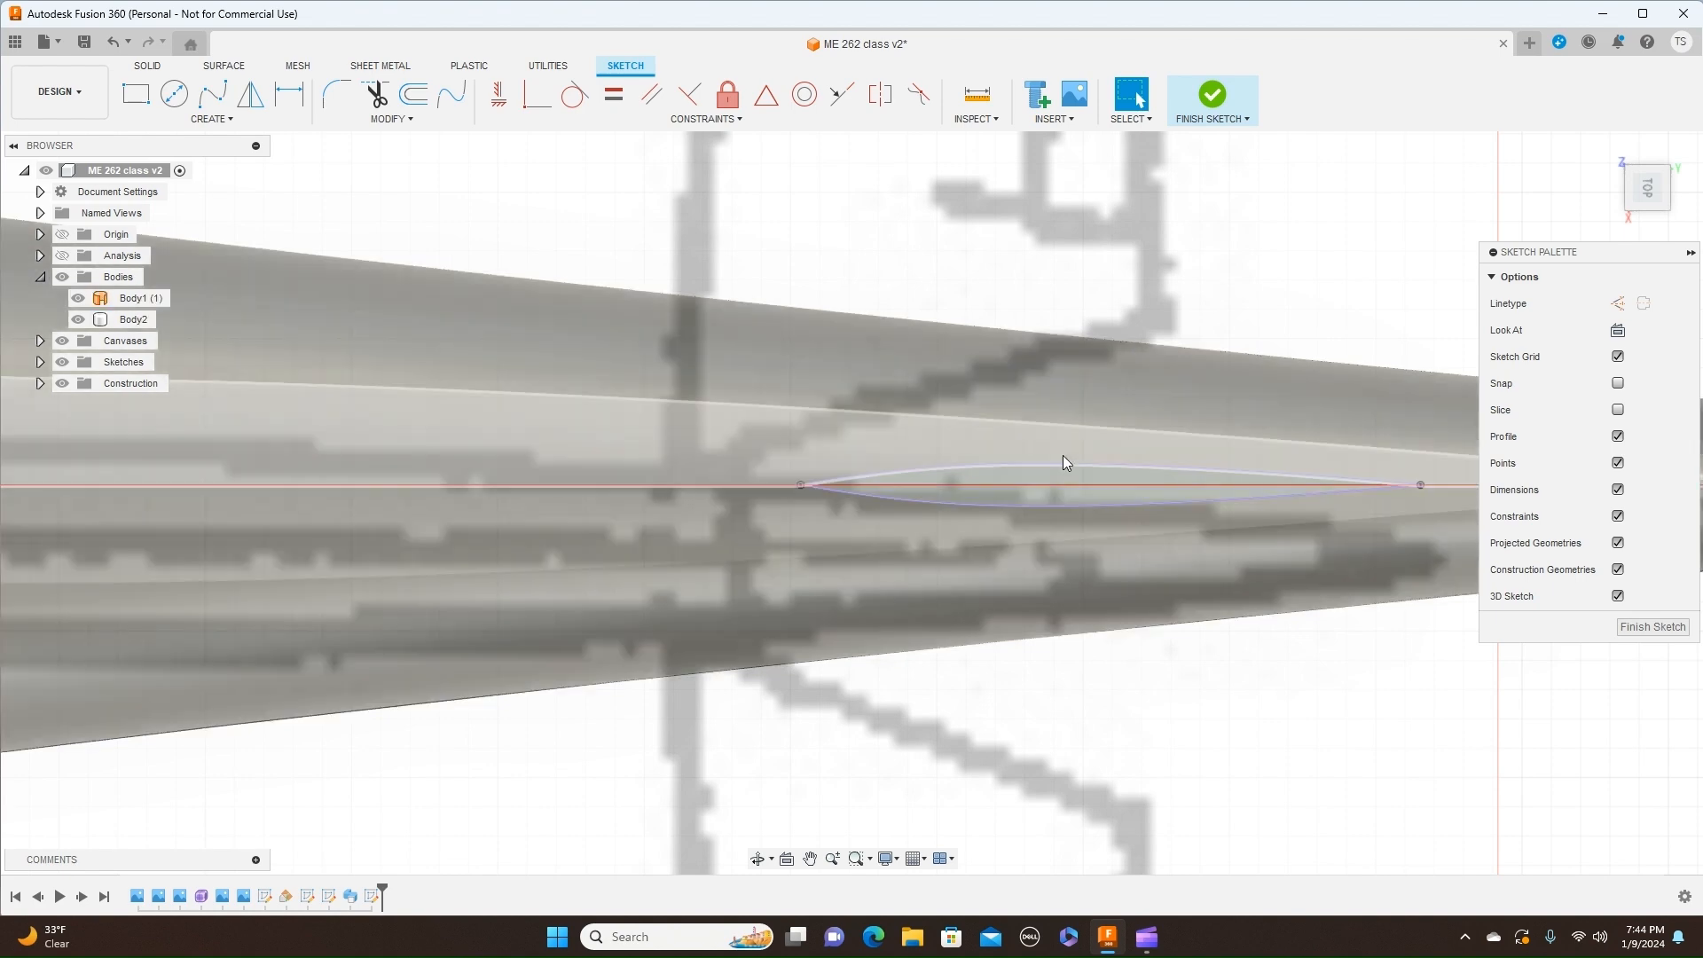
# Step: Draw a chord line between the front and rear points of the projected airfoil, splitting it in two, and finish the sketch
pyautogui.scroll(1, 1150, 273)
pyautogui.moveTo(1083, 229); pyautogui.dragTo(781, 200, button='middle')
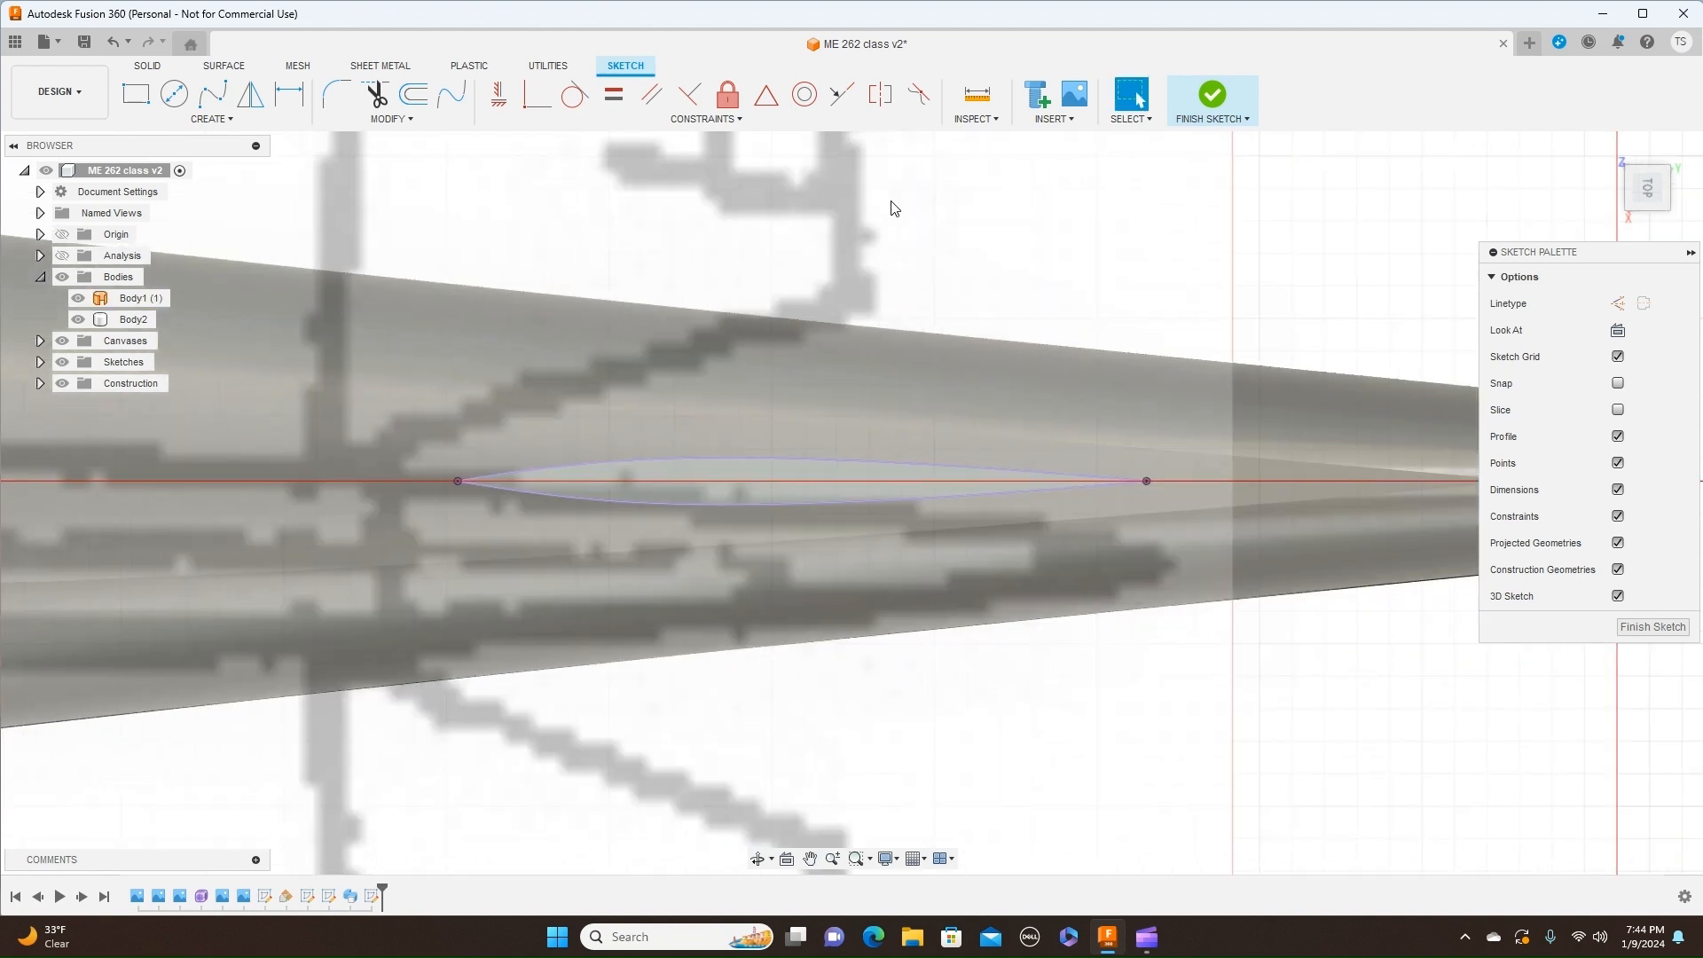
pyautogui.press('l')
pyautogui.click(458, 482)
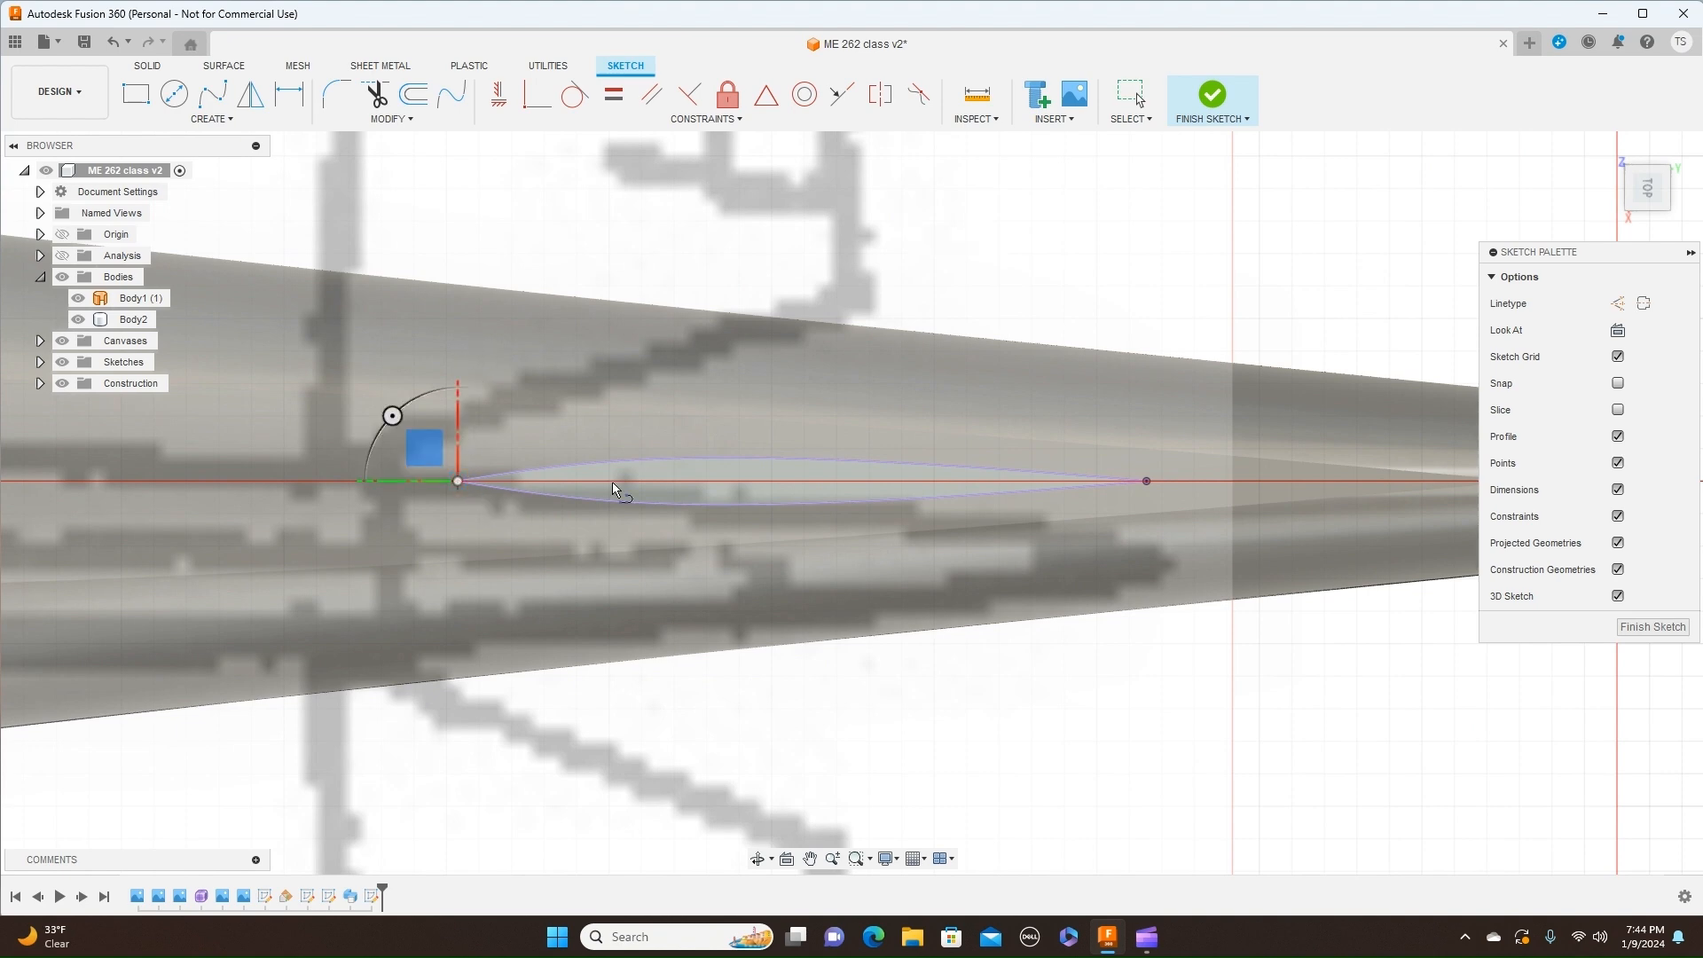
pyautogui.click(1147, 482)
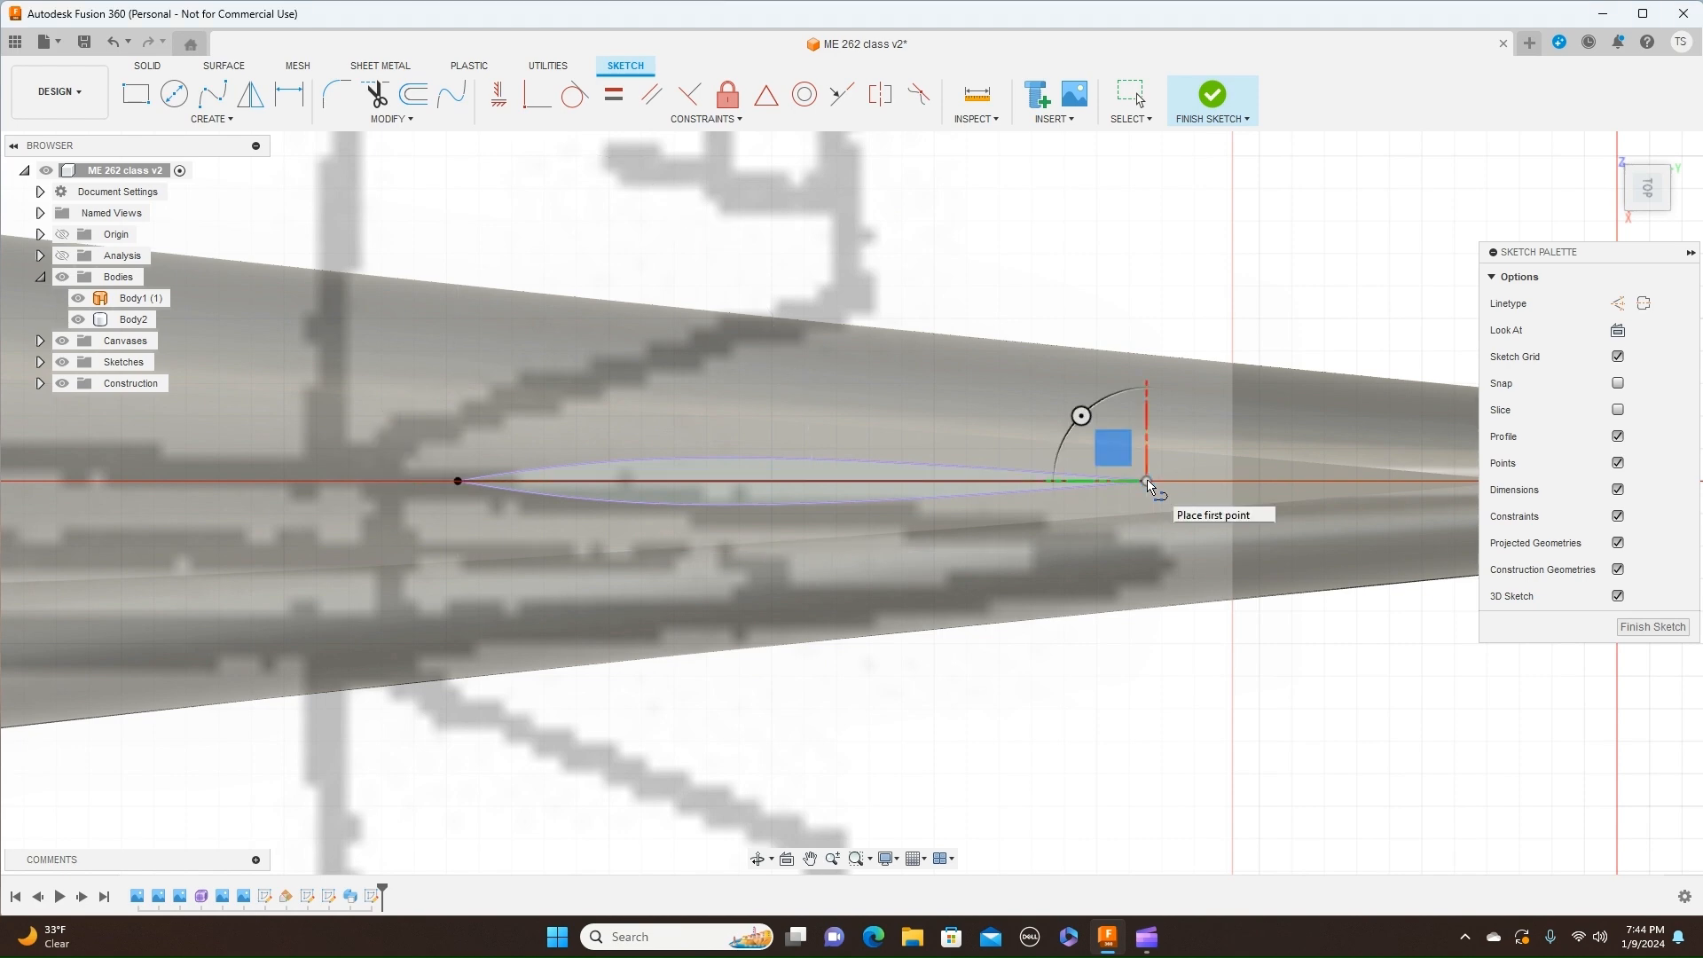
pyautogui.rightClick(1146, 482)
pyautogui.click(1090, 415)
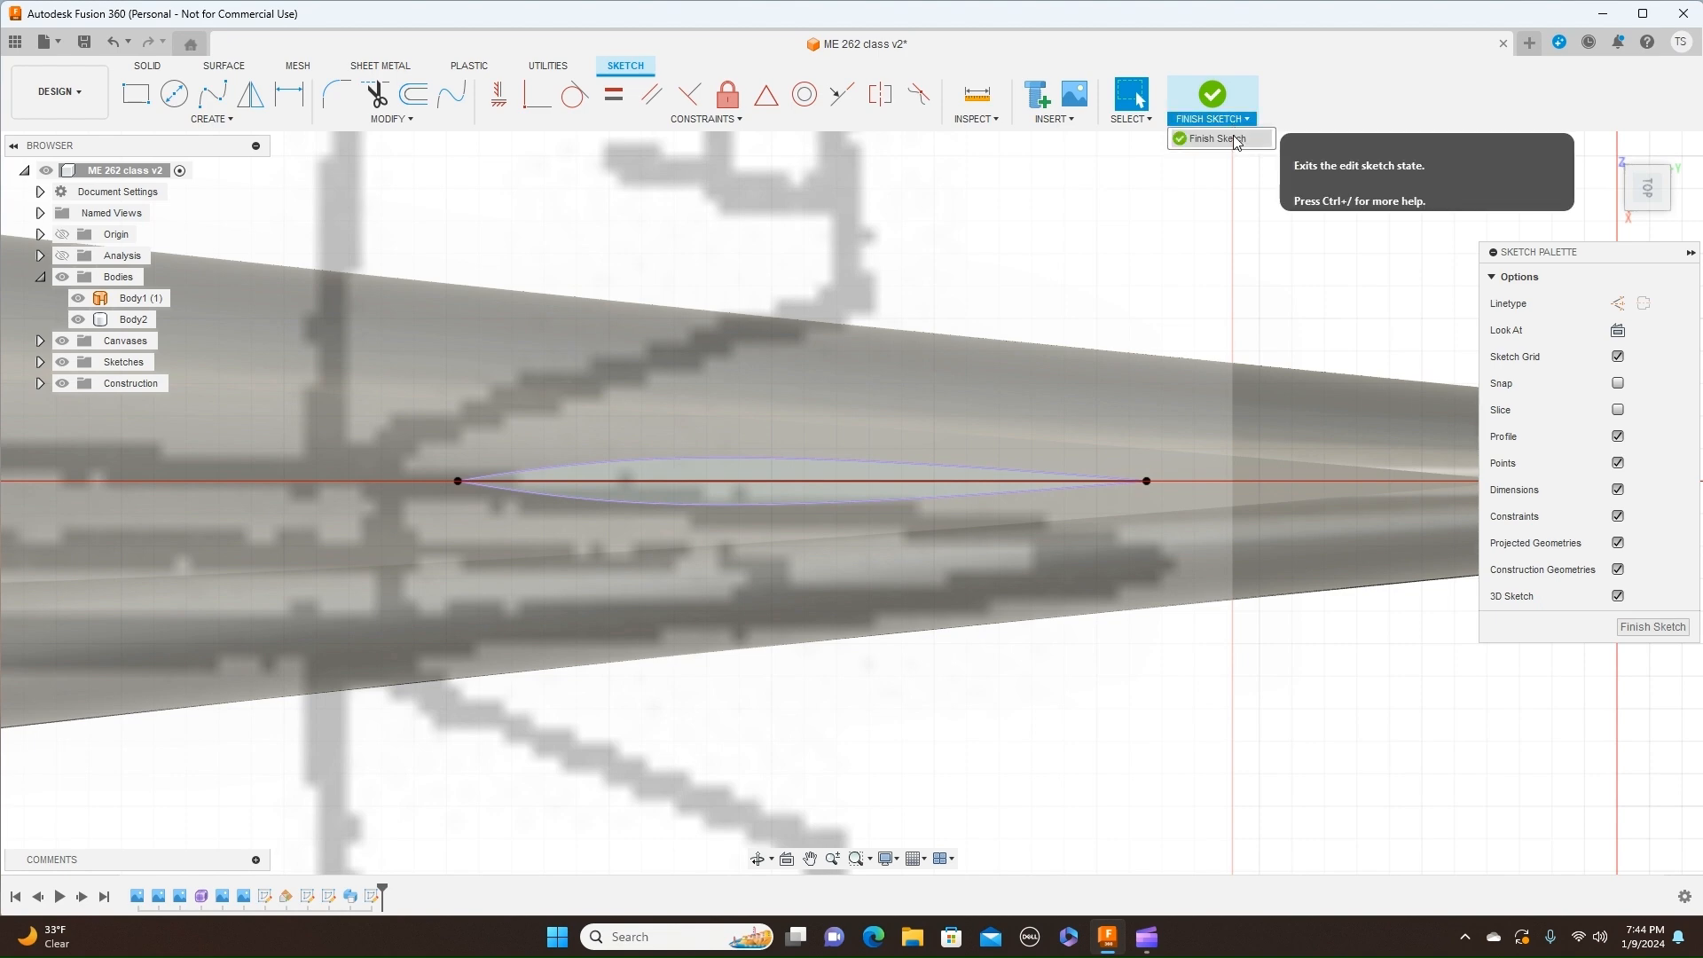
pyautogui.click(1237, 131)
pyautogui.scroll(-5, 1289, 277)
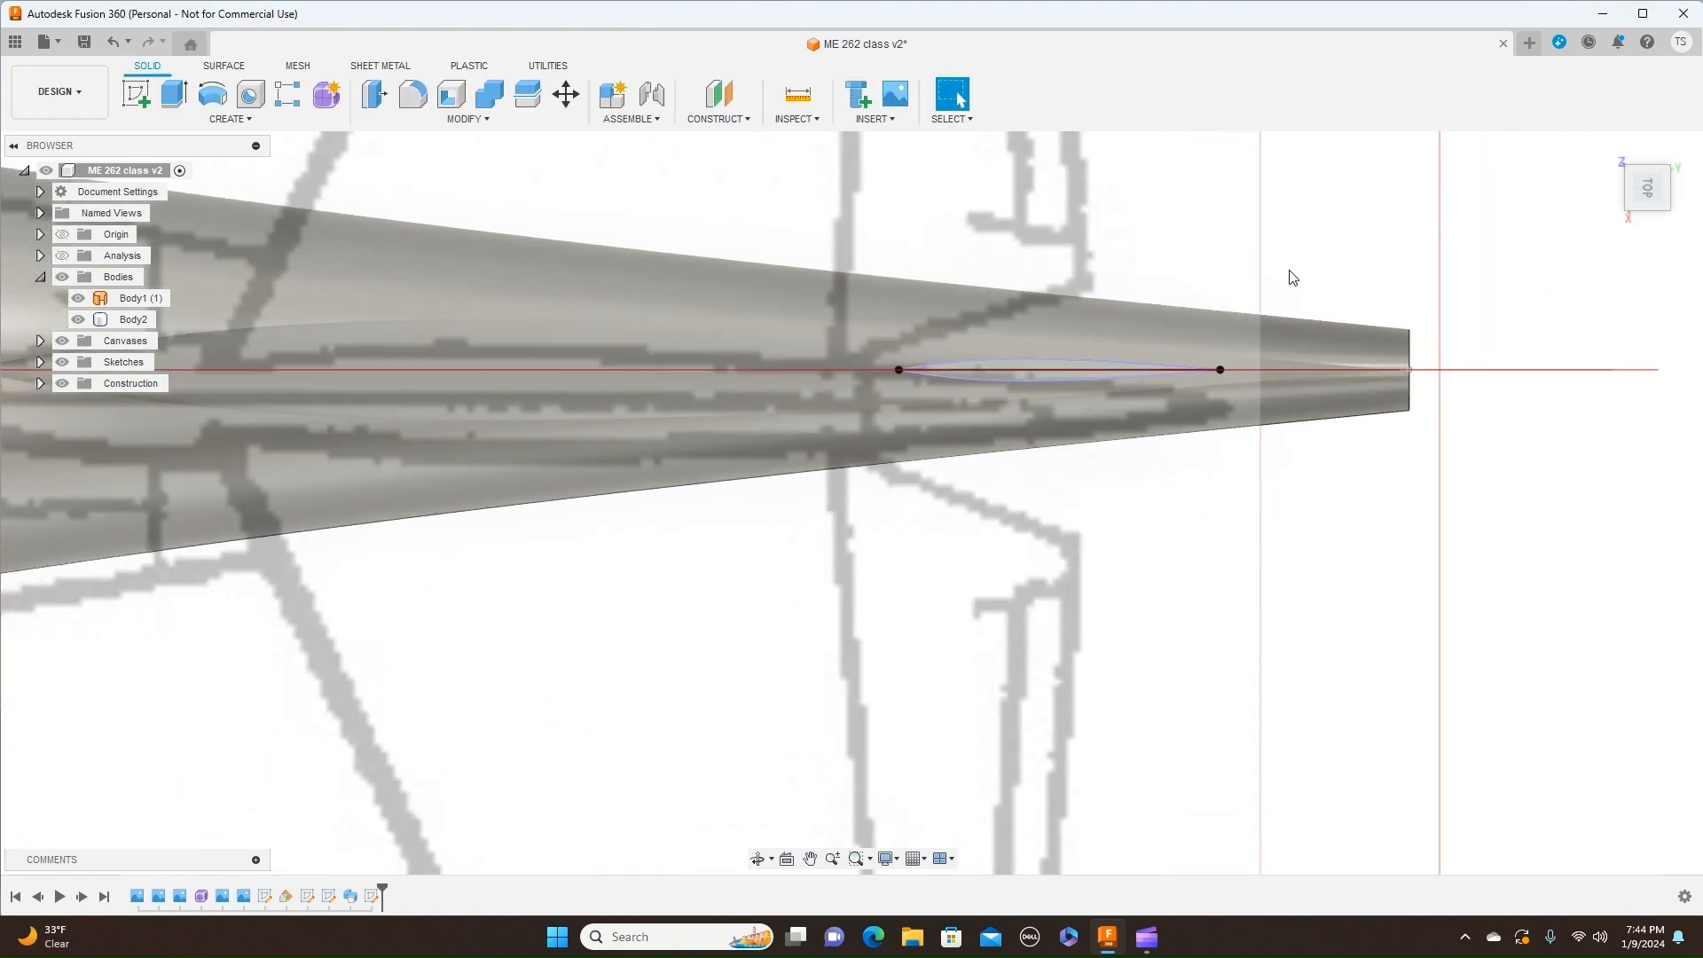
pyautogui.click(1654, 219)
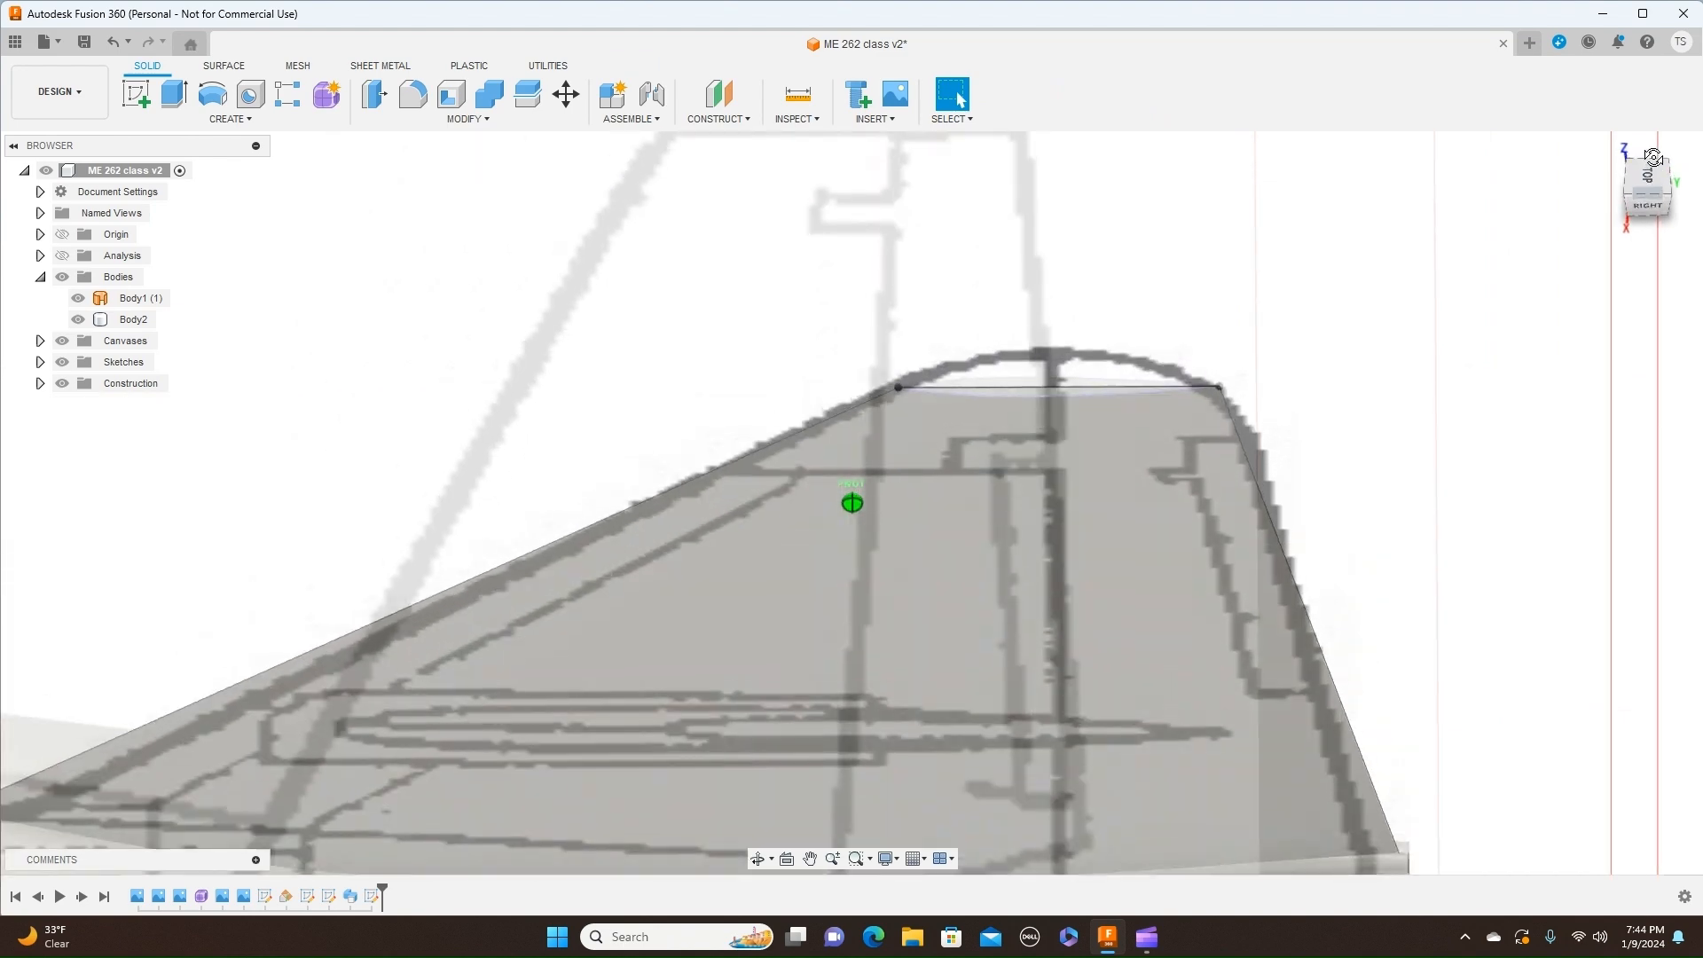
pyautogui.scroll(-4, 1404, 412)
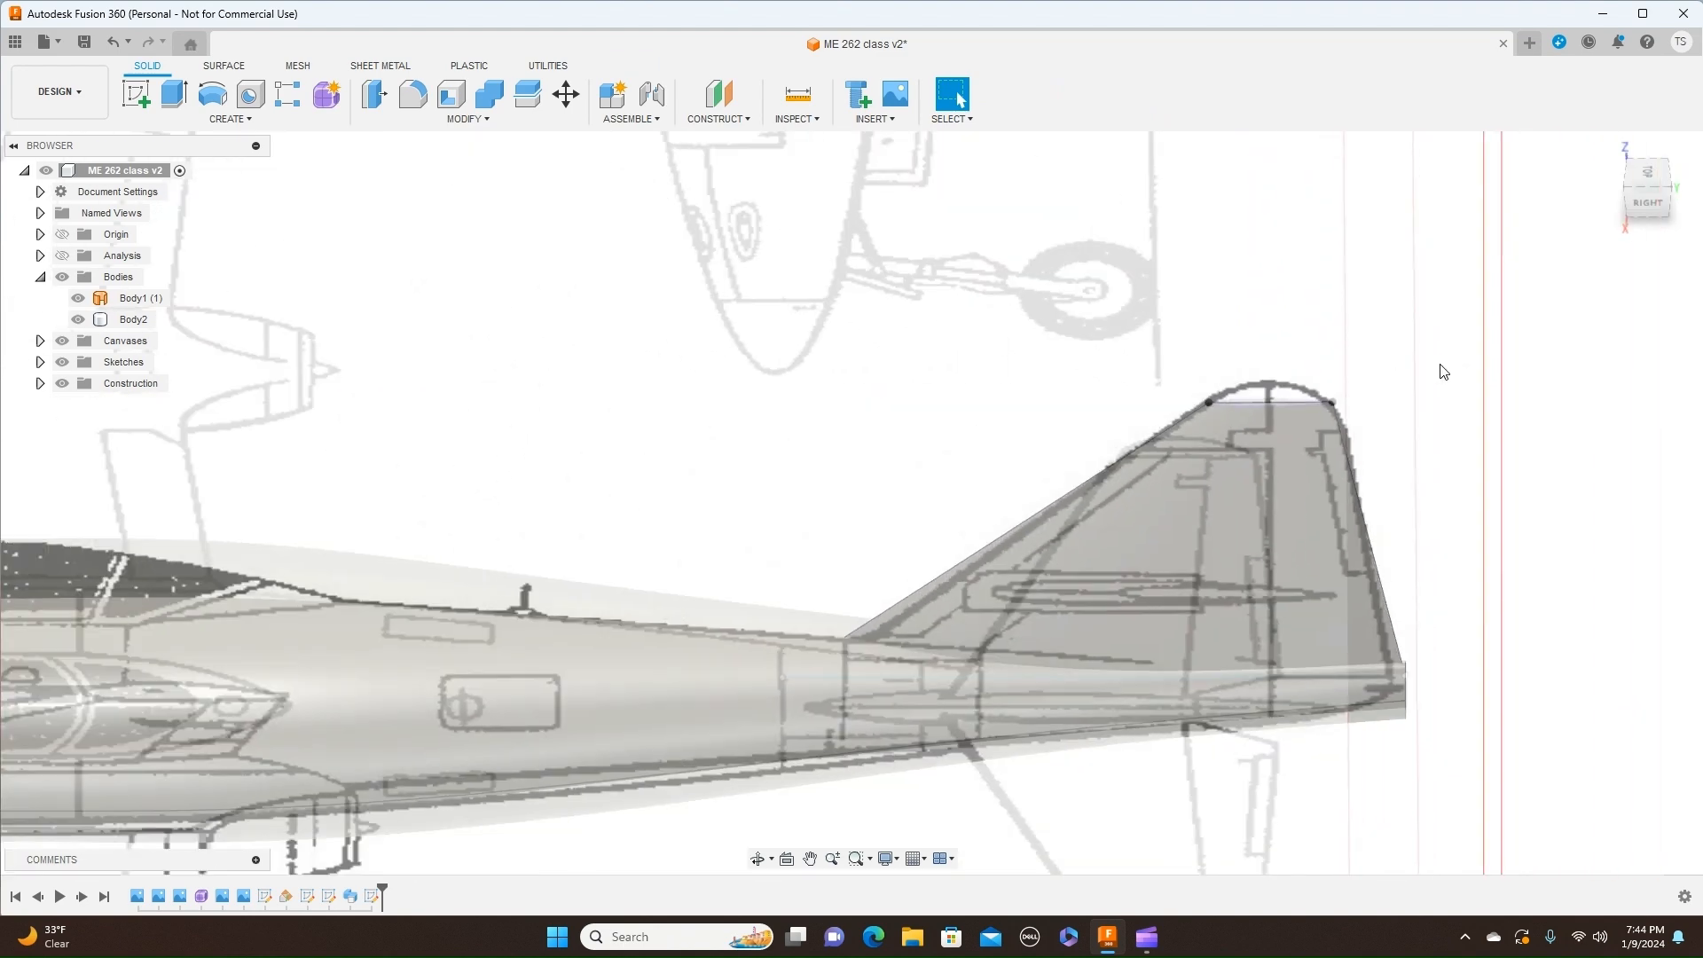
pyautogui.moveTo(1647, 187); pyautogui.dragTo(1644, 214)
pyautogui.scroll(1, 658, 316)
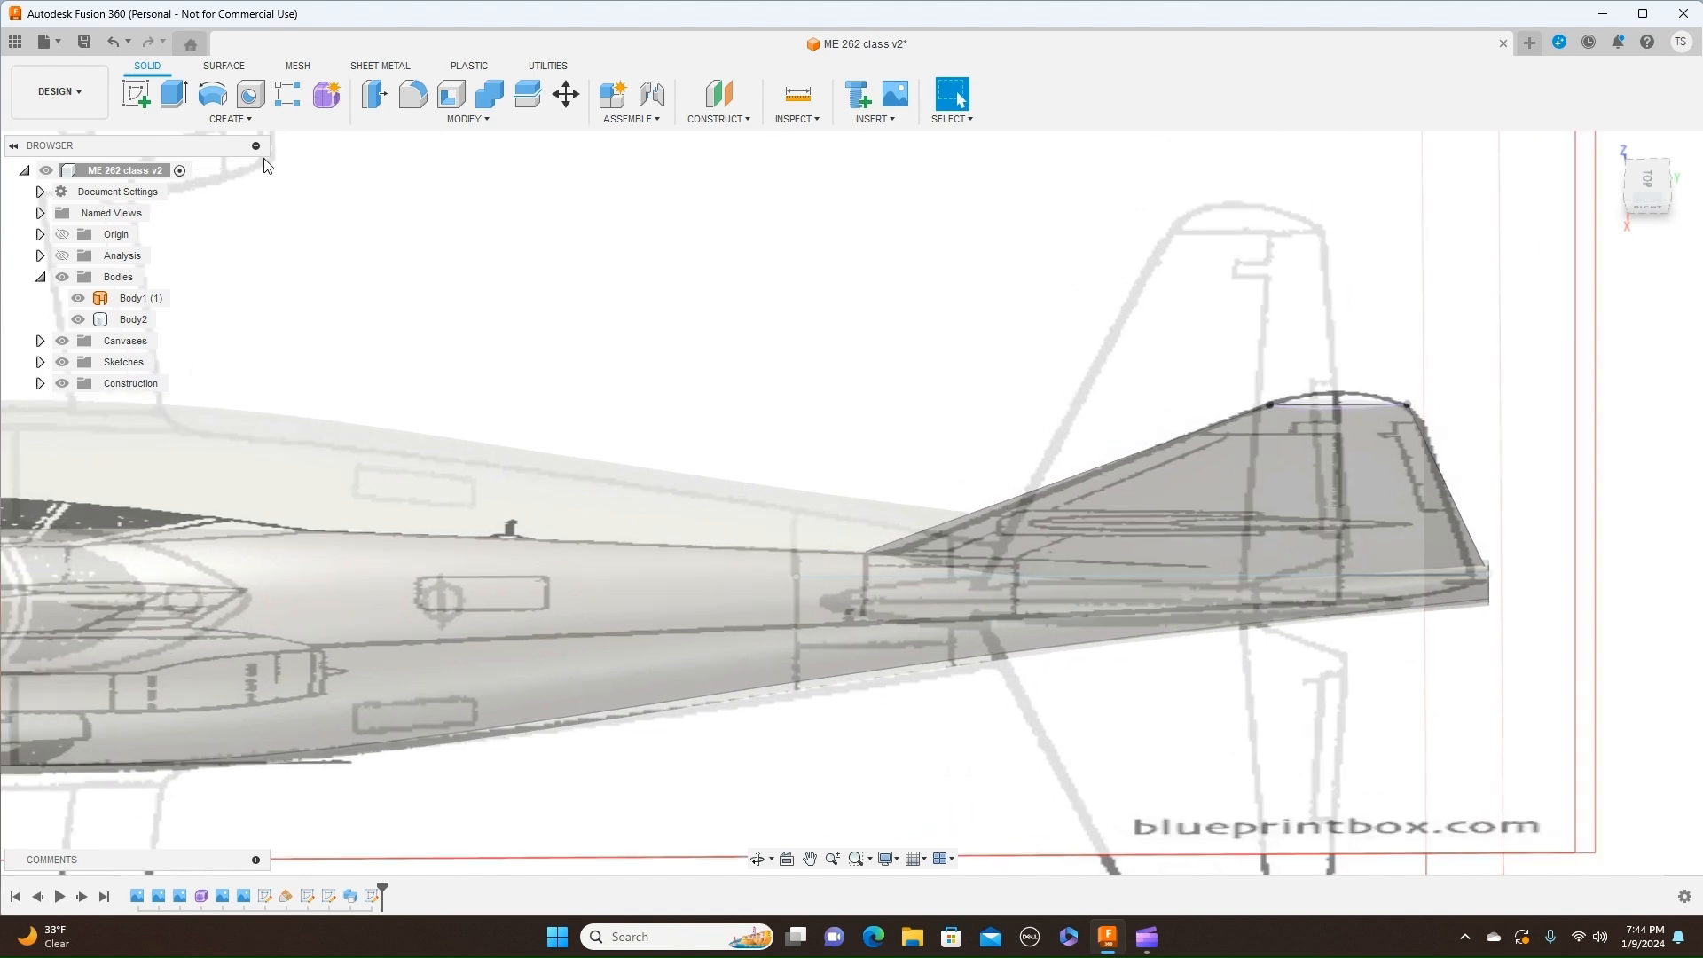
pyautogui.click(251, 119)
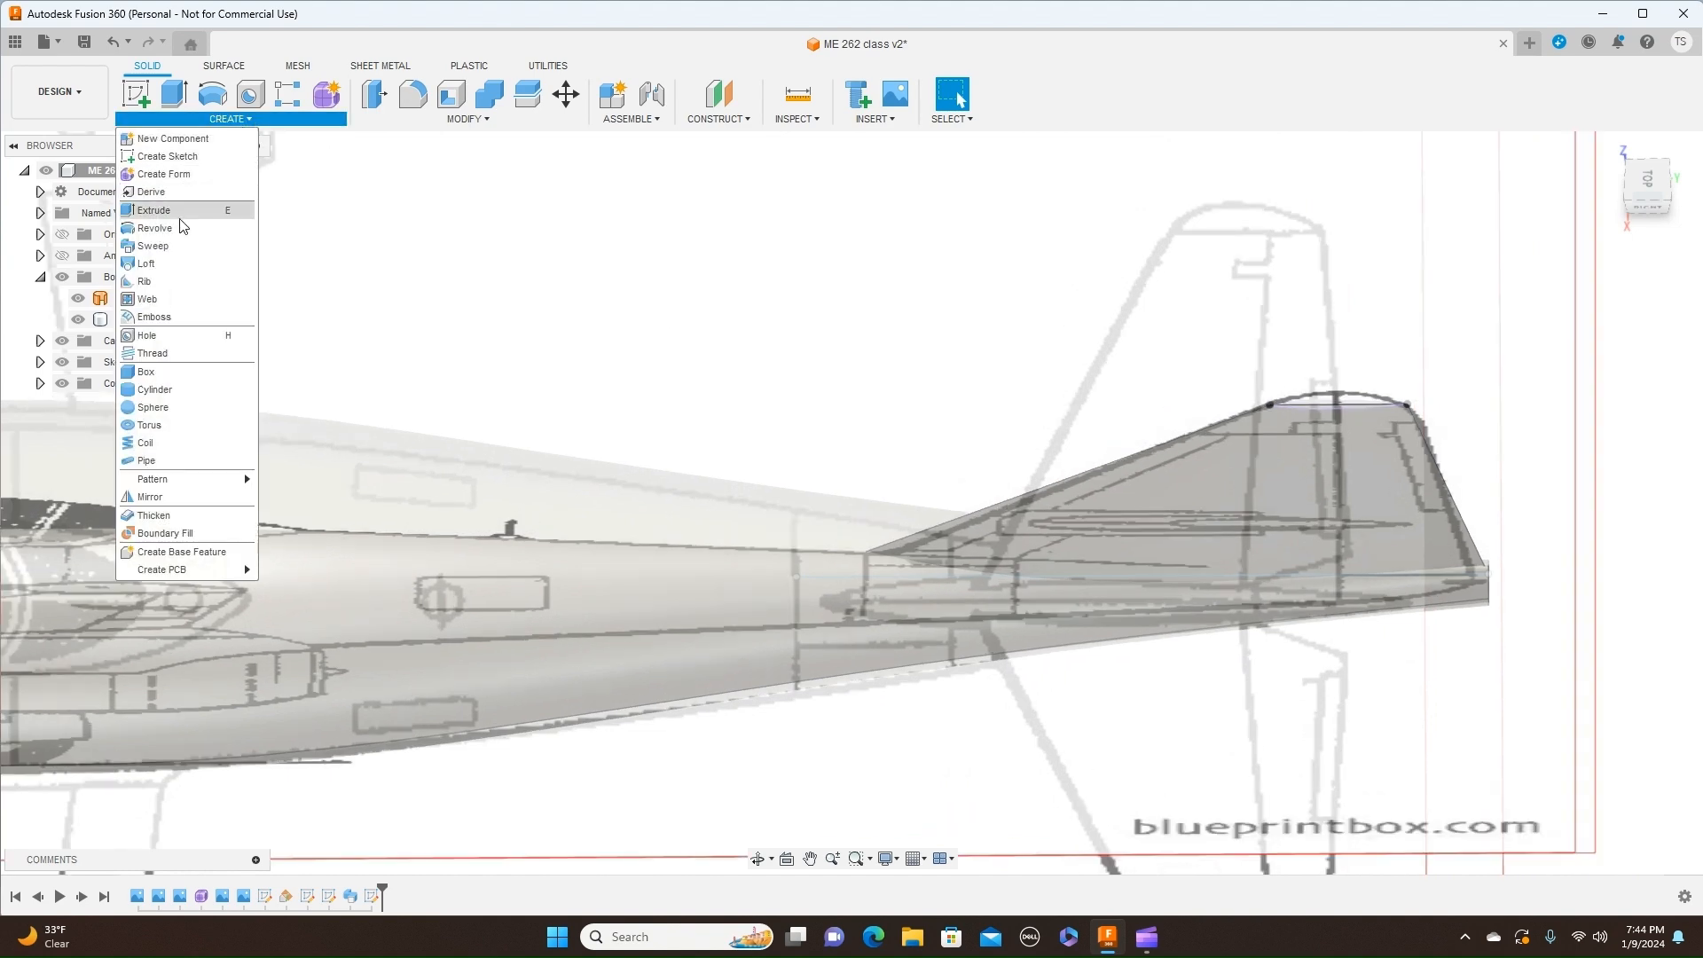
pyautogui.click(172, 264)
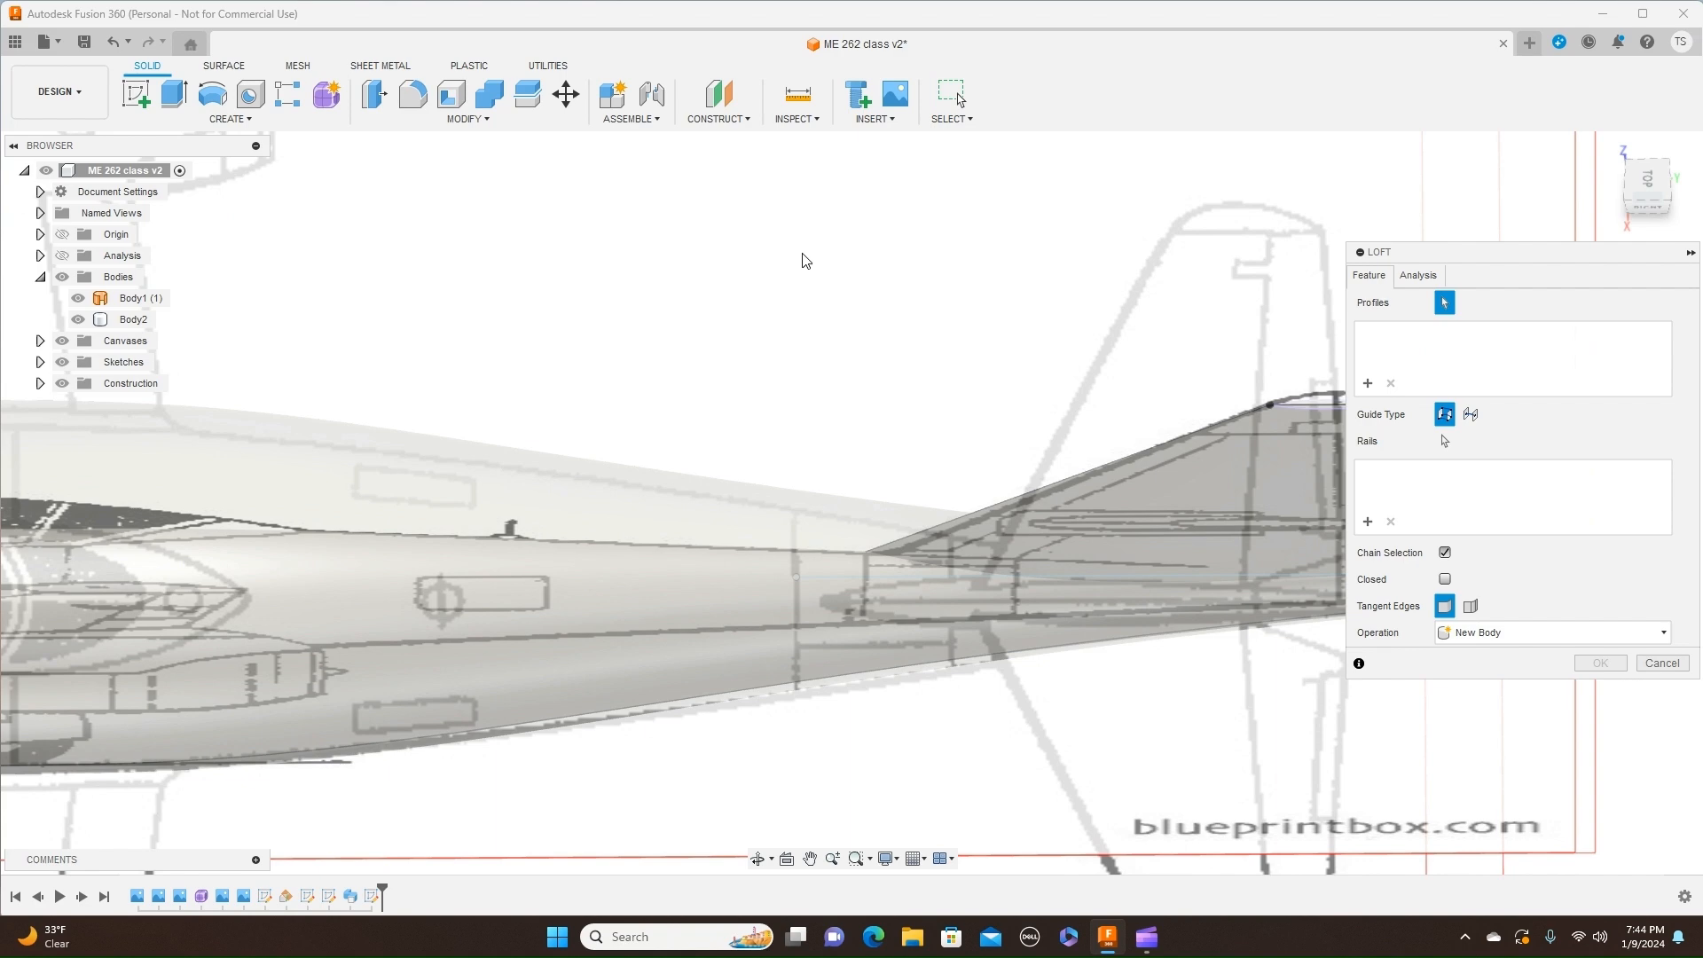
pyautogui.scroll(1, 818, 251)
pyautogui.moveTo(577, 203); pyautogui.dragTo(263, 165, button='middle')
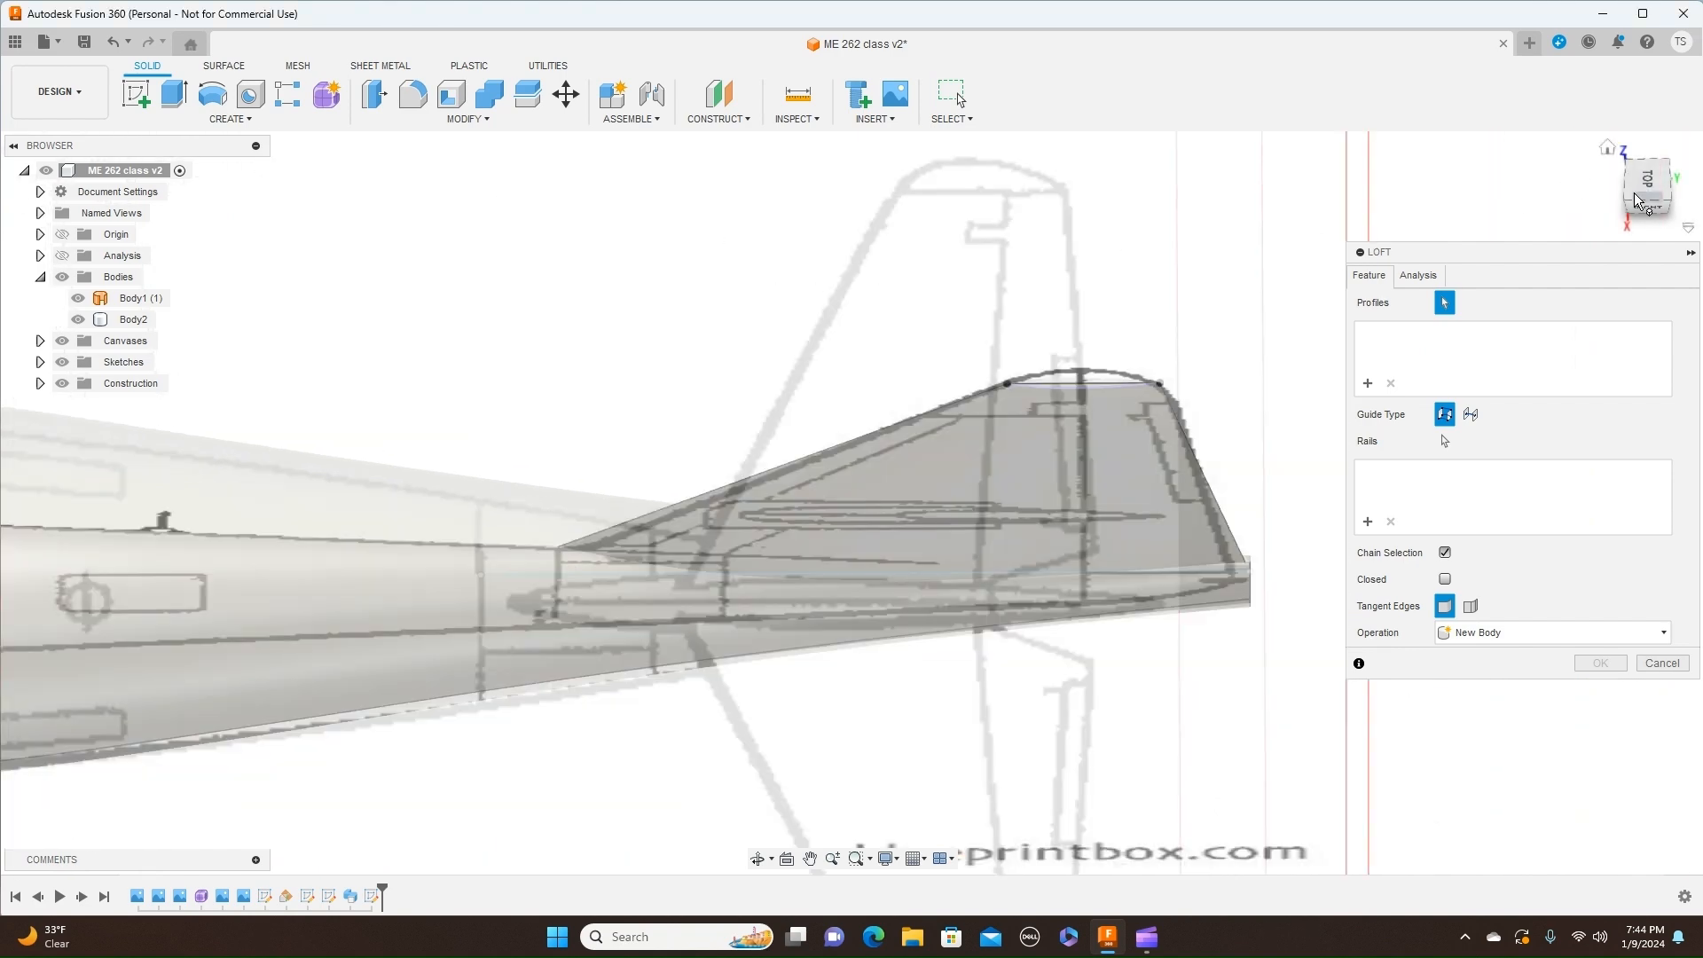
pyautogui.moveTo(1646, 194); pyautogui.dragTo(1647, 221)
pyautogui.scroll(5, 1106, 315)
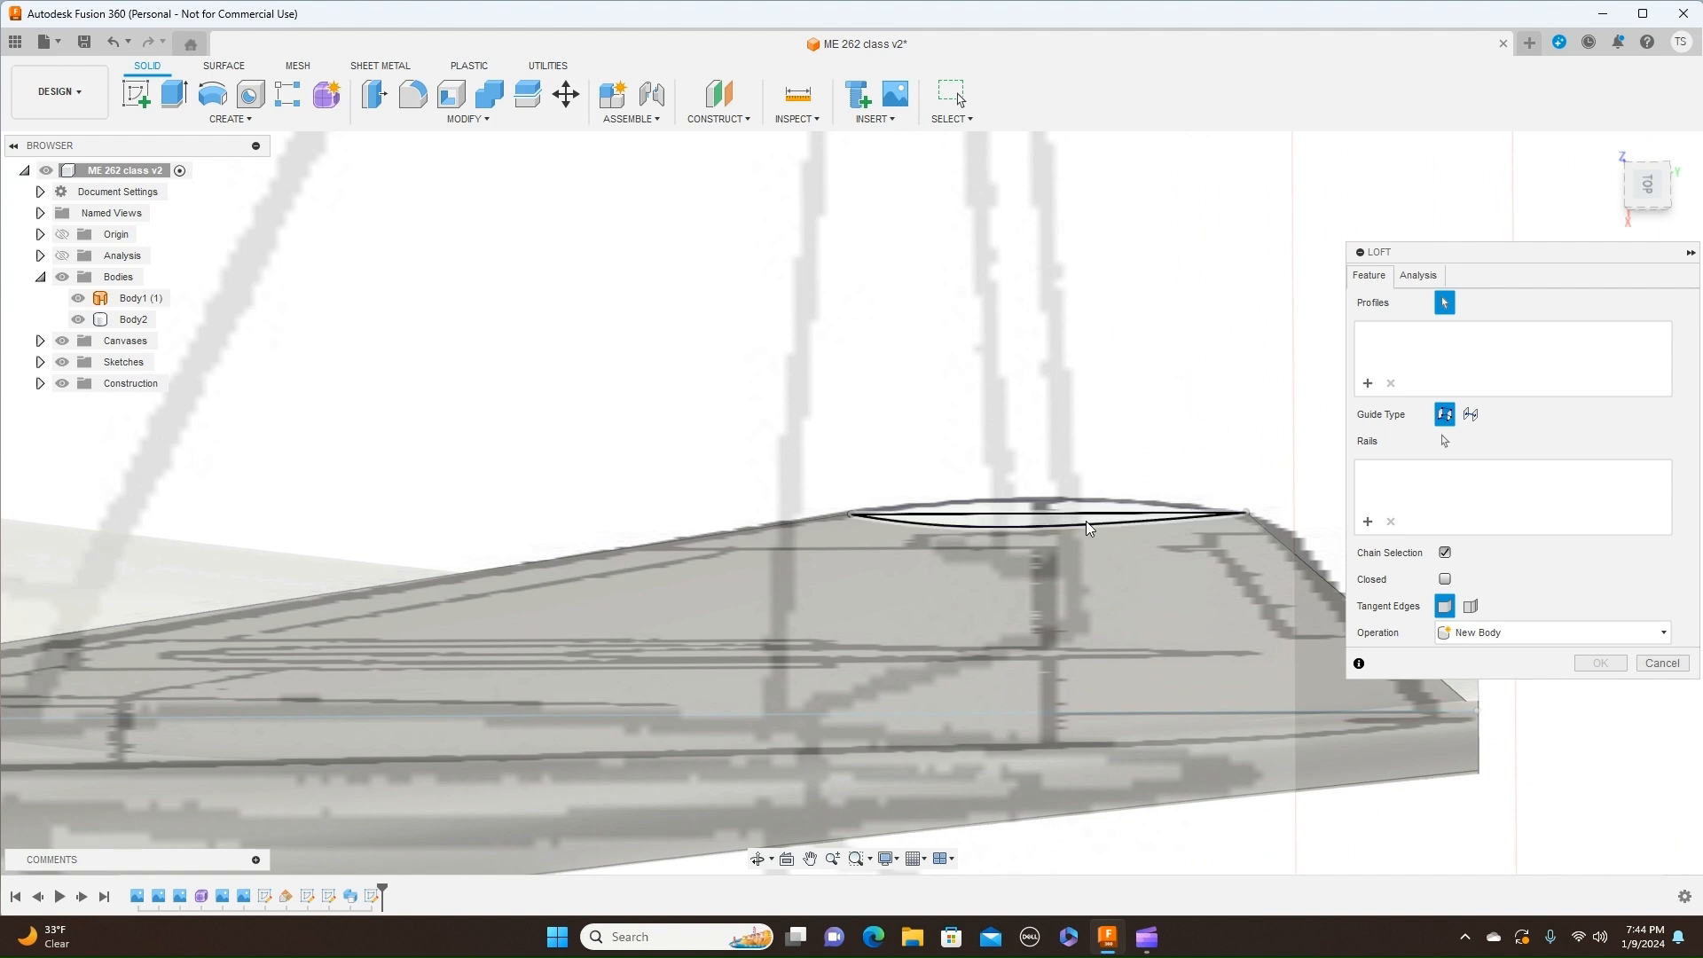
pyautogui.click(1009, 525)
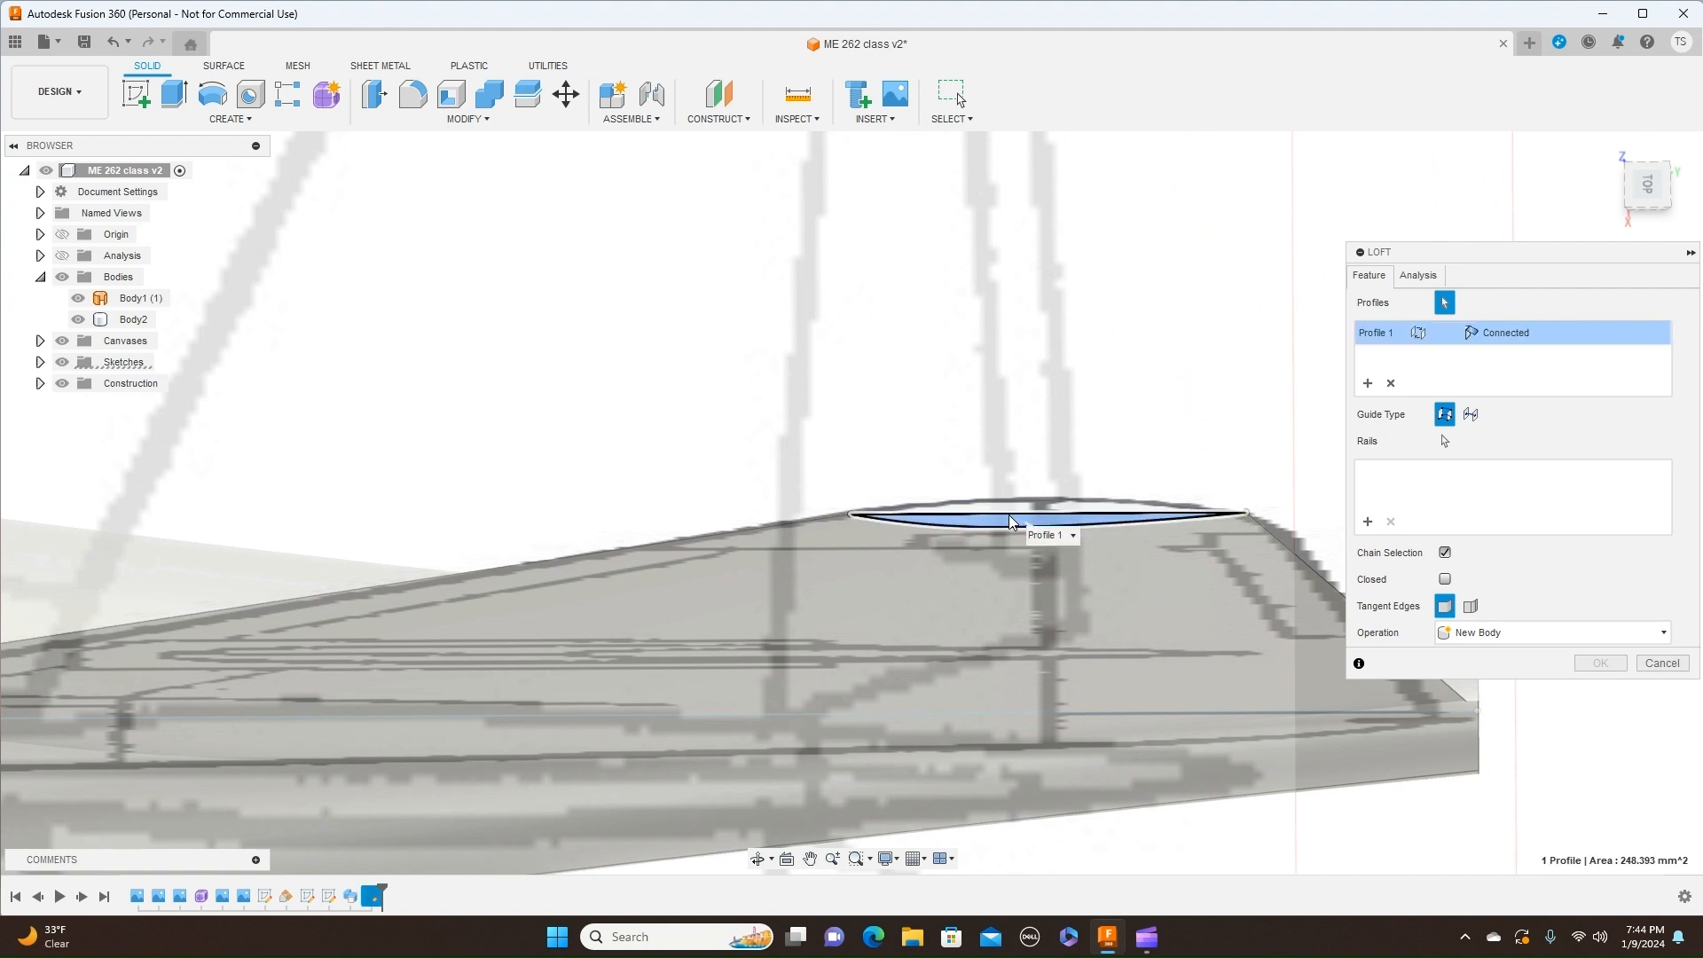
pyautogui.click(1009, 512)
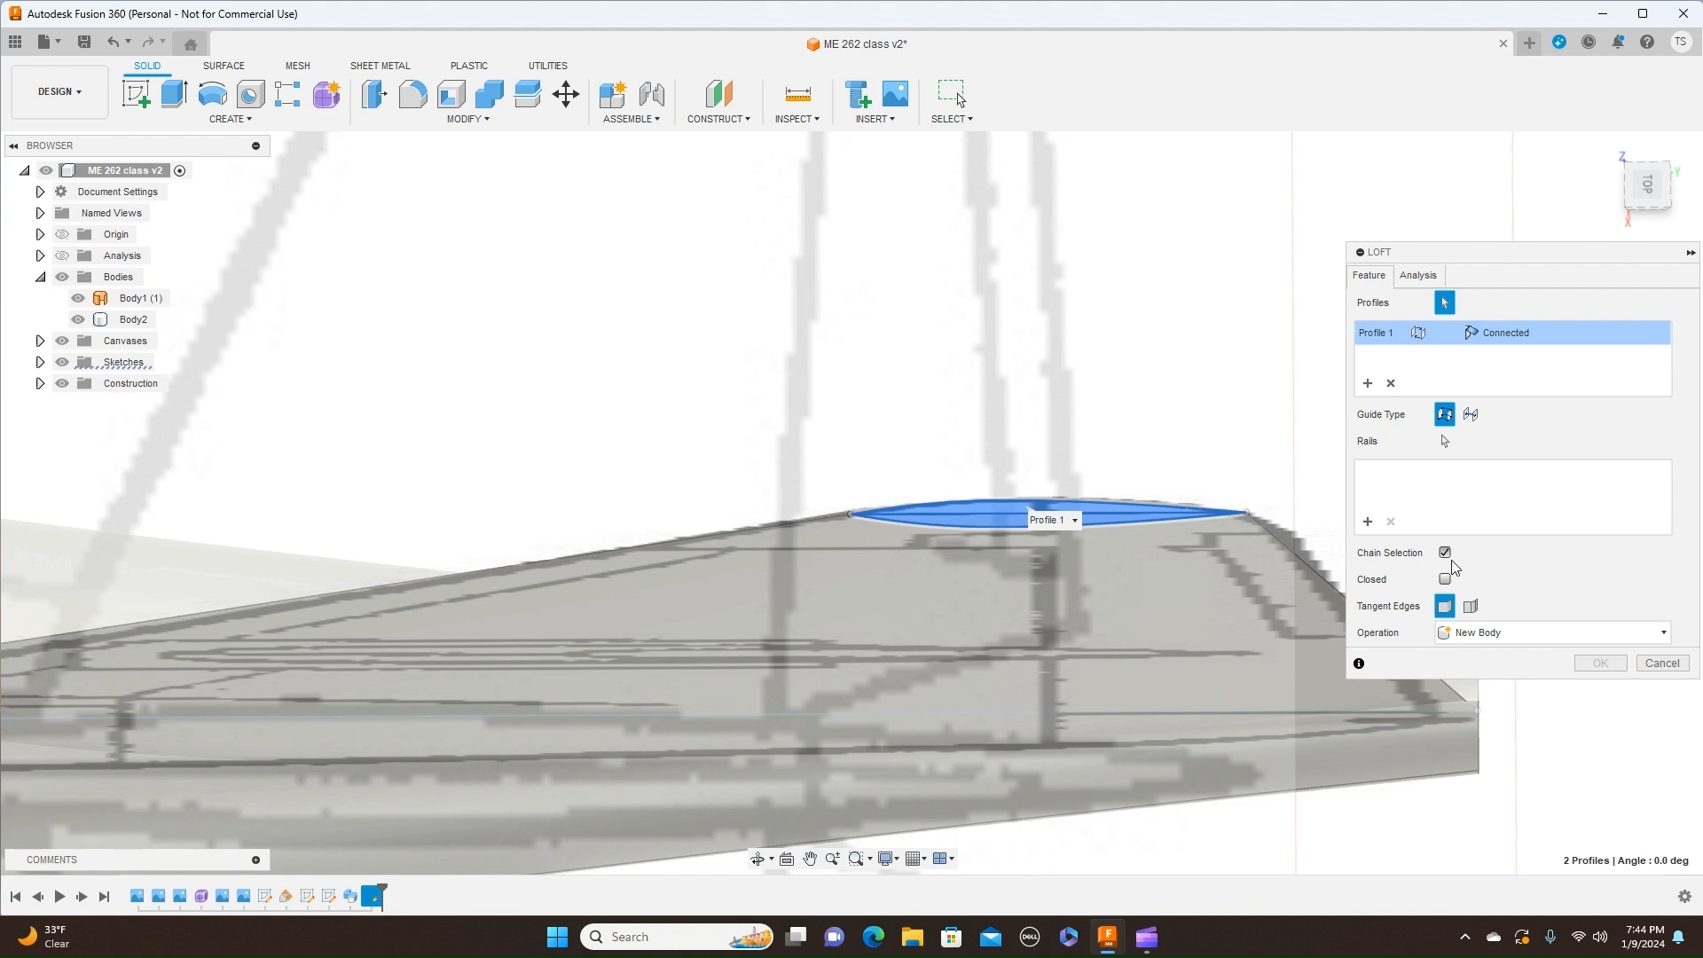
pyautogui.moveTo(1647, 186); pyautogui.dragTo(1642, 169)
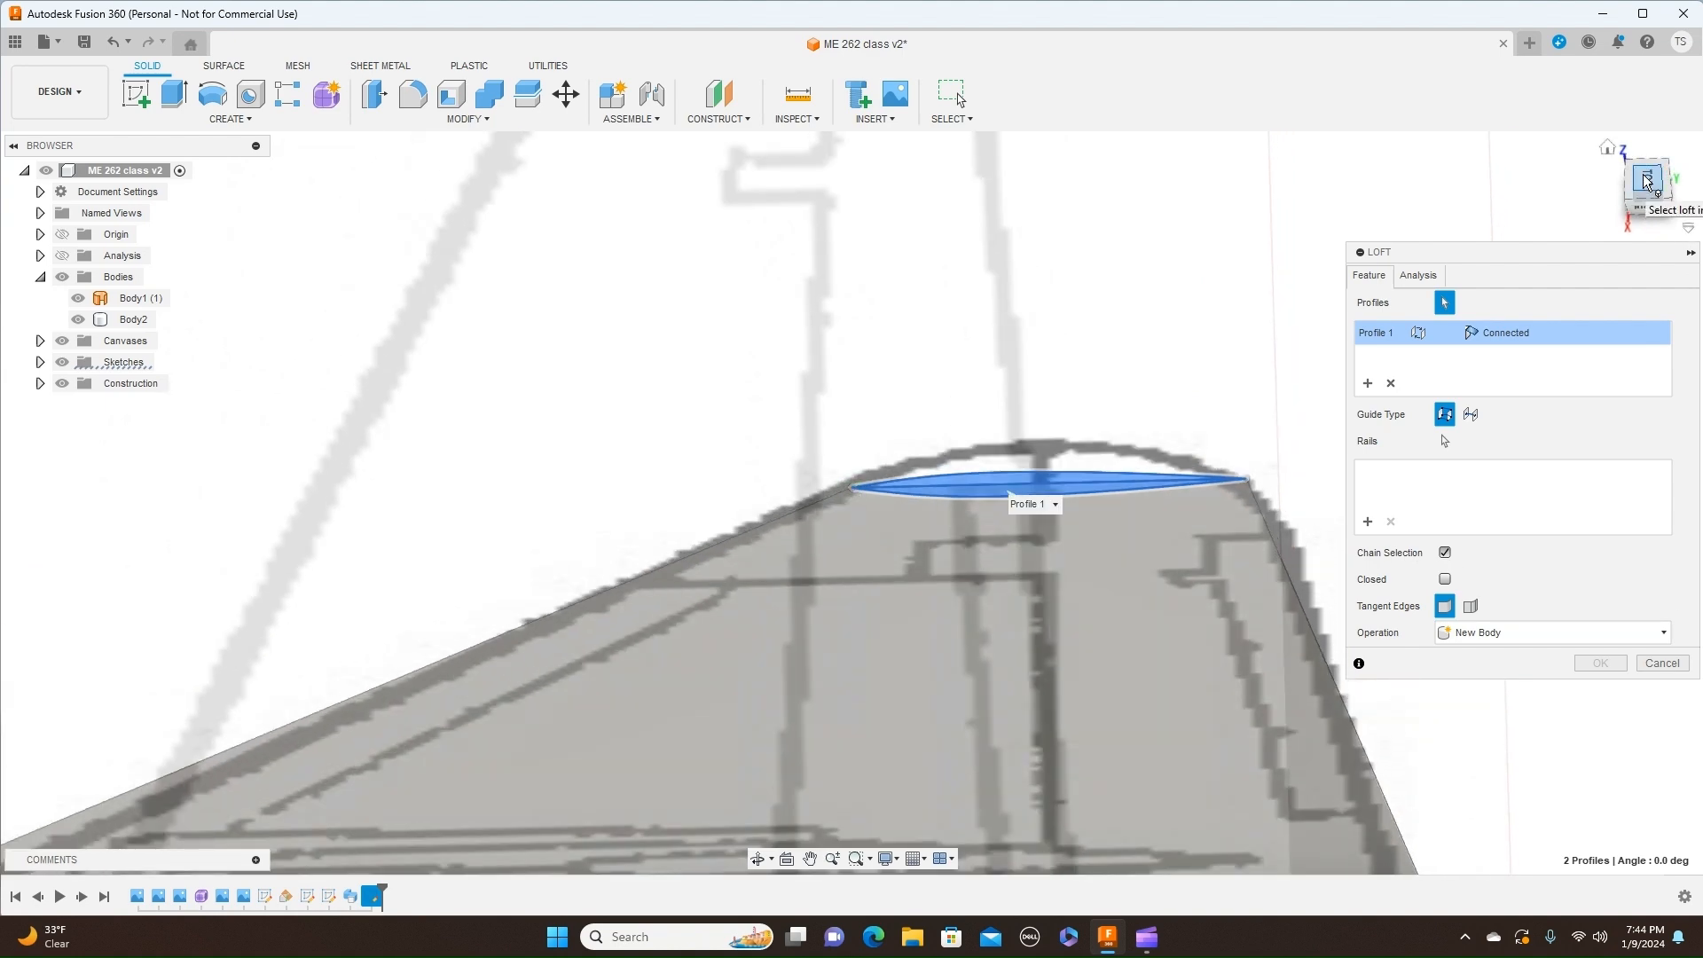
pyautogui.click(1390, 383)
pyautogui.scroll(1, 1052, 449)
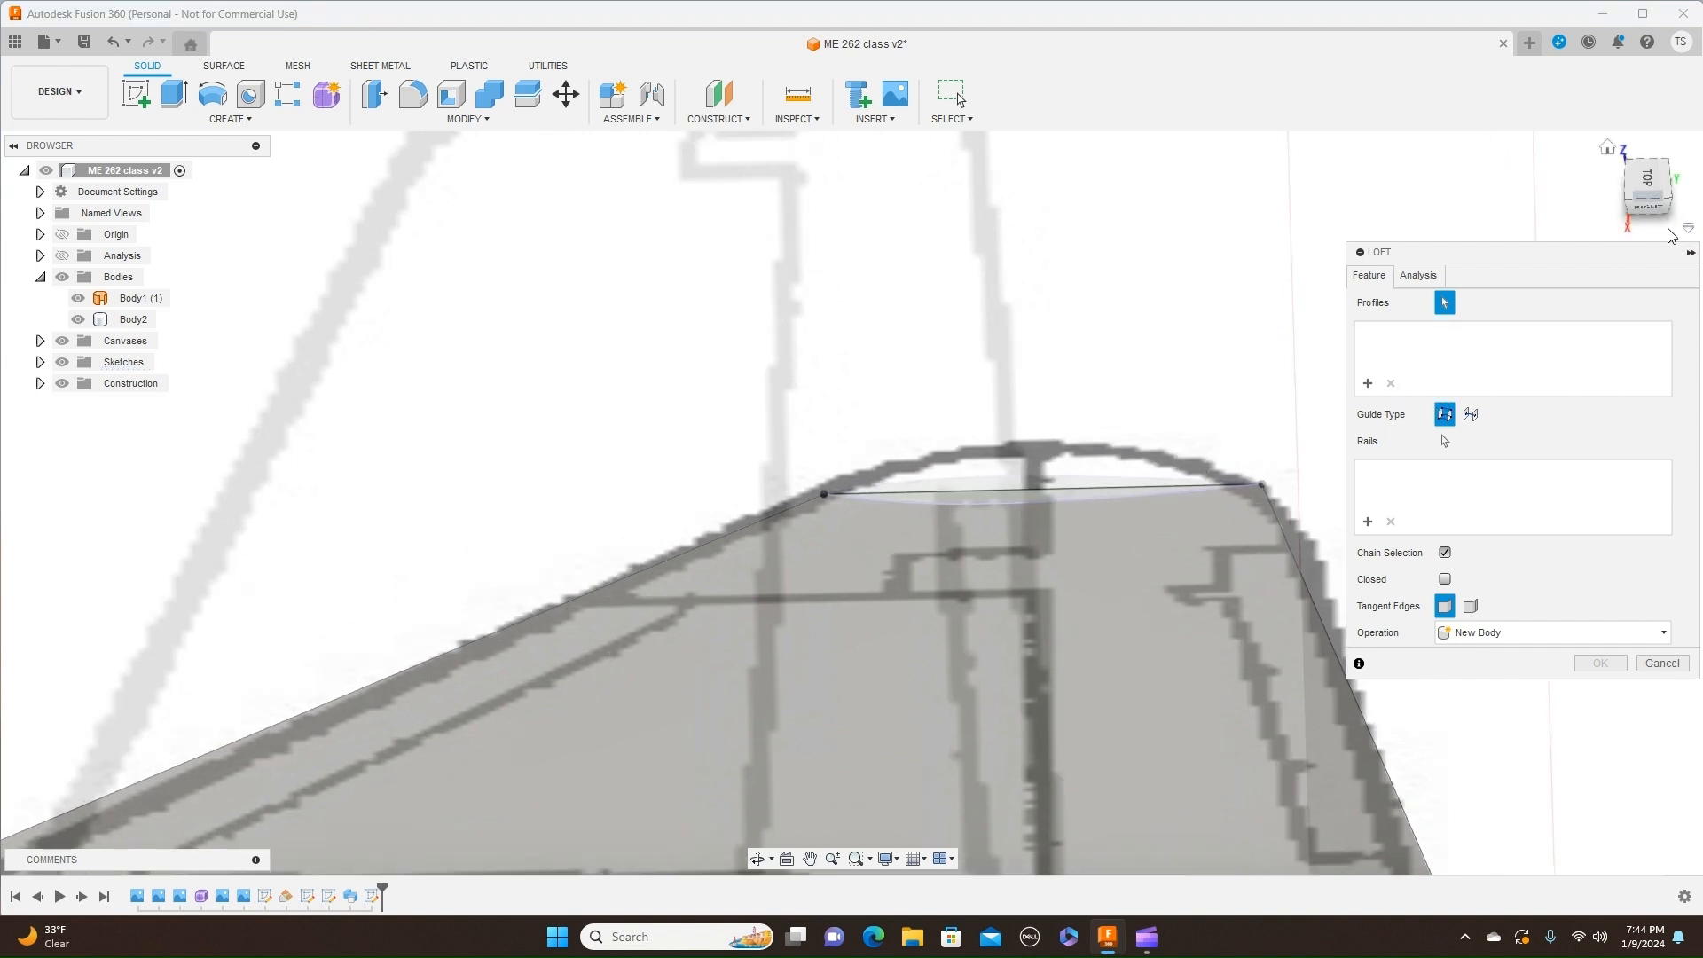
pyautogui.click(1650, 211)
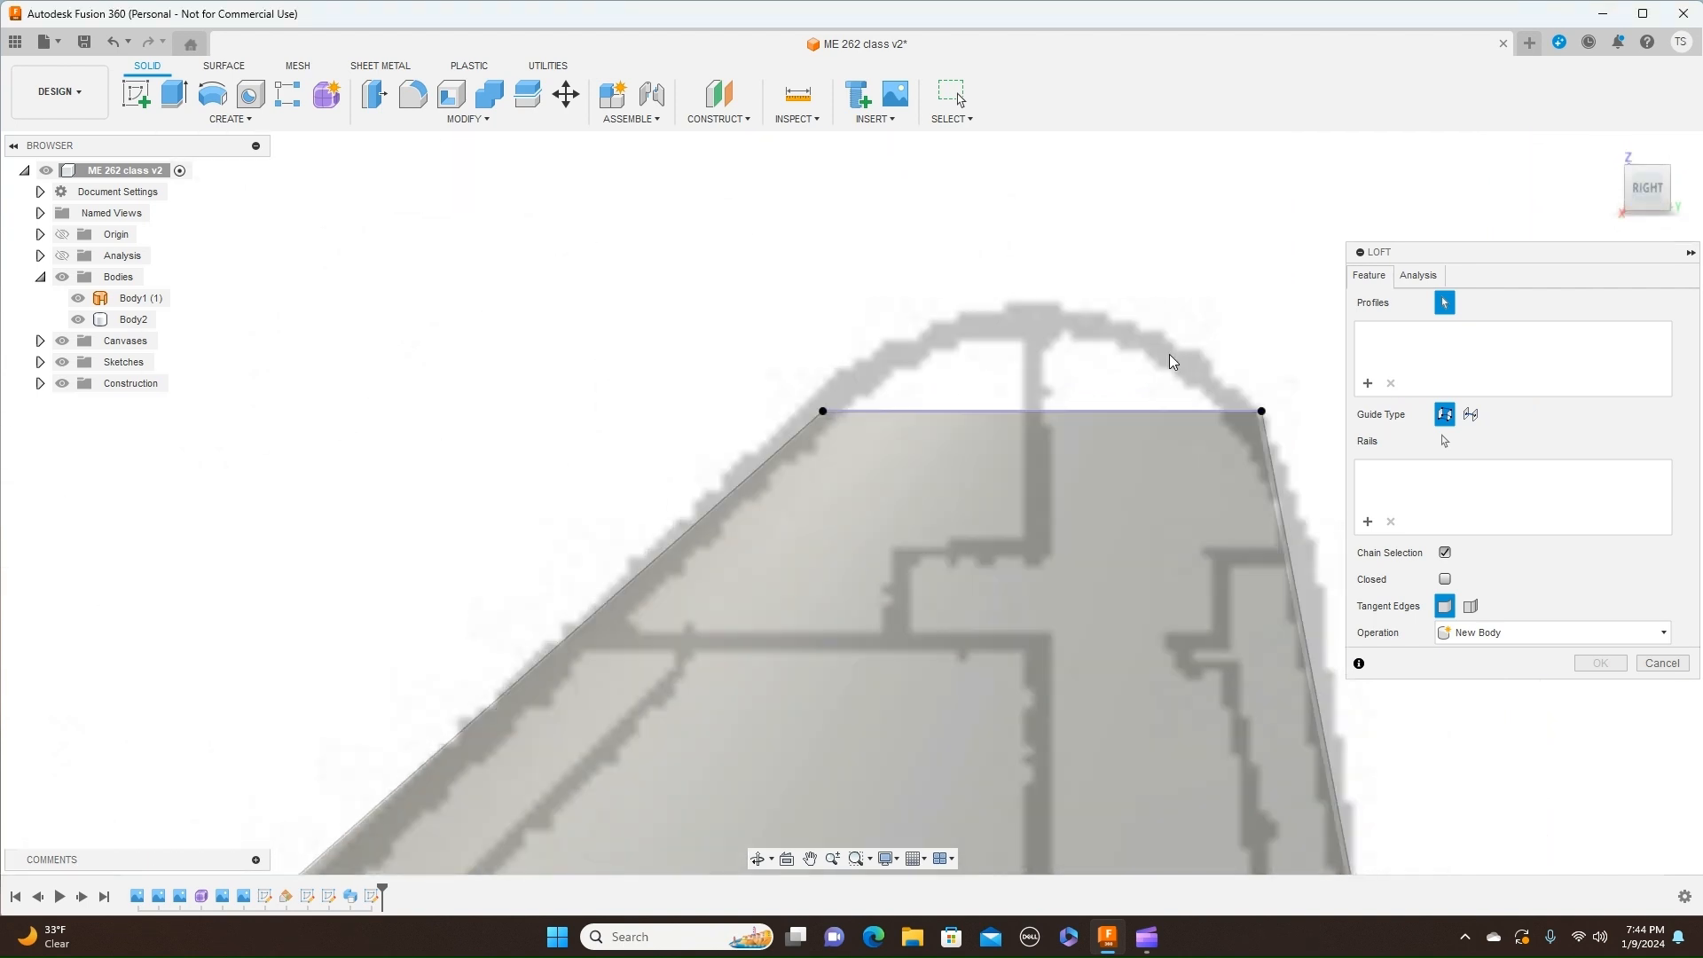
pyautogui.click(1667, 672)
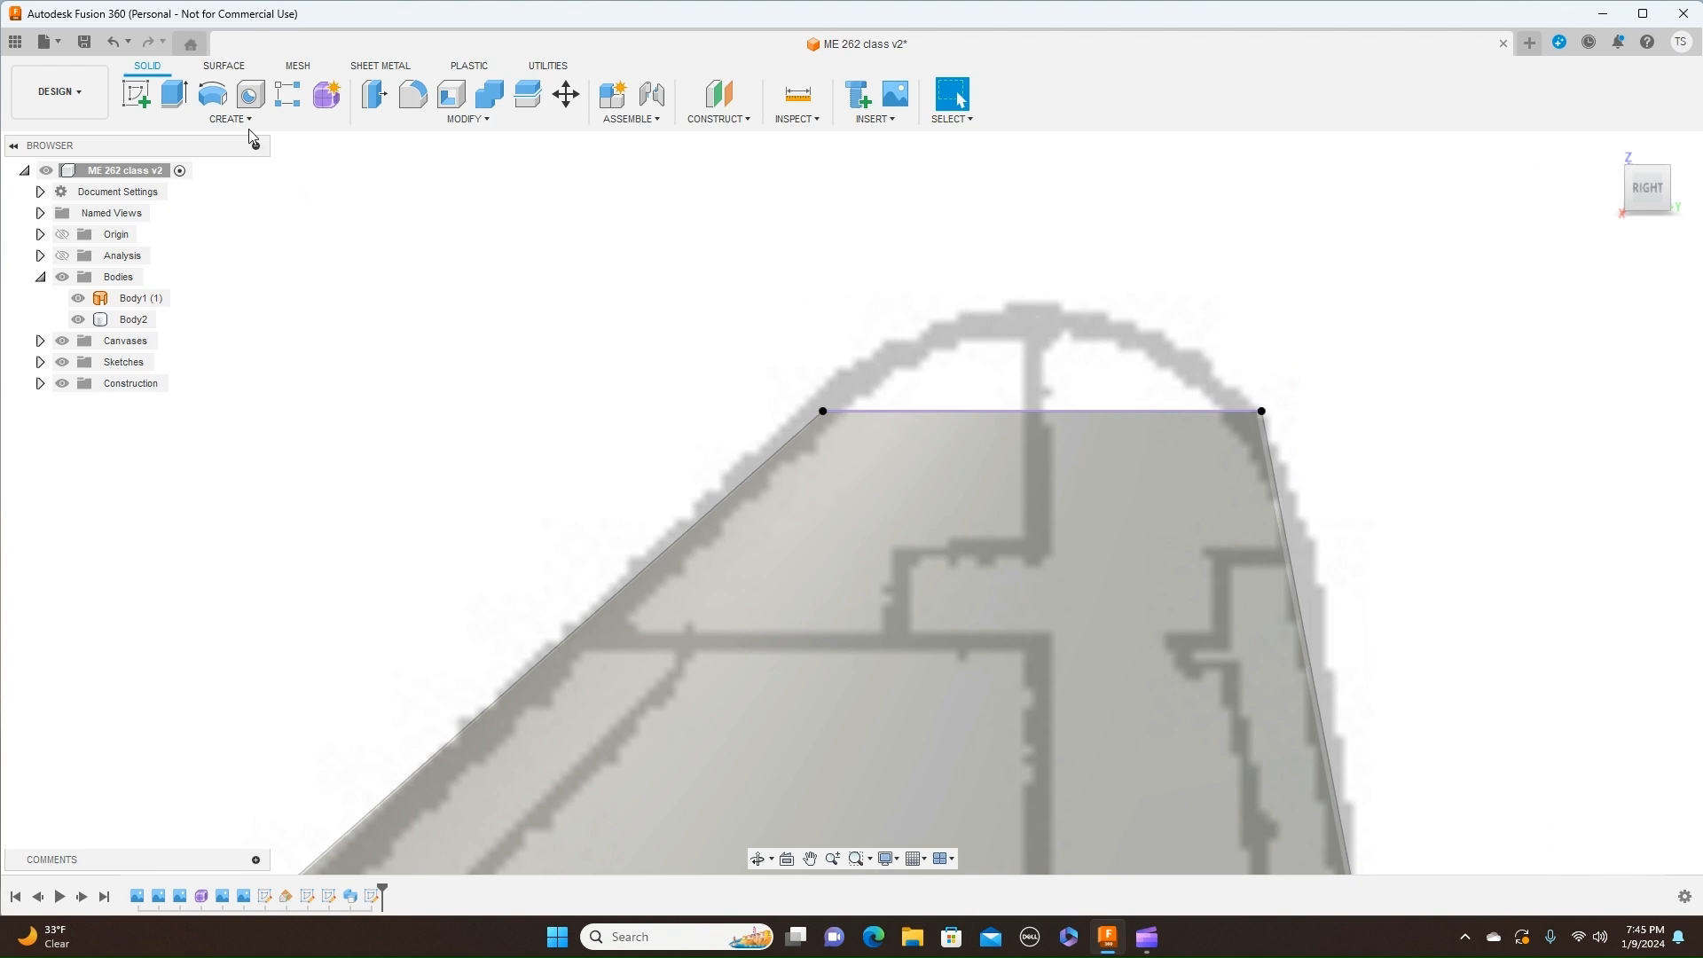
# Step: Start a new sketch on the vertical origin plane that runs lengthwise through the fuselage
pyautogui.scroll(-4, 301, 271)
pyautogui.moveTo(376, 285); pyautogui.dragTo(695, 296, button='middle')
pyautogui.scroll(-1, 585, 305)
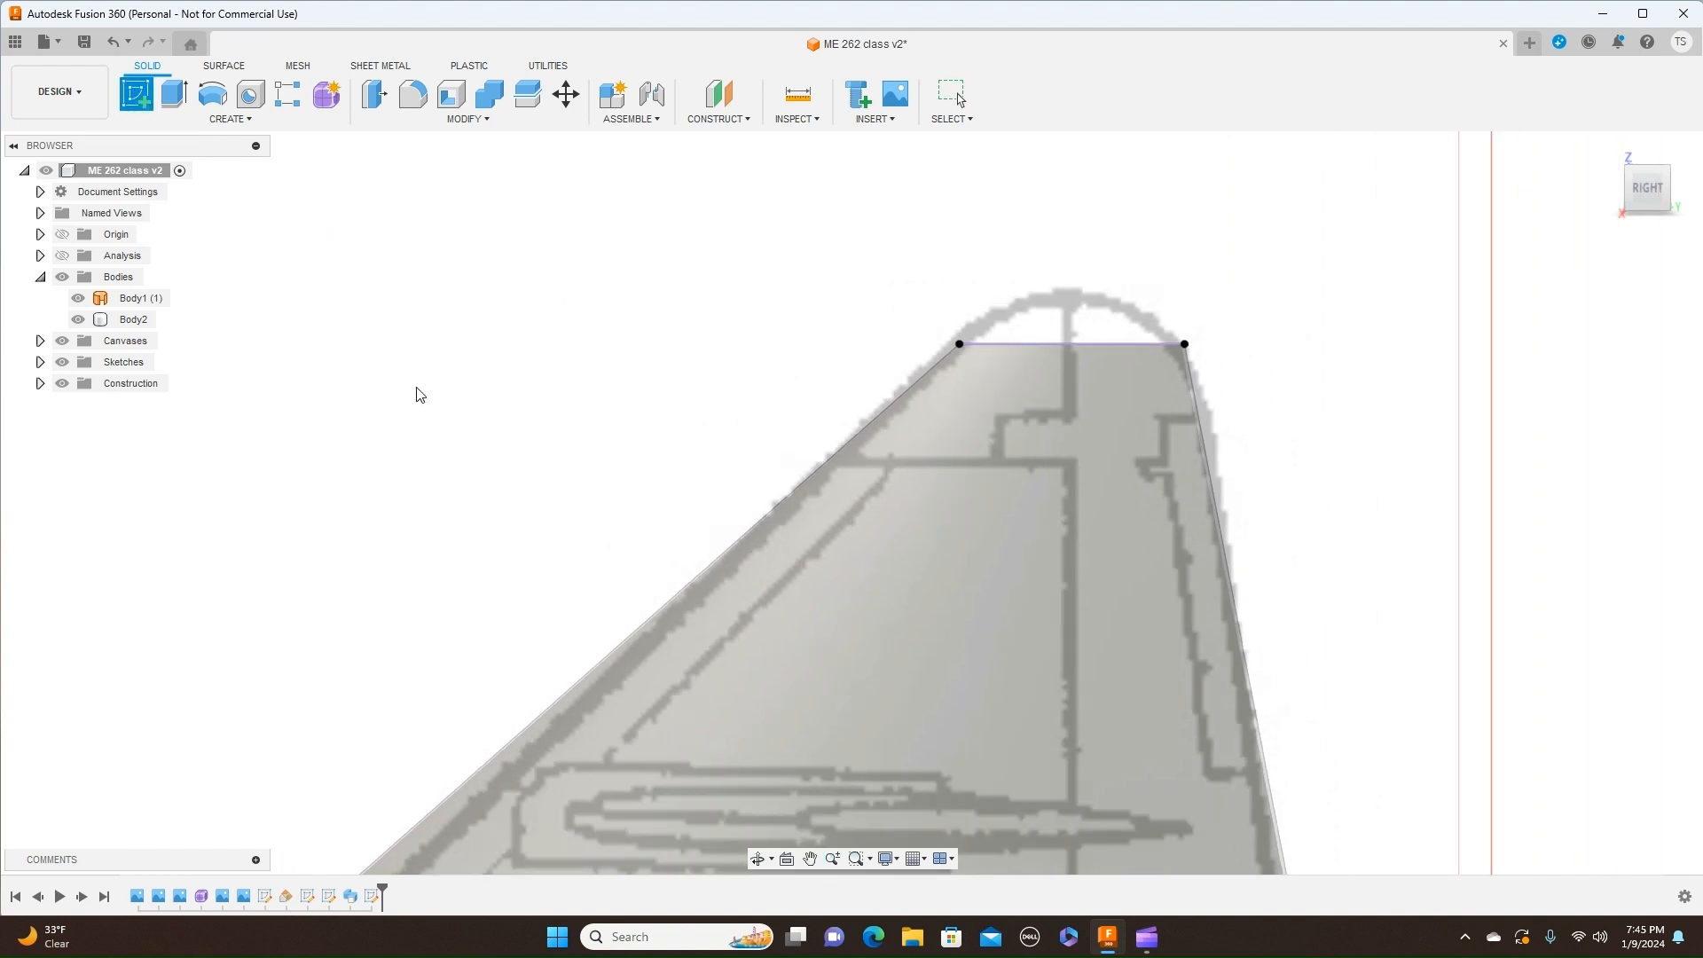
pyautogui.scroll(-2, 421, 389)
pyautogui.moveTo(429, 391)
pyautogui.mouseDown(button='middle')
pyautogui.moveTo(891, 351)
pyautogui.moveTo(780, 349)
pyautogui.moveTo(1027, 346)
pyautogui.mouseUp(button='middle')
pyautogui.scroll(-2, 879, 359)
pyautogui.scroll(-1, 1029, 342)
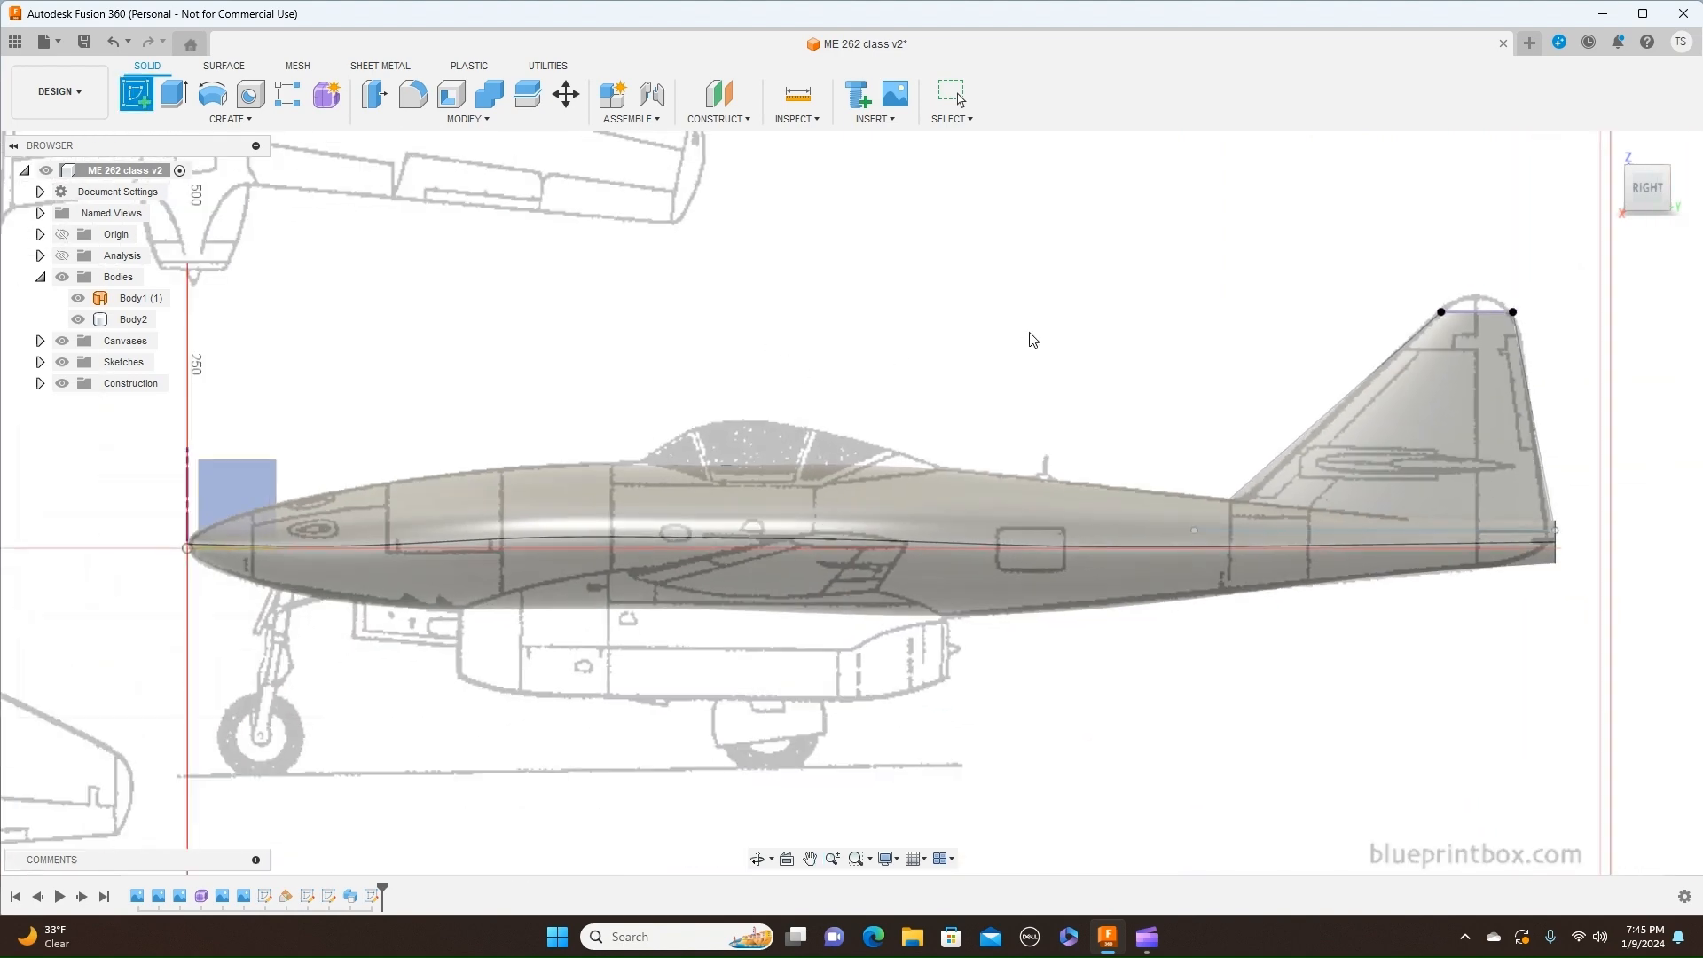
pyautogui.click(258, 500)
# Step: Trace the rounded fin tip on the blueprint with a five-point fit-point spline from the chord's front end to its rear end
pyautogui.moveTo(821, 339)
pyautogui.mouseDown(button='middle')
pyautogui.moveTo(692, 396)
pyautogui.moveTo(18, 443)
pyautogui.mouseUp(button='middle')
pyautogui.scroll(-1, 776, 345)
pyautogui.scroll(2, 782, 340)
pyautogui.moveTo(1012, 331); pyautogui.dragTo(577, 319, button='middle')
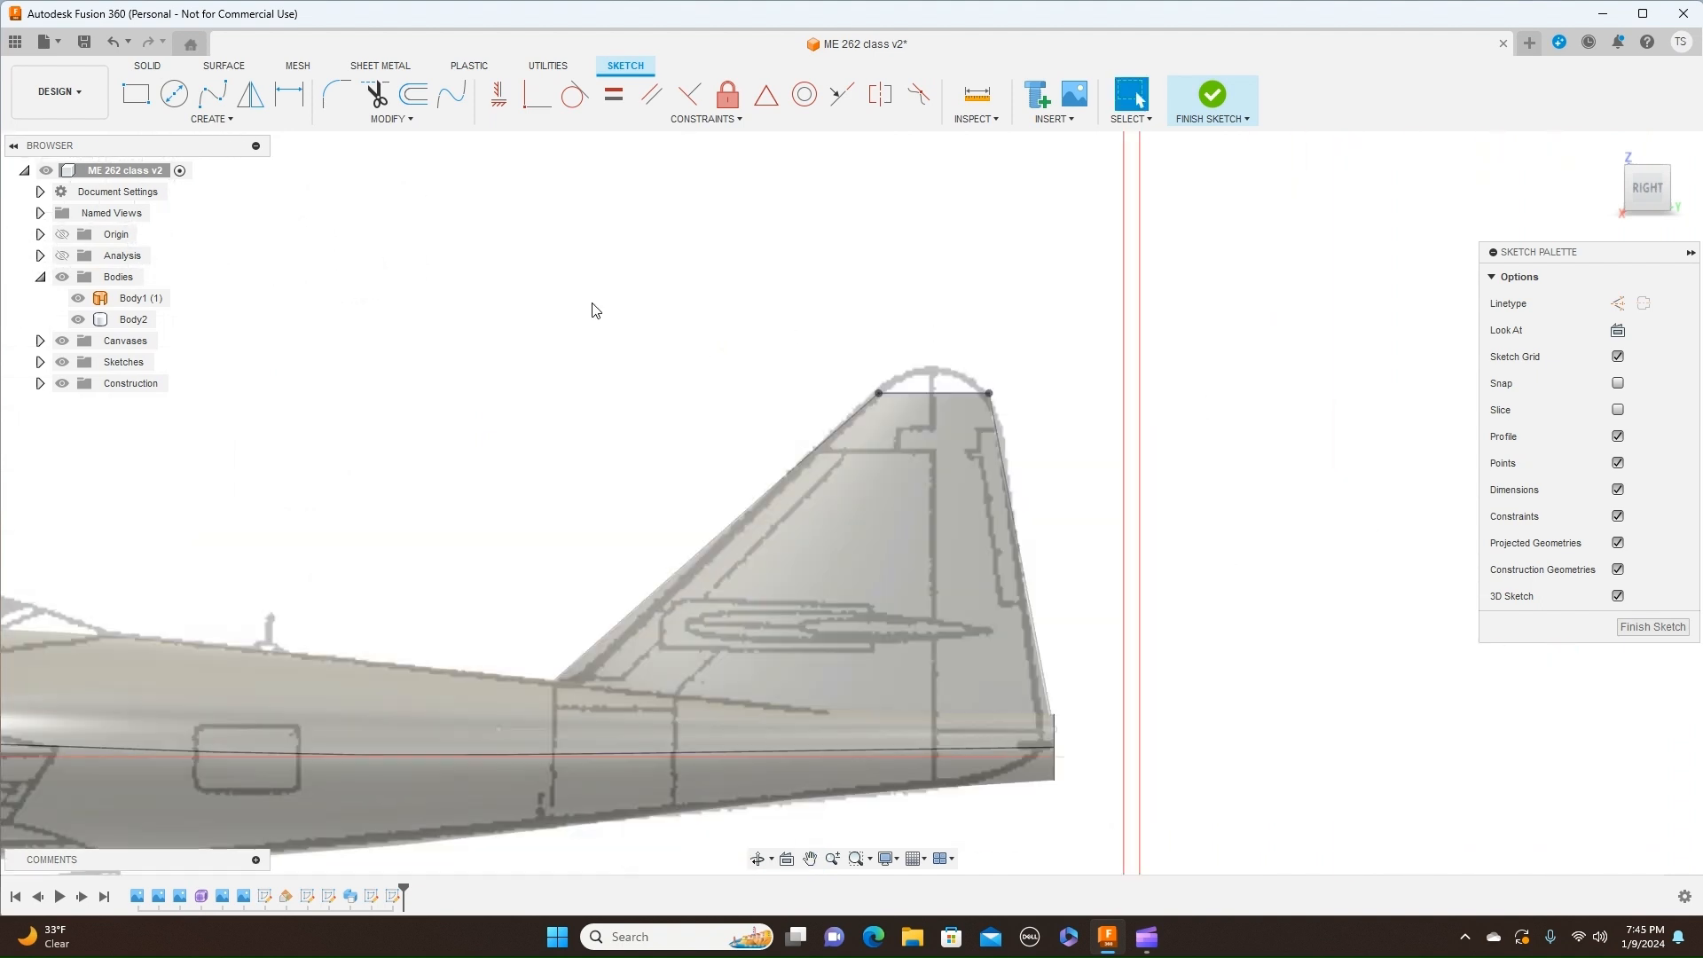
pyautogui.scroll(2, 604, 305)
pyautogui.scroll(2, 604, 305)
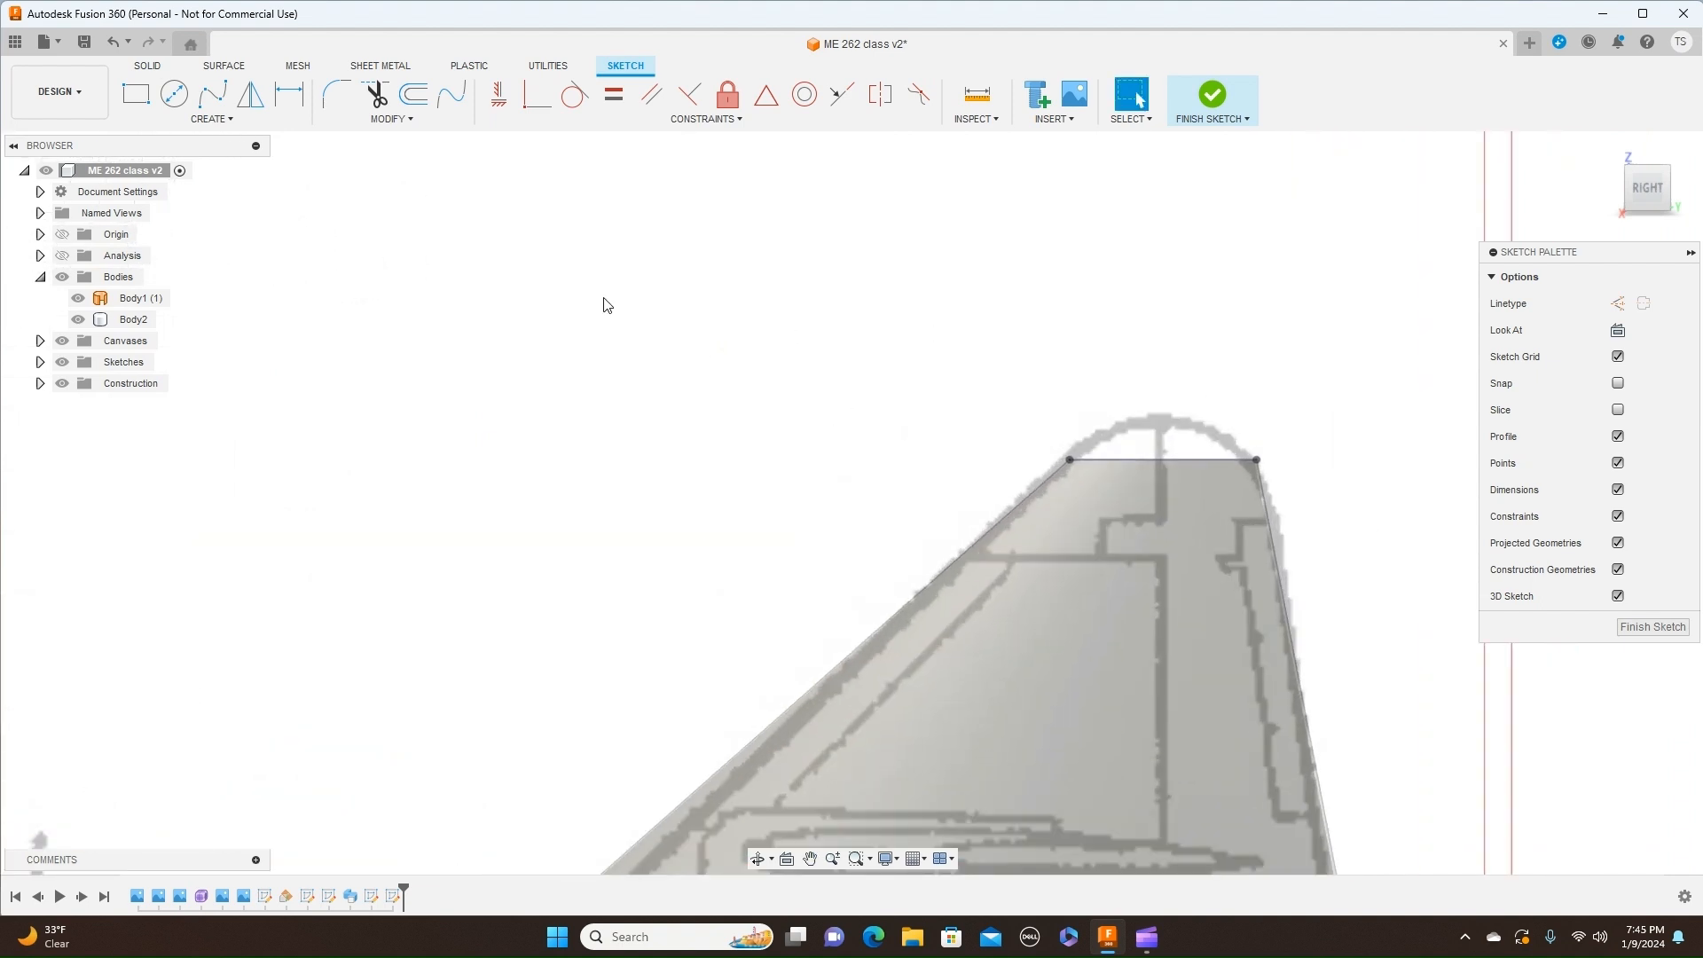
pyautogui.click(218, 95)
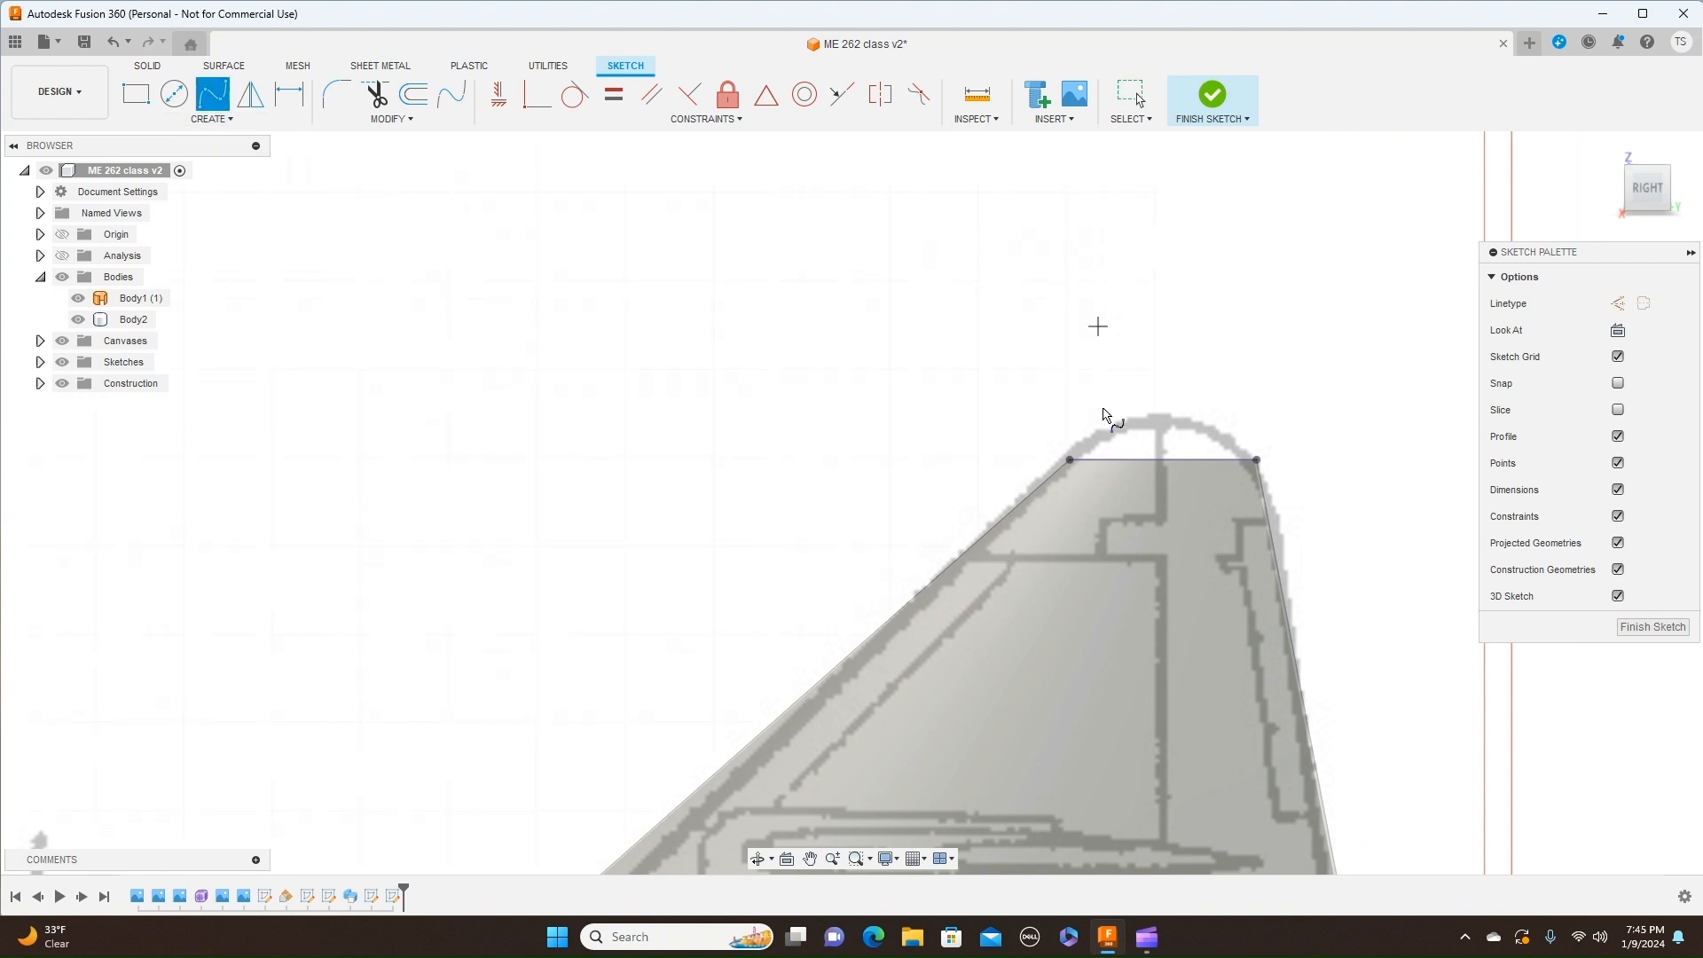
pyautogui.click(1075, 465)
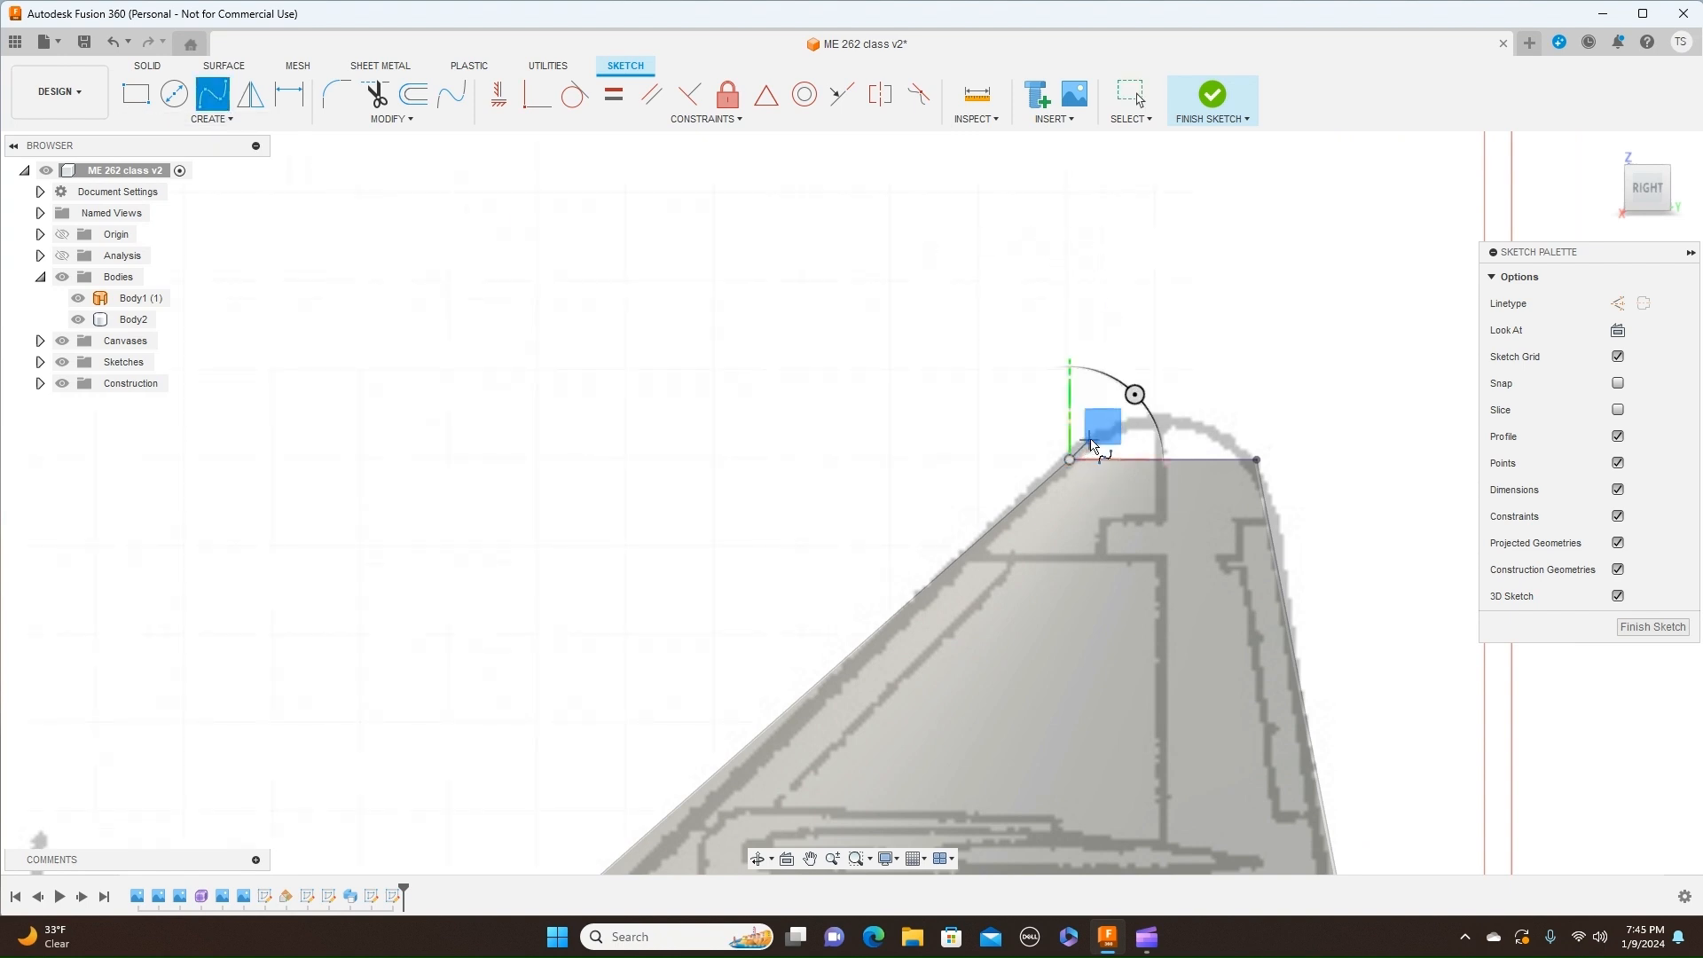
pyautogui.click(1090, 438)
pyautogui.click(1150, 418)
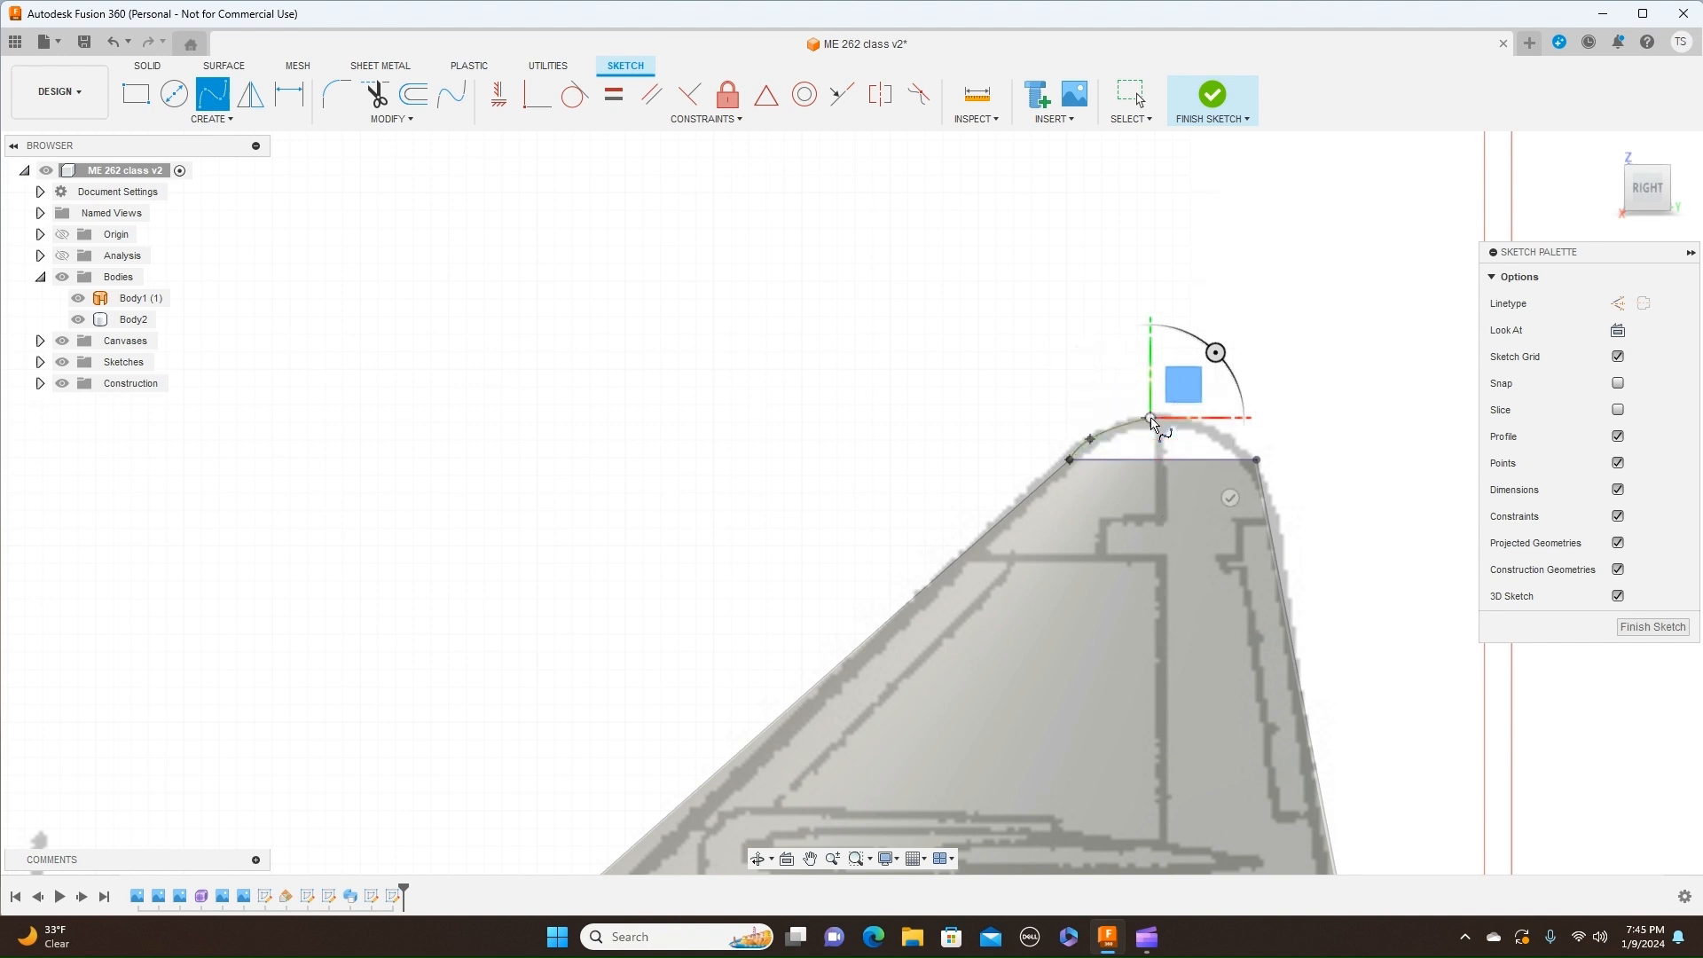
pyautogui.click(1208, 431)
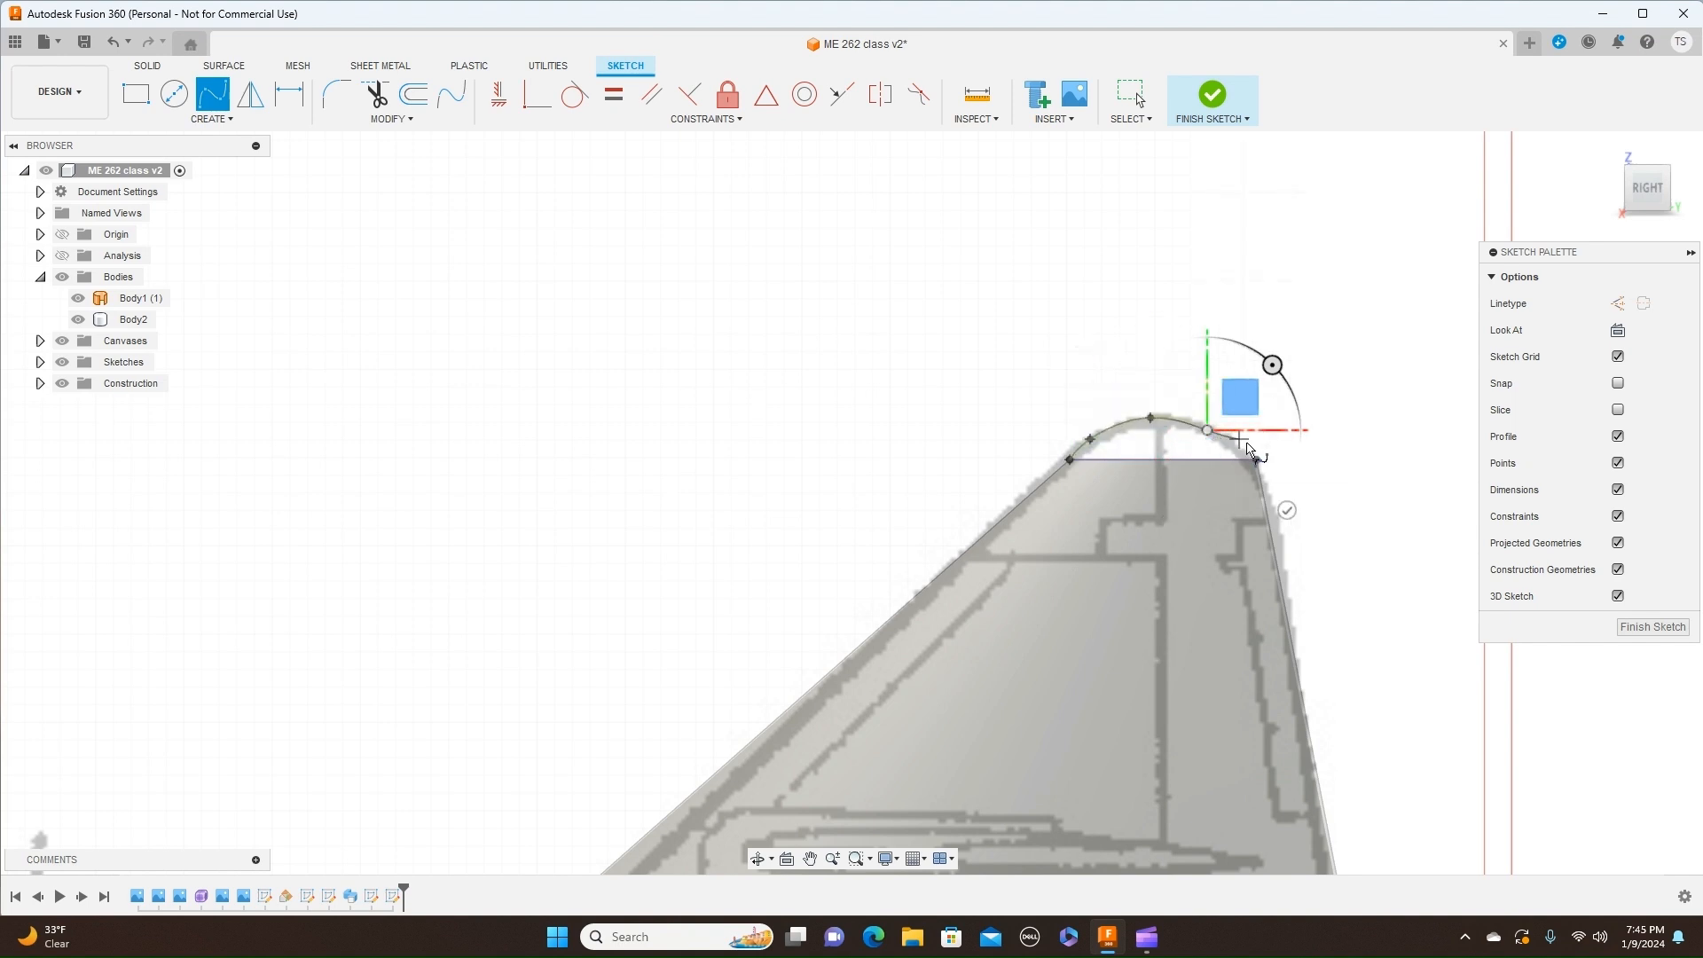
pyautogui.click(1258, 461)
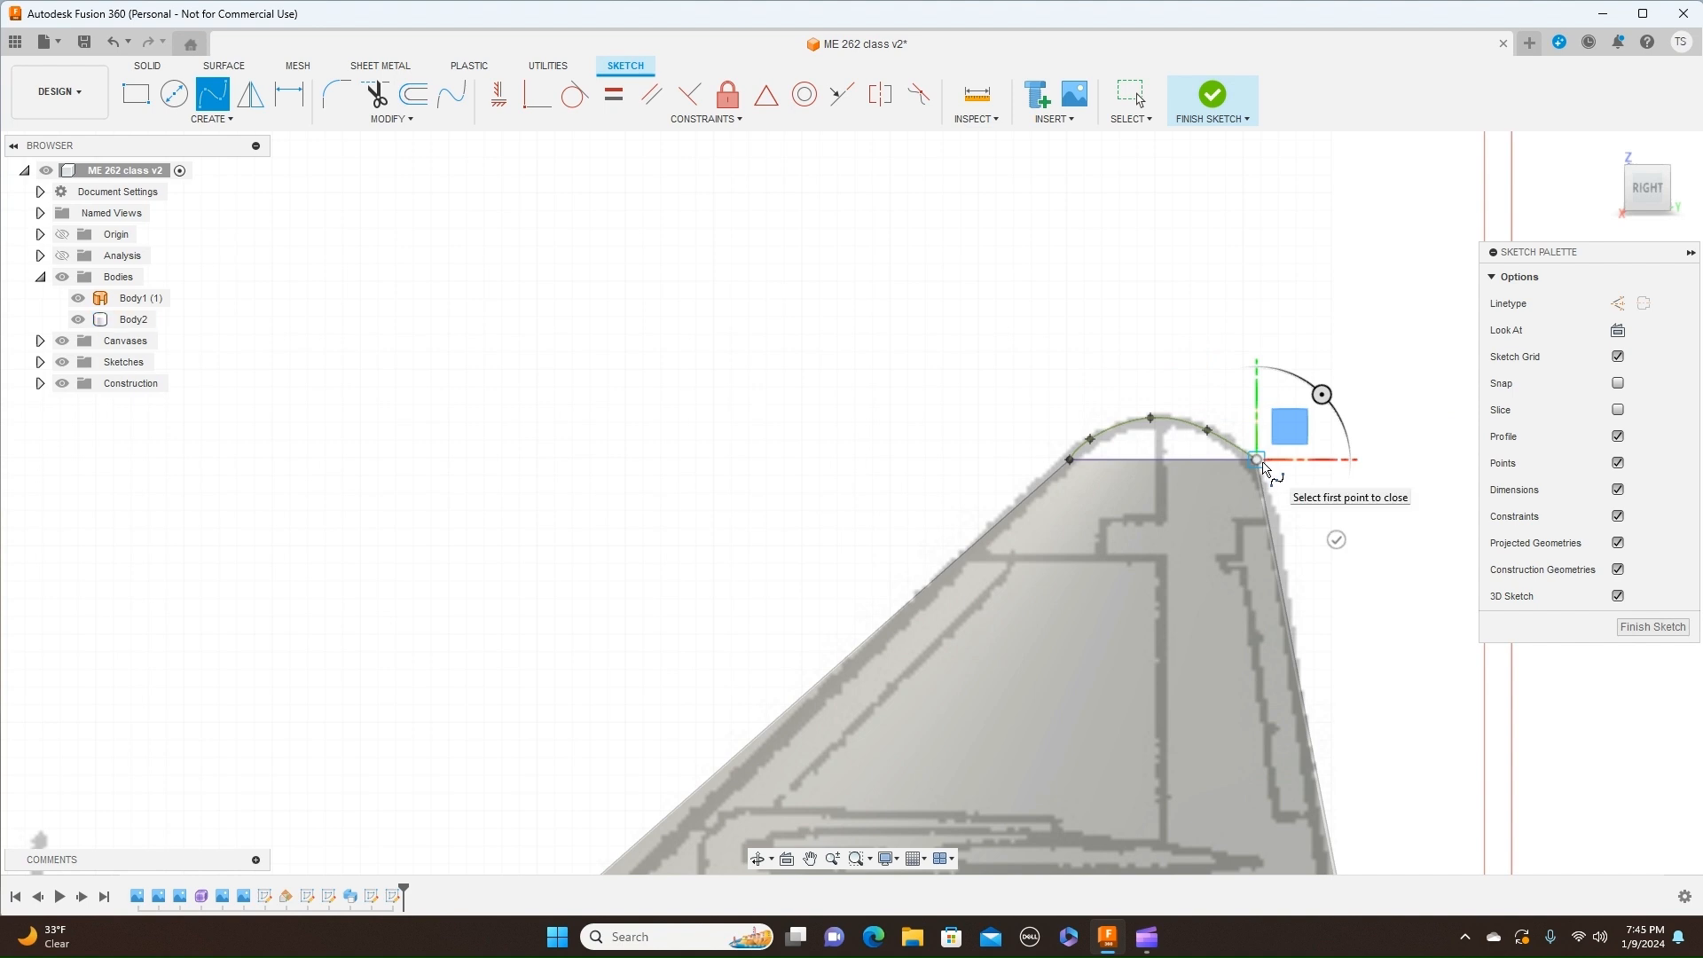
pyautogui.rightClick(1266, 466)
pyautogui.click(1319, 441)
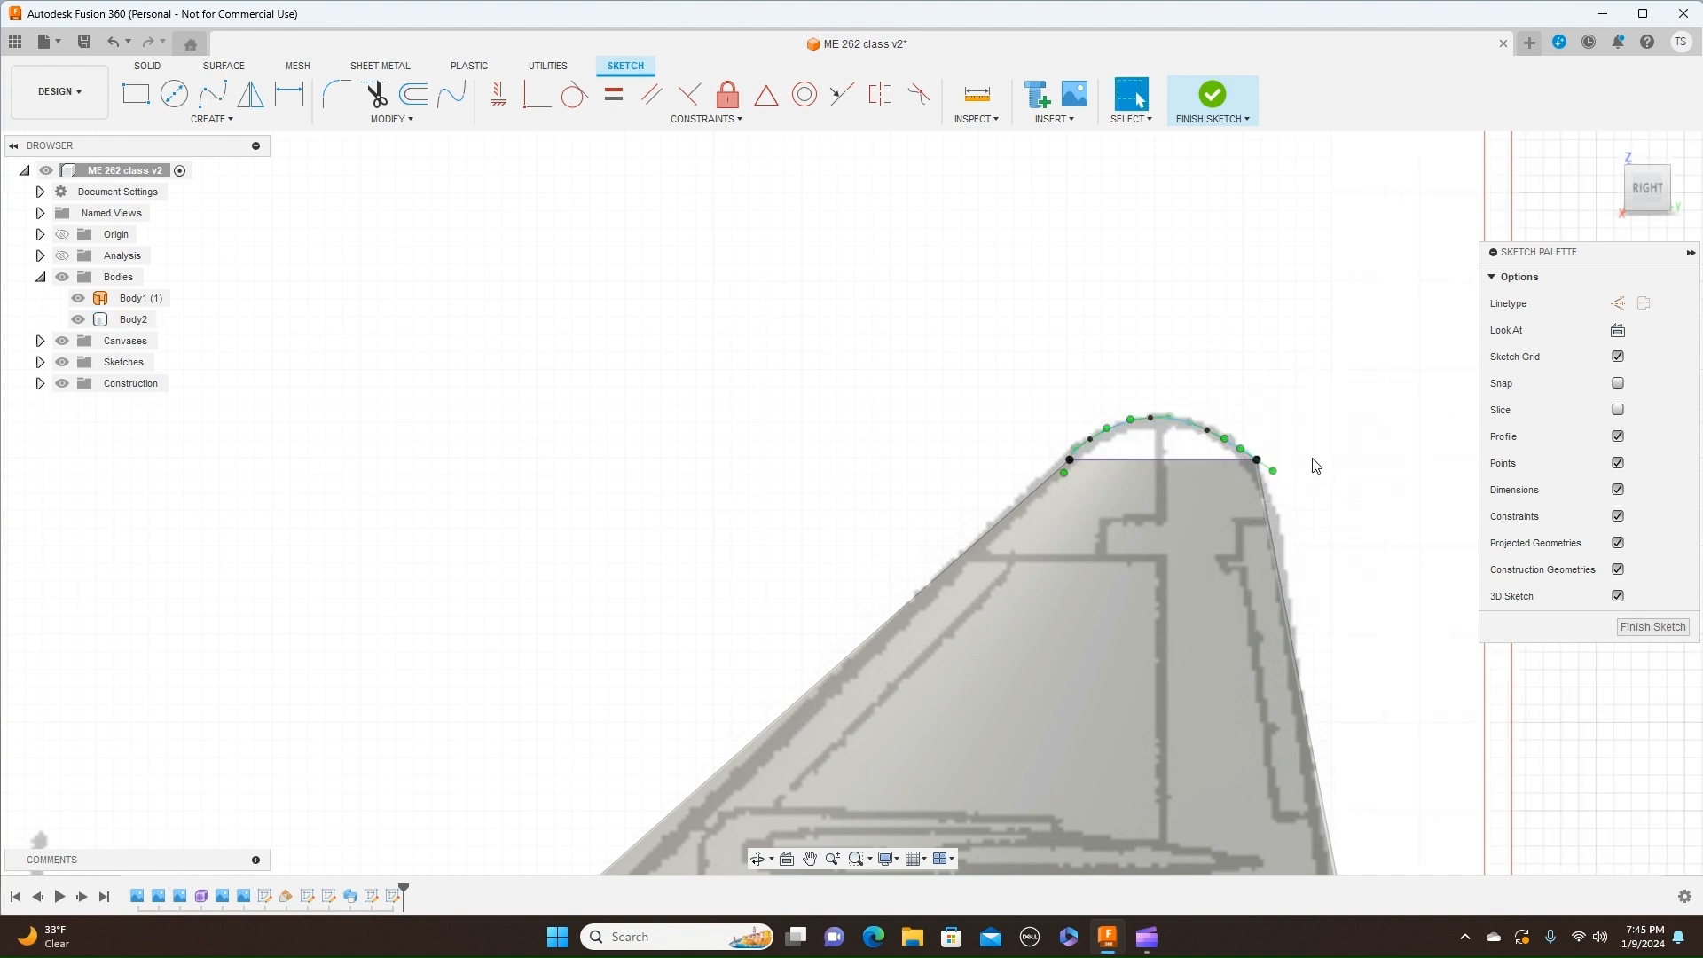
# Step: Refine the fin tip spline to follow the blueprint outline by adjusting its rear end tangent and its front and rear intermediate fit points
pyautogui.scroll(3, 1314, 461)
pyautogui.moveTo(1263, 484); pyautogui.dragTo(1201, 400, button='middle')
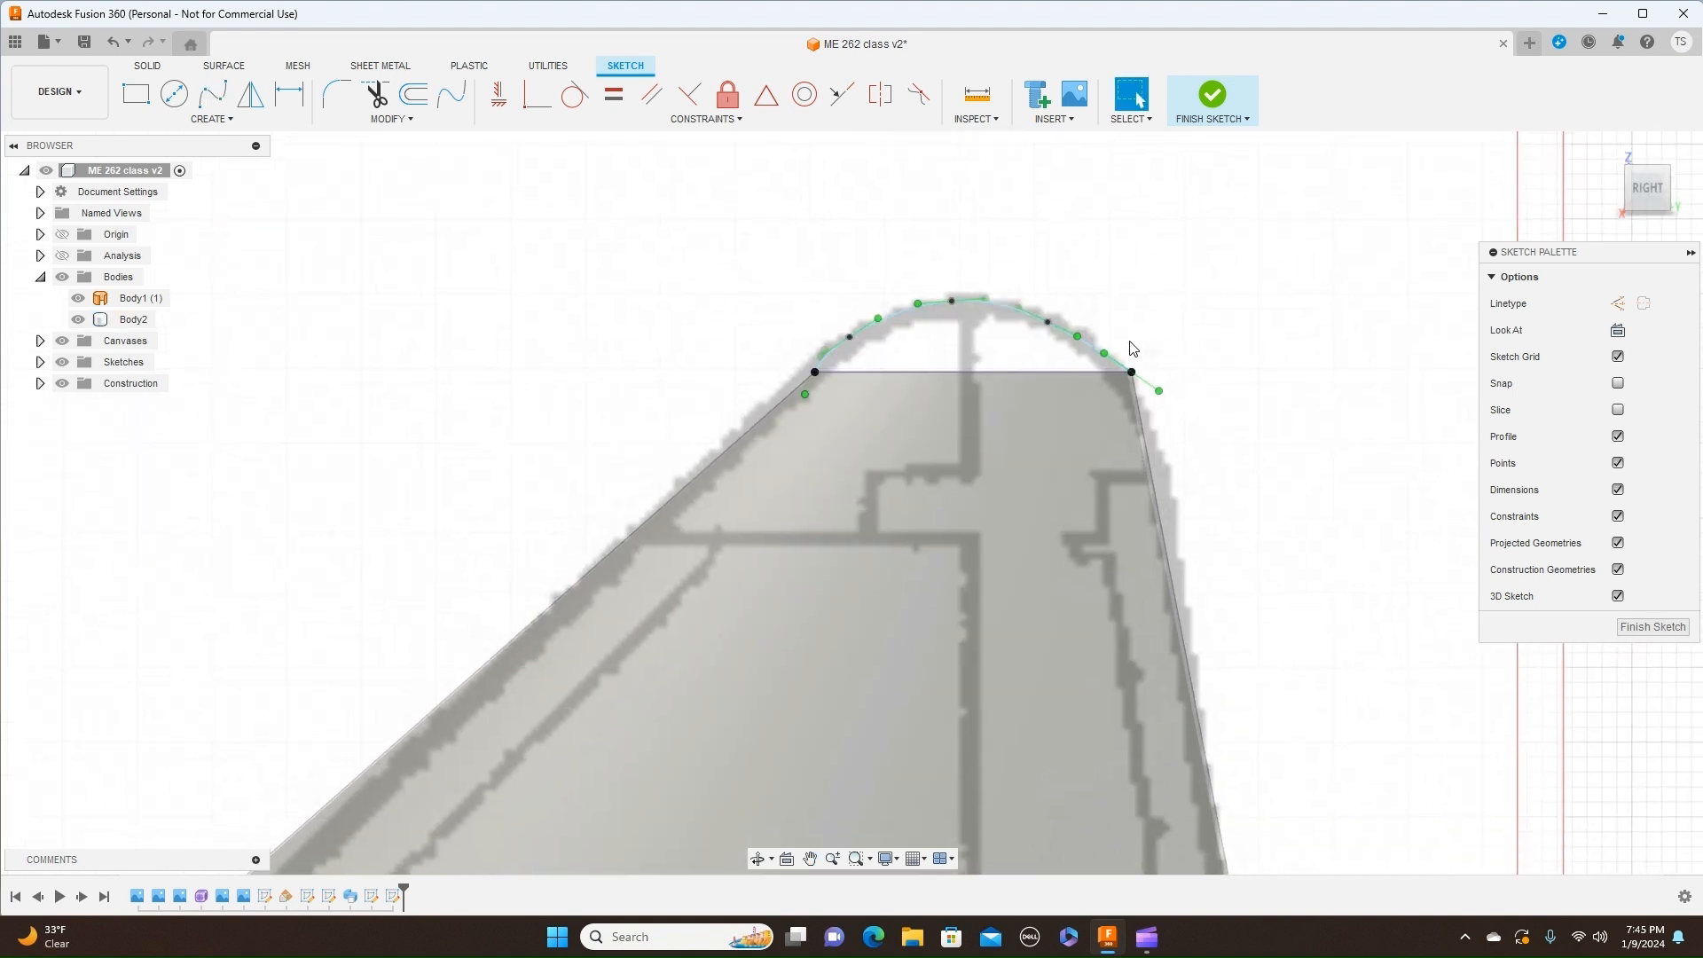
pyautogui.click(1108, 353)
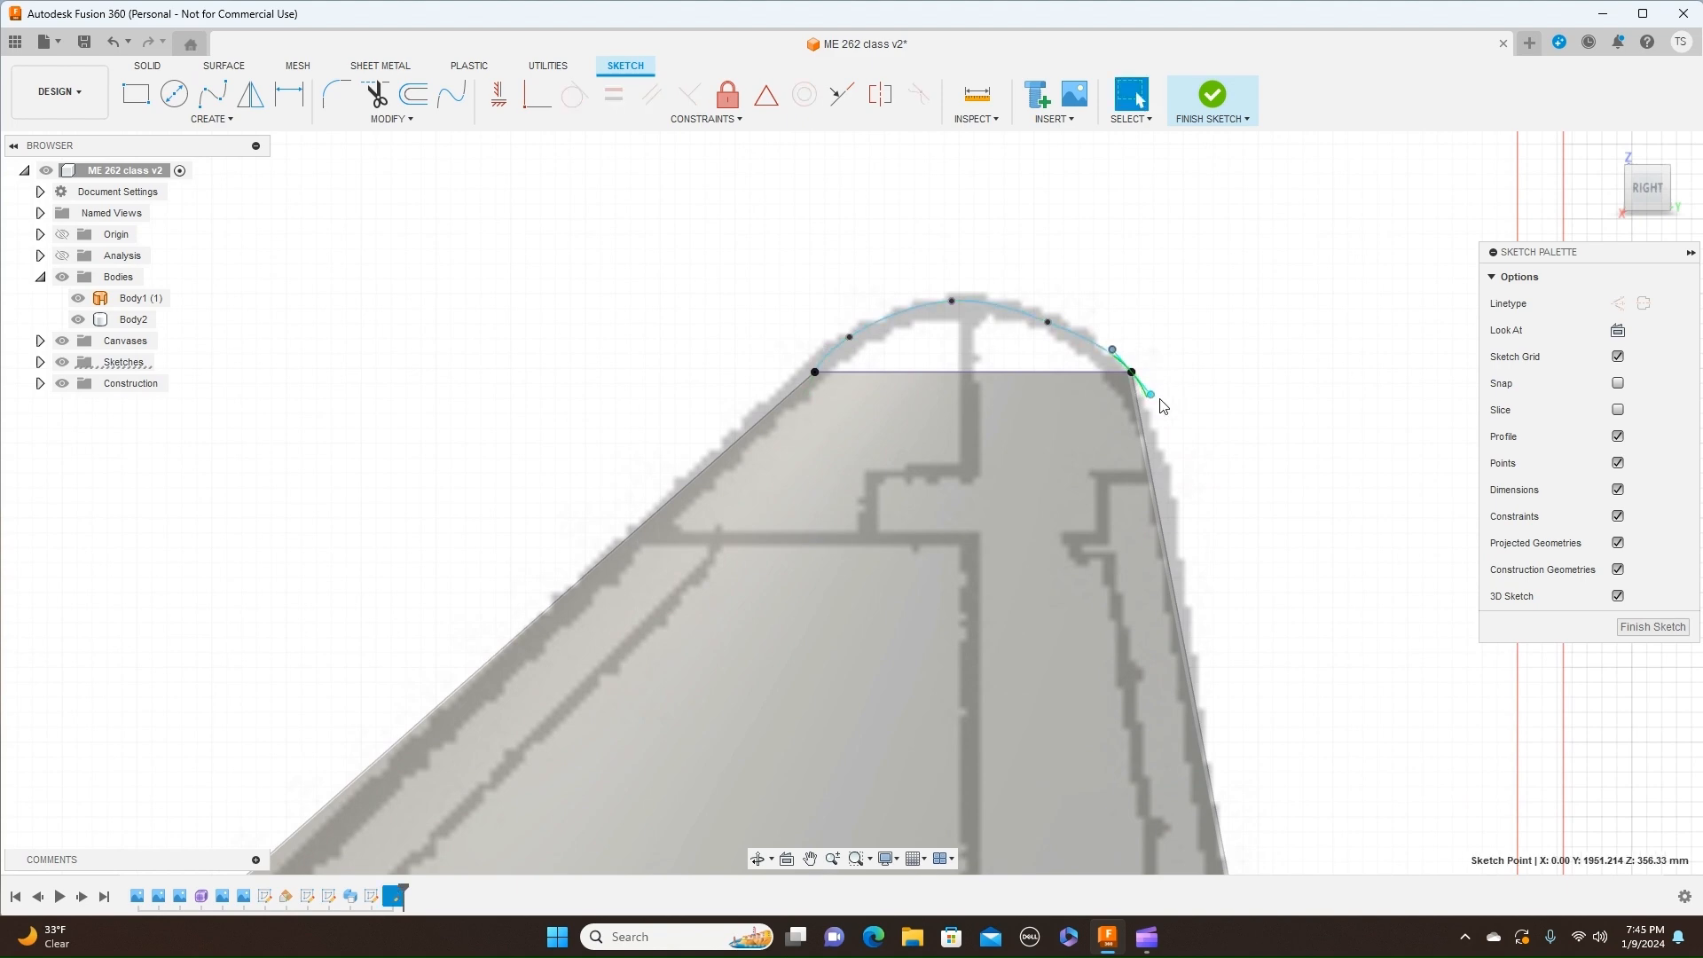
pyautogui.moveTo(1152, 394); pyautogui.dragTo(1152, 393)
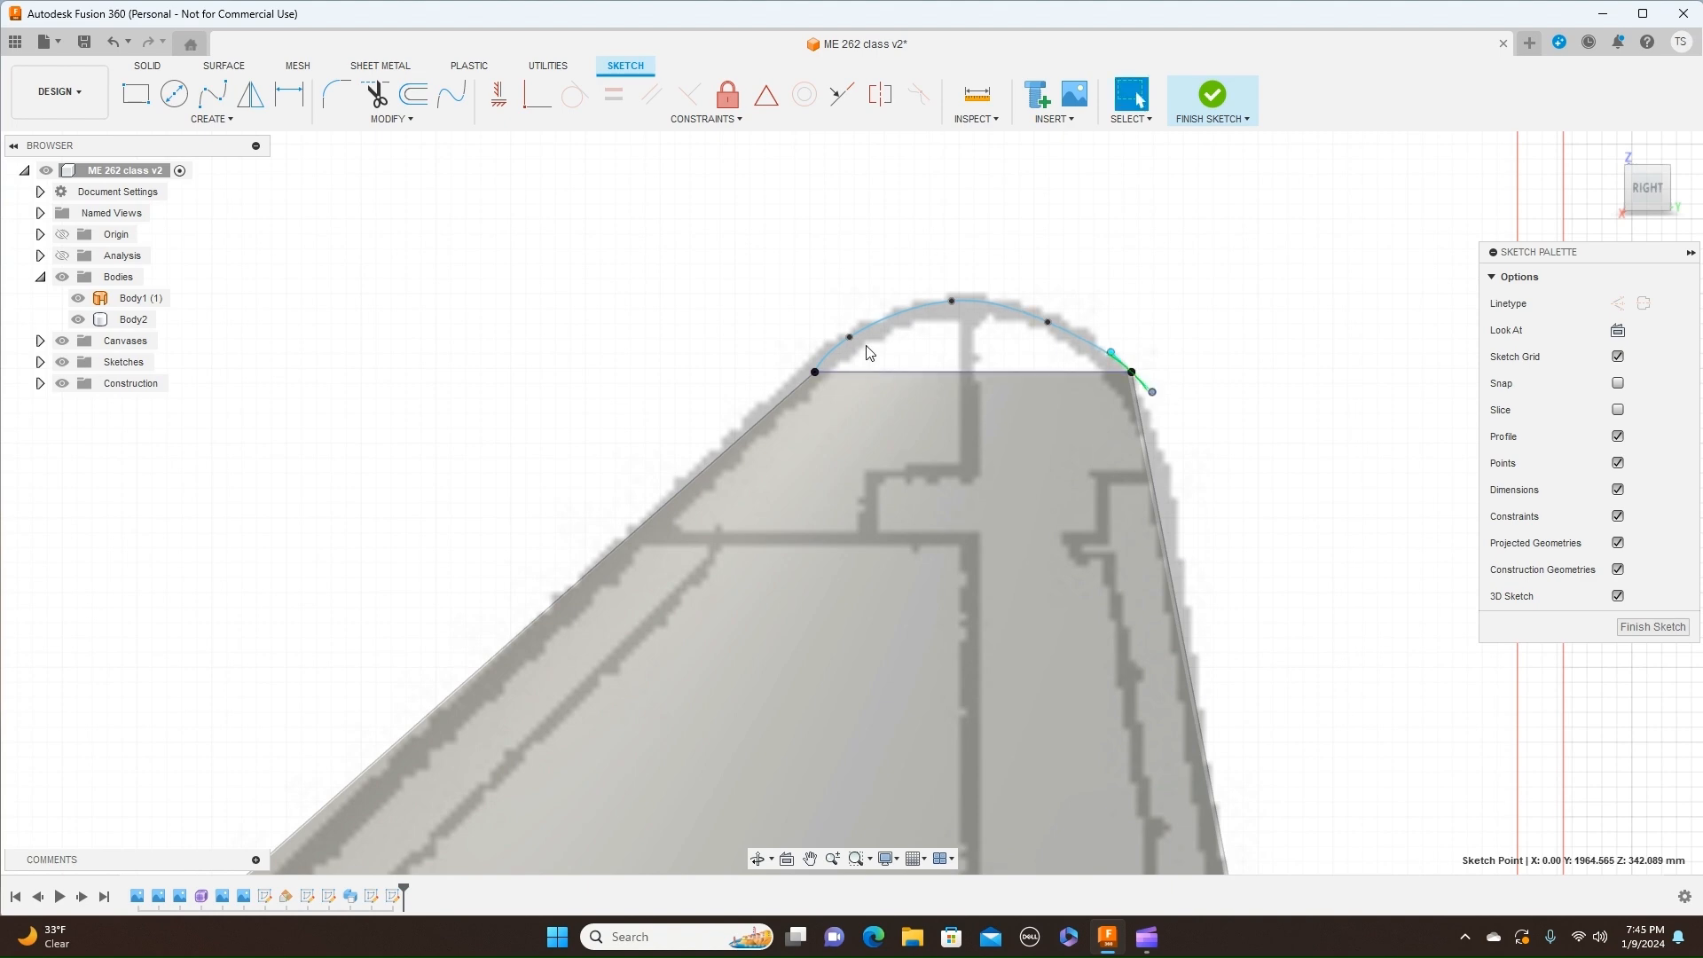
pyautogui.moveTo(850, 338); pyautogui.dragTo(862, 342)
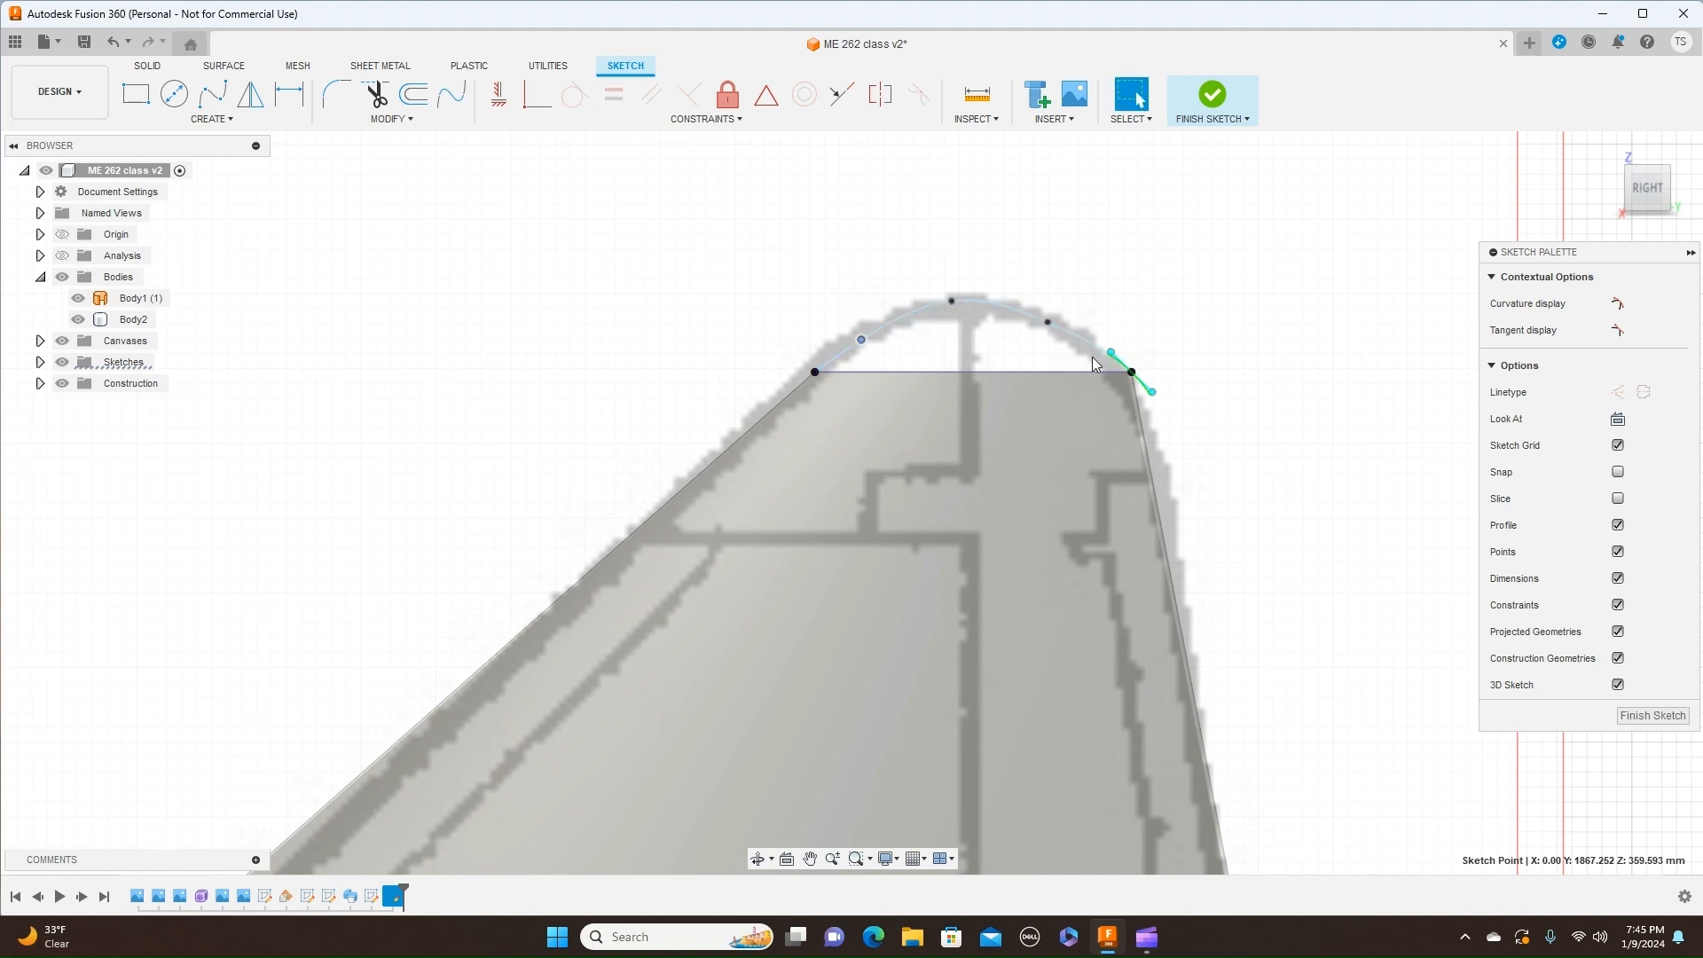
pyautogui.moveTo(1155, 396); pyautogui.dragTo(1150, 399)
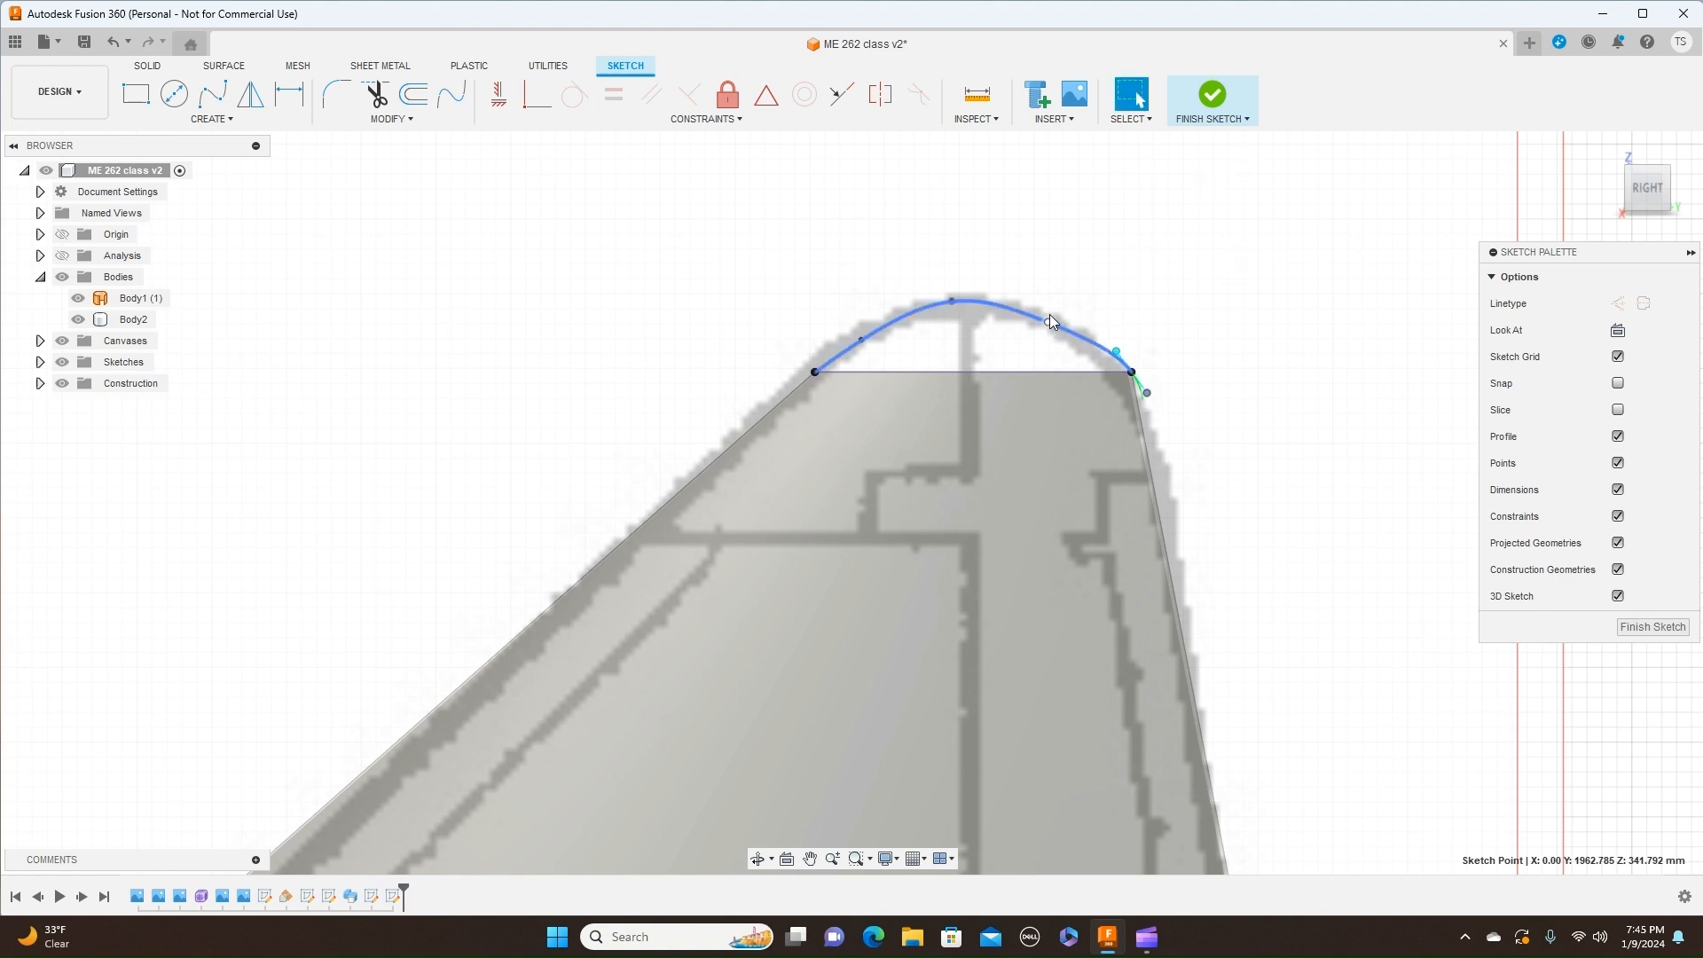
pyautogui.click(1049, 325)
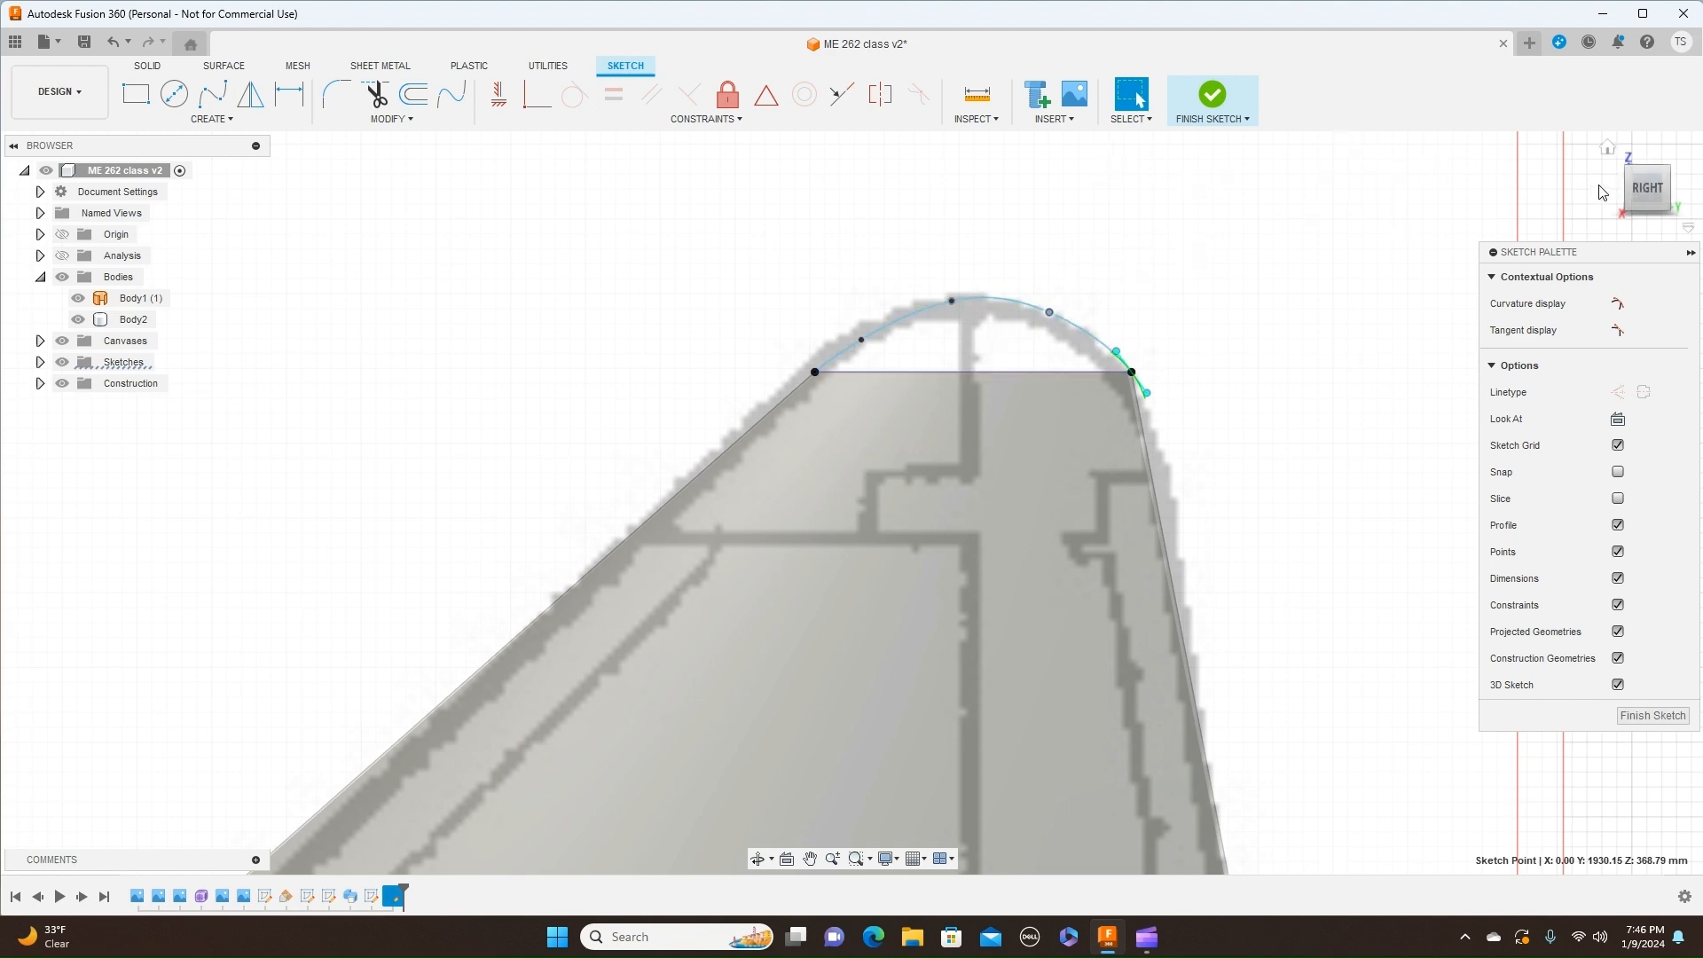
# Step: Project the airfoil's chord line into the sketch with Projection Link on to close the tip profile, and finish the sketch
pyautogui.moveTo(1641, 191); pyautogui.dragTo(1643, 232)
pyautogui.scroll(3, 1333, 298)
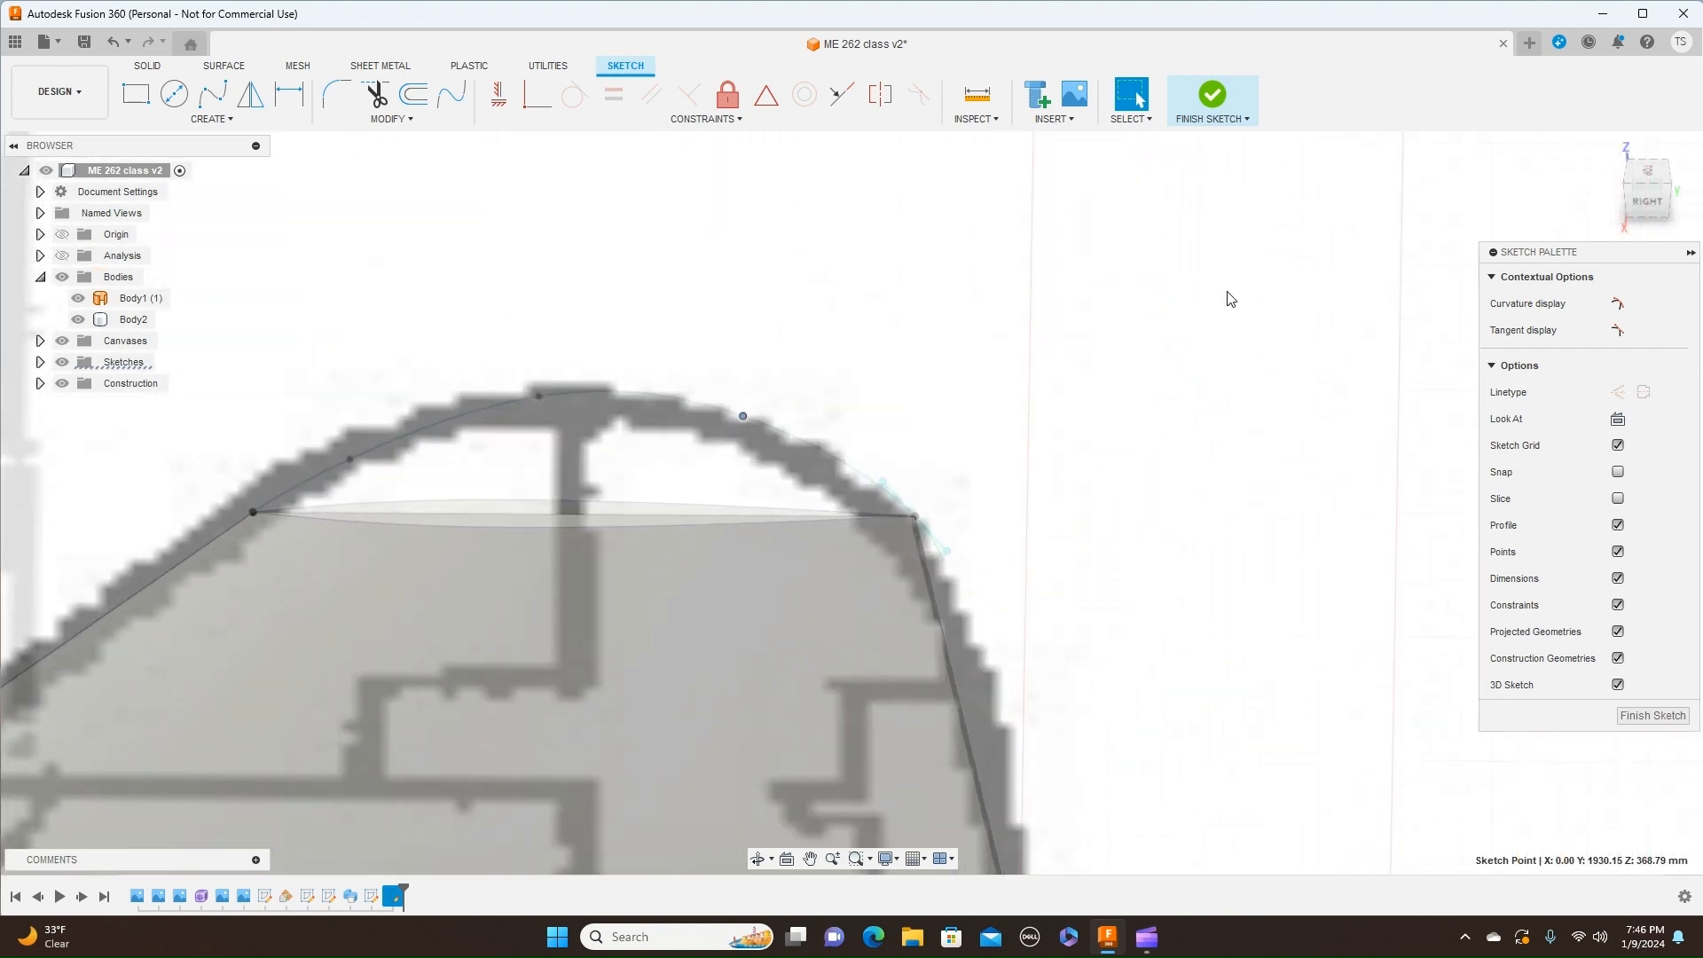
pyautogui.press('p')
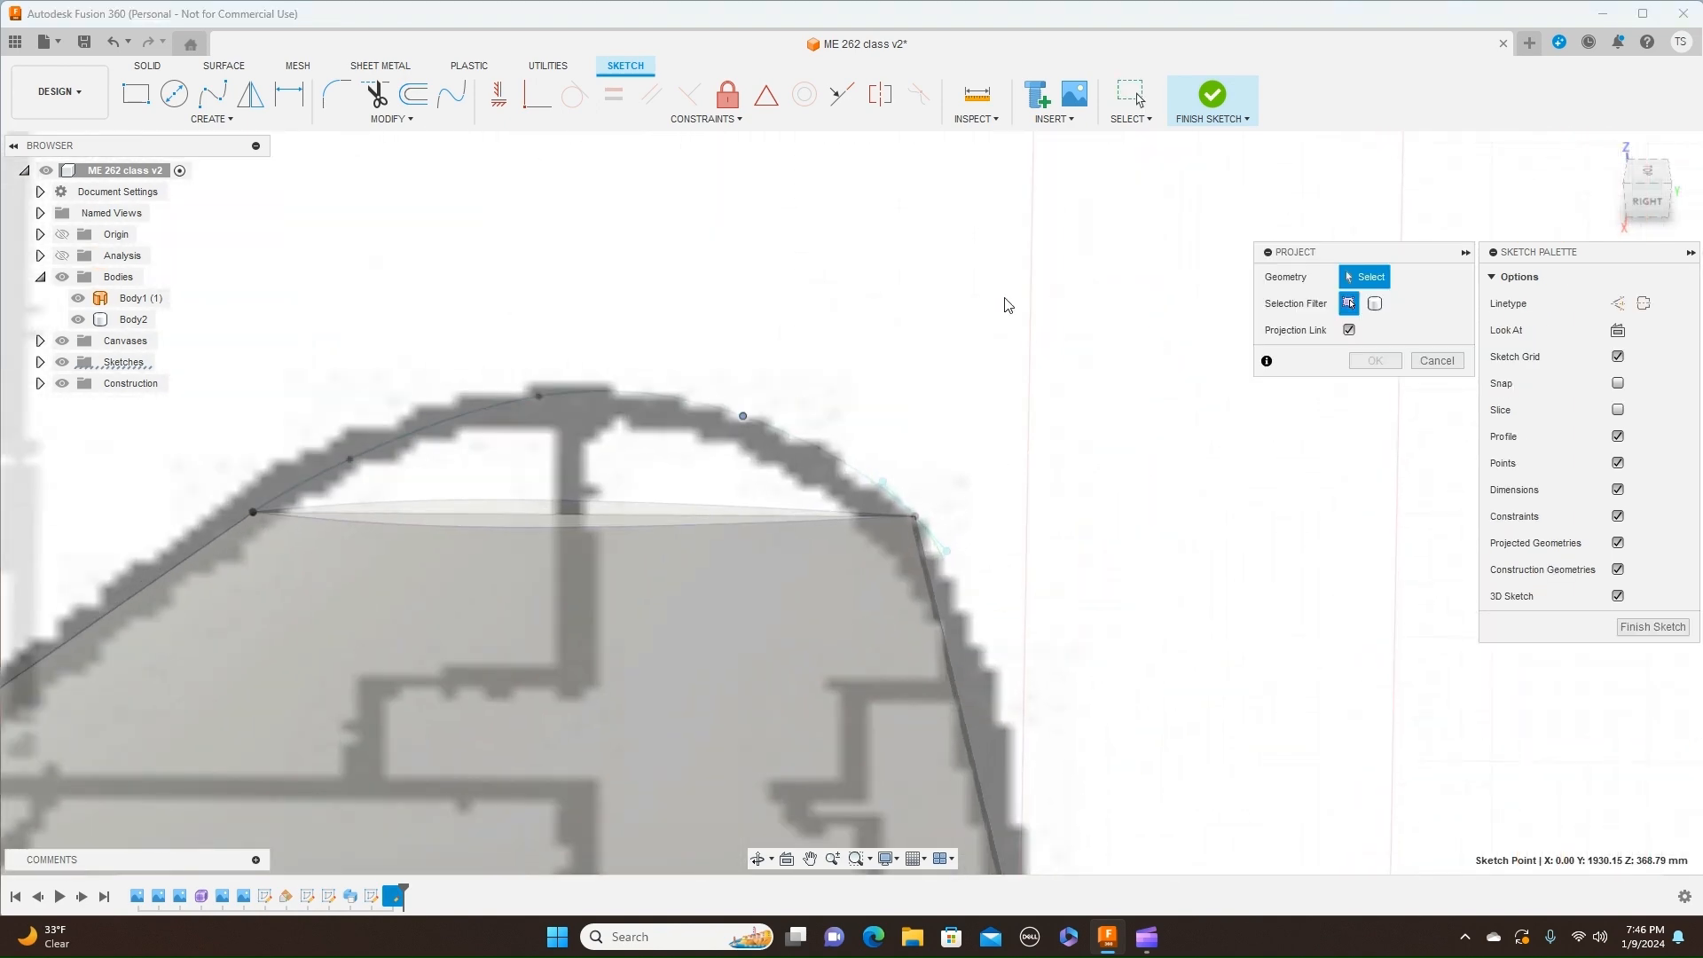
pyautogui.click(564, 518)
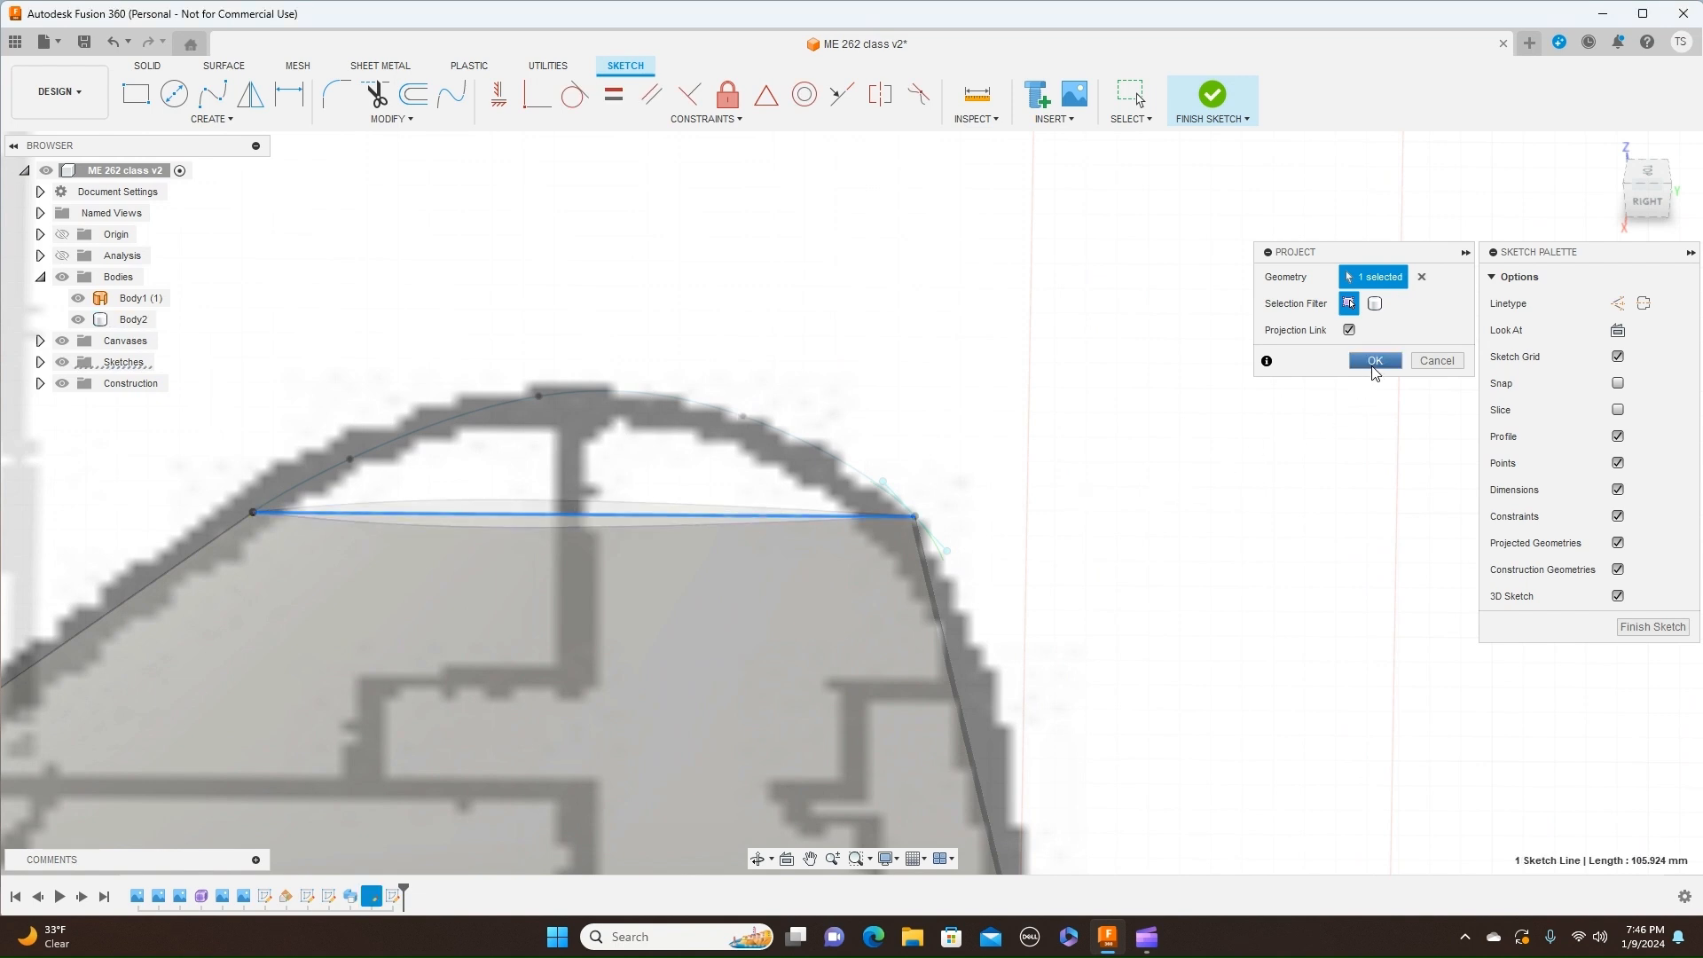
pyautogui.click(1374, 362)
pyautogui.click(1645, 187)
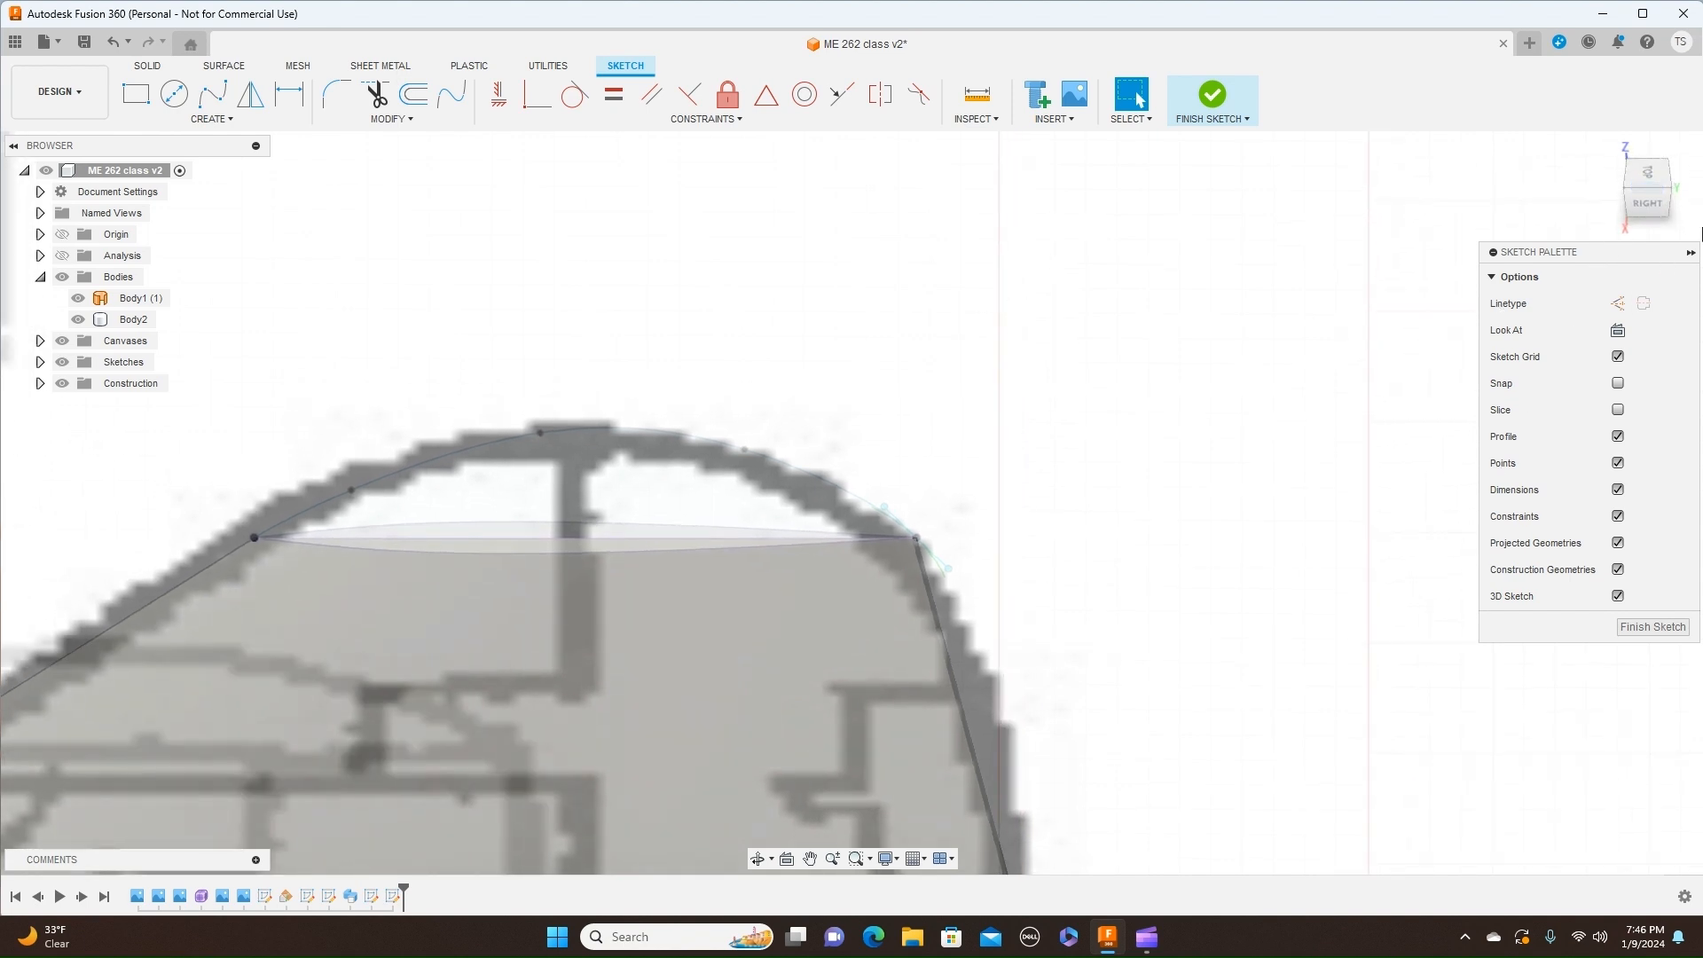
pyautogui.click(1648, 202)
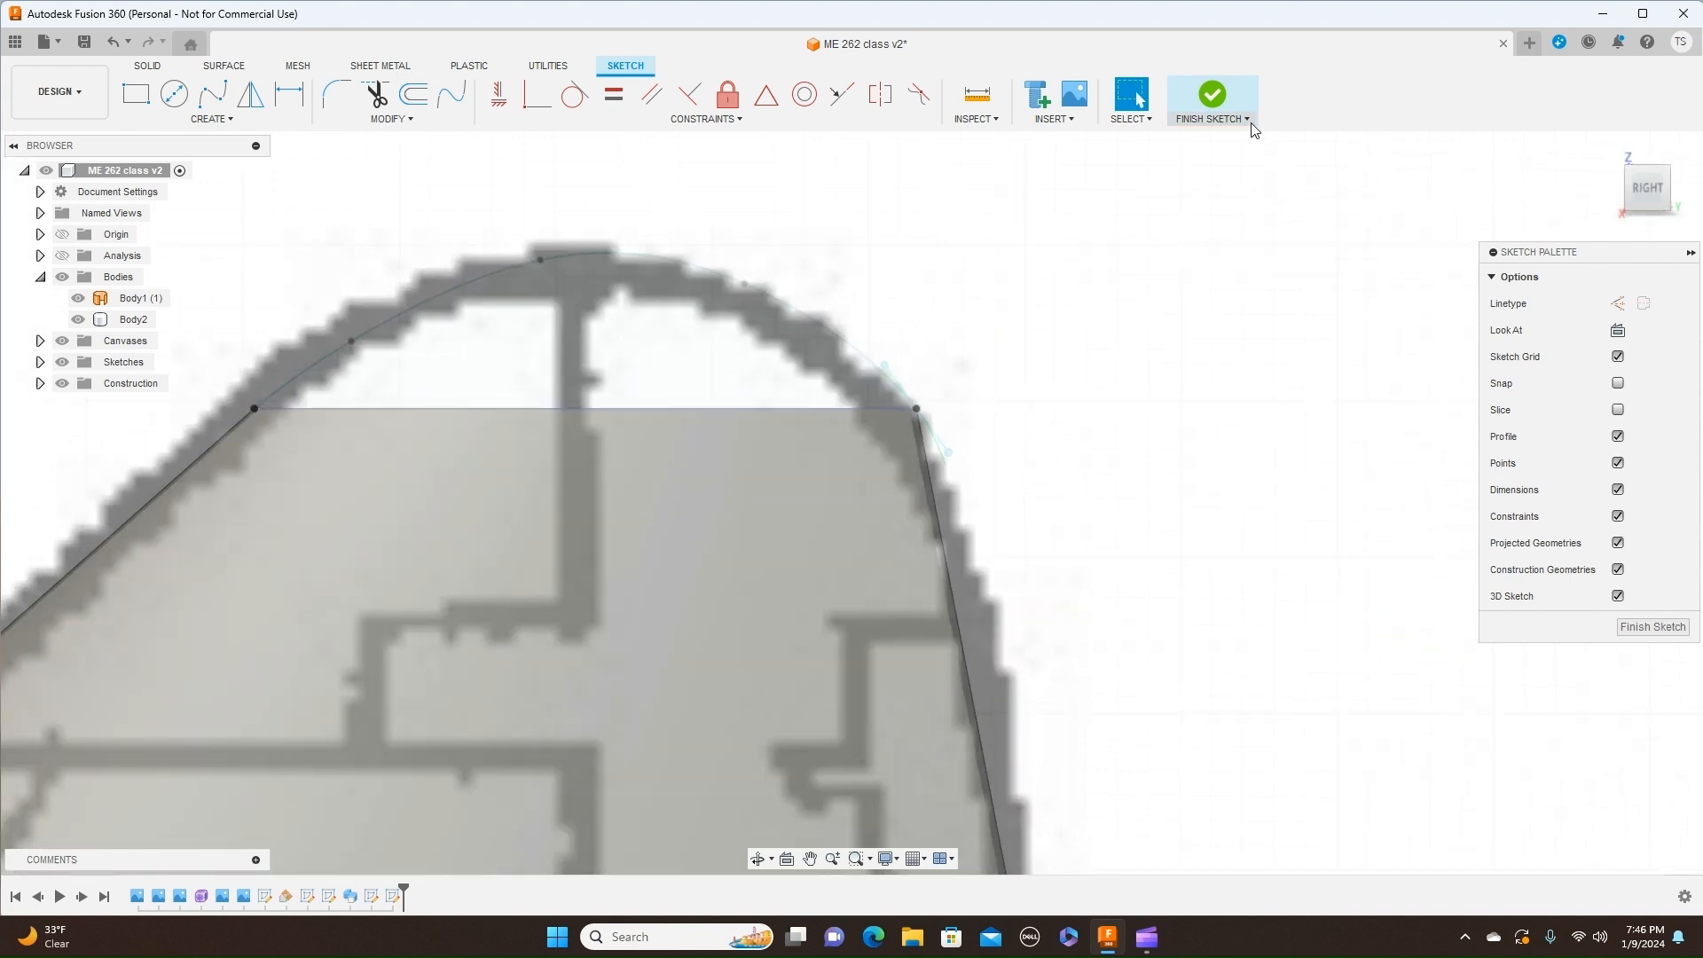
pyautogui.click(1246, 124)
pyautogui.click(1193, 138)
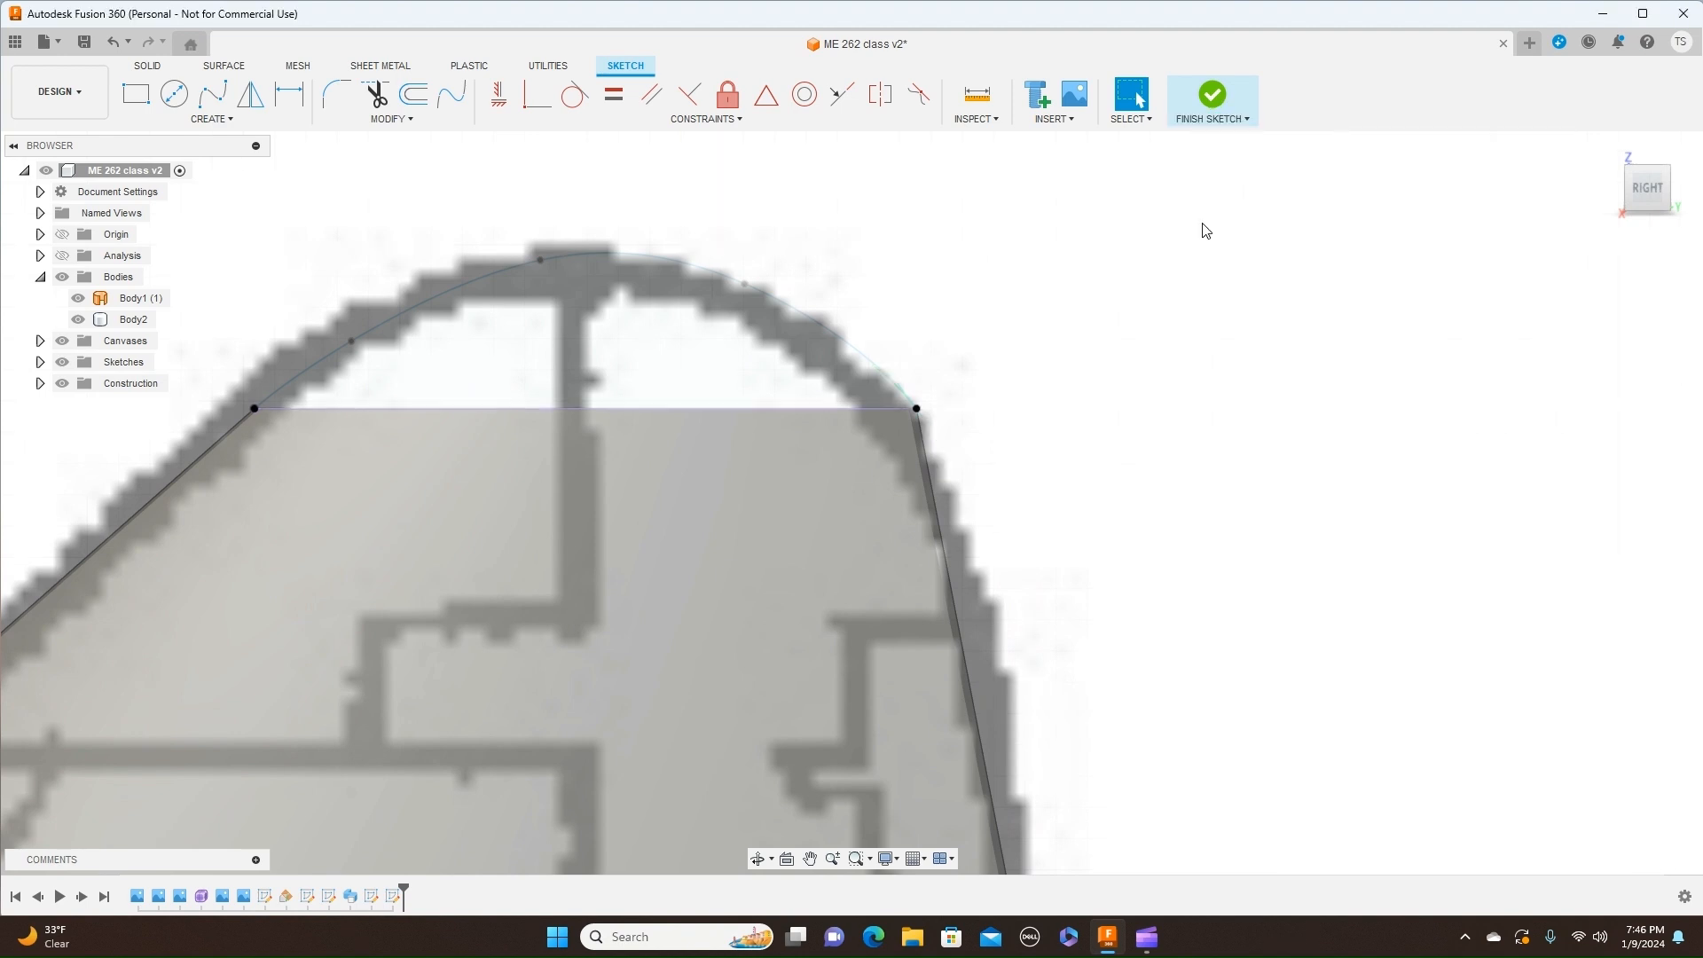
# Step: Loft from the near half of the fin's end airfoil to the traced tip profile, using the Join operation
pyautogui.scroll(-4, 1171, 316)
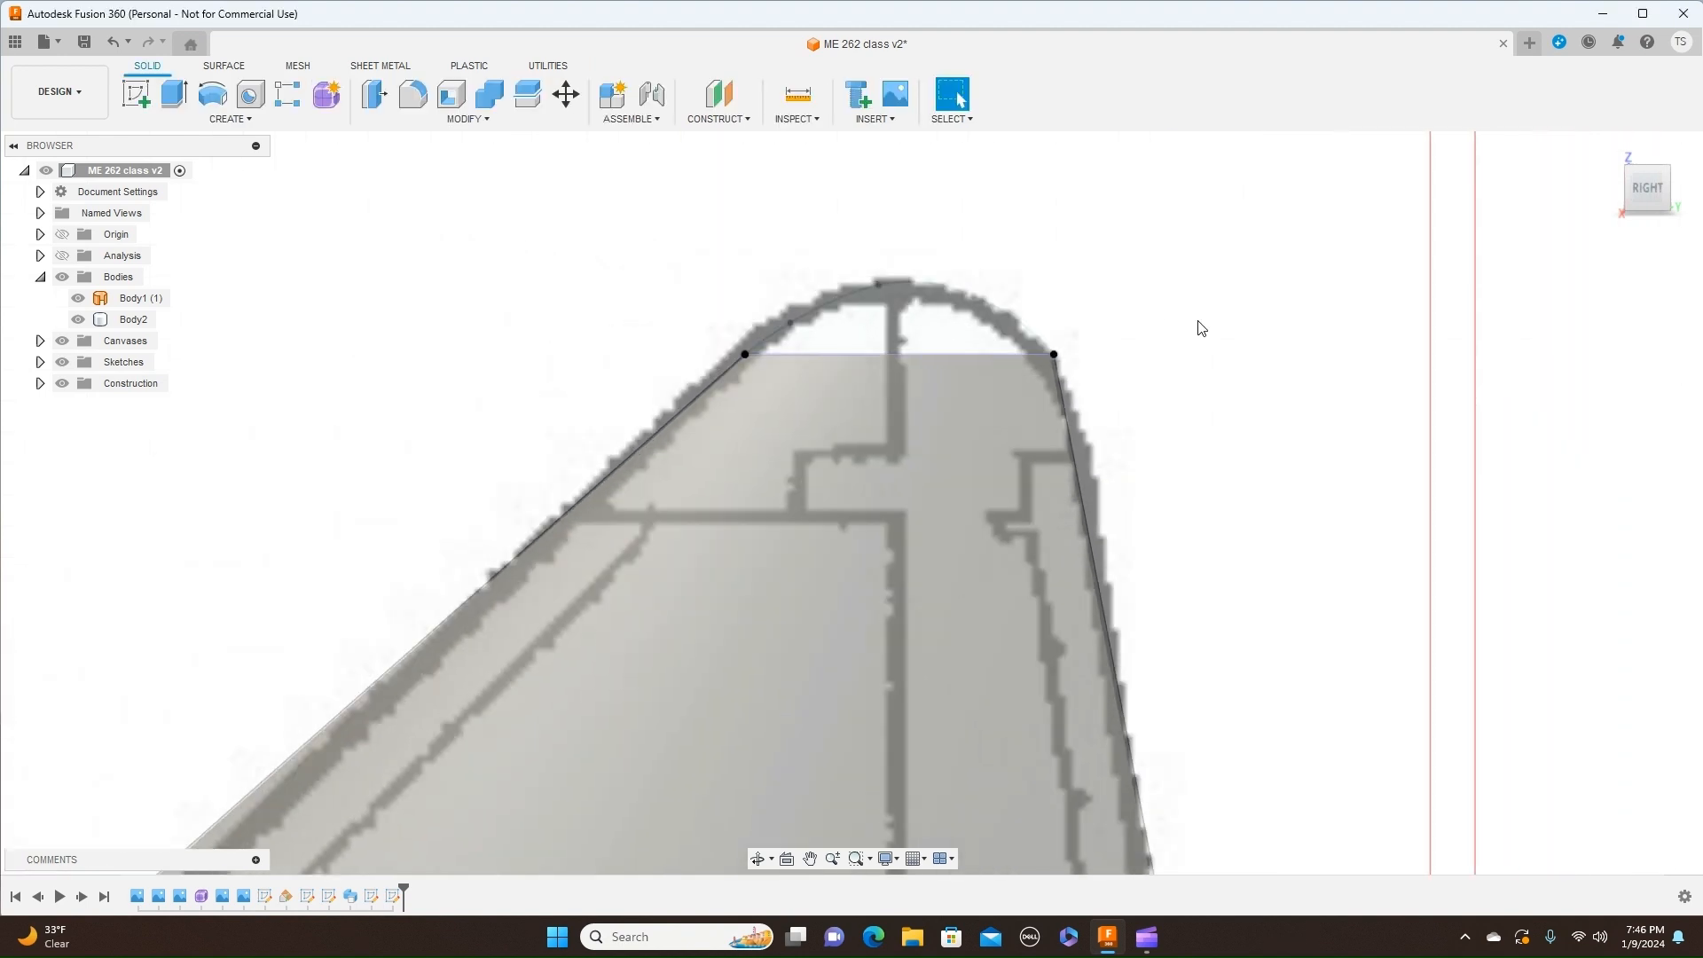
pyautogui.scroll(-2, 1197, 324)
pyautogui.scroll(-5, 1204, 324)
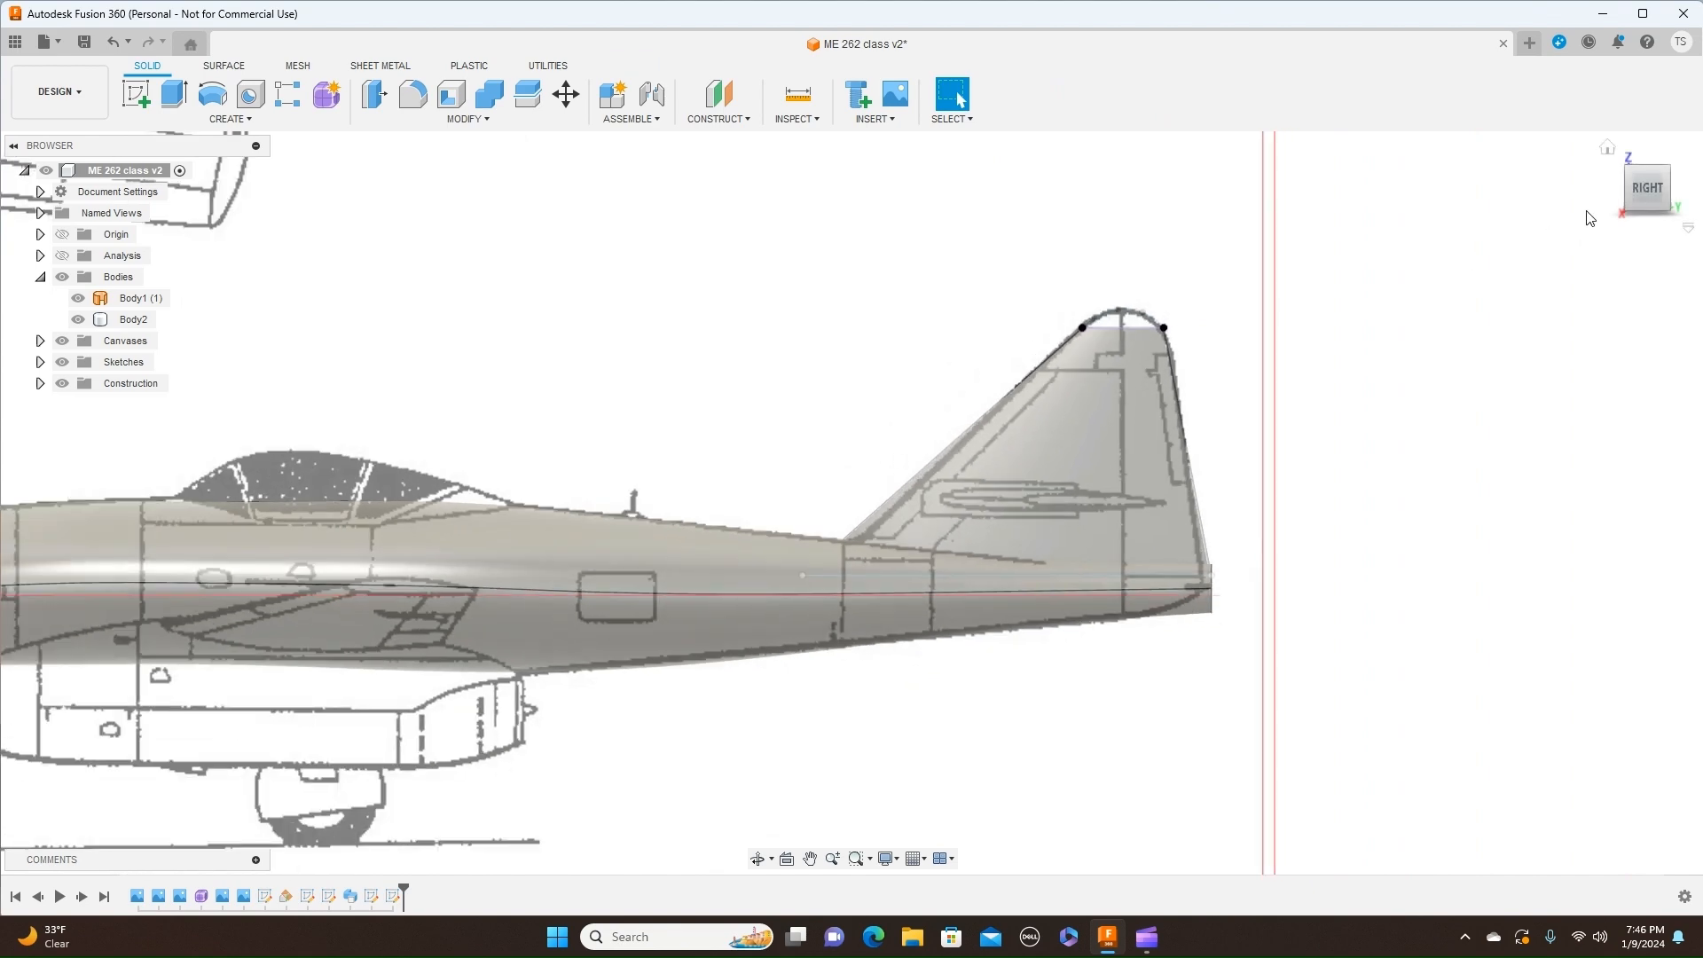
pyautogui.moveTo(1645, 175); pyautogui.dragTo(1641, 222)
pyautogui.scroll(3, 1305, 386)
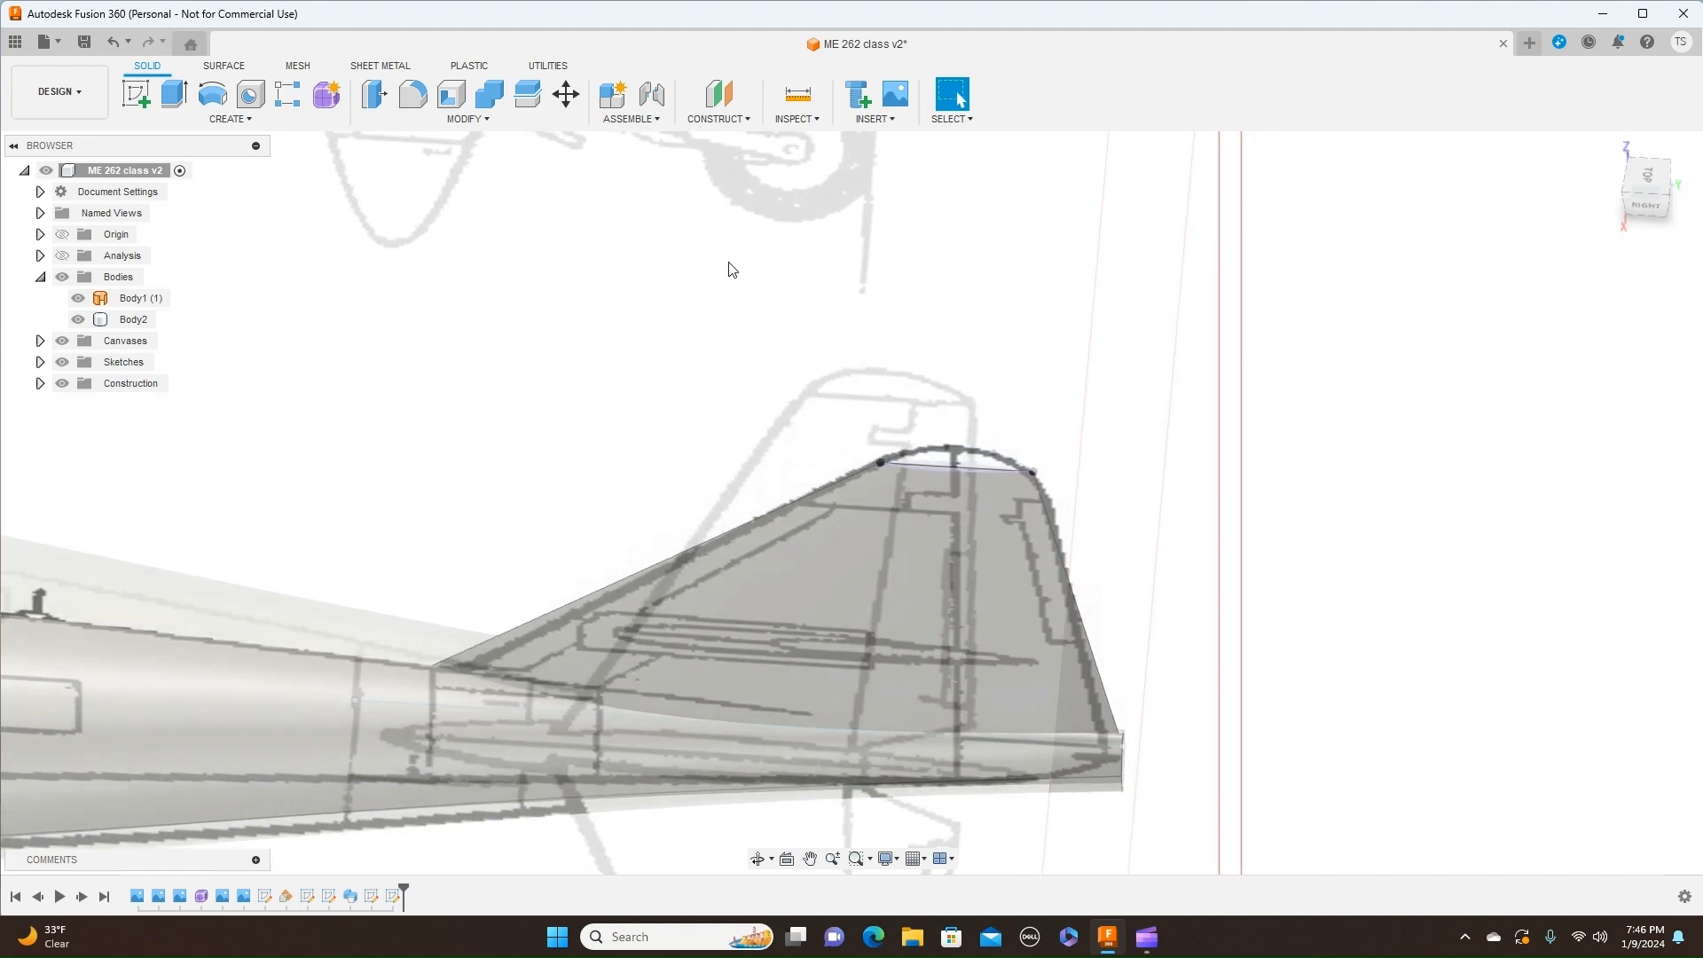
pyautogui.click(251, 126)
pyautogui.click(182, 262)
pyautogui.scroll(3, 876, 358)
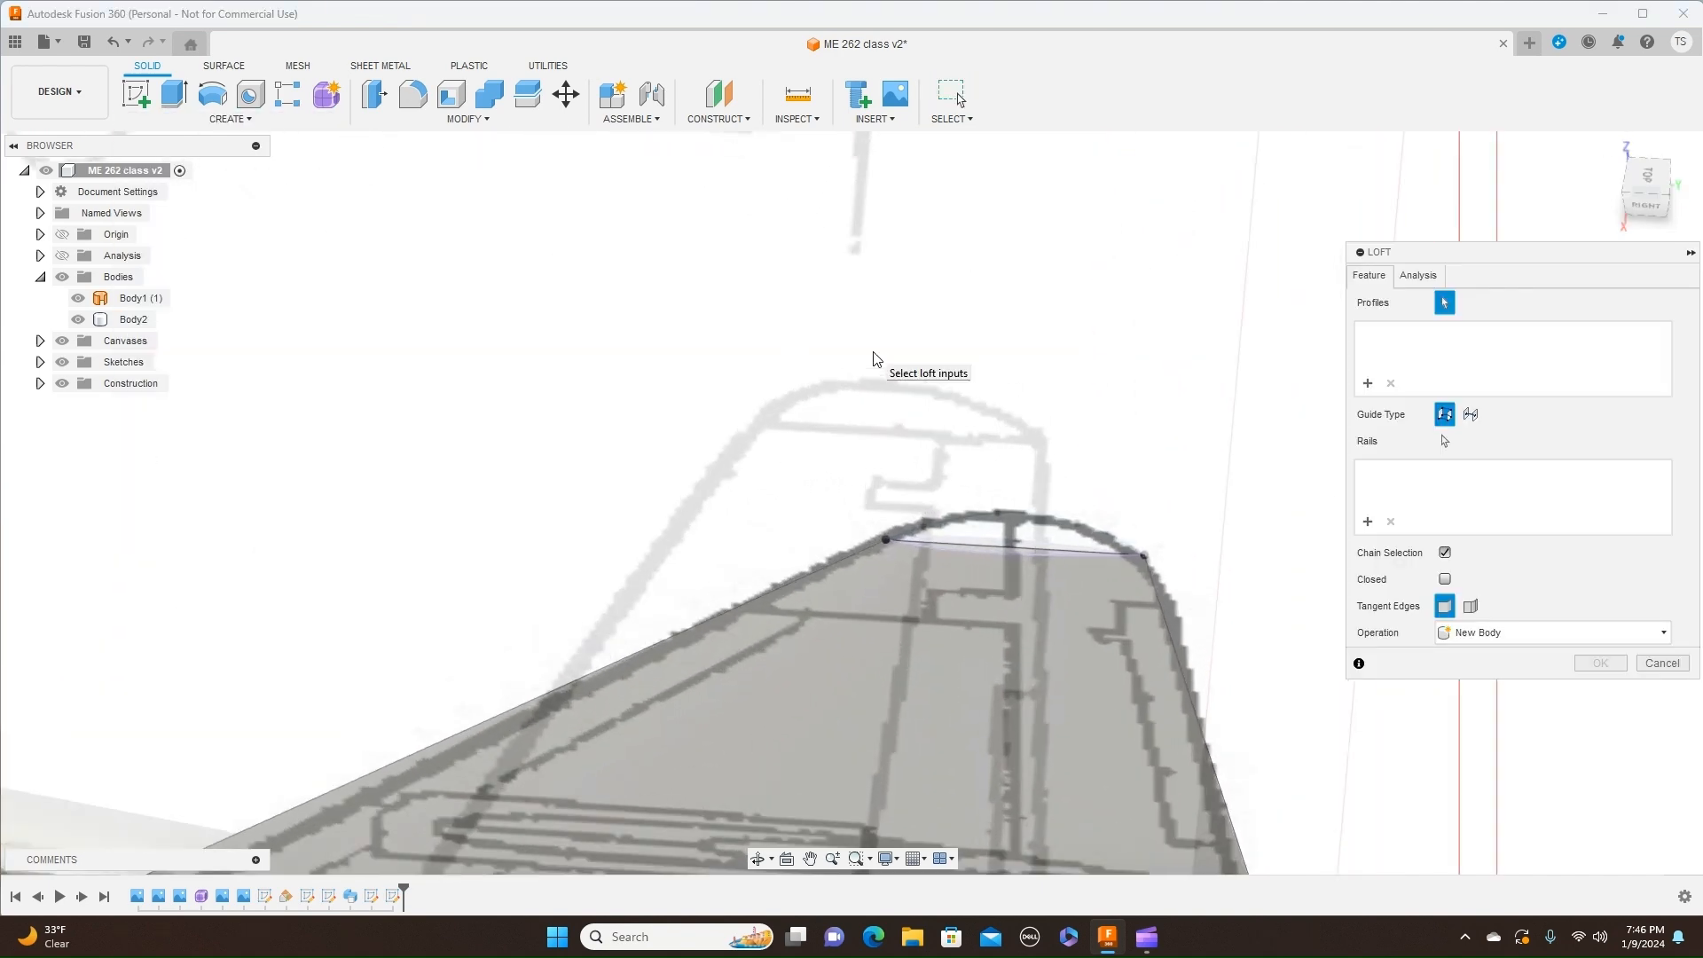
pyautogui.click(1004, 552)
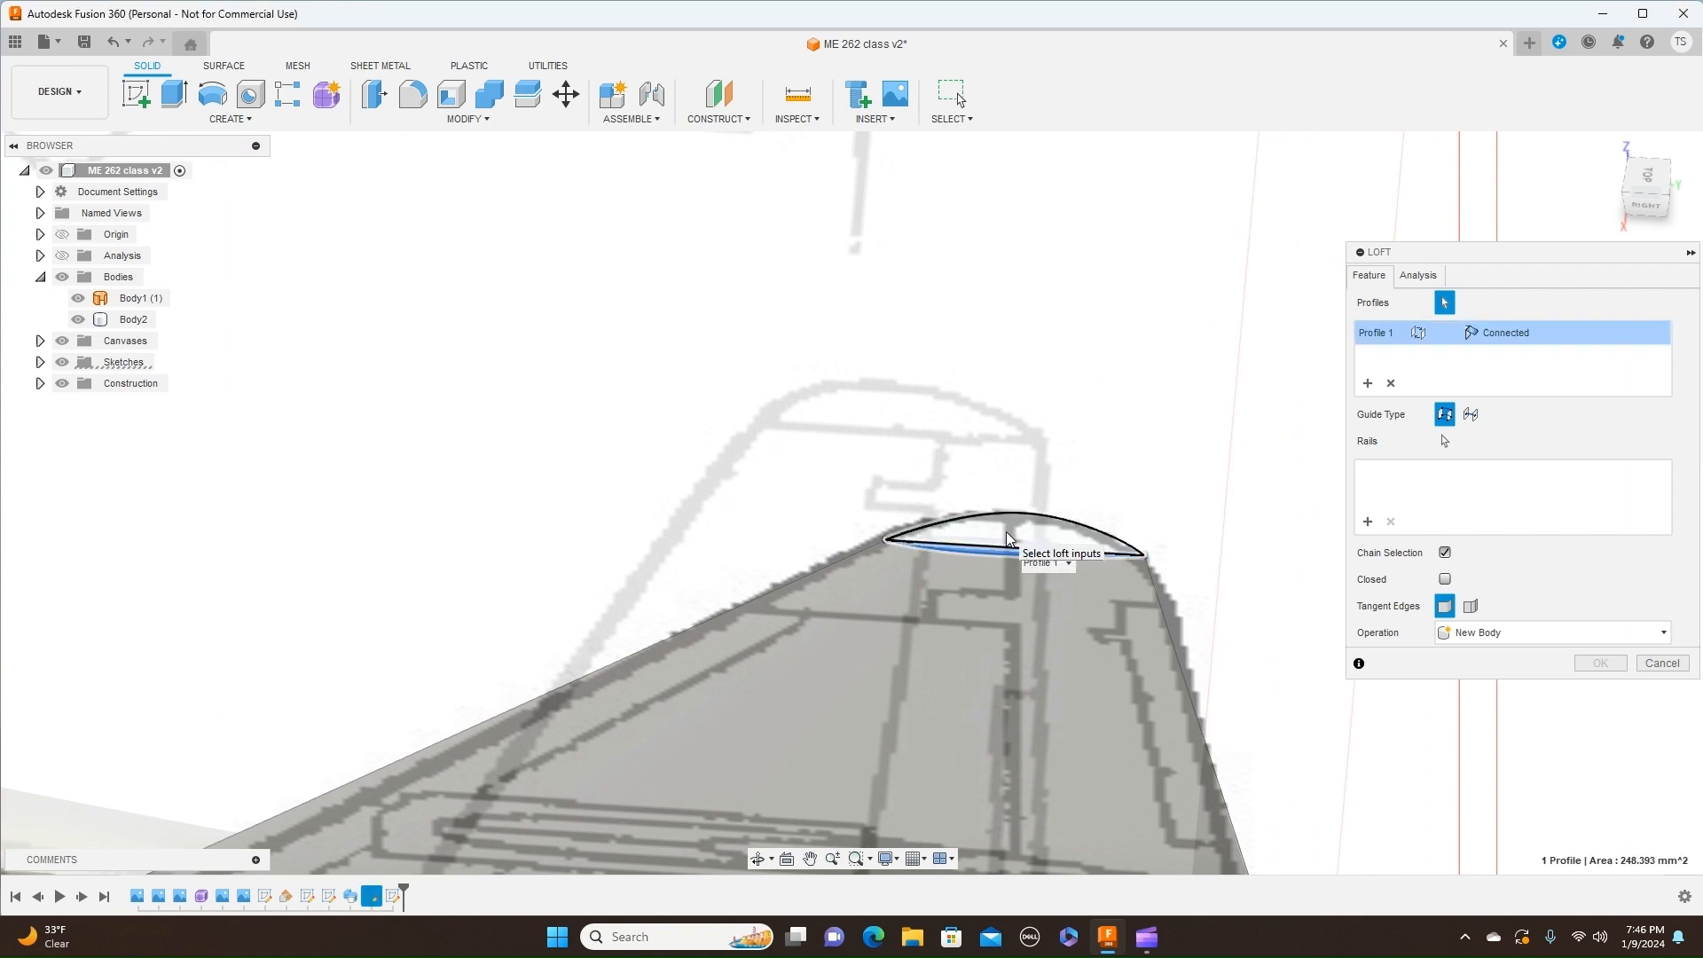
pyautogui.click(1007, 538)
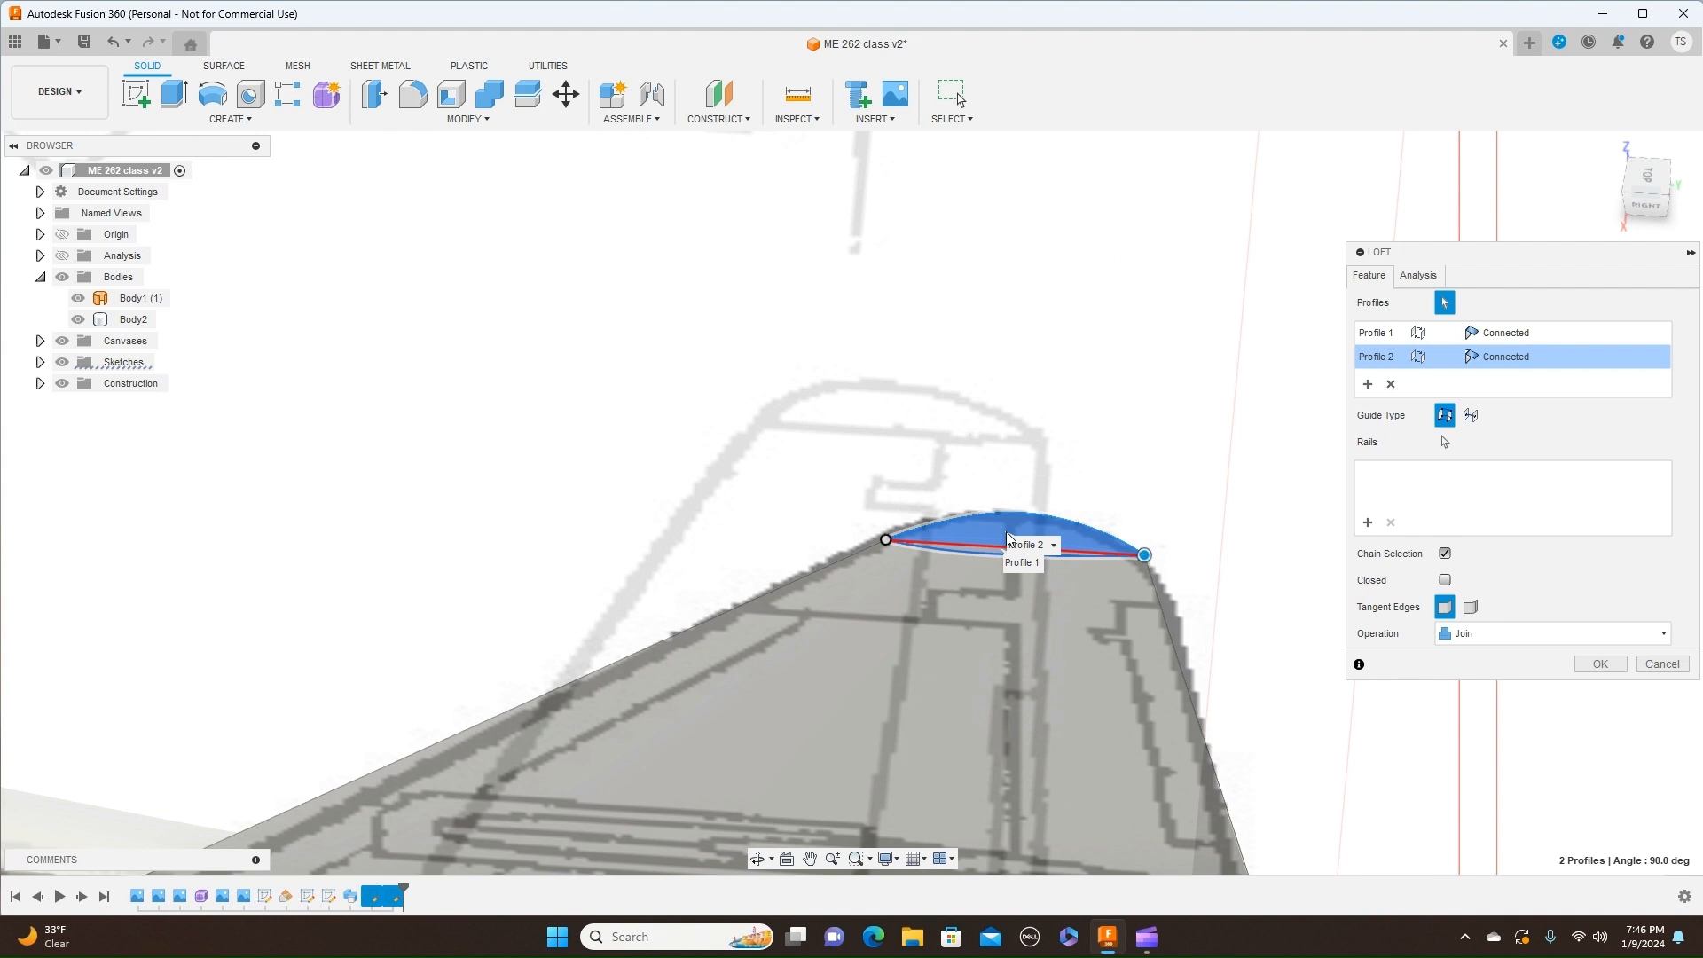
pyautogui.click(1610, 672)
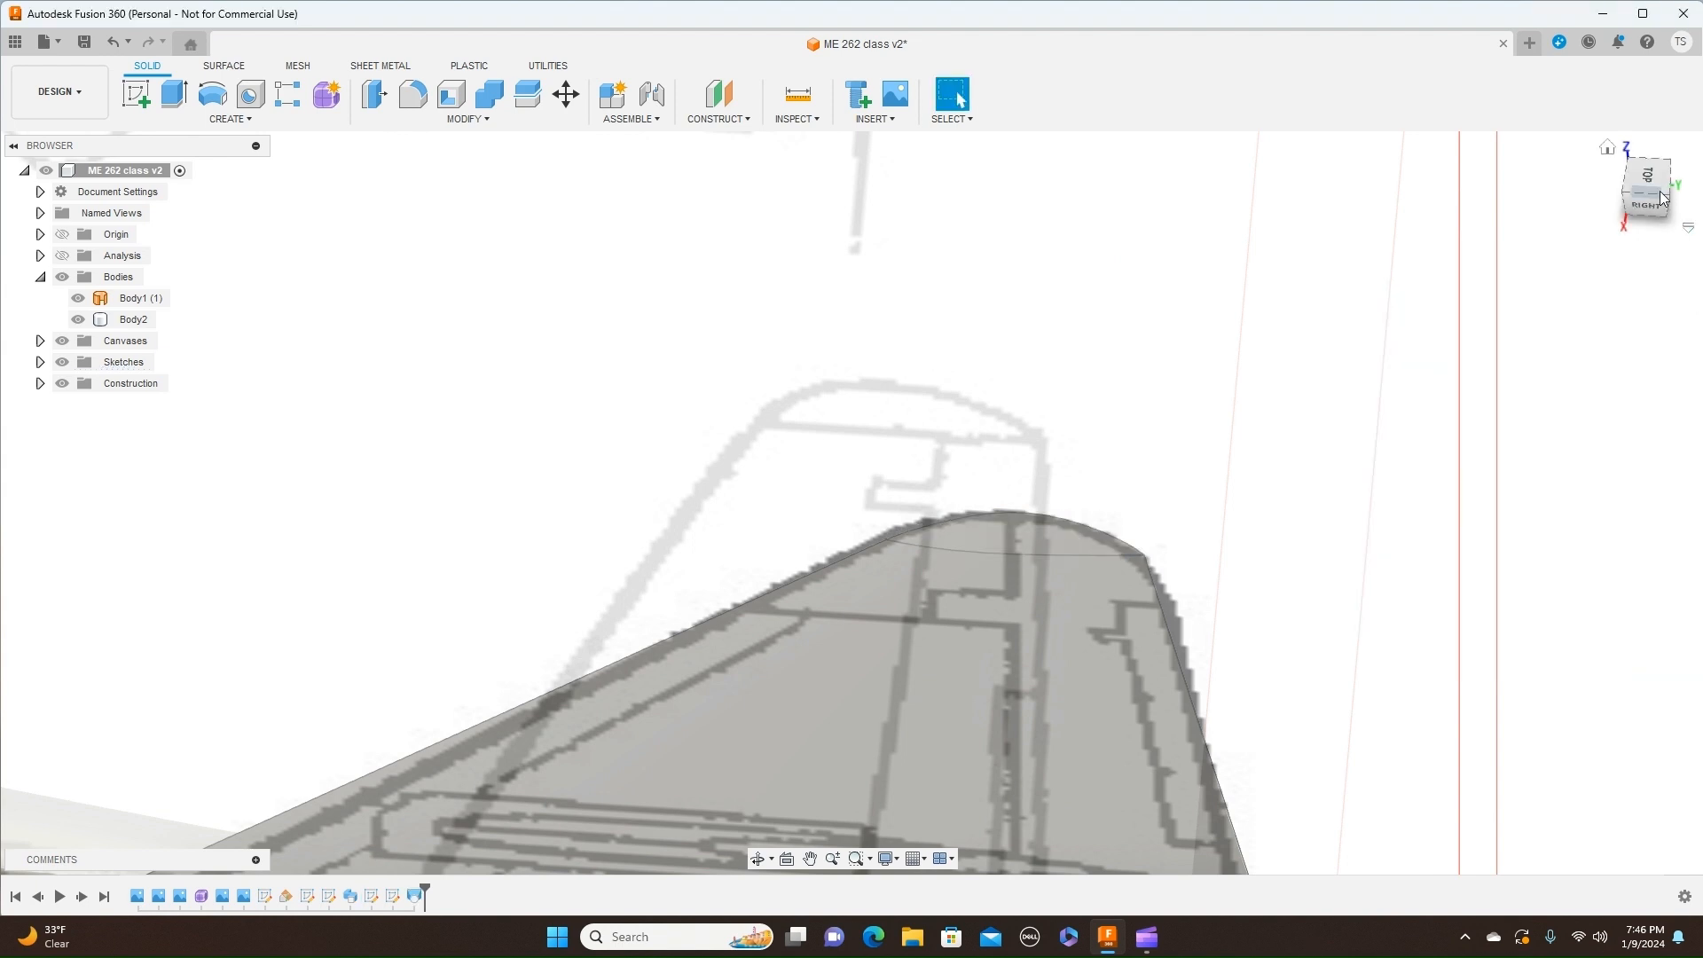
# Step: Loft from the remaining half of the fin's end face to the flat side of the new tip, using the Join operation
pyautogui.moveTo(1651, 195); pyautogui.dragTo(1654, 270)
pyautogui.moveTo(1246, 492)
pyautogui.mouseDown(button='middle')
pyautogui.moveTo(1212, 369)
pyautogui.moveTo(1211, 275)
pyautogui.mouseUp(button='middle')
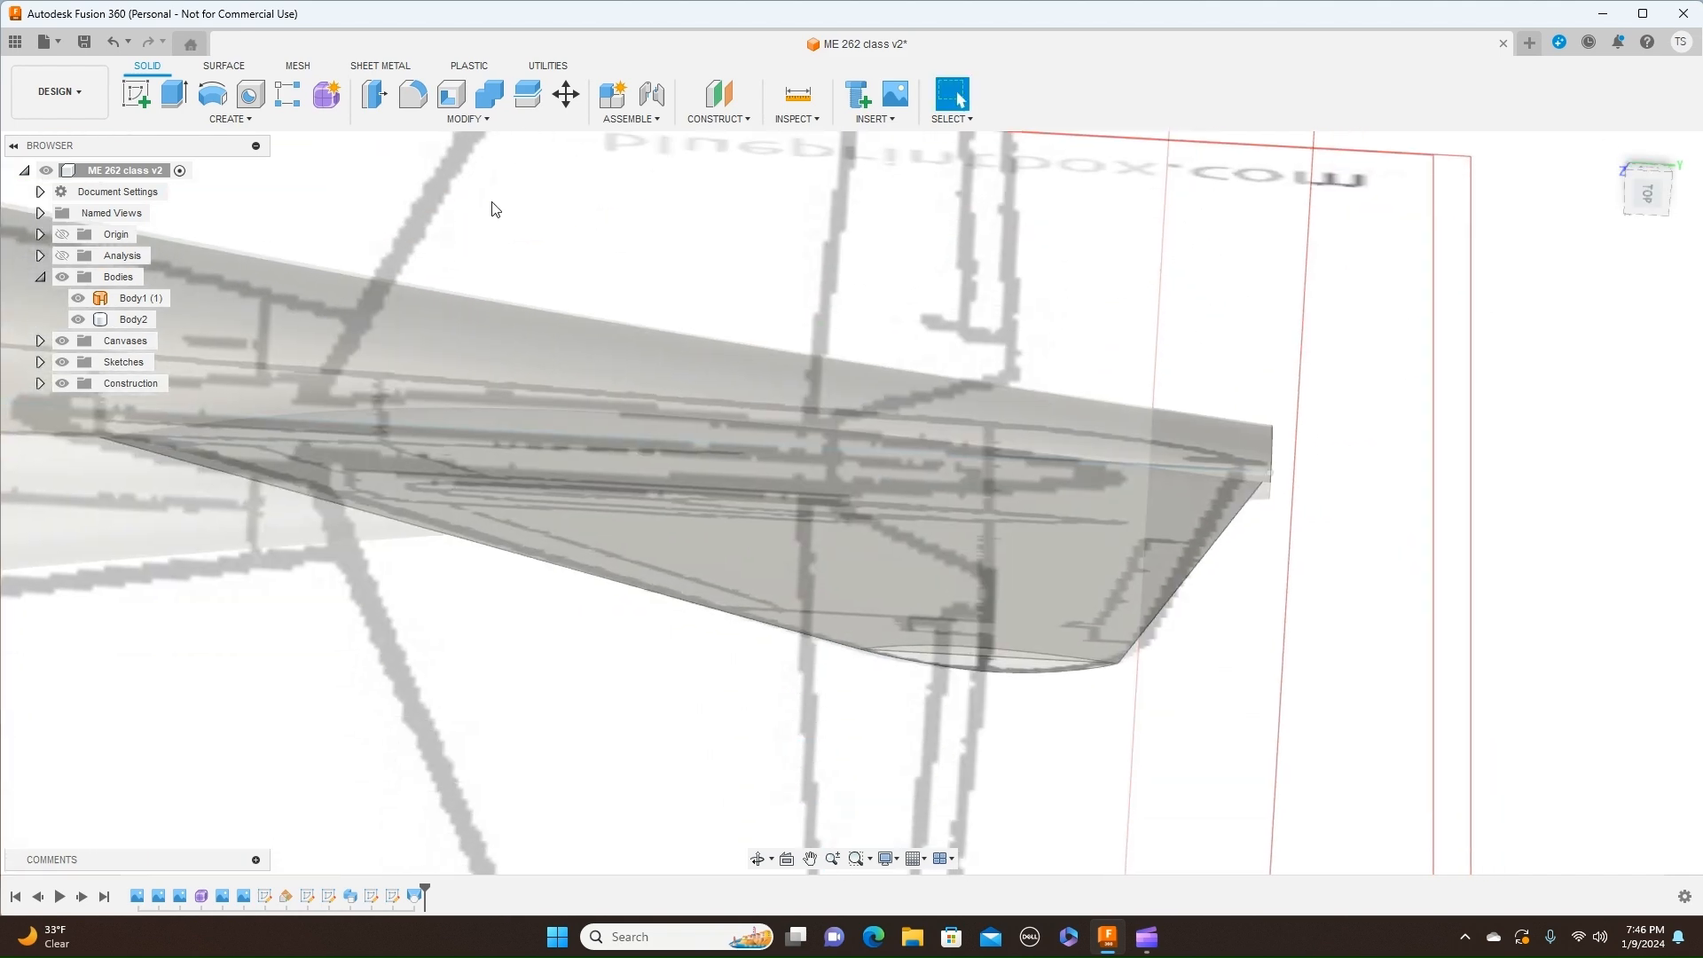
pyautogui.click(257, 118)
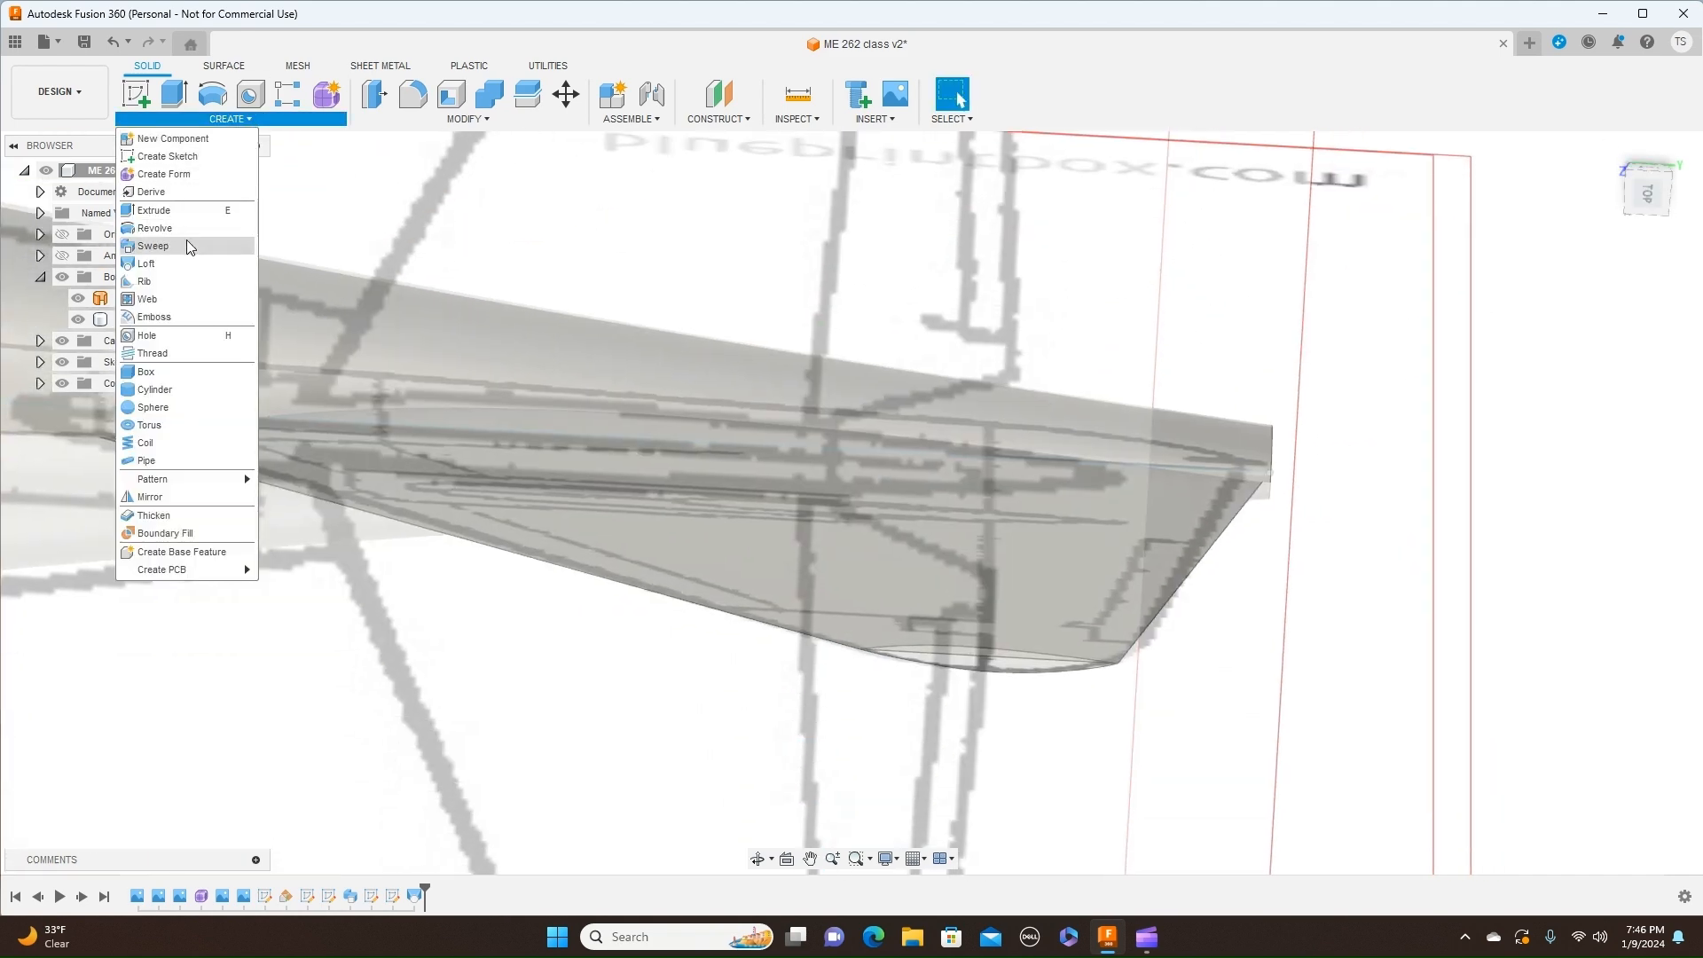
pyautogui.click(182, 265)
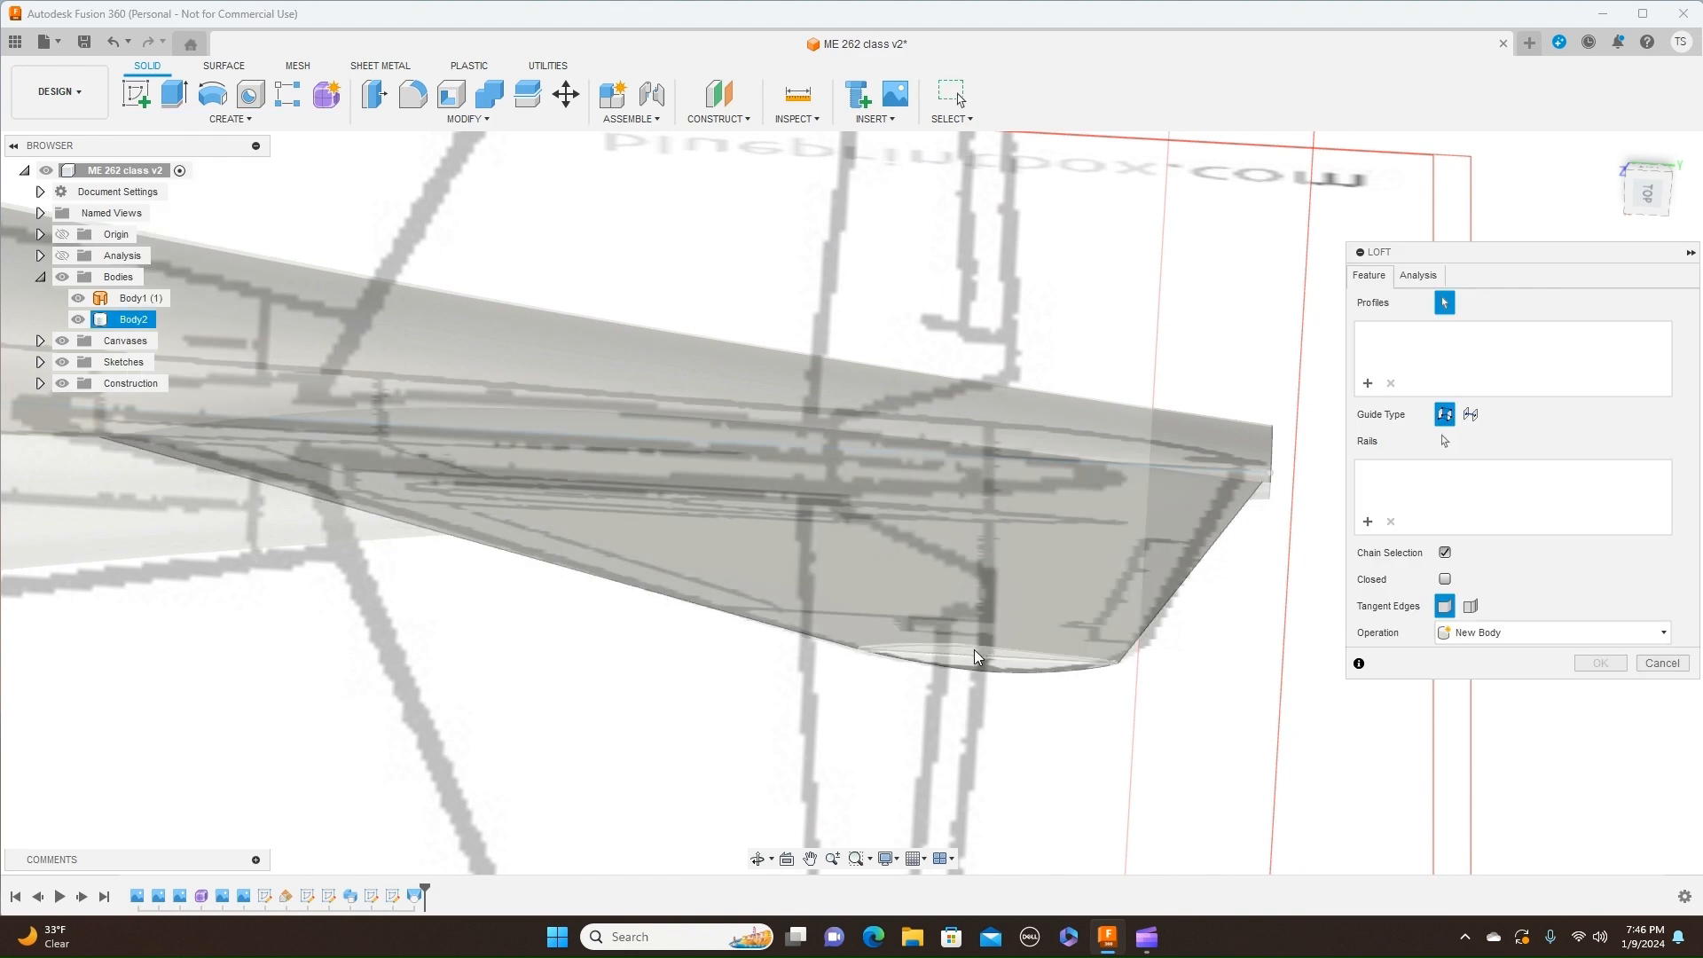
pyautogui.click(976, 656)
pyautogui.click(1022, 674)
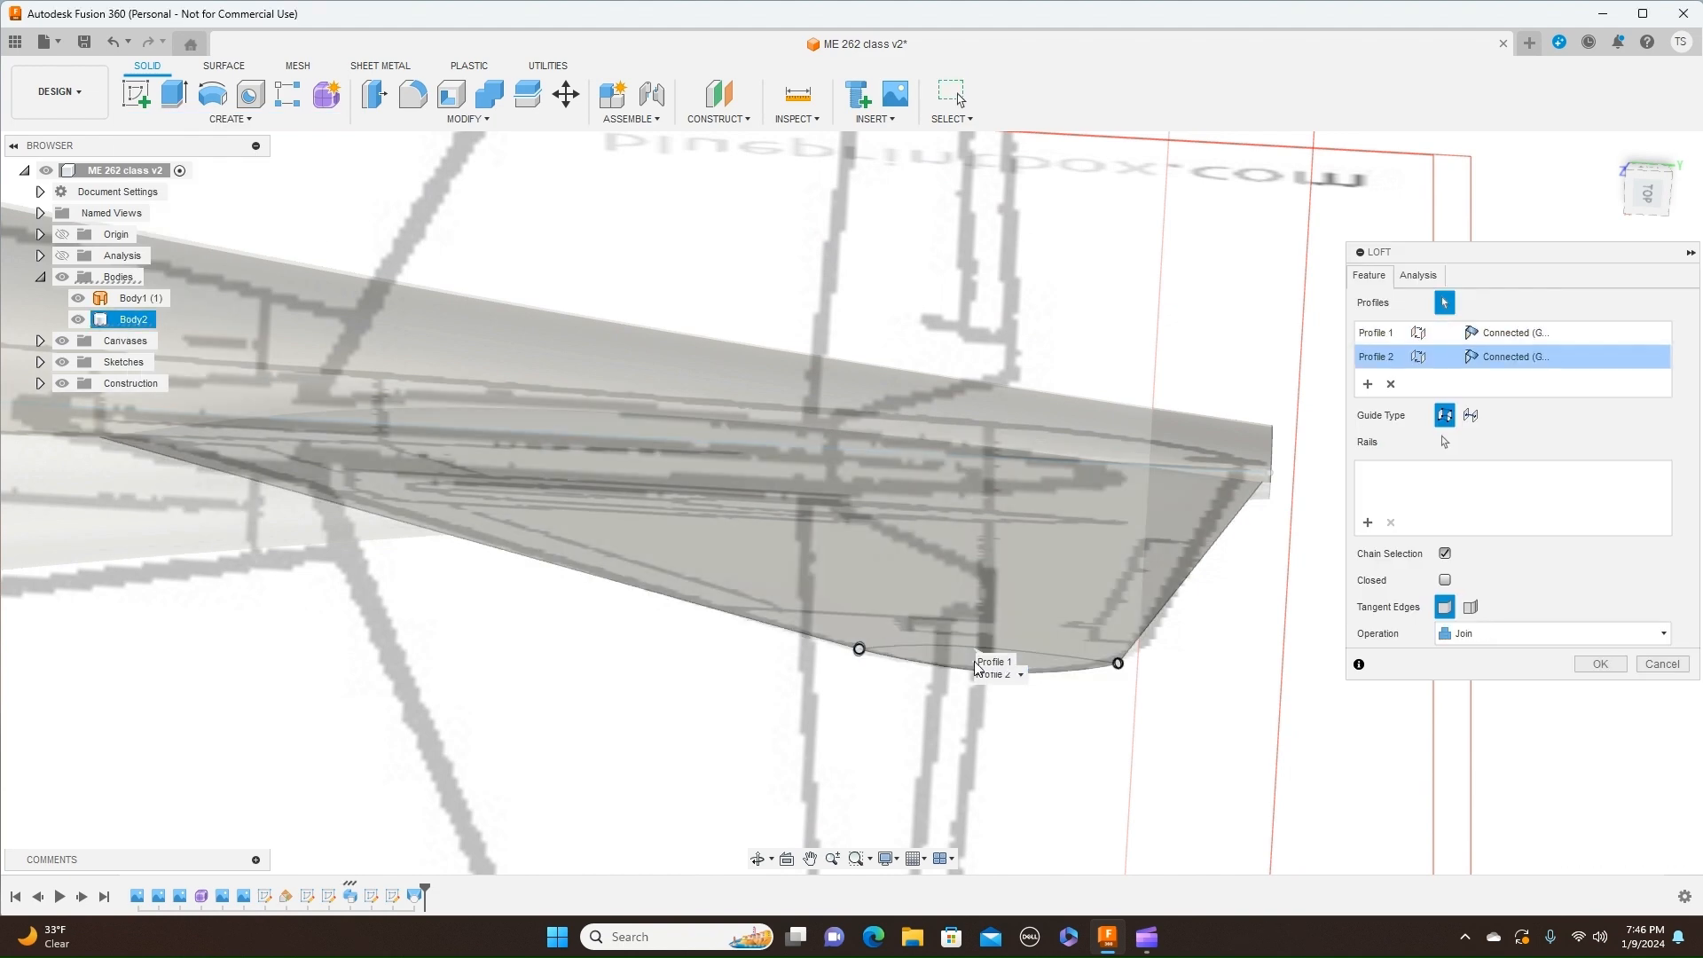
pyautogui.click(1602, 665)
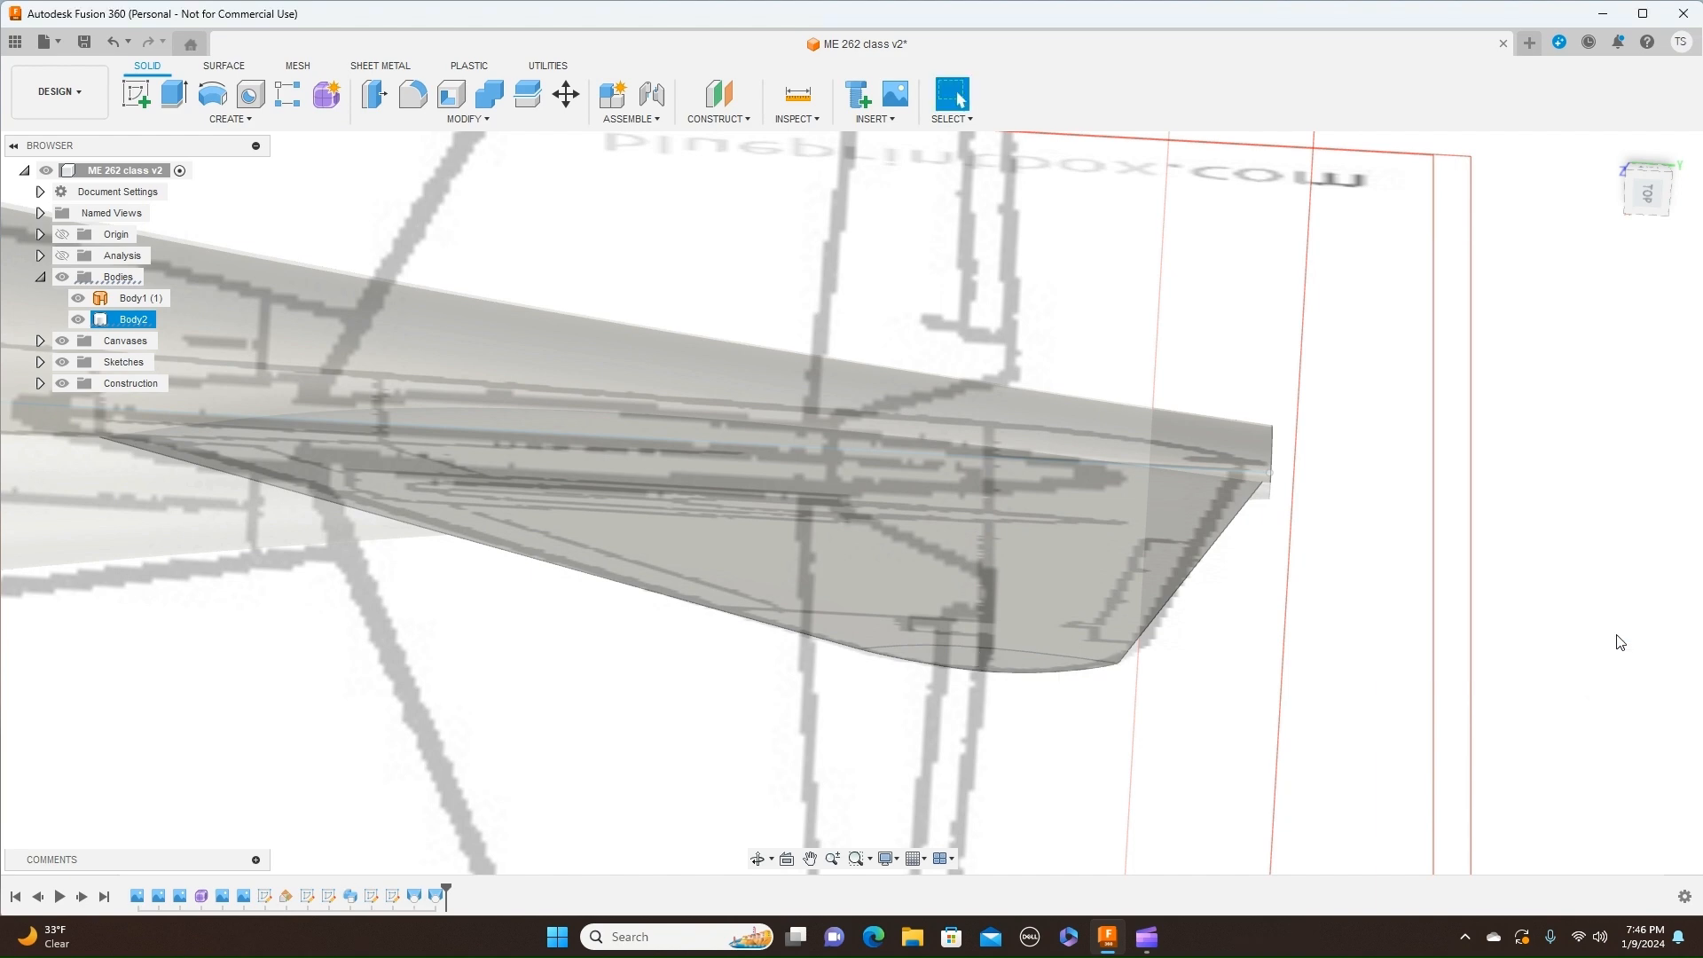
pyautogui.scroll(-5, 1489, 472)
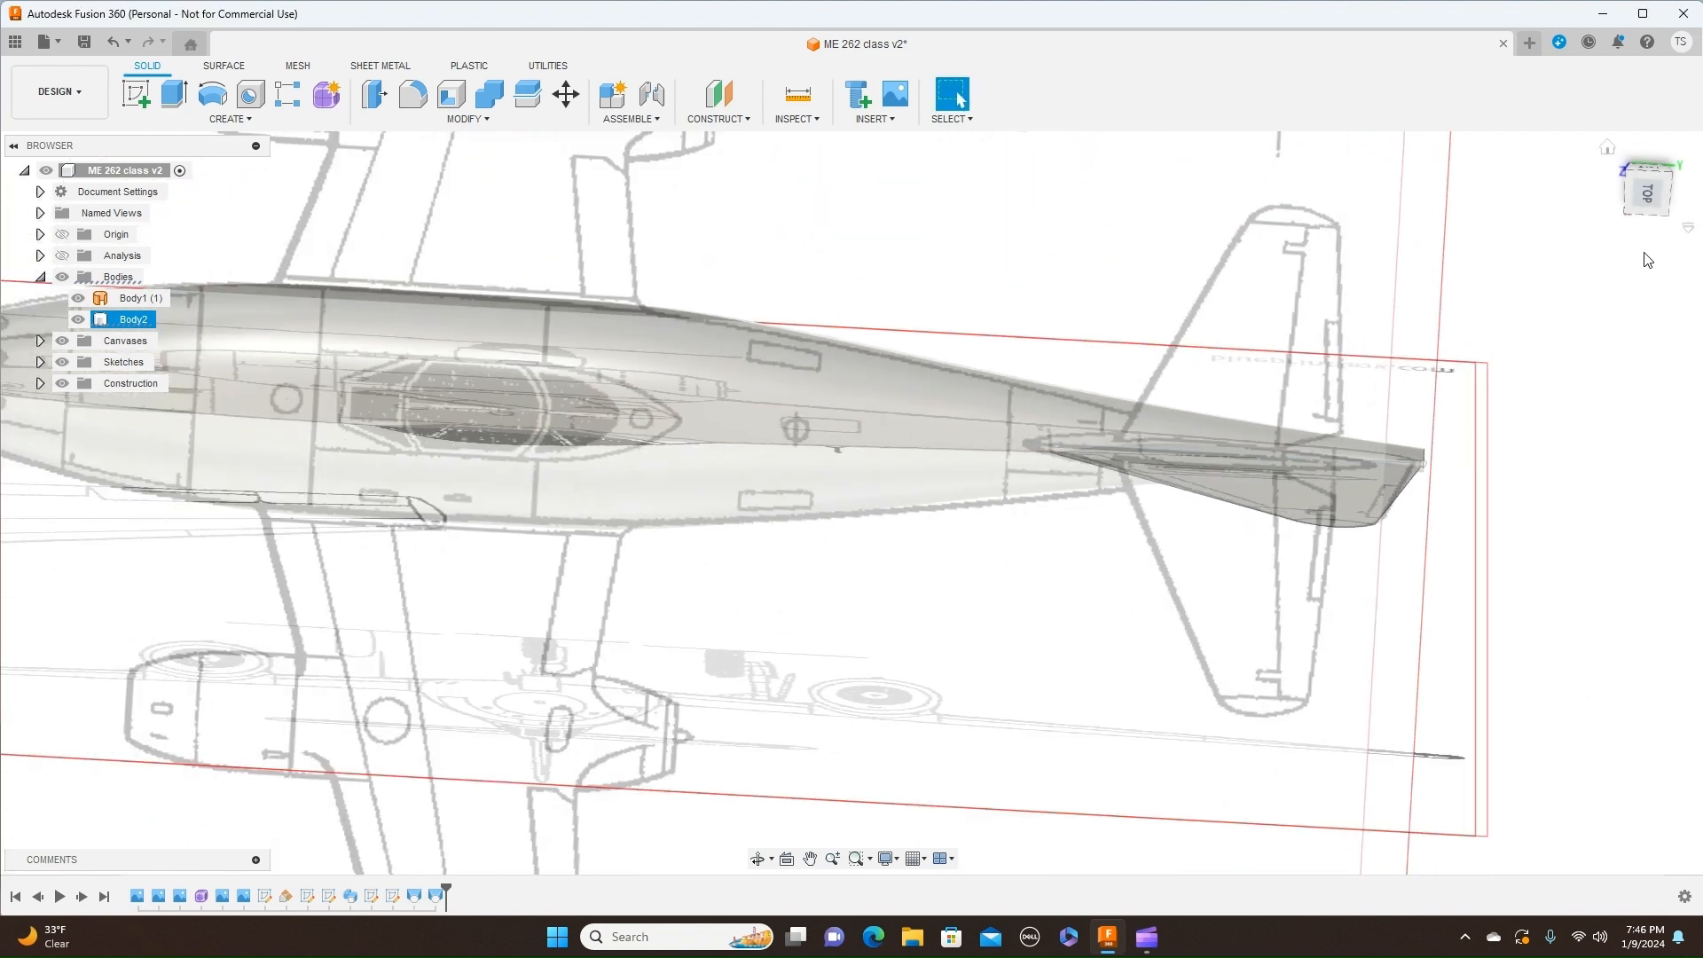
pyautogui.click(1650, 211)
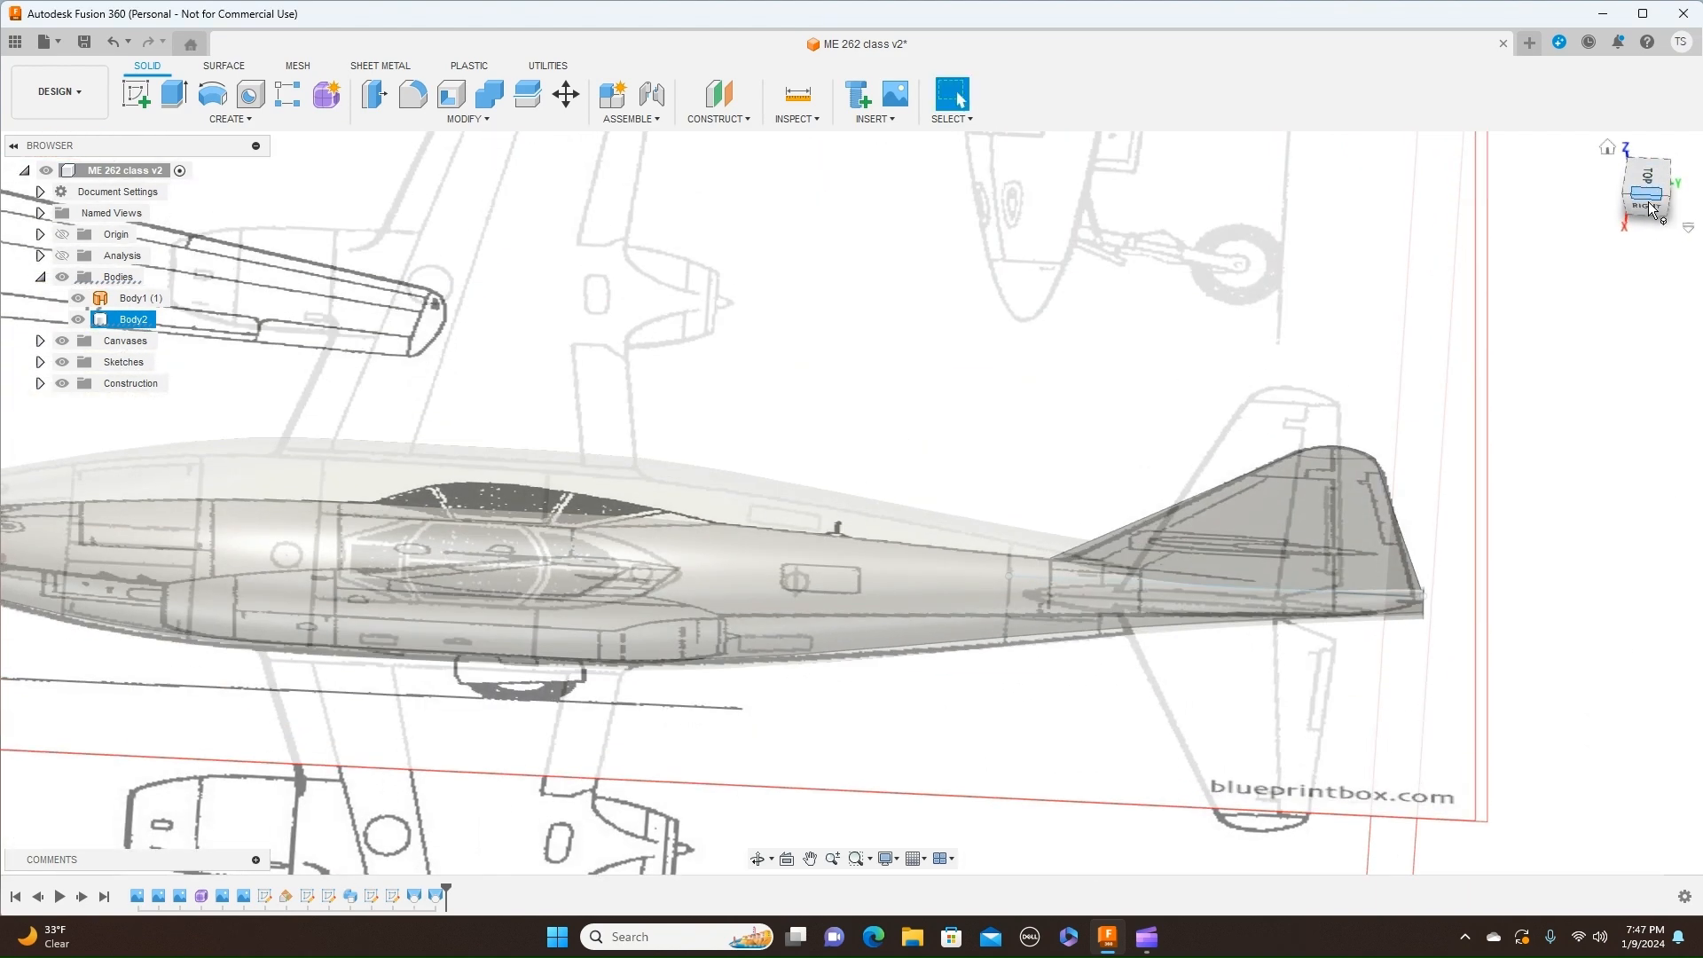
pyautogui.moveTo(1105, 324); pyautogui.dragTo(1170, 354, button='middle')
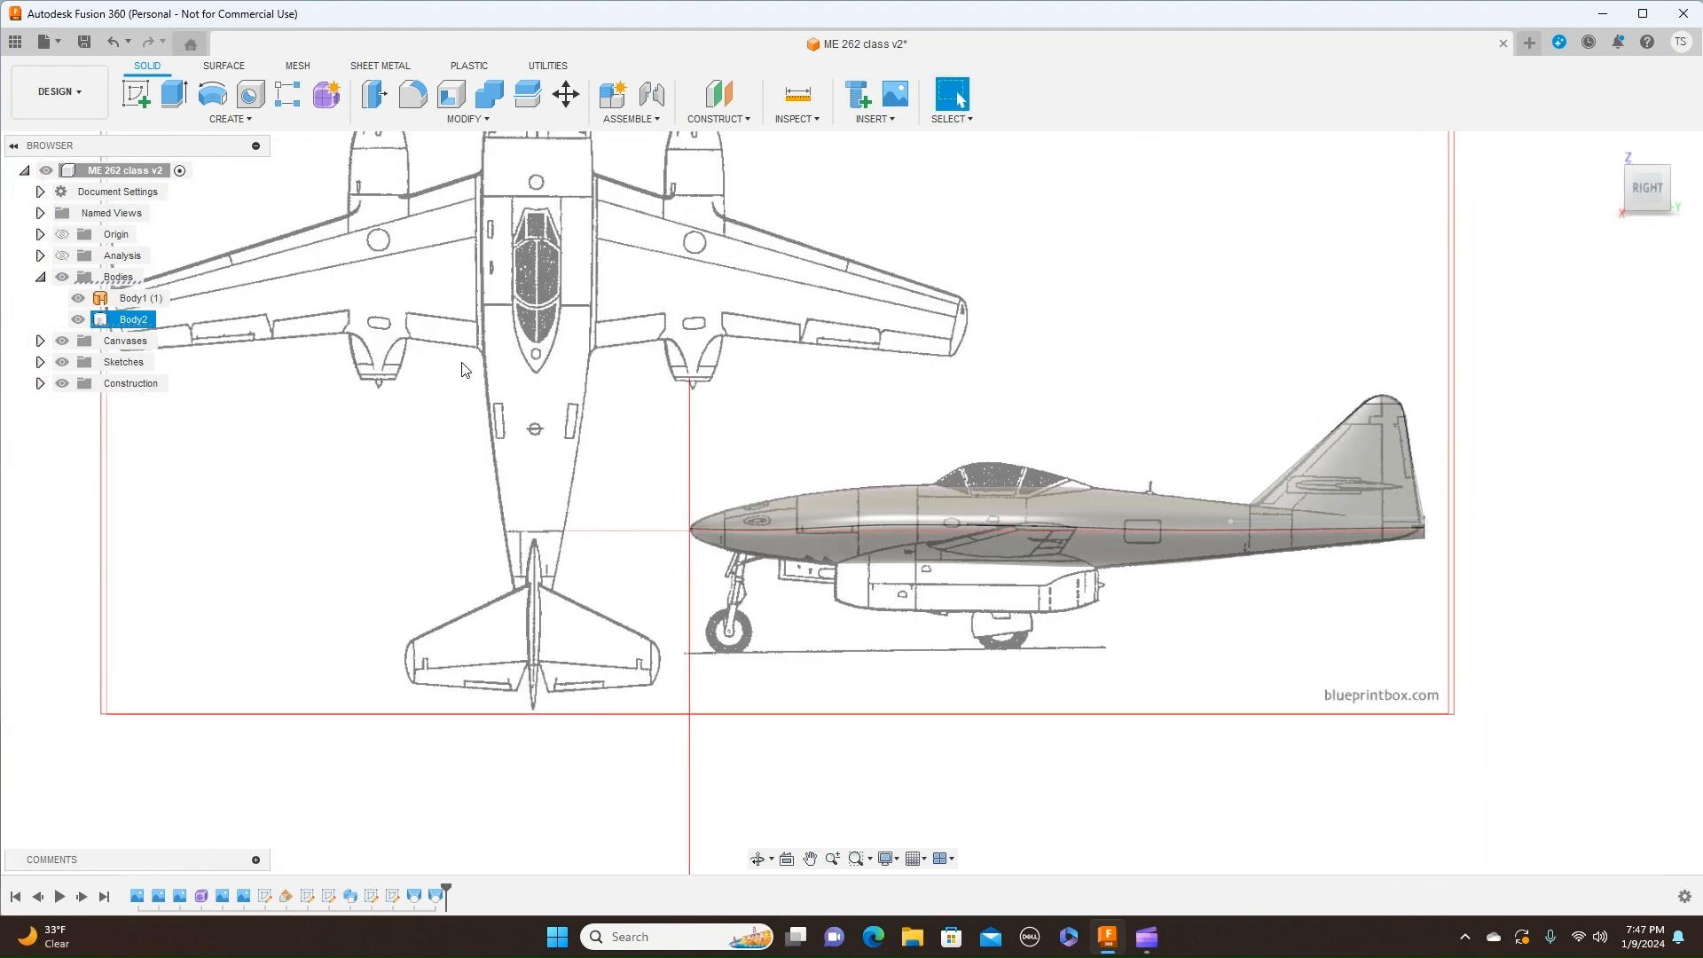
# Step: Collapse the bodies list and hide all canvases and sketches, leaving the fuselage and tail fin bodies displayed
pyautogui.click(40, 277)
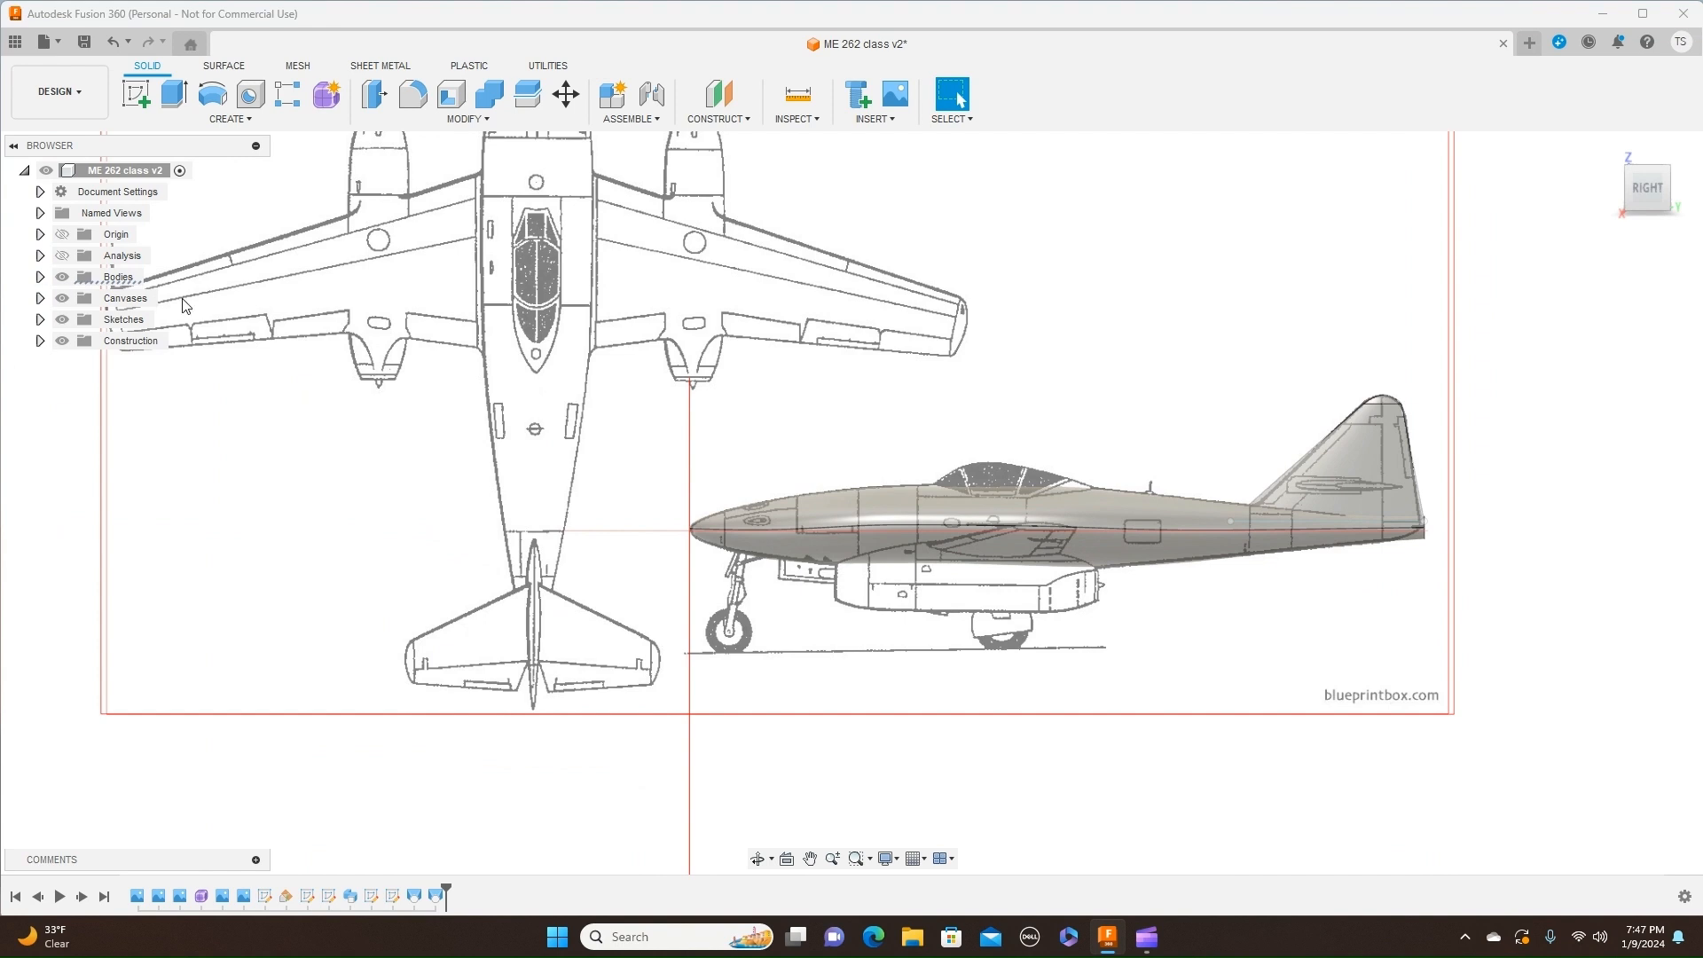
pyautogui.click(64, 280)
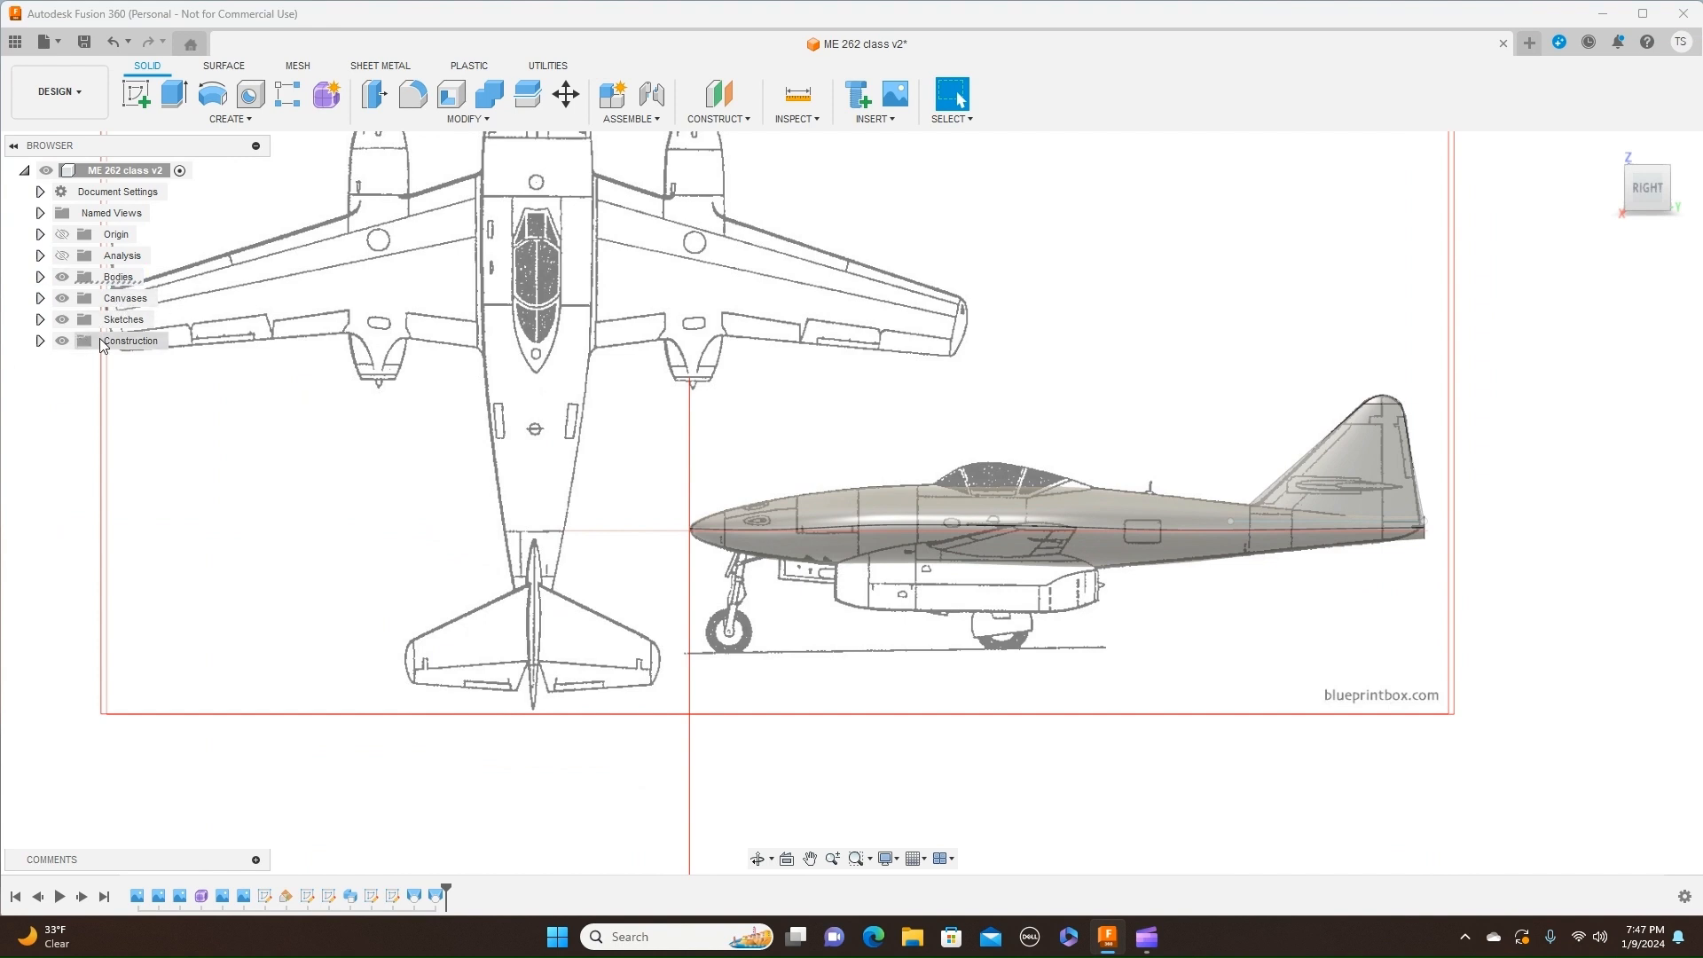
pyautogui.click(62, 299)
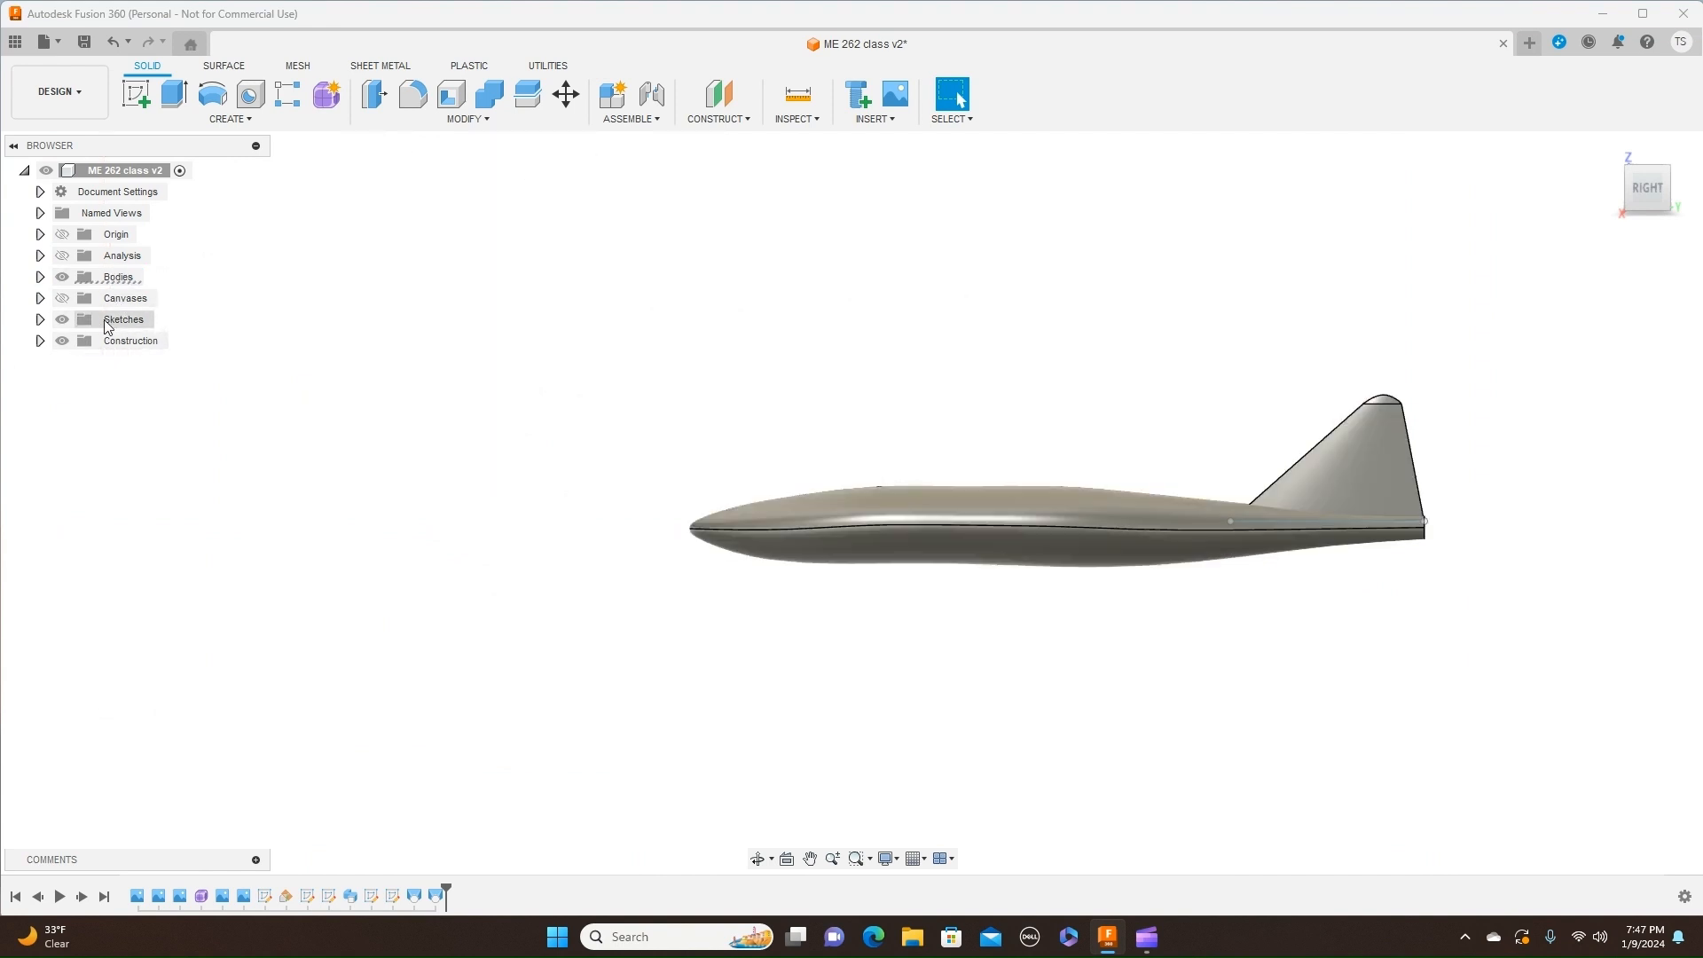
pyautogui.scroll(-2, 359, 407)
pyautogui.click(62, 319)
pyautogui.scroll(2, 451, 367)
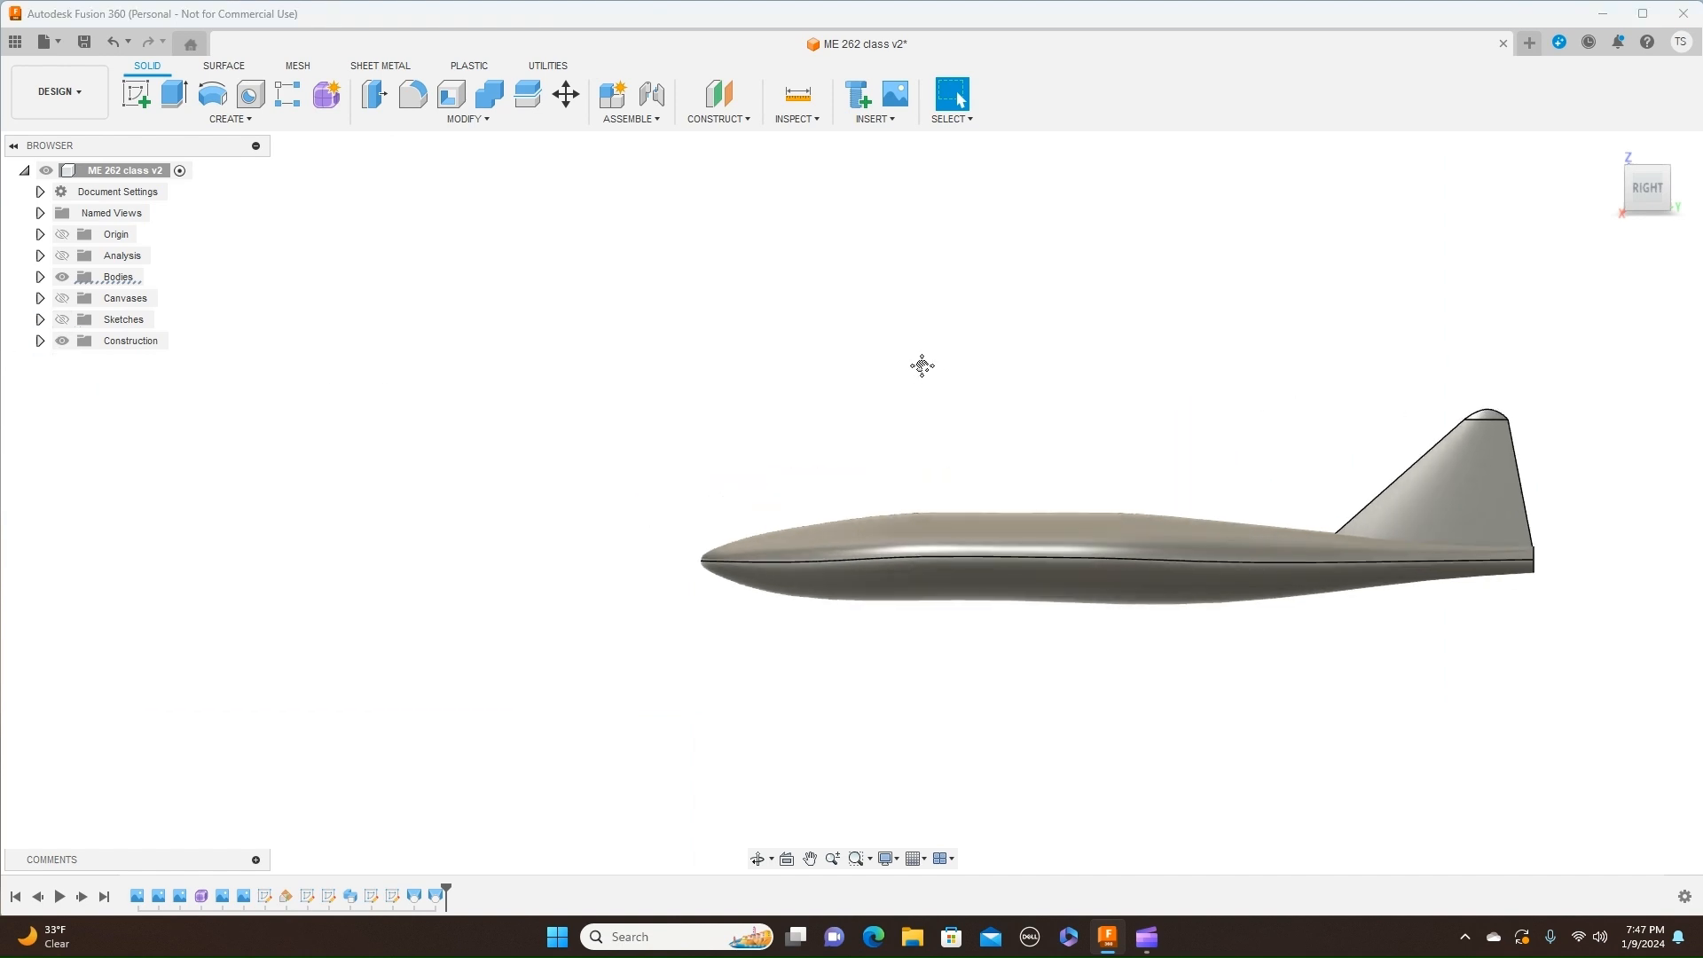
pyautogui.moveTo(931, 364); pyautogui.dragTo(669, 373, button='middle')
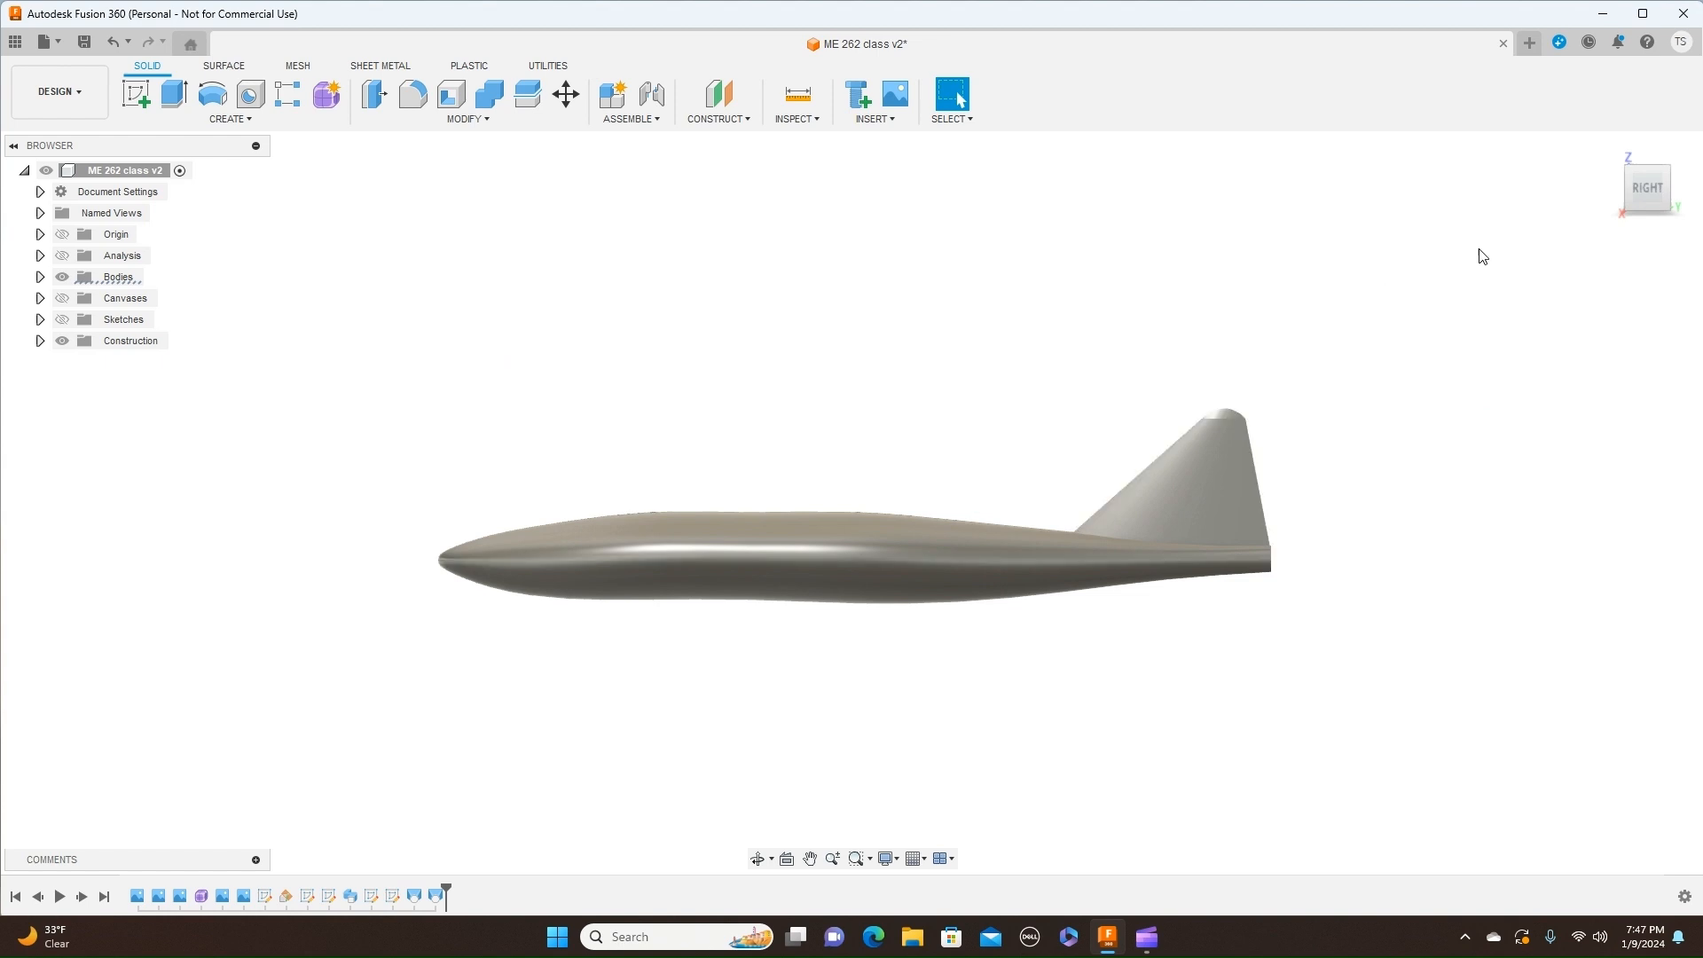
# Step: Check the fuselage and fin from an angle, return to the right side view, and show the blueprint canvases
pyautogui.moveTo(1648, 172); pyautogui.dragTo(1702, 189)
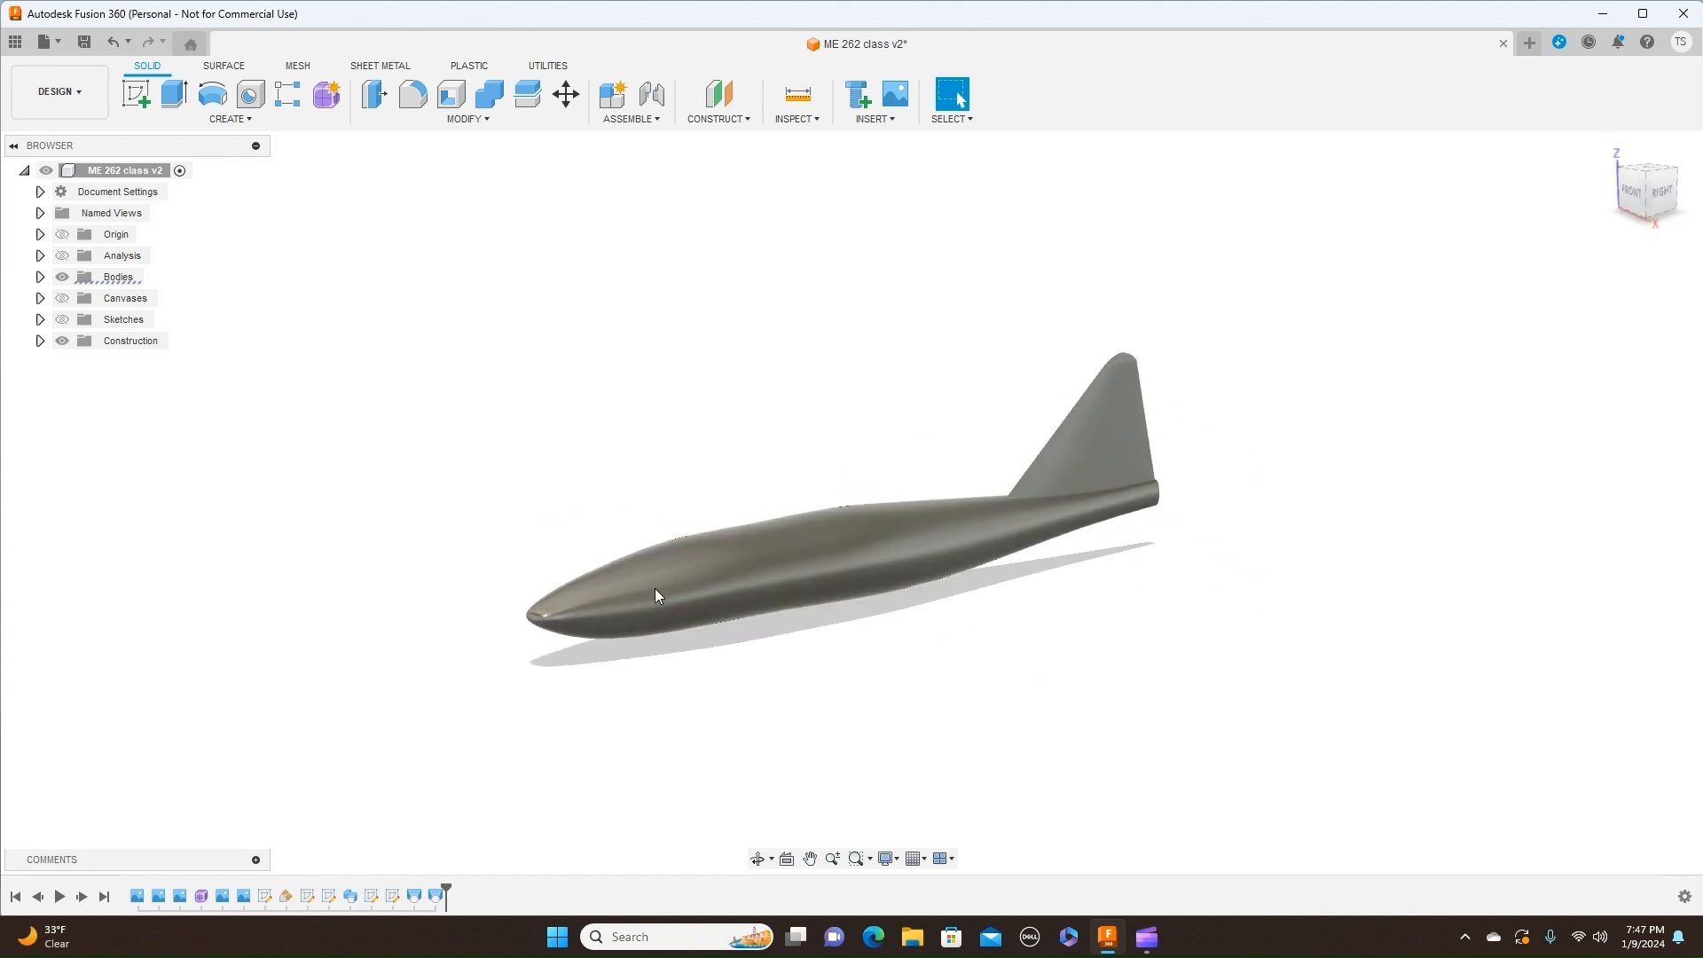
pyautogui.click(1662, 190)
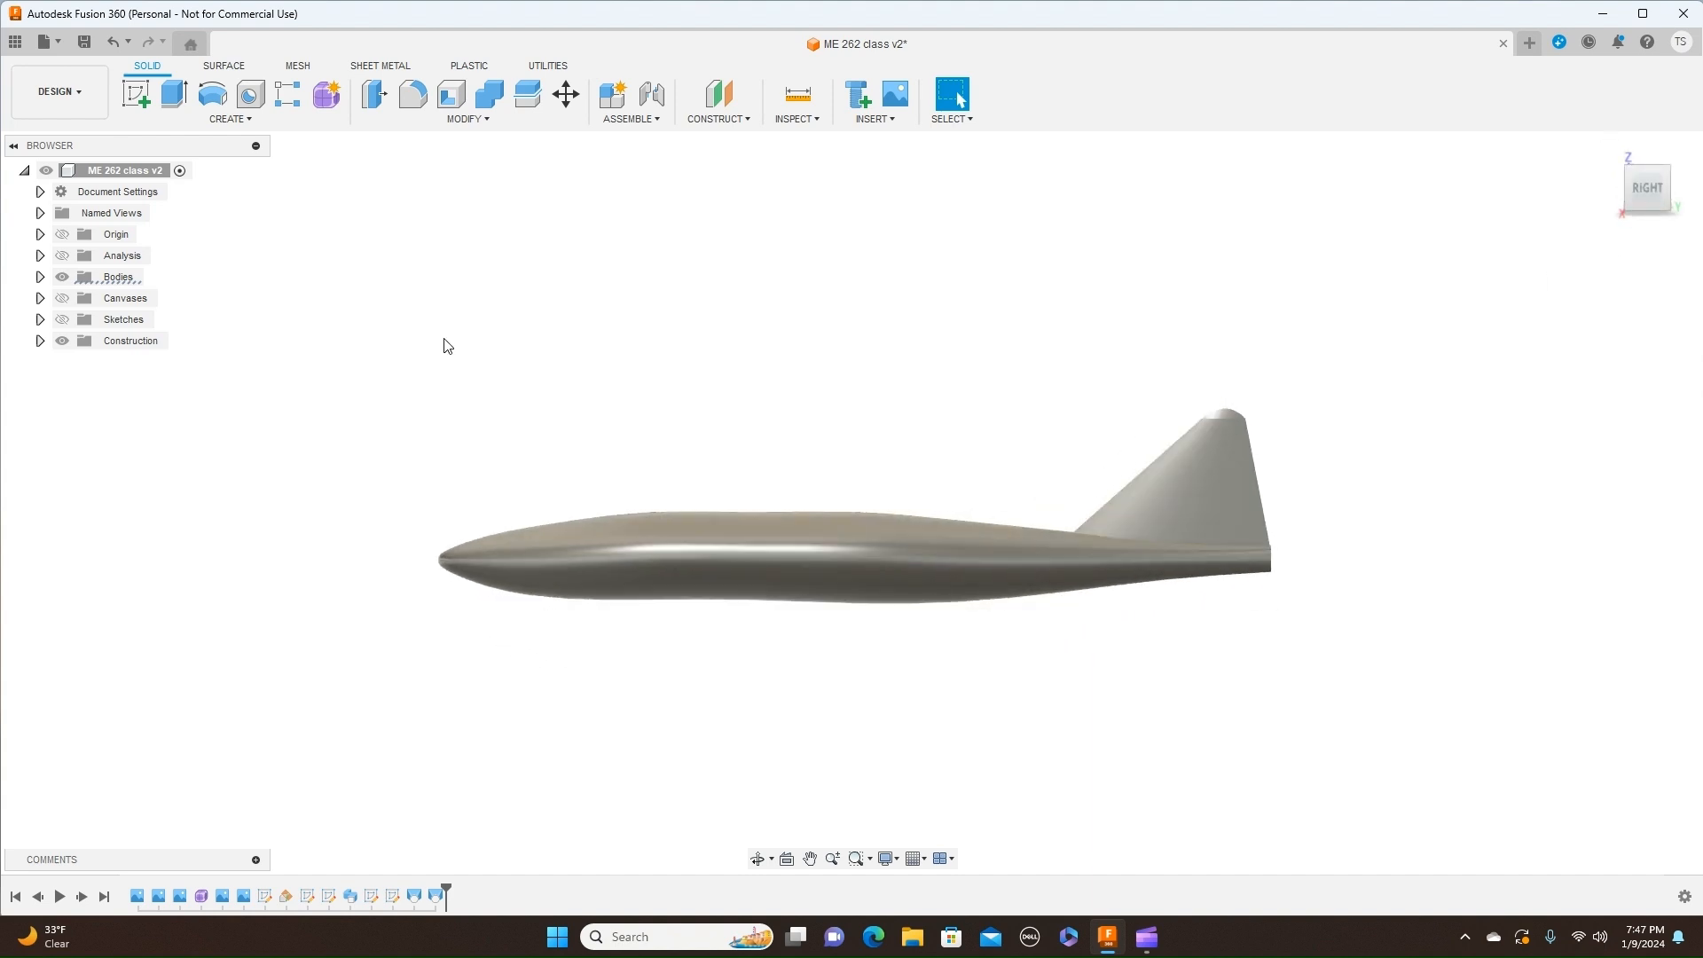
pyautogui.click(62, 299)
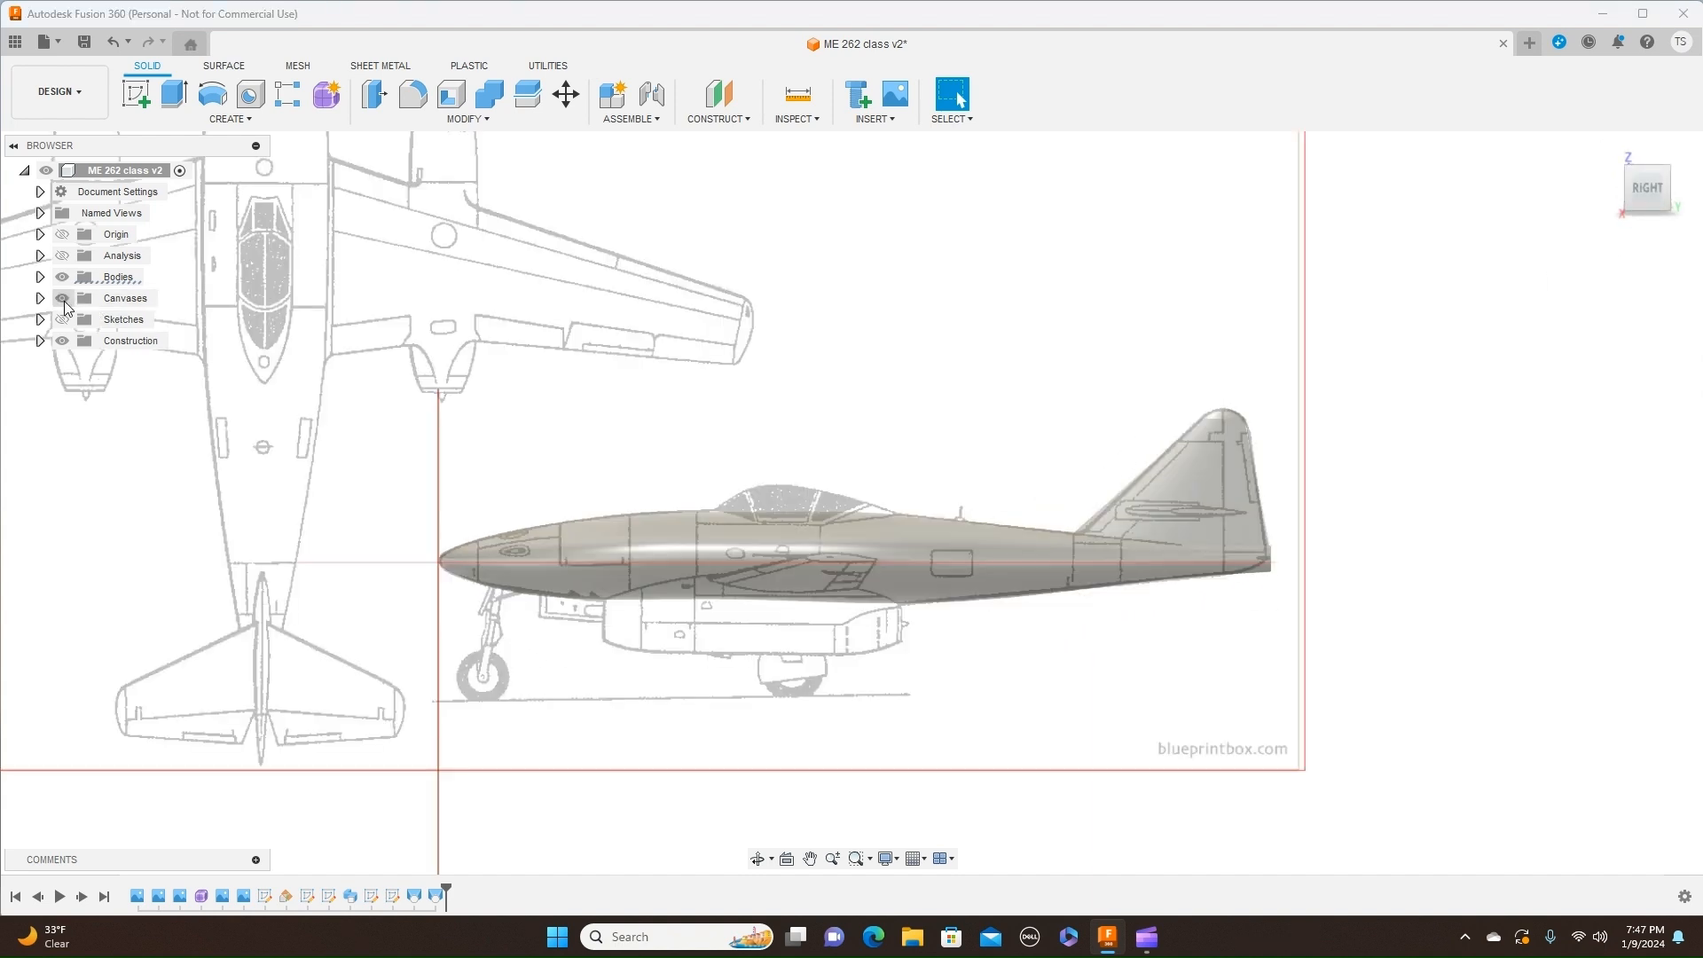